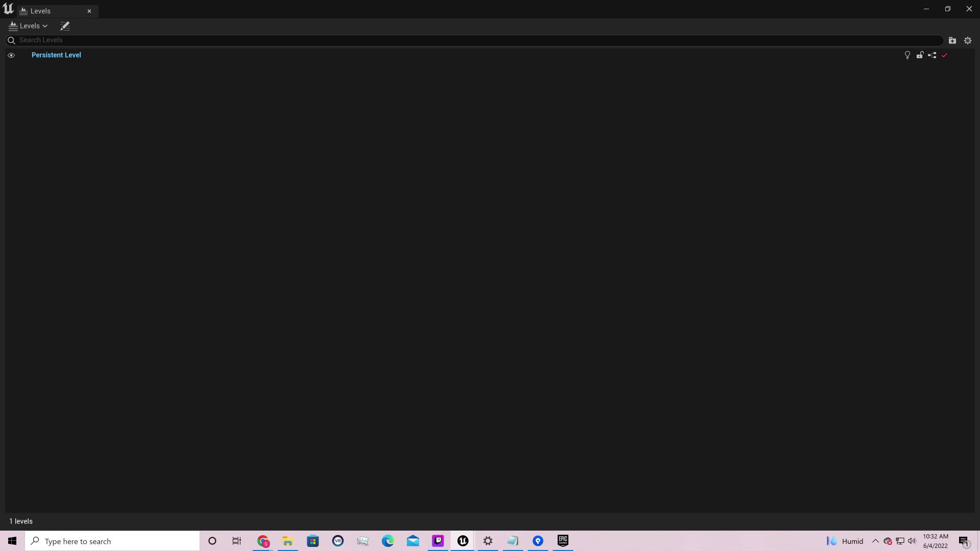
Minimize the Levels window to reveal the Ploids_Plan notes, File Explorer and Twitch Studio.
left_click(925, 10)
key("alt+Tab")
key("alt+F4")
key("alt+F4")
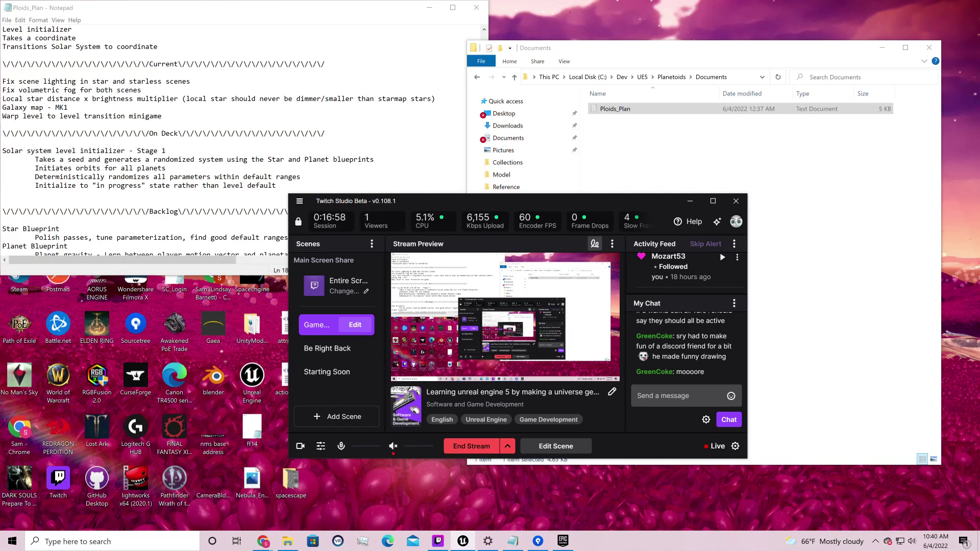
Dismiss Twitch Studio and leave the Unreal Levels window, showing only Persistent Level, in front.
key("alt+Tab")
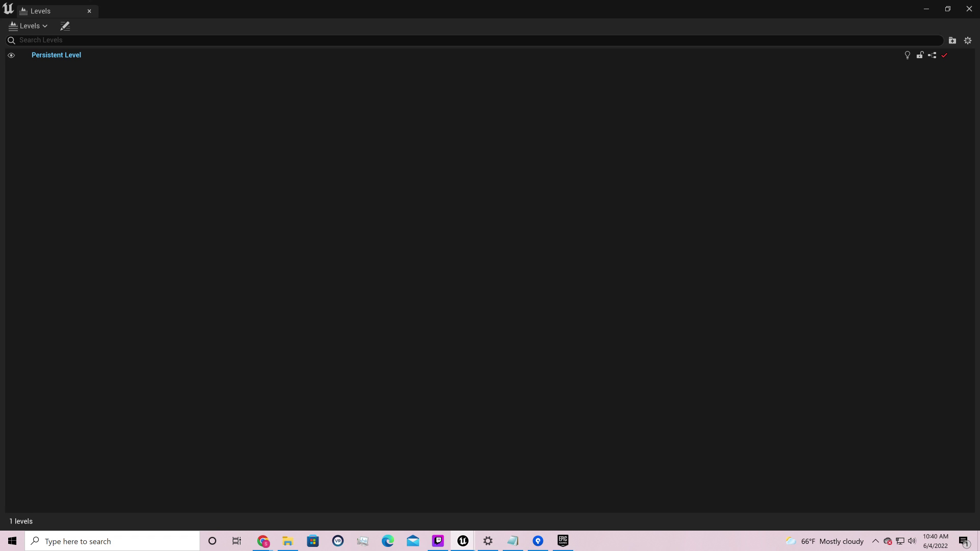
key("super+Down")
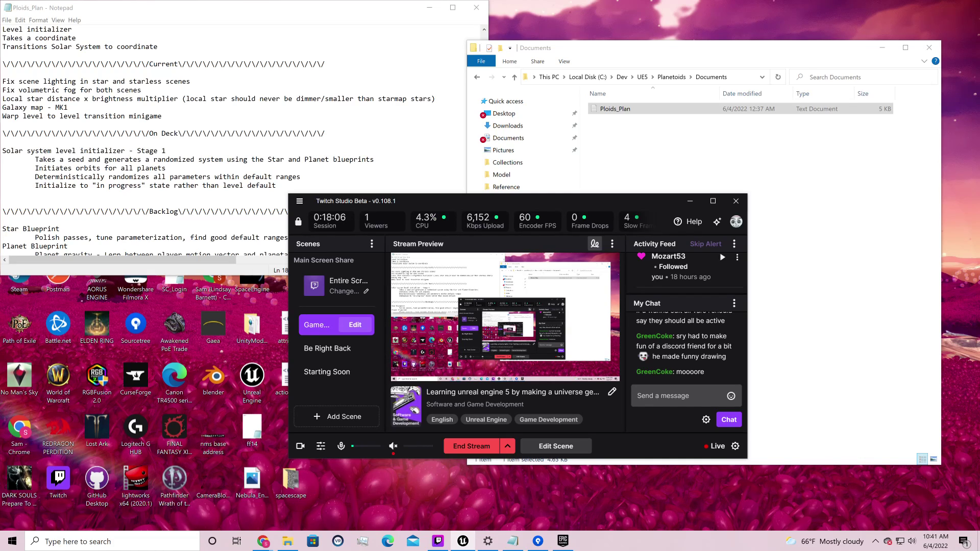
key("alt+Tab")
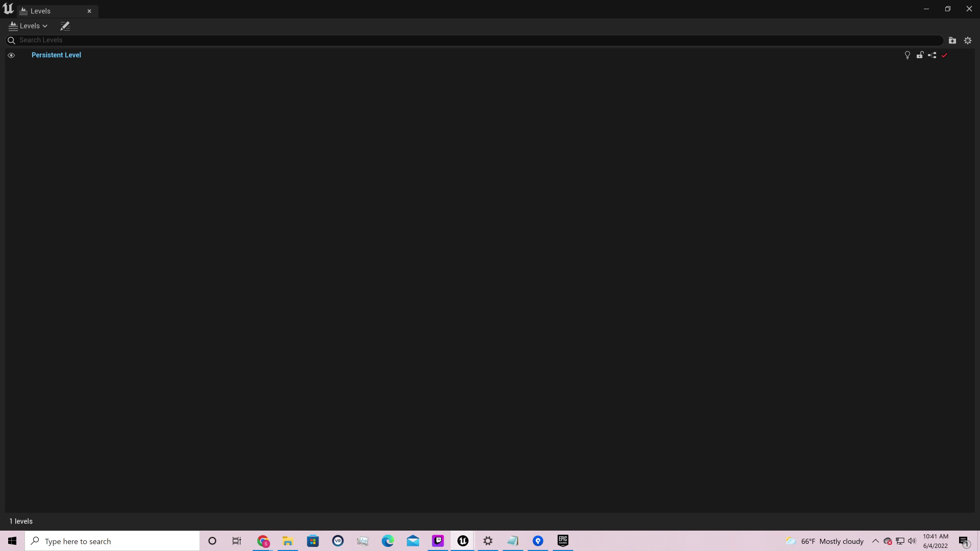
key("alt+F4")
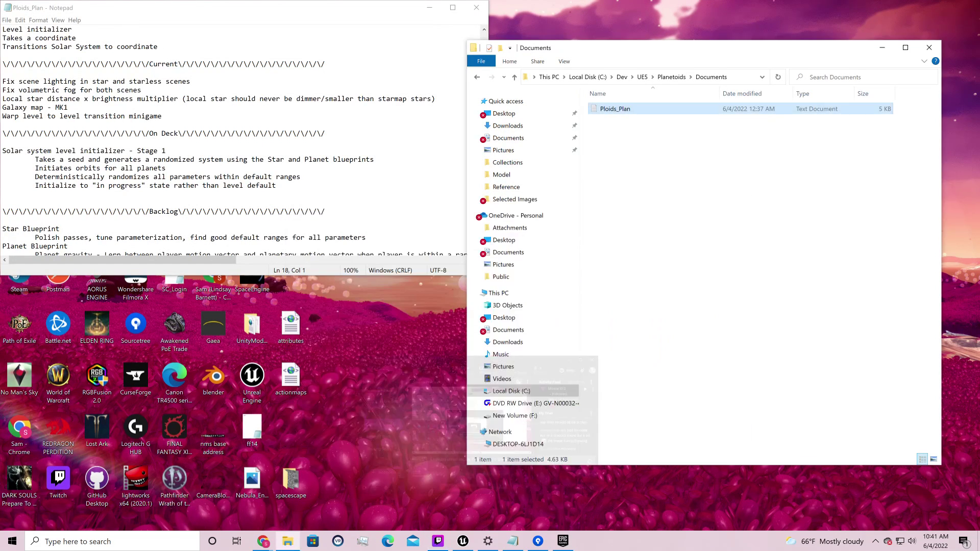
key("alt+Tab")
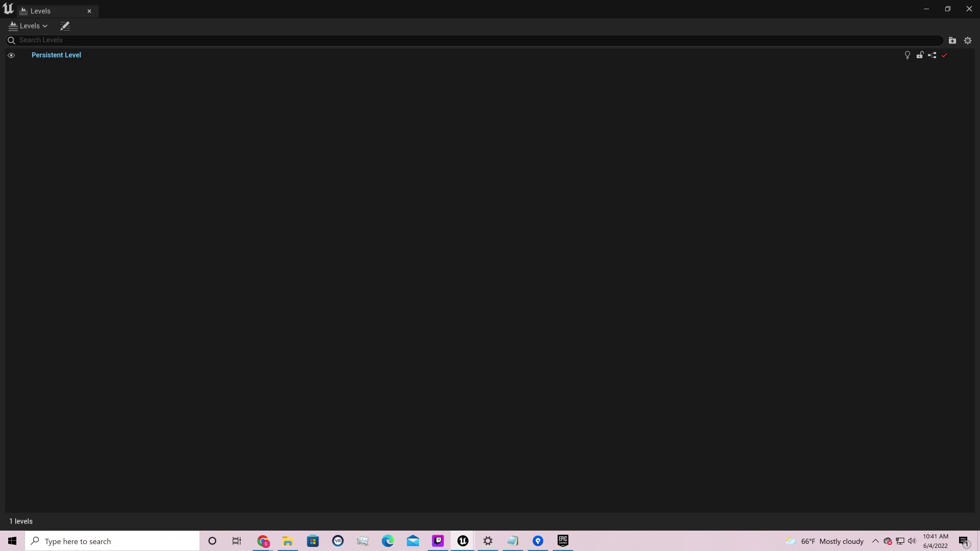
key("alt+F4")
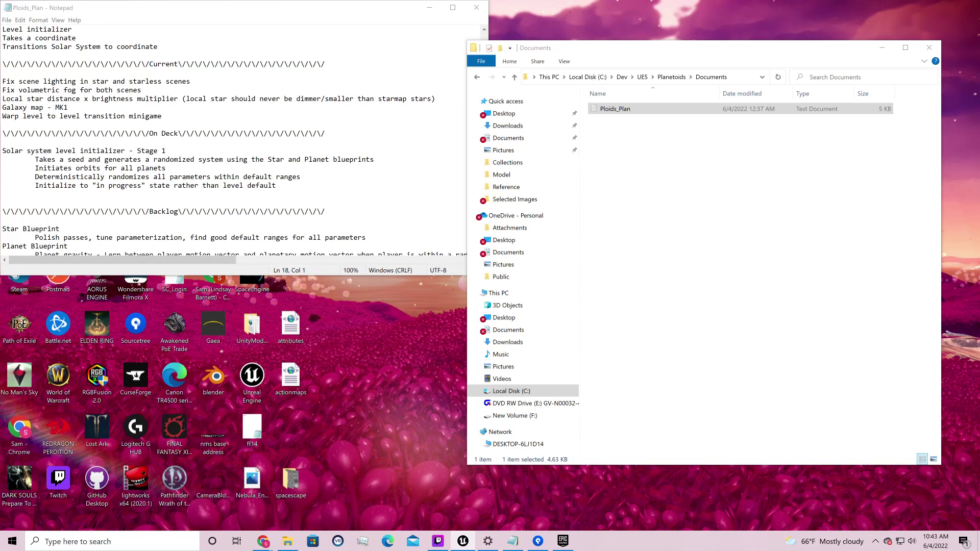
key("alt+Tab")
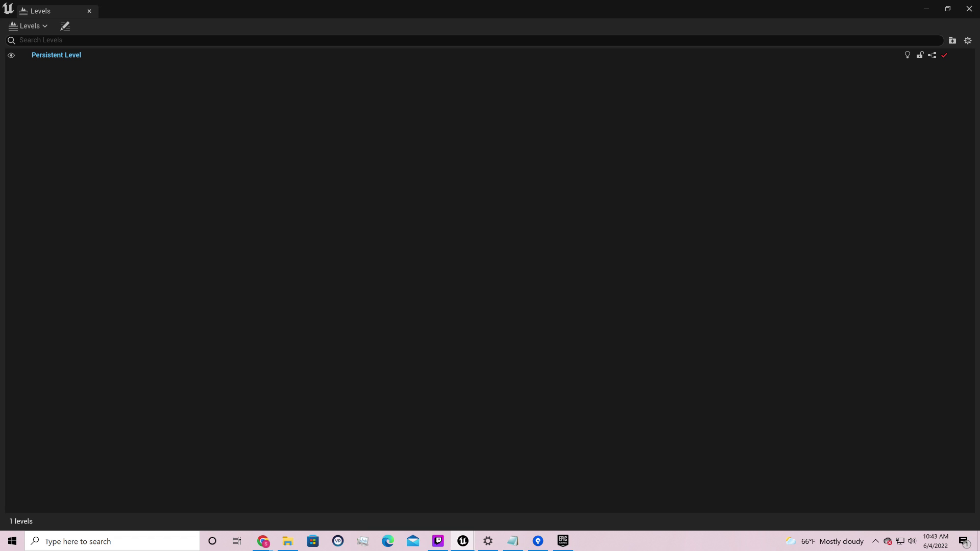
key("alt+F4")
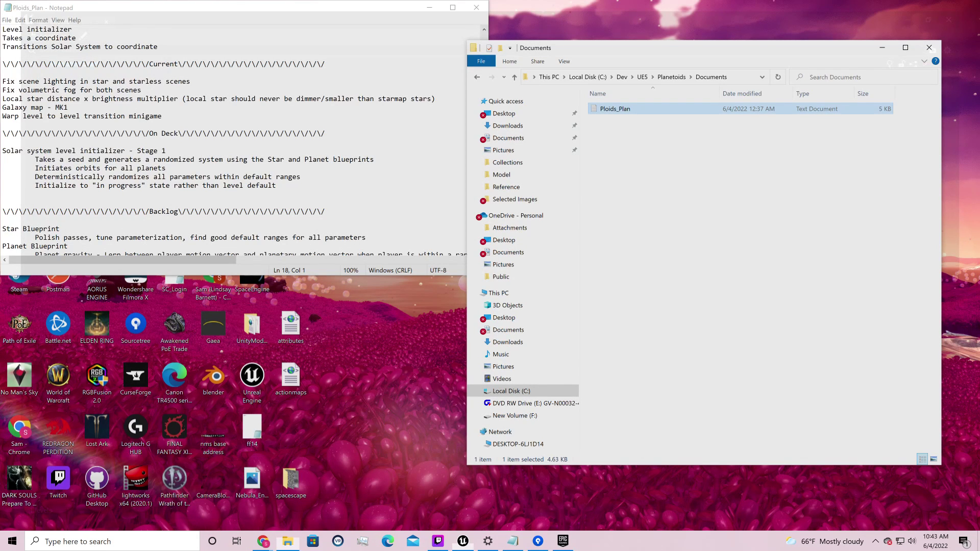
key("alt+Tab")
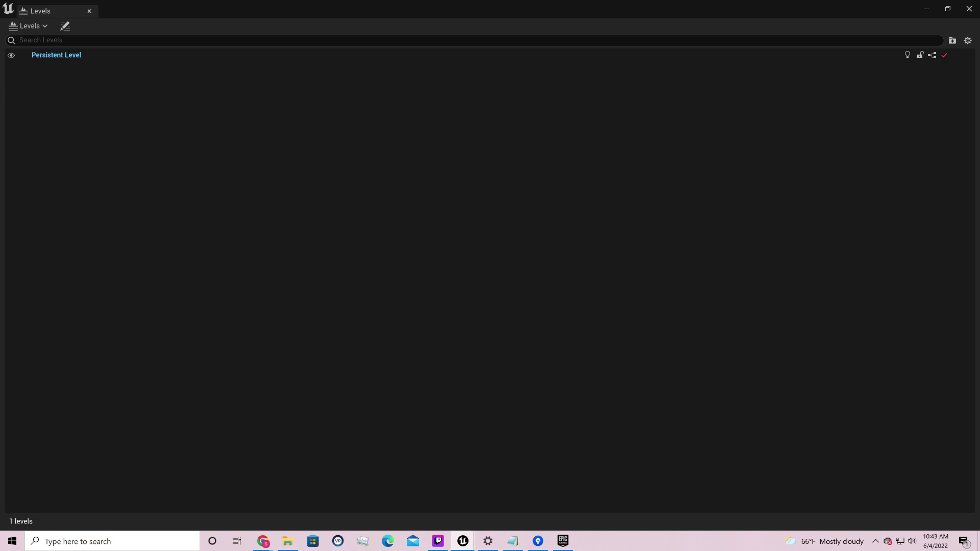
key("alt+F4")
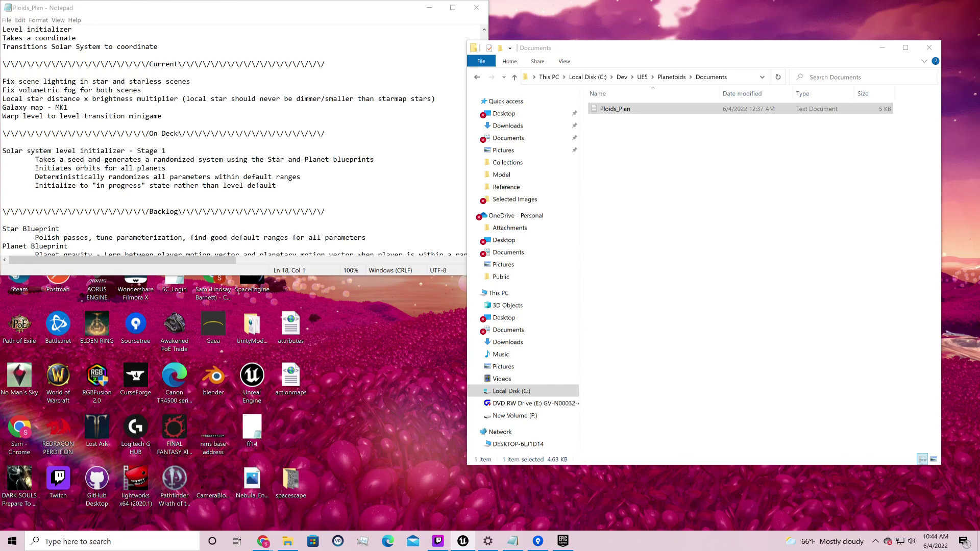
Minimize the Unreal Levels window and move Twitch Studio up and to the left.
left_click(463, 541)
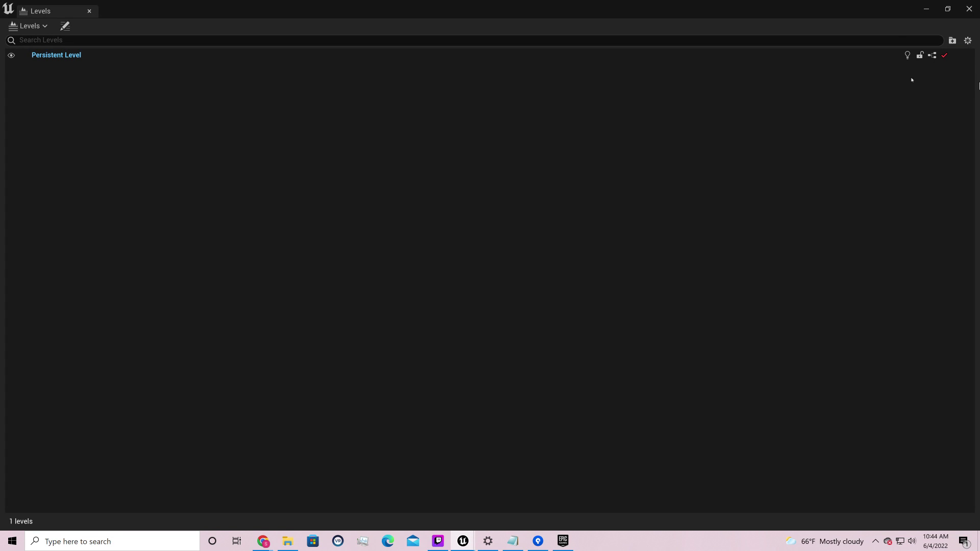
left_click(930, 9)
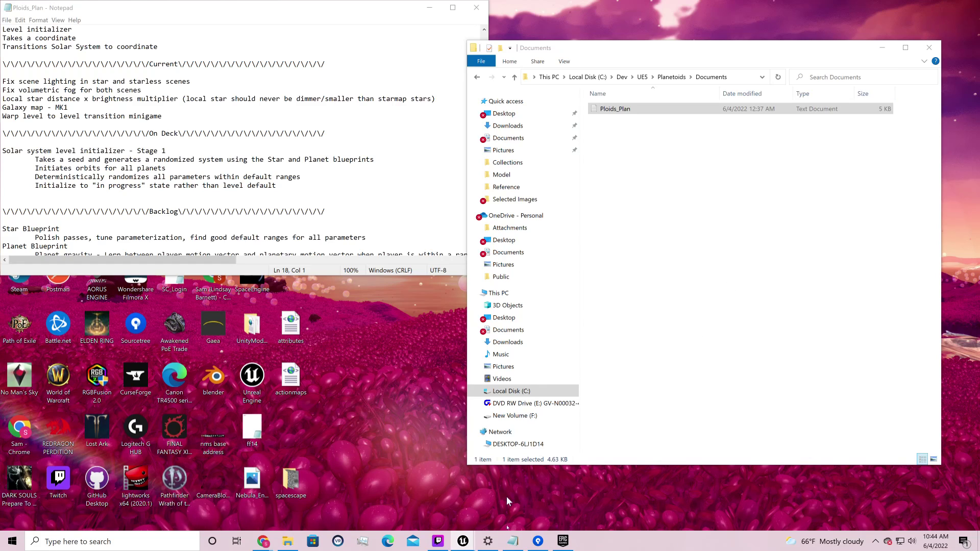
left_click(439, 543)
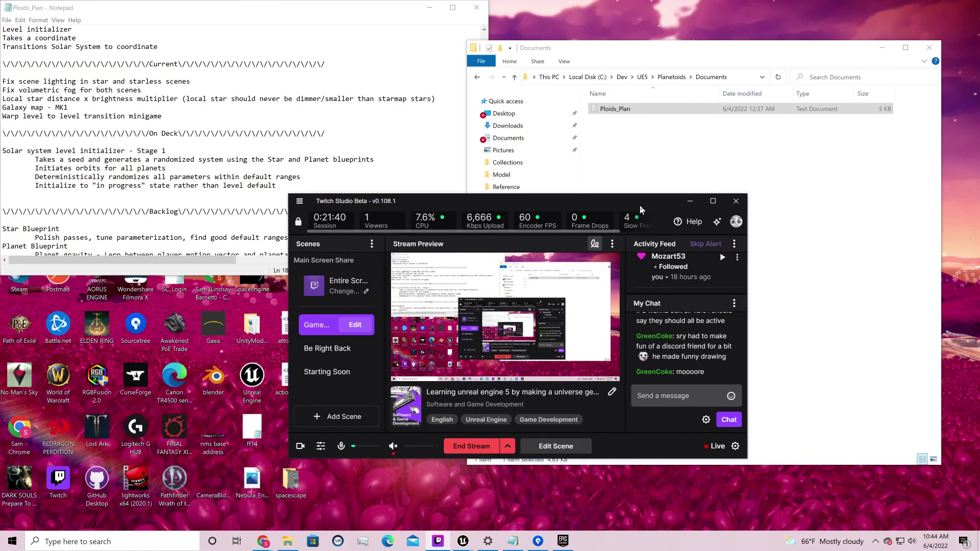
left_click_drag(641, 209, 527, 153)
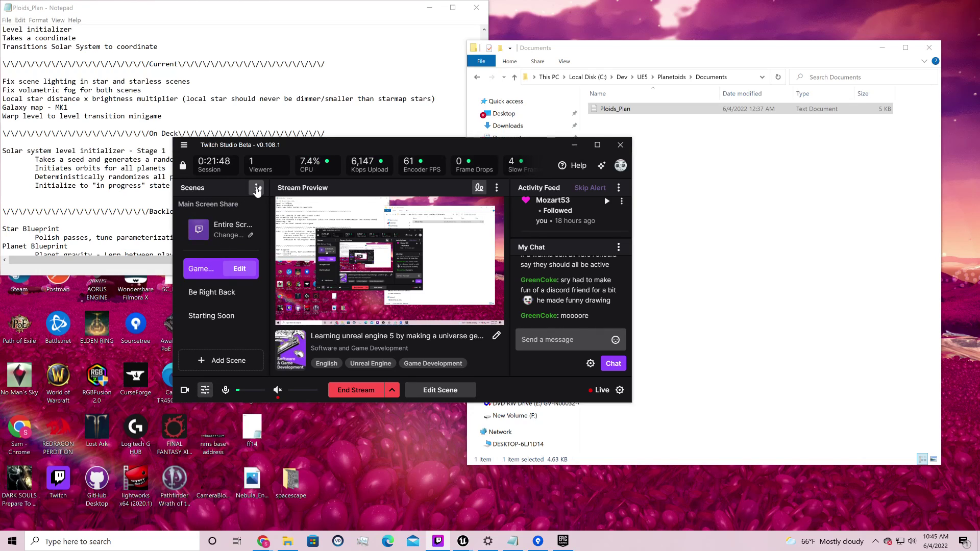
Change the Entire Screen scene's capture to Monitor 2 under Display.
left_click(257, 188)
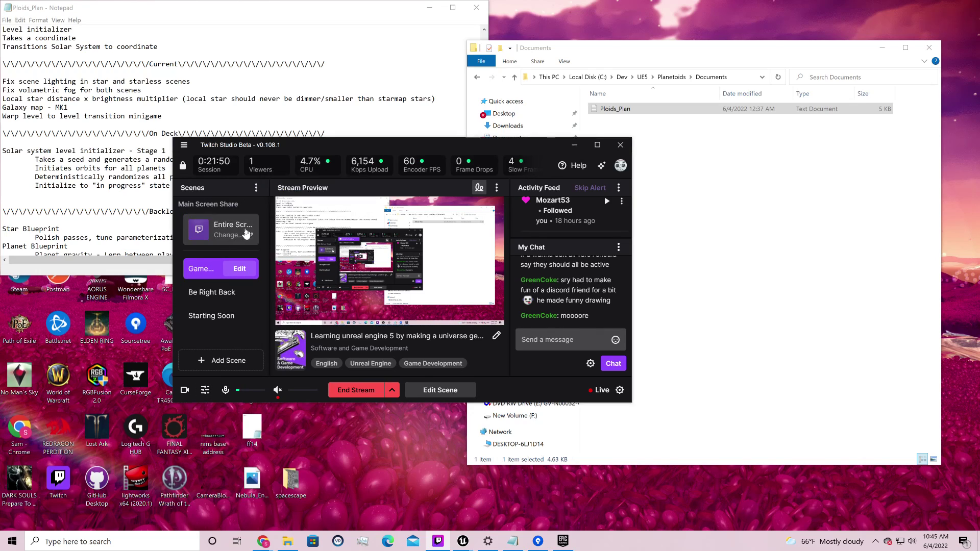
left_click(247, 233)
scroll(321, 306, "down", 8)
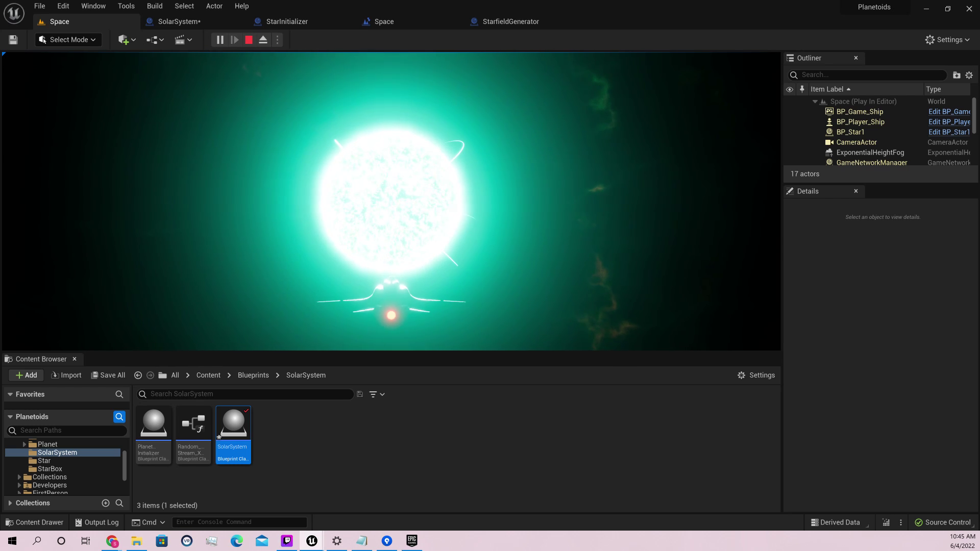
Take control of the running Space level and warp the ship to a new location.
left_click(529, 203)
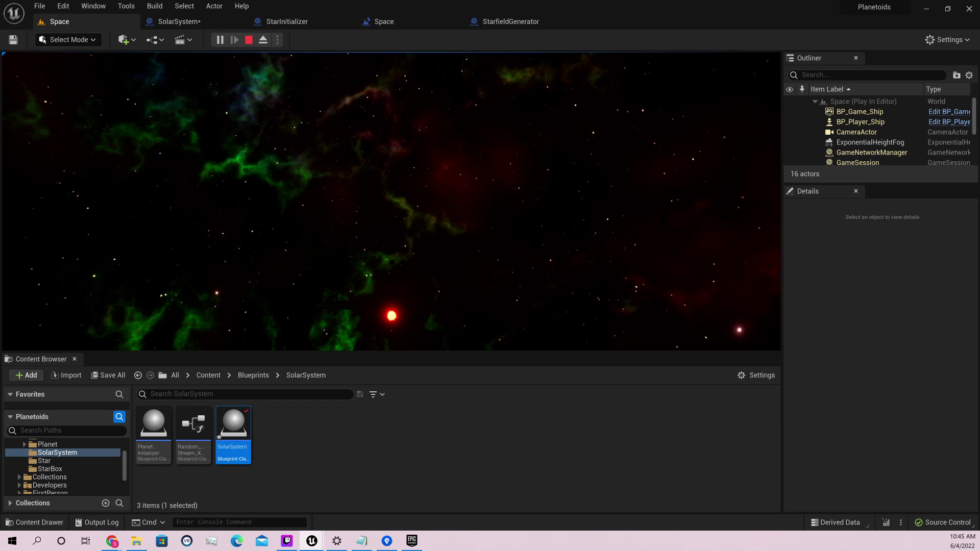
key("space")
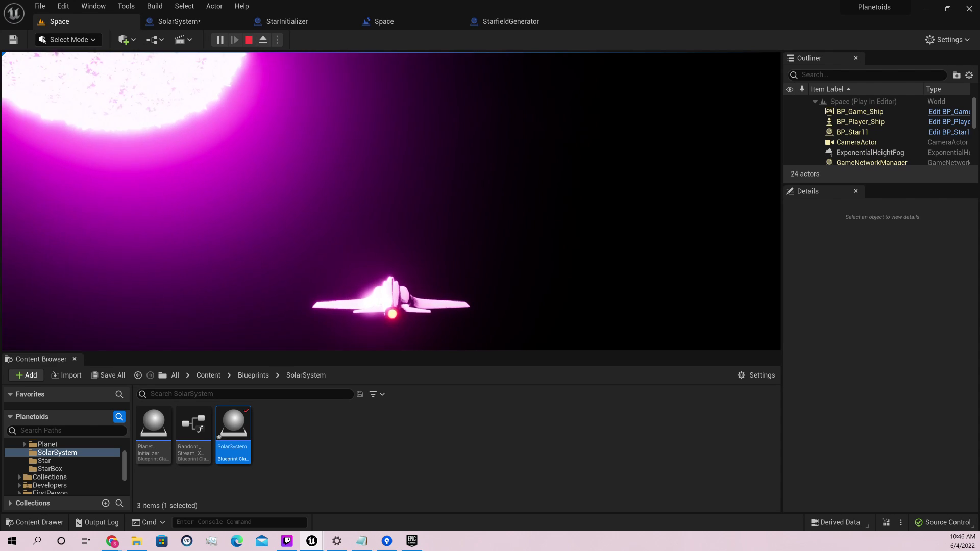
key("shift+F1")
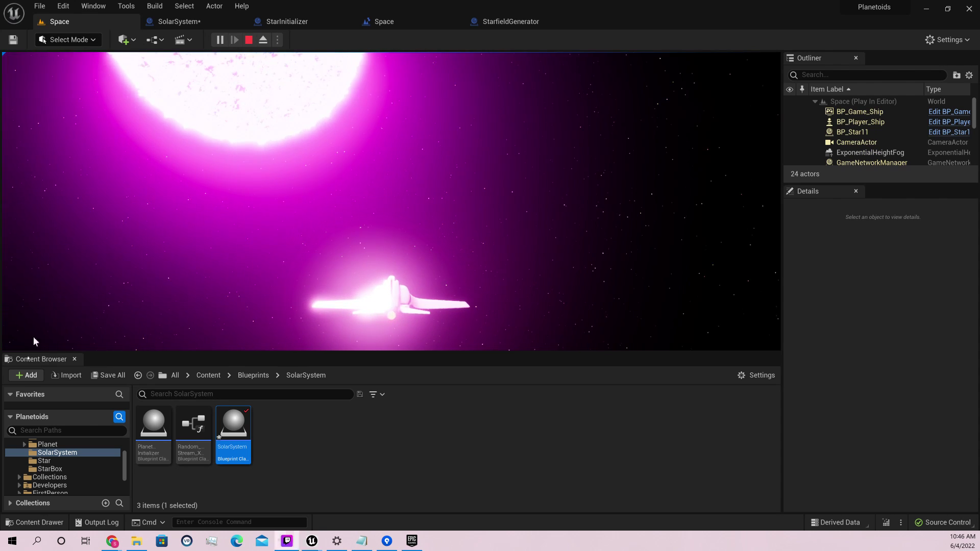
Check the Output Log, stop the play session, and return to the Planetoids editor window.
left_click(98, 522)
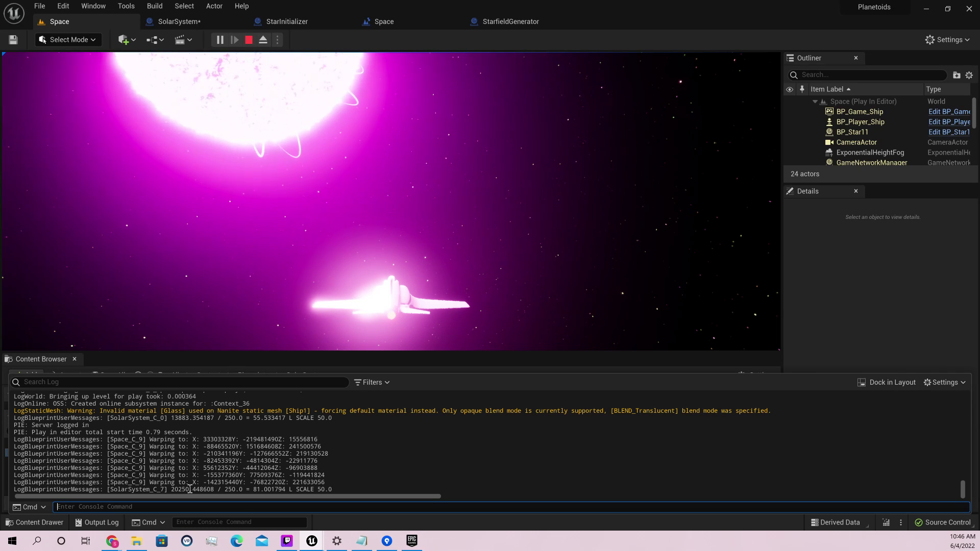
left_click(440, 265)
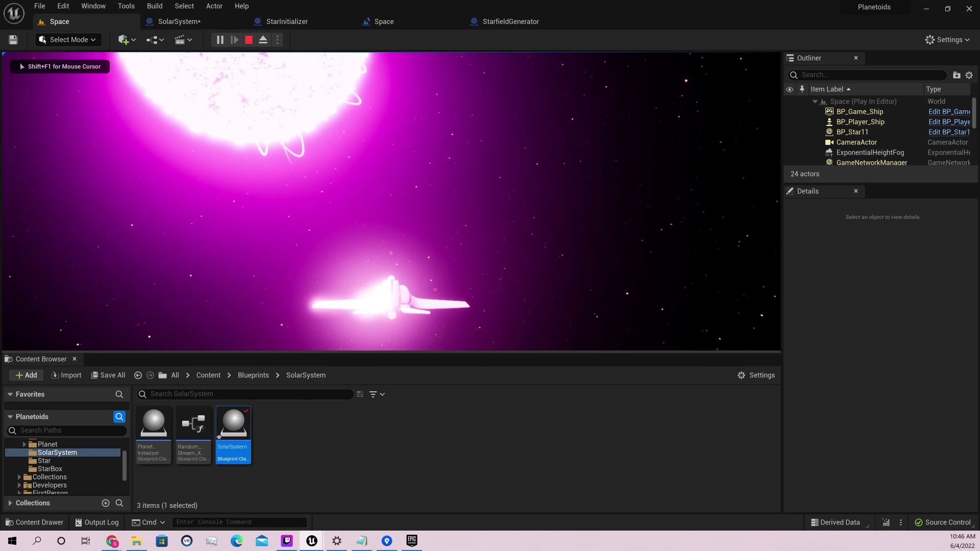
key("Escape")
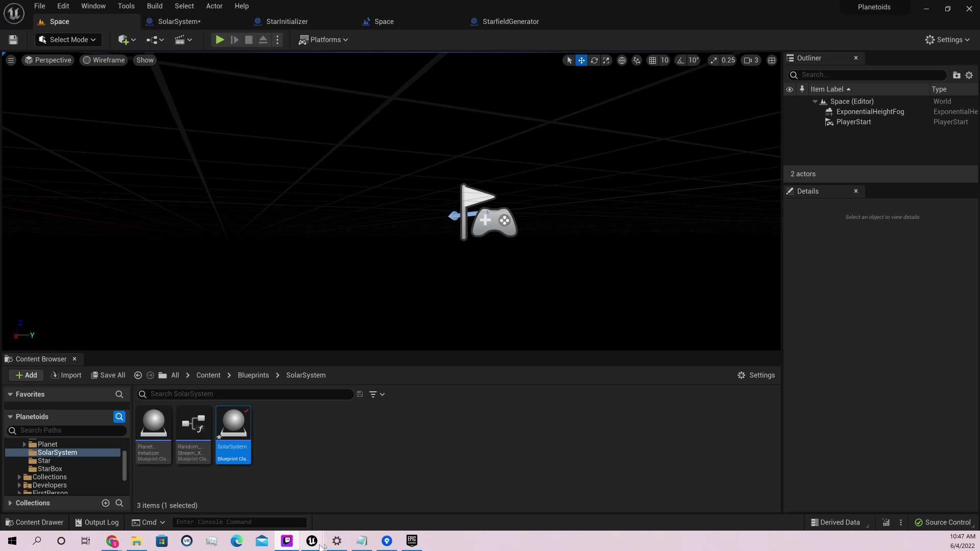
mouse_move(324, 545)
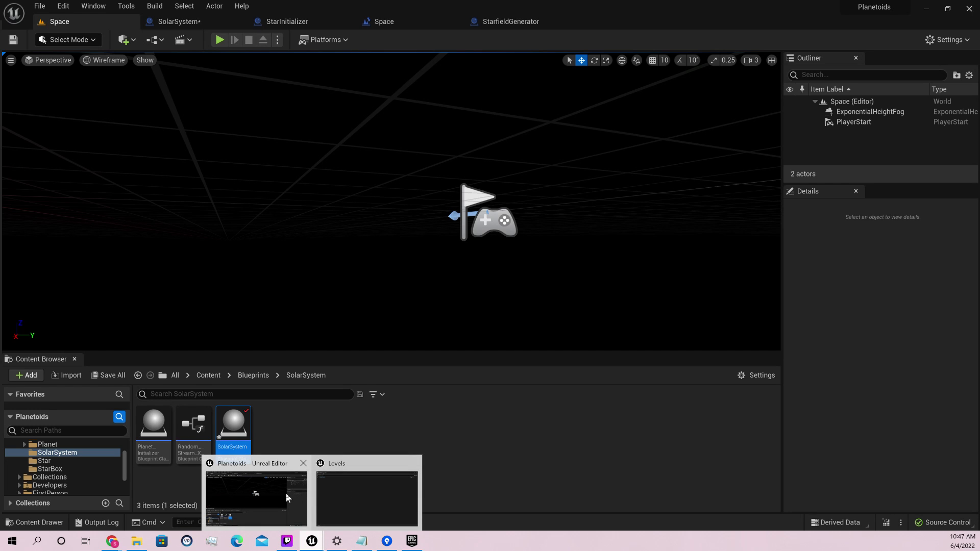
left_click(286, 493)
In the SolarSystem Event Graph, delete the Max Scale getter node.
left_click(256, 493)
left_click(199, 21)
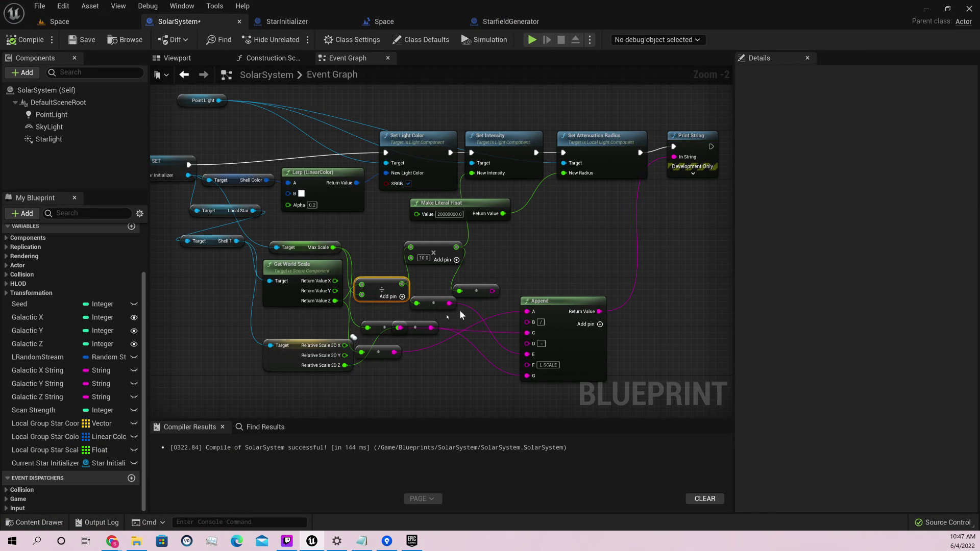
mouse_move(381, 290)
left_mouse_down()
mouse_move(377, 266)
mouse_move(379, 278)
left_mouse_up()
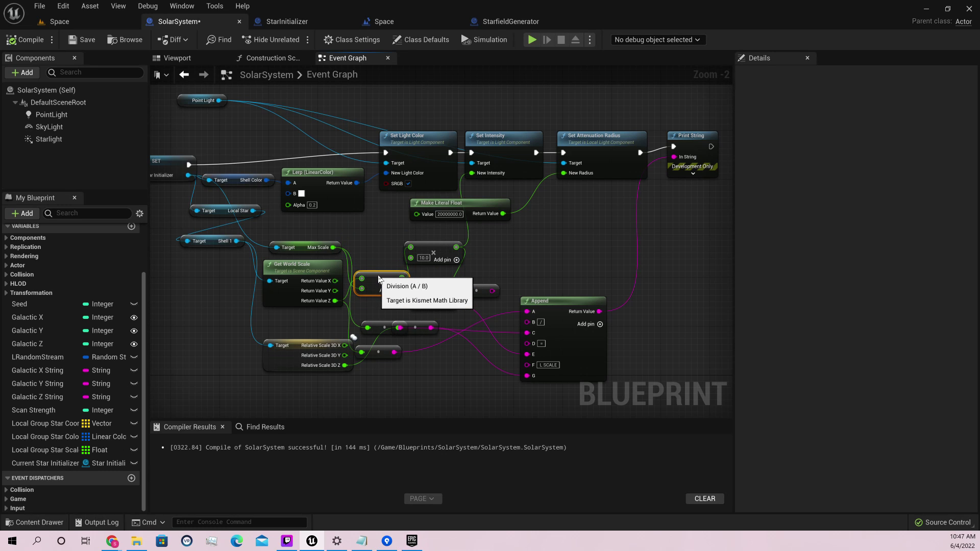
left_click(305, 268)
right_click_drag(216, 280, 263, 279)
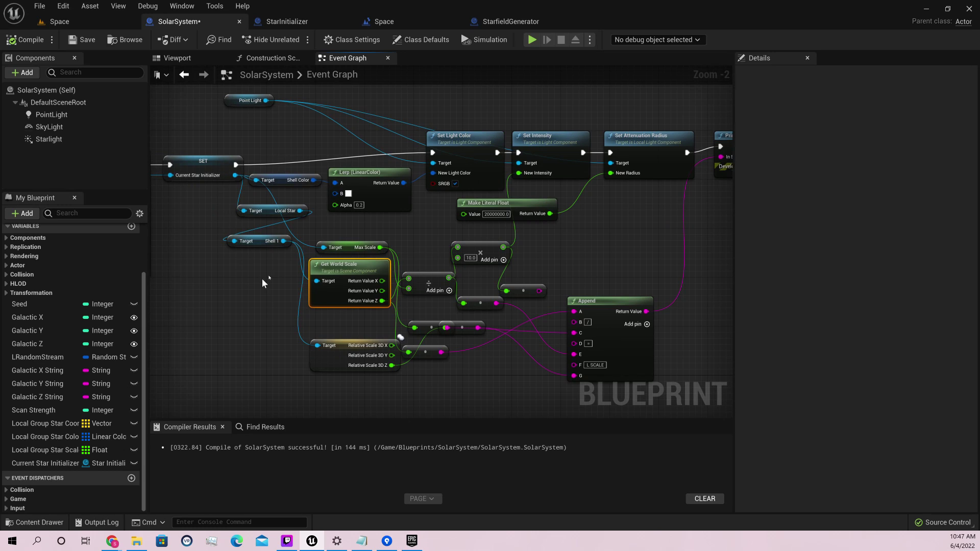
left_click(352, 247)
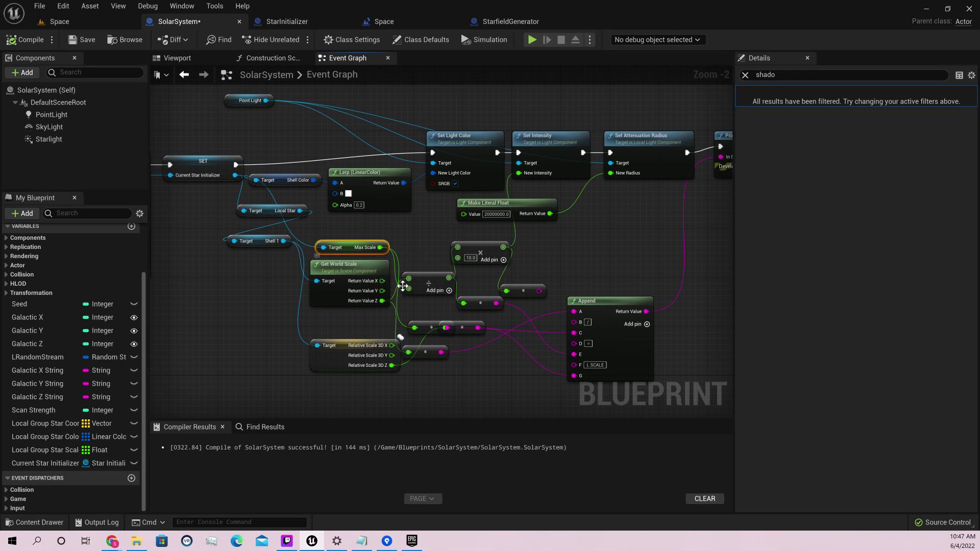
key("Delete")
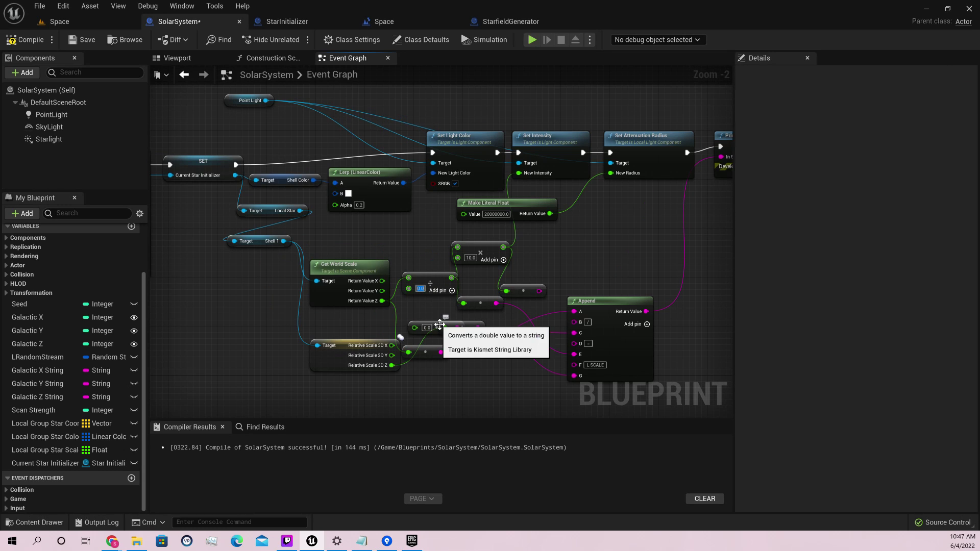
Set the Divide node's divisor to 50000 and the Multiply value to 15.
type("50000")
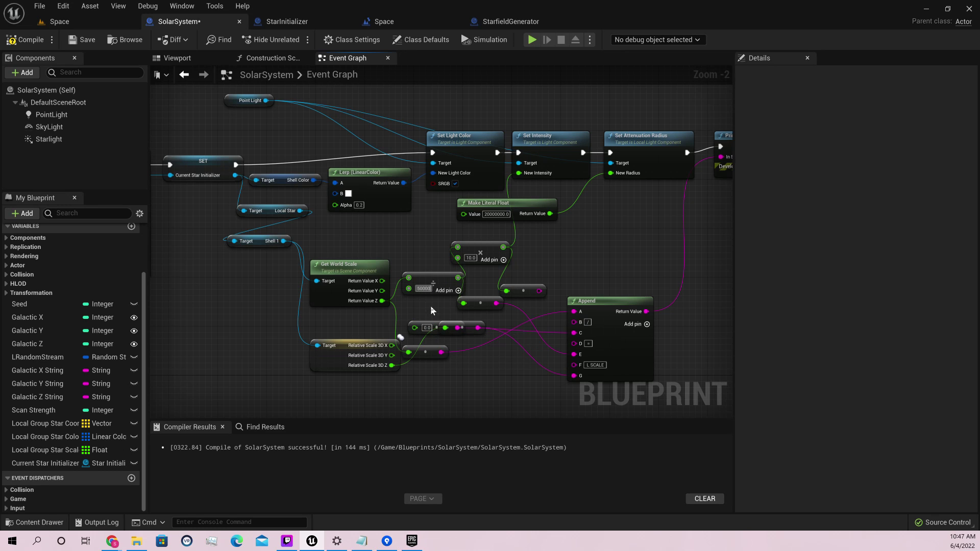
key("Return")
left_click(470, 258)
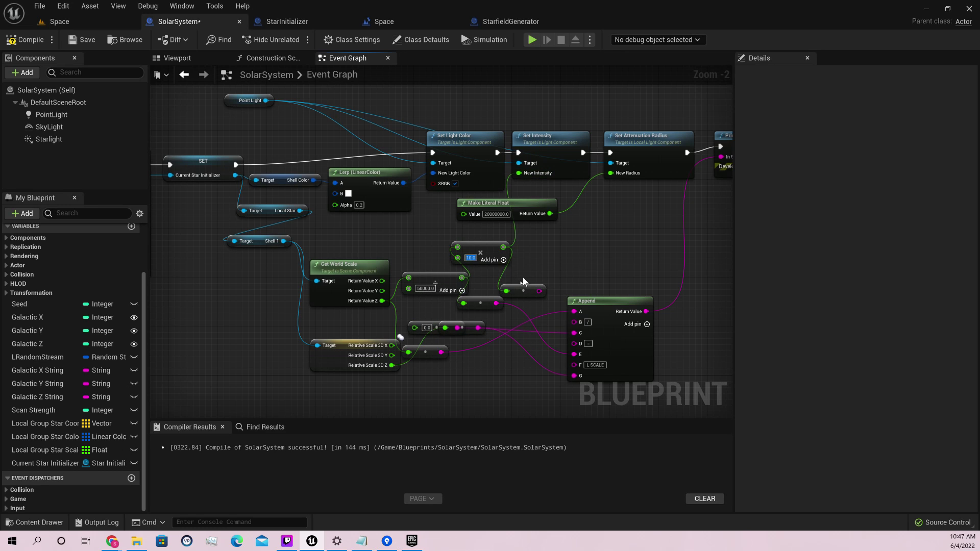
type("20")
key("Return")
left_click_drag(484, 253, 503, 254)
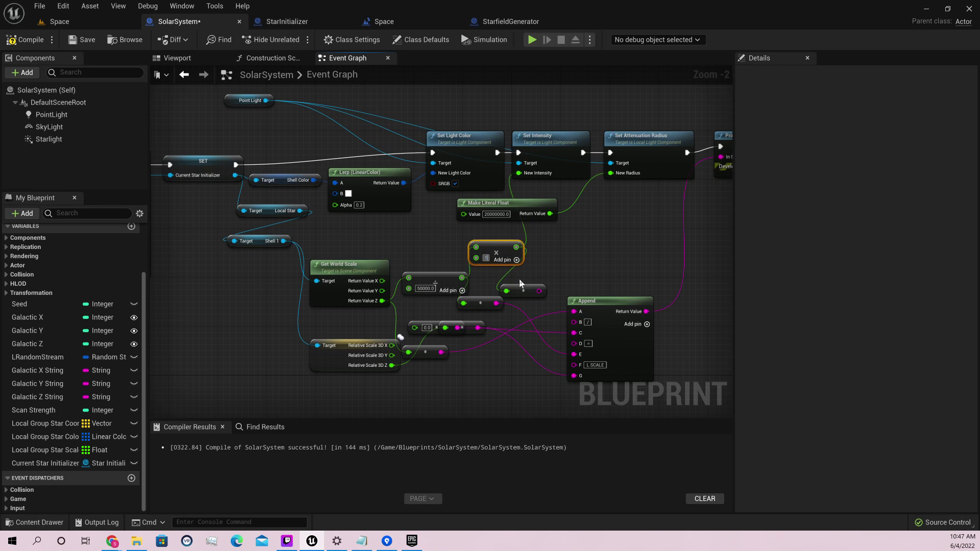
type("15")
Delete the conversion nodes, the Relative Scale 3D node and the Append node.
left_click_drag(559, 275, 429, 367)
key("Delete")
key("Delete")
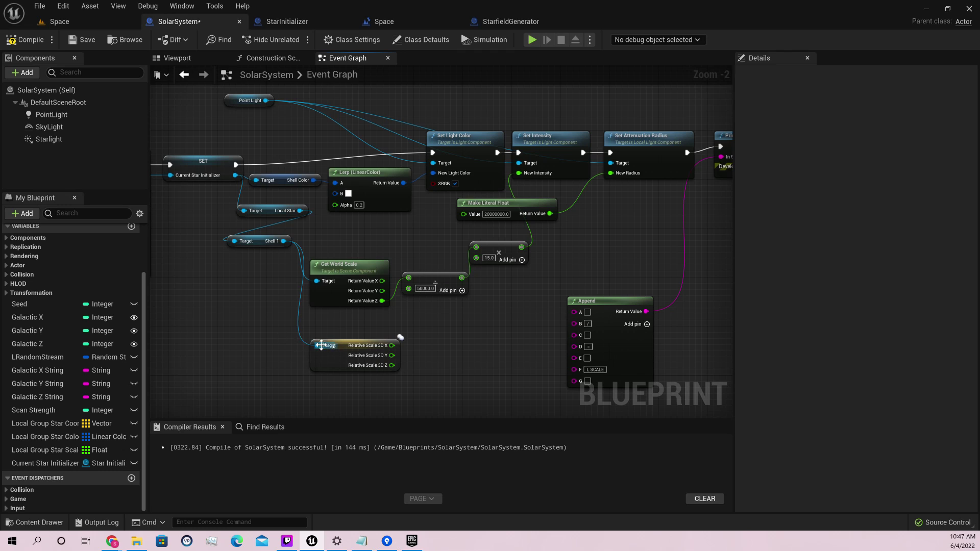
left_click(352, 352)
key("Delete")
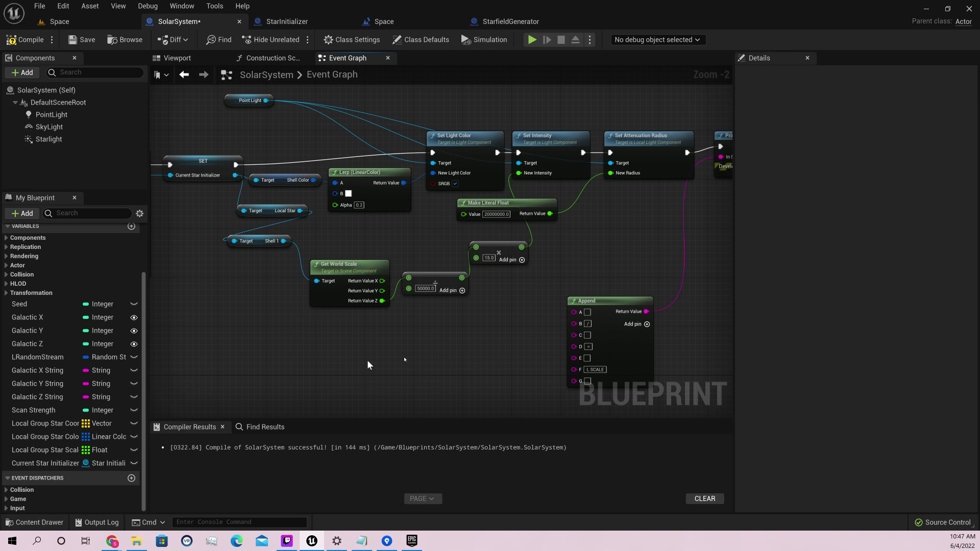
left_click_drag(625, 306, 607, 296)
key("Delete")
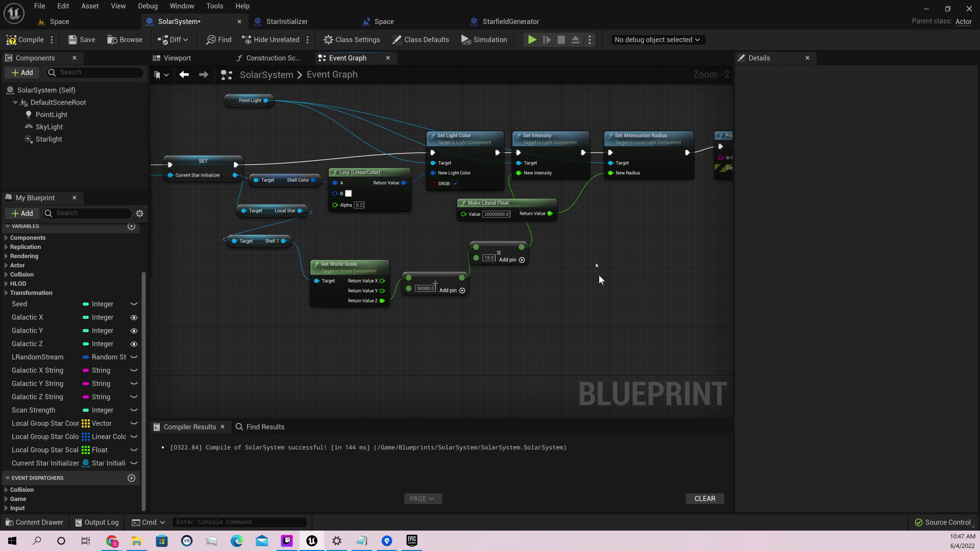
right_click_drag(686, 158, 558, 197)
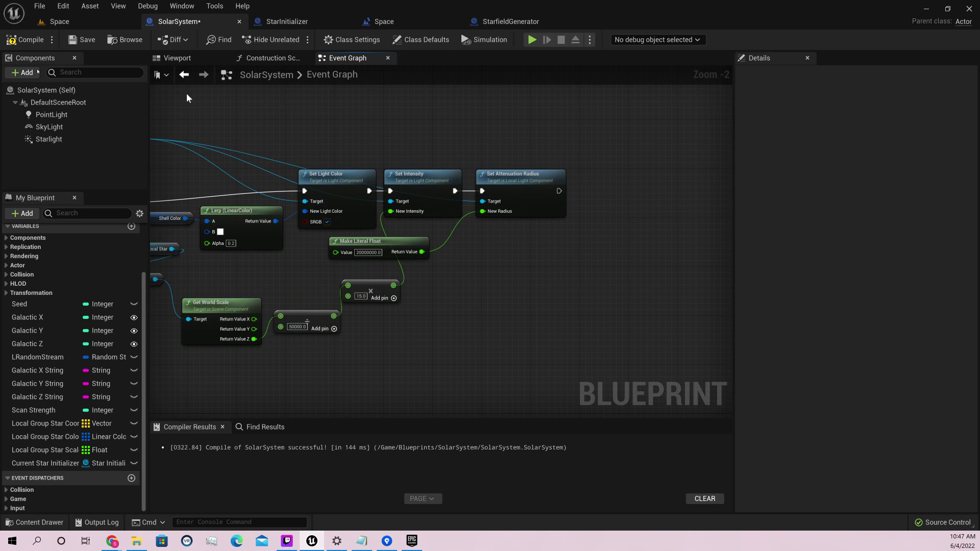
Save the SolarSystem blueprint and run a quick play-test of the Space level.
left_click(97, 40)
left_click(60, 22)
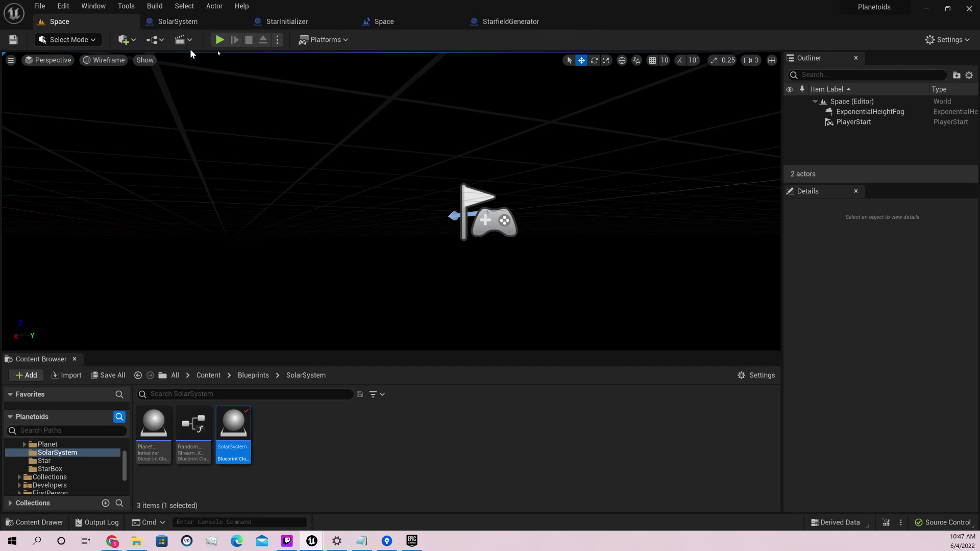
key("alt+p")
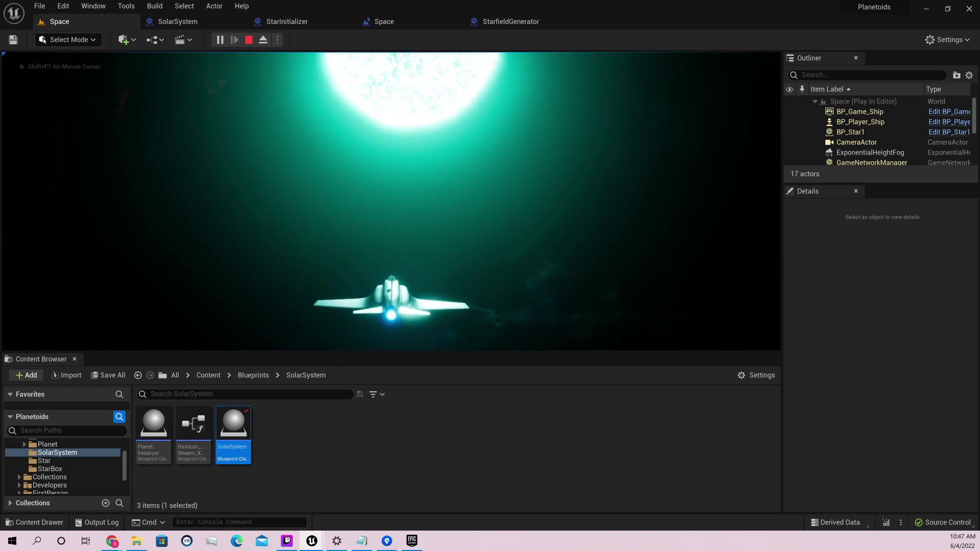
key("Escape")
Find and highlight the last Warping coordinates in the Output Log, then close it.
left_click(97, 522)
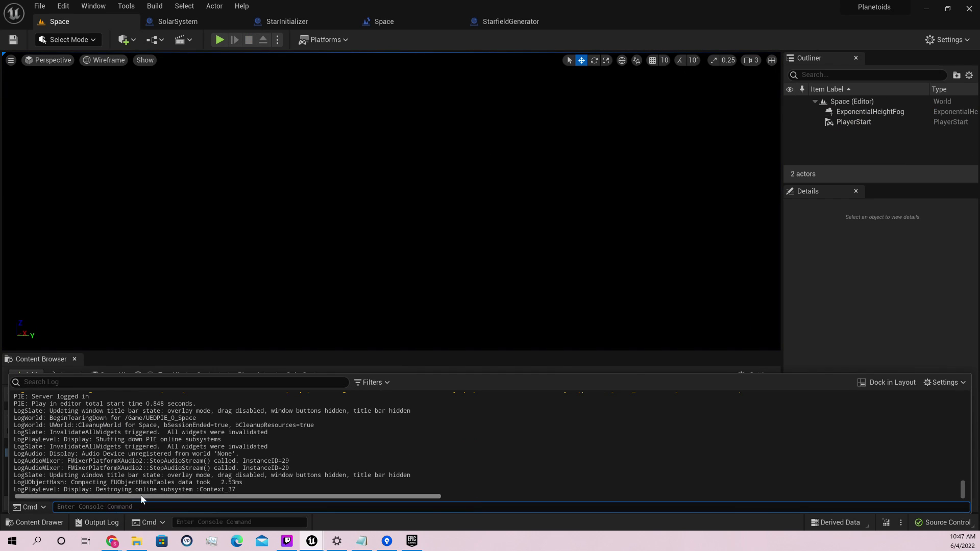
scroll(285, 458, "up", 10)
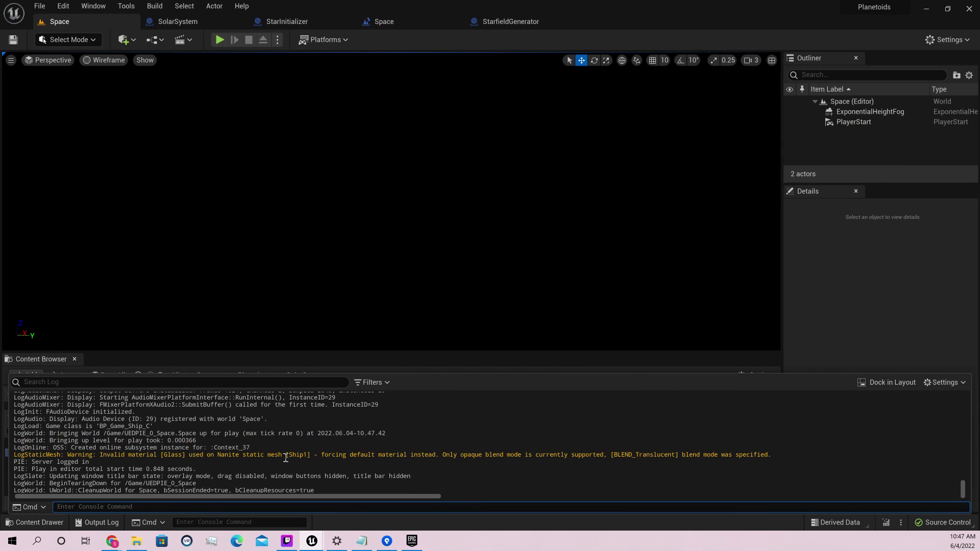
scroll(293, 466, "up", 6)
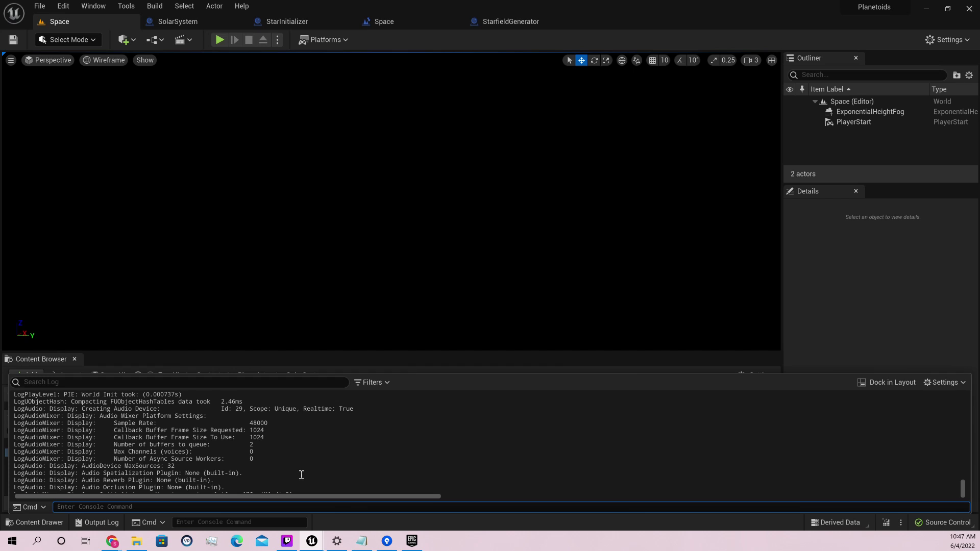
scroll(303, 472, "up", 3)
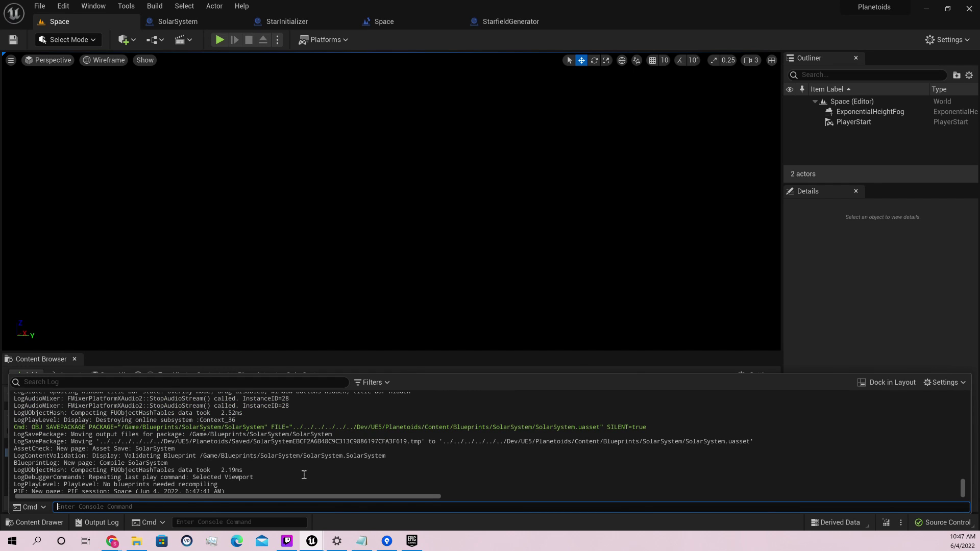
scroll(304, 475, "down", 5)
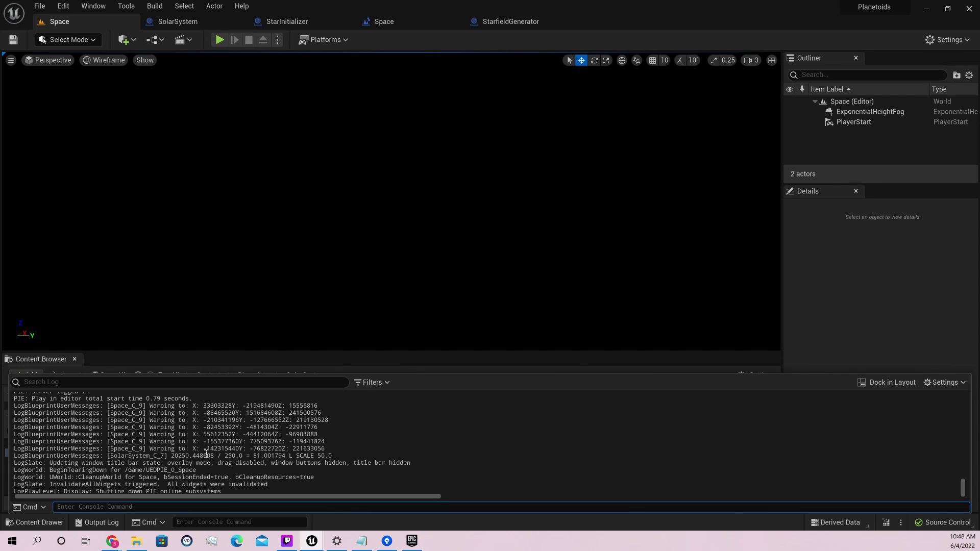
left_click_drag(208, 448, 328, 448)
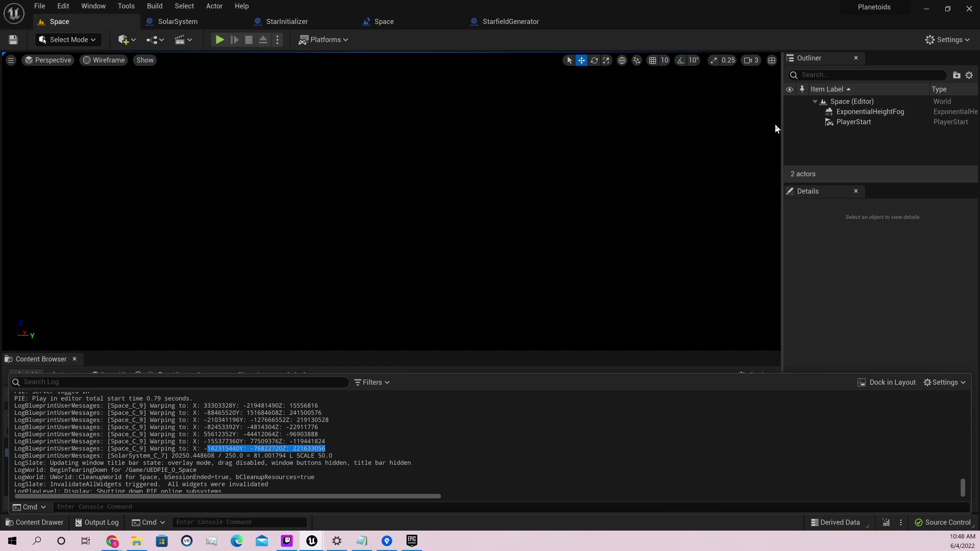
left_click(829, 102)
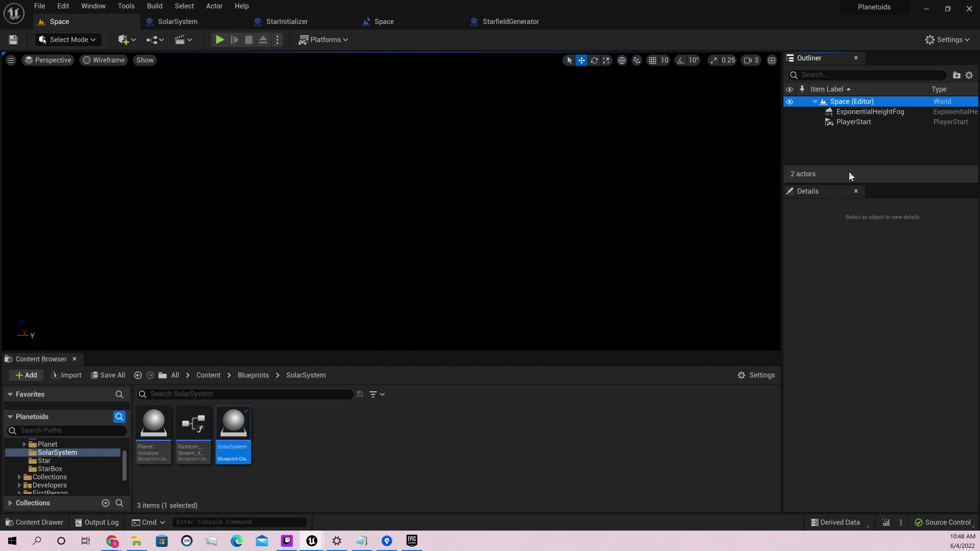
Play-test the Space level once more and stop it with Esc.
left_click(220, 39)
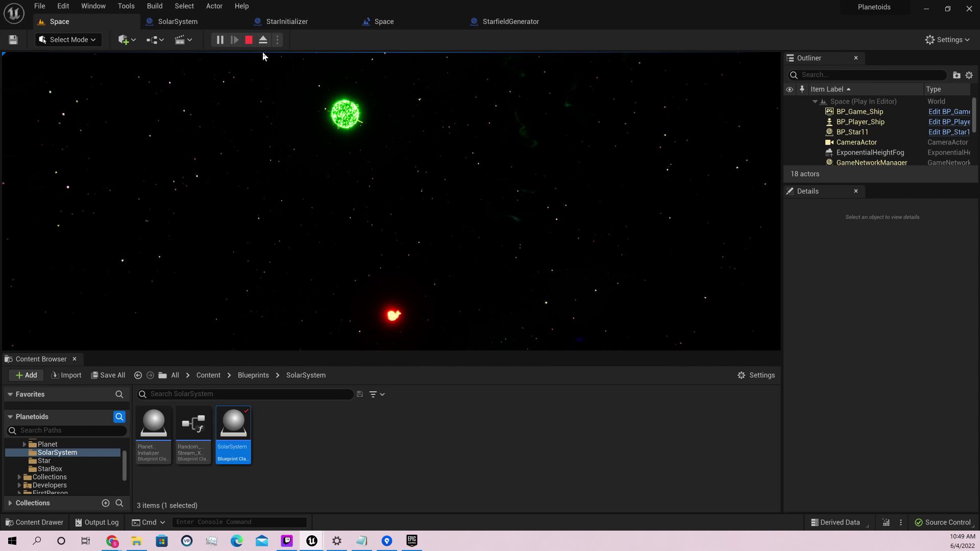
key("Escape")
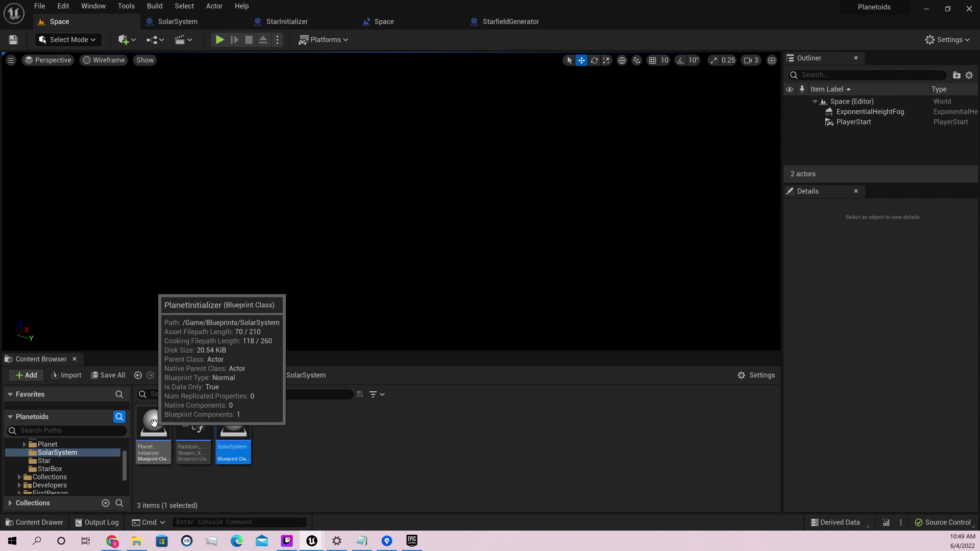
Set SolarSystem's Make Literal Float to 200000000.0 and compile the Blueprint.
double_click(234, 435)
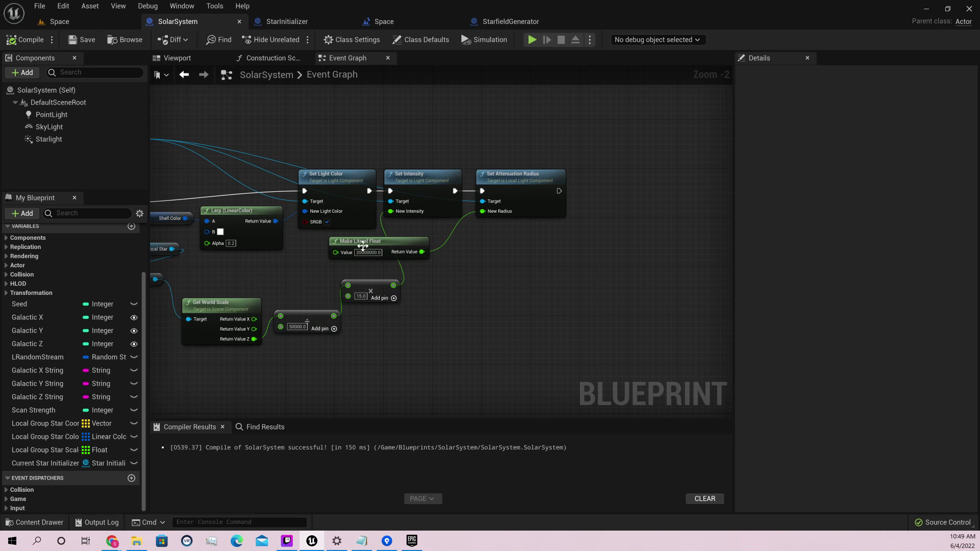
left_click(420, 289)
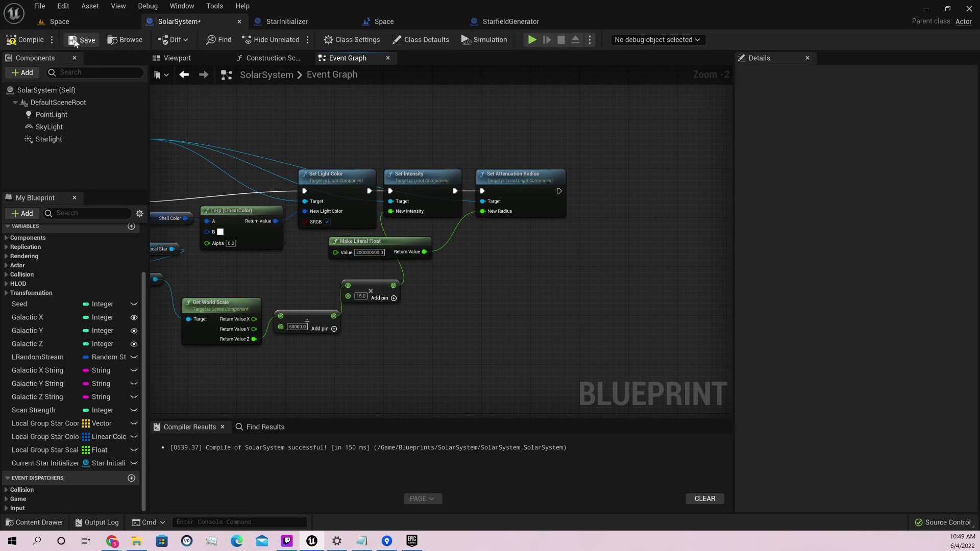
left_click(31, 40)
Play-test the Space level, which spawns 17 actors, then stop it.
left_click(60, 22)
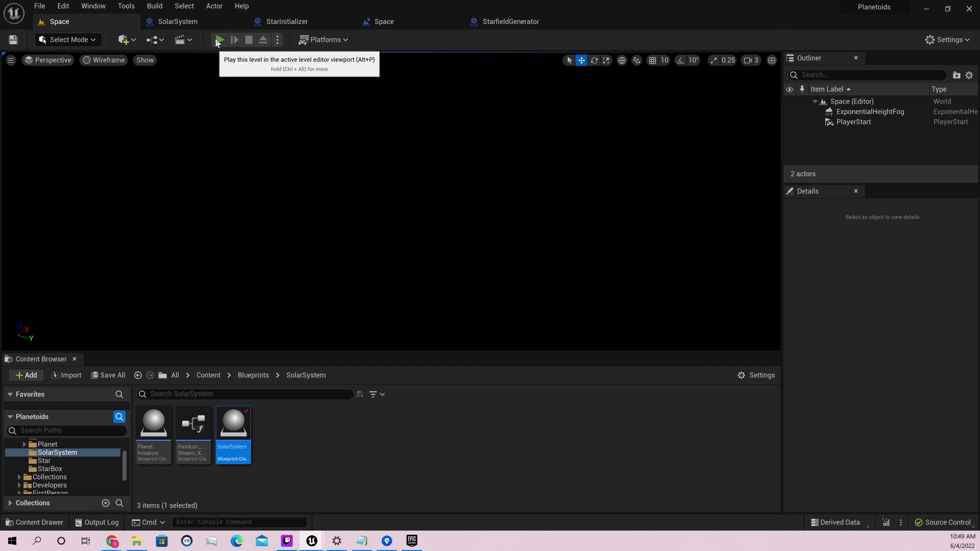
key("alt+p")
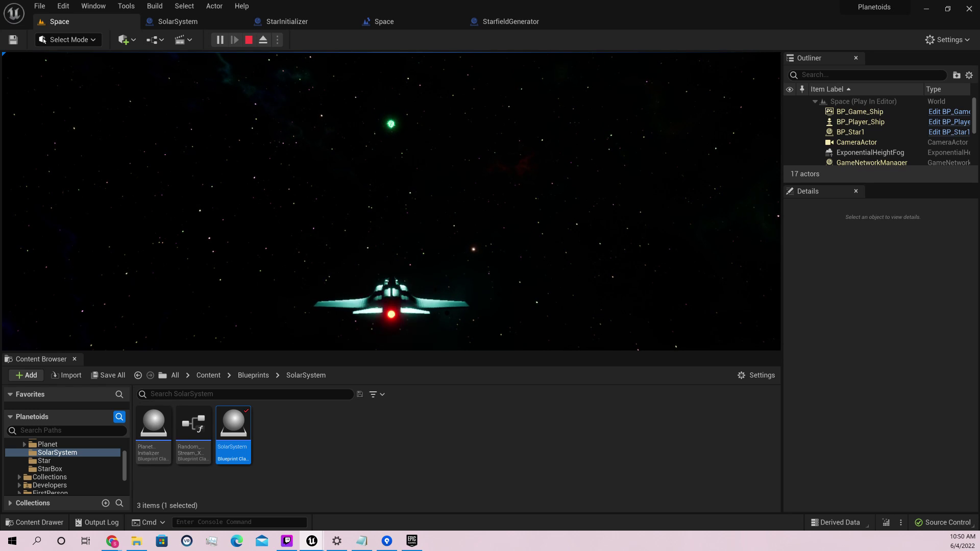
key("Escape")
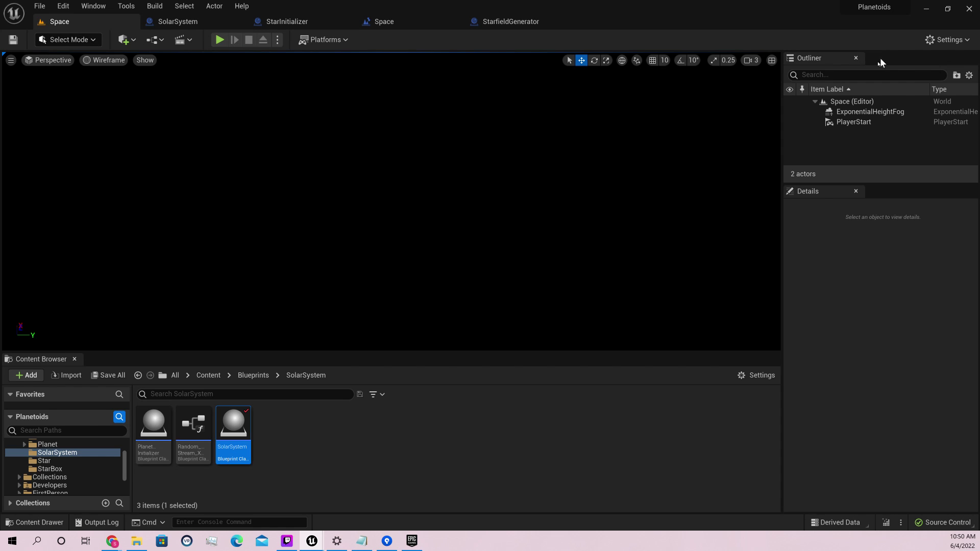
Close the stray Levels window and return to SolarSystem with Make Literal Float at 100000000.0.
mouse_move(309, 535)
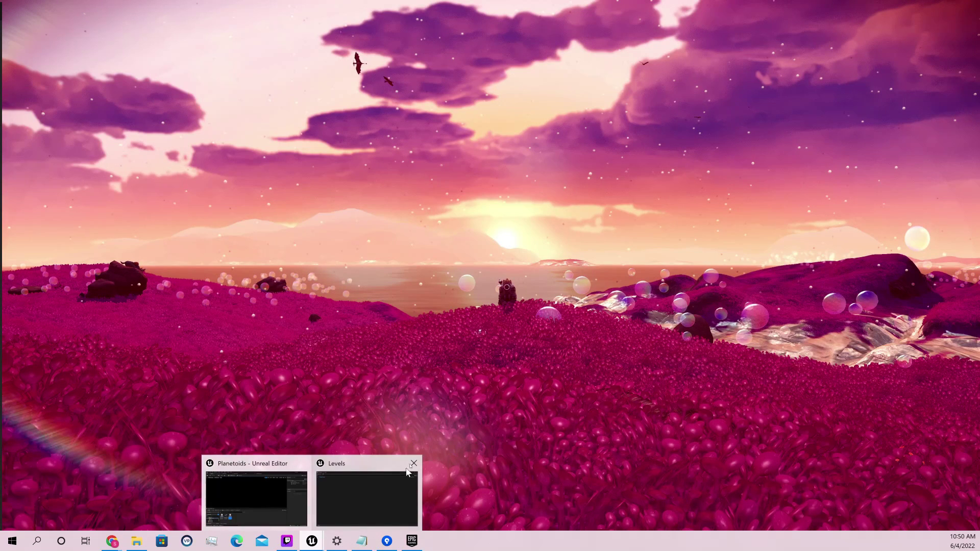
left_click(413, 463)
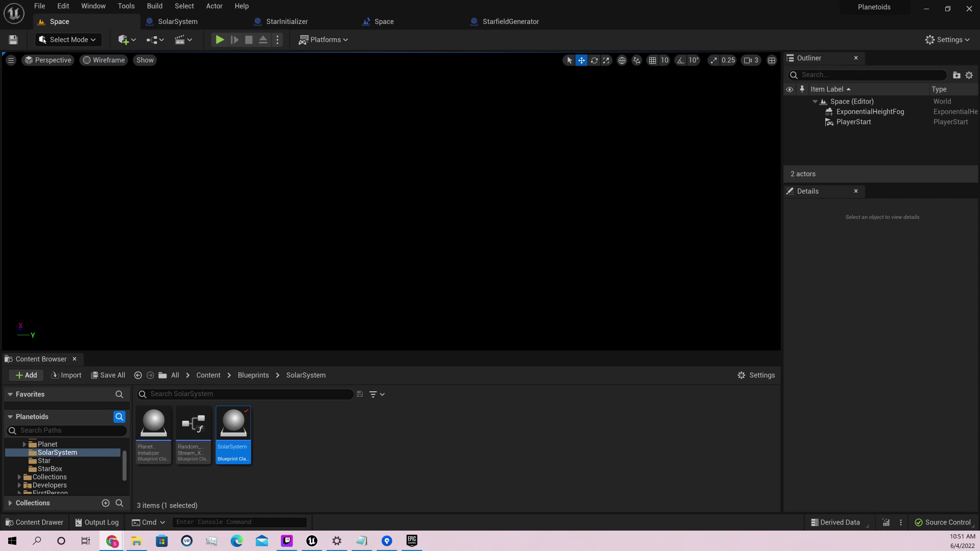
left_click(79, 159)
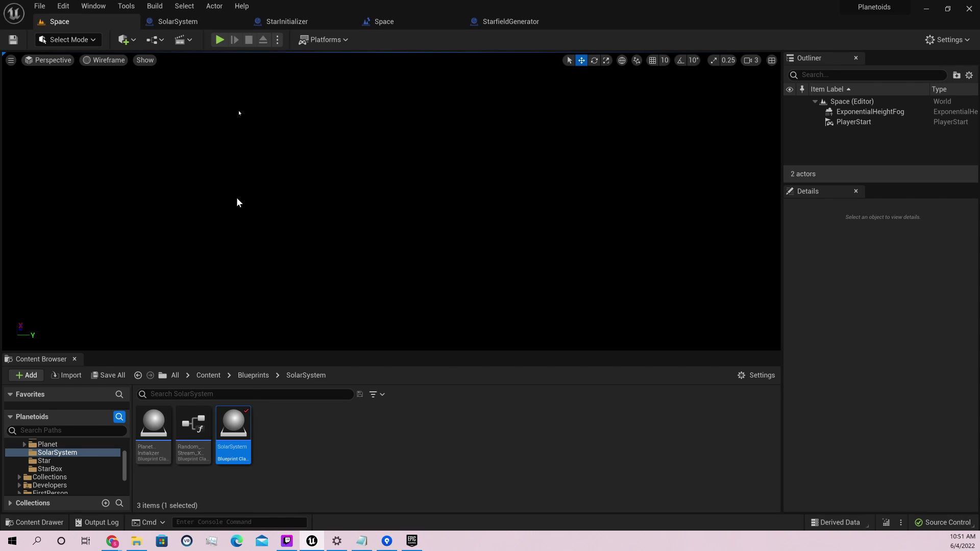
left_click(211, 25)
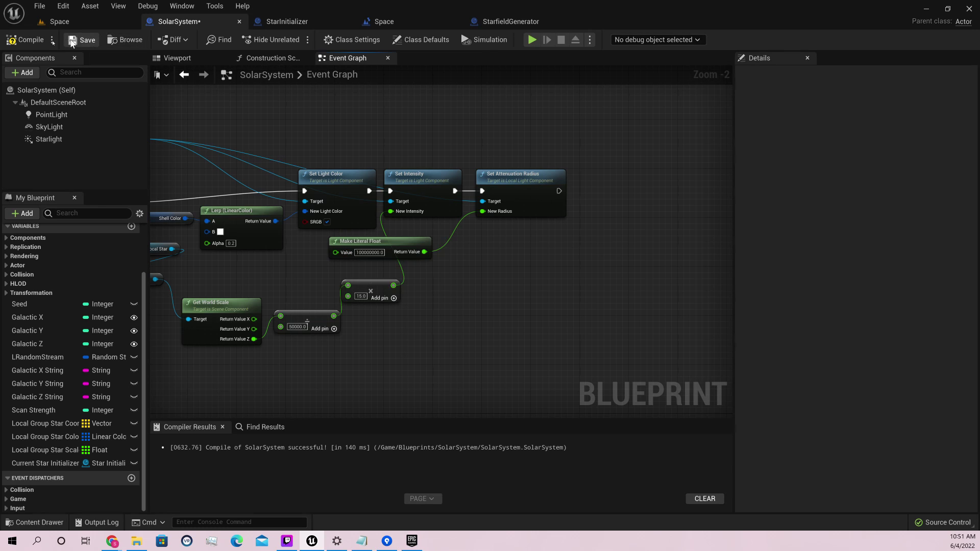
Run a play-in-editor test of the Space level using the 100000000.0 value, then stop it.
left_click(61, 22)
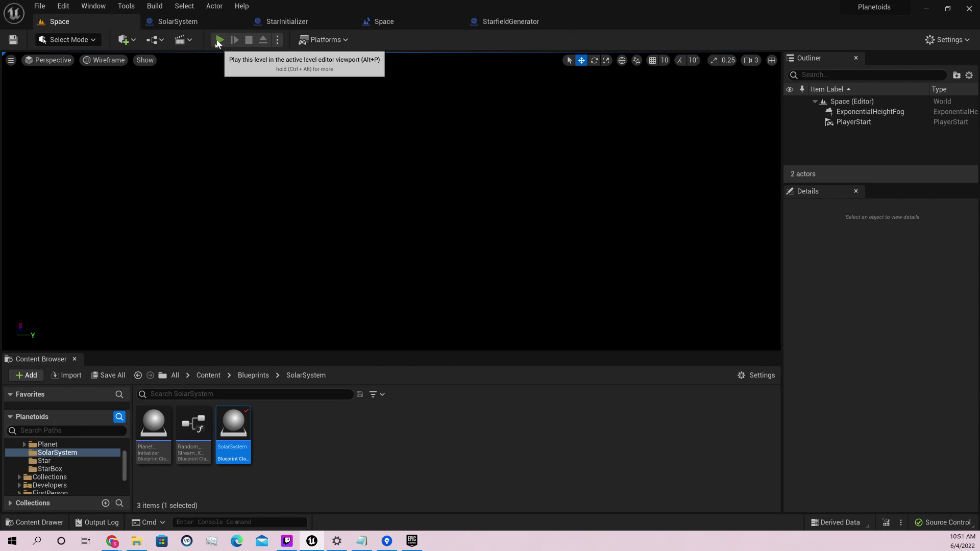
key("alt+p")
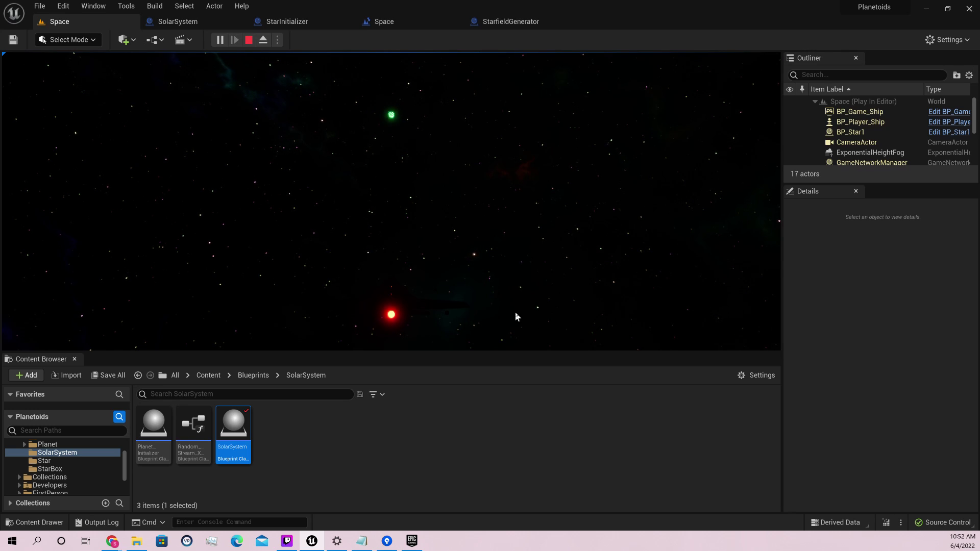
key("Escape")
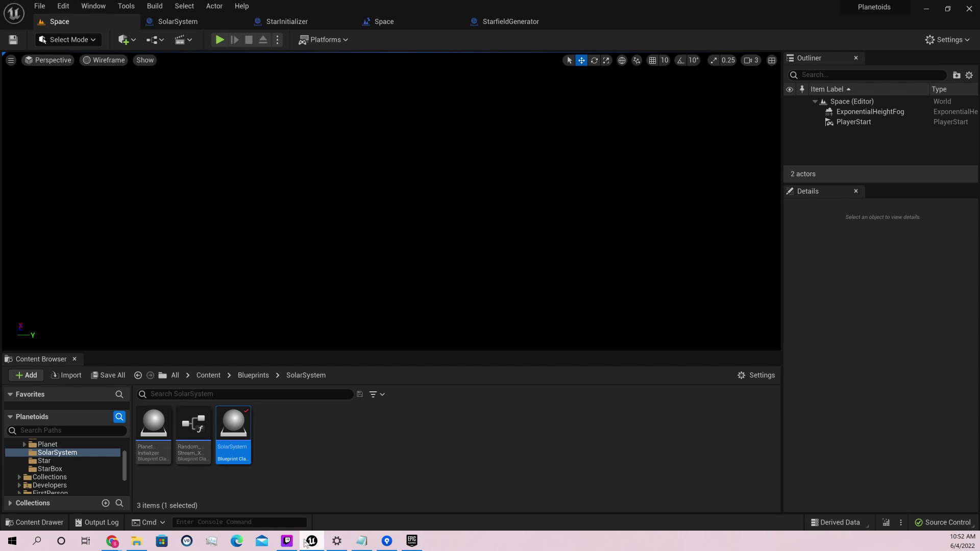
In the SolarSystem Event Graph, enter 150000000 as the Make Literal Float value.
left_click(397, 22)
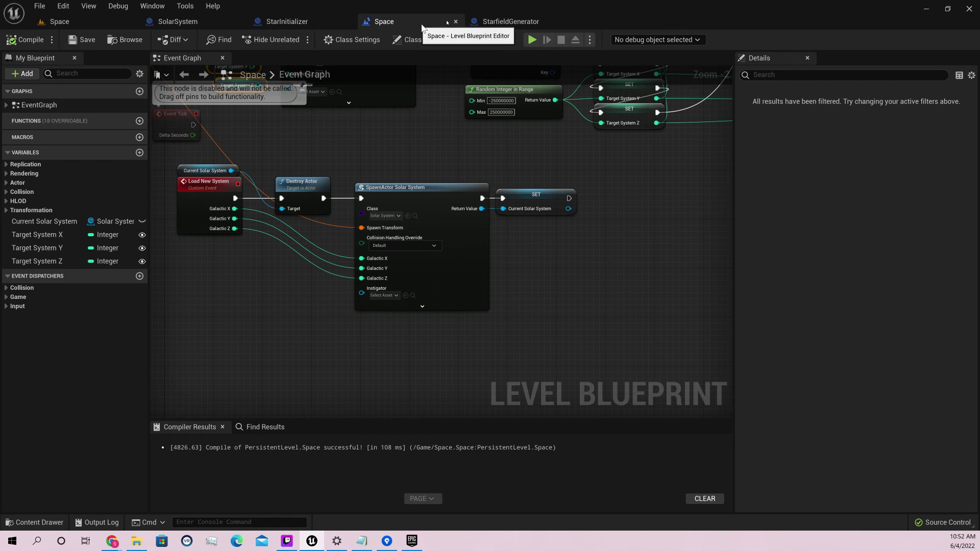
left_click(189, 23)
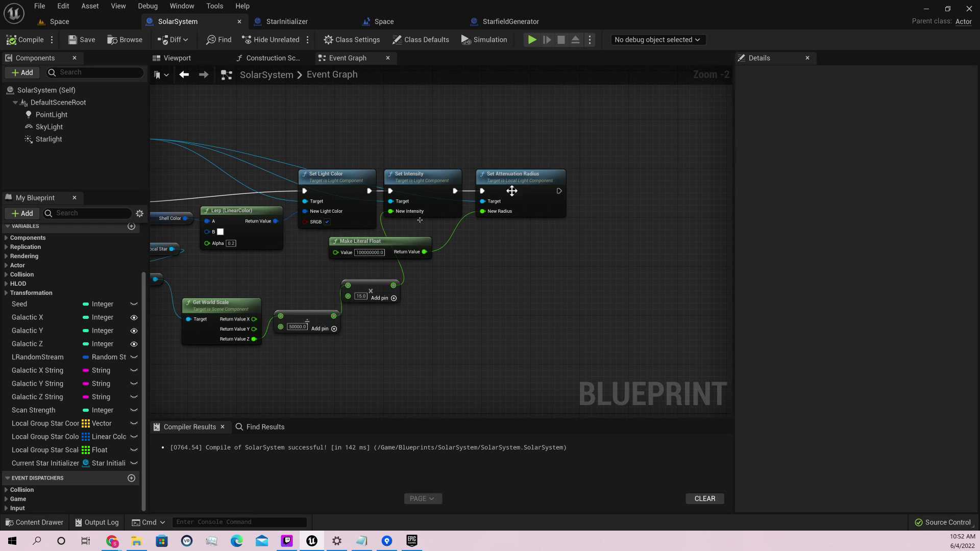
right_click_drag(512, 190, 624, 157)
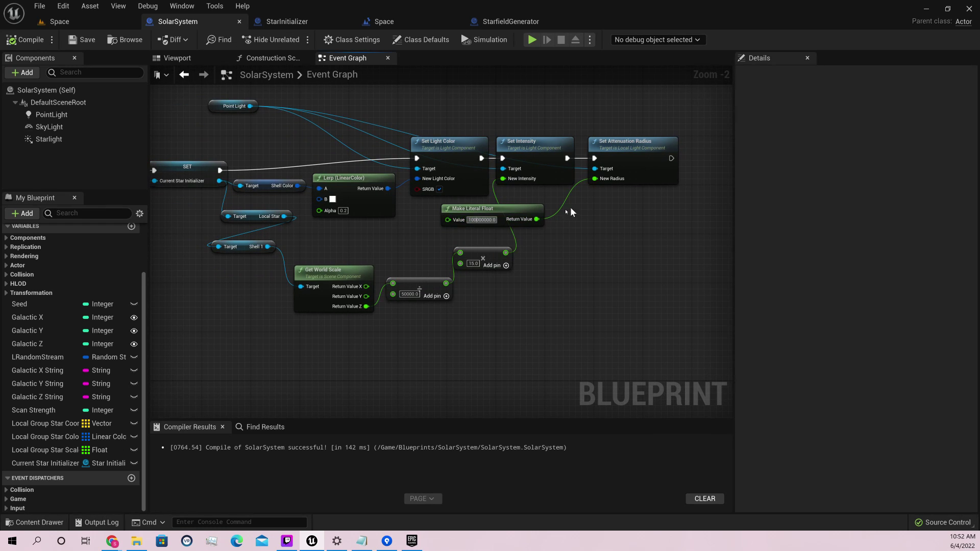
left_click(477, 219)
type("150000000")
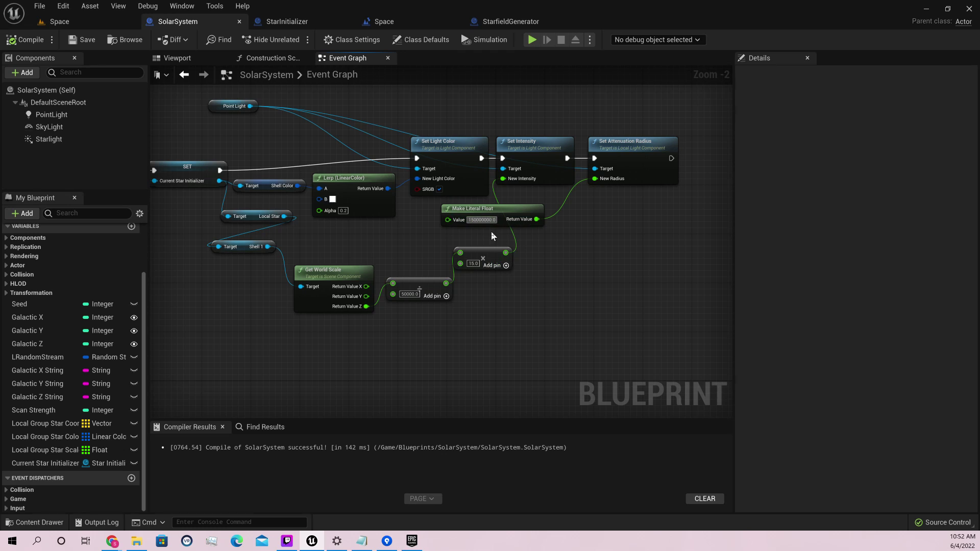
key("Return")
Compile SolarSystem, then play the Space level for about two minutes and stop.
left_click(31, 41)
left_click(57, 21)
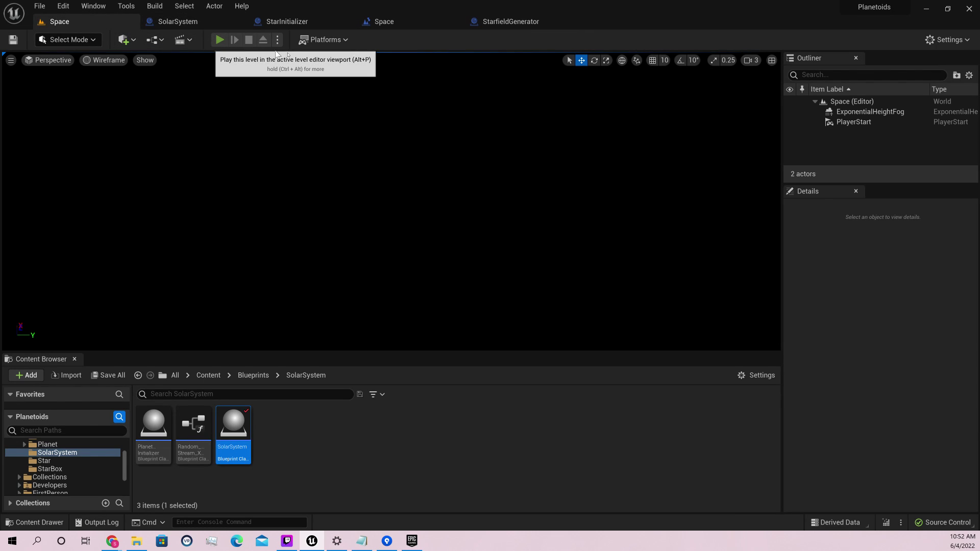
left_click(219, 40)
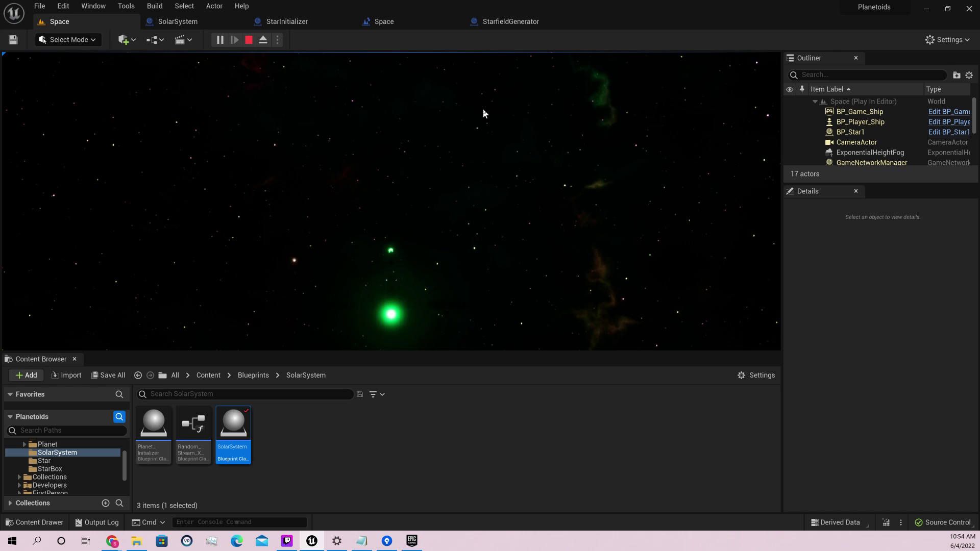
key("Escape")
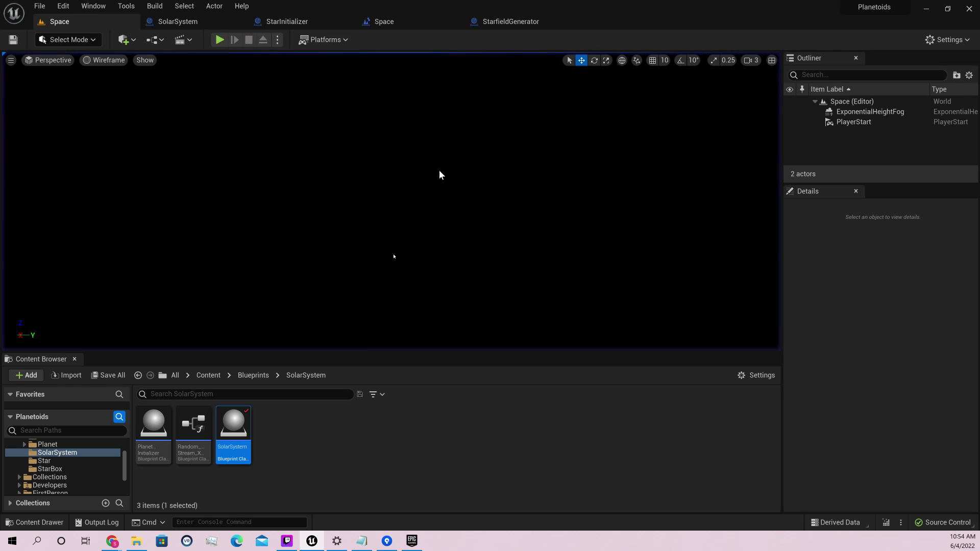
Open the SolarSystem Blueprint and move the Division and Multiply nodes slightly lower.
double_click(238, 426)
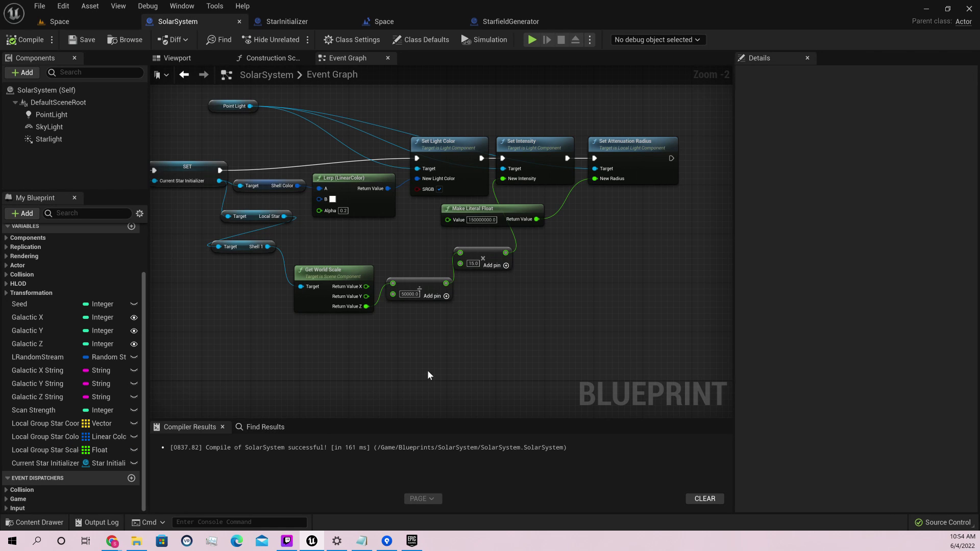
scroll(358, 341, "down", 2)
mouse_move(345, 366)
left_mouse_down()
mouse_move(343, 388)
mouse_move(339, 378)
left_mouse_up()
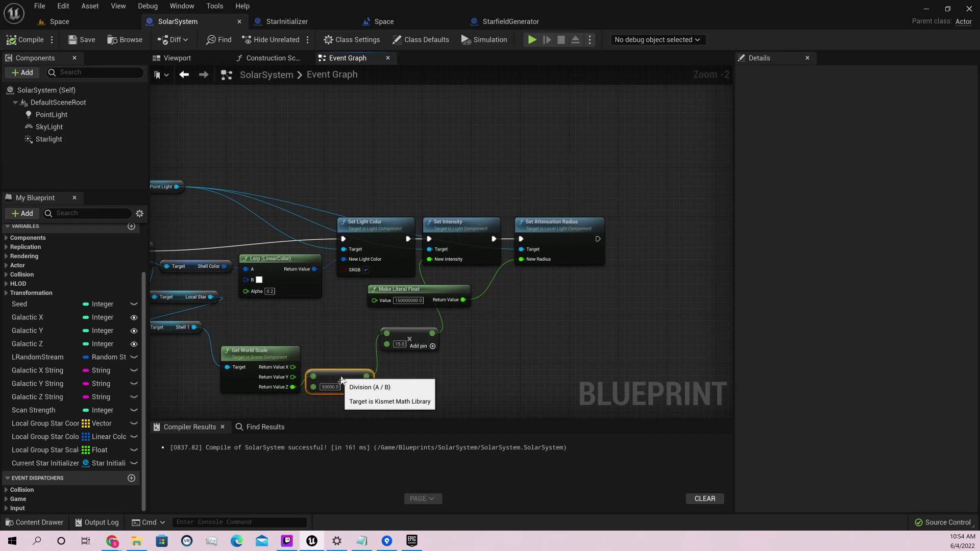
left_click_drag(417, 338, 417, 351)
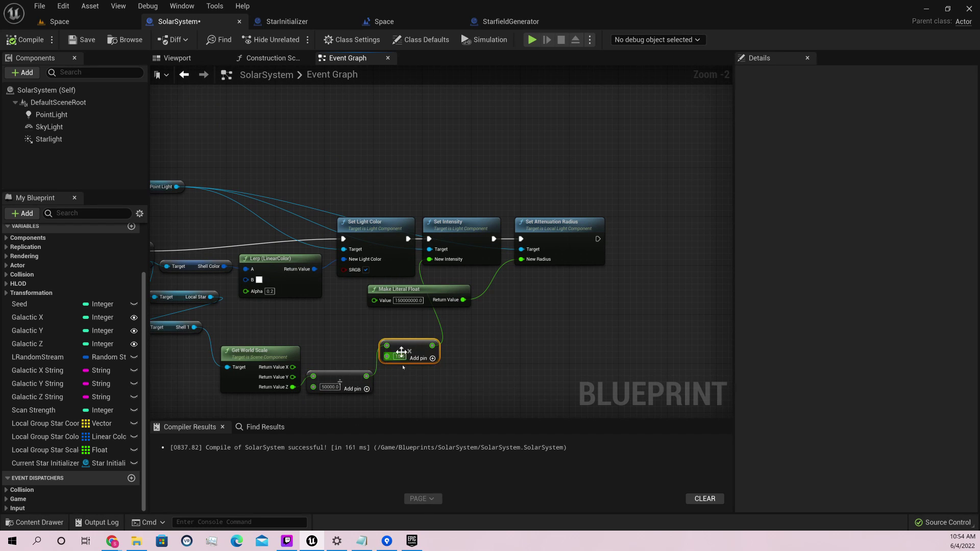
Select the three Set light nodes together and shift them to the right.
right_click_drag(455, 346, 410, 407)
left_click_drag(339, 276, 474, 320)
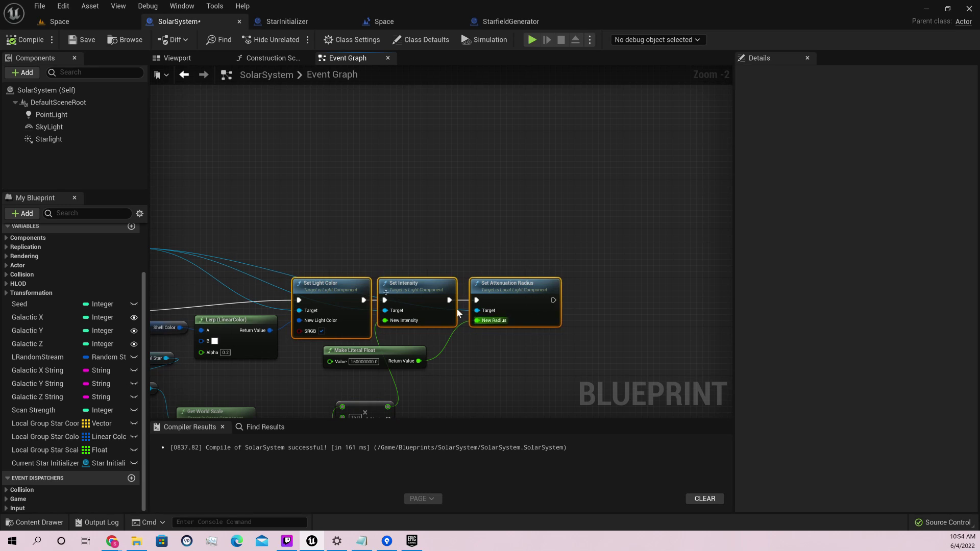
left_click_drag(331, 286, 355, 286)
right_click_drag(252, 273, 308, 255)
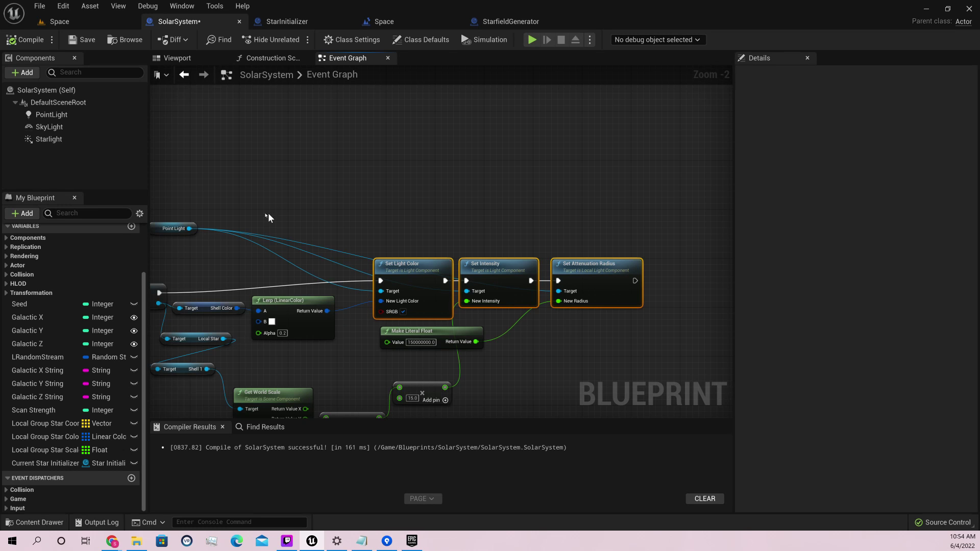
Select the Starlight component and pan the graph across the Event Tick and BeginPlay logic.
left_click(33, 141)
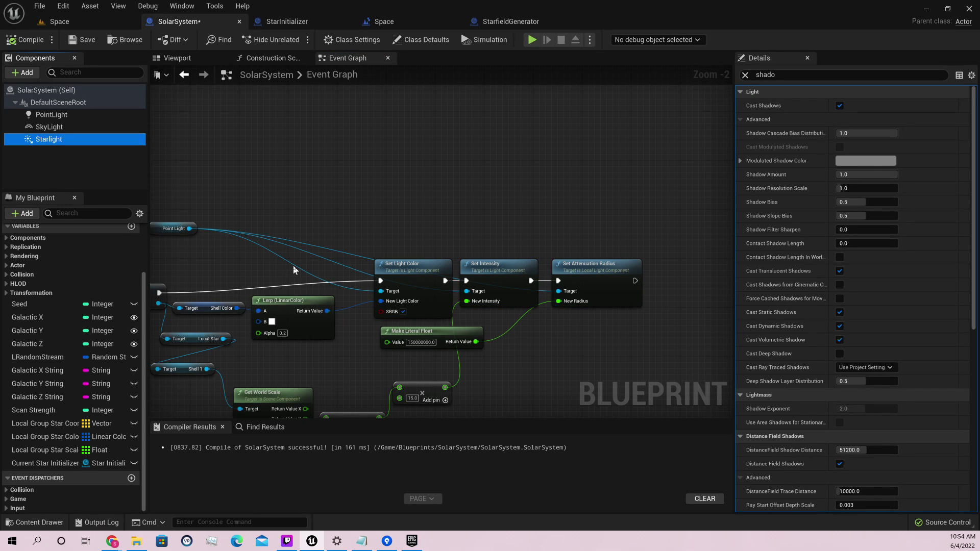
scroll(409, 197, "down", 3)
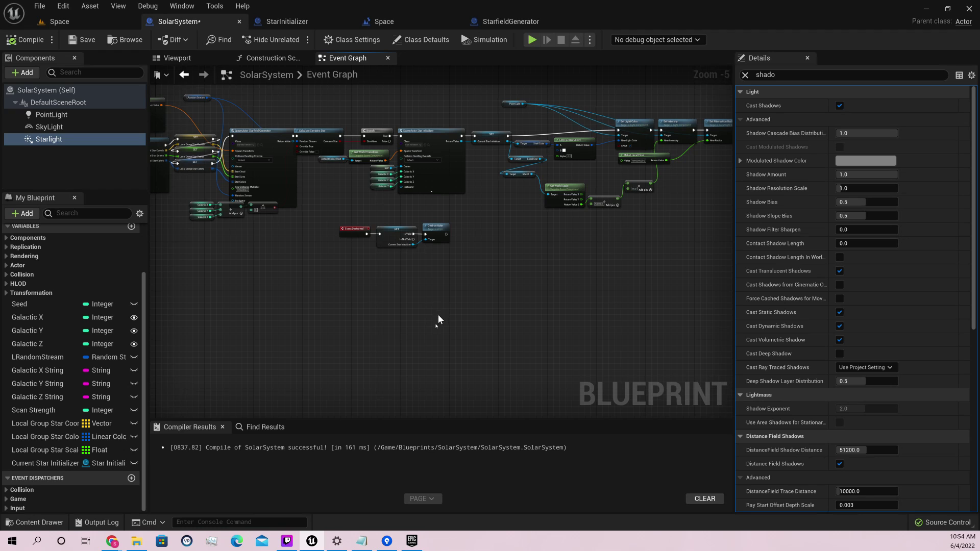
right_click_drag(438, 319, 693, 238)
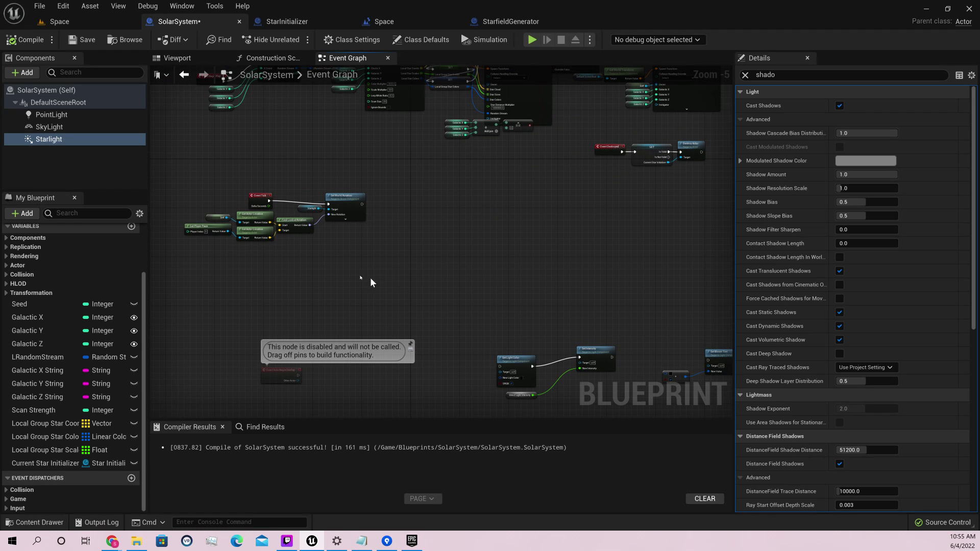
scroll(286, 261, "up", 2)
right_click_drag(276, 253, 451, 335)
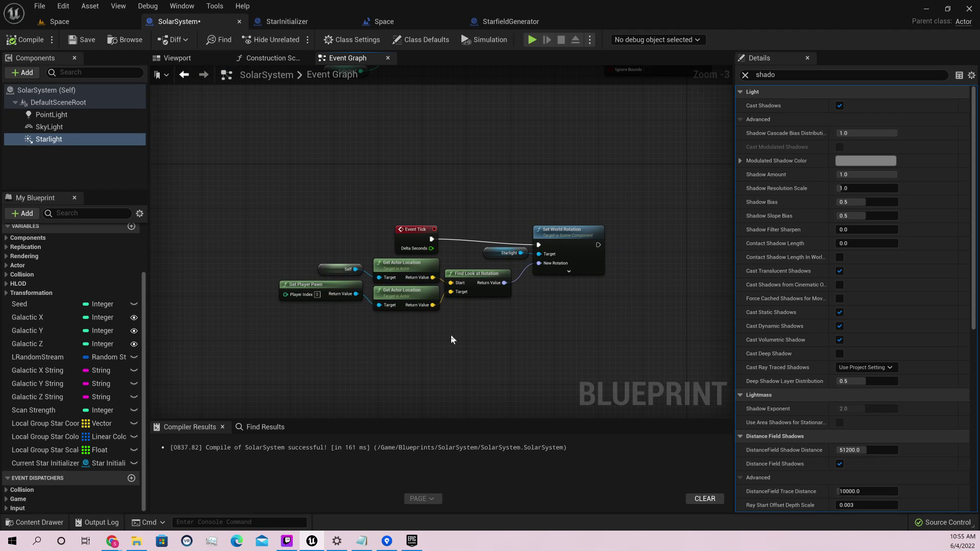
right_click_drag(608, 297, 471, 371)
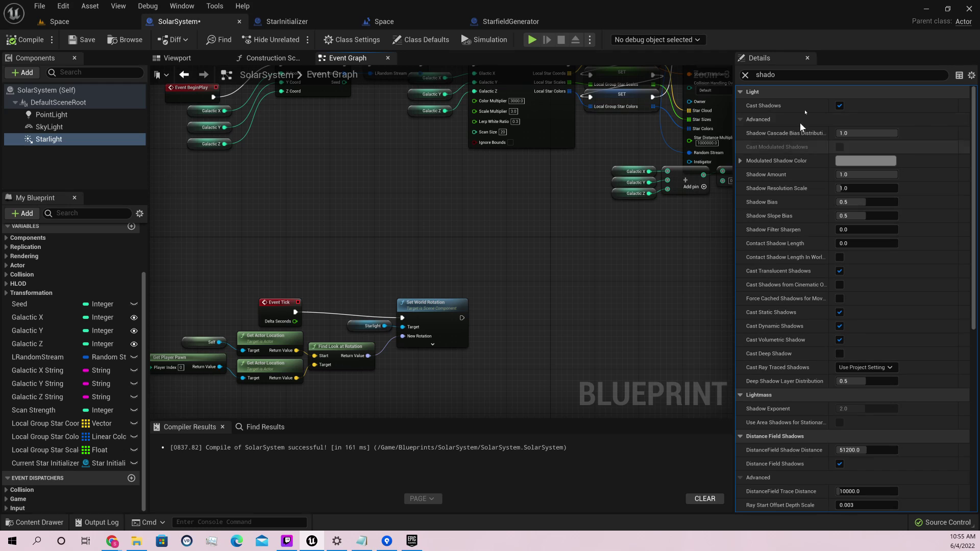
Filter Starlight's Details by 'visi' then 'in gam', toggling Hidden in Game on and back off.
left_click(811, 73)
key("ctrl+a")
type("visi")
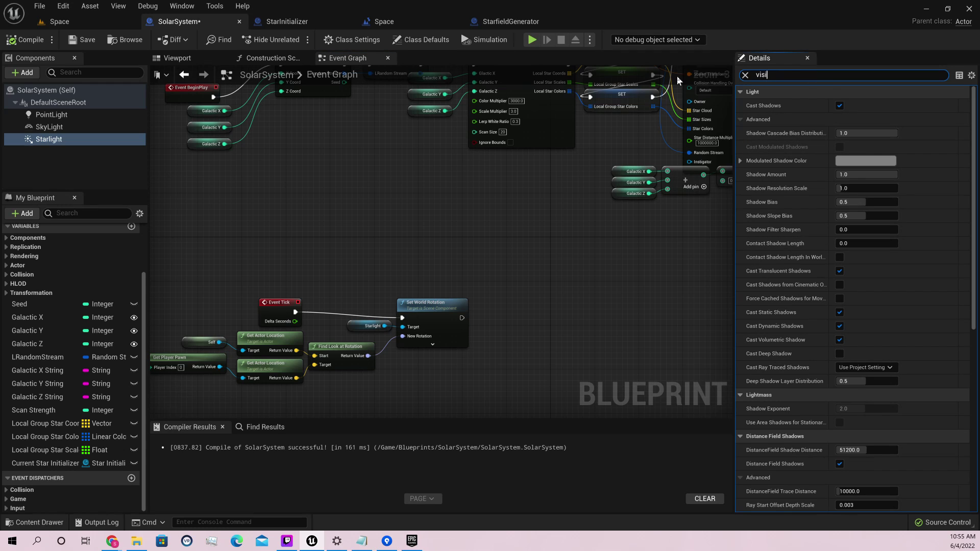
left_click(772, 133)
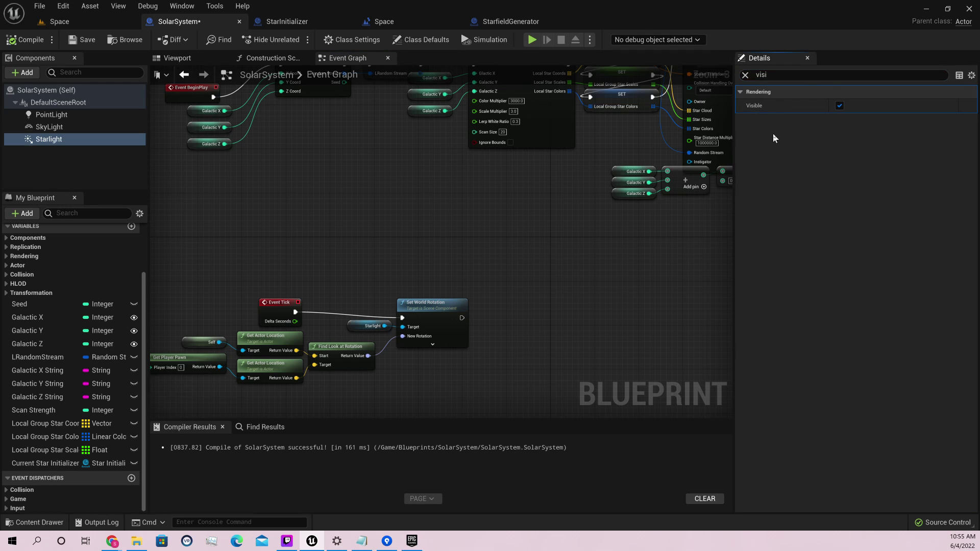
left_click(787, 75)
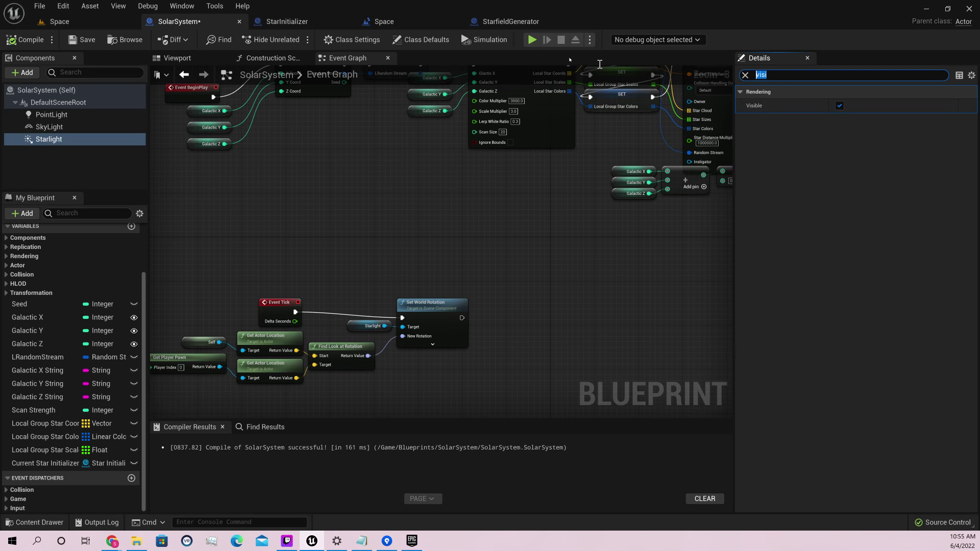
type("in gam")
left_click(841, 105)
left_click(839, 106)
Recompile the SolarSystem blueprint and return to the Space level editor.
right_click_drag(495, 308, 571, 248)
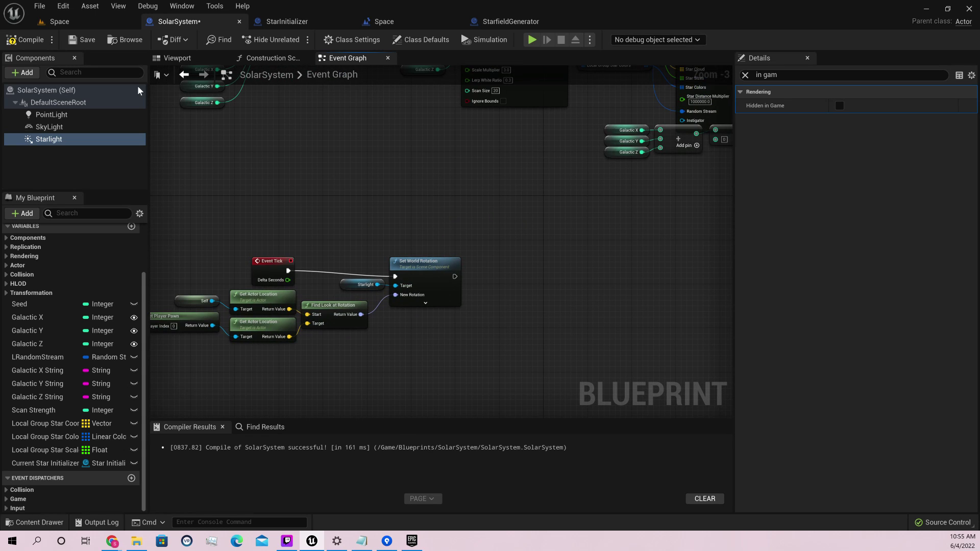
left_click(24, 39)
left_click(75, 23)
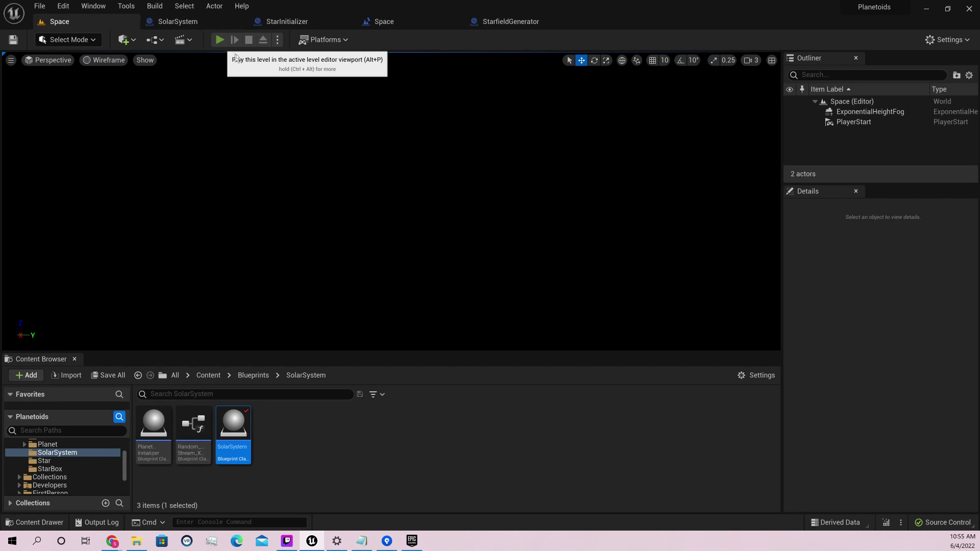
left_click(219, 40)
left_click(239, 60)
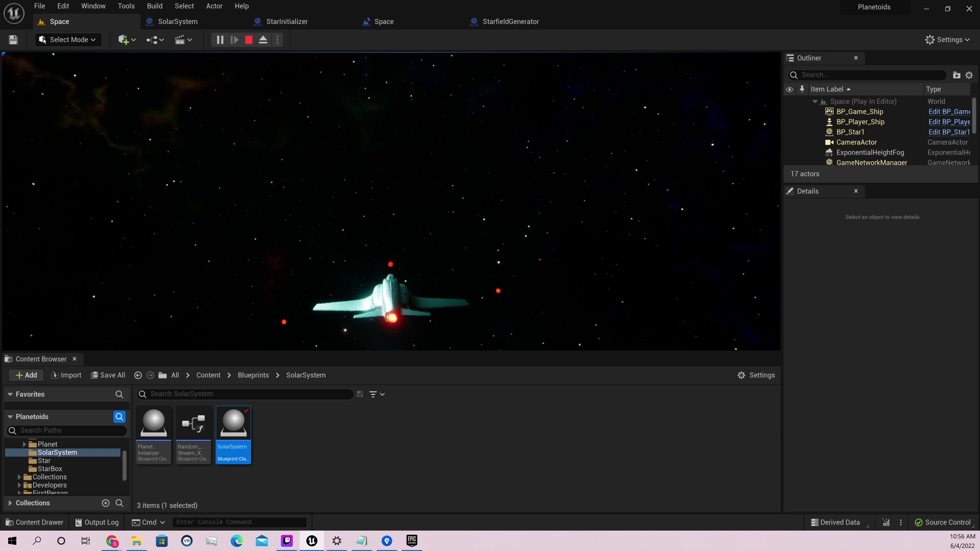
key("Escape")
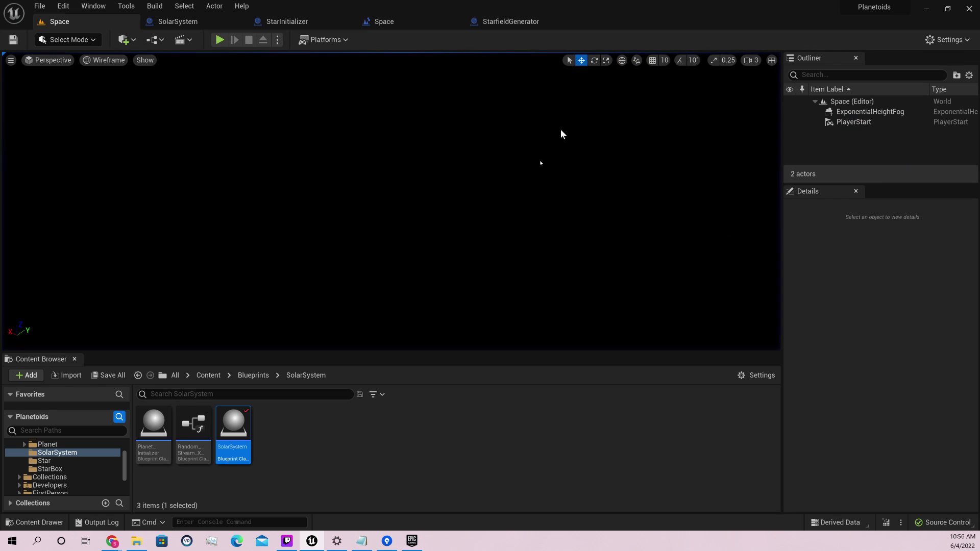
Select ExponentialHeightFog and change its Fog Density from 0.0001 to 0.0005.
left_click(870, 111)
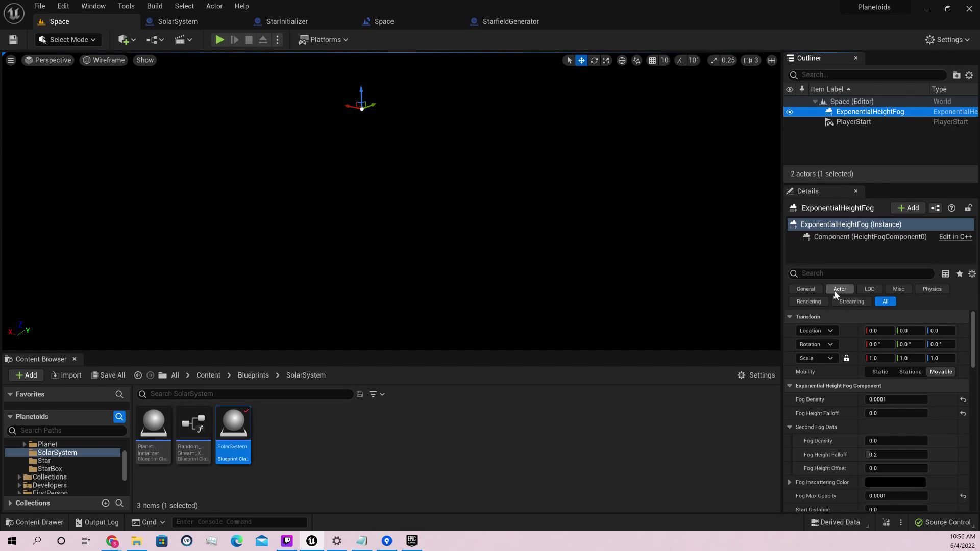
left_click(883, 400)
type("0.0005")
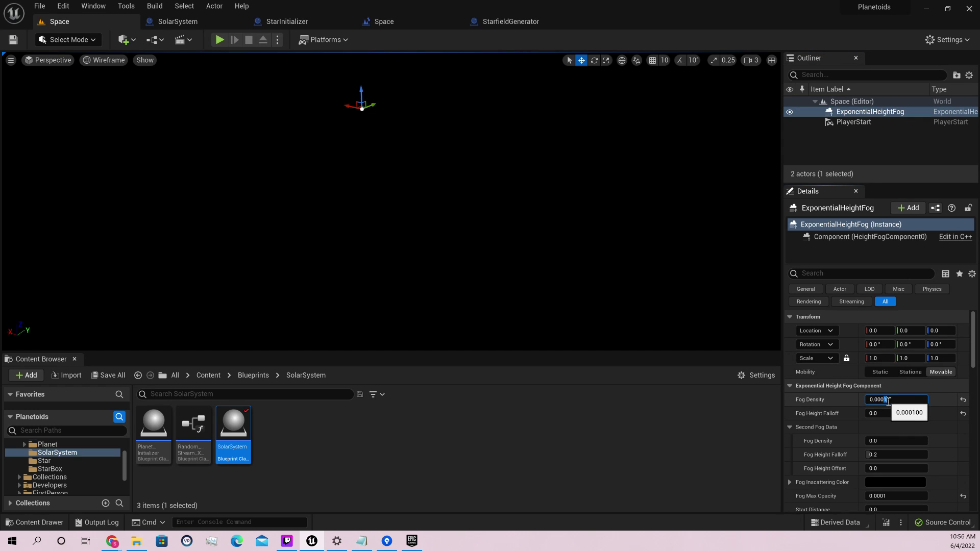
left_click(627, 455)
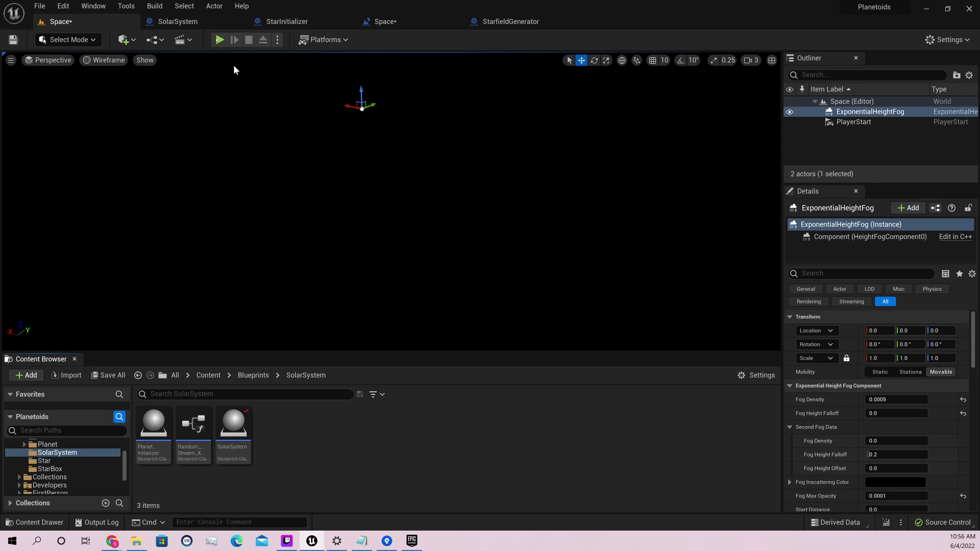
left_click(219, 40)
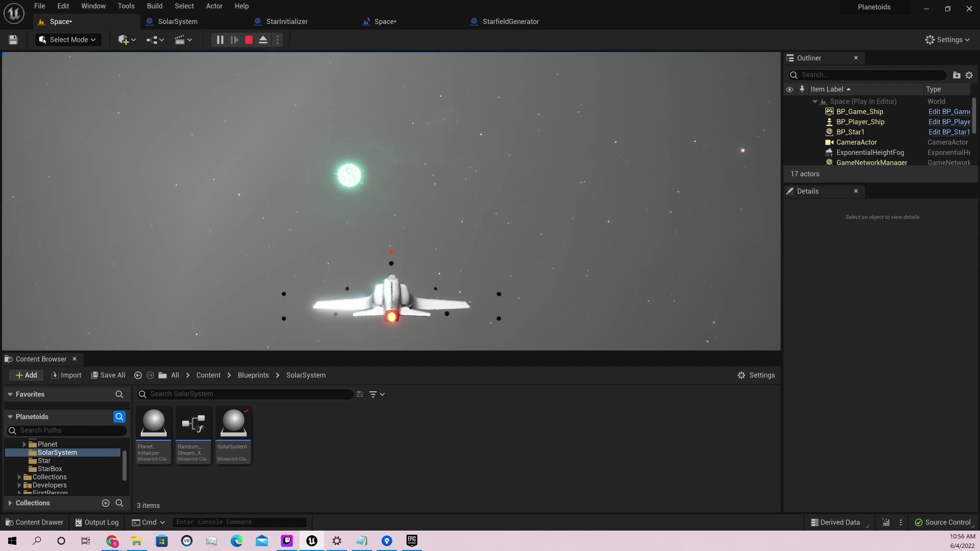
key("Escape")
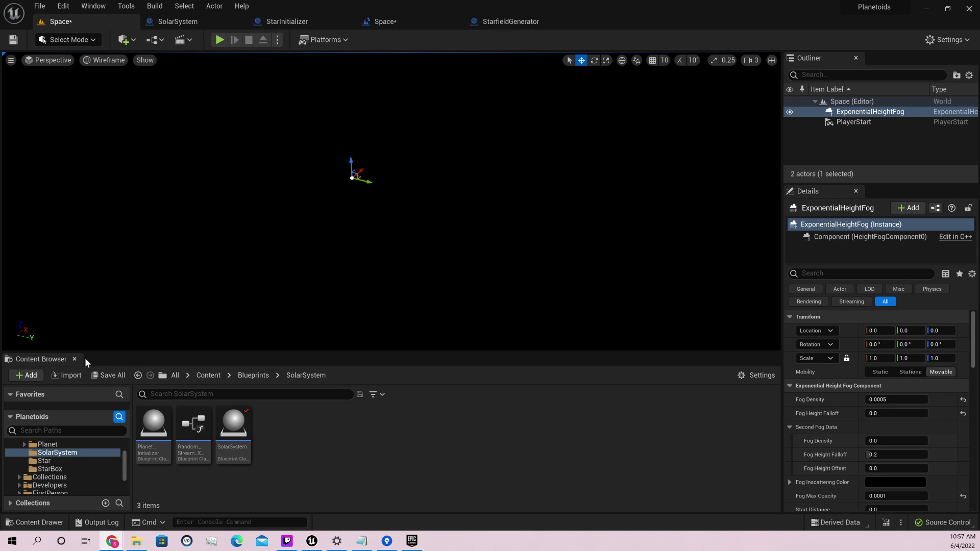
Back in the editor, replace the 5 in Fog Density so it reads 0.0002.
left_click(37, 126)
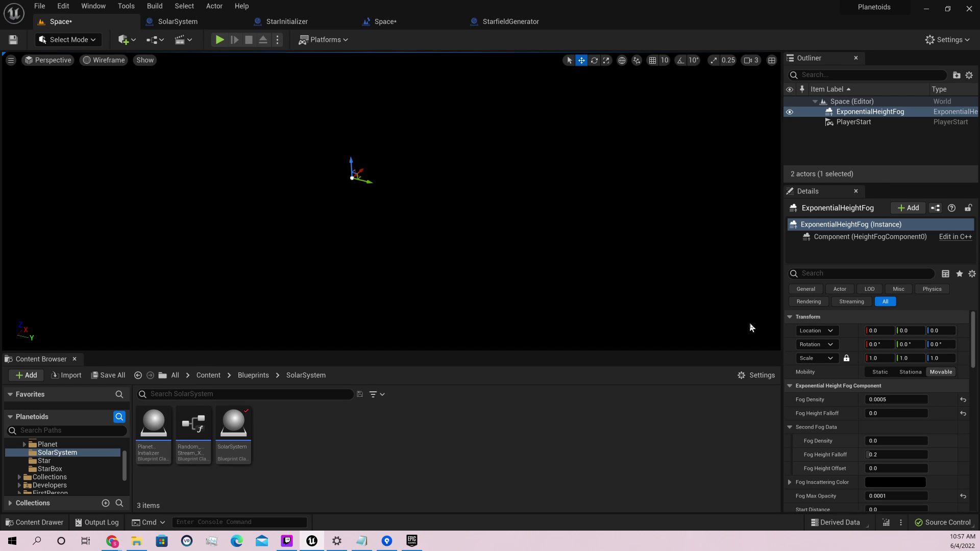
left_click(894, 401)
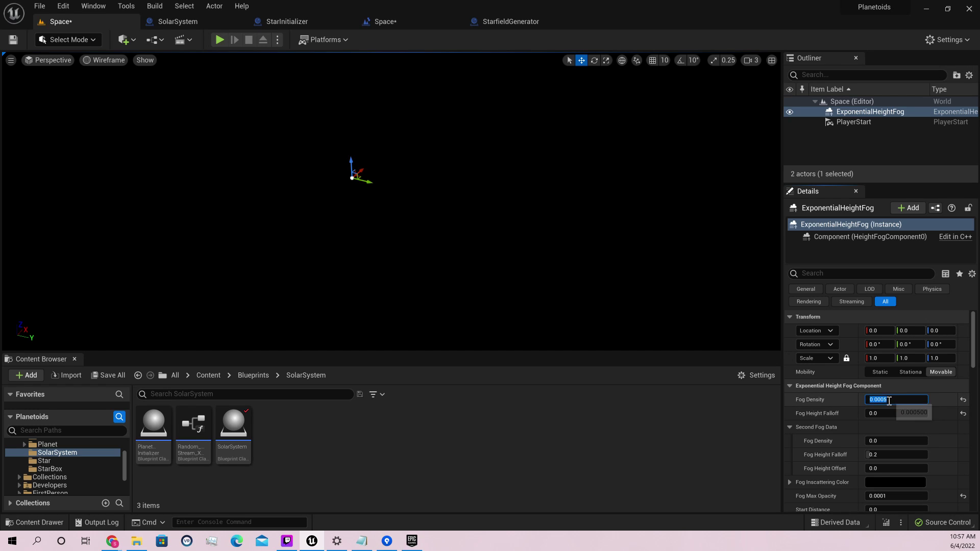
left_click(884, 400)
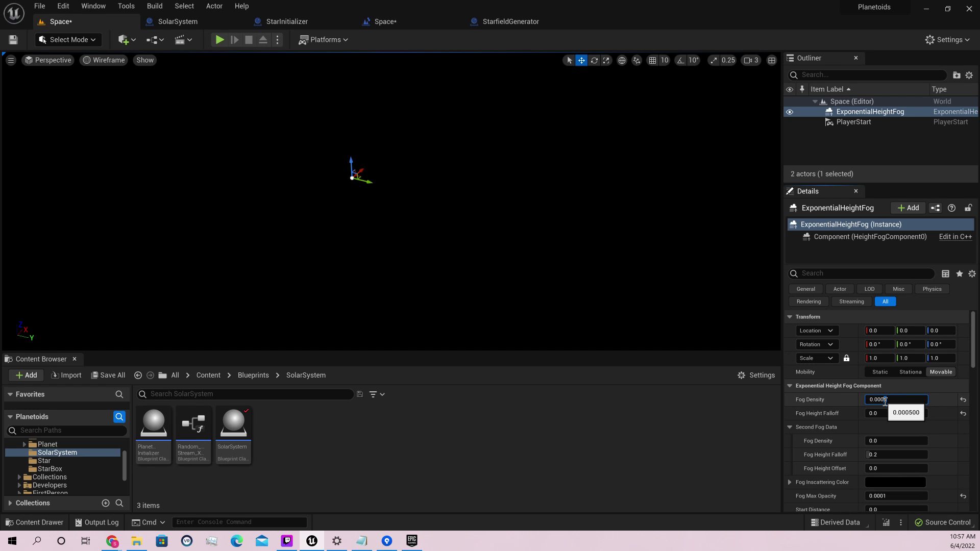
key("BackSpace")
type("2")
key("Return")
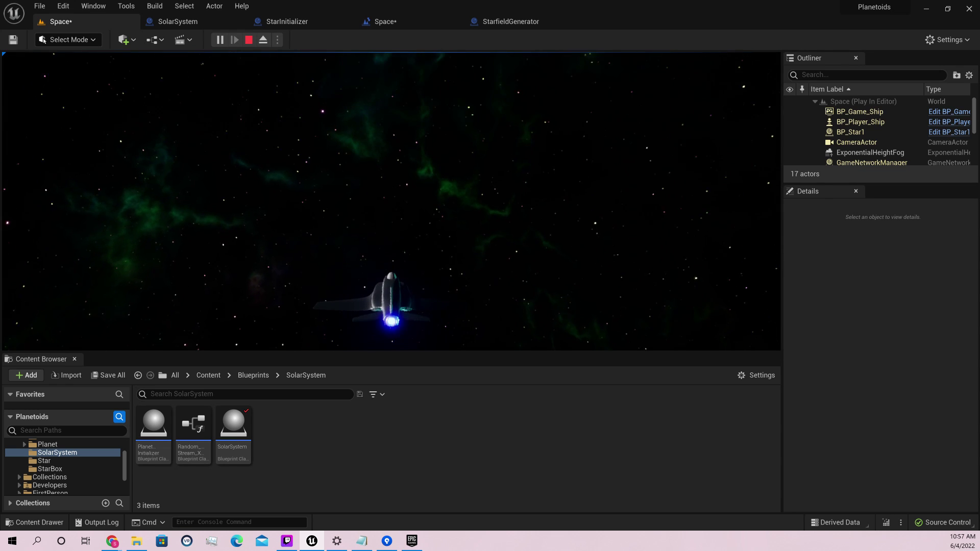
End the Play In Editor session of the Space level.
key("Escape")
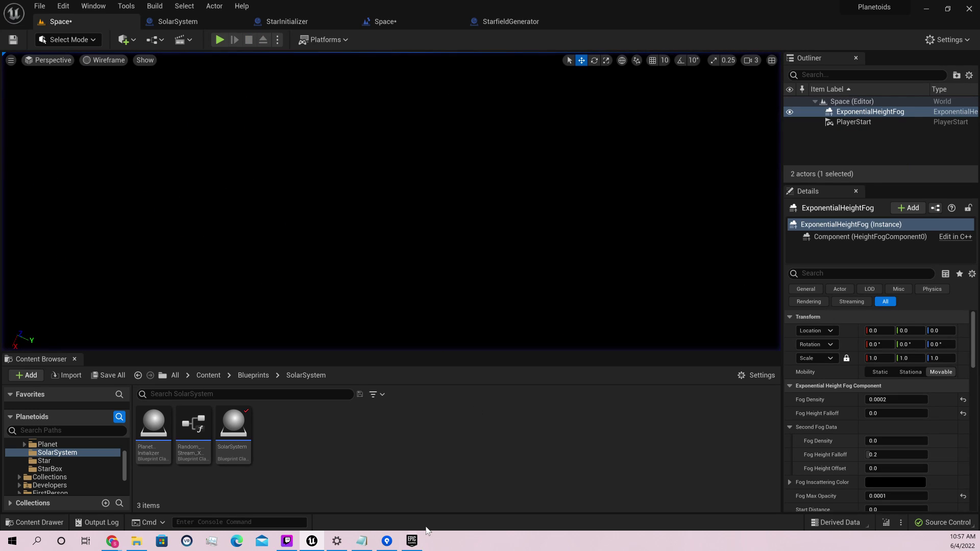
In SolarSystem, clear the Details filter, uncheck Starlight's Cast Shadows, and compile.
mouse_move(412, 541)
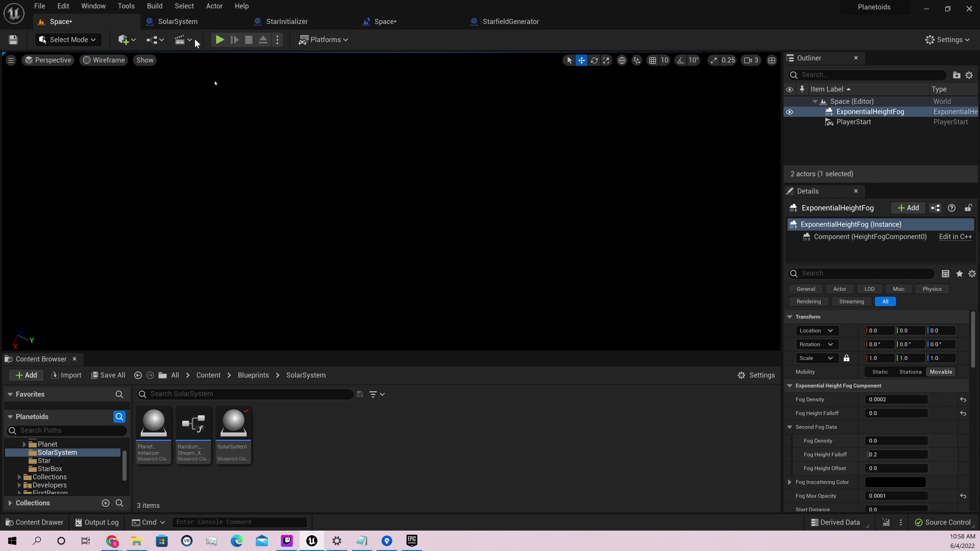
left_click(177, 21)
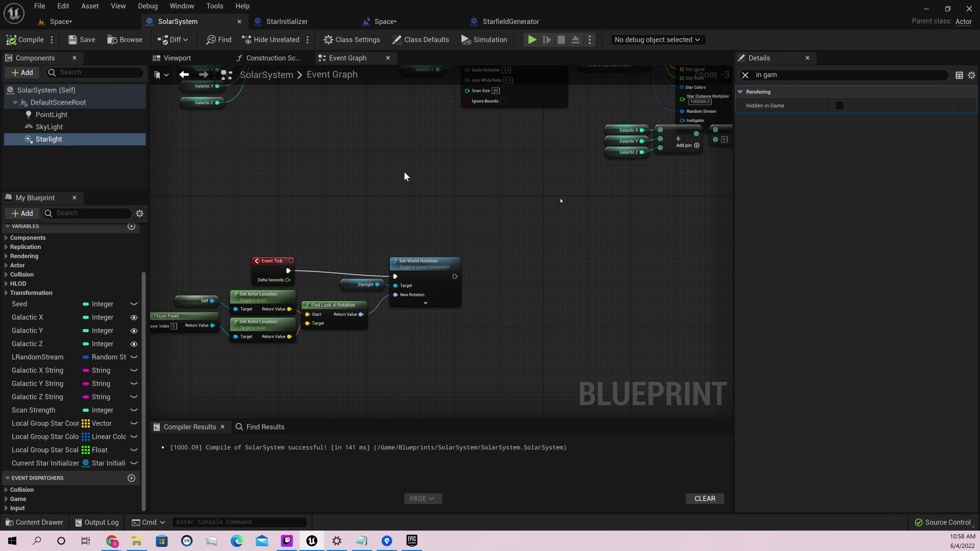
left_click(765, 75)
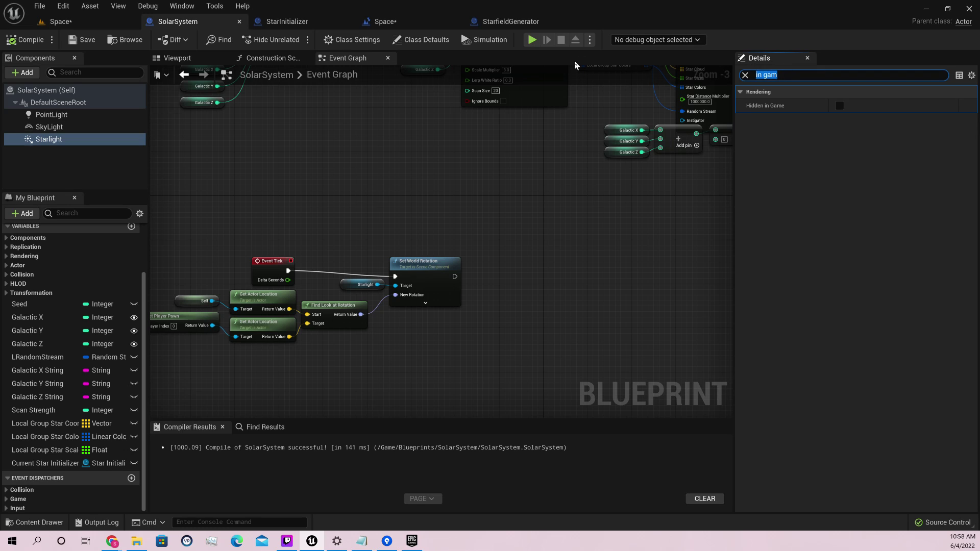
key("BackSpace")
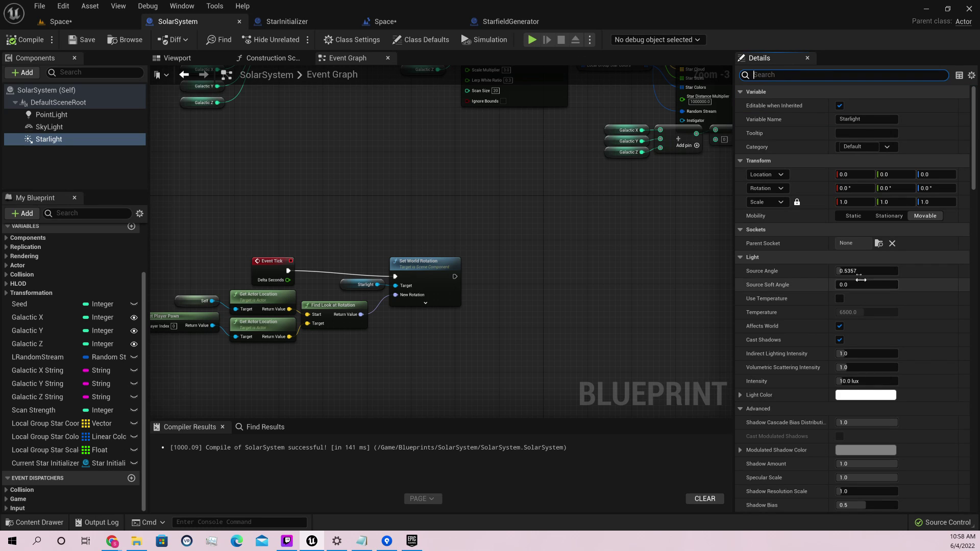
left_click(839, 340)
left_click(72, 40)
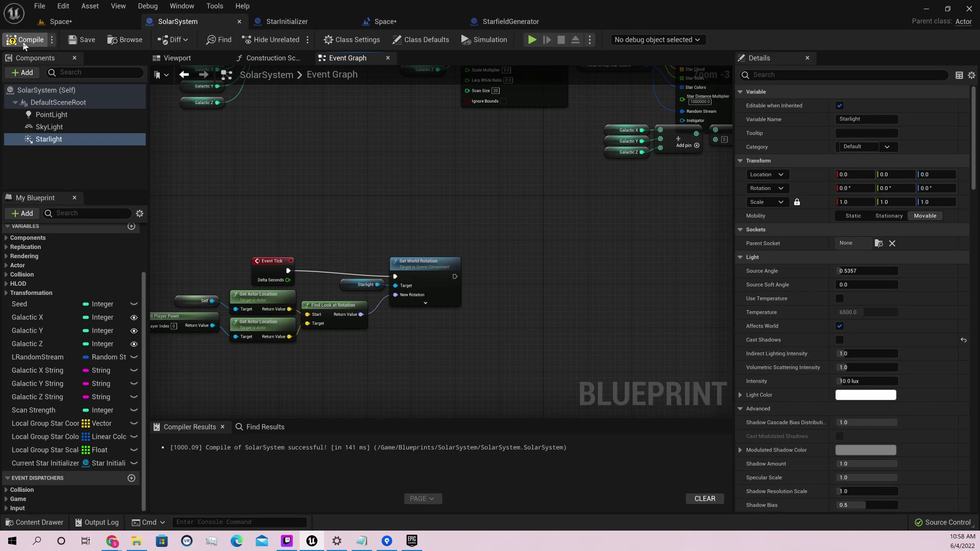
Play the Space level briefly to check the starlight, then return to SolarSystem.
left_click(61, 22)
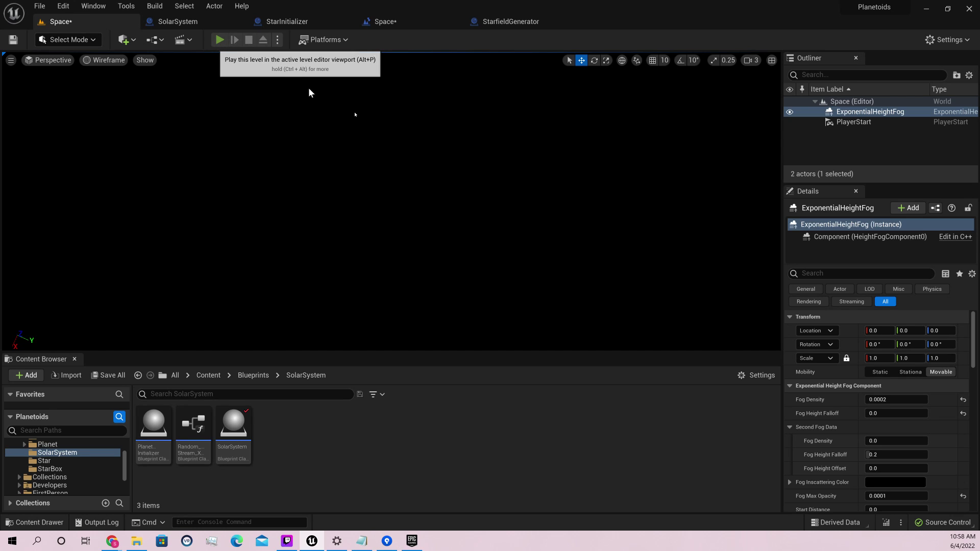
key("alt+p")
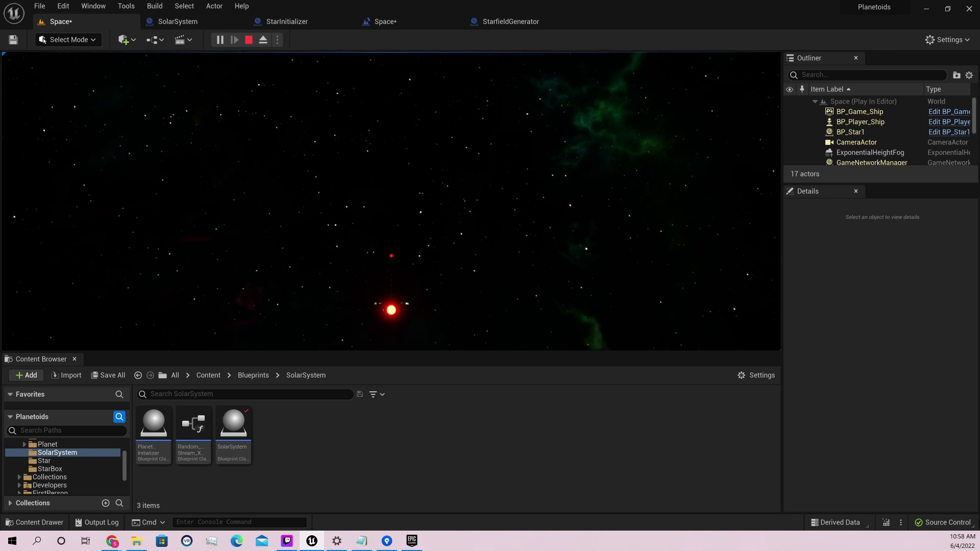
key("Escape")
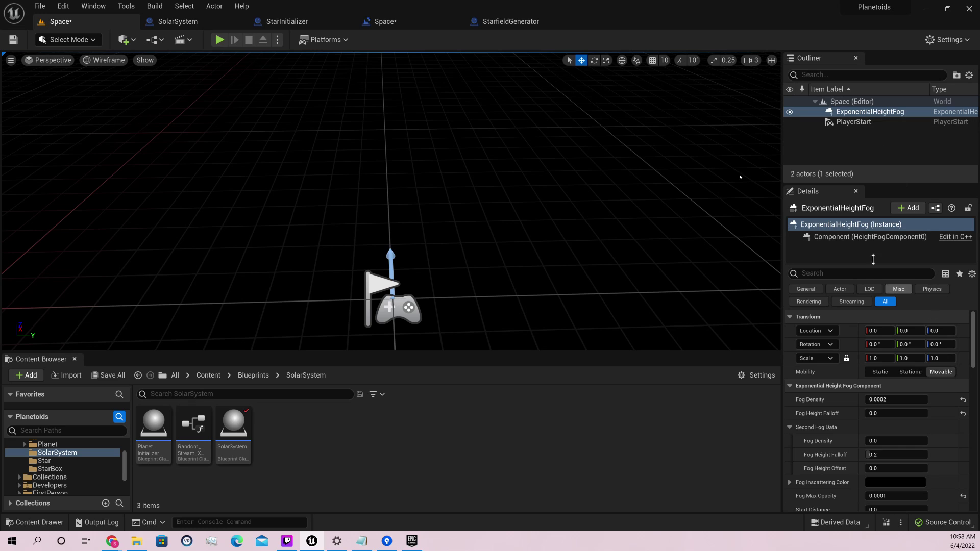
left_click(184, 22)
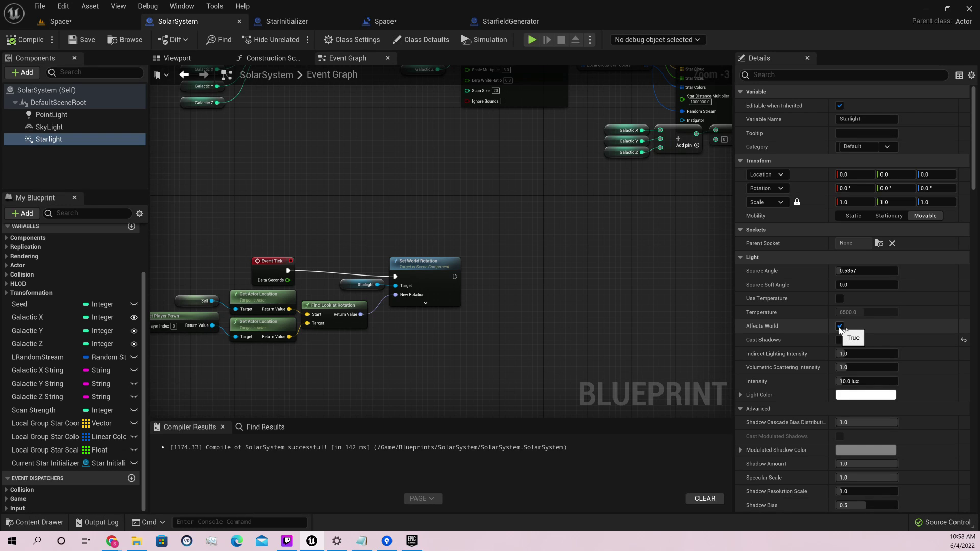
Turn off Starlight's Cast Translucent, Static, Dynamic and Volumetric Shadows and Affect Translucent Lighting.
scroll(878, 336, "down", 5)
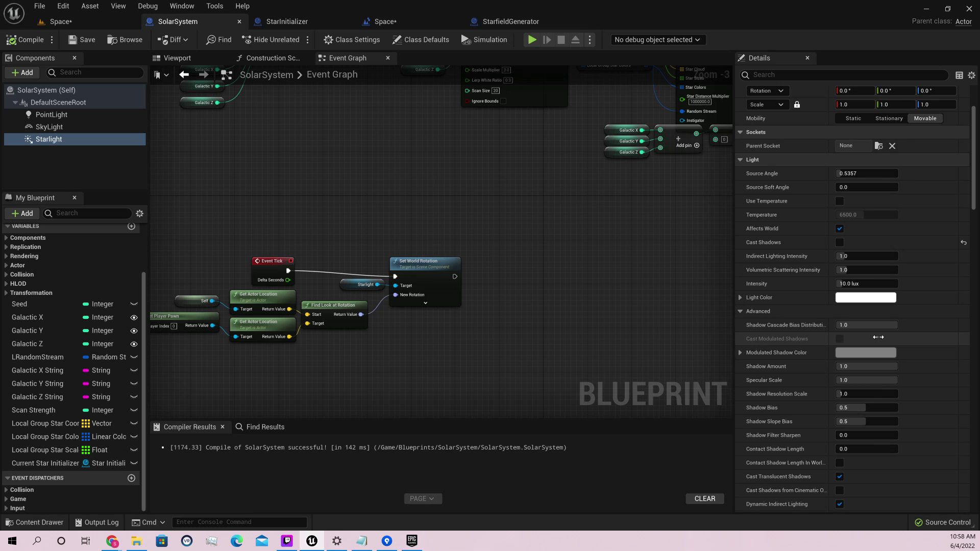
scroll(877, 337, "down", 5)
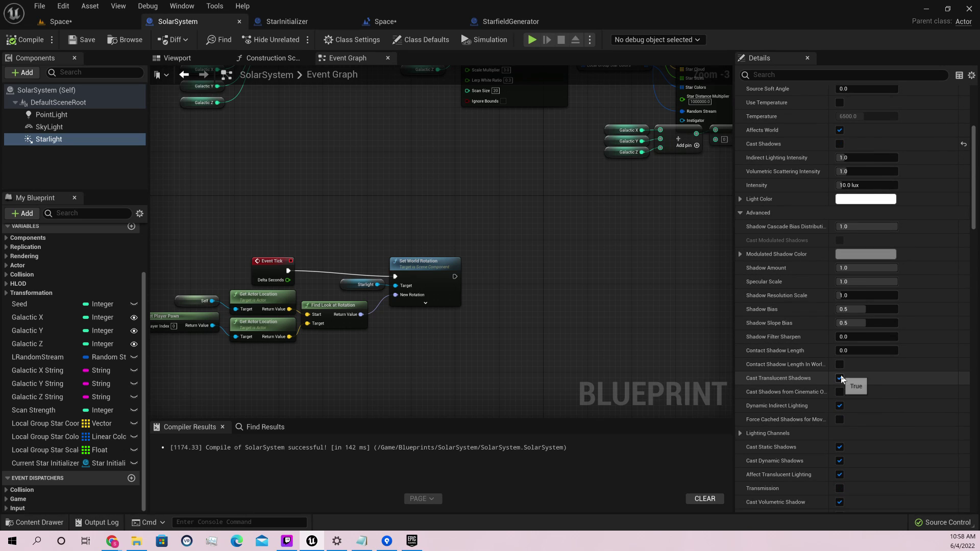
left_click(839, 379)
scroll(841, 378, "down", 2)
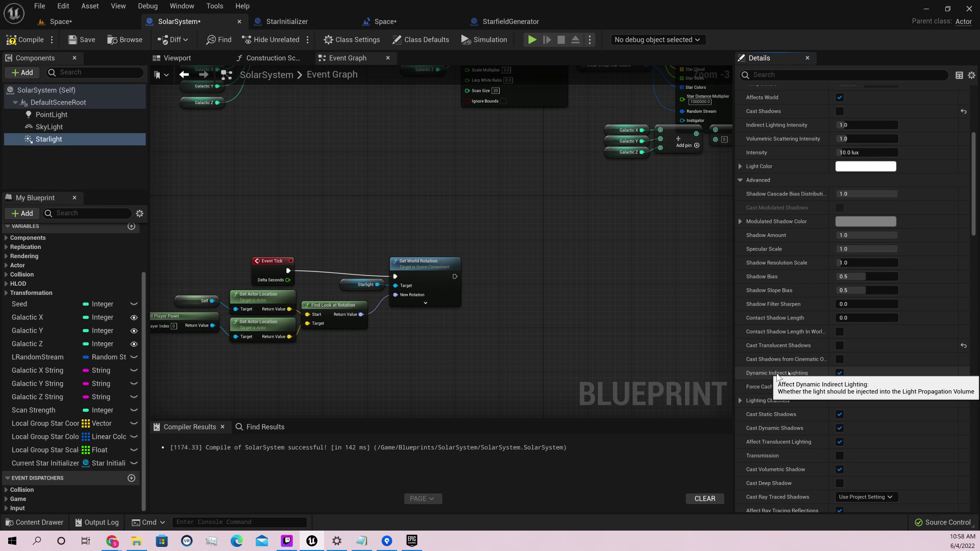
scroll(840, 388, "down", 1)
left_click(839, 398)
left_click(839, 411)
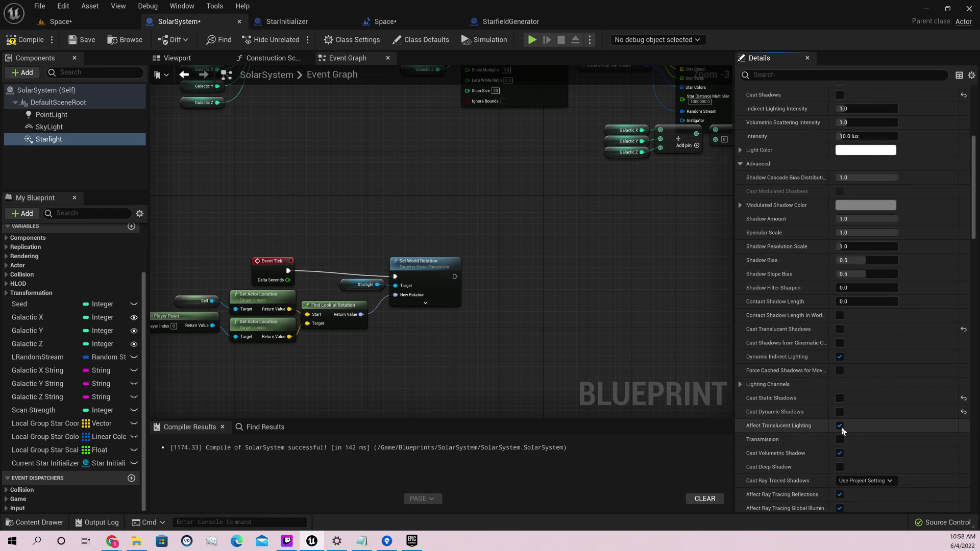
left_click(839, 426)
left_click(840, 454)
Enable Light Shaft Occlusion and Light Shaft Bloom on the Starlight.
scroll(859, 446, "down", 3)
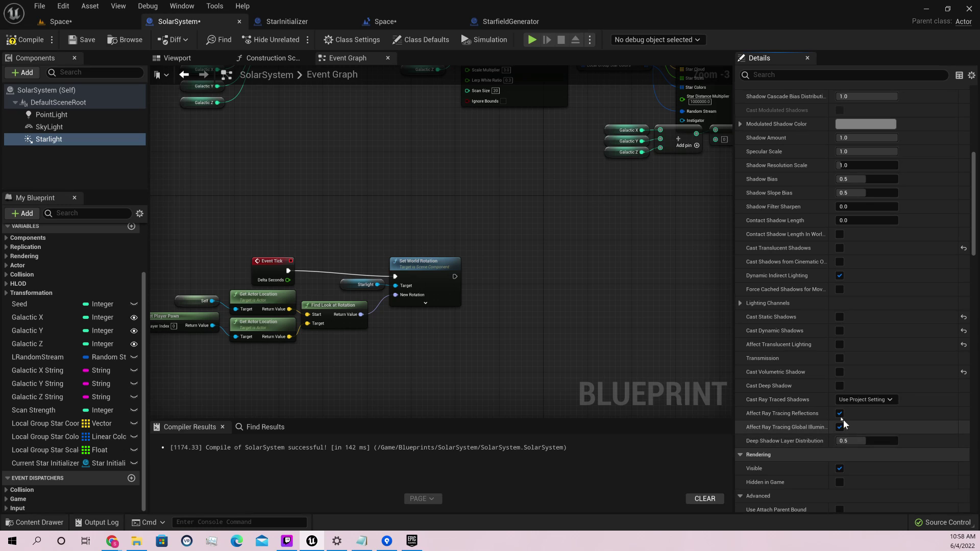
scroll(848, 442, "down", 7)
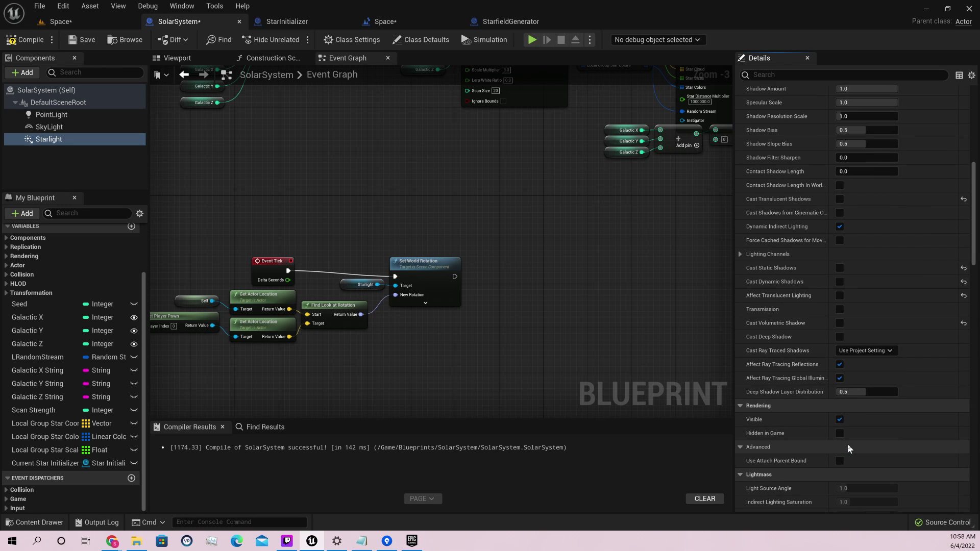
scroll(852, 435, "down", 3)
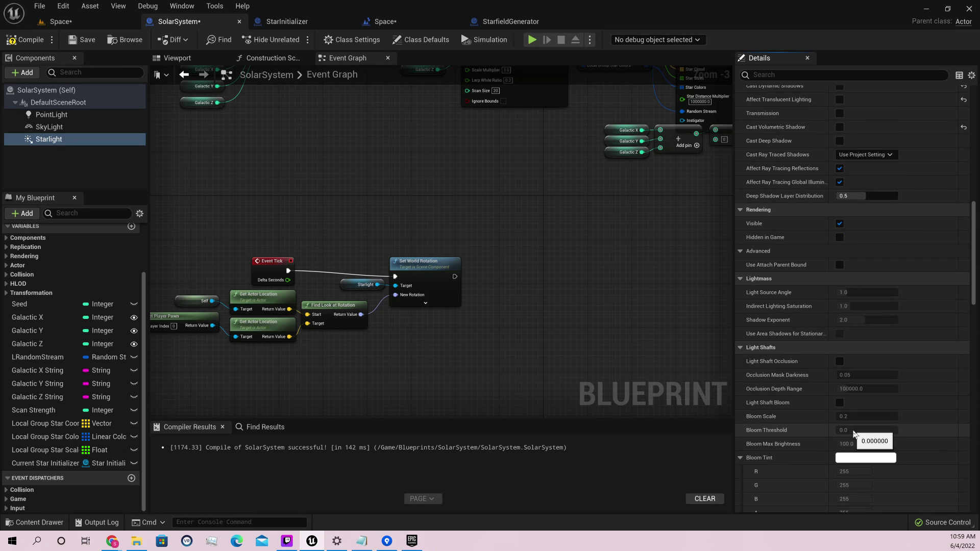
left_click(840, 362)
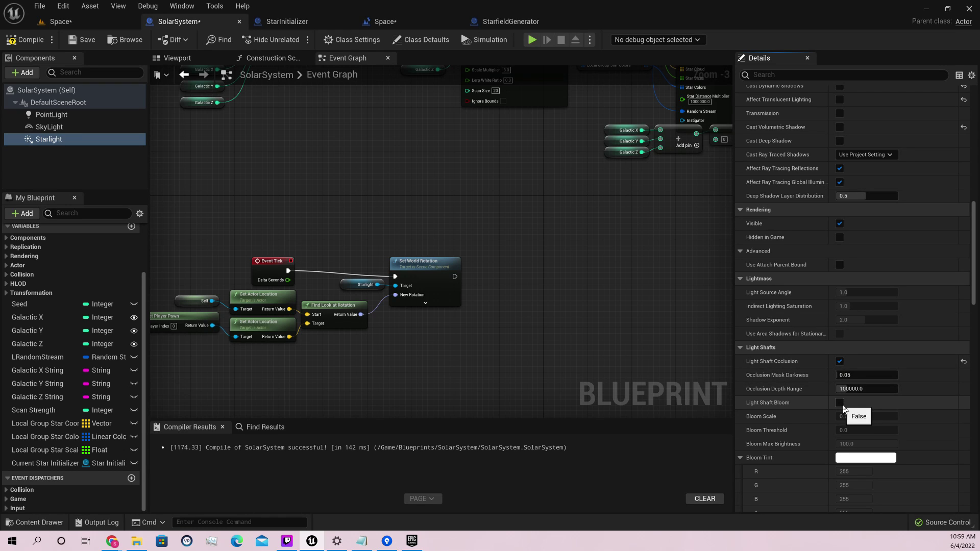
left_click(840, 403)
scroll(844, 423, "down", 2)
scroll(843, 422, "down", 4)
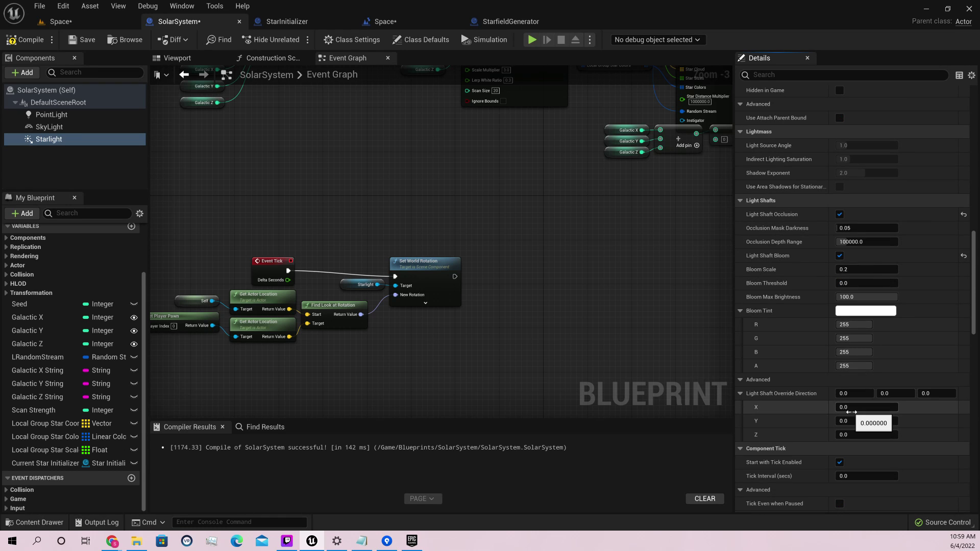
scroll(851, 412, "down", 4)
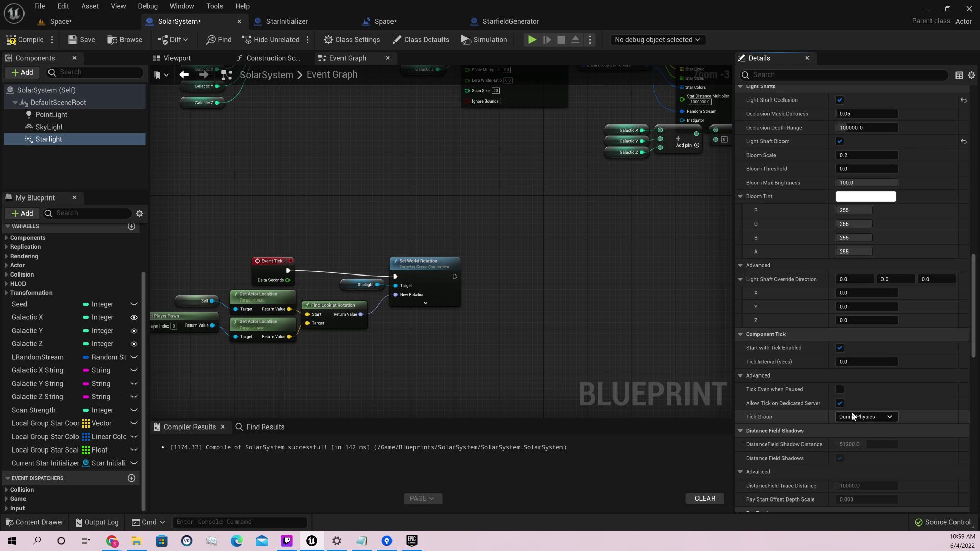
scroll(851, 411, "down", 4)
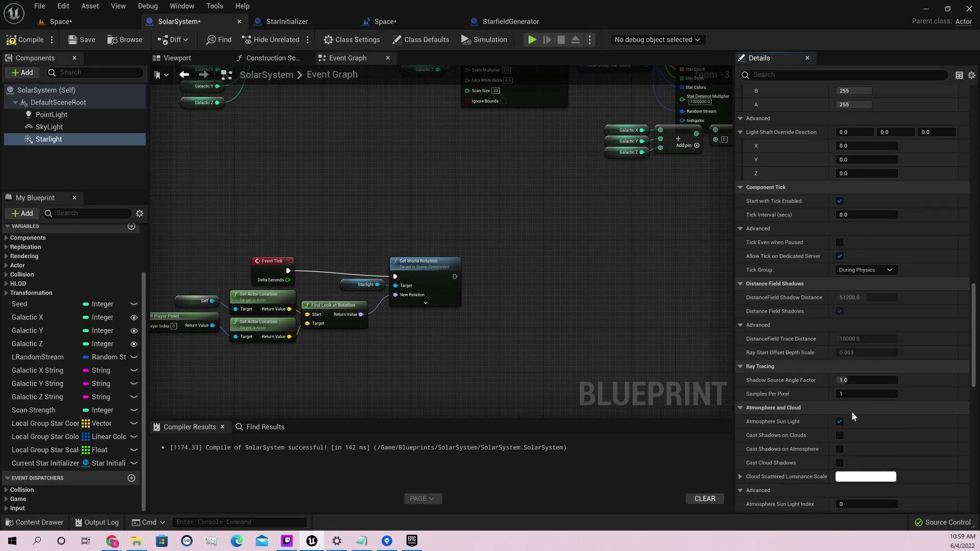
scroll(851, 412, "down", 2)
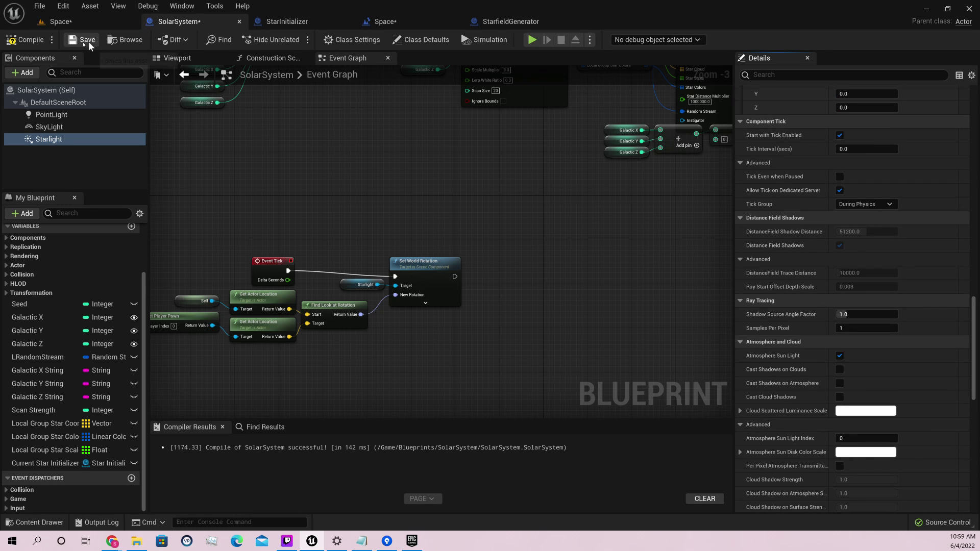
Switch to the Space level tab and play-test it, looking around the fog before stopping.
left_click(60, 21)
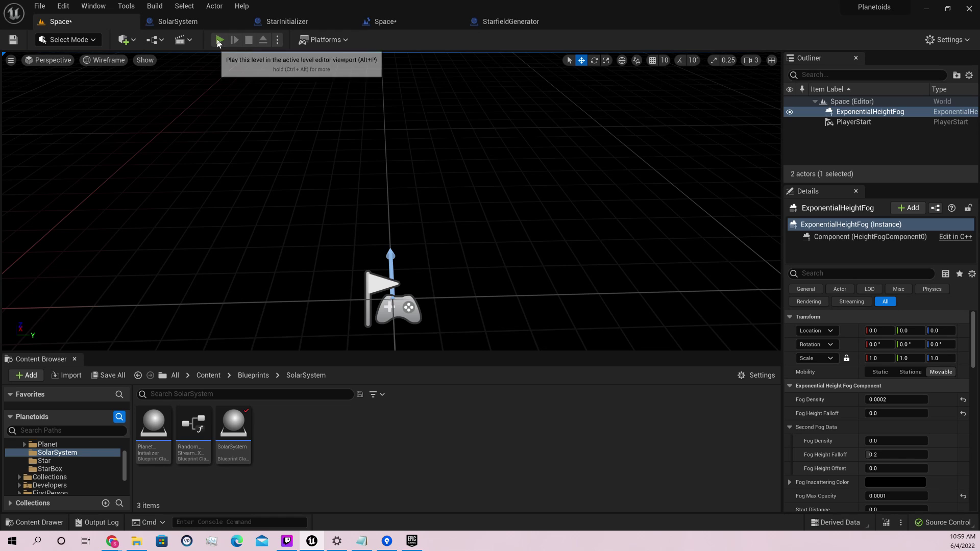
left_click(220, 39)
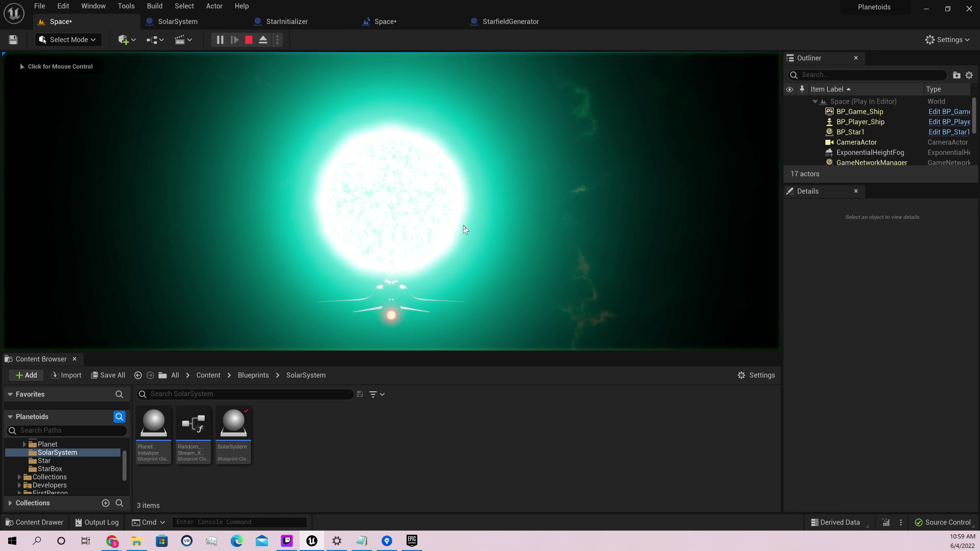
left_click(463, 230)
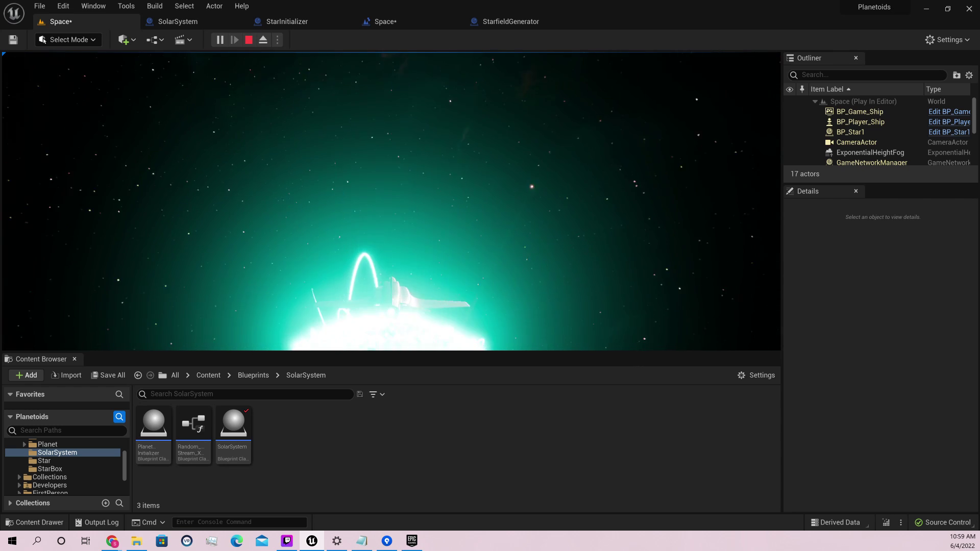
key("Escape")
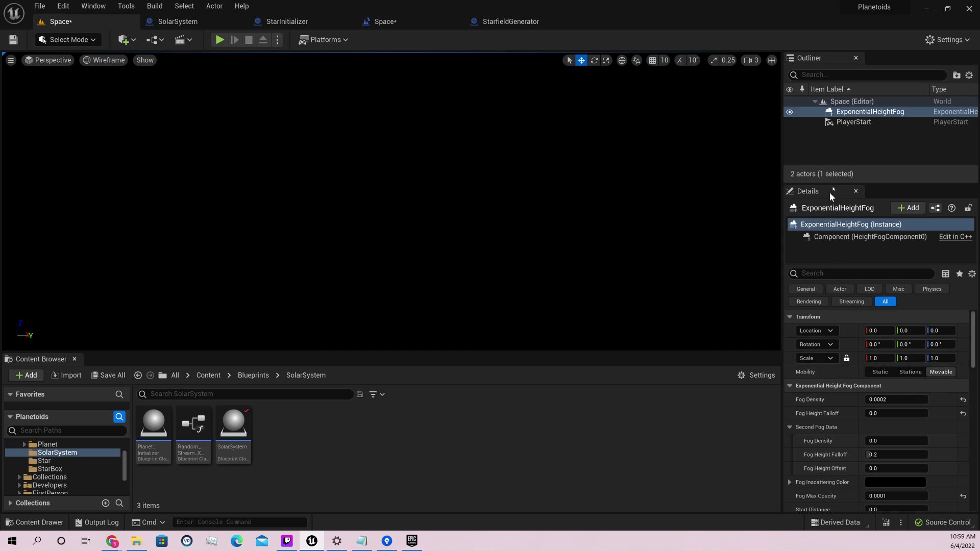
Collapse the fog's Second Fog Data category to bring the Inscattering Texture settings into view.
scroll(904, 426, "down", 2)
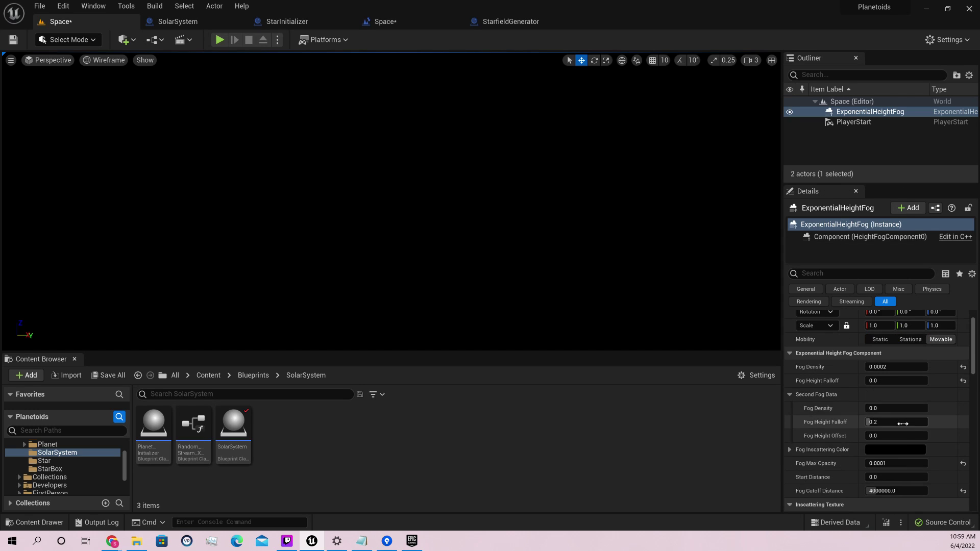
scroll(900, 414, "down", 2)
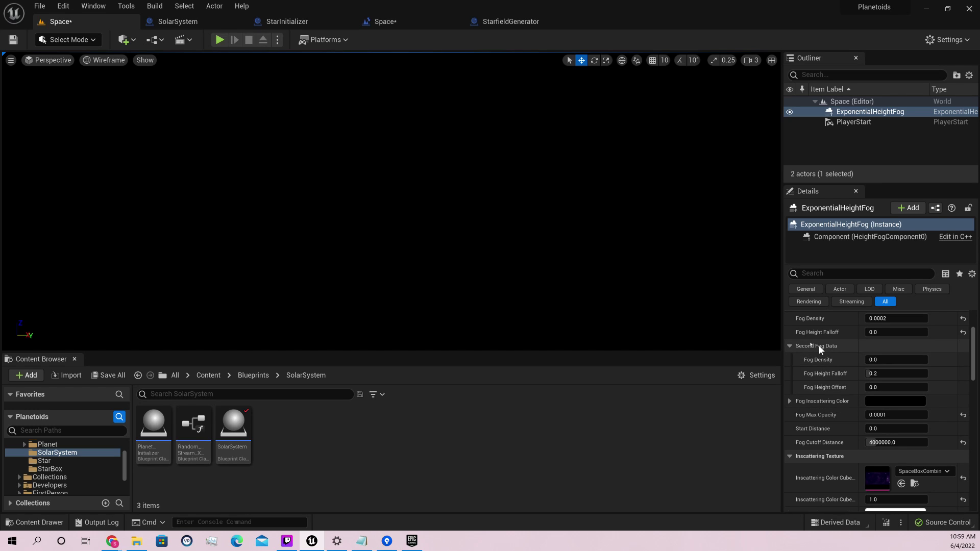
left_click(789, 347)
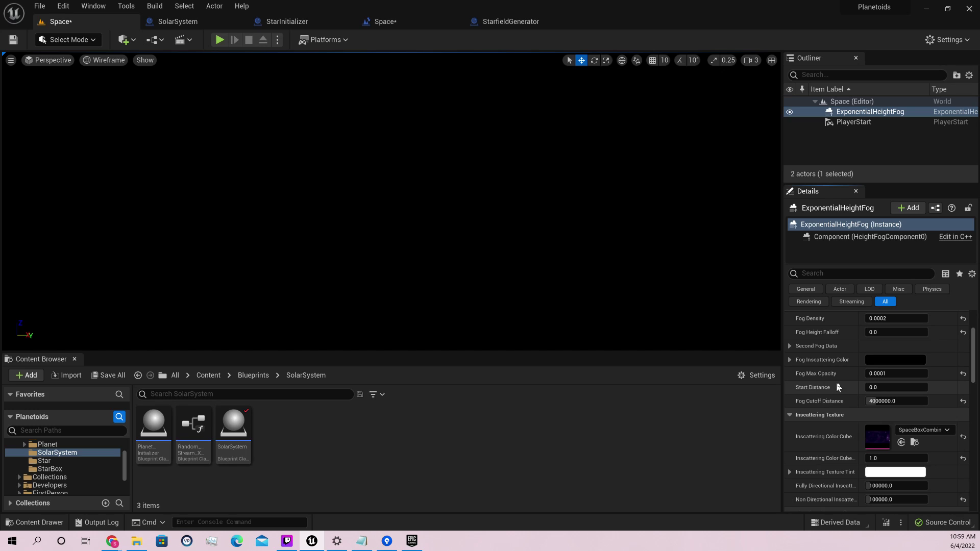
Browse the Inscattering Color Cubemap picker, searching 'pro', and close it without choosing.
left_click(915, 430)
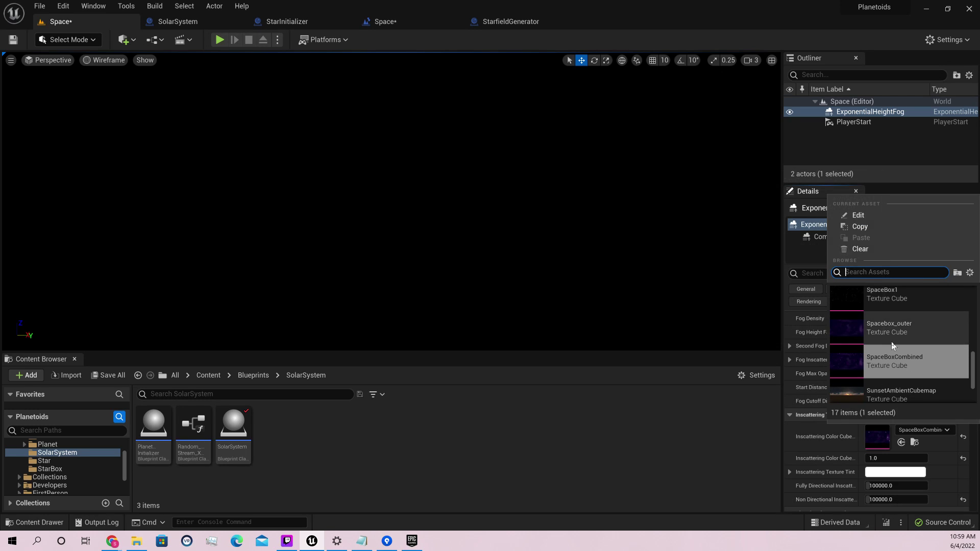
scroll(891, 338, "up", 1)
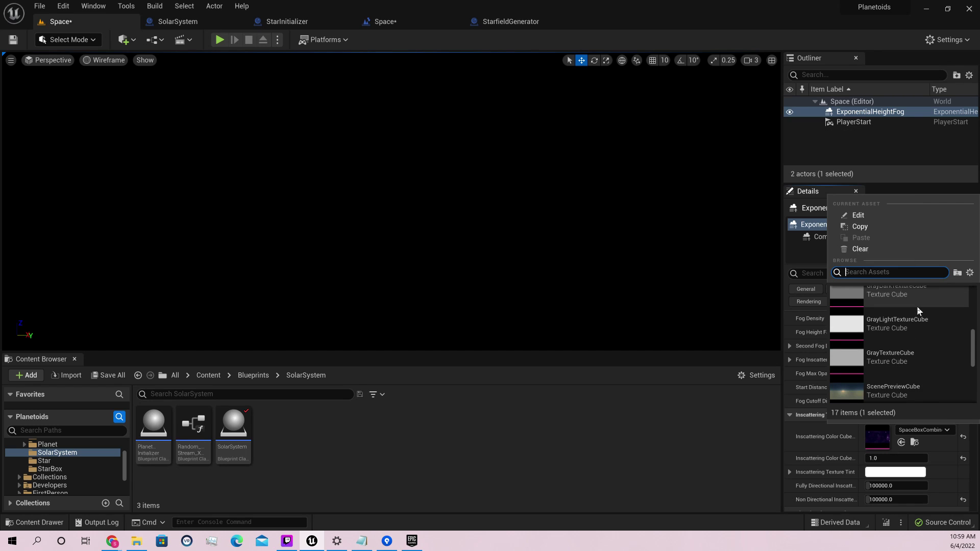
scroll(916, 308, "down", 3)
scroll(919, 312, "up", 2)
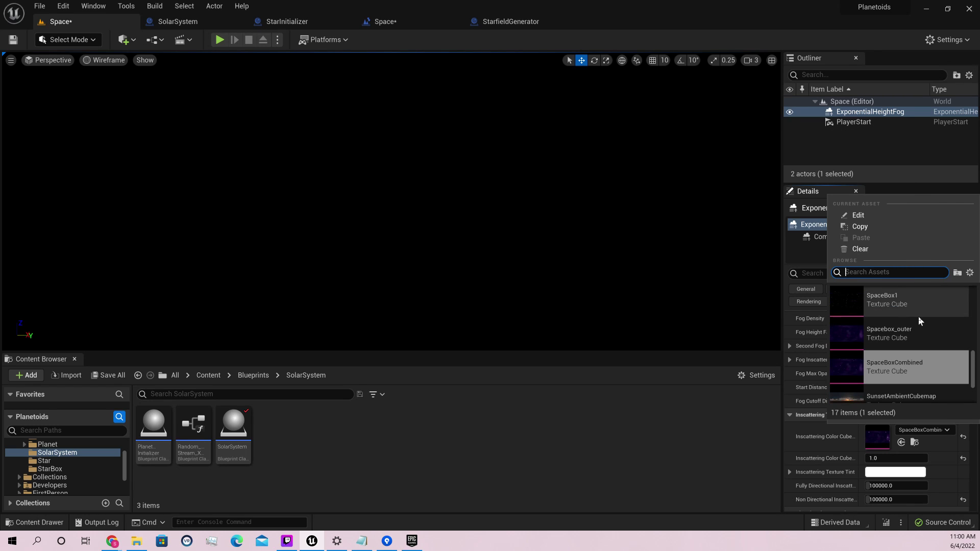
scroll(918, 319, "up", 2)
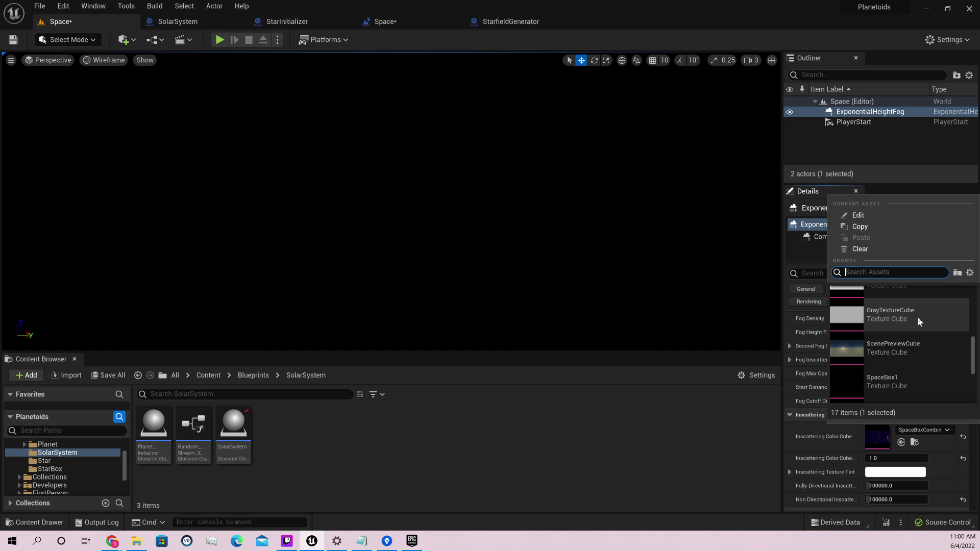
scroll(917, 317, "up", 4)
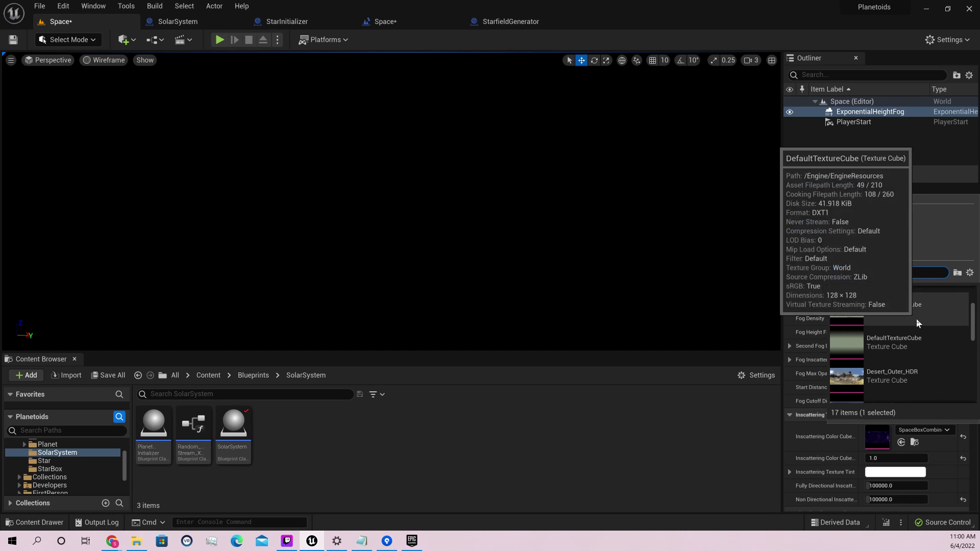
scroll(915, 316, "up", 2)
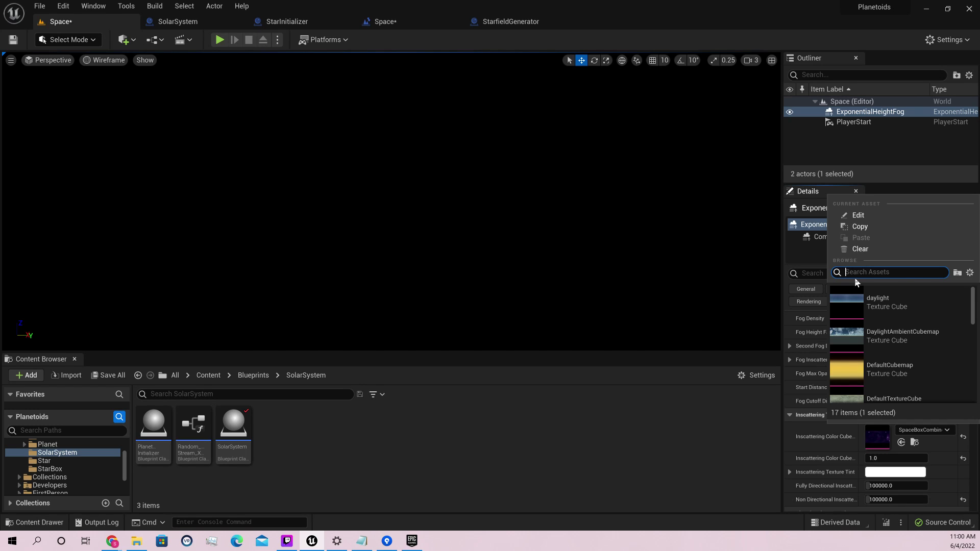
type("pro")
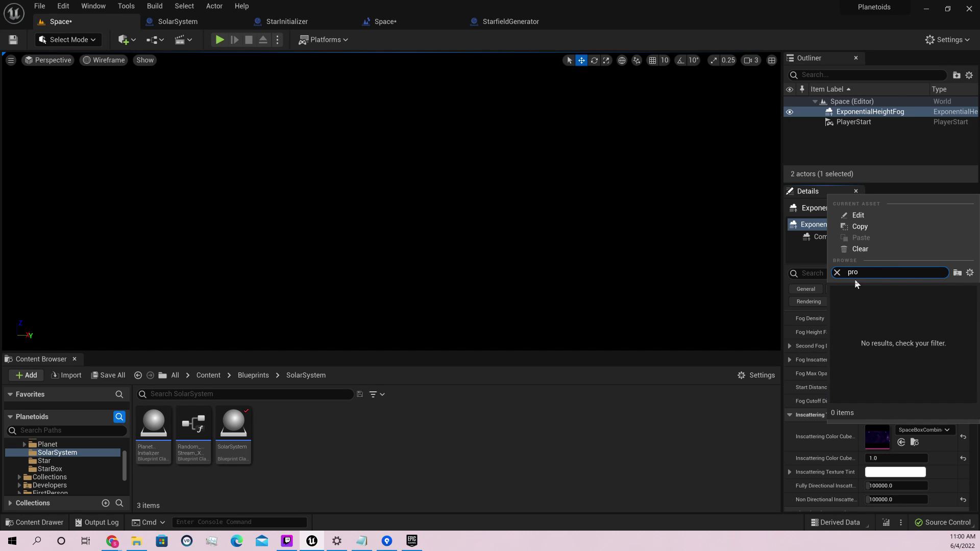
left_click(670, 436)
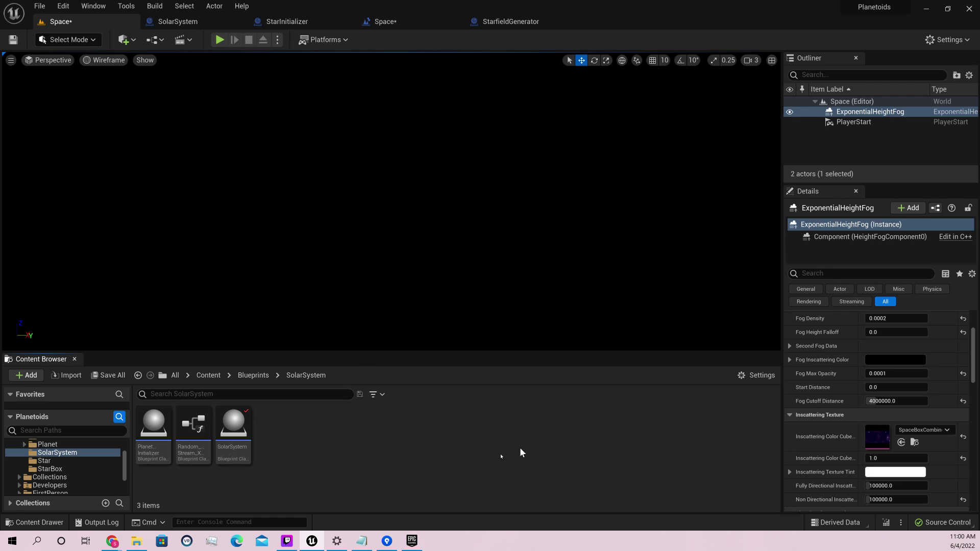
Try assigning StarBox assets MT_Dynamic_Starmap_Inst and ProjectedStars as the inscattering cubemap.
left_click(85, 470)
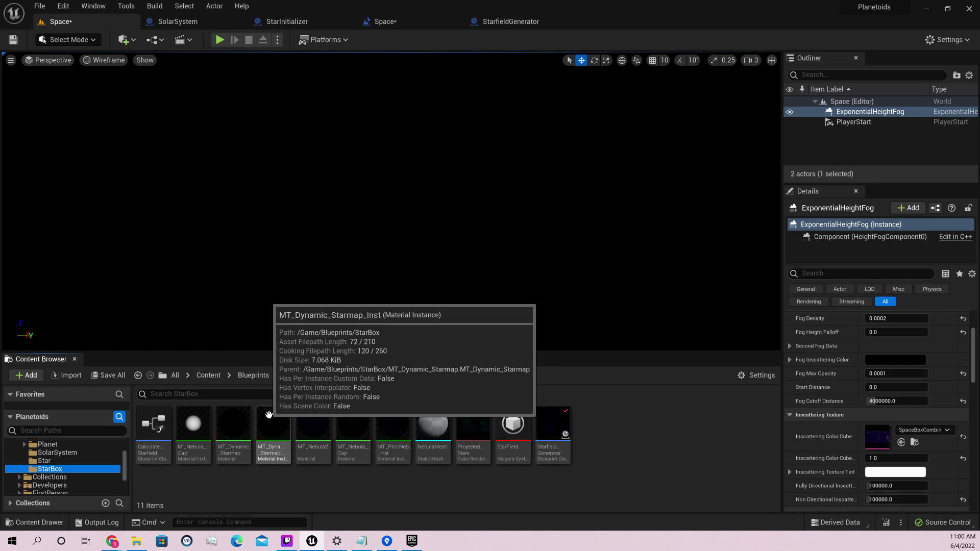
left_click_drag(272, 451, 278, 429)
left_click(418, 482)
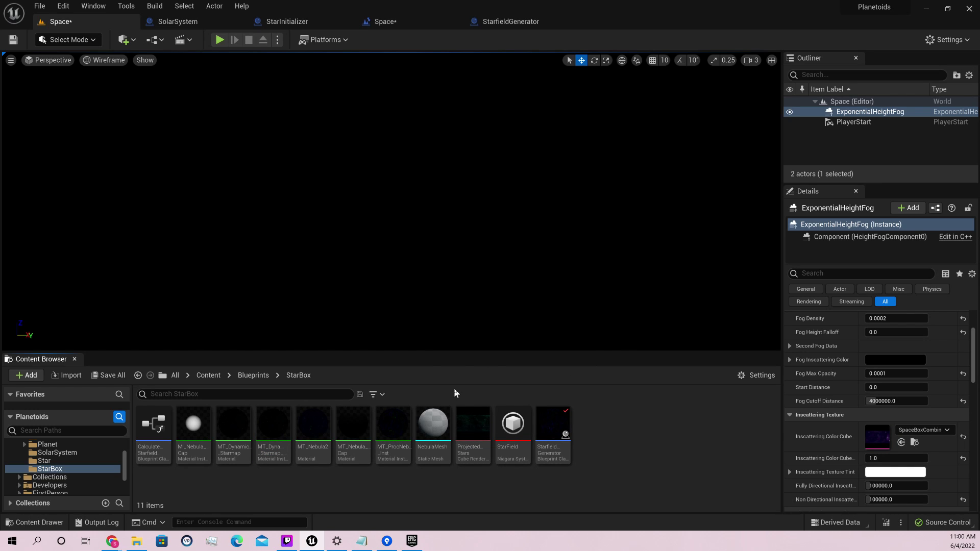
left_click_drag(473, 428, 670, 435)
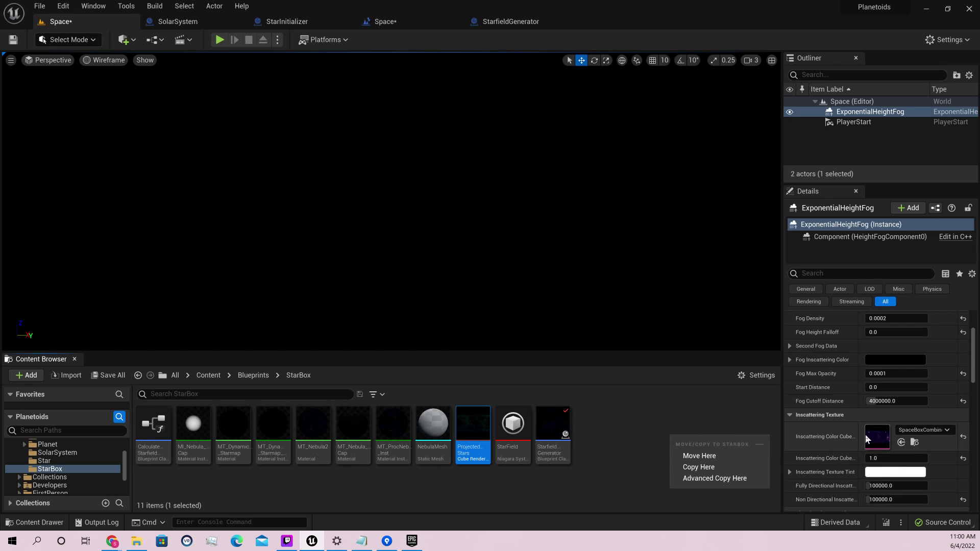
left_click(923, 429)
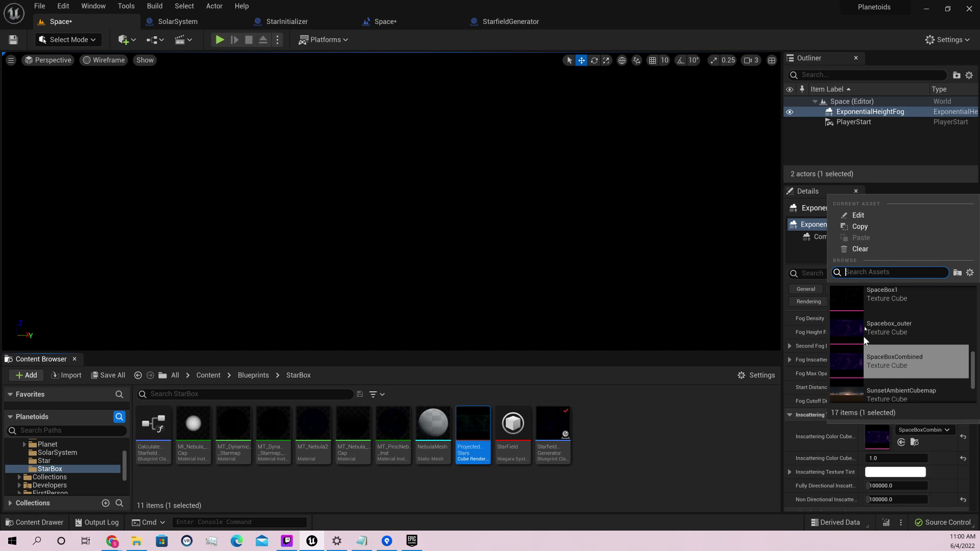
left_click(590, 470)
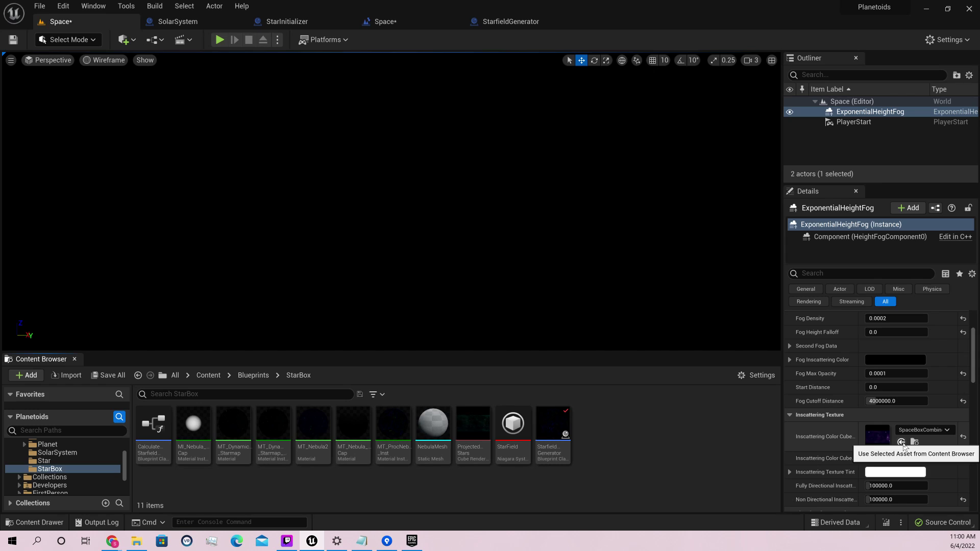
Drag ProjectedStars onto the Inscattering Color Cubemap slot again and check the picker.
mouse_move(458, 413)
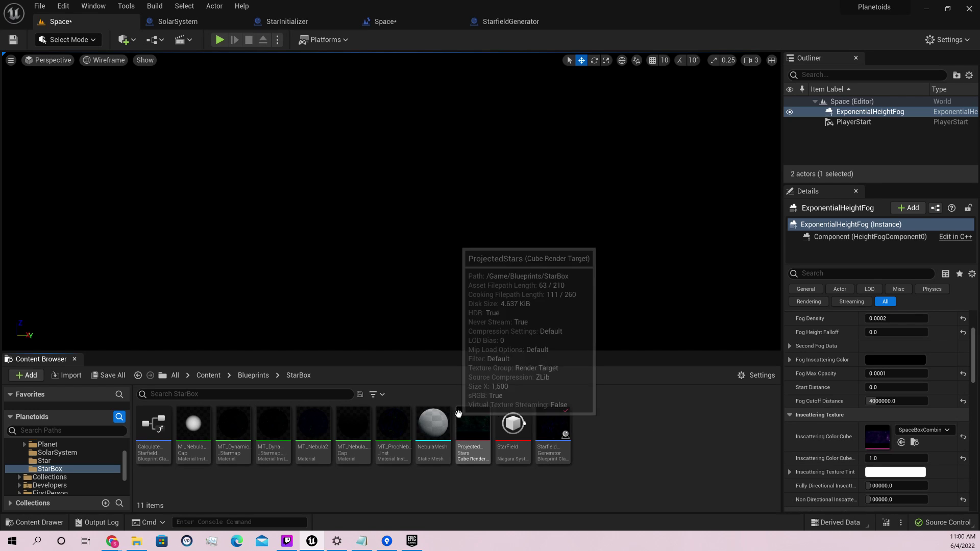
mouse_move(547, 418)
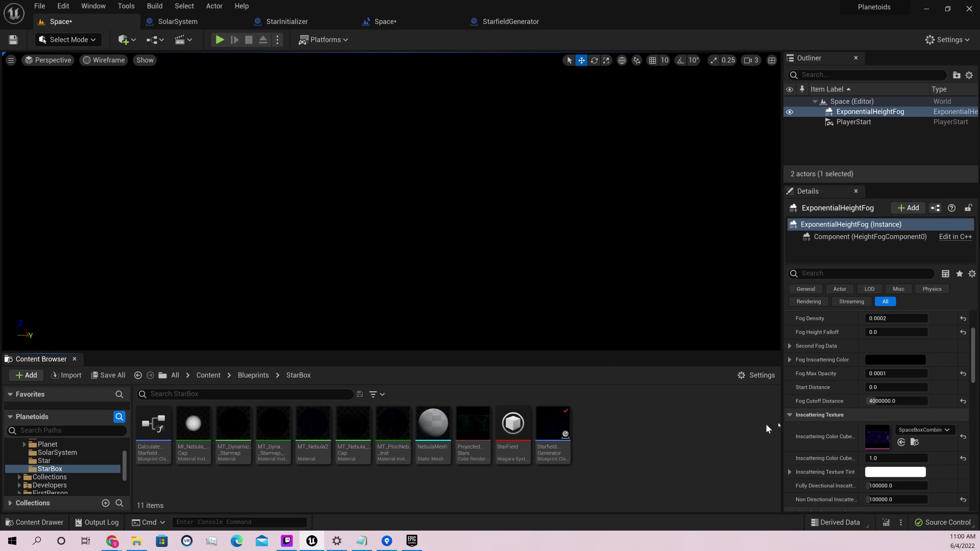
scroll(888, 444, "down", 2)
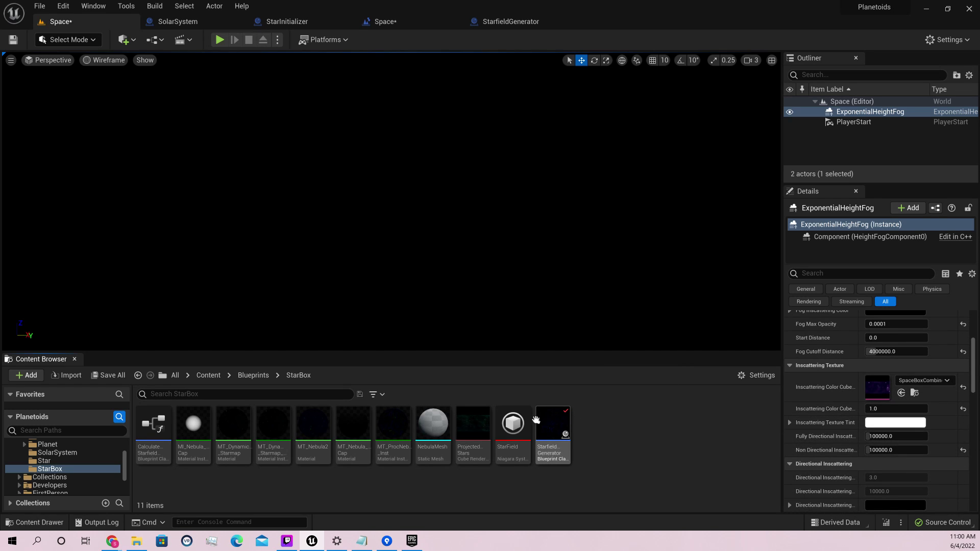
left_click_drag(472, 423, 877, 387)
left_click(925, 381)
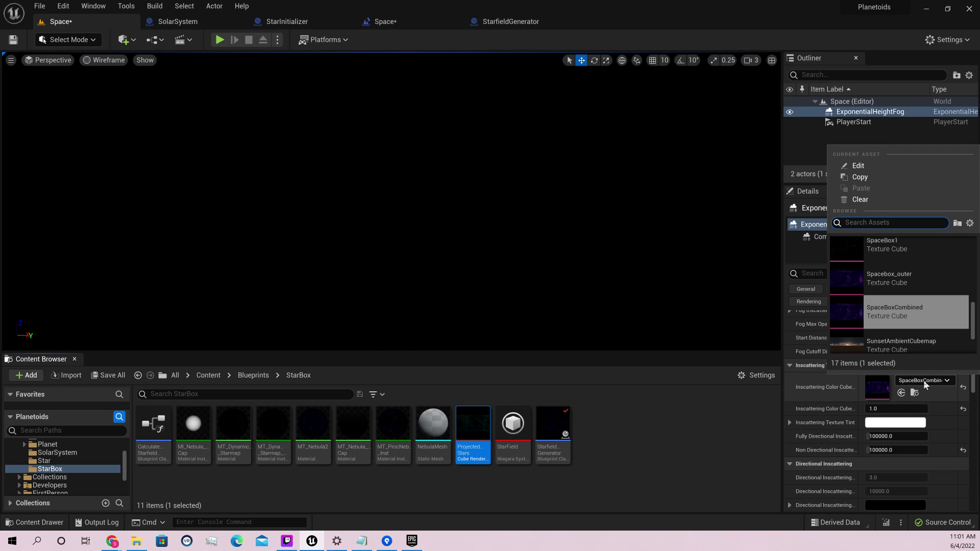
left_click(693, 428)
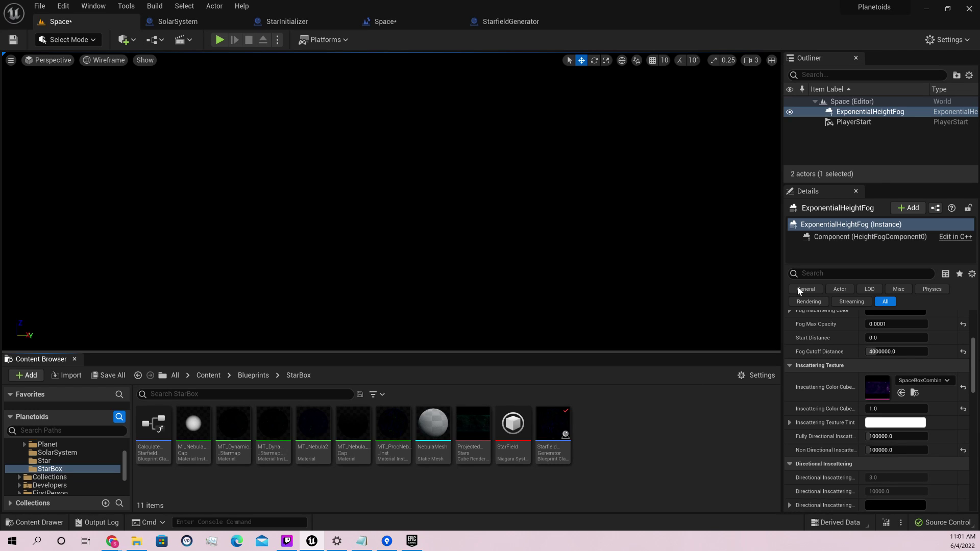
Reset the Inscattering Color Cubemap to None and play-test the level.
left_click(963, 389)
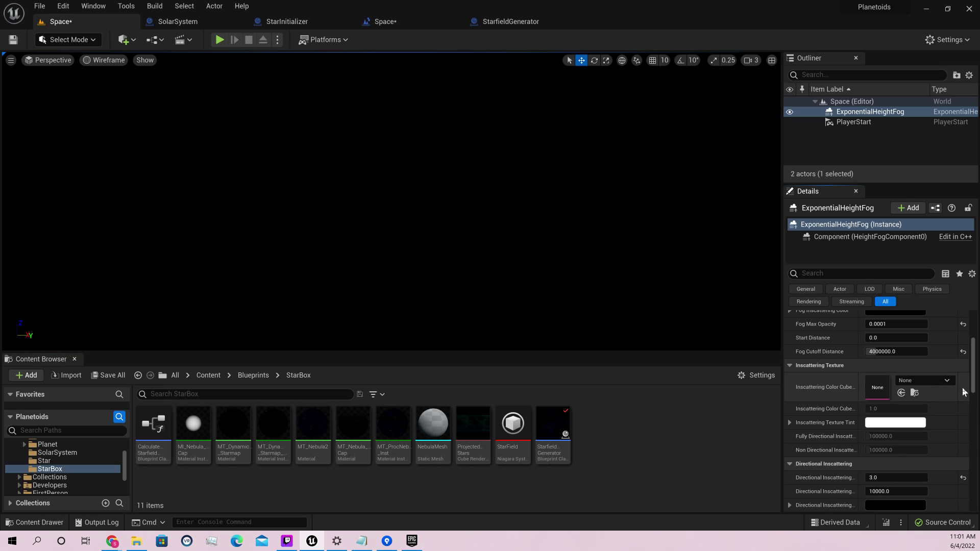
scroll(949, 404, "down", 2)
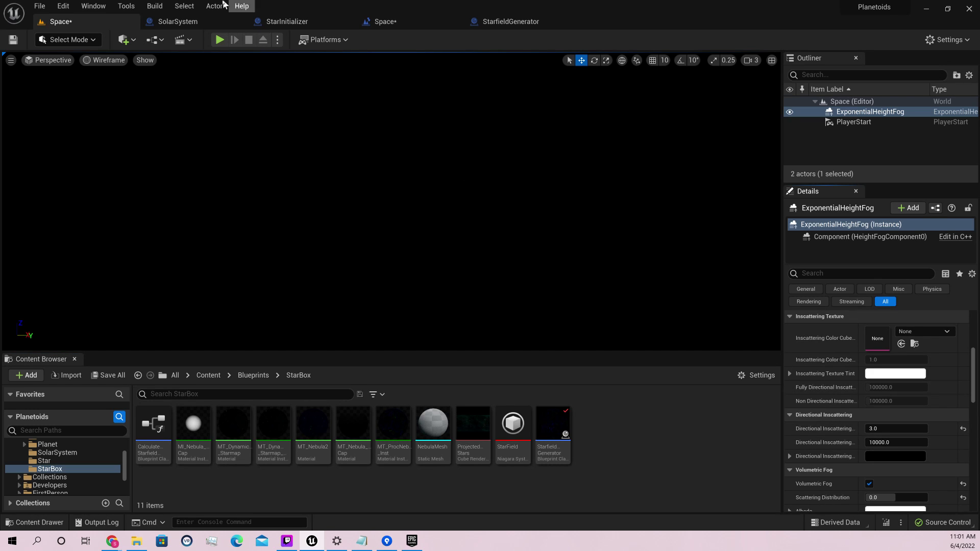
left_click(222, 50)
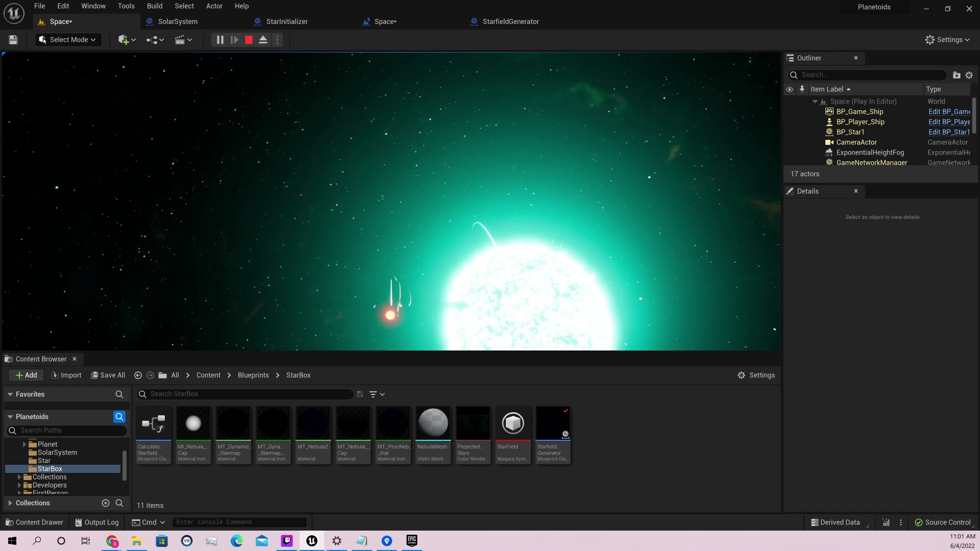
key("Escape")
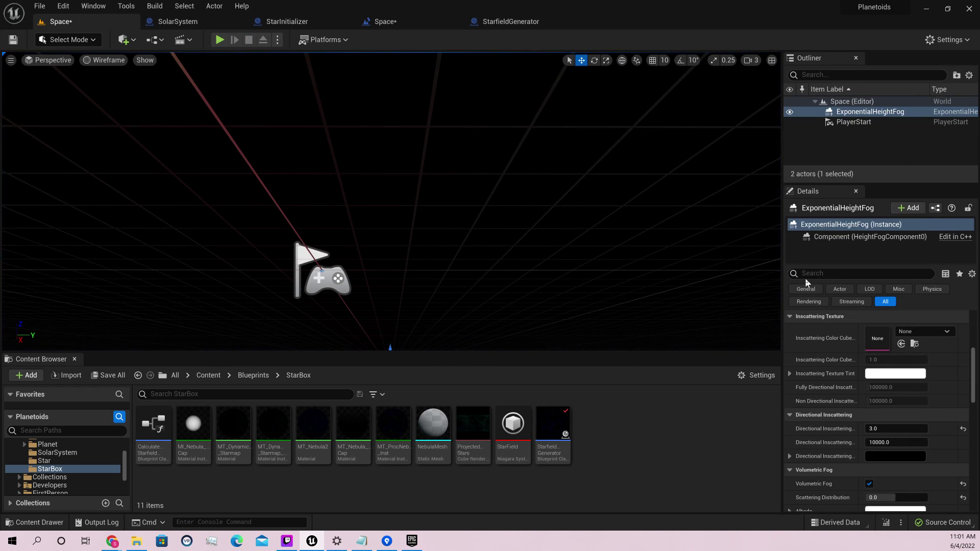
Set Volumetric Fog Albedo to black (Value 0) and play-test the darker fog.
scroll(896, 411, "down", 3)
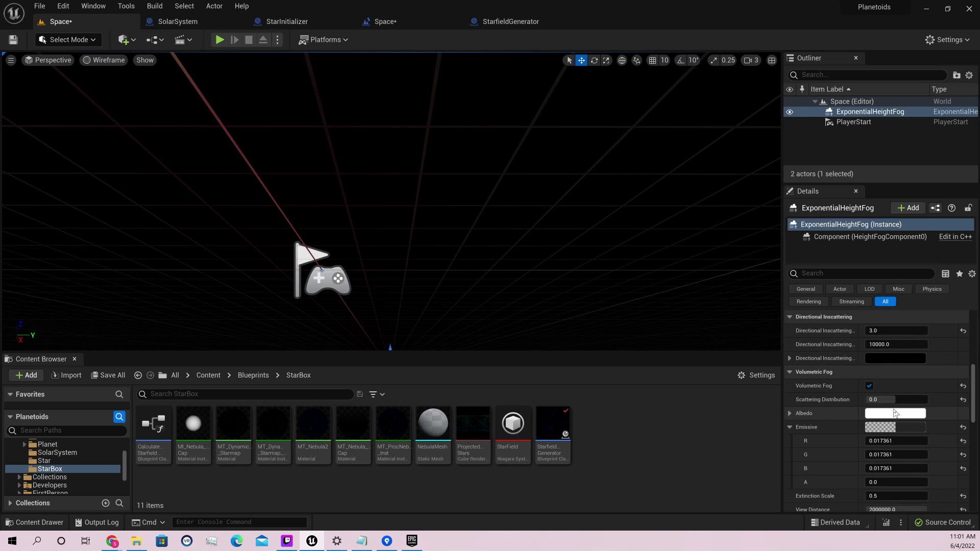
scroll(896, 412, "down", 2)
left_click(891, 384)
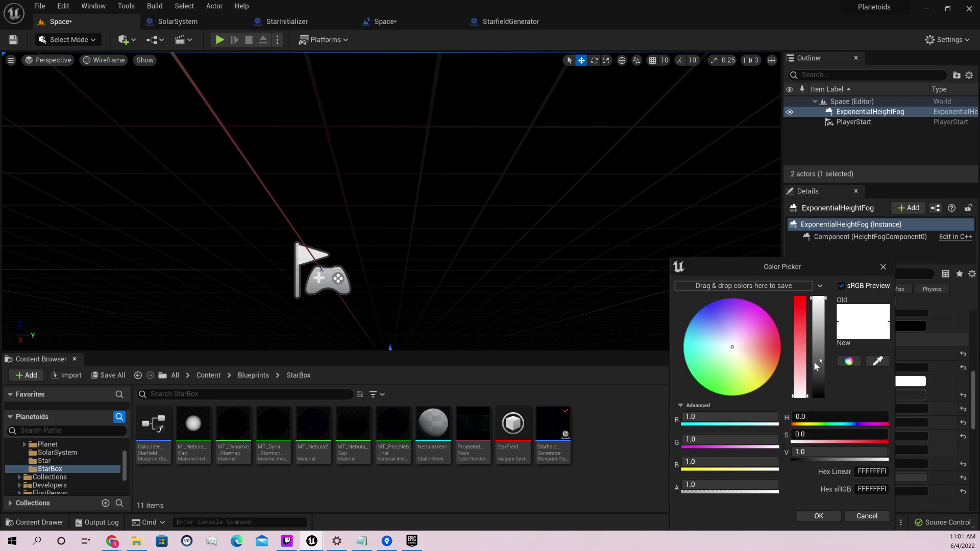
left_click_drag(818, 364, 818, 397)
left_click(818, 515)
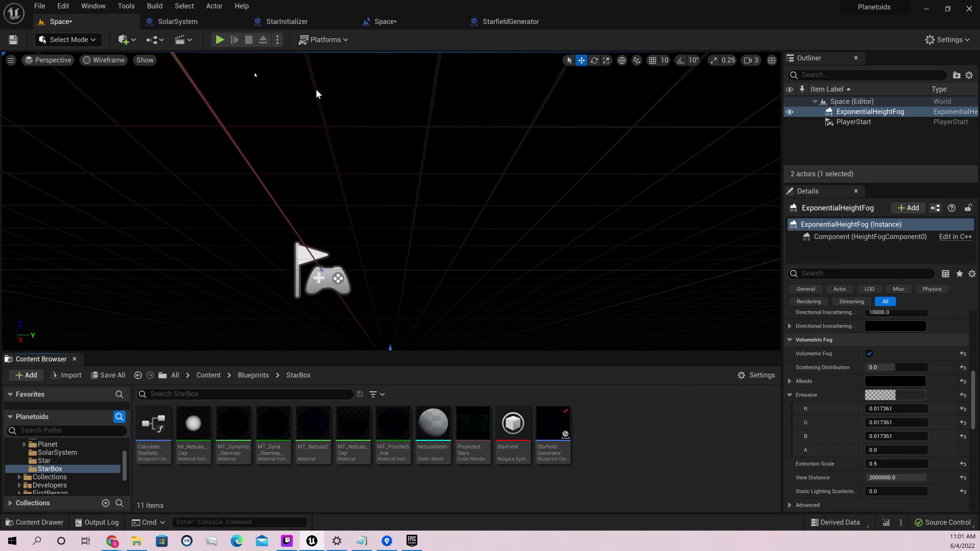
left_click(219, 39)
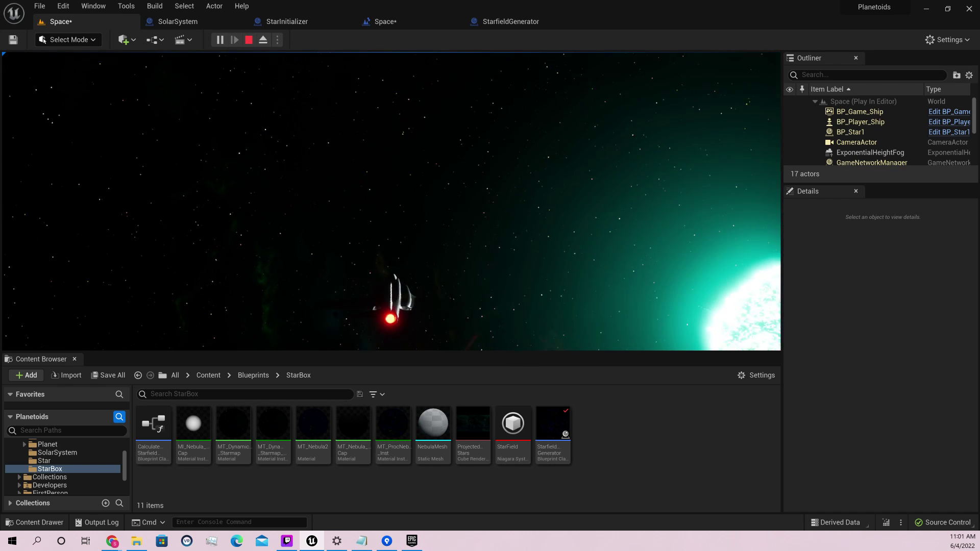
key("Escape")
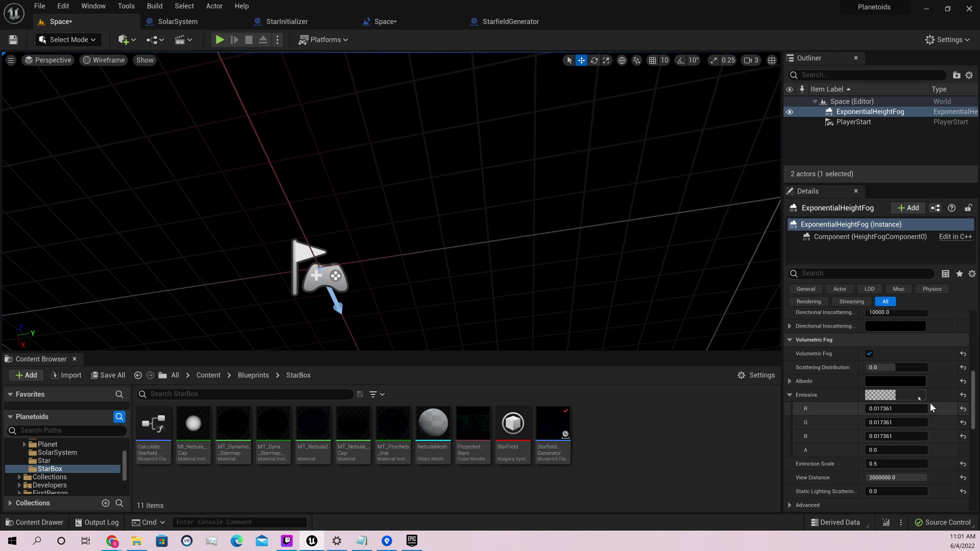
Restore the Volumetric Fog Albedo colour to white.
left_click(901, 380)
left_click_drag(828, 365, 826, 298)
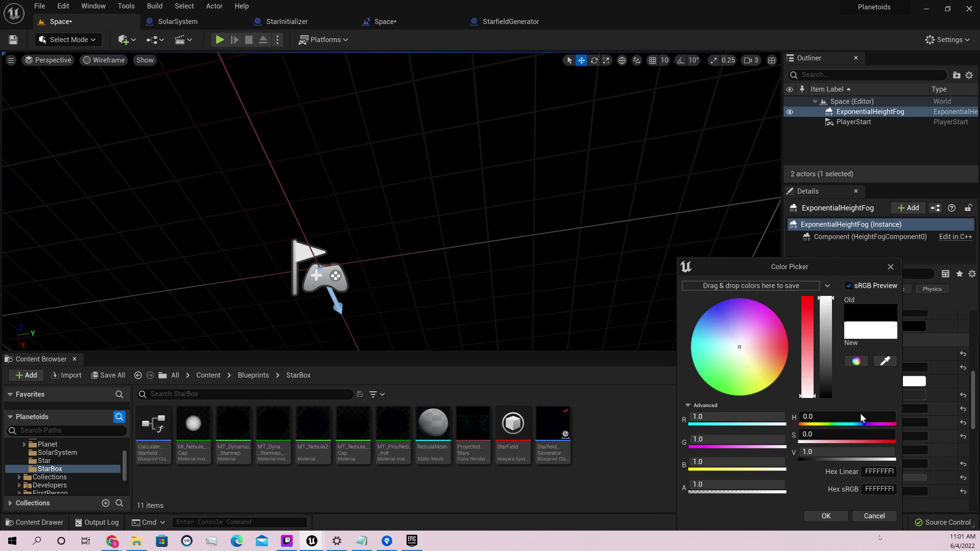
left_click(827, 516)
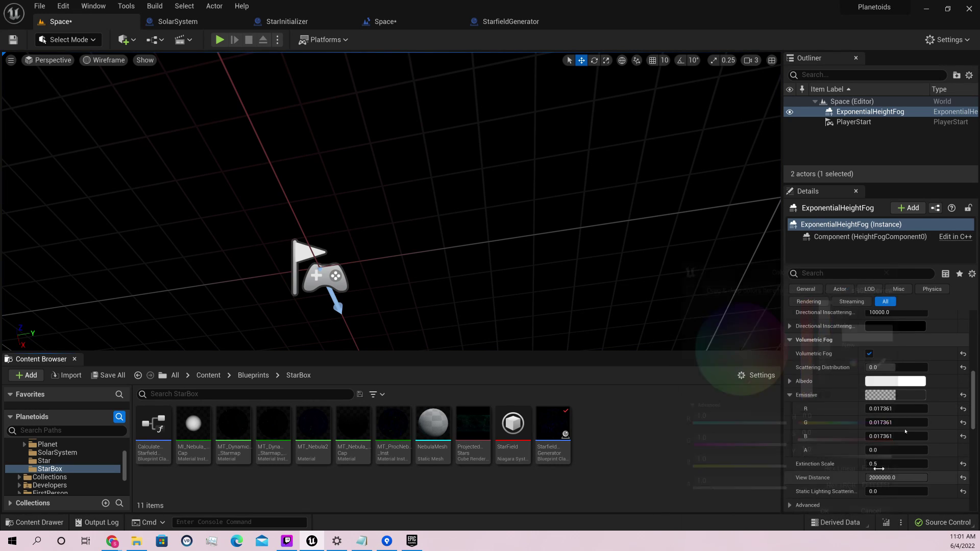
Set Volumetric Fog Emissive to R/G/B 0.5 grey.
left_click(902, 399)
left_click(735, 416)
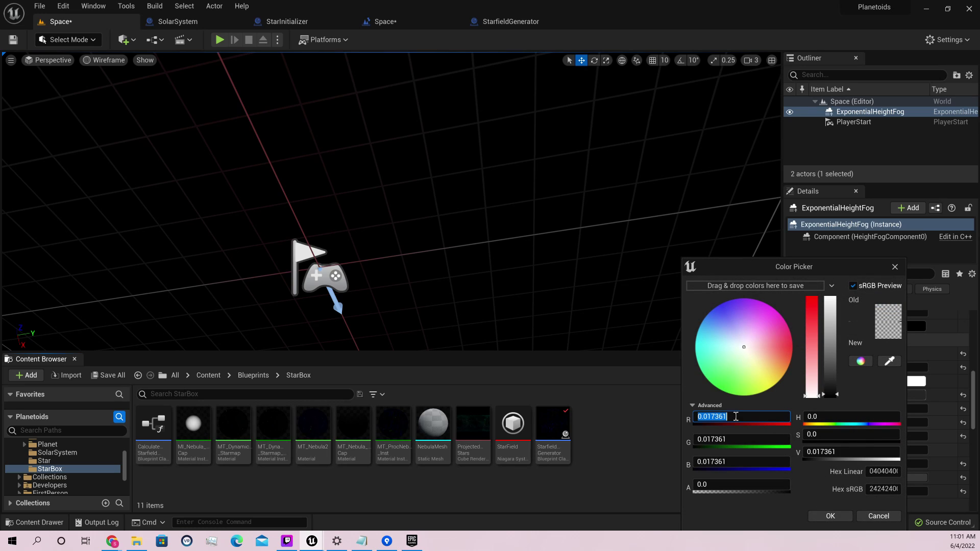
type("0.5")
left_click(747, 440)
type("0.5")
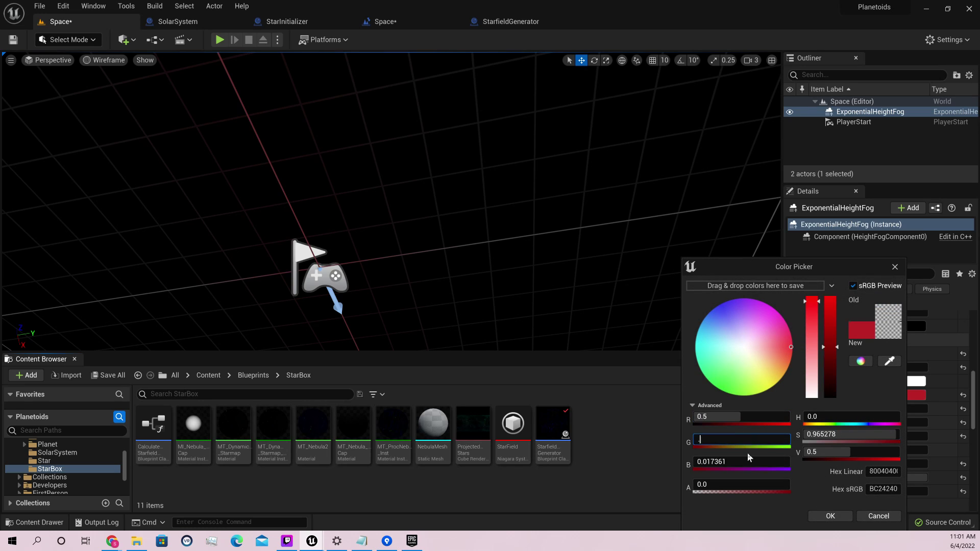
key("Return")
left_click(747, 461)
type("0.5")
key("Return")
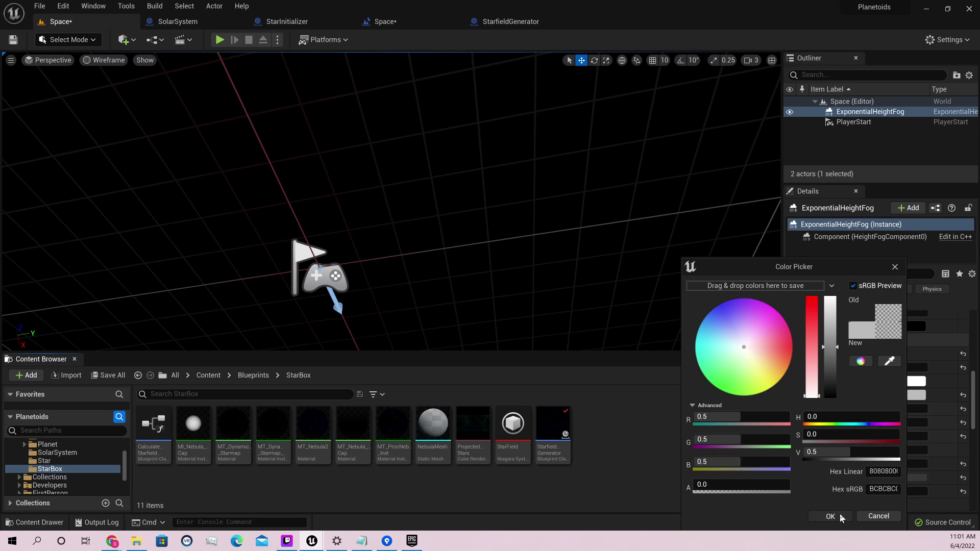
left_click(837, 515)
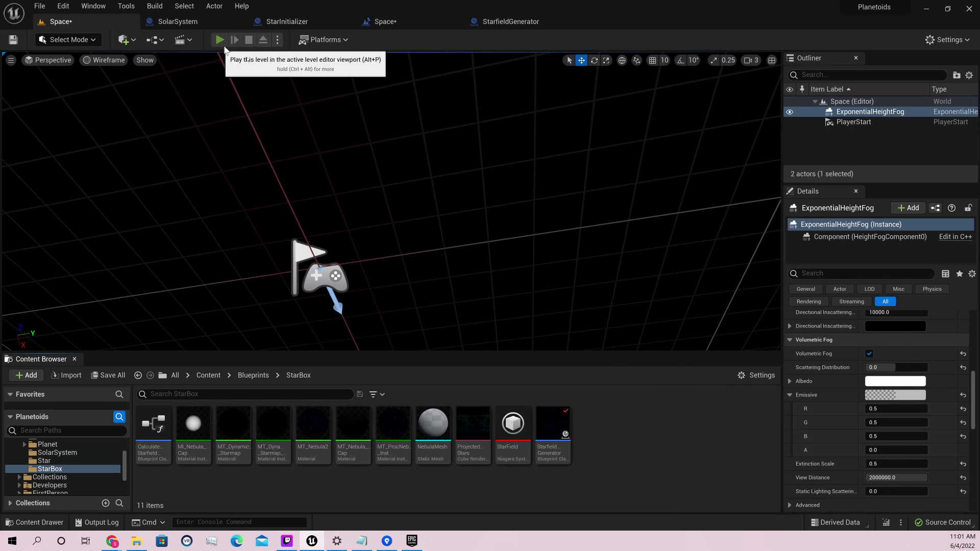
Play-test with Alt+P, then expand the Advanced volumetric fog settings.
key("alt+p")
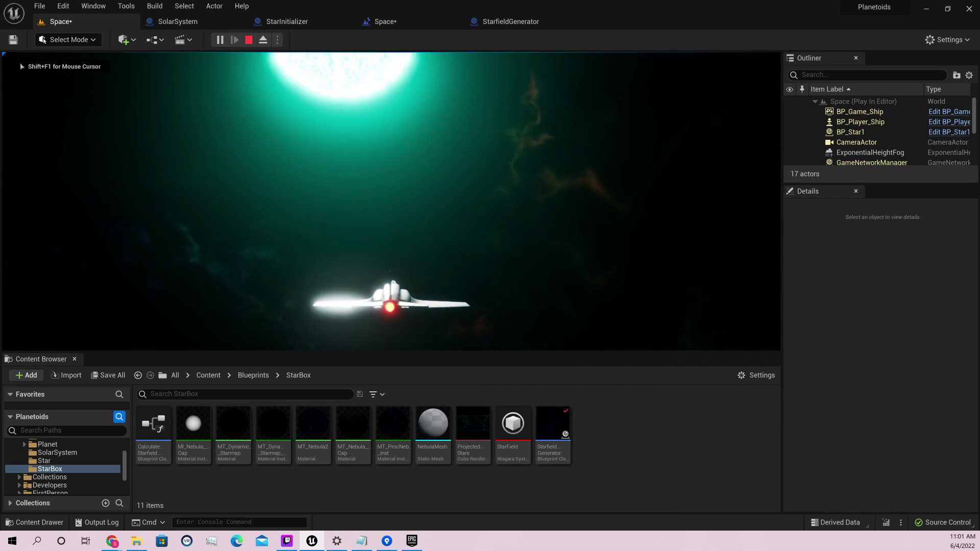
key("Escape")
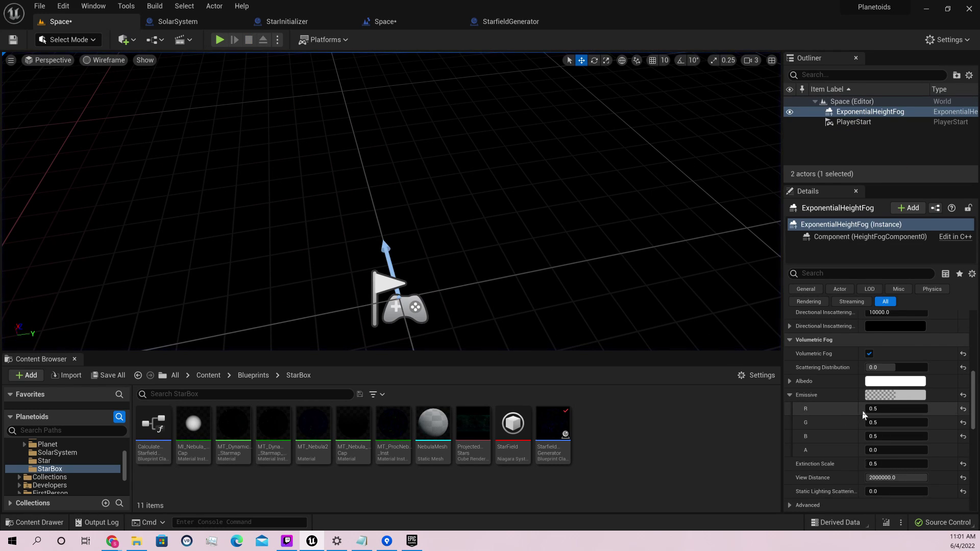
scroll(862, 410, "down", 2)
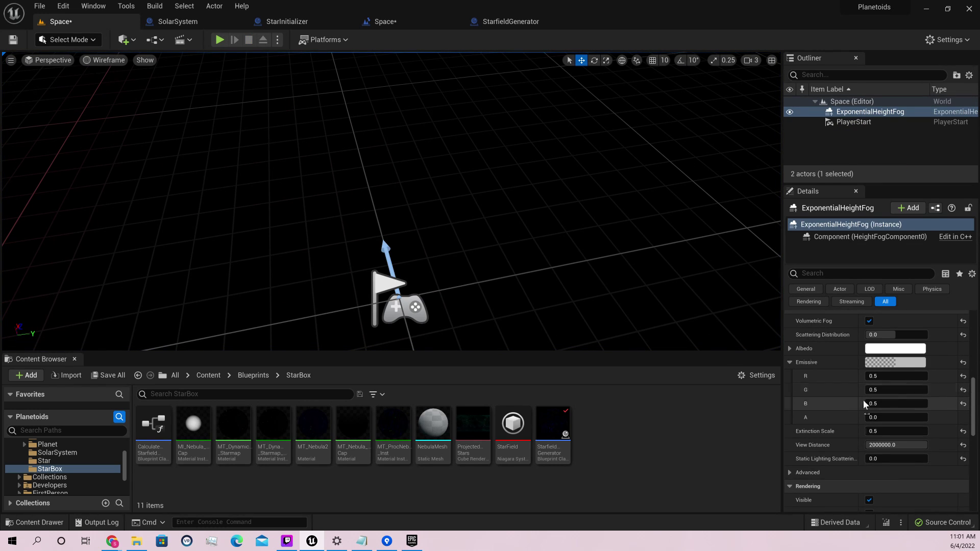
scroll(858, 428, "down", 3)
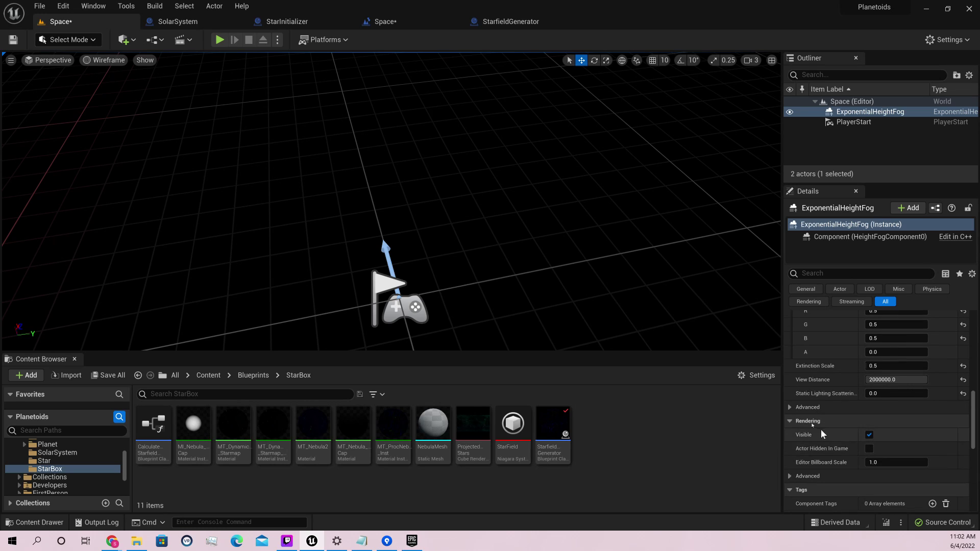
left_click(806, 406)
scroll(880, 423, "down", 2)
mouse_move(843, 390)
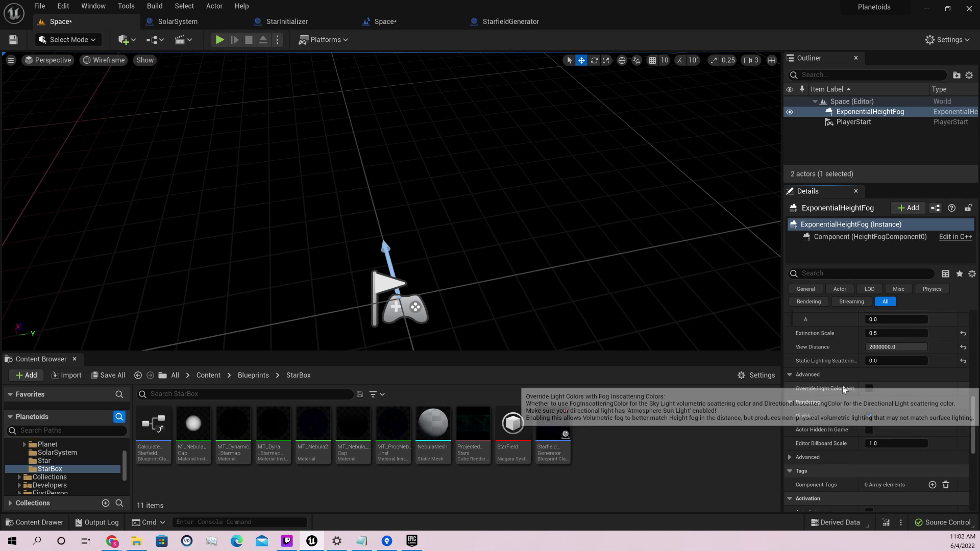
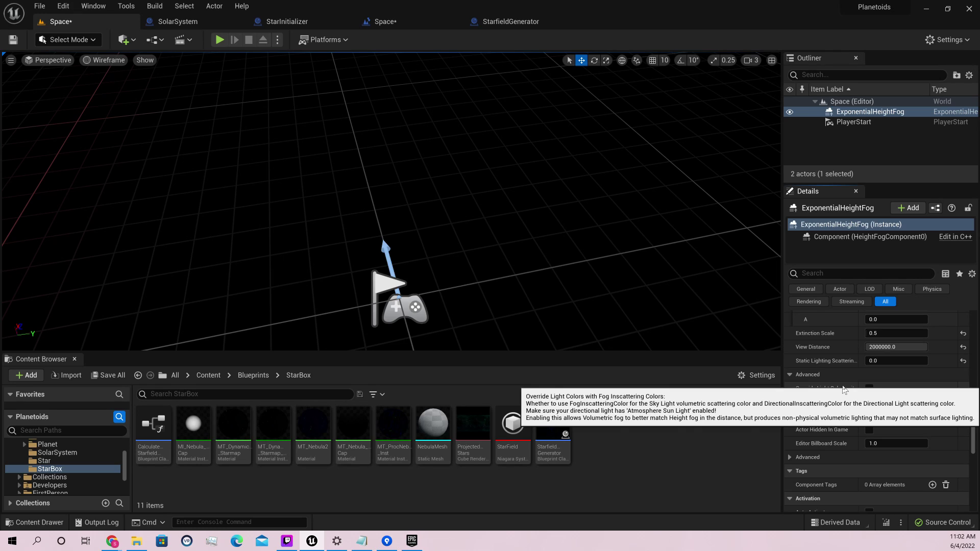
Expand the fog's advanced Rendering and Actor options in the Details panel.
scroll(849, 396, "down", 1)
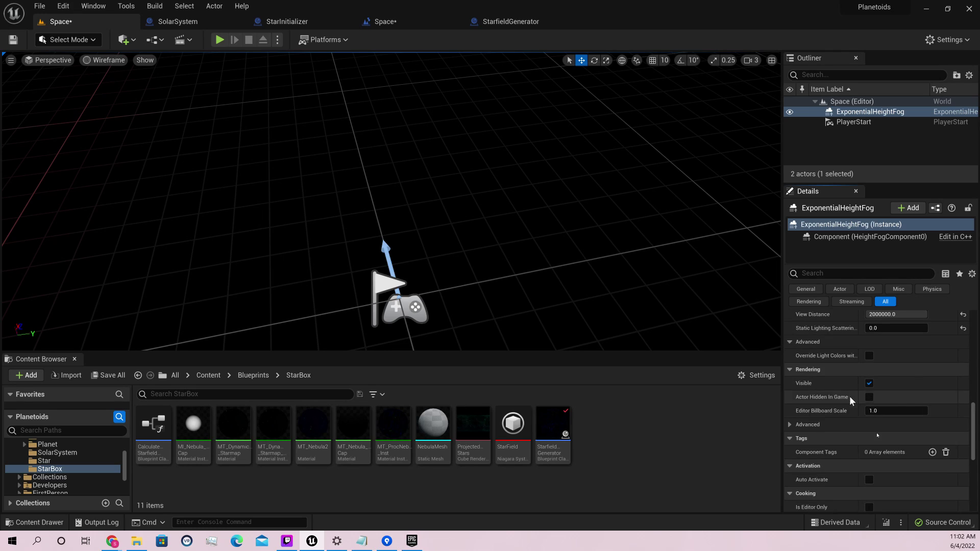
scroll(832, 416, "down", 2)
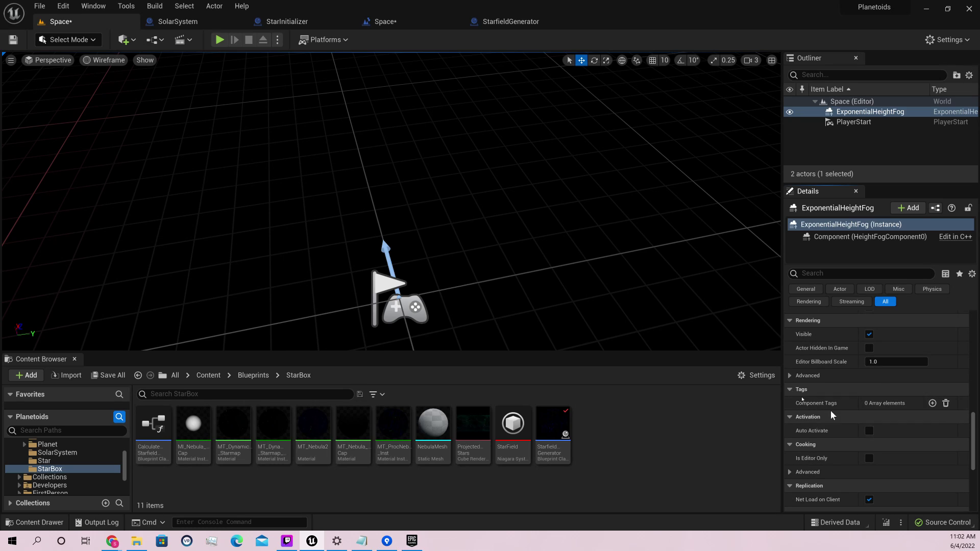
left_click(792, 376)
scroll(905, 411, "down", 2)
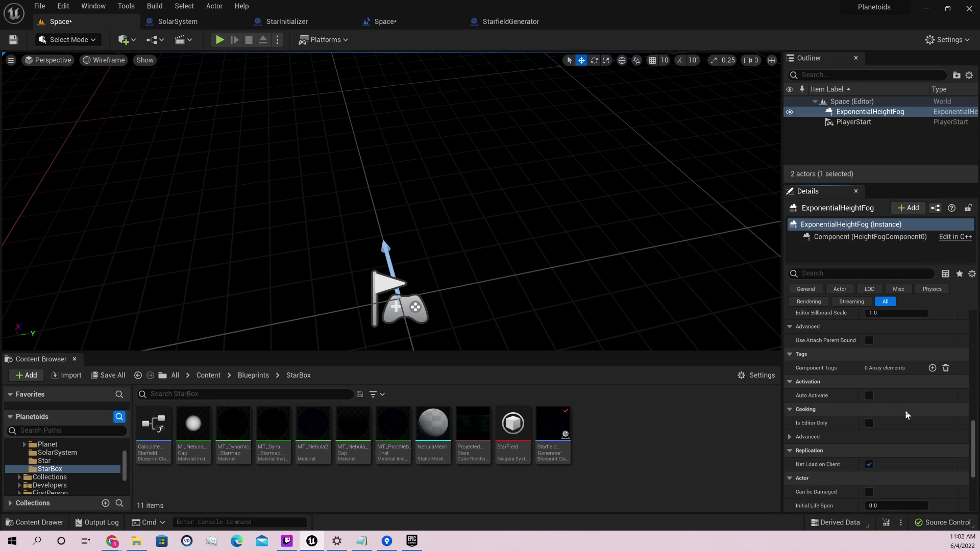
scroll(904, 409, "down", 4)
scroll(902, 411, "down", 1)
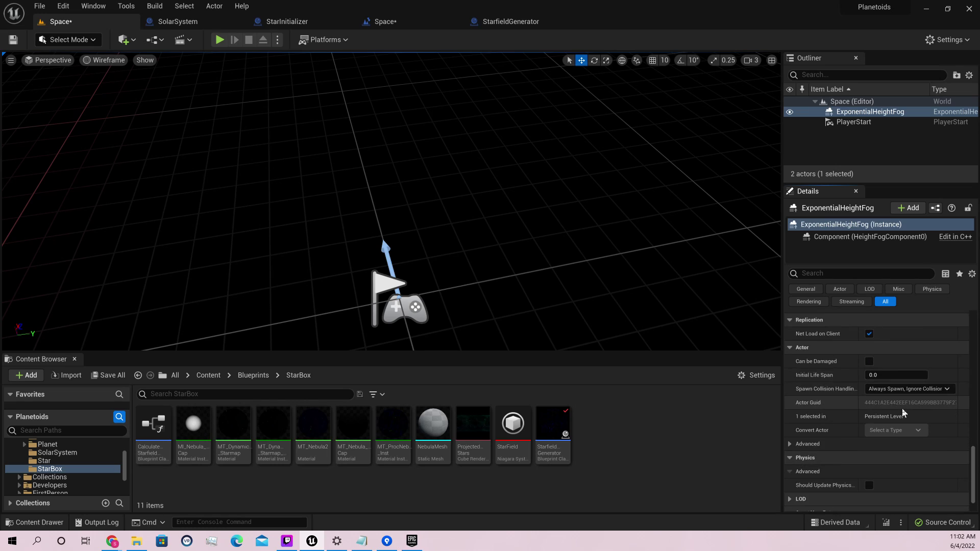
scroll(902, 410, "down", 1)
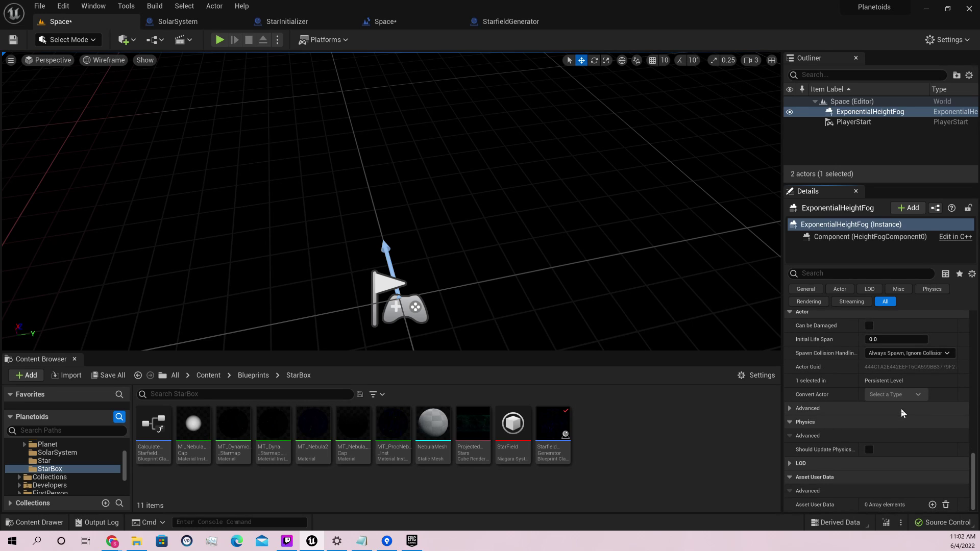
left_click(790, 408)
Collapse and re-expand Physics, expand LOD, and collapse Asset User Data.
scroll(892, 414, "down", 3)
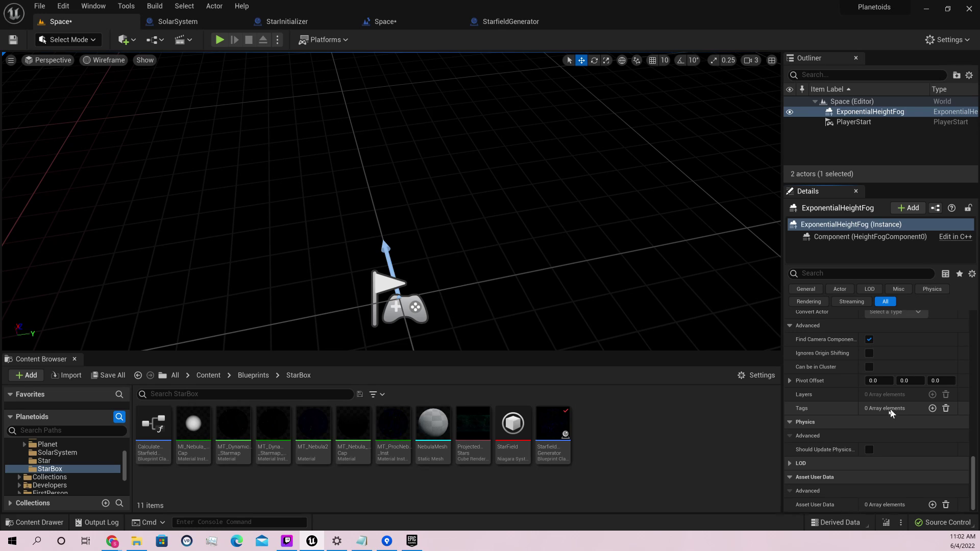
left_click(791, 421)
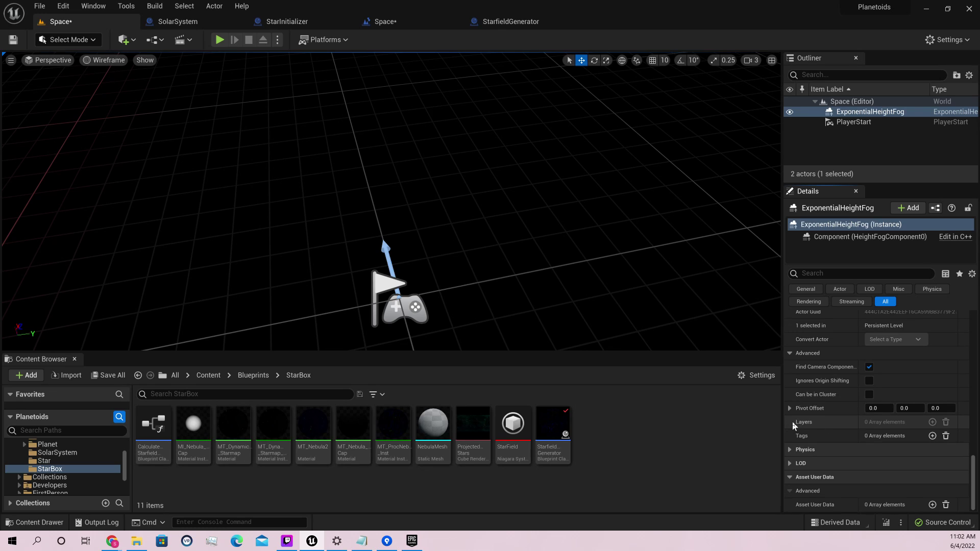
left_click(788, 449)
scroll(884, 443, "down", 1)
left_click(794, 467)
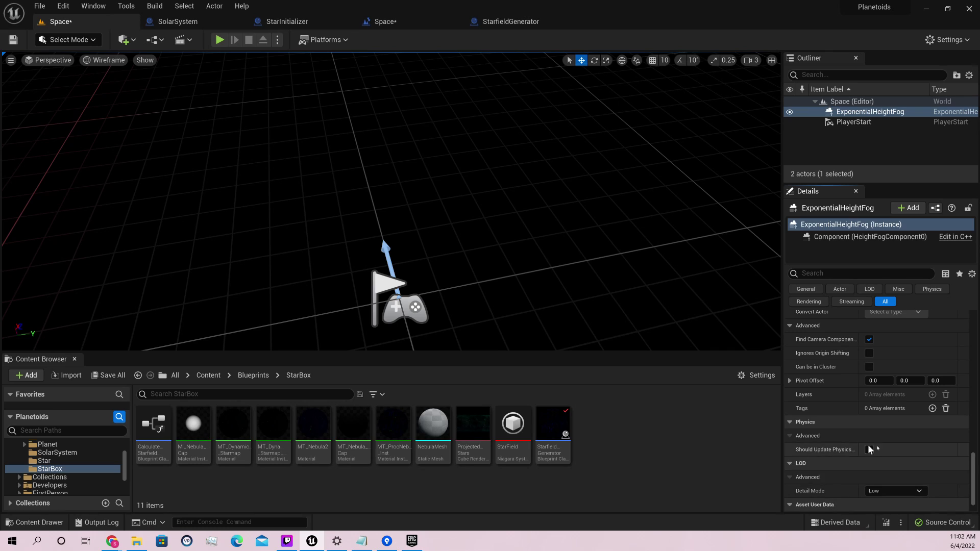
scroll(794, 475, "down", 1)
left_click(793, 480)
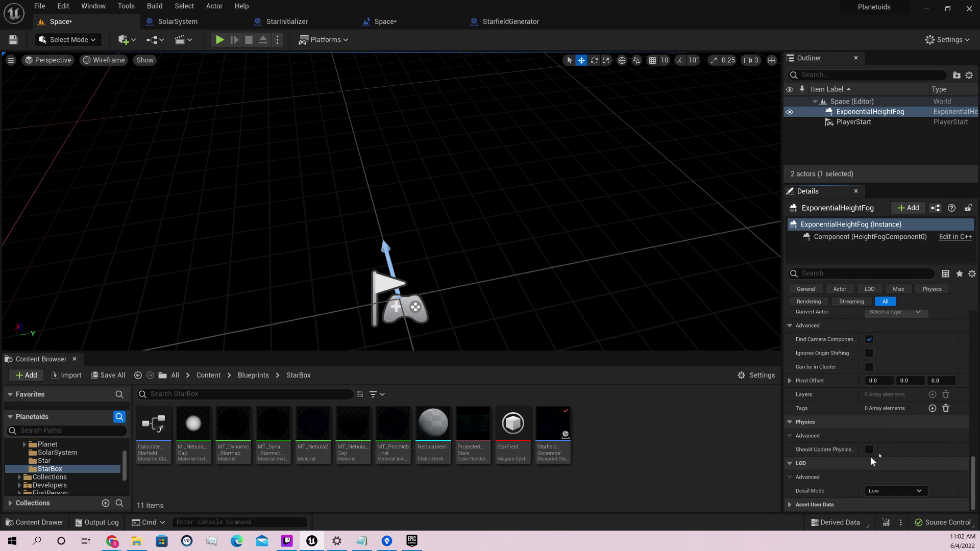
Show the advanced cooking options, then return to the fog's Static Lighting Scattering, set to 0.28.
scroll(885, 443, "up", 7)
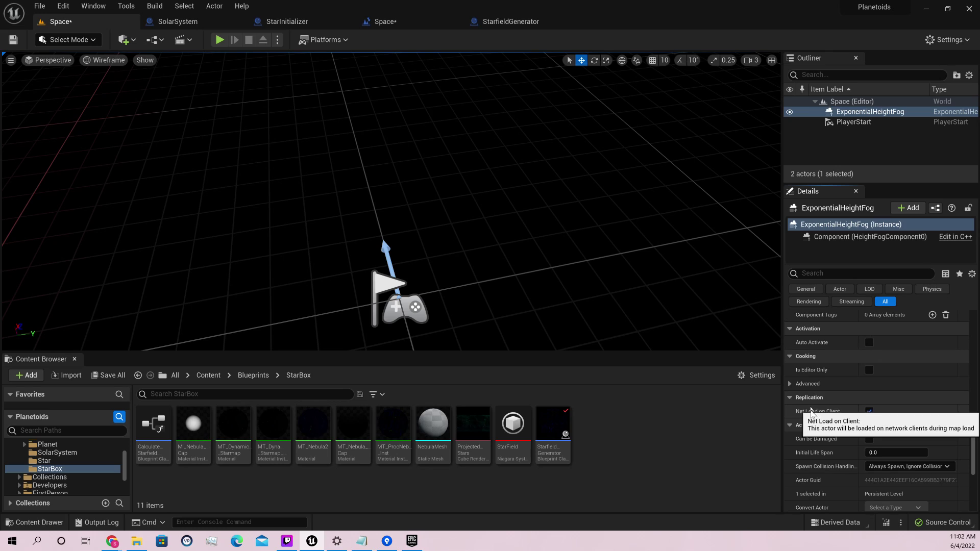
left_click(807, 384)
scroll(868, 414, "up", 4)
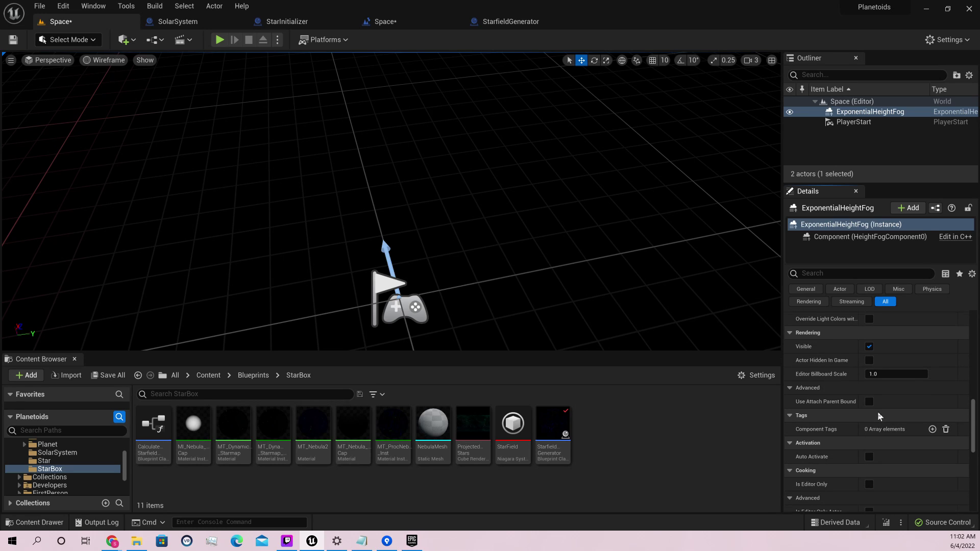
scroll(877, 412, "up", 1)
scroll(877, 411, "up", 4)
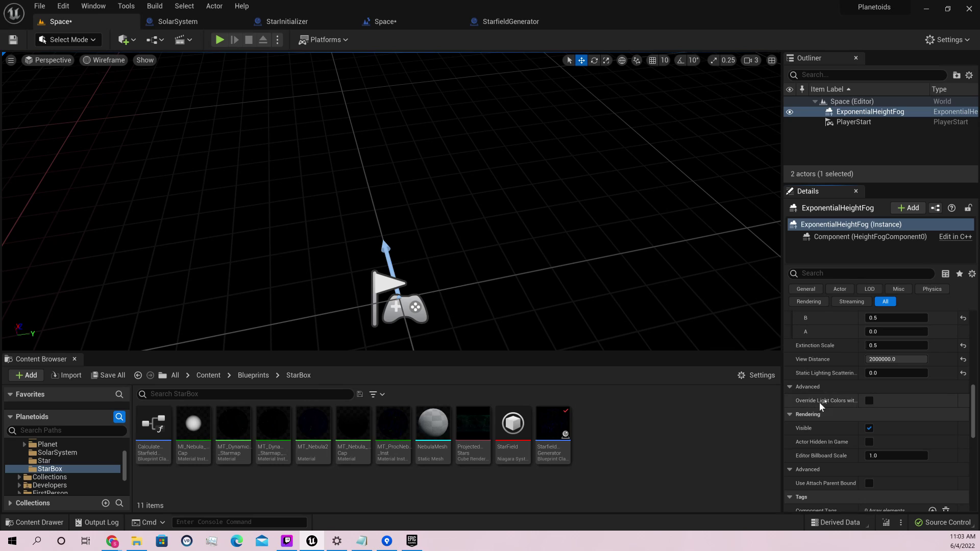
scroll(867, 400, "up", 2)
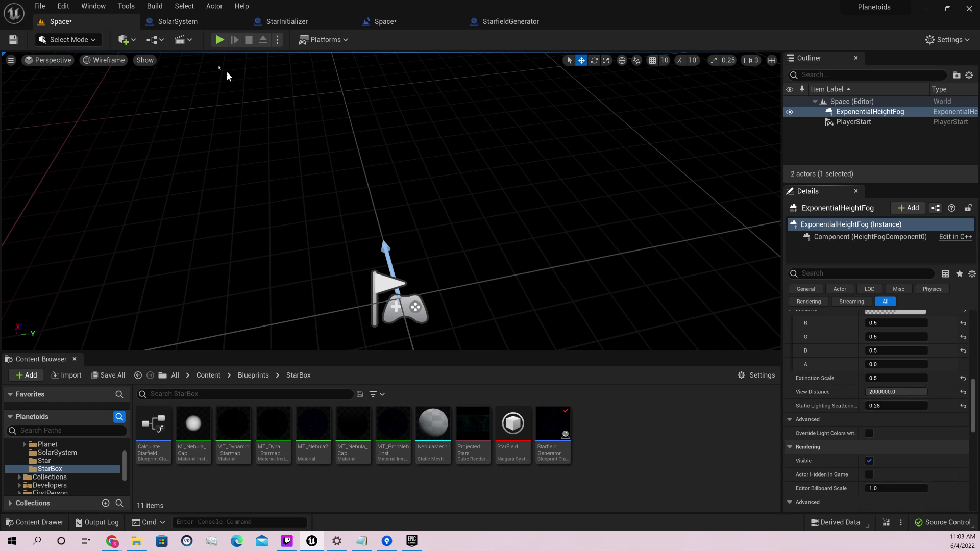
Play-test the level, drag Static Lighting Scattering up to 2.28, and play-test again.
left_click(219, 39)
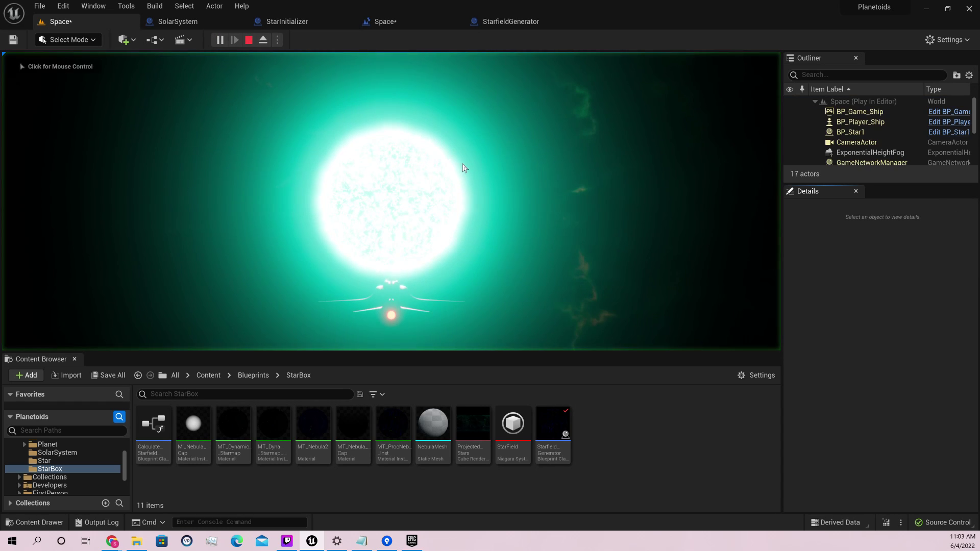
left_click(464, 167)
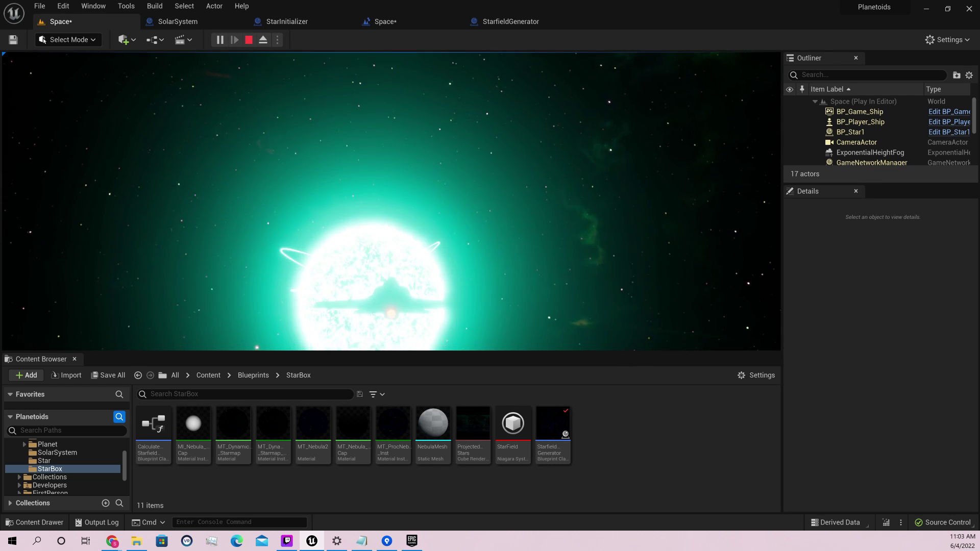
key("Escape")
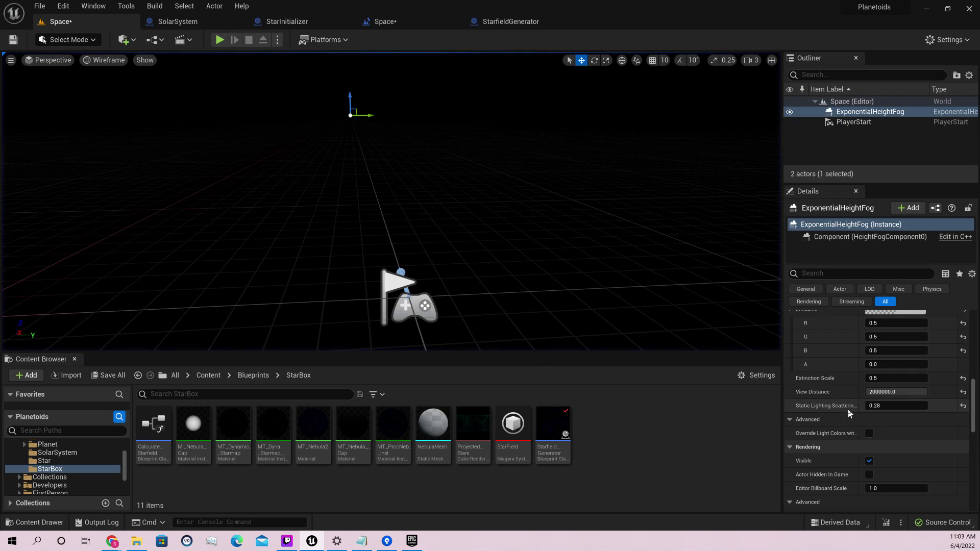
left_click_drag(888, 405, 919, 405)
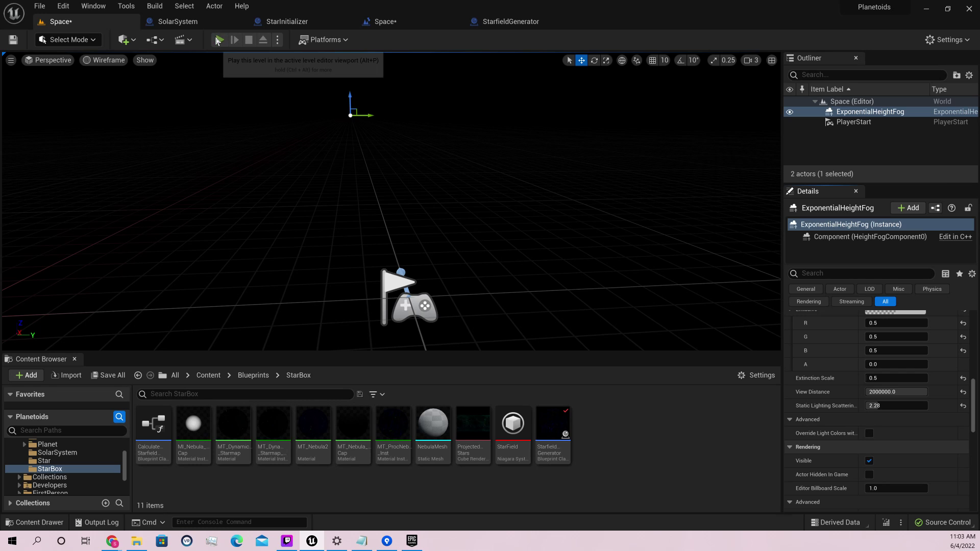
key("alt+p")
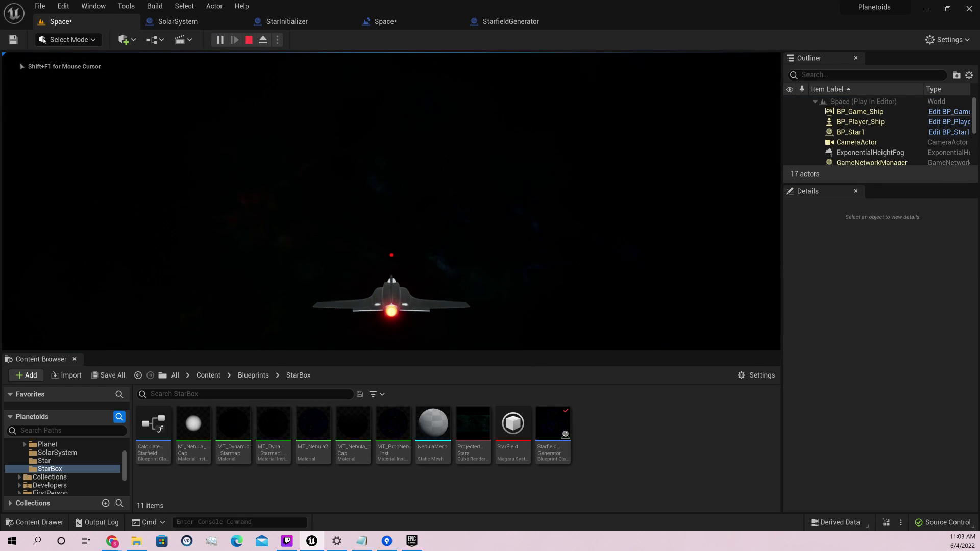
key("Escape")
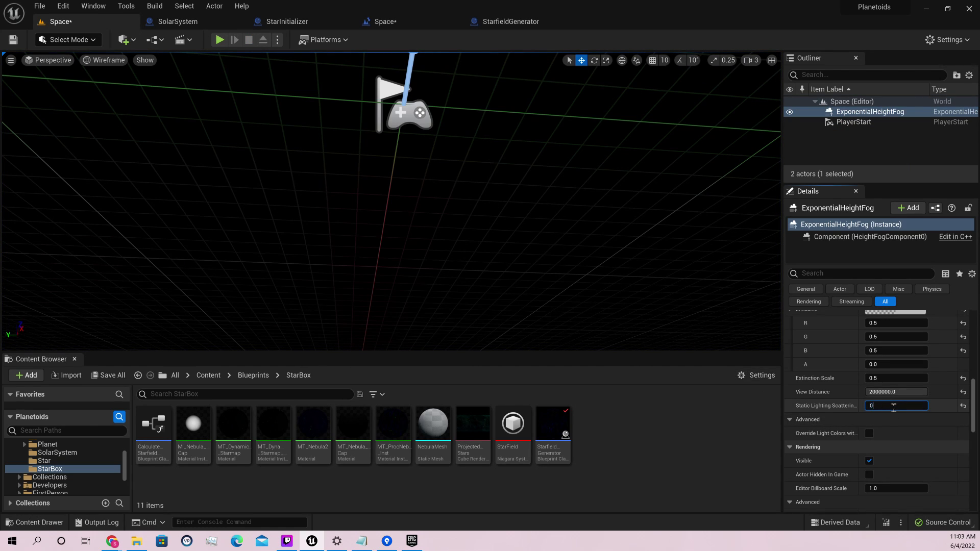
Commit Static Lighting Scattering 0 and Extinction Scale 1, then play-test the fog.
key("Return")
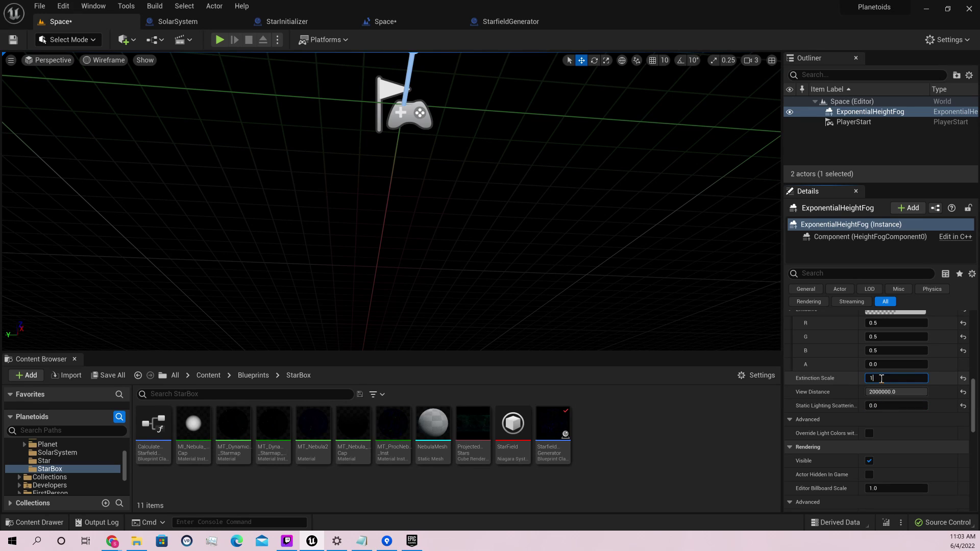
key("Return")
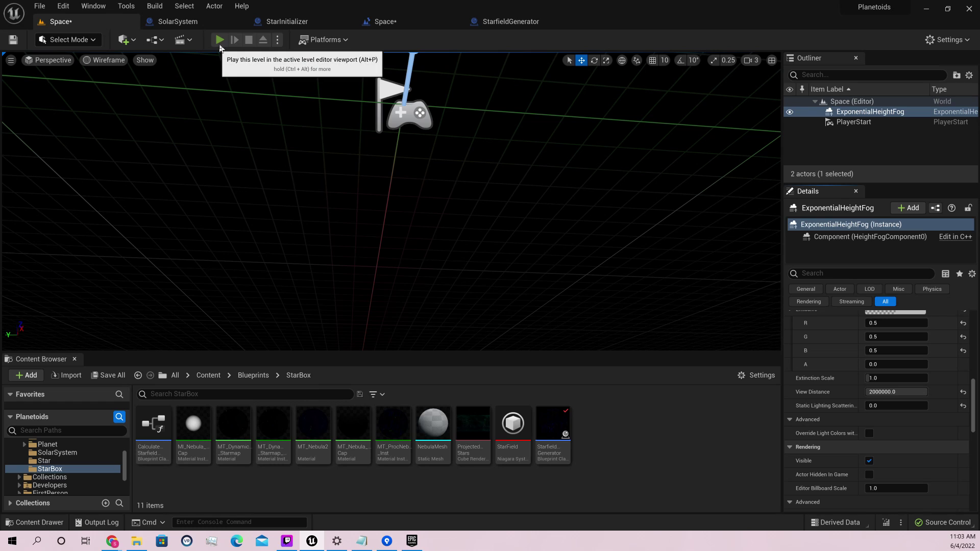
left_click(220, 40)
left_click(287, 88)
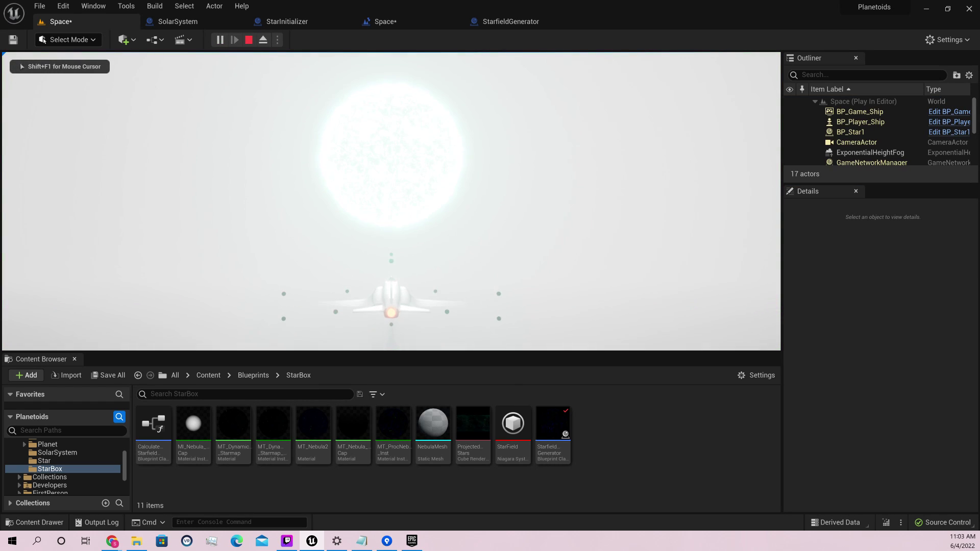
key("Escape")
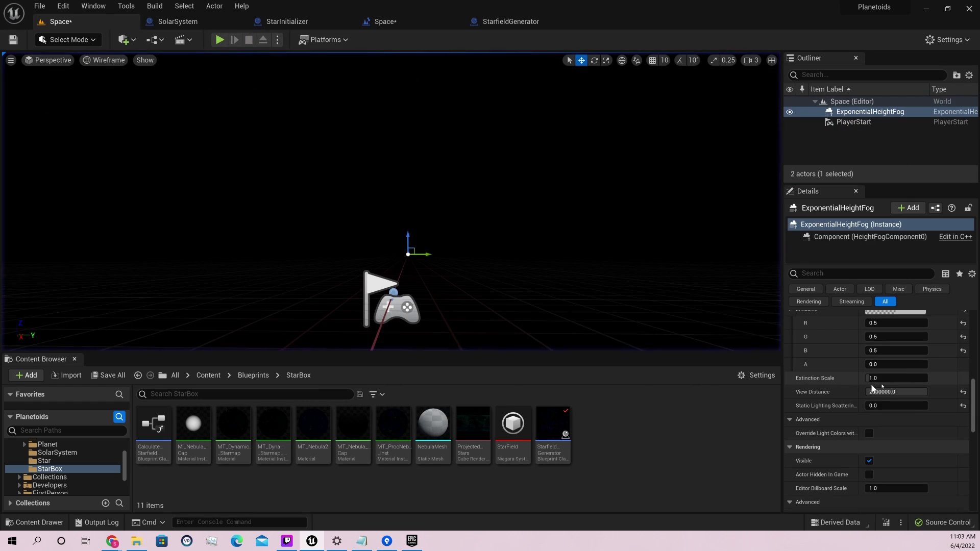
Try Extinction Scale 1.1 in a play-test, then settle on 0.8.
left_click(892, 380)
type("1.1")
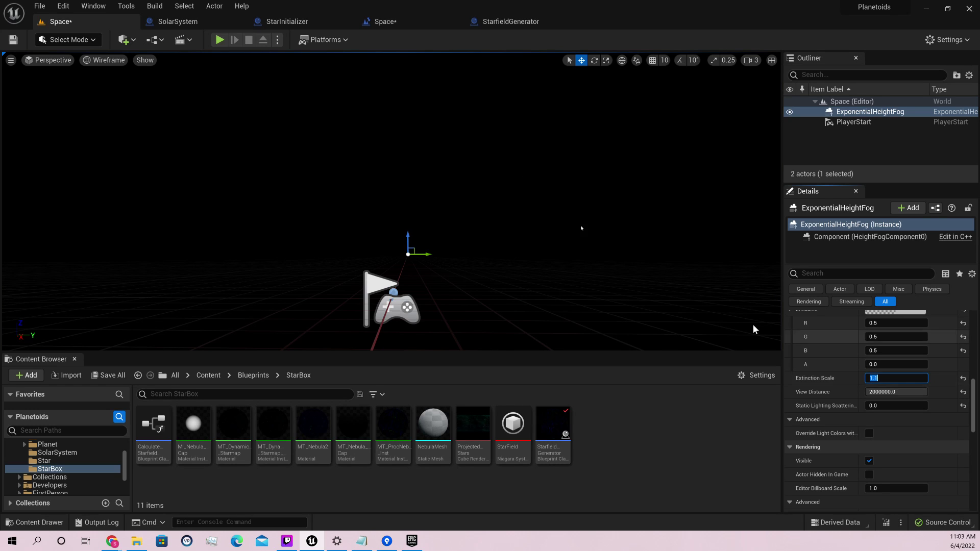
key("Return")
left_click(220, 47)
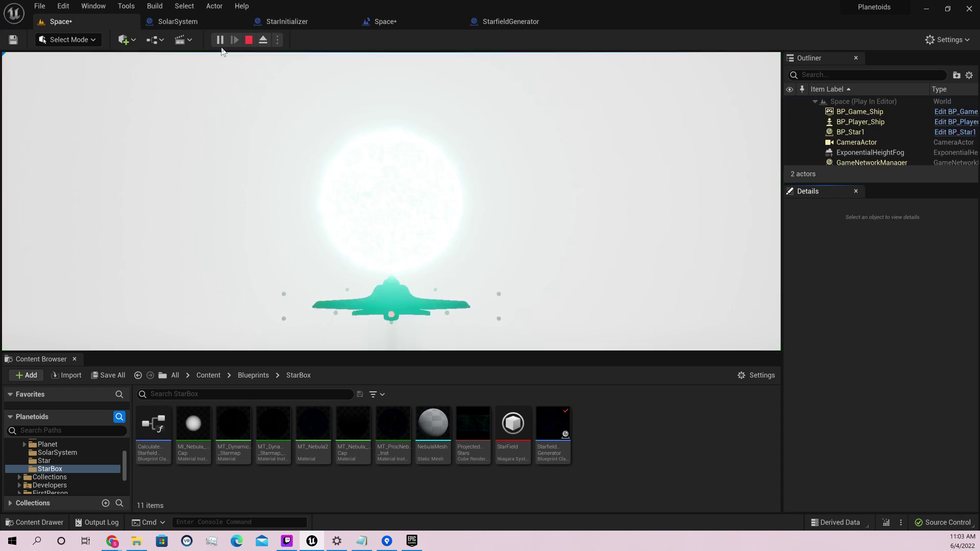
key("Escape")
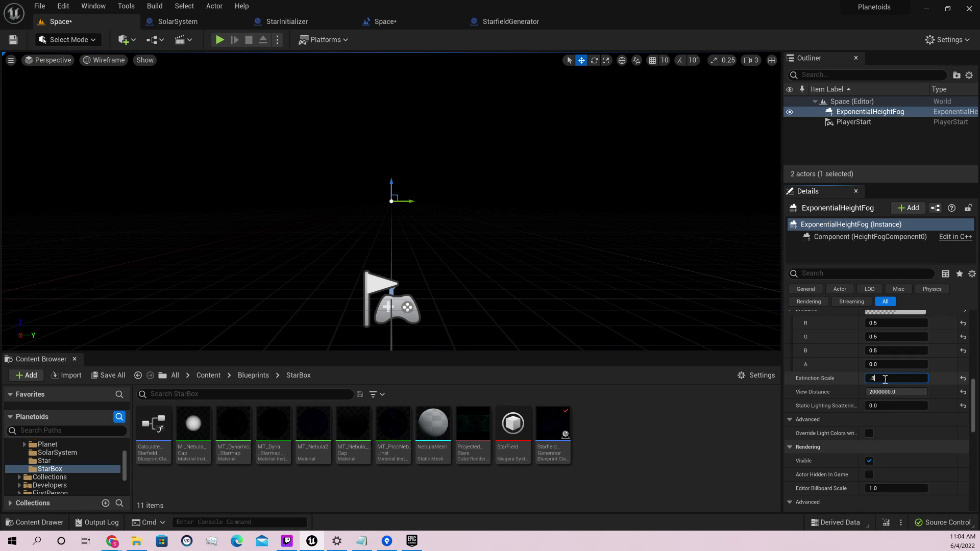
key("Return")
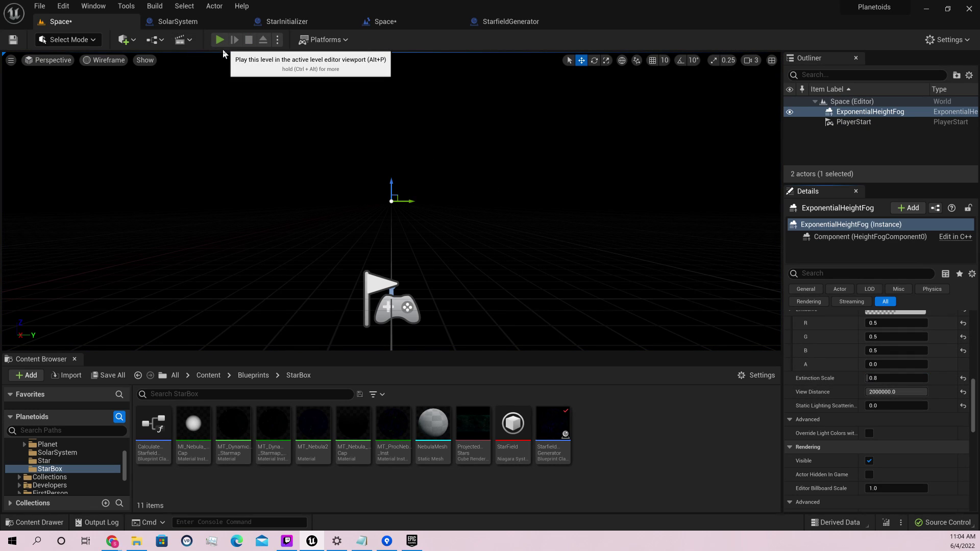
Start play, select the height fog, and lower its Extinction Scale live.
left_click(221, 45)
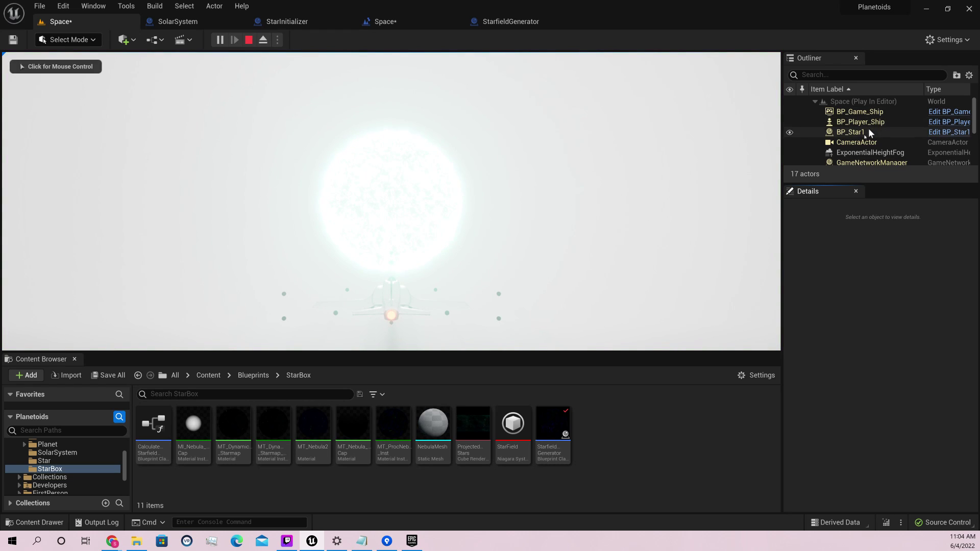
scroll(870, 131, "down", 5)
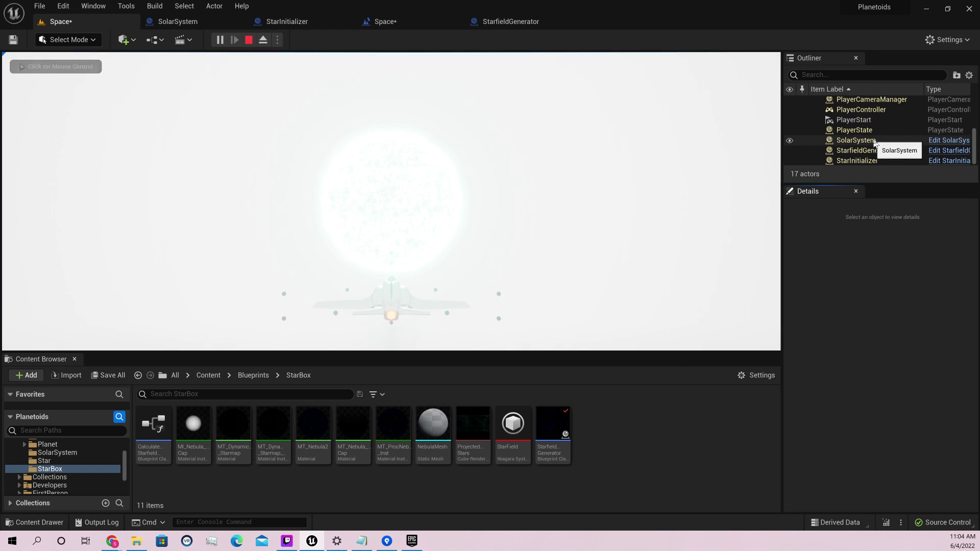
scroll(873, 143, "up", 5)
left_click(898, 156)
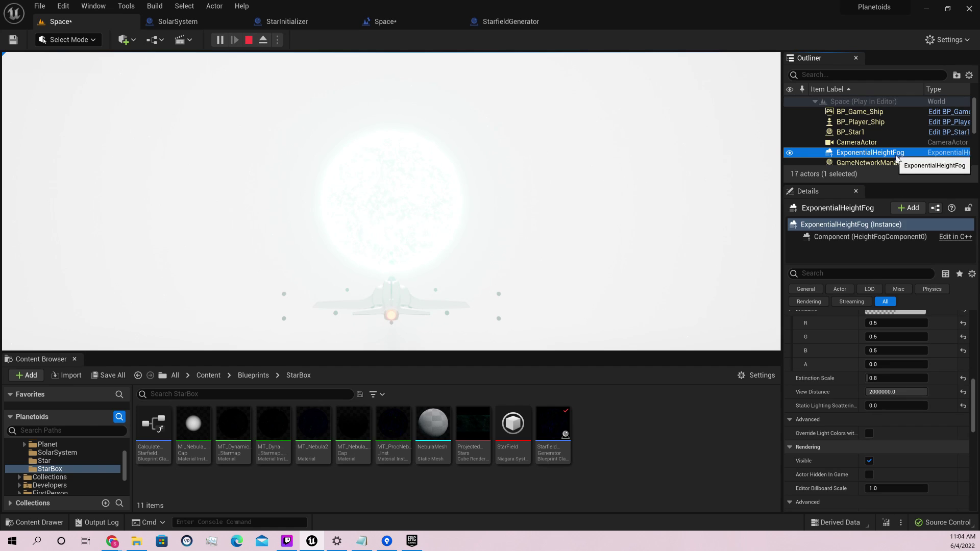
left_click(879, 378)
type("0.404")
key("Return")
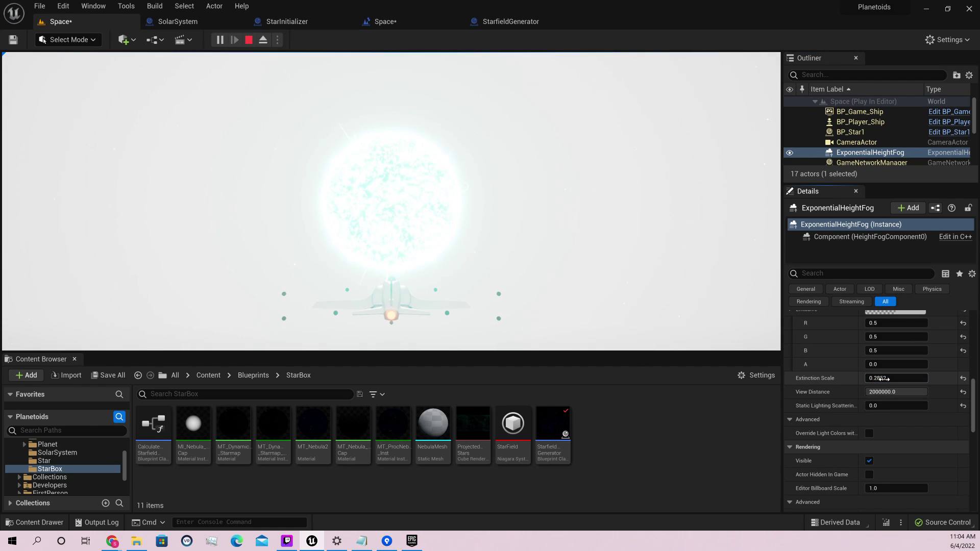
Try Extinction Scale 0.5, 0.1 and 0.05 during play, then stop the session.
type("0.5")
key("Return")
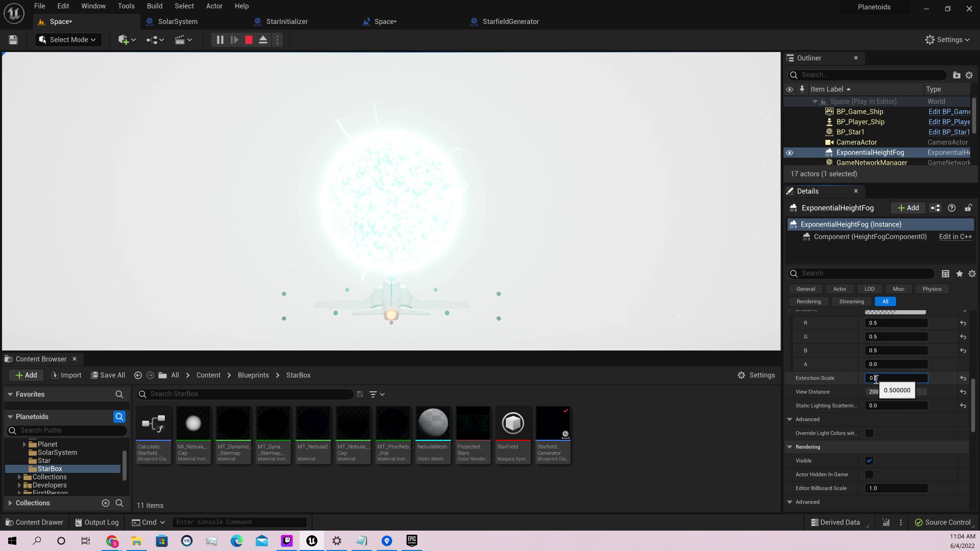
type("1")
key("Return")
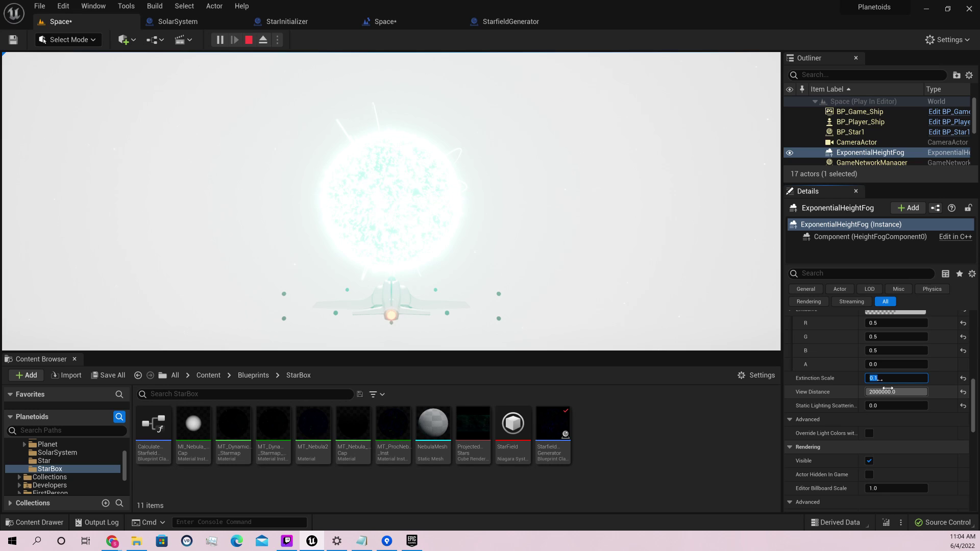
type(".2")
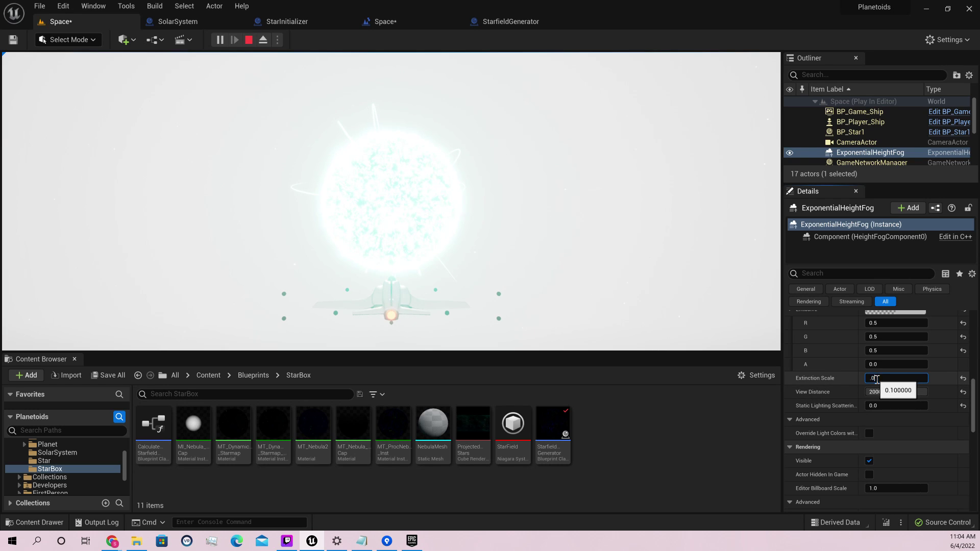
key("Return")
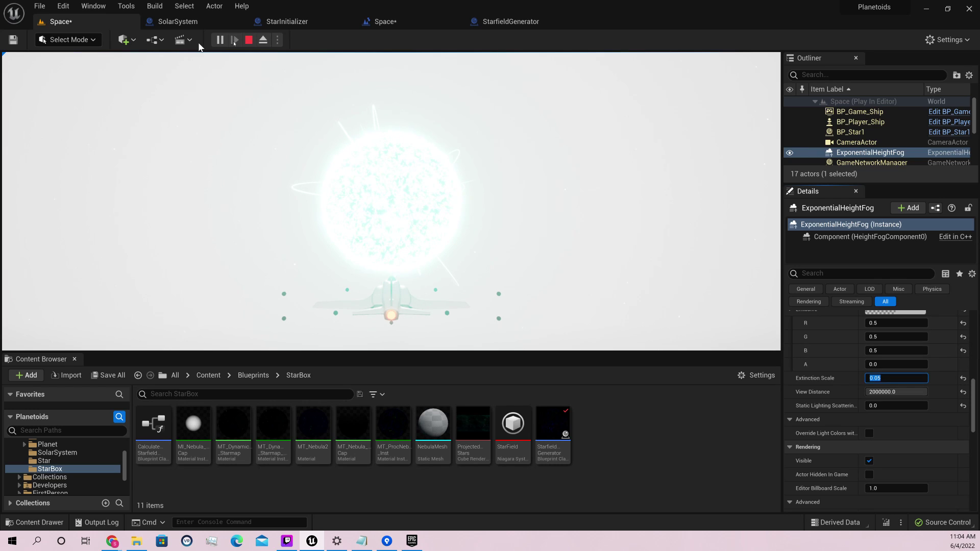
left_click(247, 40)
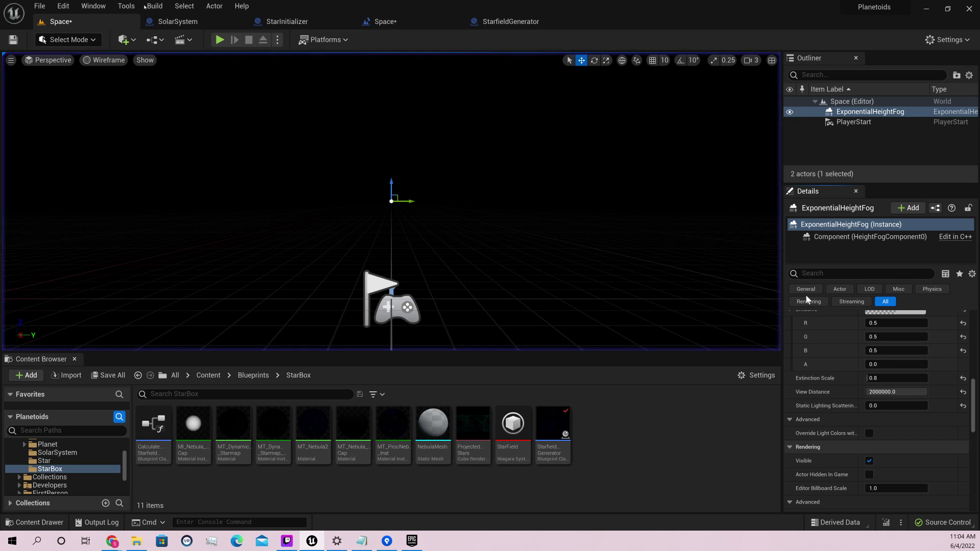
Play-test the level briefly, then set the fog's Extinction Scale to 0.05.
left_click(219, 41)
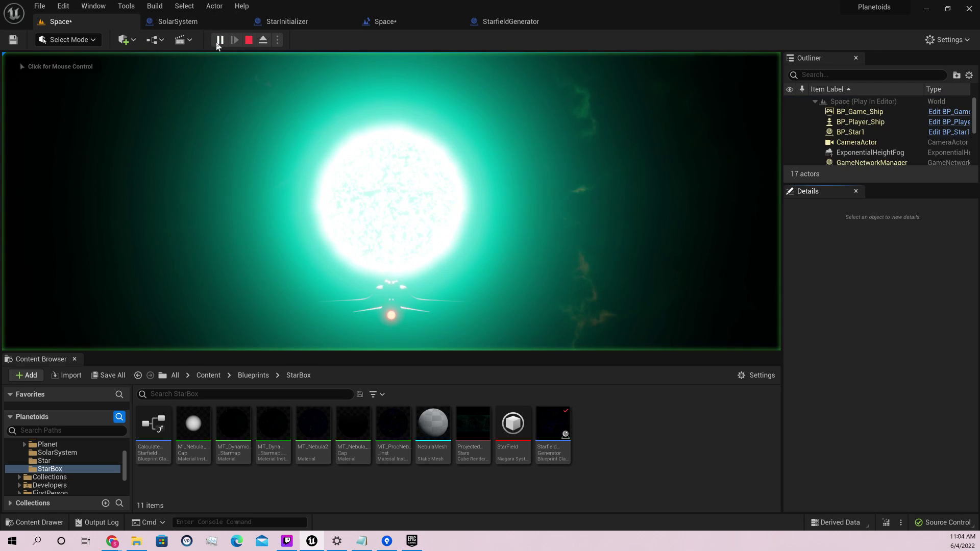
left_click(599, 218)
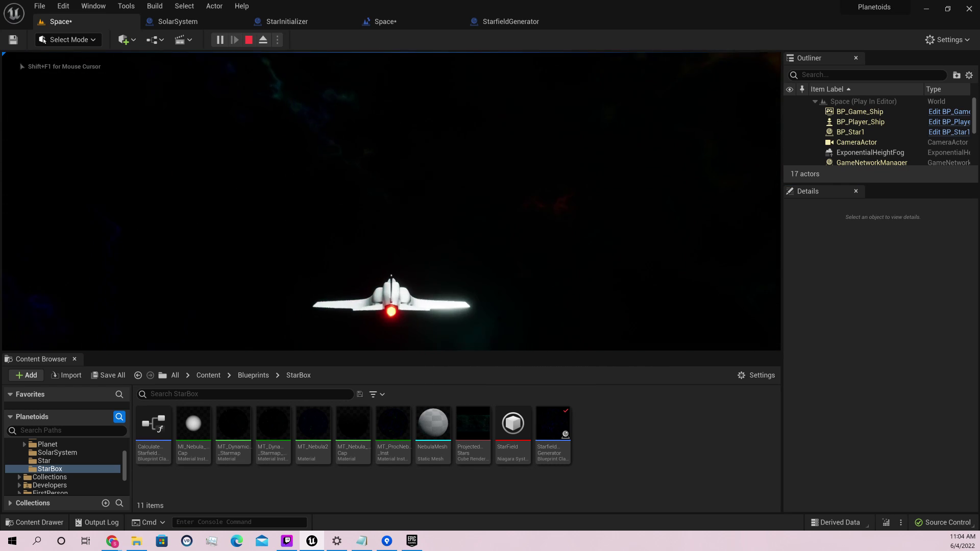
key("Escape")
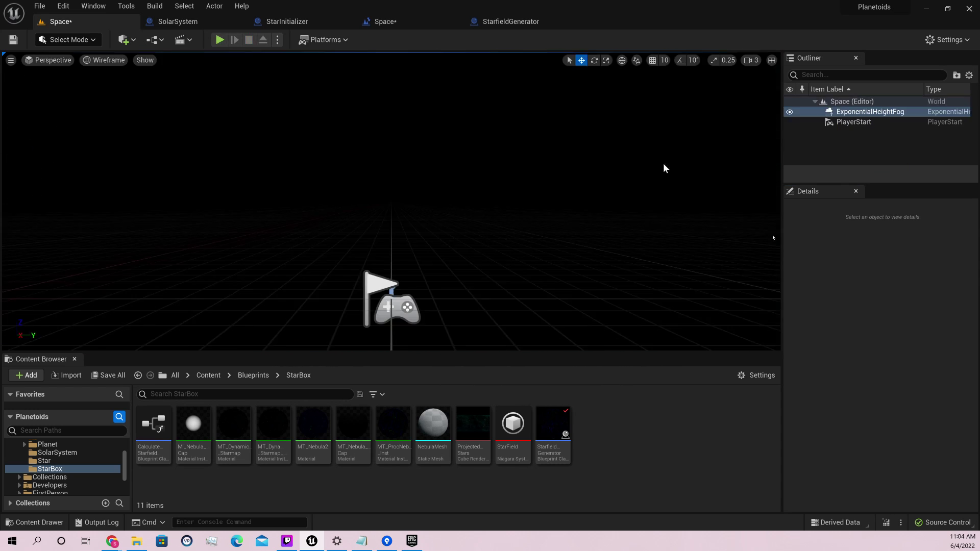
left_click(886, 378)
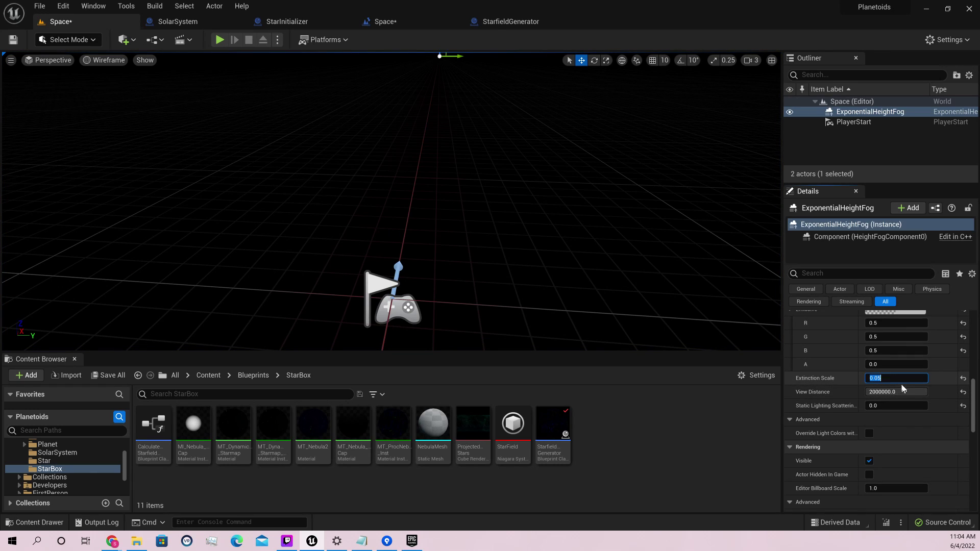
key("Return")
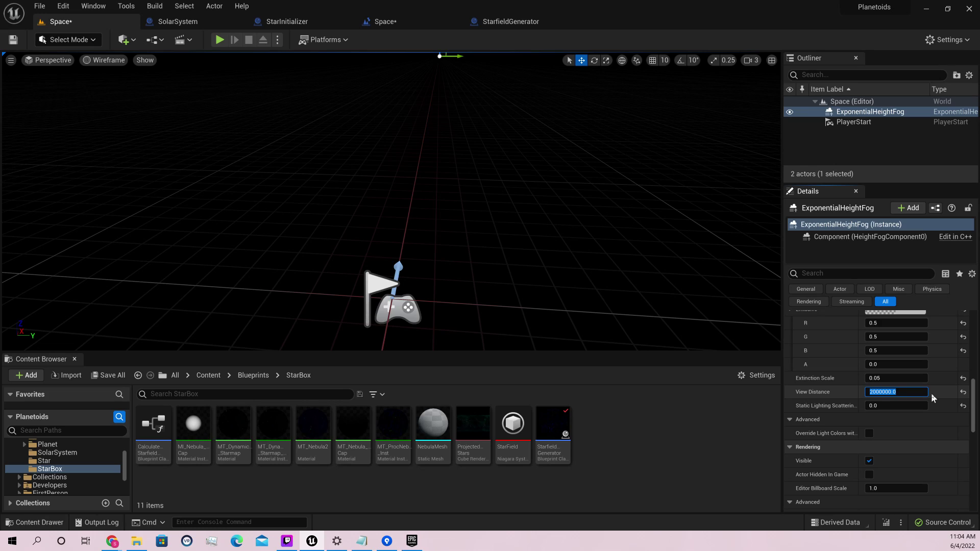
Set Scattering Distribution to 0.1, deselect the fog, and play-test the level.
scroll(937, 351, "up", 3)
scroll(939, 354, "up", 4)
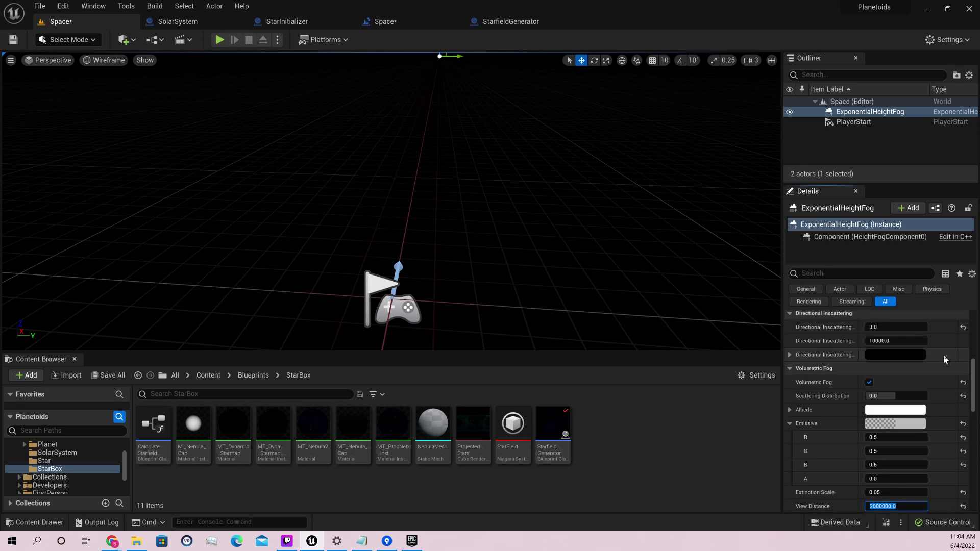
scroll(943, 354, "down", 3)
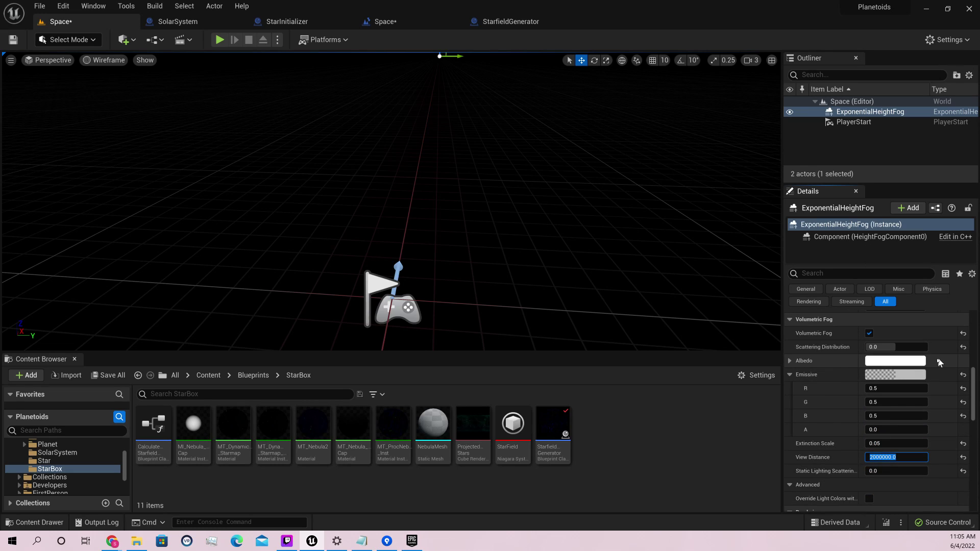
left_click(896, 346)
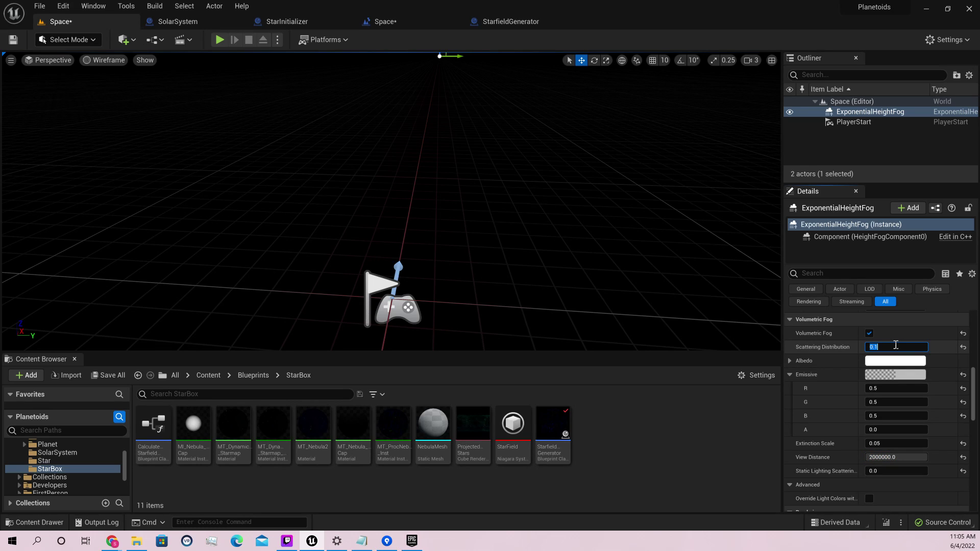
key("Return")
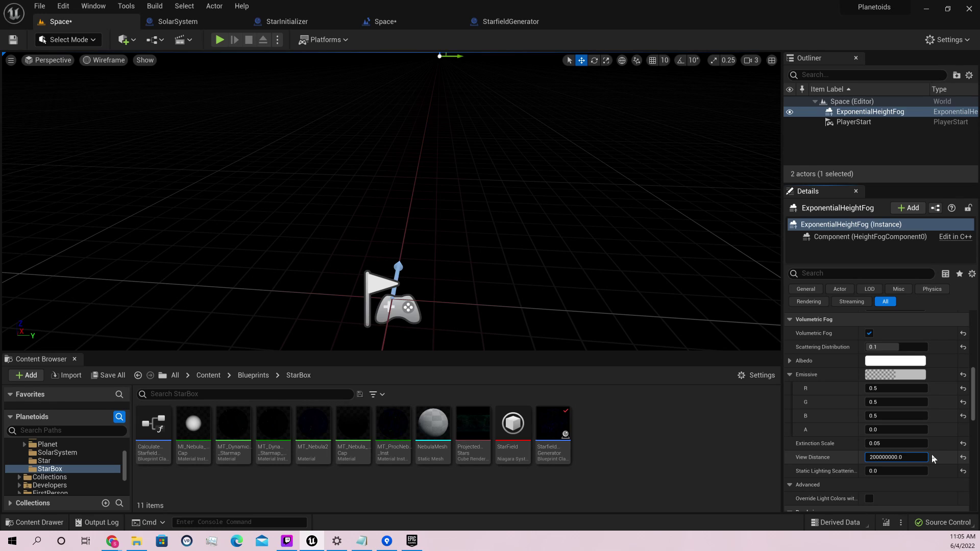
left_click(644, 265)
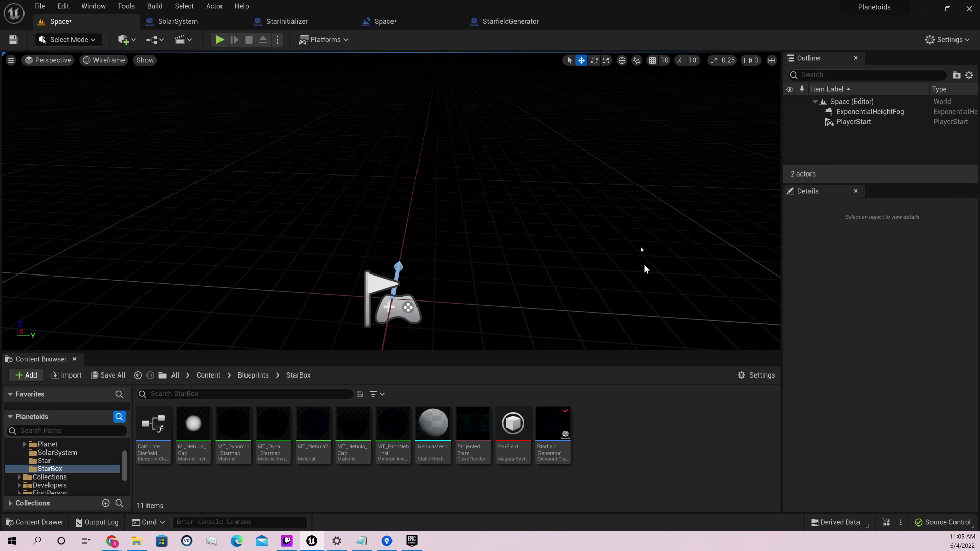
left_click(217, 40)
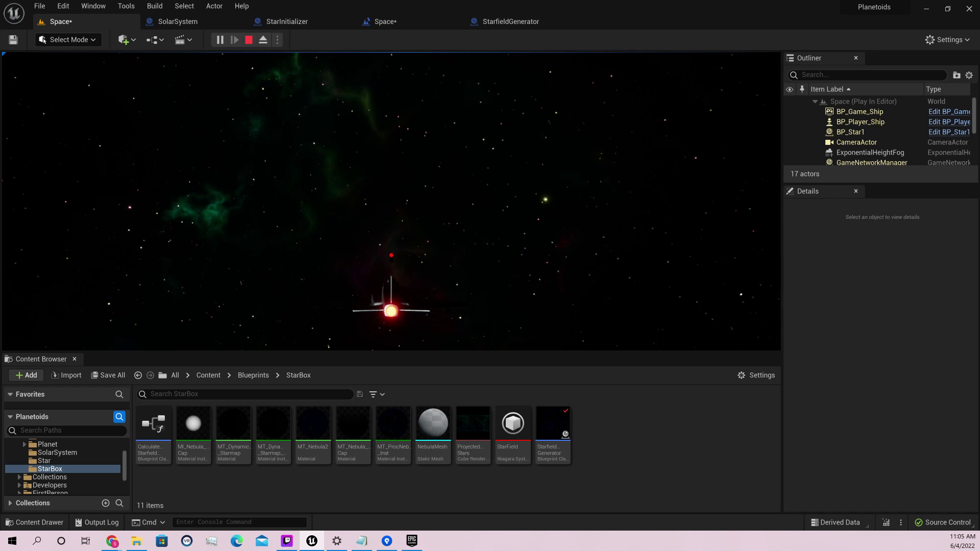
key("Escape")
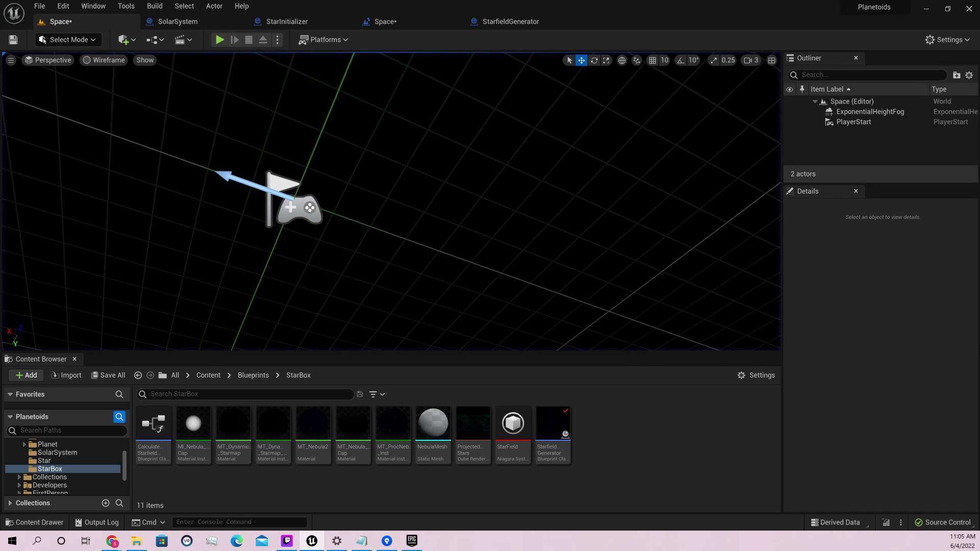
Set the fog's Extinction Scale to 0.1 and play-test the level.
left_click(874, 111)
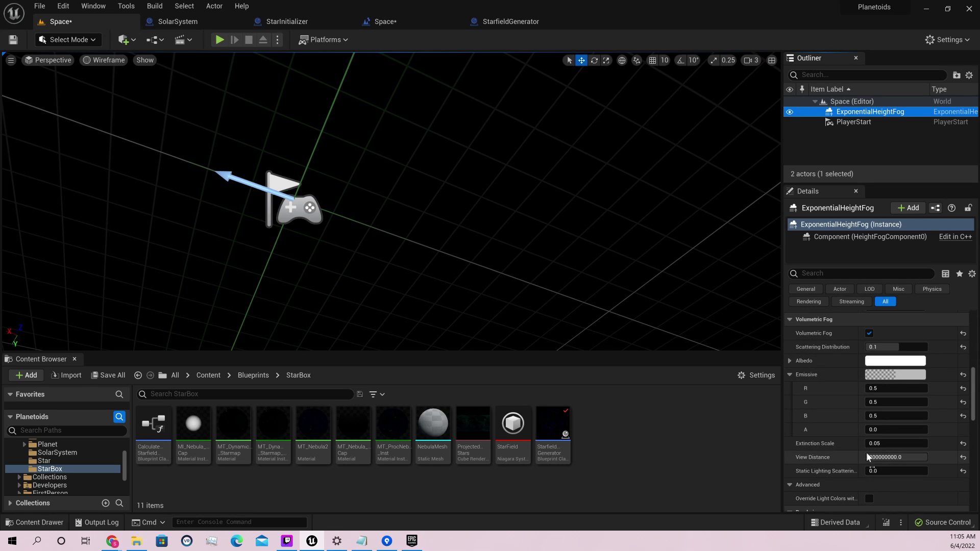
left_click(887, 443)
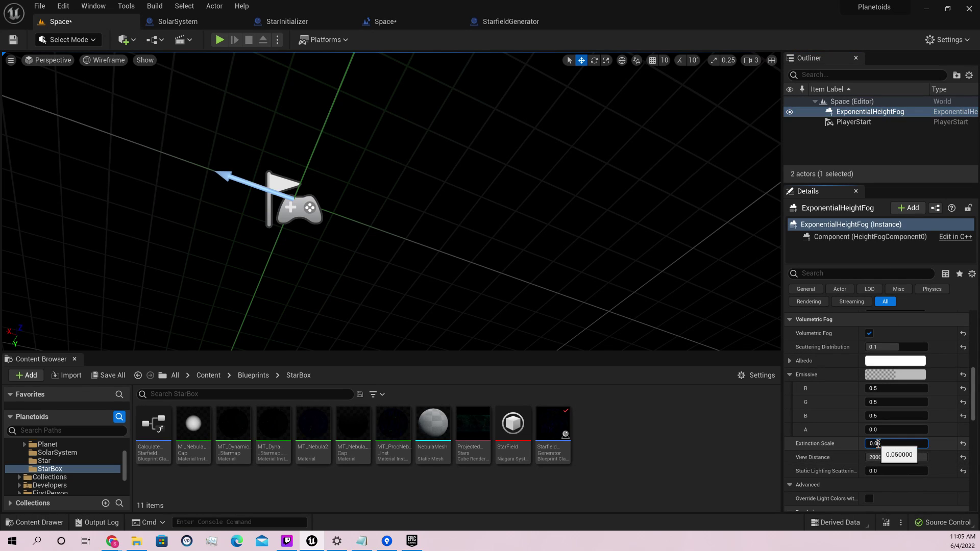
left_click(551, 275)
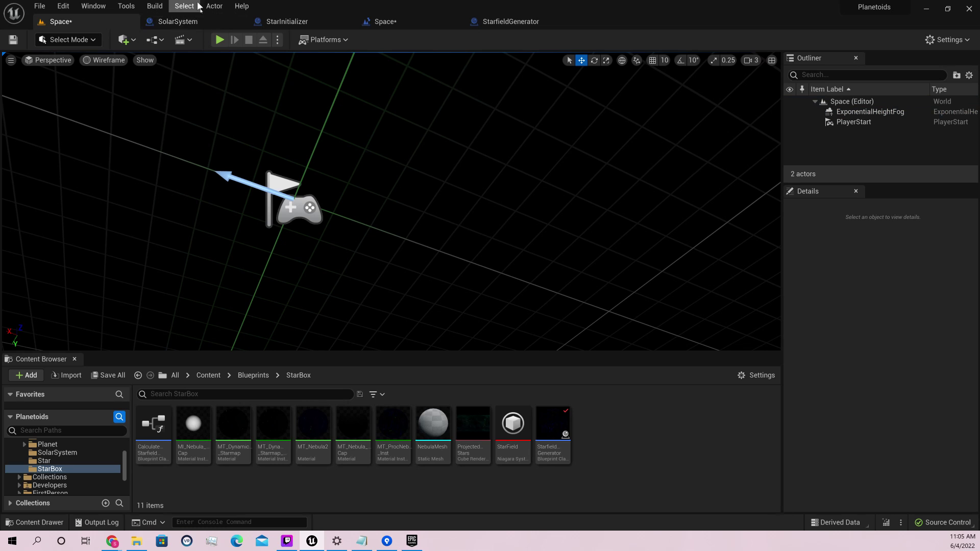
left_click(219, 40)
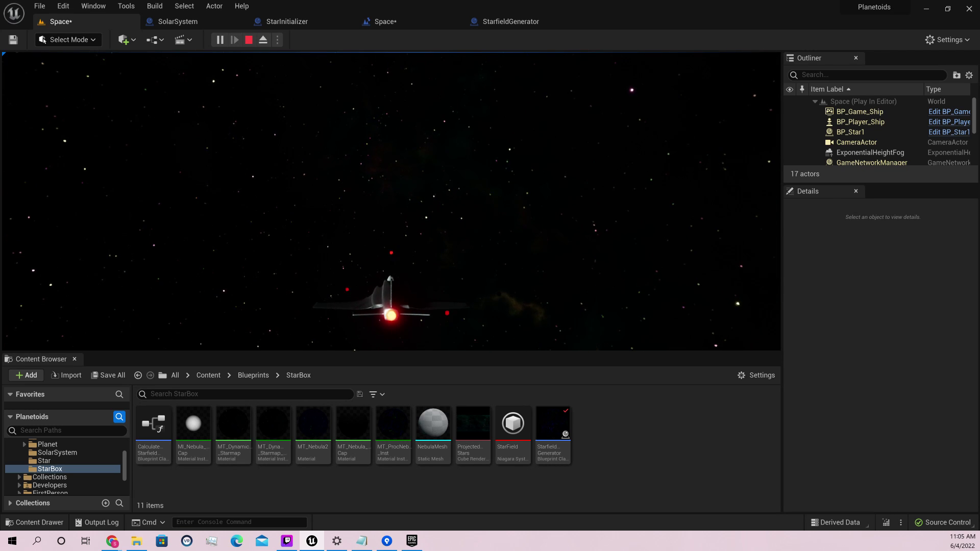
key("Escape")
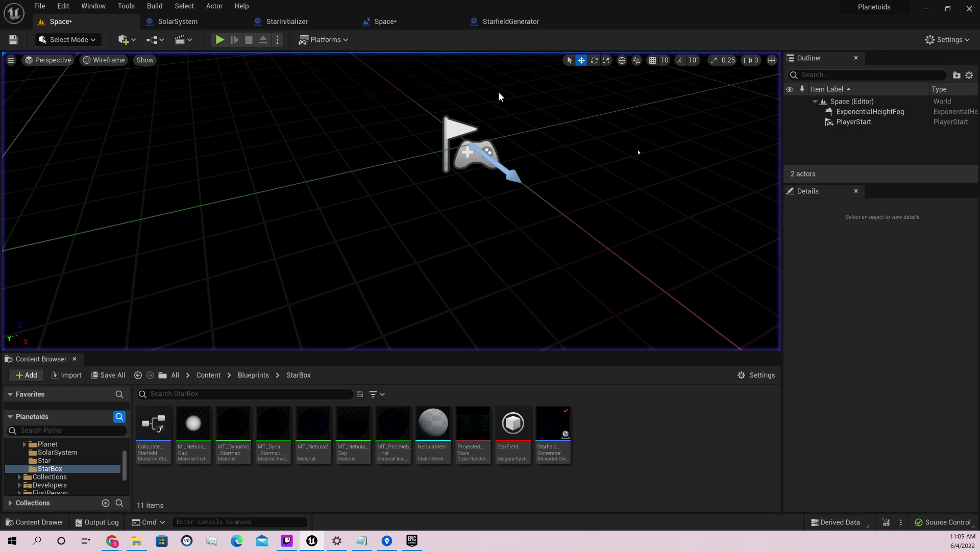
Keep the fog Albedo white and reset Static Lighting Scattering to 0.
left_click(850, 114)
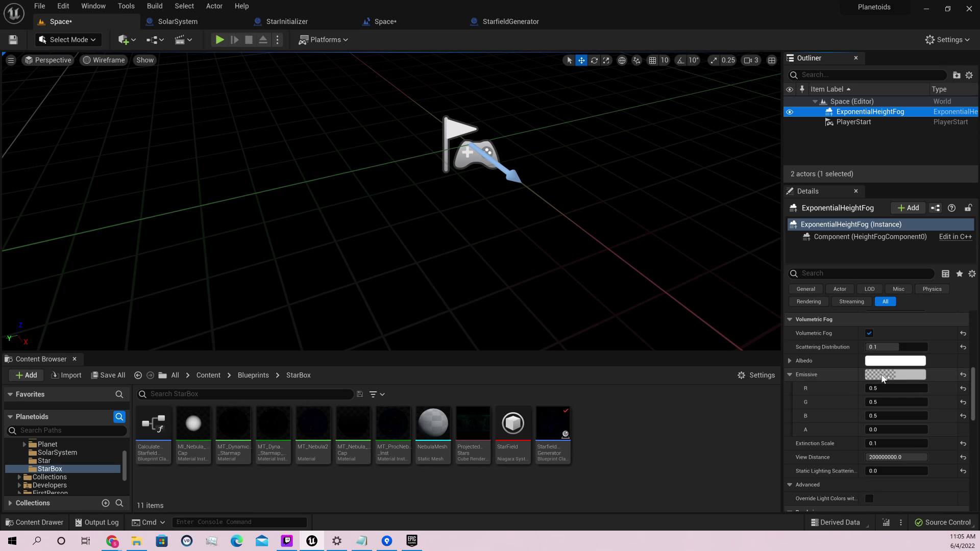
left_click(878, 362)
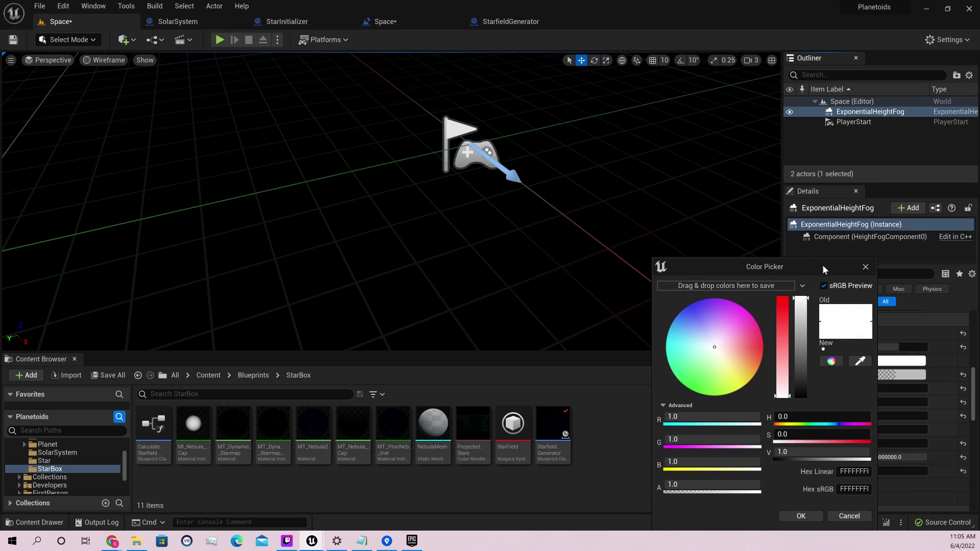
left_click(815, 517)
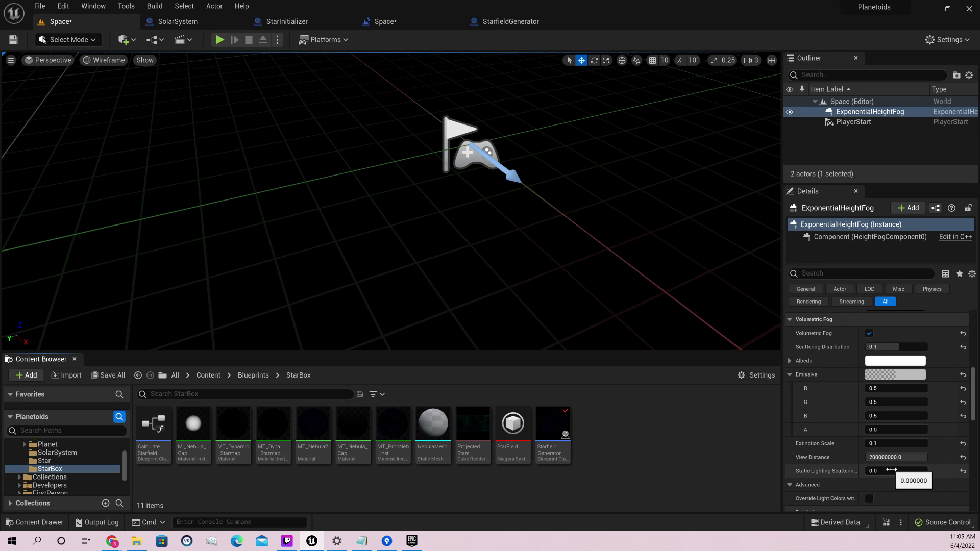
left_click(882, 469)
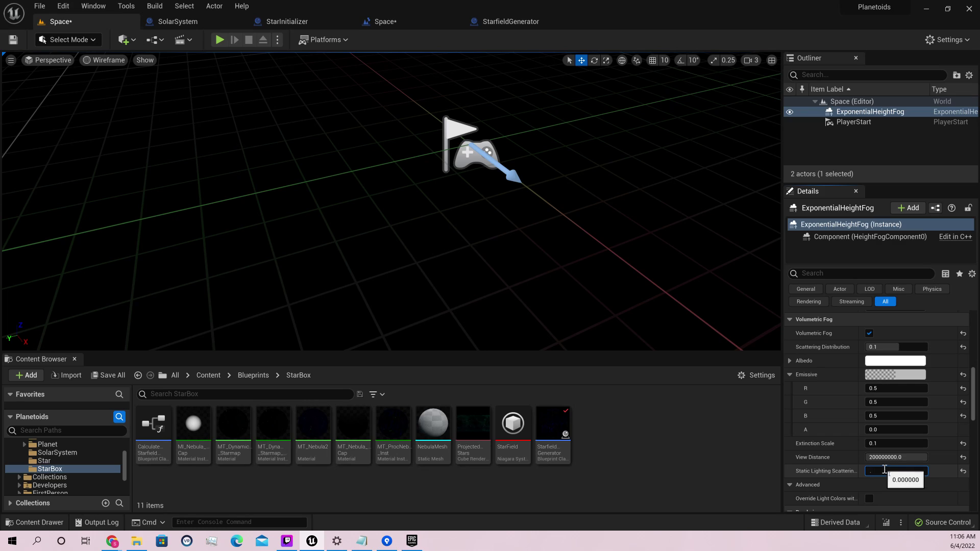
key("BackSpace")
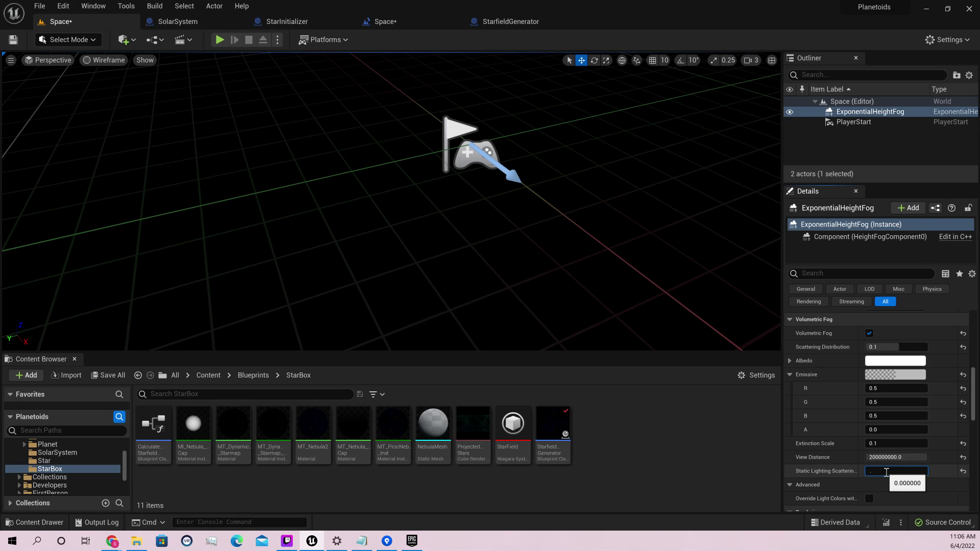
type("0")
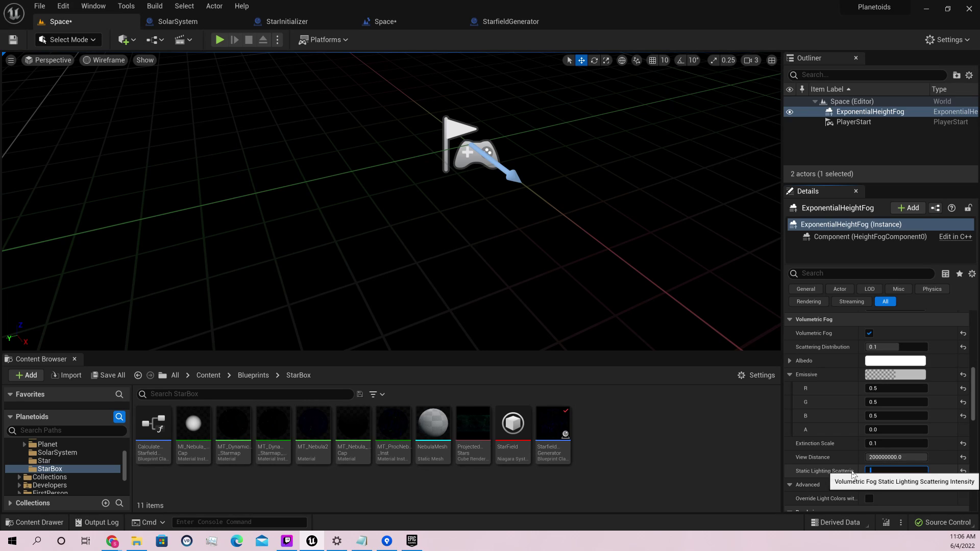
Raise Scattering Distribution to 0.5 and play-test to check the star.
scroll(953, 382, "up", 3)
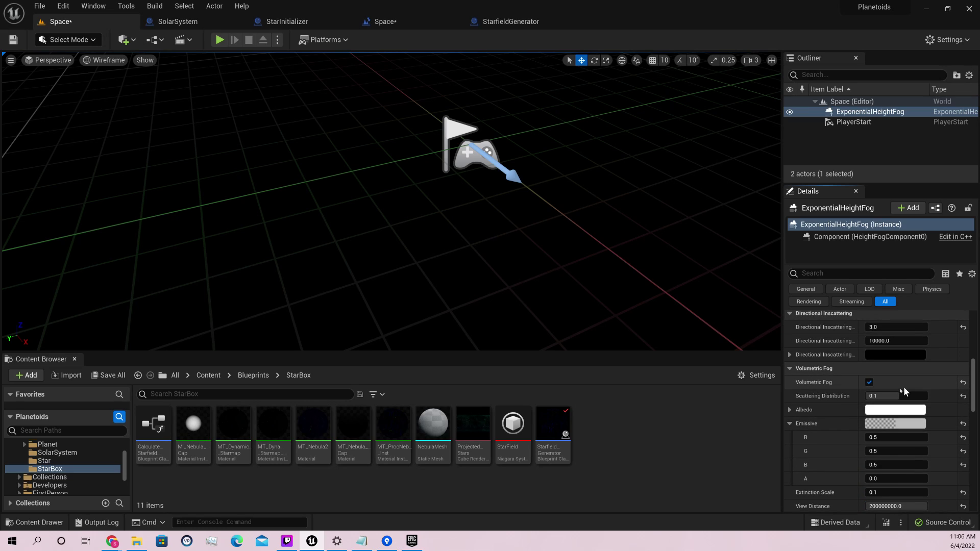
left_click(892, 393)
key("Return")
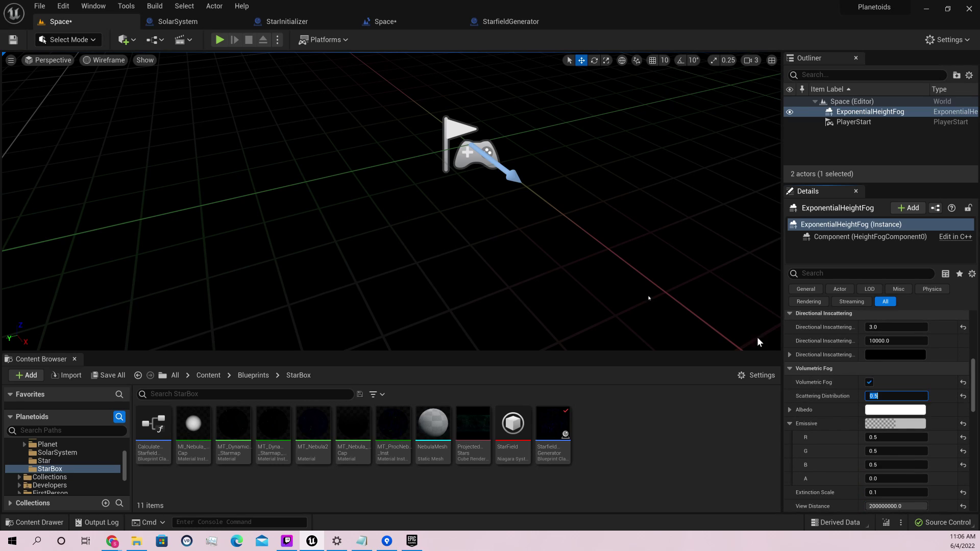
left_click(220, 40)
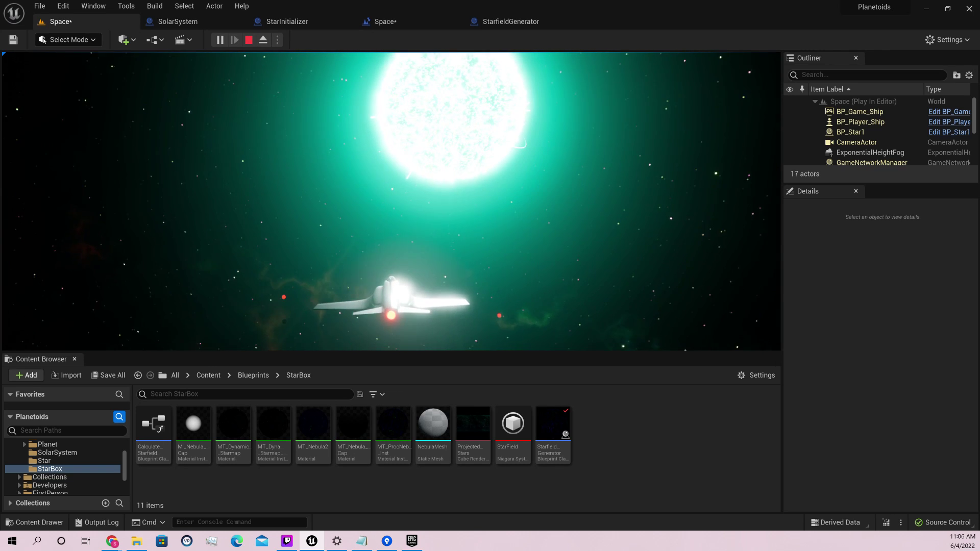
key("Escape")
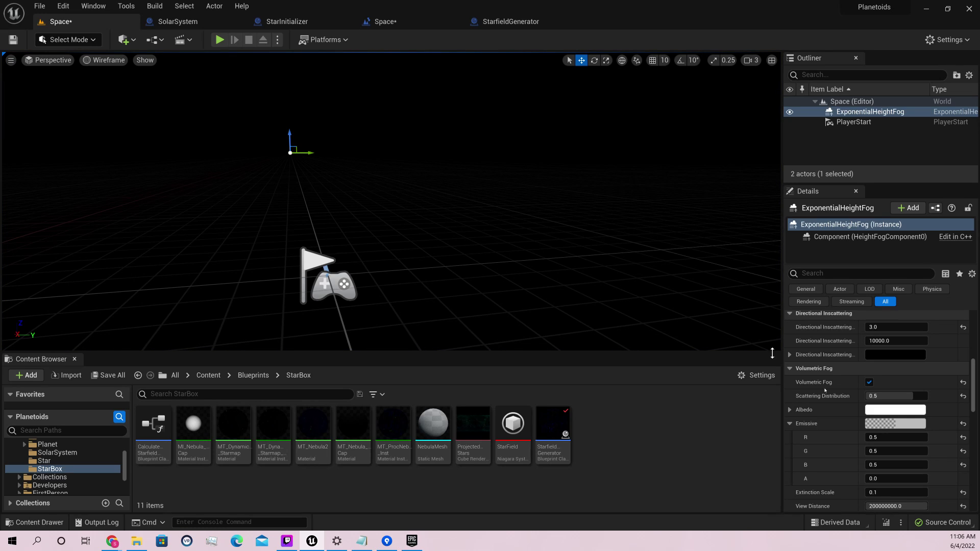
Set the fog's Extinction Scale to 0.2 and play-test with Alt+P.
scroll(891, 428, "down", 3)
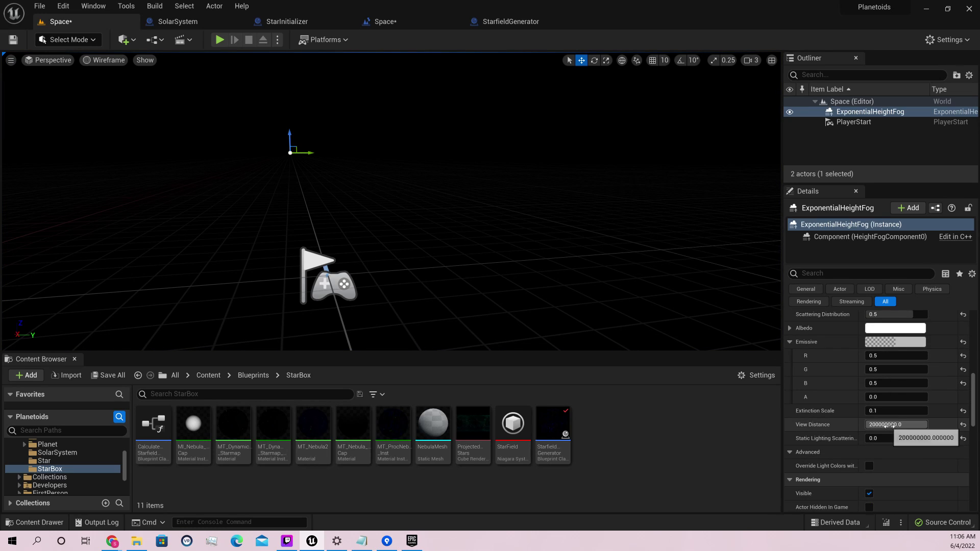
left_click(881, 412)
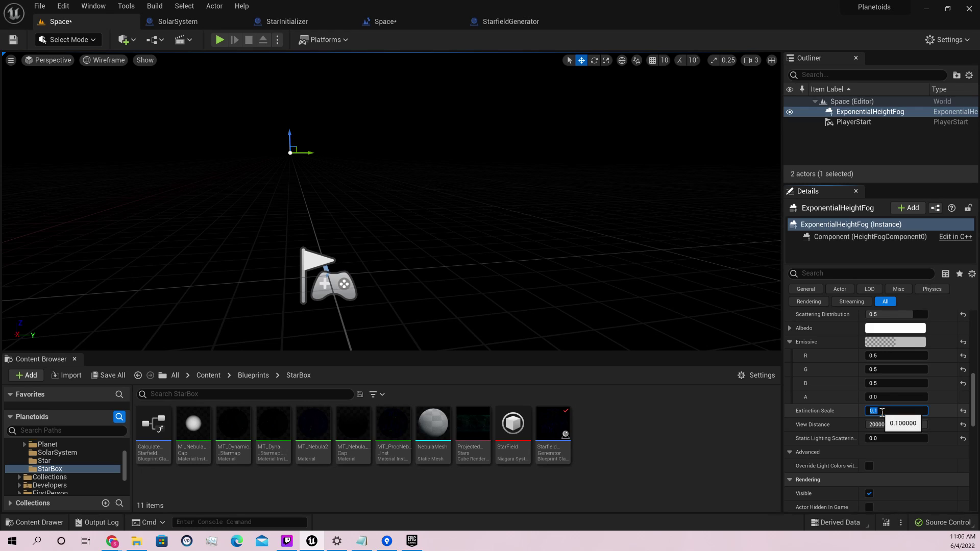
left_click(876, 410)
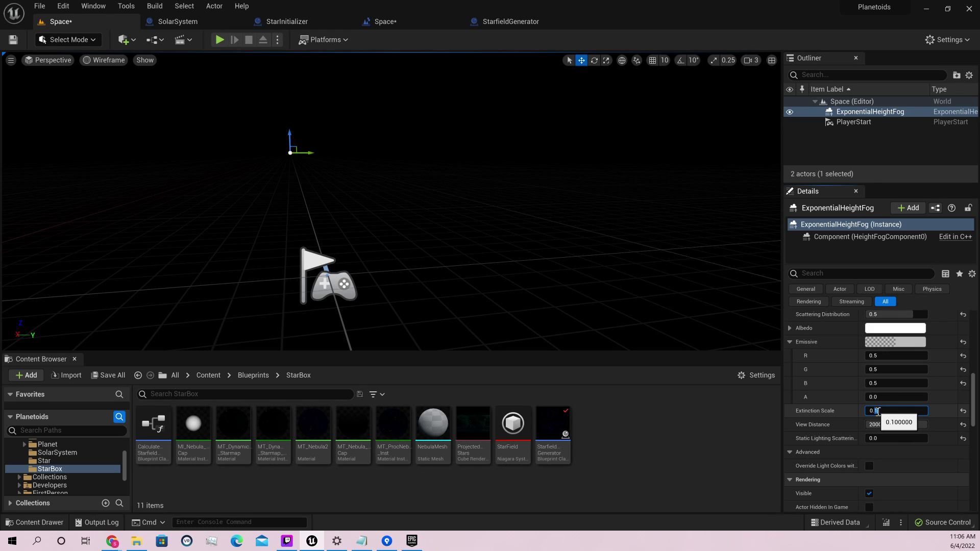
left_click(422, 221)
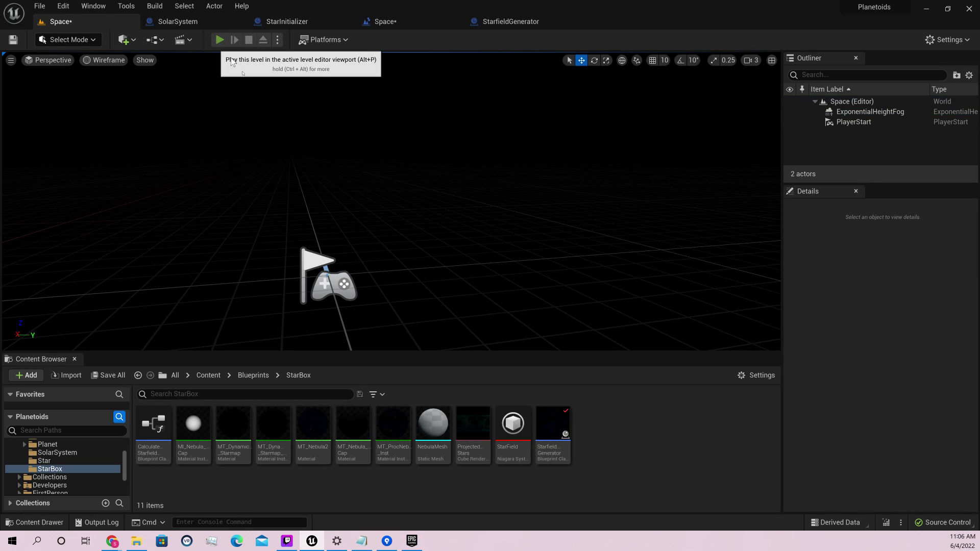
key("alt+p")
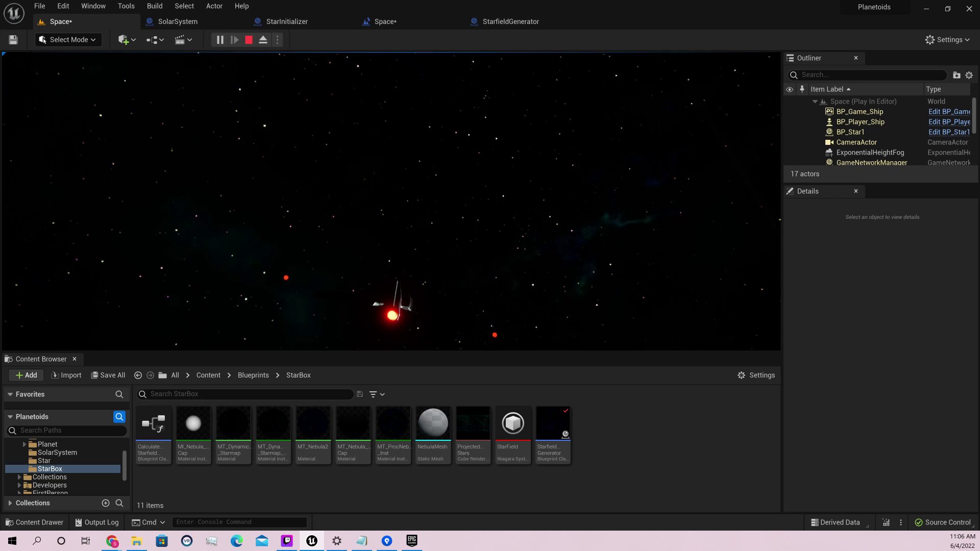
key("Escape")
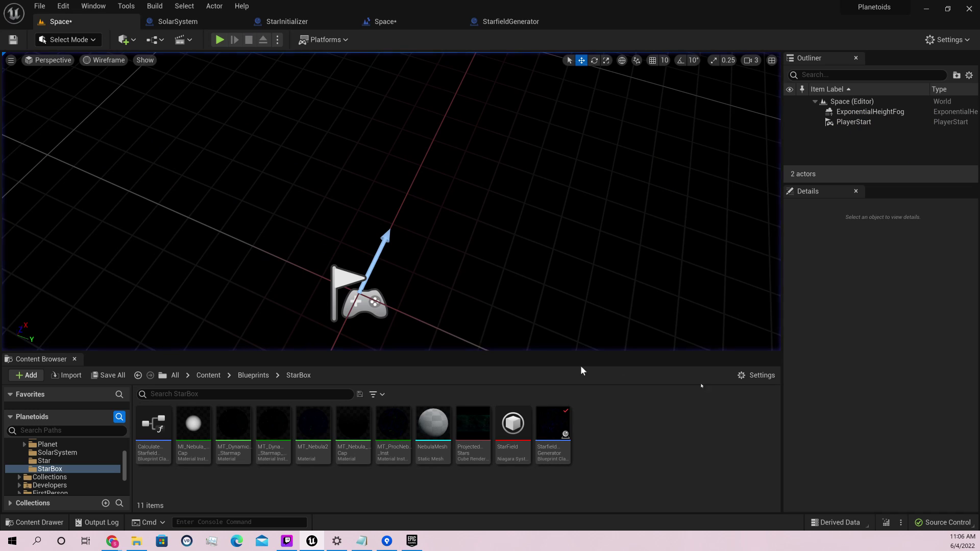
Reselect the fog, raise Scattering Distribution to 1.0, and play-test again.
left_click(868, 110)
left_click(888, 314)
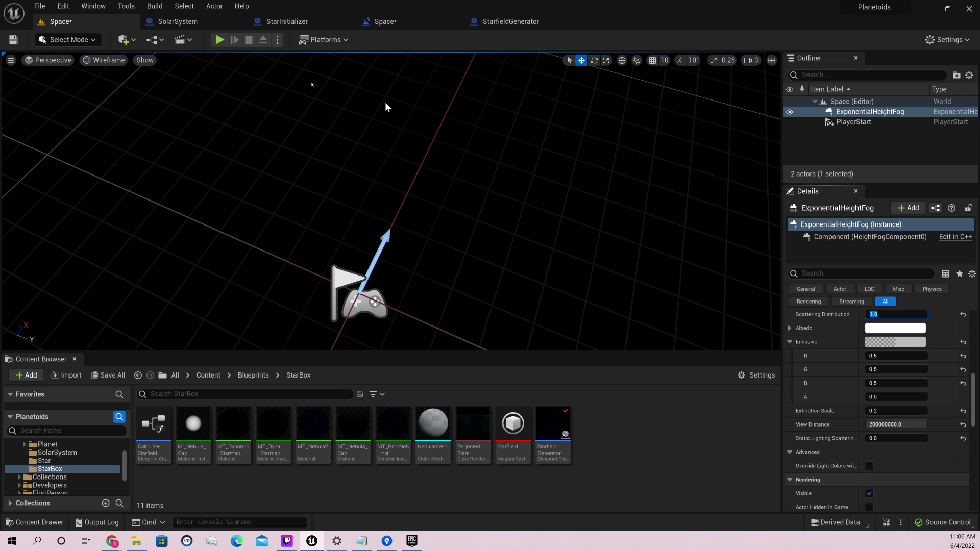
left_click(220, 40)
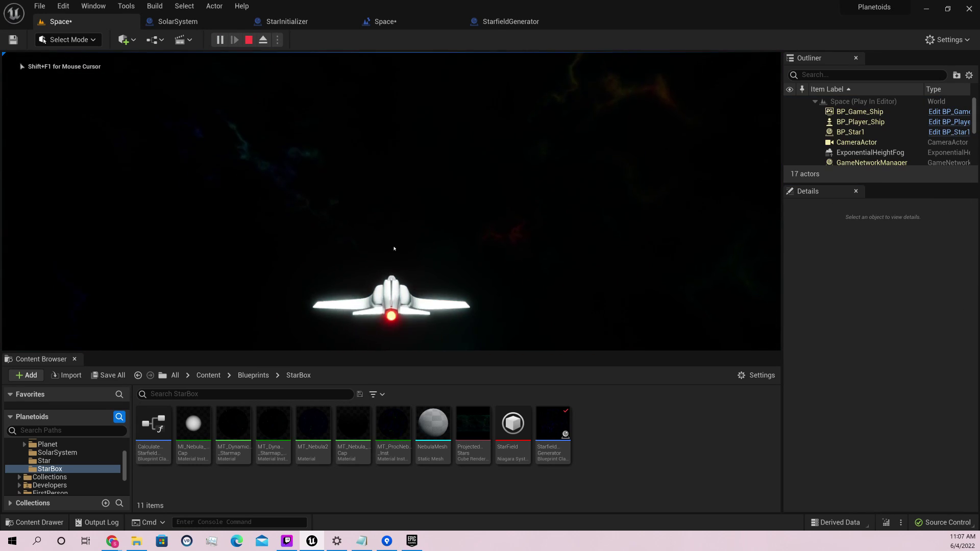
key("Escape")
scroll(831, 324, "up", 2)
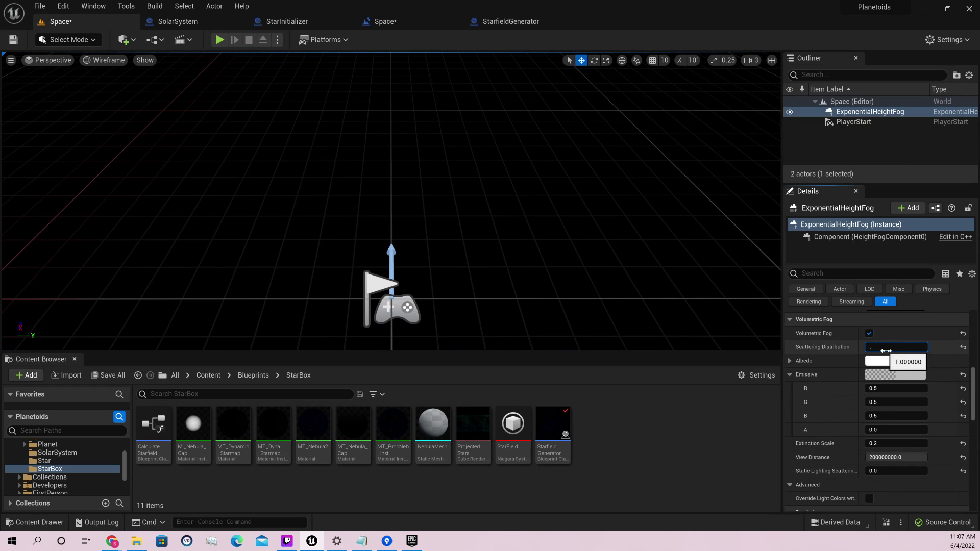
Set Scattering Distribution 0.5 and Extinction Scale 0.8, then play-test.
scroll(887, 351, "up", 3)
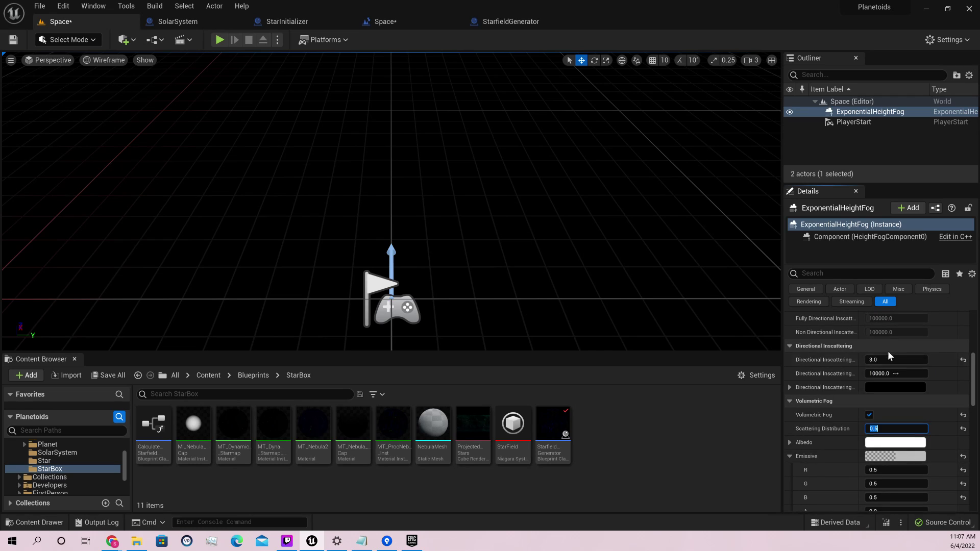
scroll(903, 408, "down", 2)
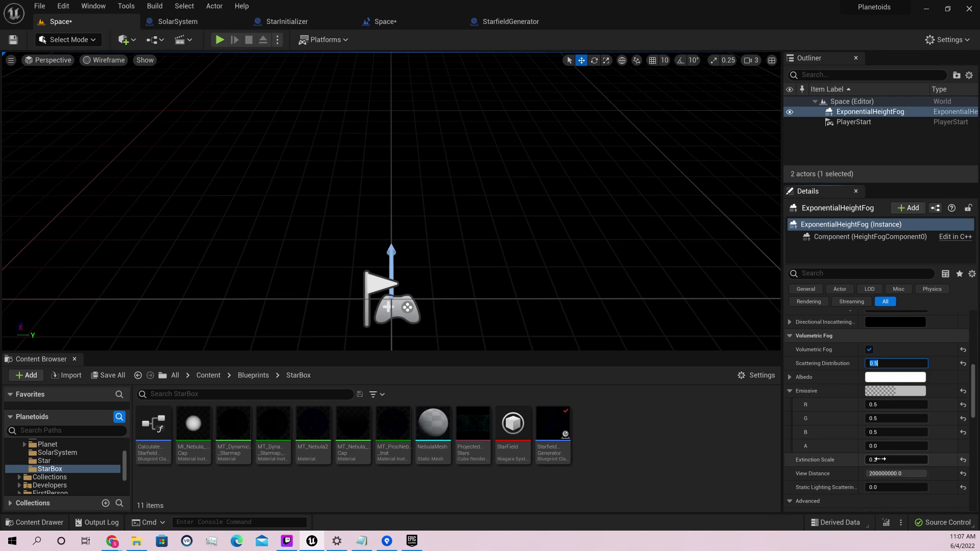
type(".8")
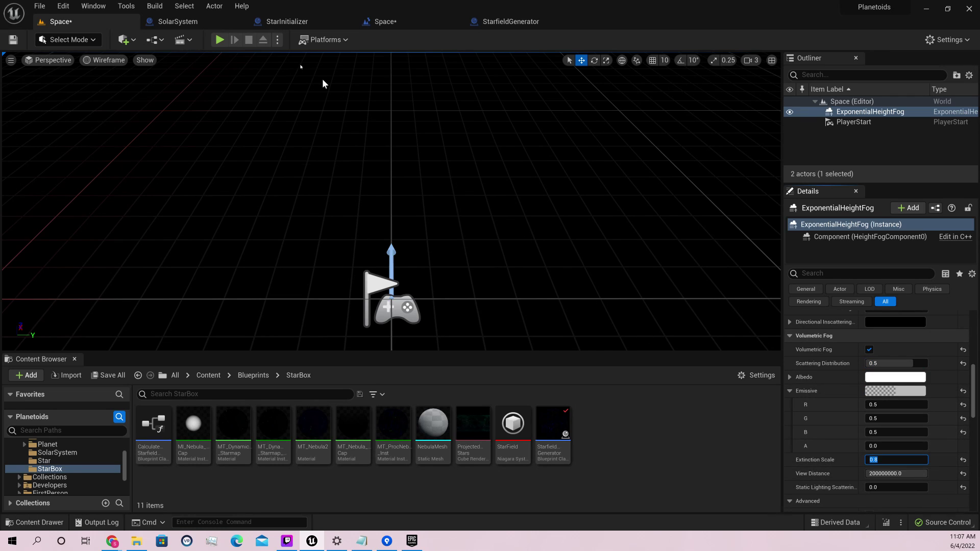
key("alt+p")
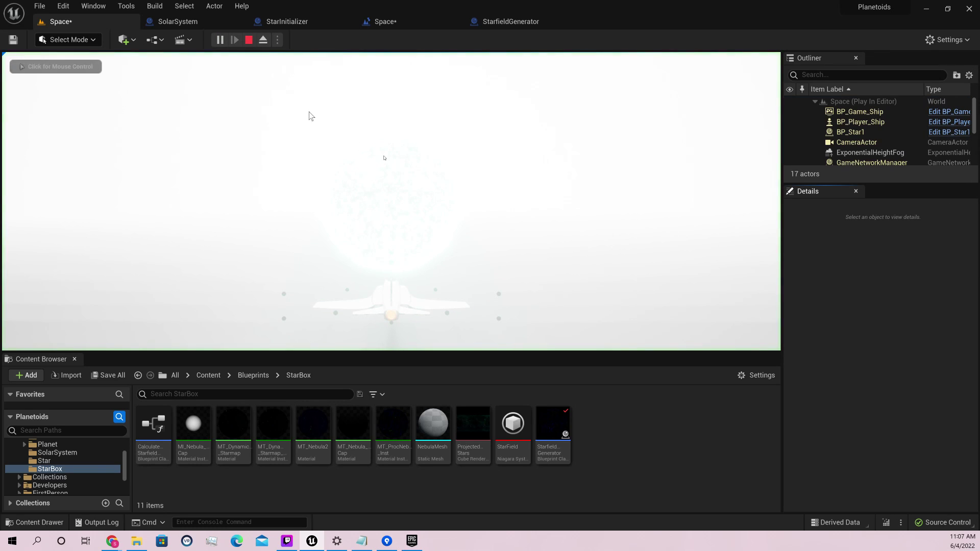
key("Escape")
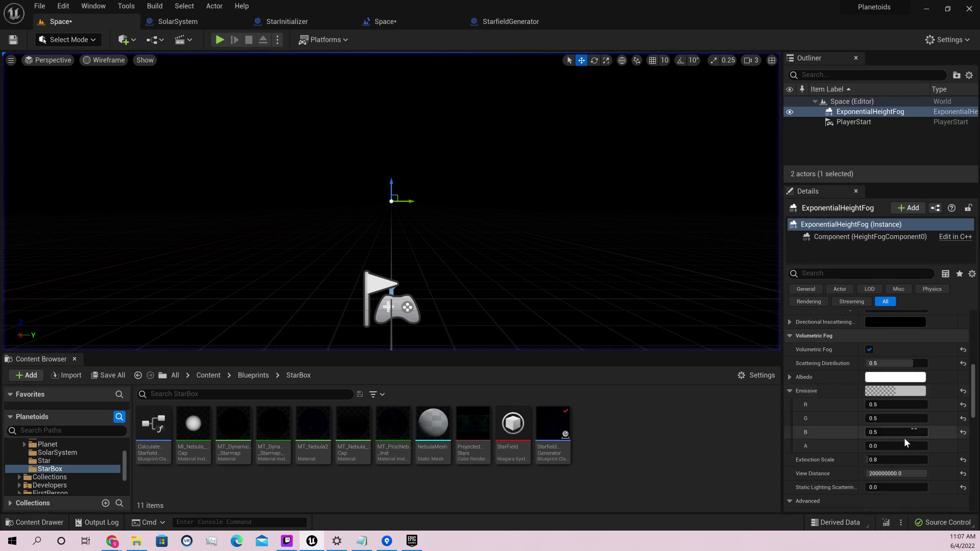
Change the fog Albedo to black and play-test the level.
left_click(916, 377)
left_click_drag(829, 298, 829, 347)
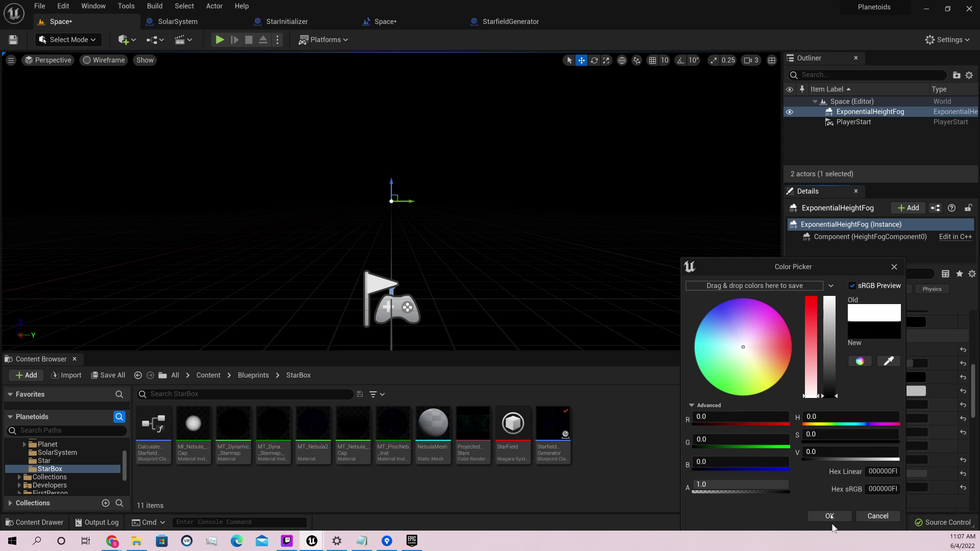
left_click(829, 515)
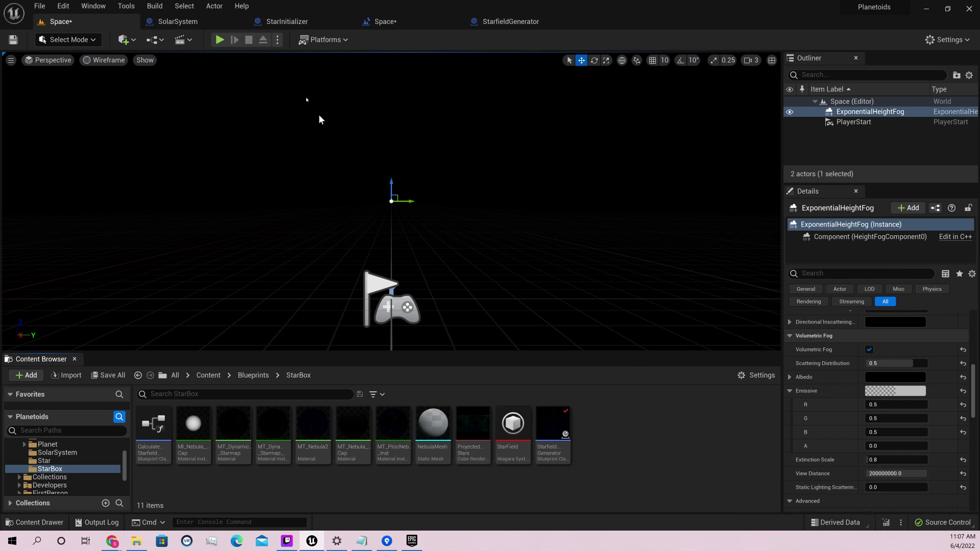
left_click(227, 45)
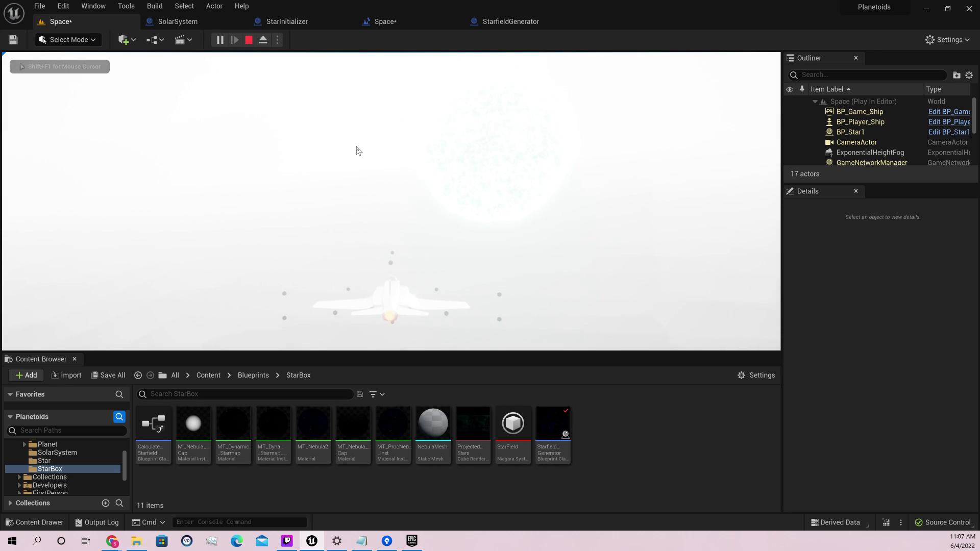
key("Escape")
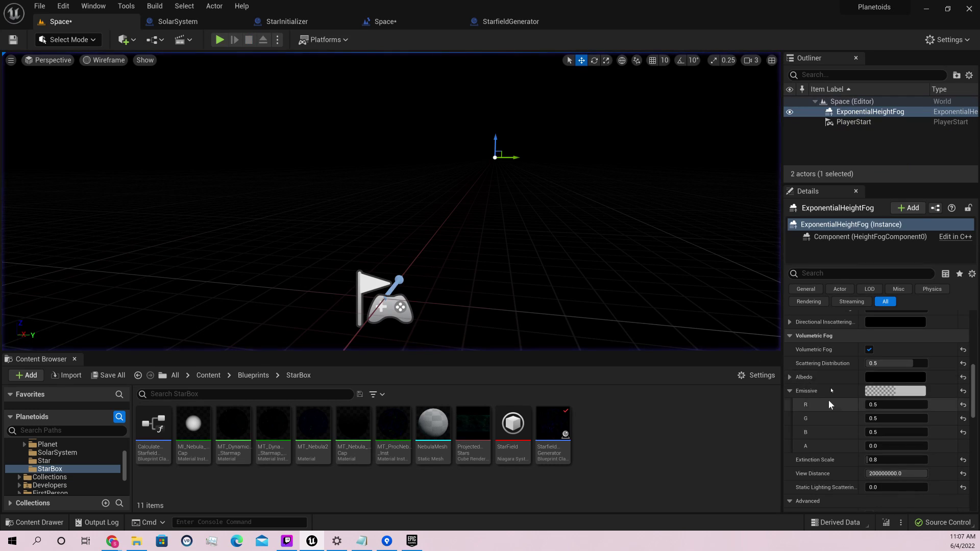
Darken the fog's Emissive colour to black and play-test.
left_click(901, 391)
left_click_drag(841, 344, 851, 493)
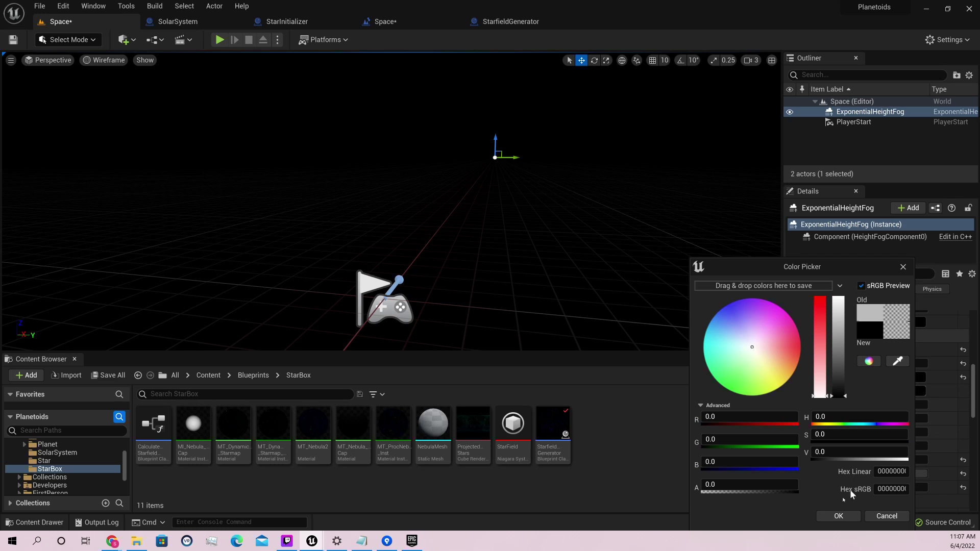
left_click(839, 516)
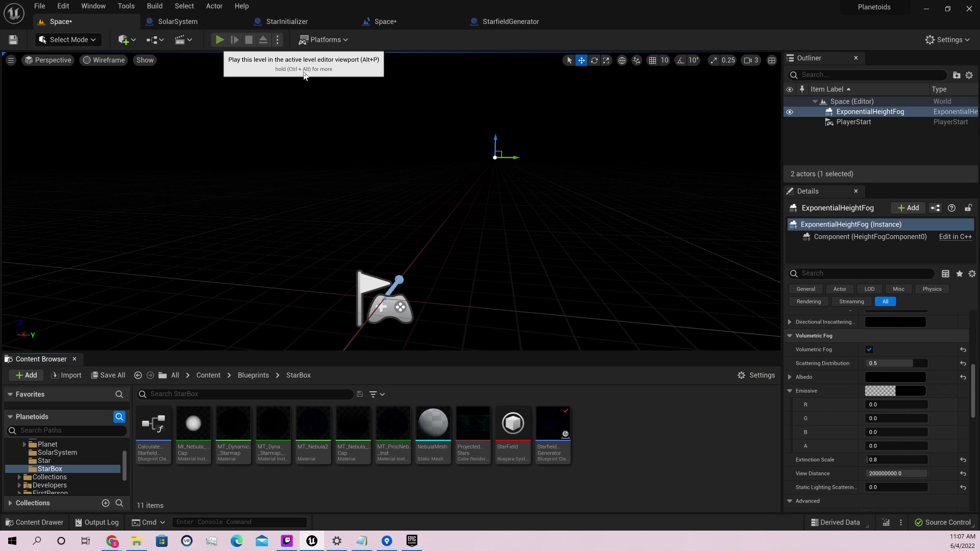
key("alt+p")
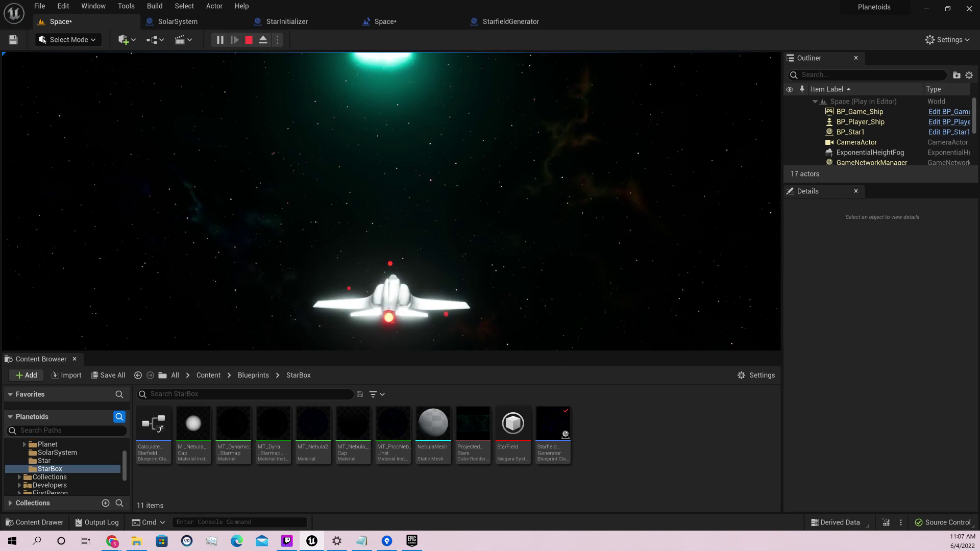
key("Escape")
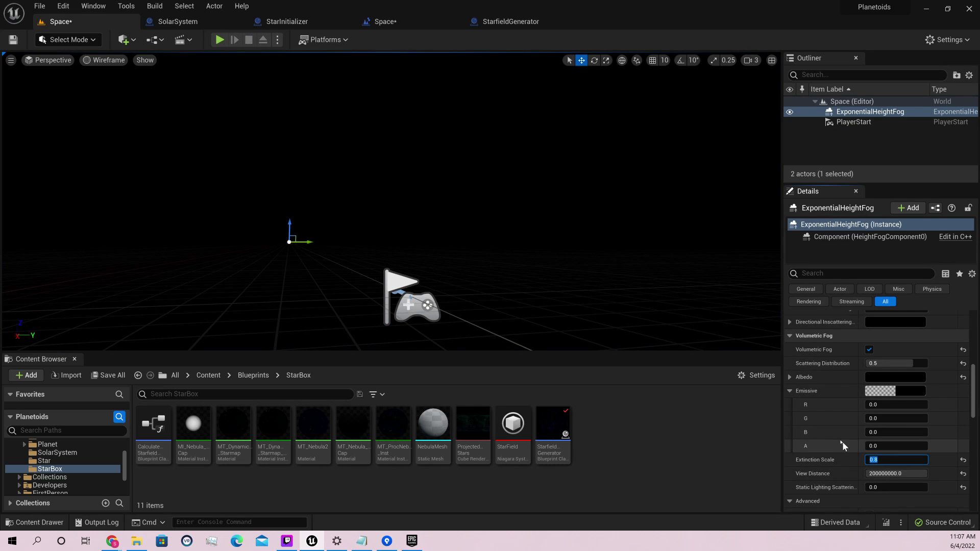
Commit Extinction Scale 0.6 and play-test the level twice.
left_click(223, 40)
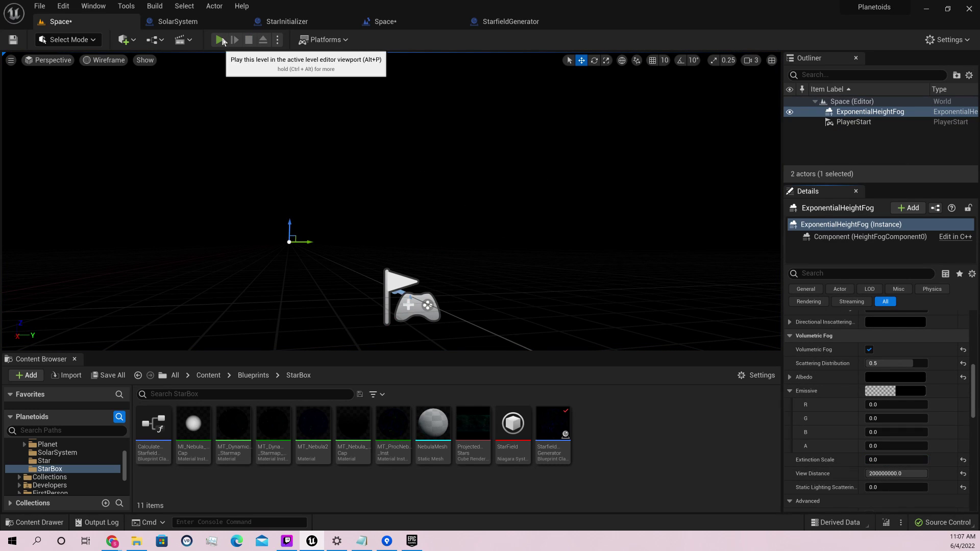
left_click(231, 49)
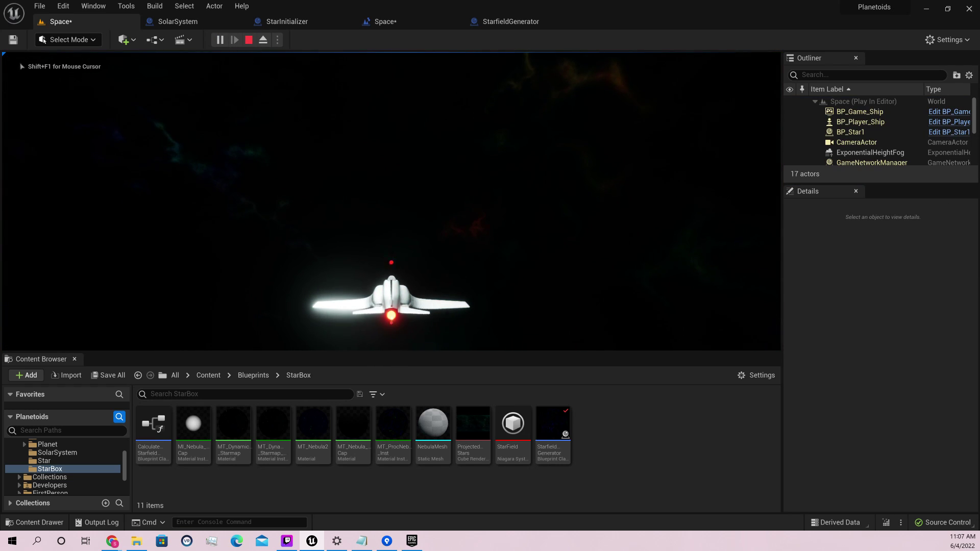
key("Escape")
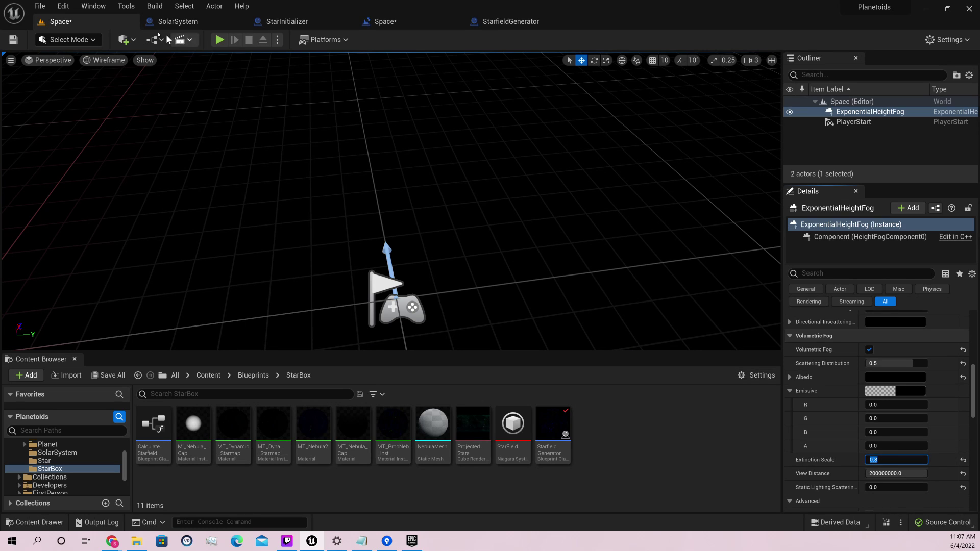
left_click(214, 42)
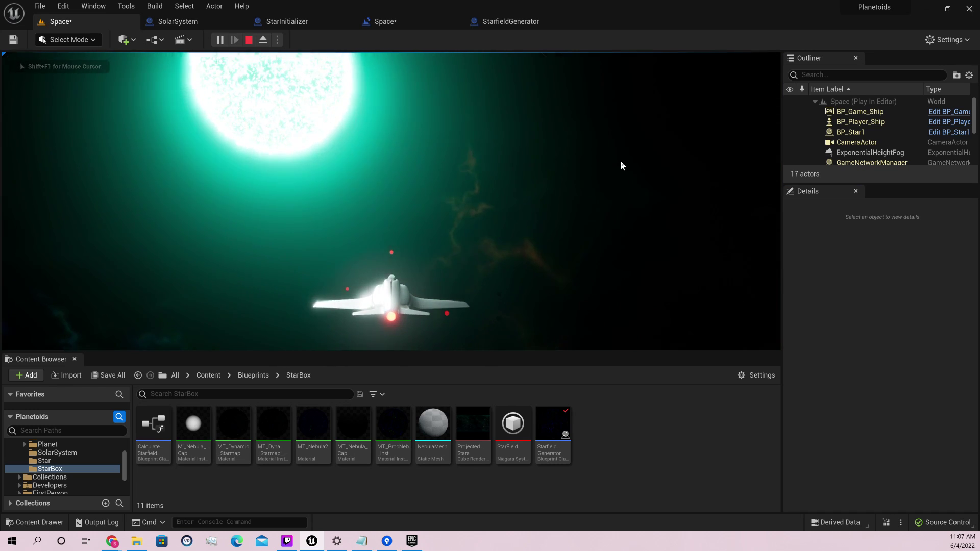
key("Escape")
Try Emissive 0.109375 in a play-test, then settle on 0.041667 grey and play again.
left_click(909, 394)
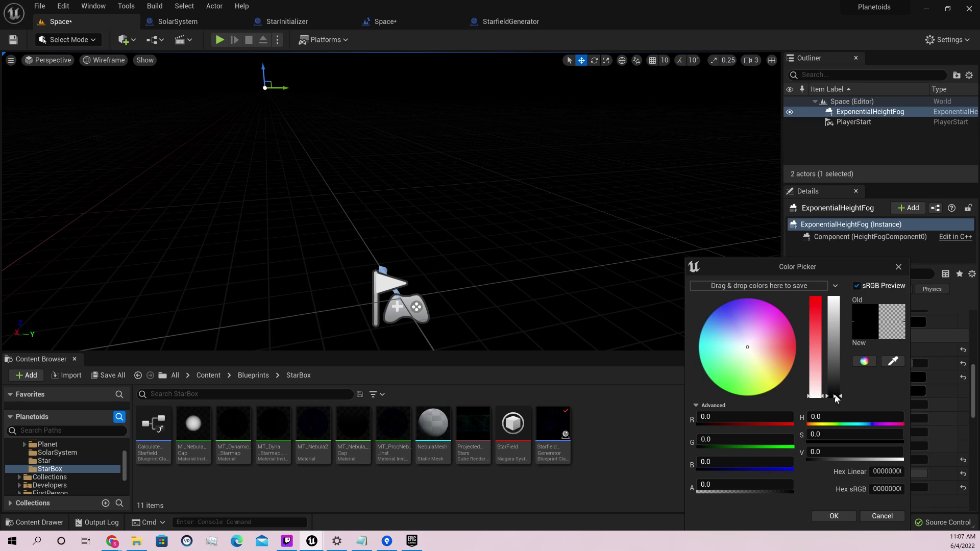
left_click_drag(833, 395, 834, 386)
left_click(841, 515)
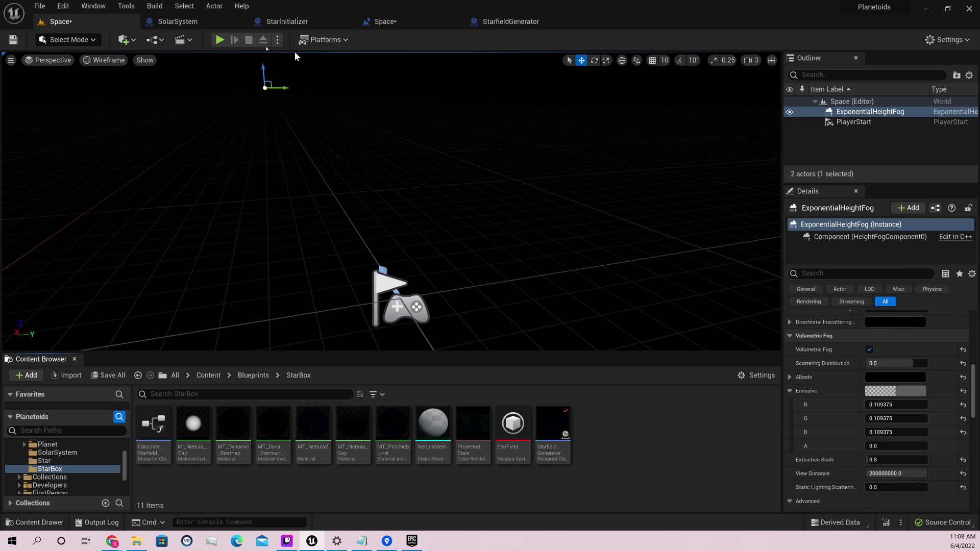
key("alt+p")
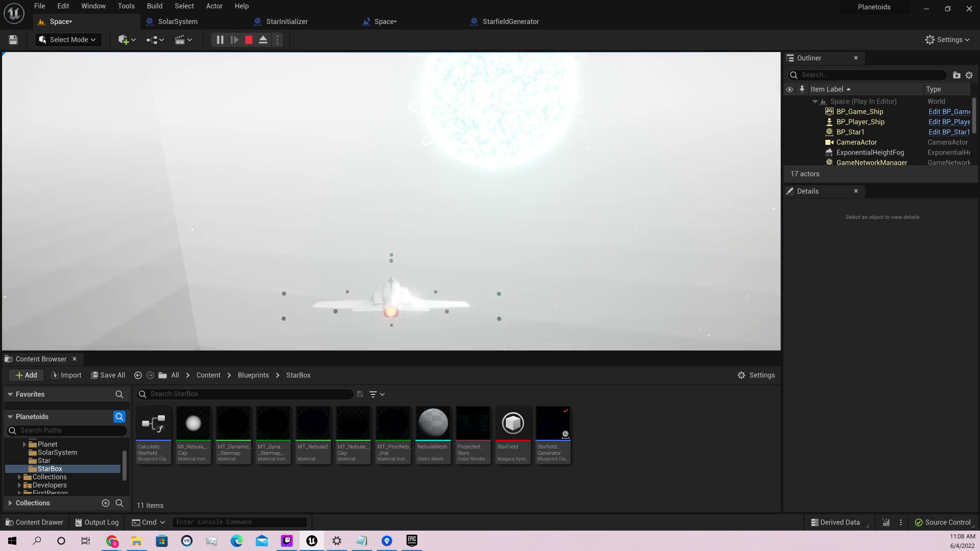
key("Escape")
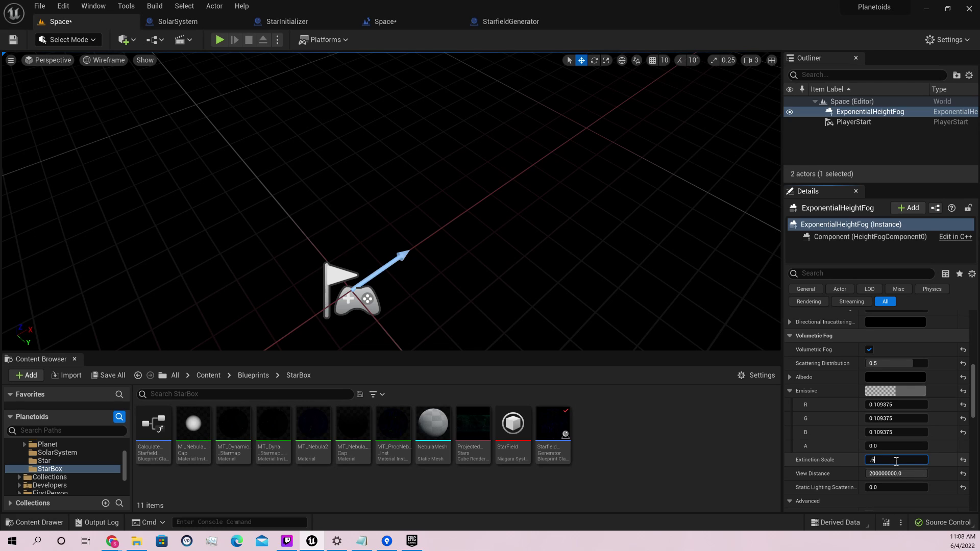
left_click(914, 391)
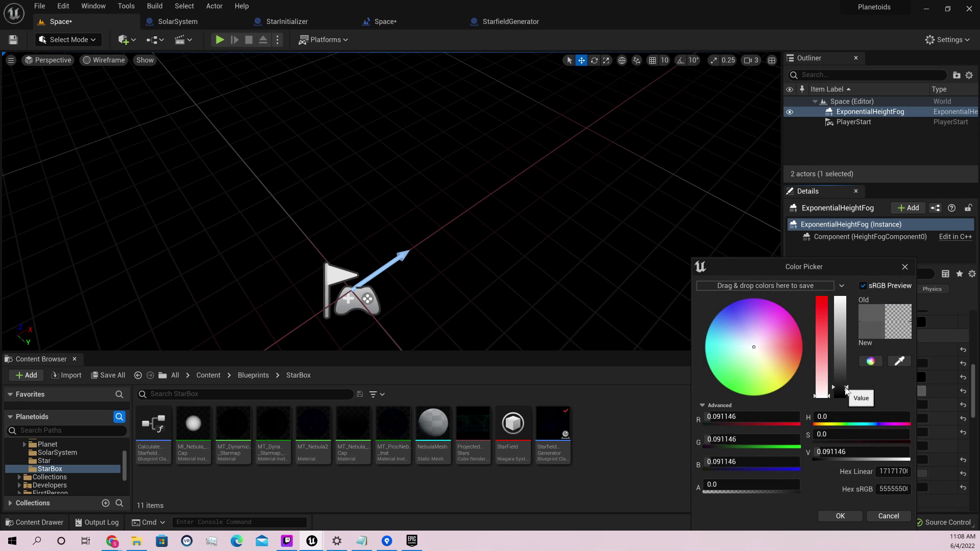
left_click(848, 515)
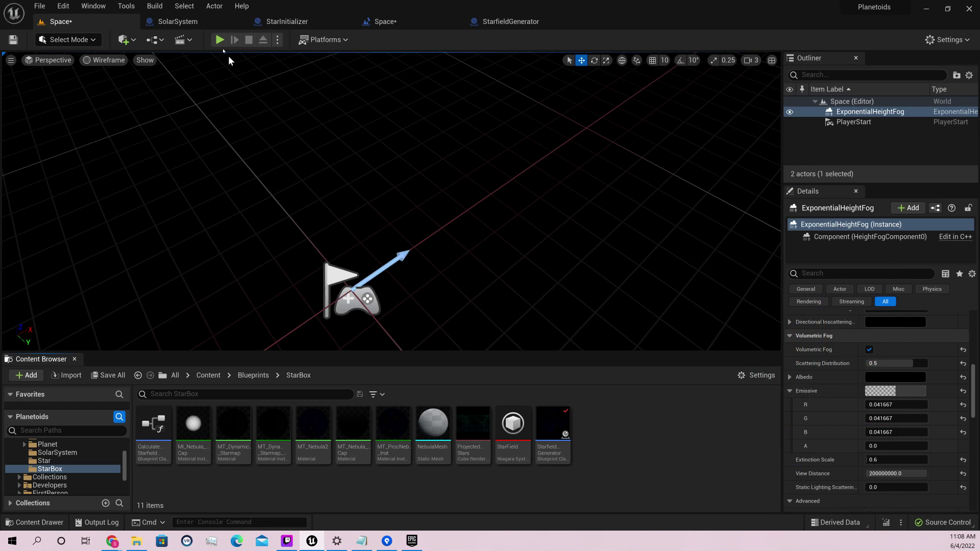
key("alt+p")
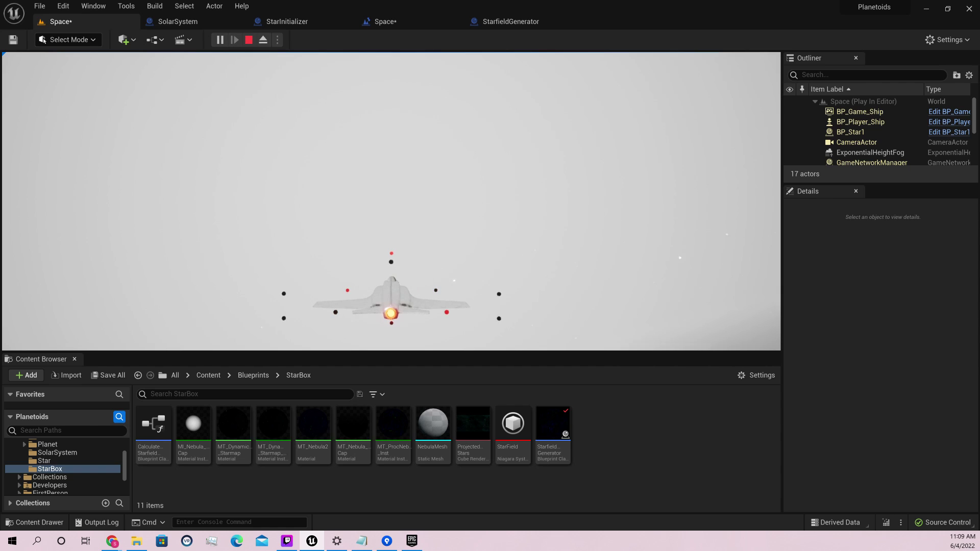
Stop the test, set the fog Emissive to 0.005208 grey, and play-test the result.
key("Escape")
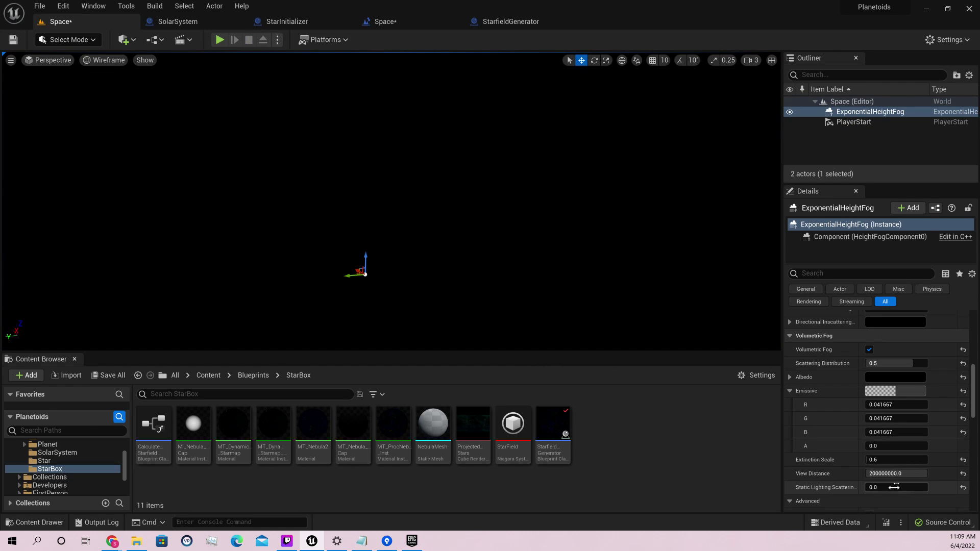
left_click(915, 392)
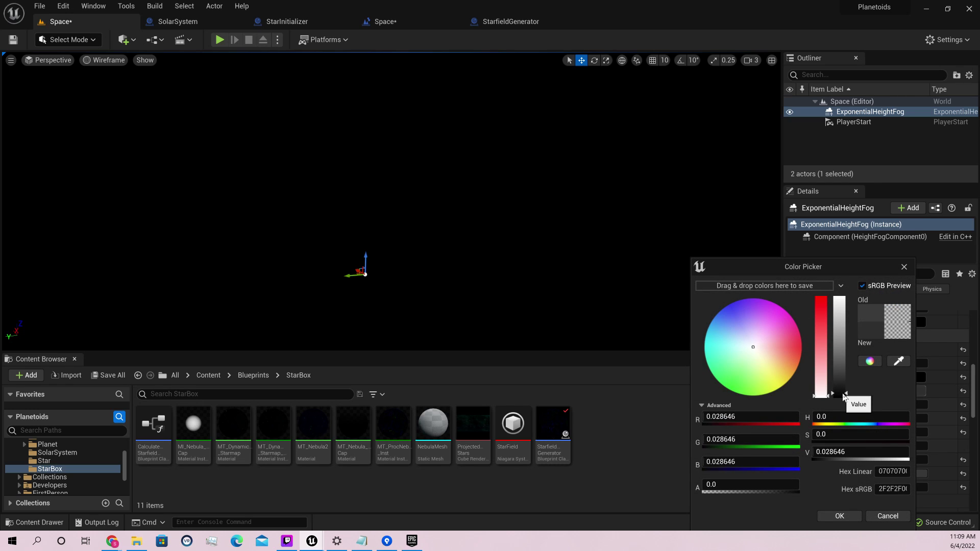
left_click(840, 516)
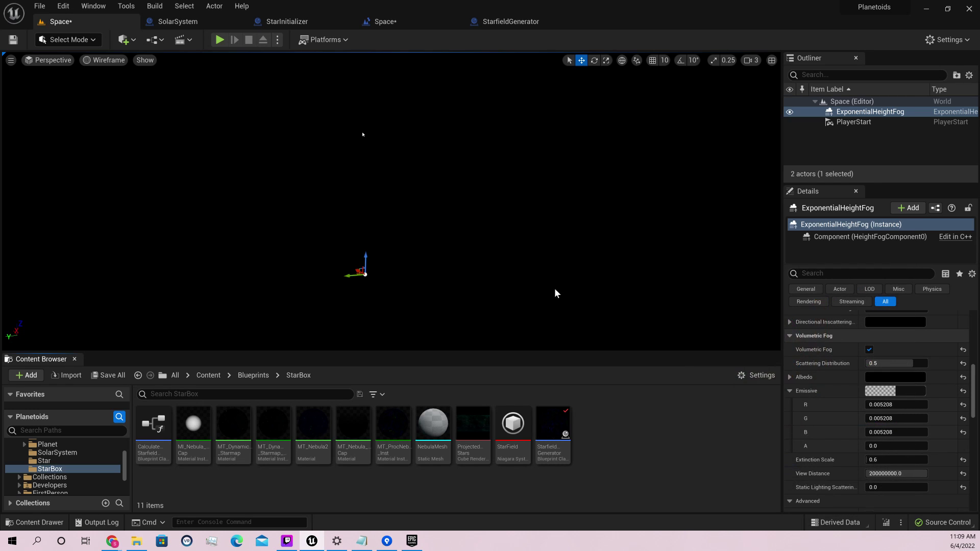
key("alt+p")
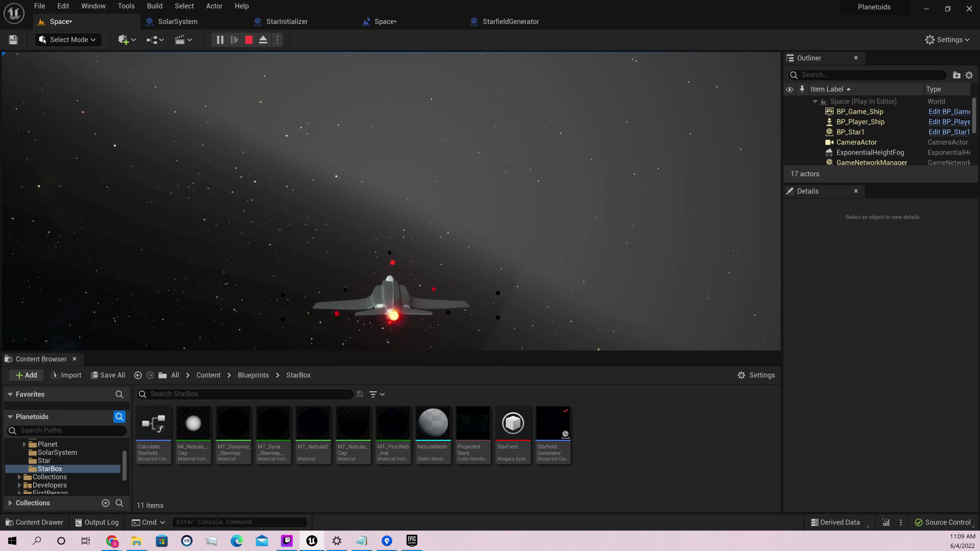
key("Escape")
scroll(870, 373, "up", 10)
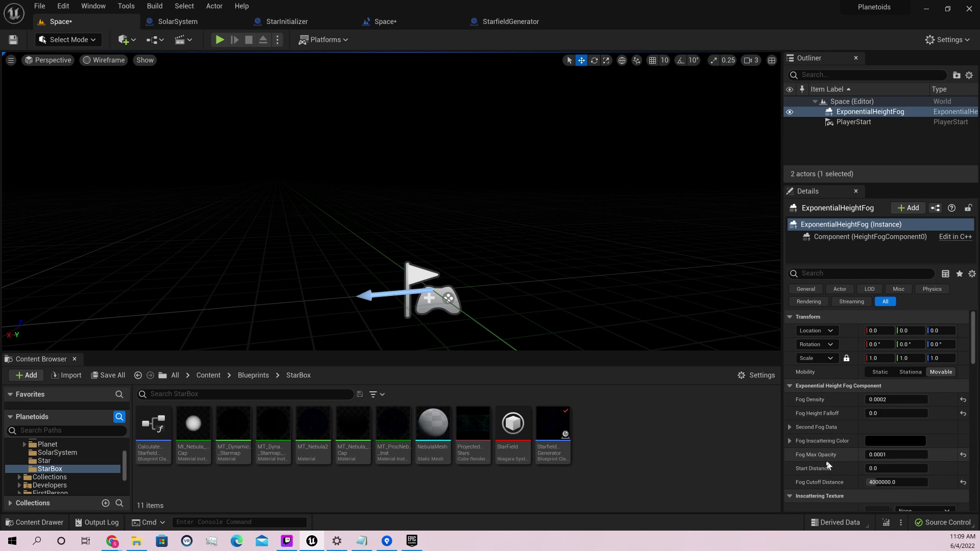
Expand Second Fog Data, save the Space level, and play-test flying toward the star.
left_click(791, 426)
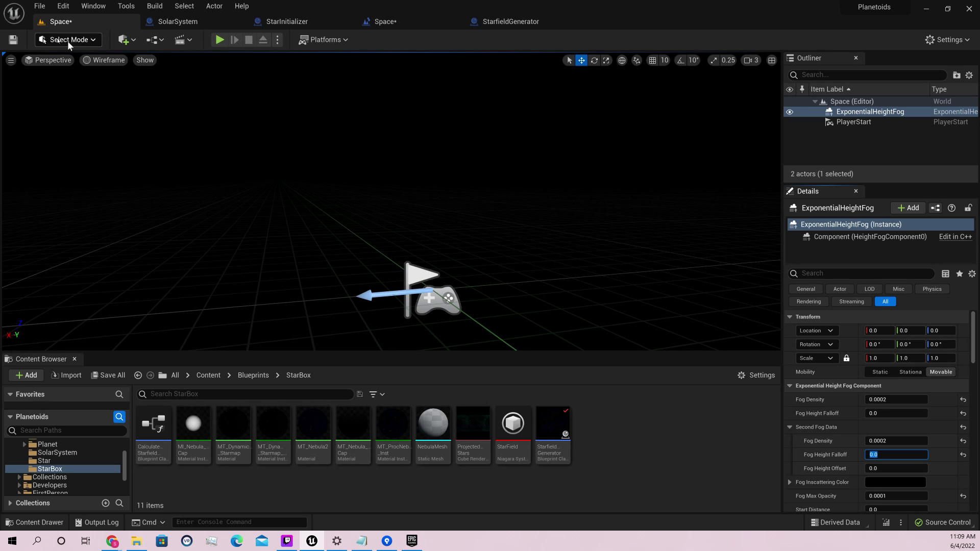
left_click(12, 39)
left_click(219, 40)
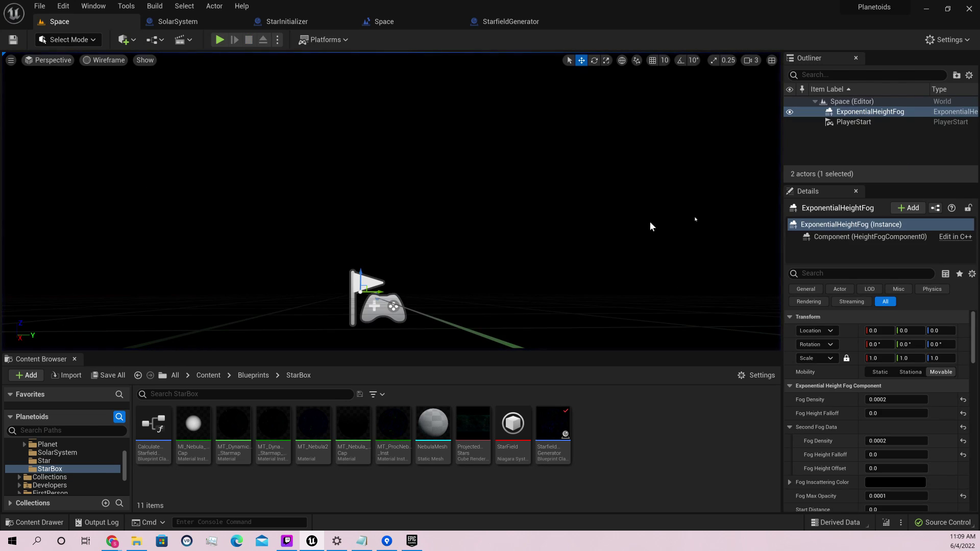
scroll(931, 416, "down", 3)
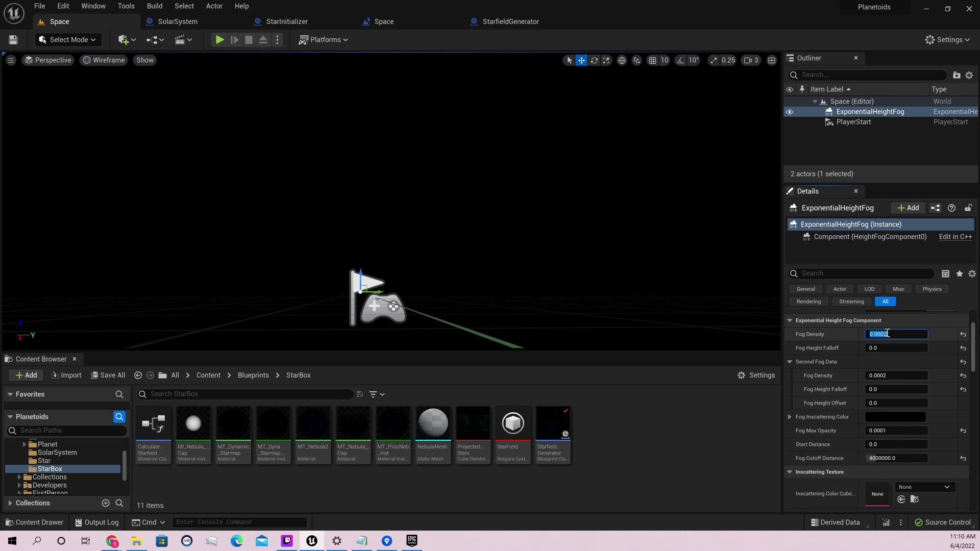
scroll(961, 406, "down", 10)
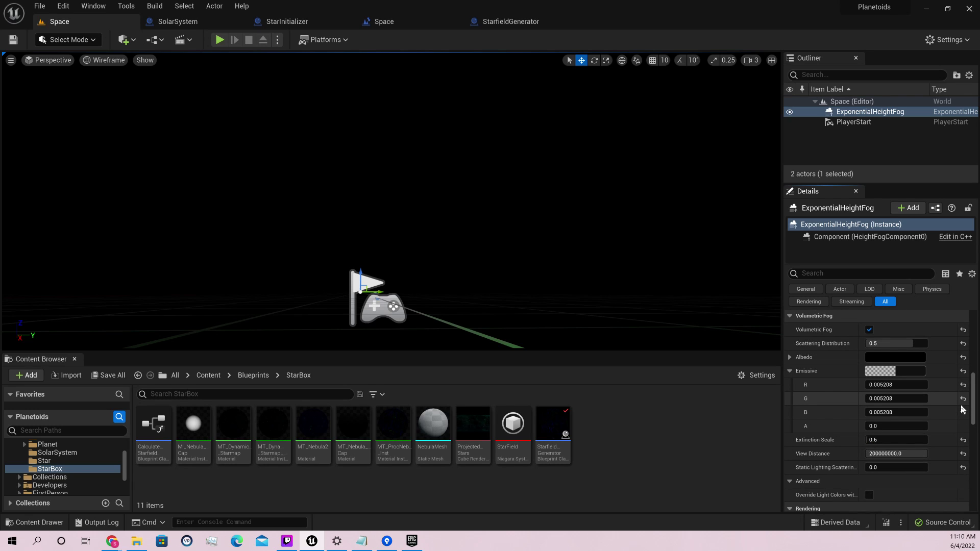
scroll(908, 416, "down", 1)
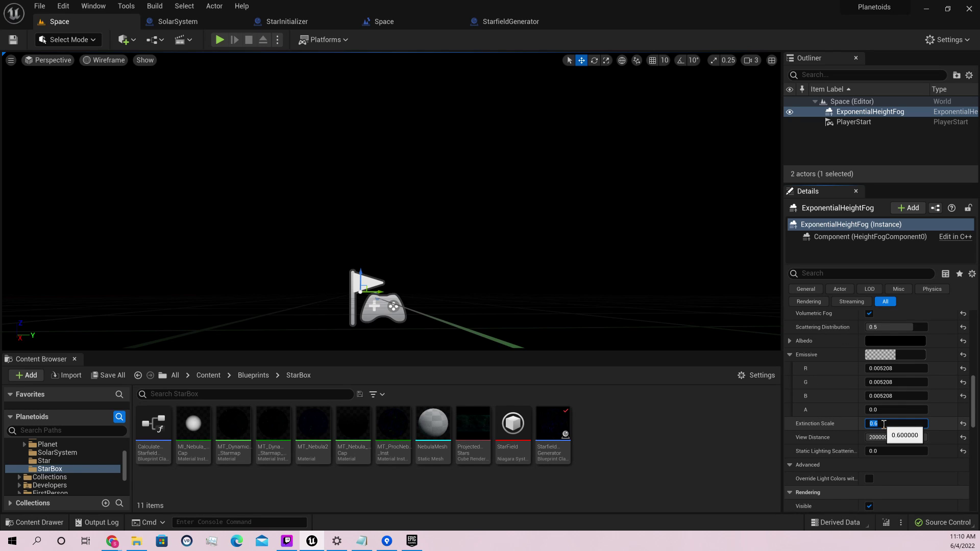
Play-test the fog with Extinction Scale 0.5, then again with 0.3.
key("Return")
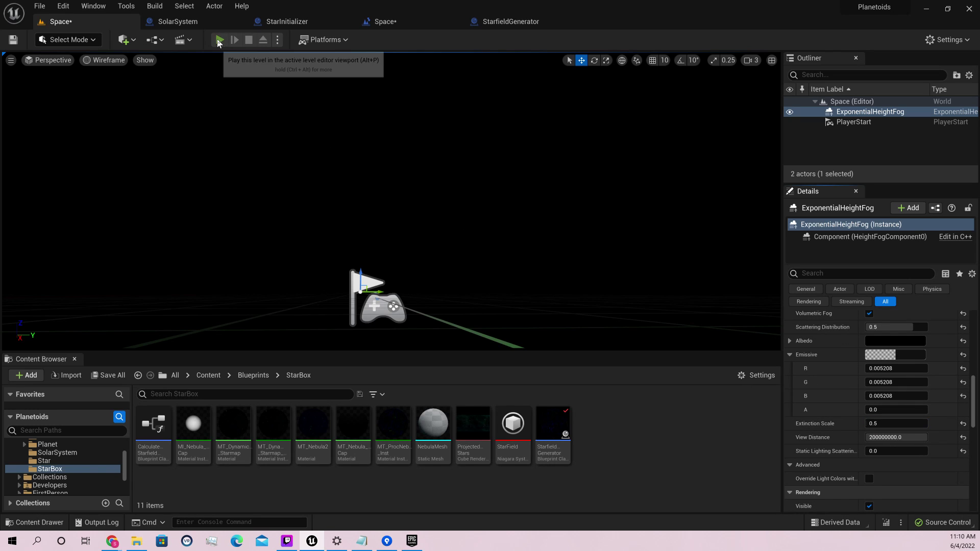
key("alt+p")
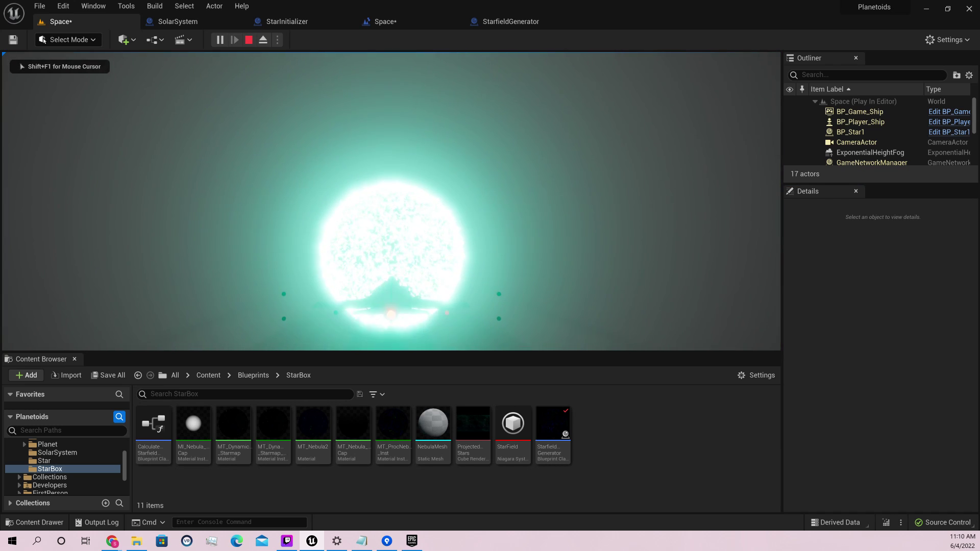
key("shift+F1")
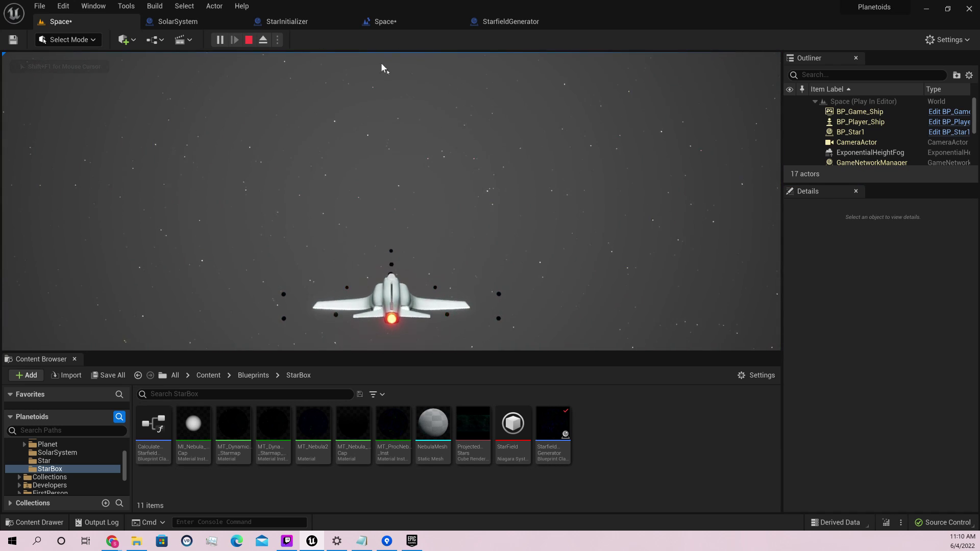
key("Escape")
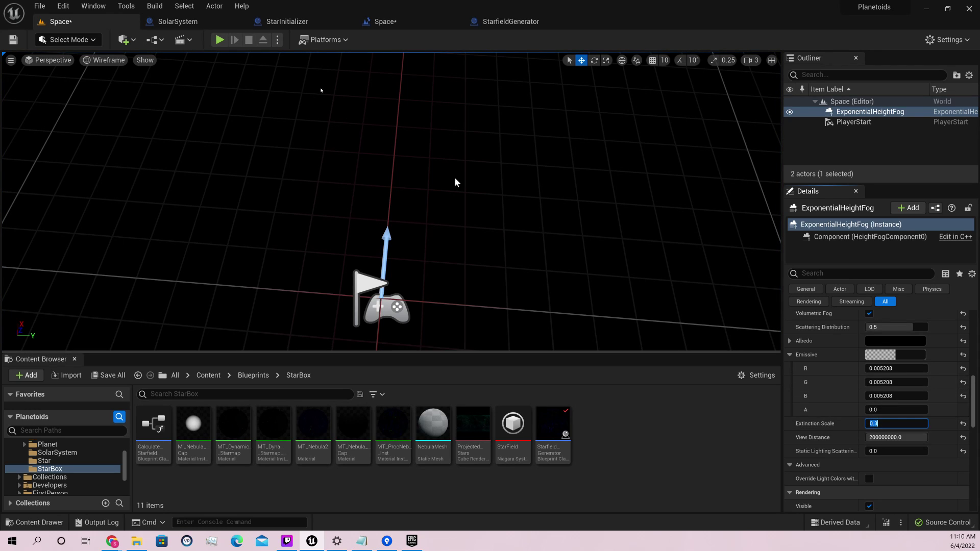
key("Escape")
key("alt+p")
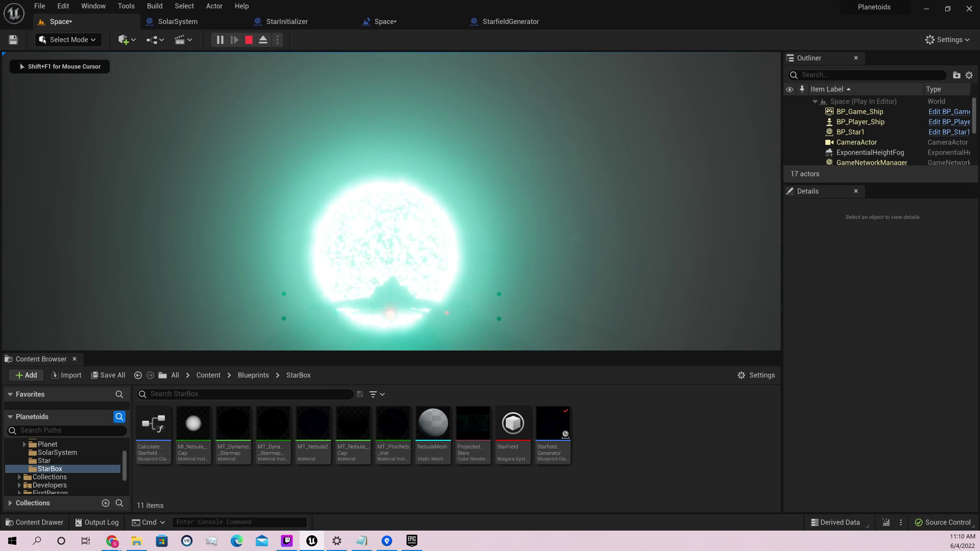
key("Escape")
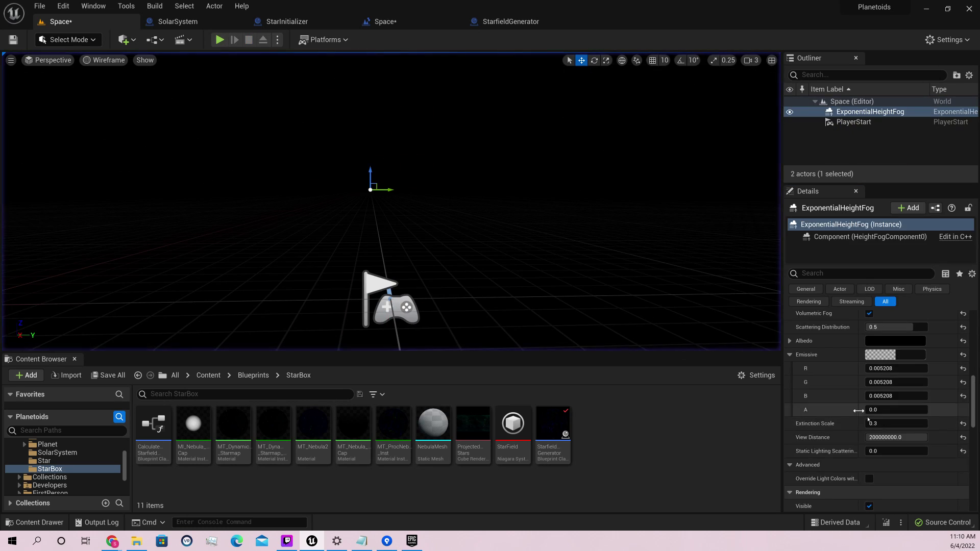
Try Extinction Scale 0.1, then settle on 0.2 and play-test once more.
type("1")
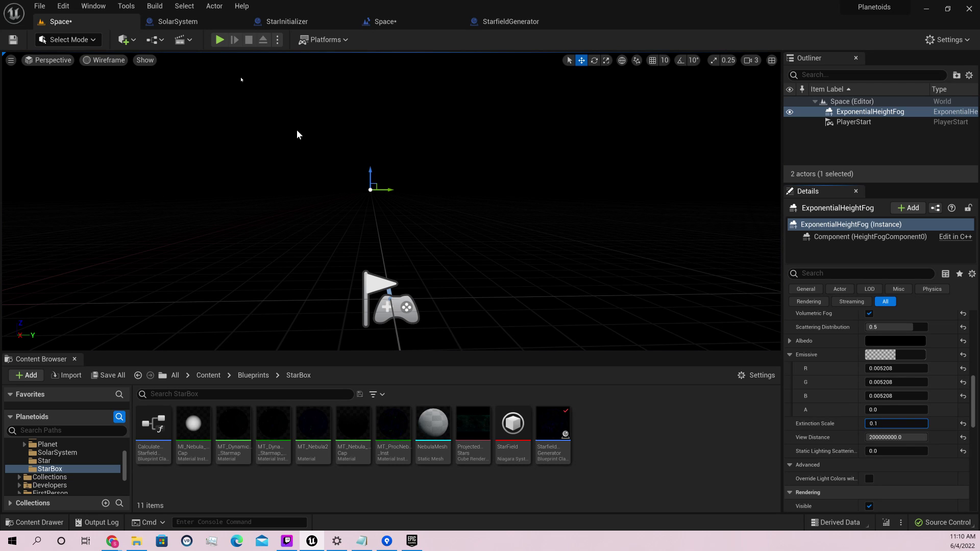
key("Return")
key("alt+p")
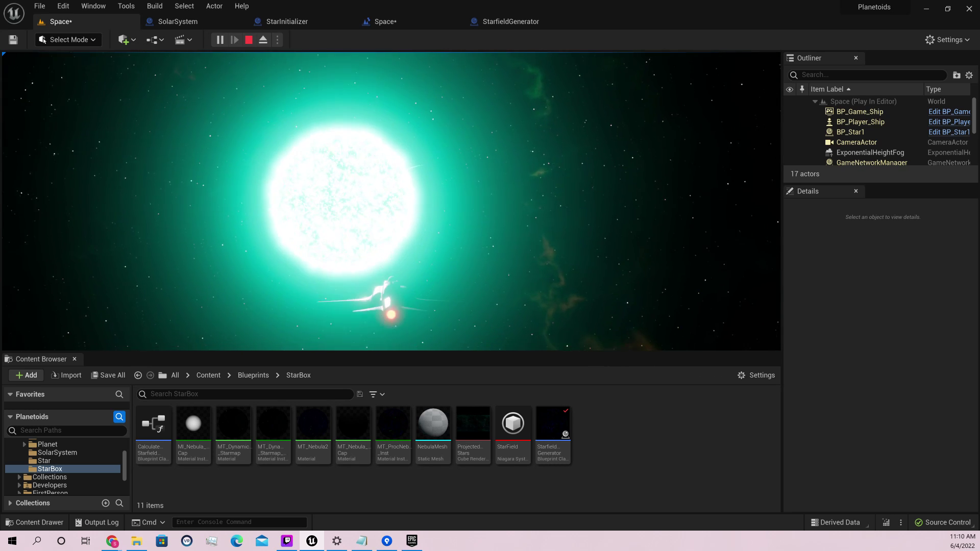
key("Escape")
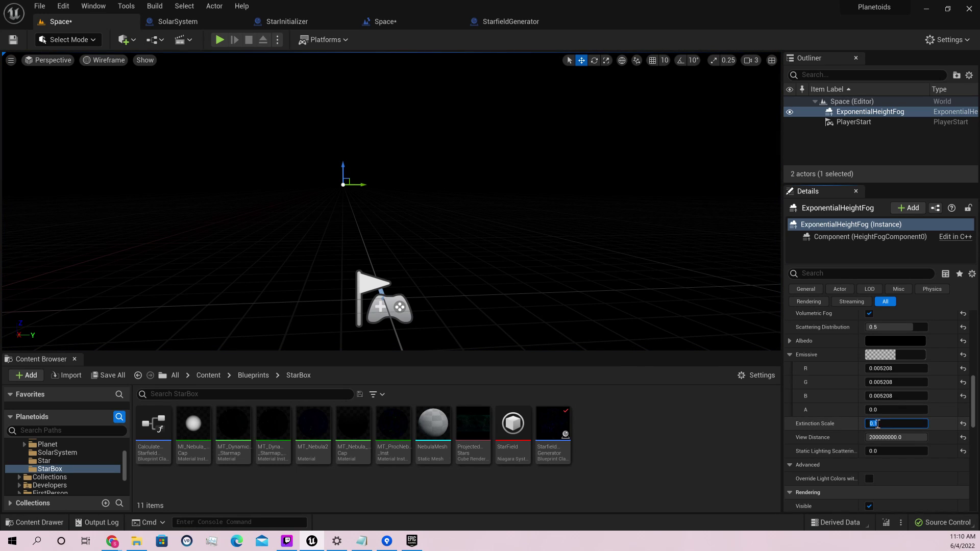
left_click(896, 425)
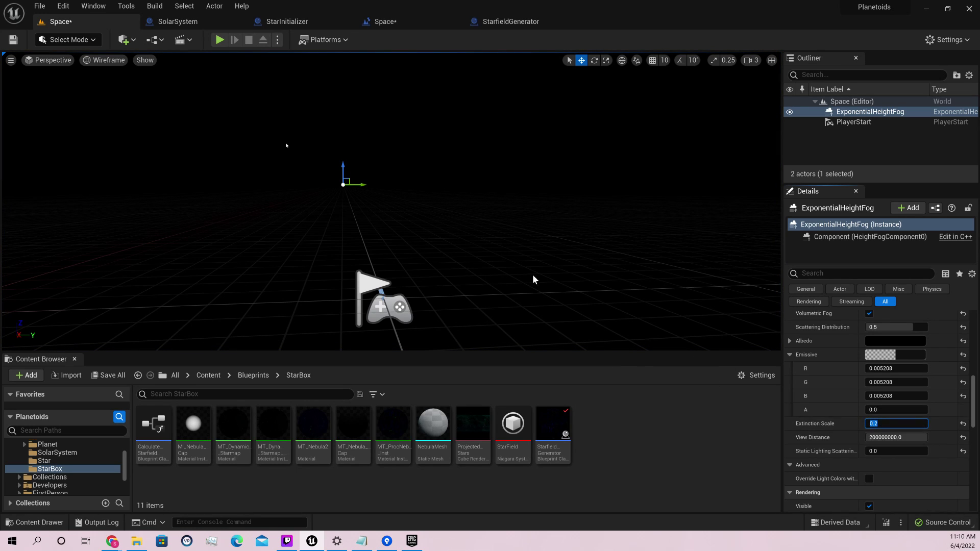
key("Return")
left_click(220, 40)
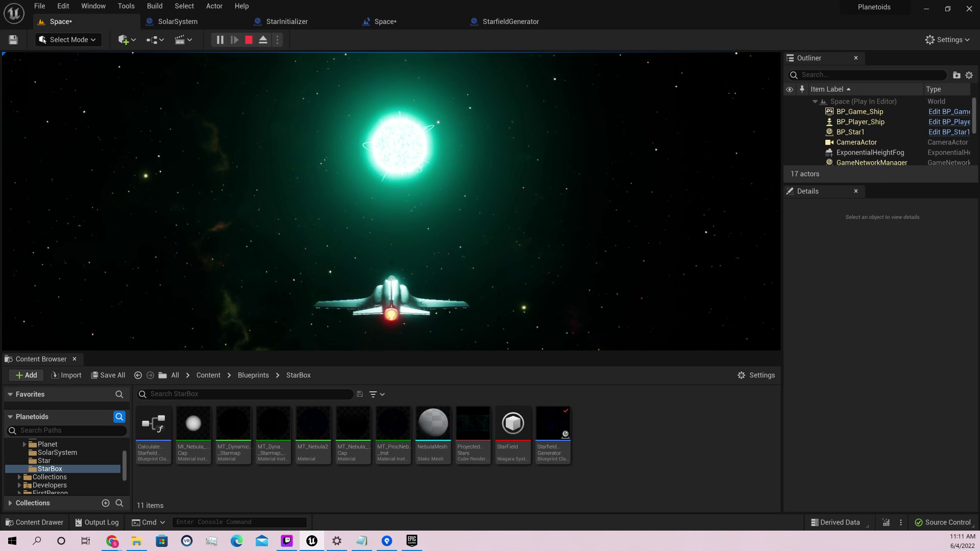
key("Escape")
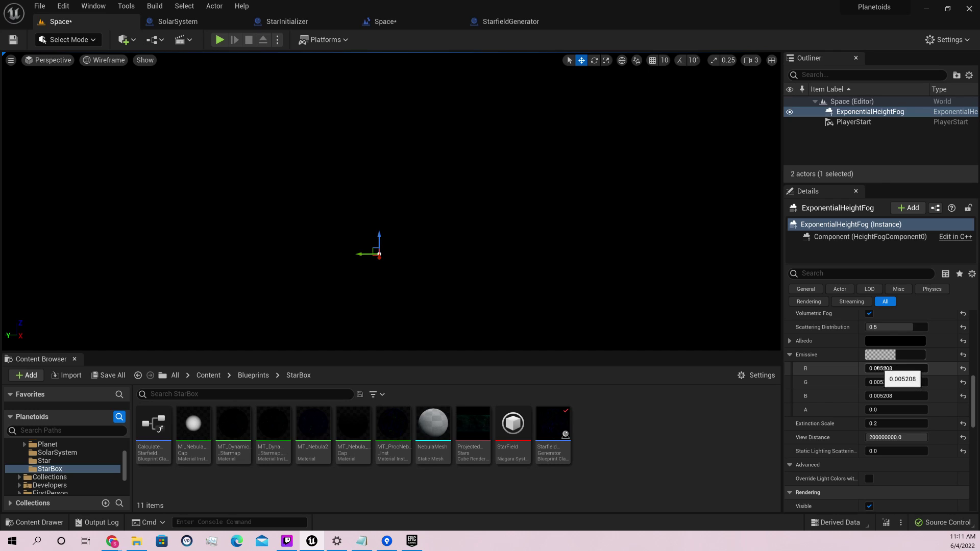
Trim the fog emissive values to 0.005, raise the extinction scale, and play-test the star's glow.
left_click_drag(884, 368, 886, 376)
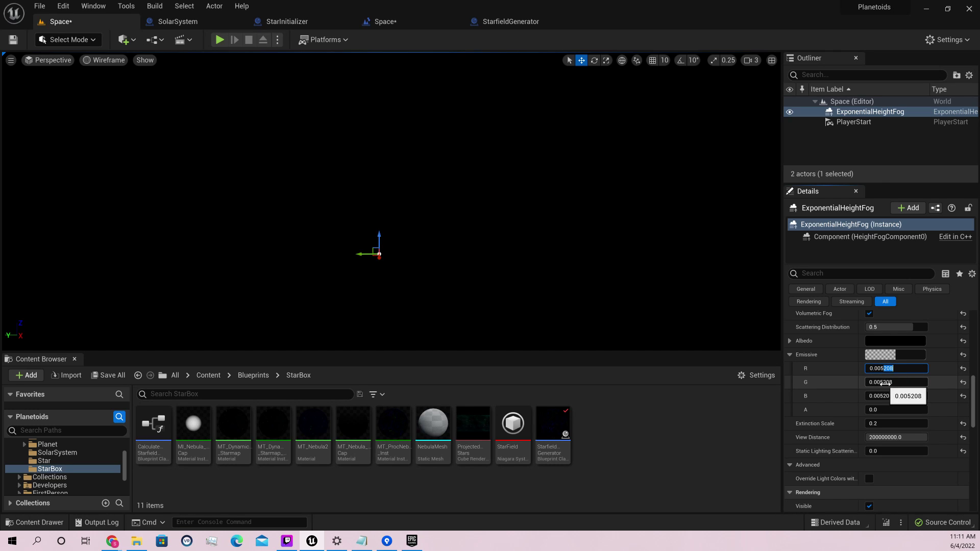
key("BackSpace")
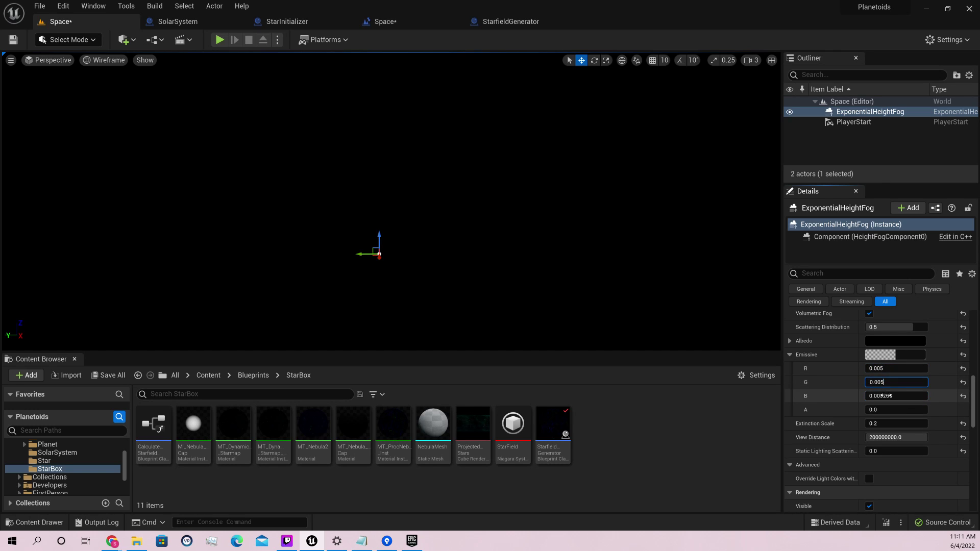
key("BackSpace")
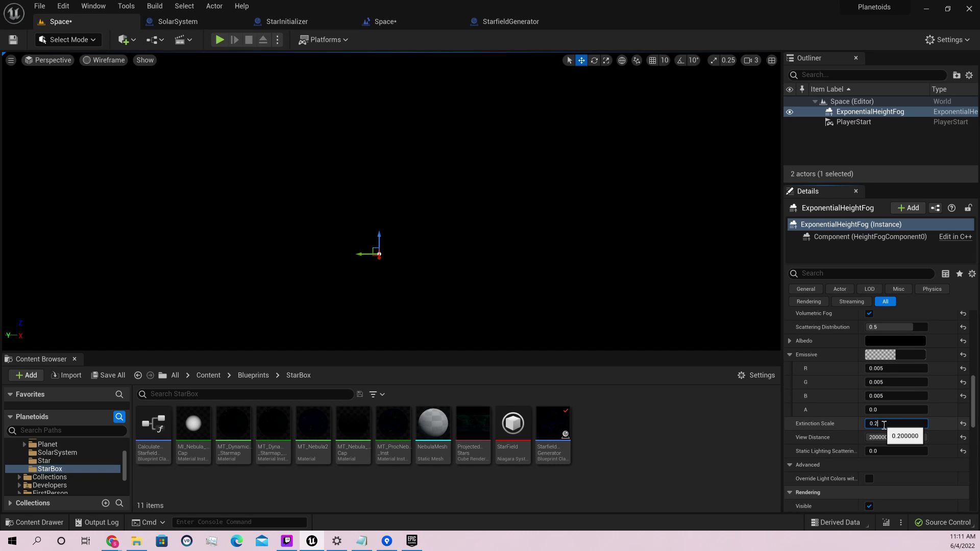
type("5")
key("Return")
key("alt+p")
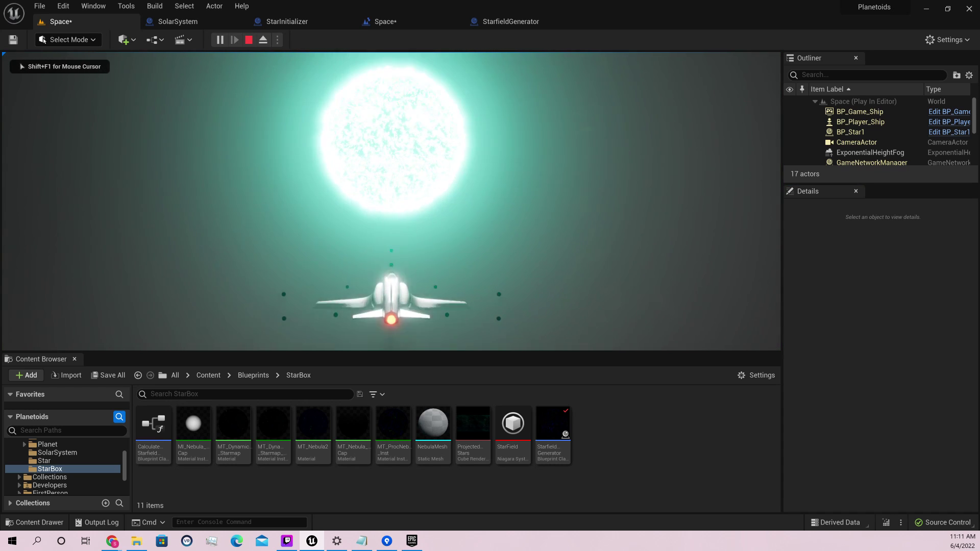
key("Escape")
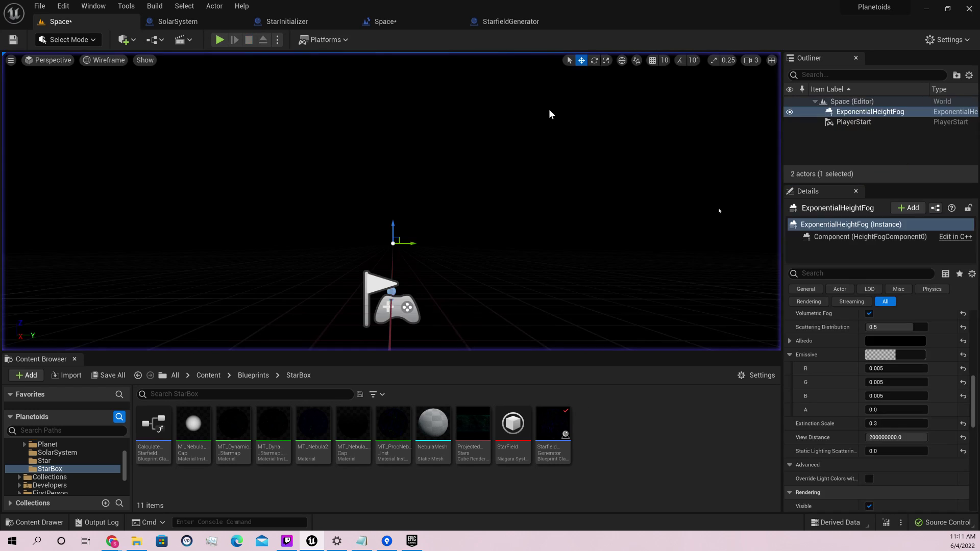
Set the fog emissive colour to 0.003 per channel in the Color Picker and play-test again.
left_click(918, 355)
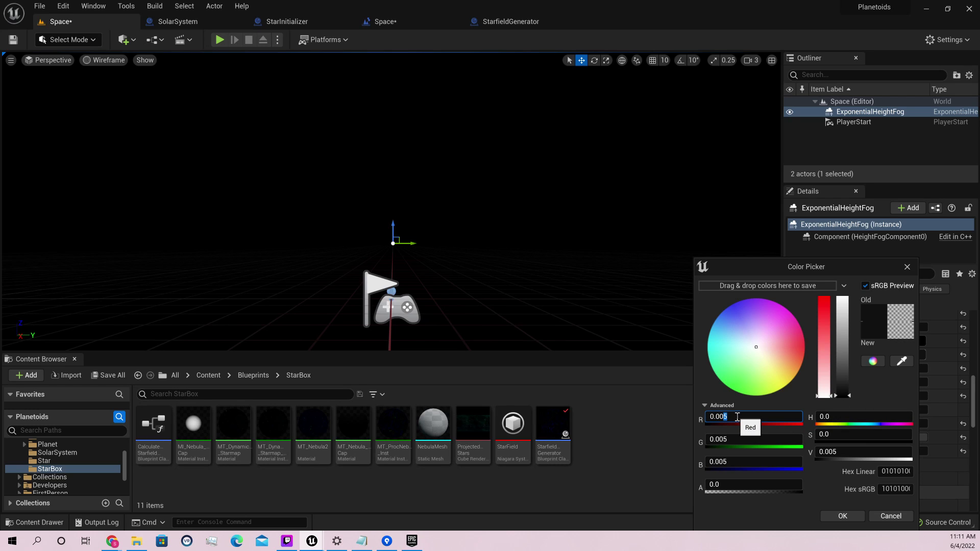
left_click(722, 438)
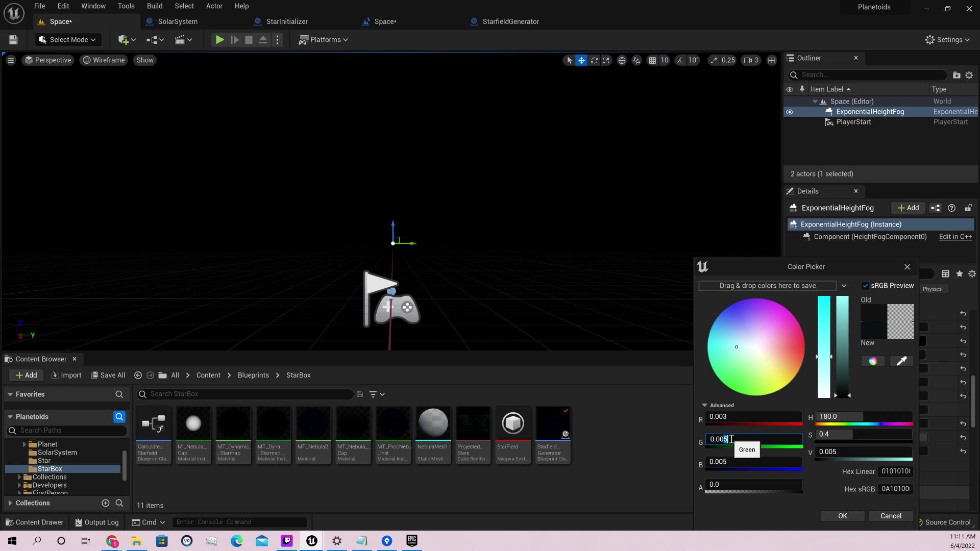
left_click(724, 463)
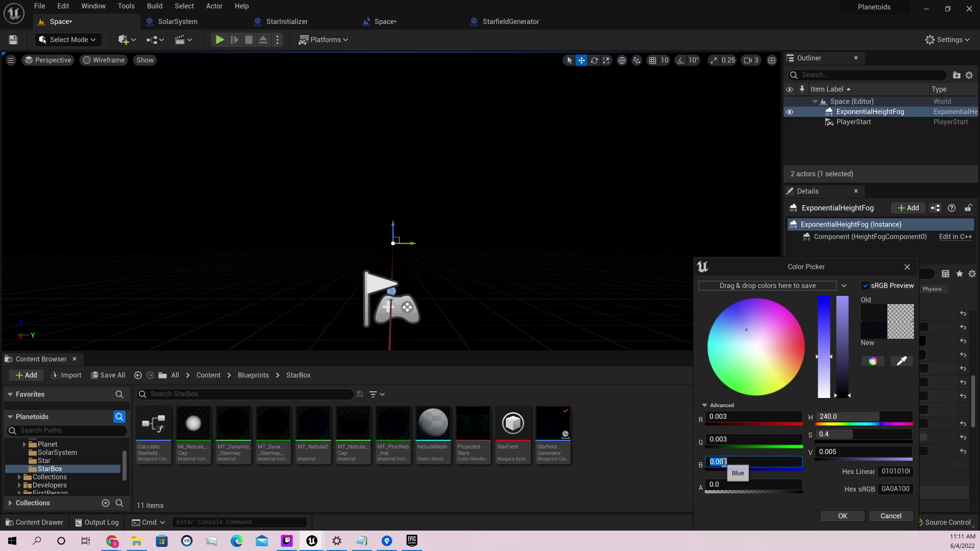
left_click(837, 516)
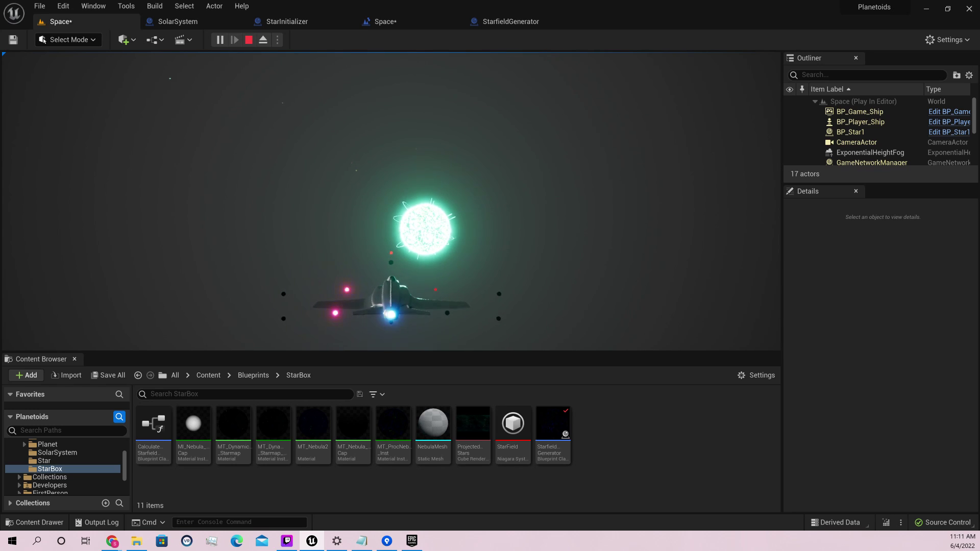
key("Escape")
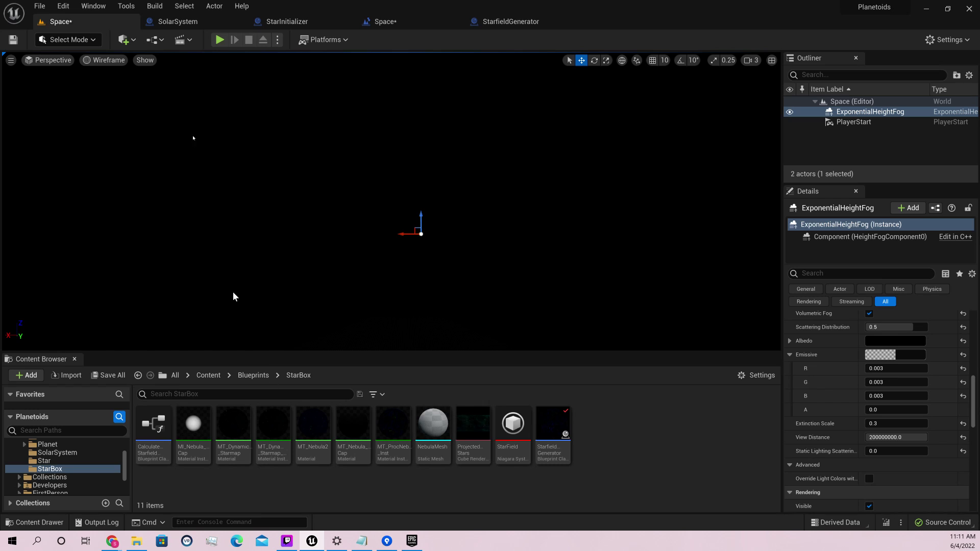
left_click(383, 22)
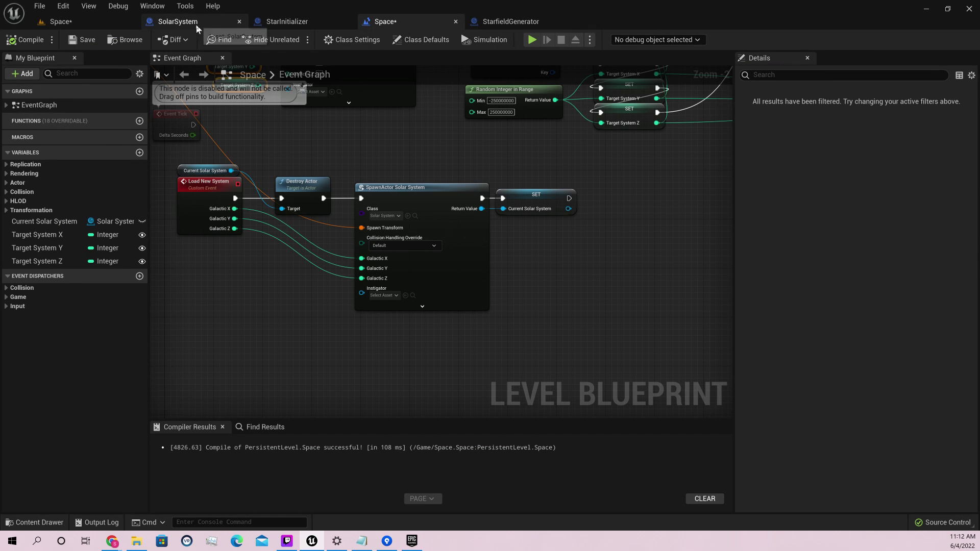
Uncheck Starlight's Visible setting, save SolarSystem, and play-test the level.
left_click(179, 21)
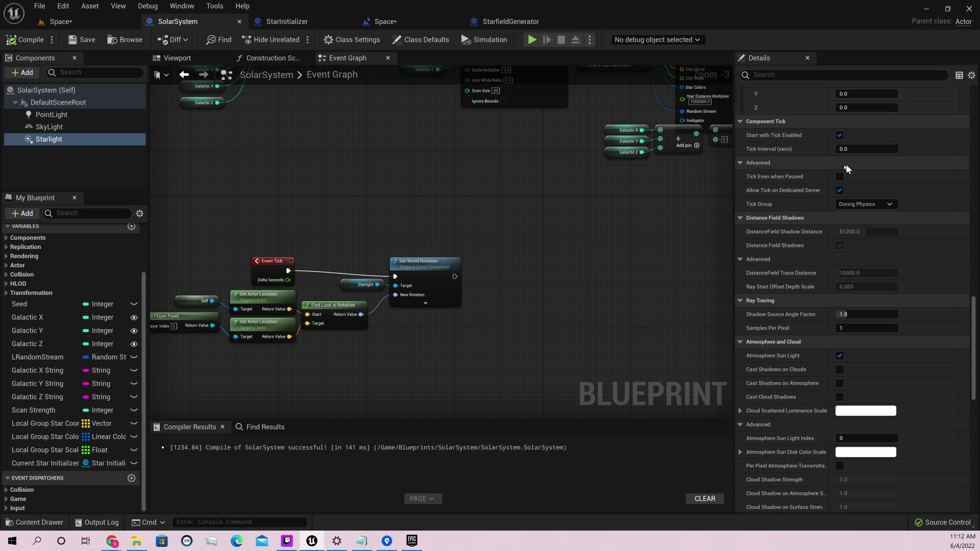
left_click(765, 75)
type("VIS")
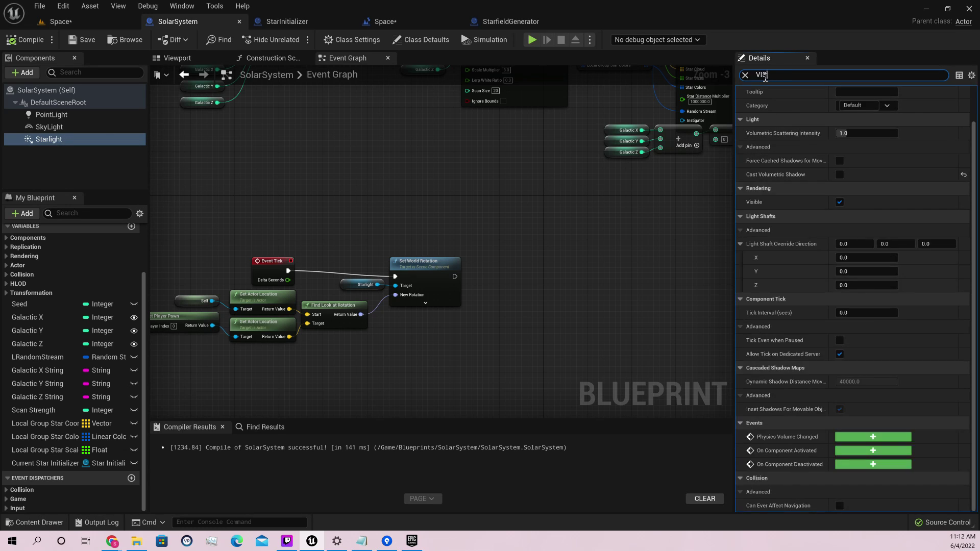
left_click(840, 105)
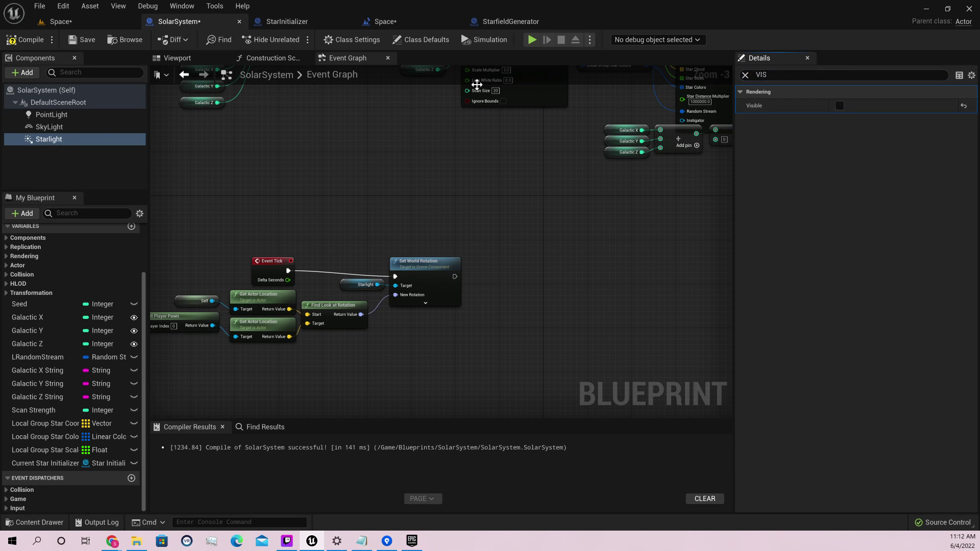
left_click(82, 39)
left_click(71, 23)
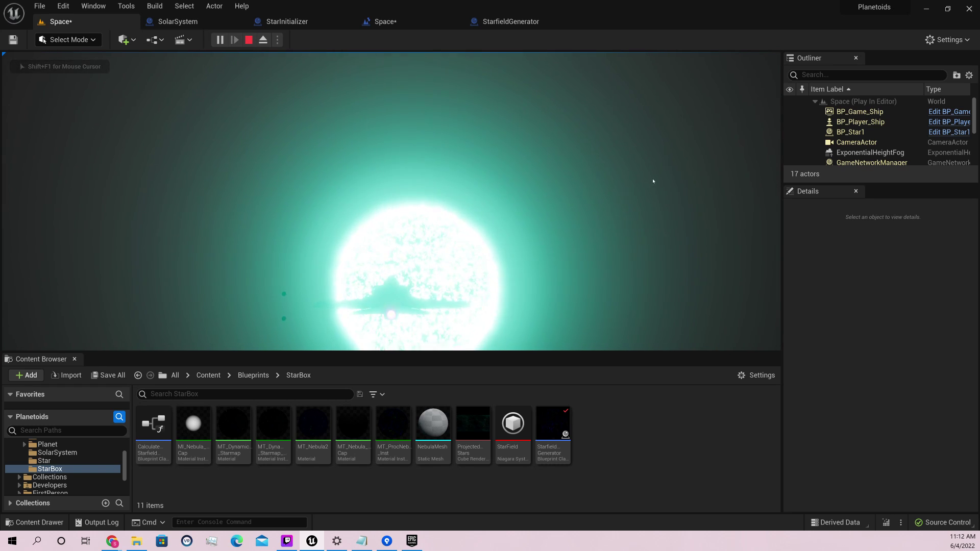
key("Escape")
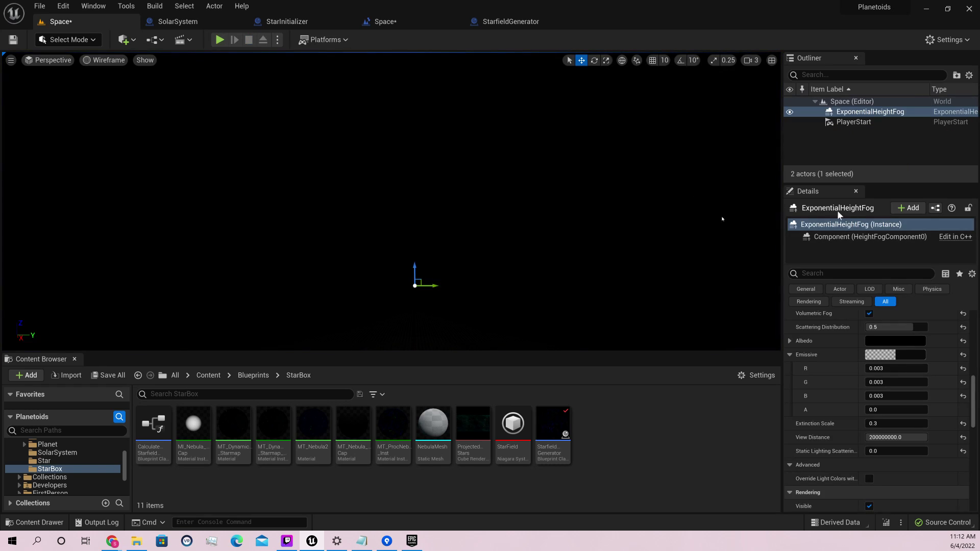
Compile and save the Space level blueprint, then select the SolarSystem PointLight.
left_click(386, 21)
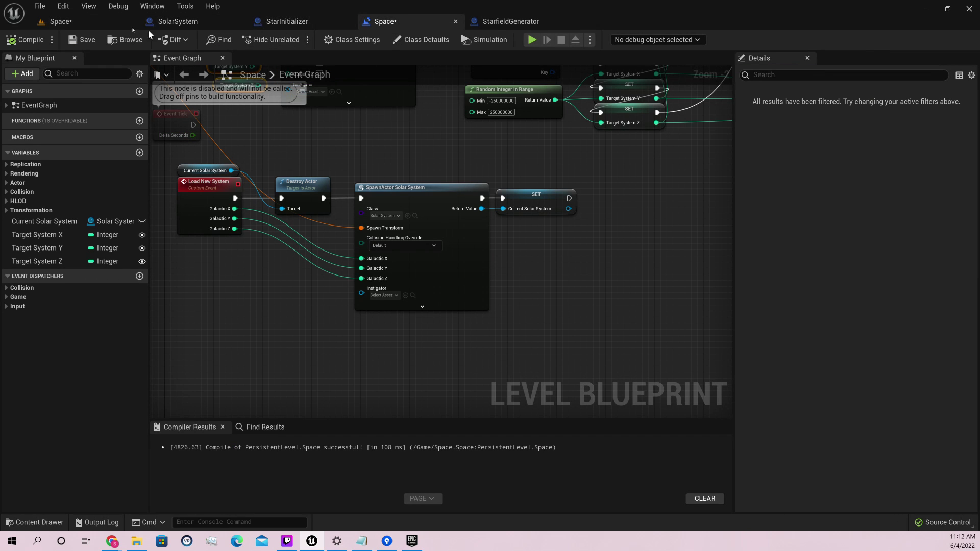
key("ctrl+s")
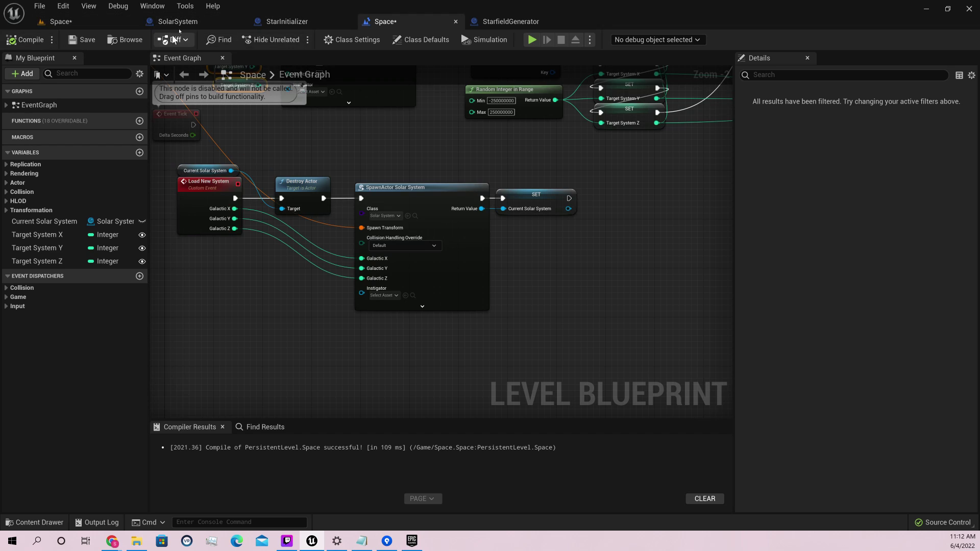
left_click(178, 22)
left_click(51, 114)
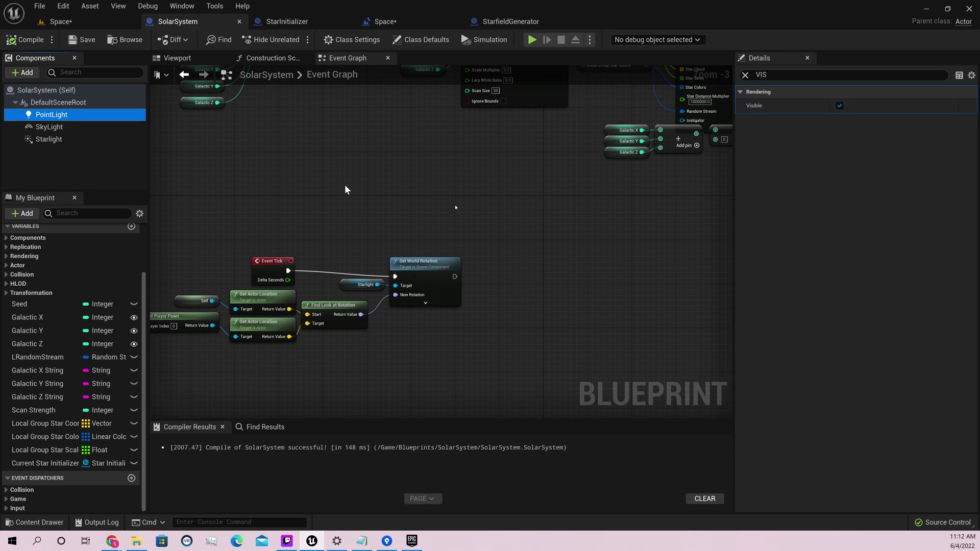
left_click(783, 76)
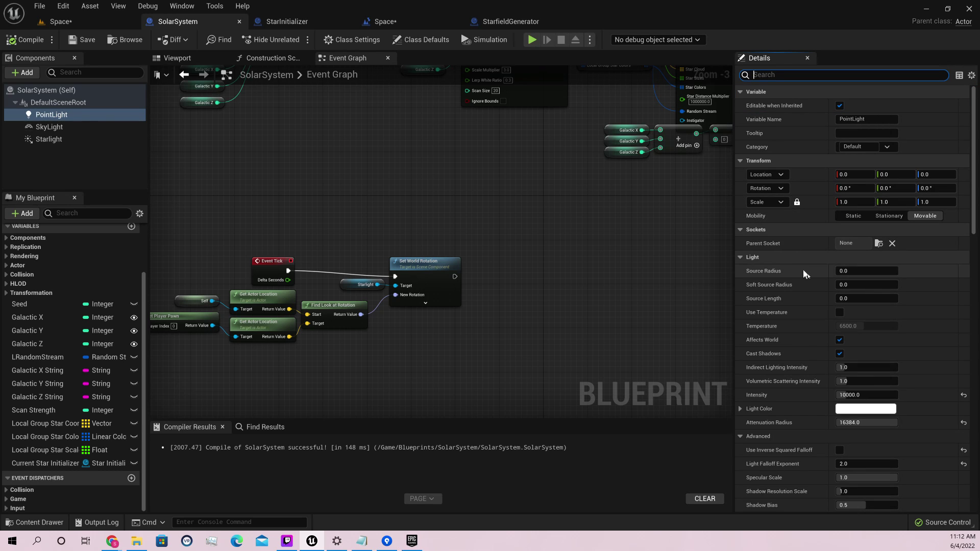
Leave the PointLight's colour temperature off and set its light falloff exponent to 1.0.
left_click(840, 314)
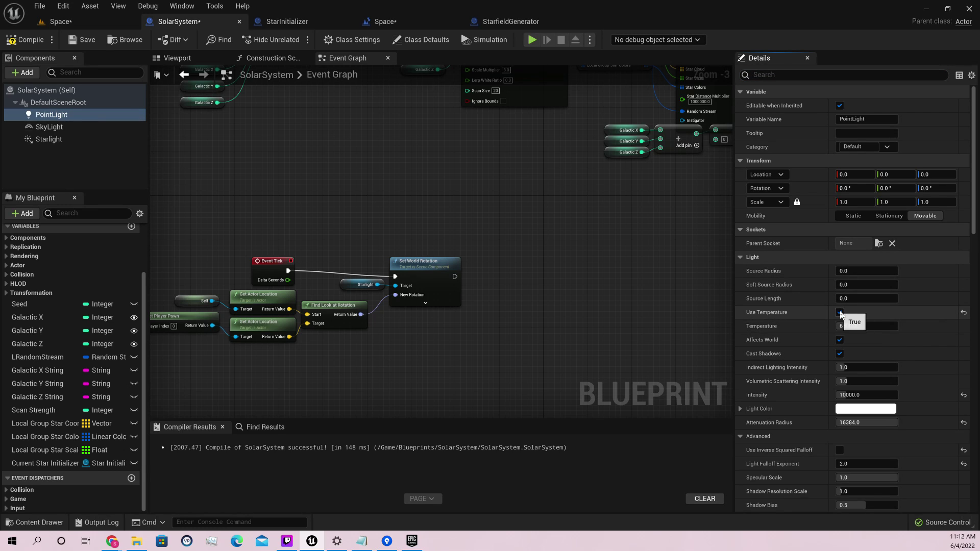
left_click(839, 312)
scroll(897, 338, "down", 1)
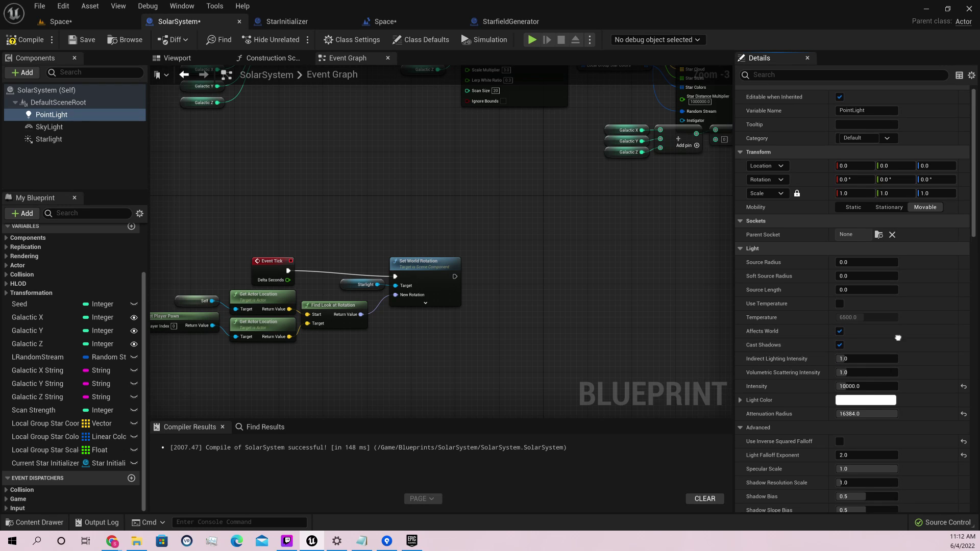
scroll(897, 338, "down", 3)
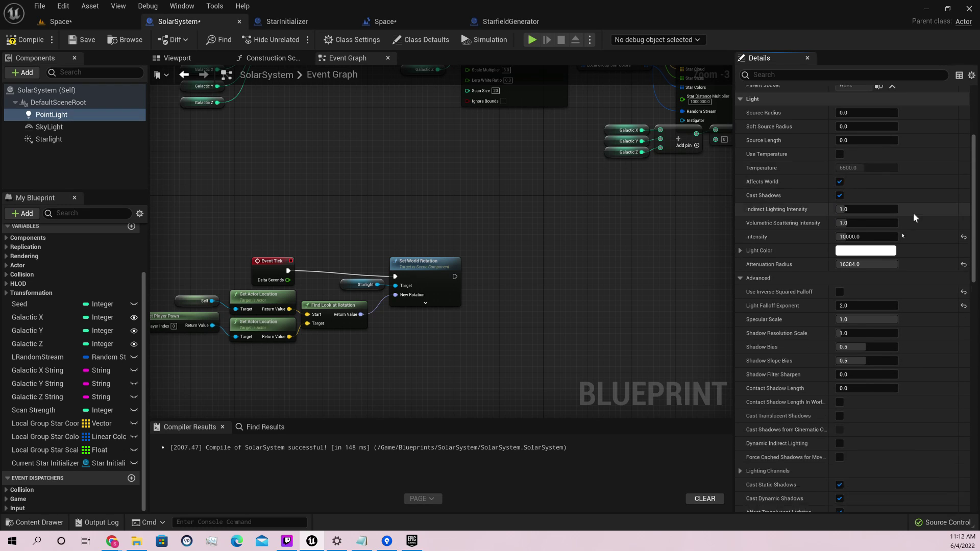
scroll(903, 228, "down", 2)
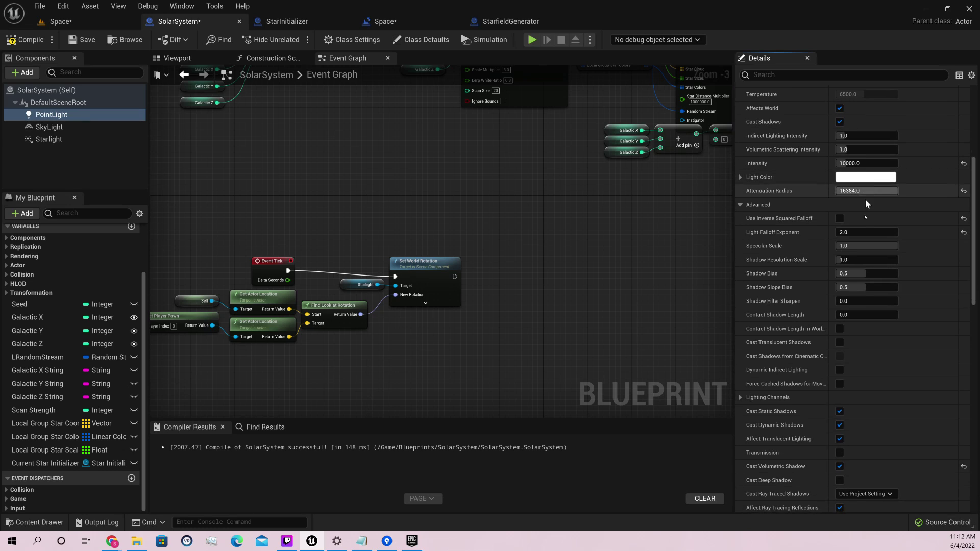
scroll(864, 219, "down", 1)
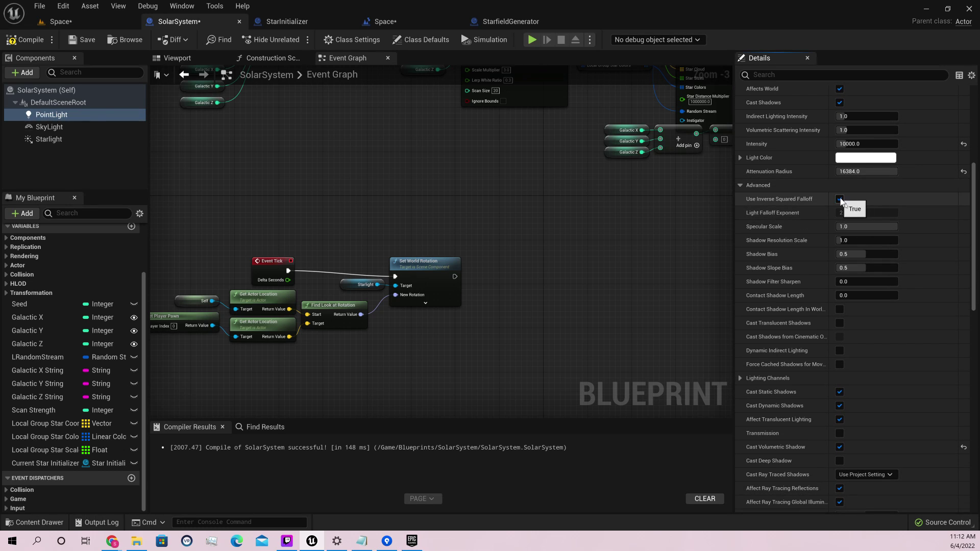
left_click(853, 214)
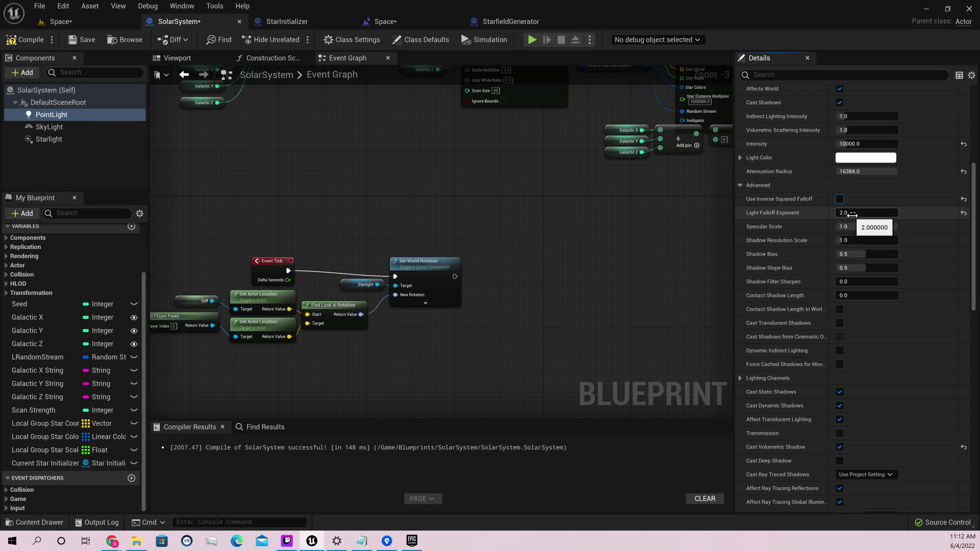
key("Return")
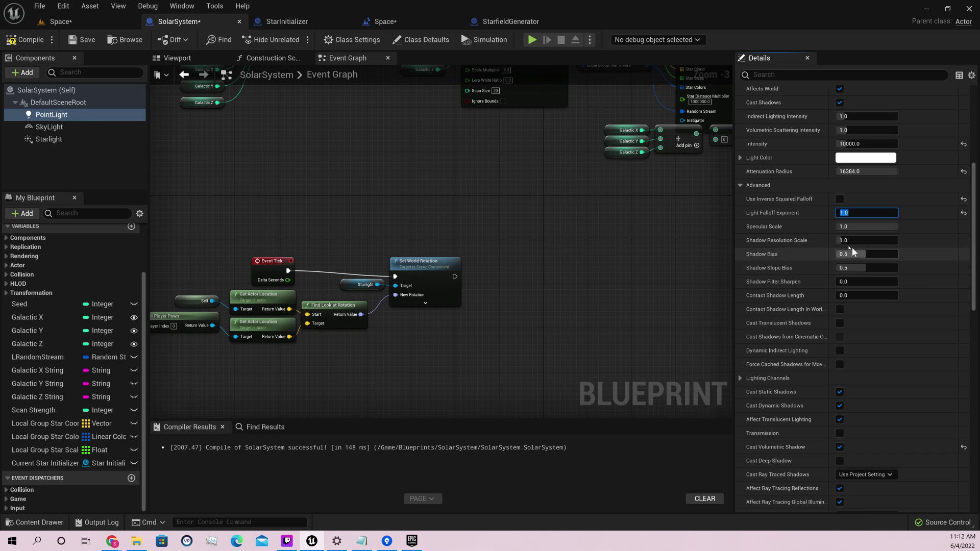
left_click(860, 242)
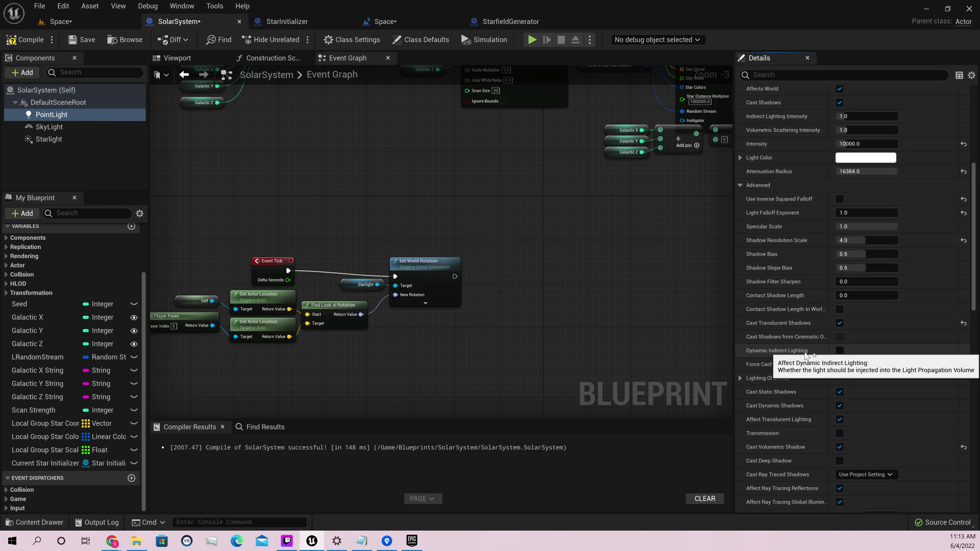
Uncheck Affect Ray Tracing Reflections and review the Cast Ray Traced Shadows options.
scroll(850, 330, "down", 2)
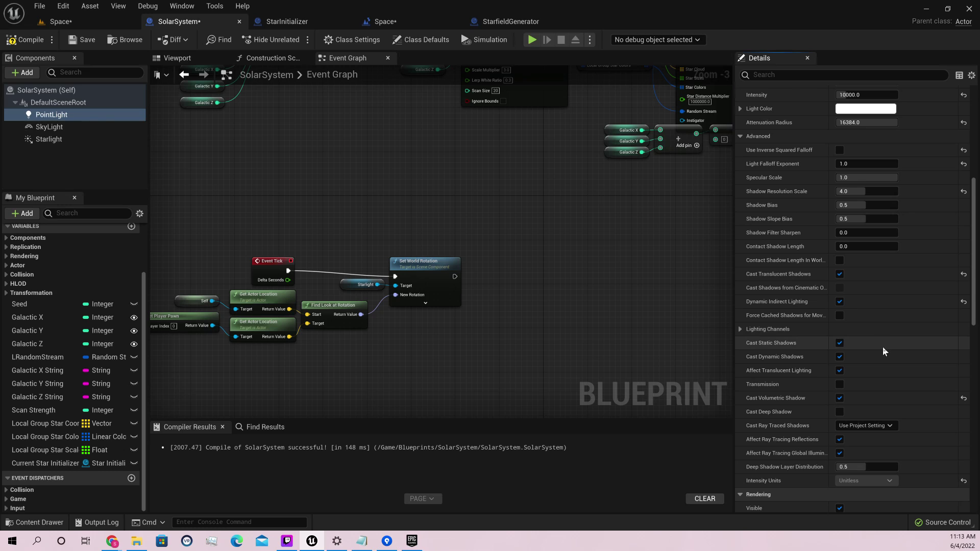
scroll(871, 344, "down", 1)
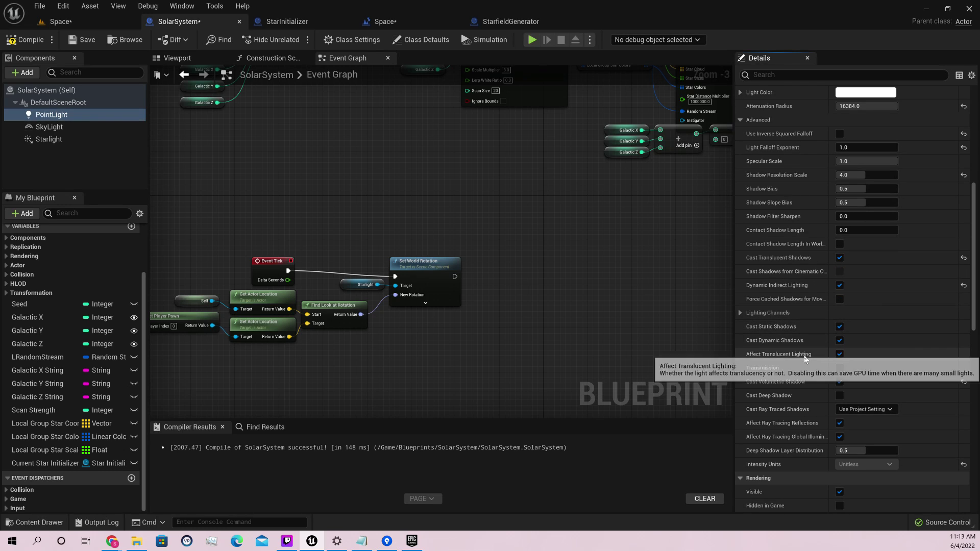
scroll(885, 367, "down", 2)
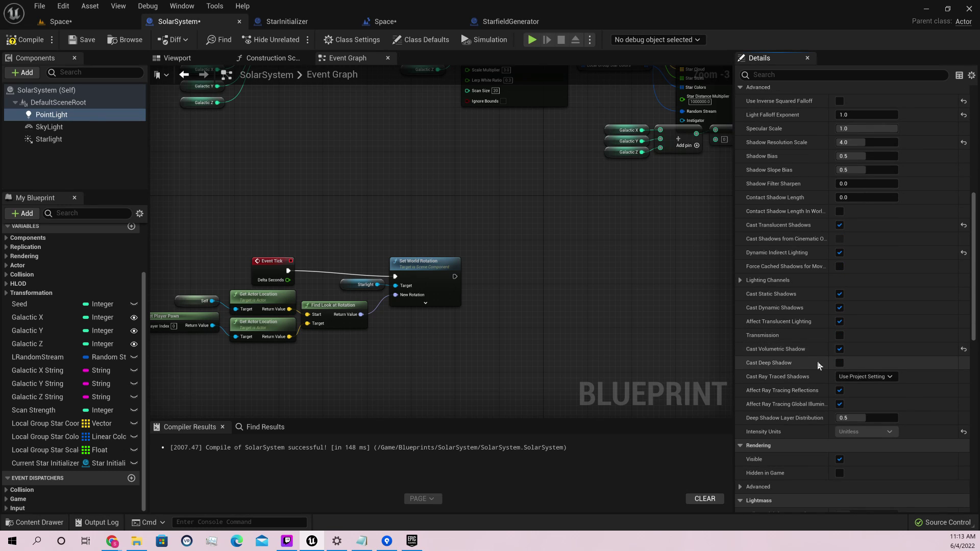
scroll(821, 368, "down", 1)
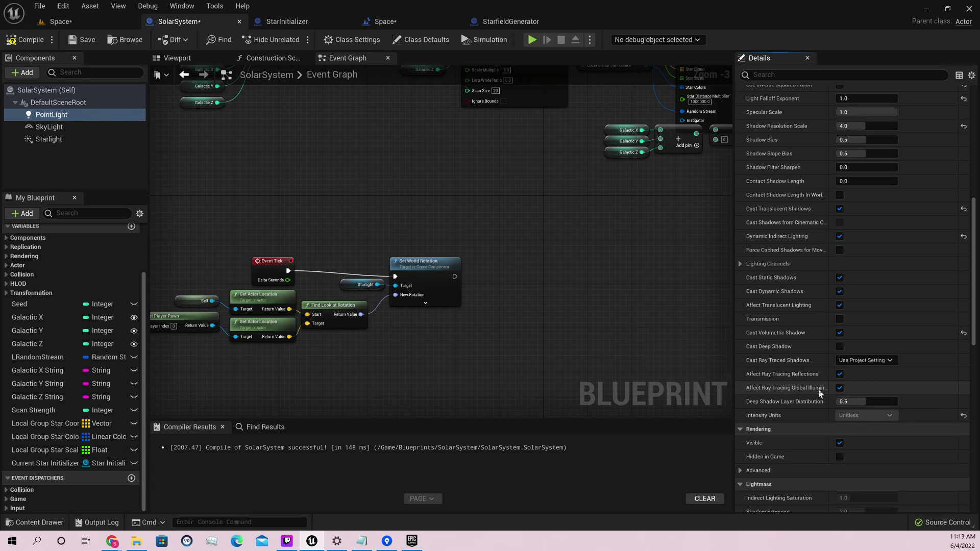
scroll(836, 407, "down", 2)
scroll(834, 400, "down", 2)
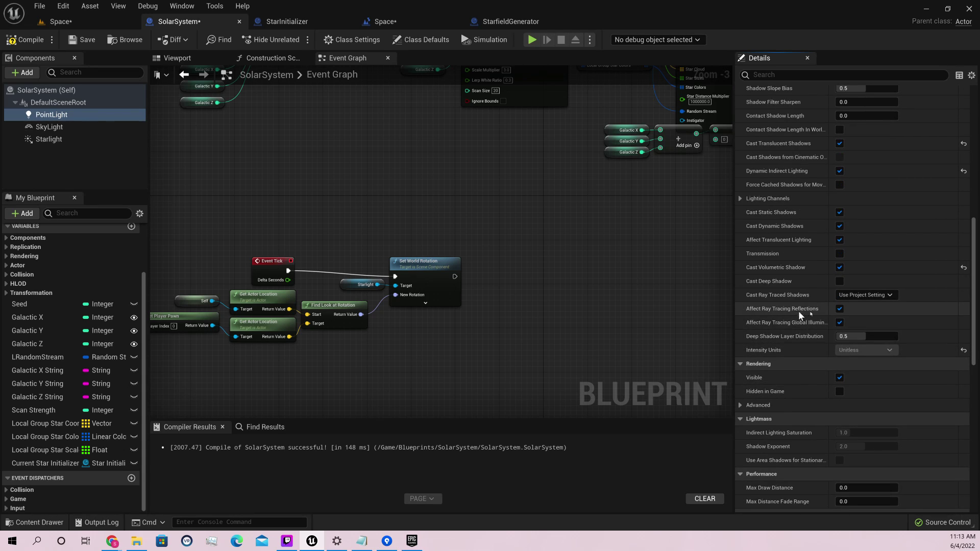
left_click(837, 309)
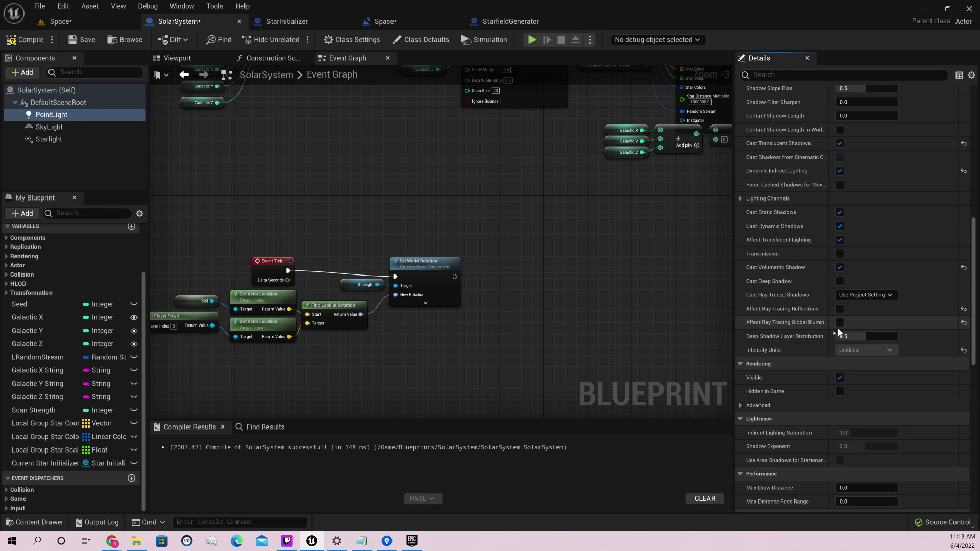
left_click(857, 296)
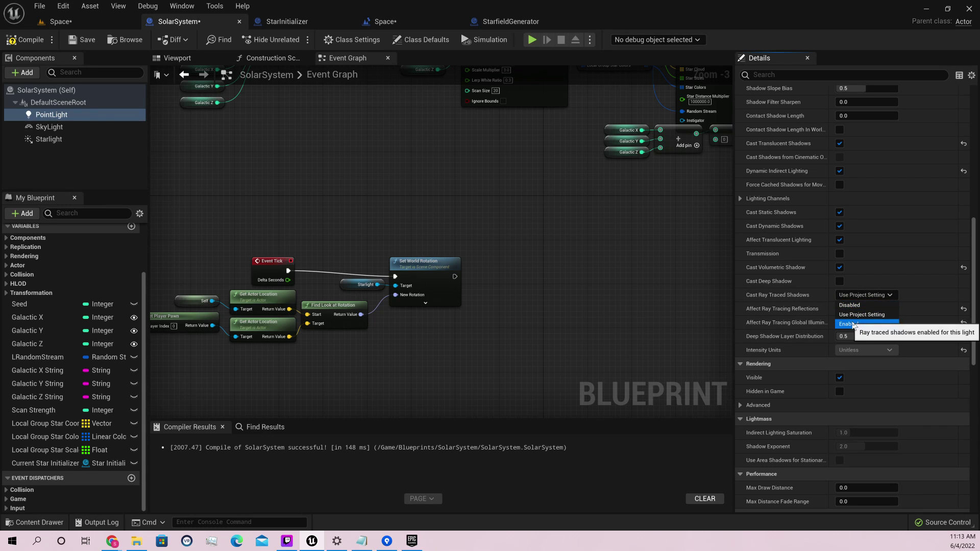
scroll(837, 373, "down", 3)
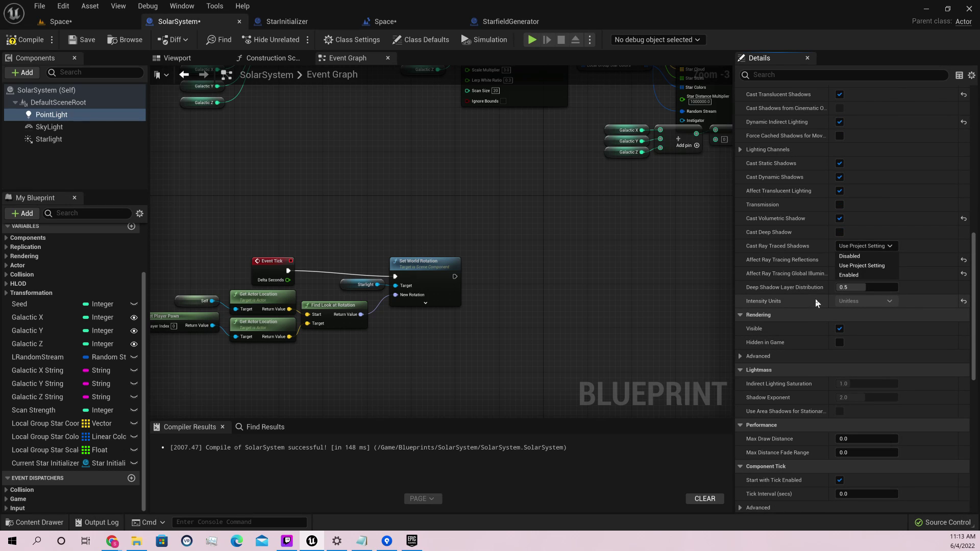
scroll(815, 301, "up", 2)
scroll(815, 301, "up", 2)
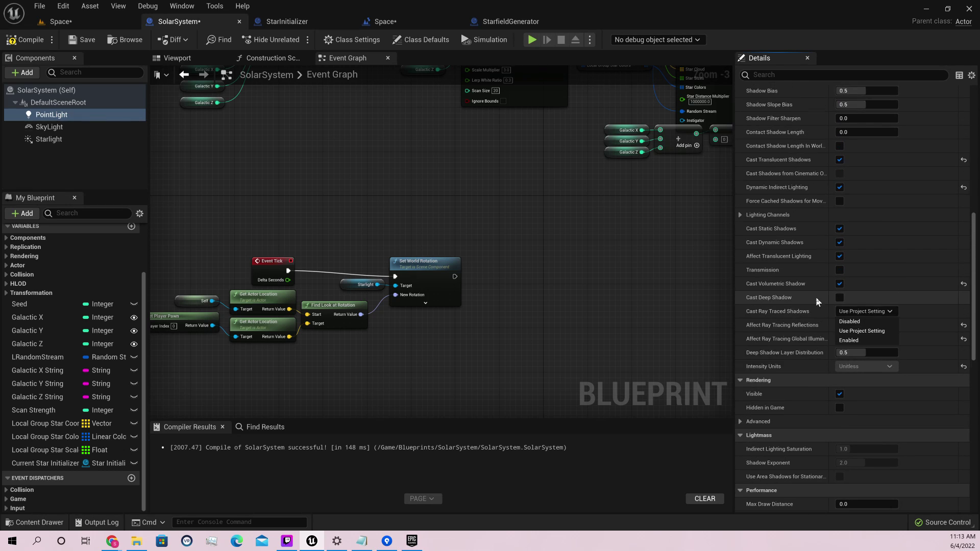
scroll(812, 295, "down", 8)
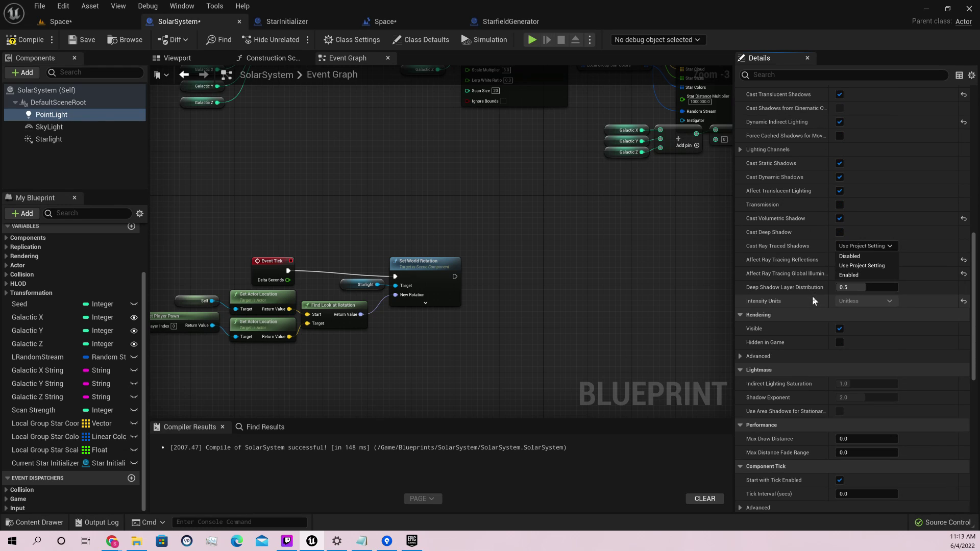
scroll(812, 298, "down", 4)
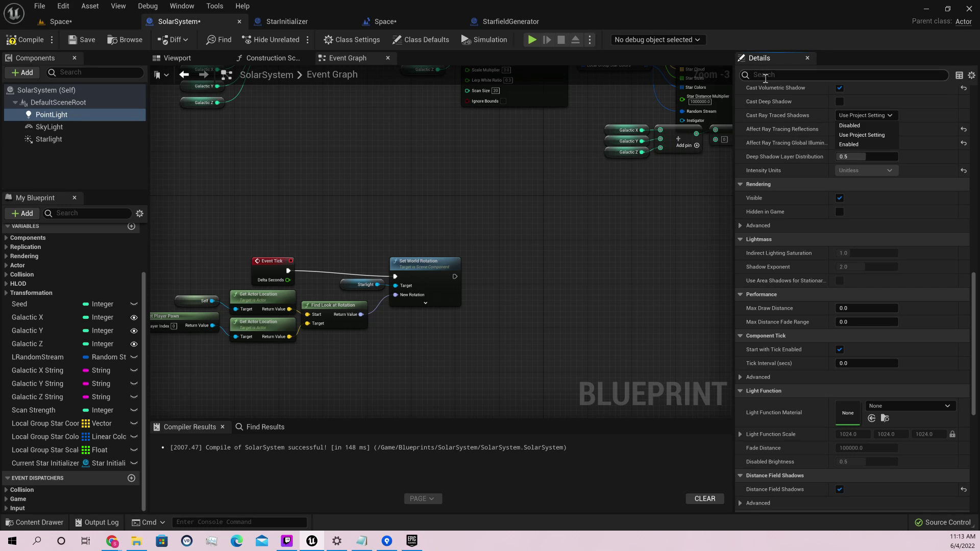
Filter Details for 'shado' and enter .5 as the PointLight's Shadow Filter Sharpen.
left_click(768, 75)
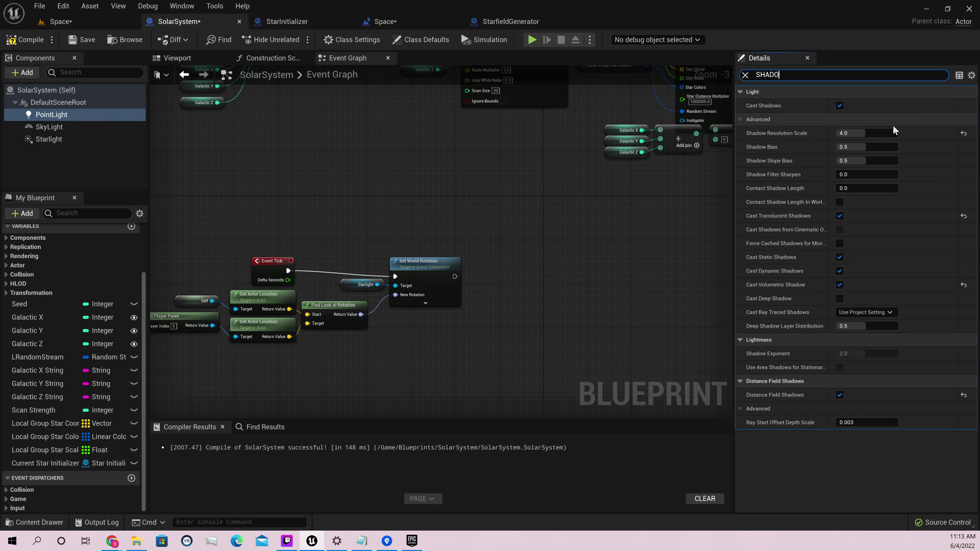
left_click(849, 174)
type(".5")
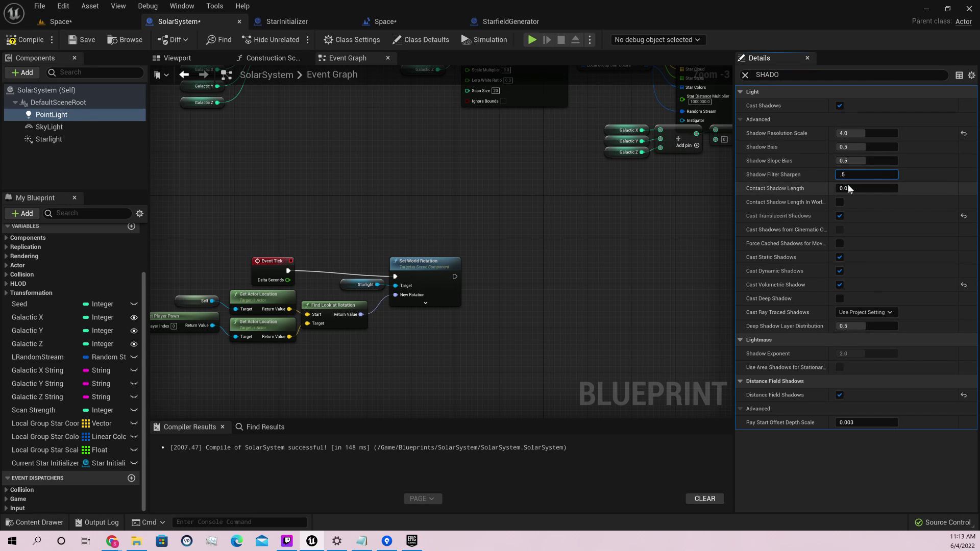
key("Return")
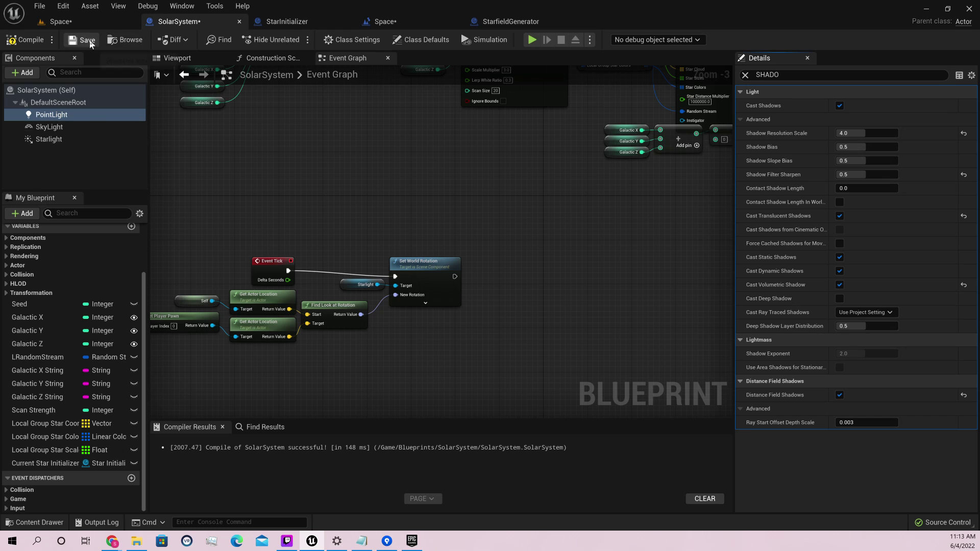
left_click(58, 23)
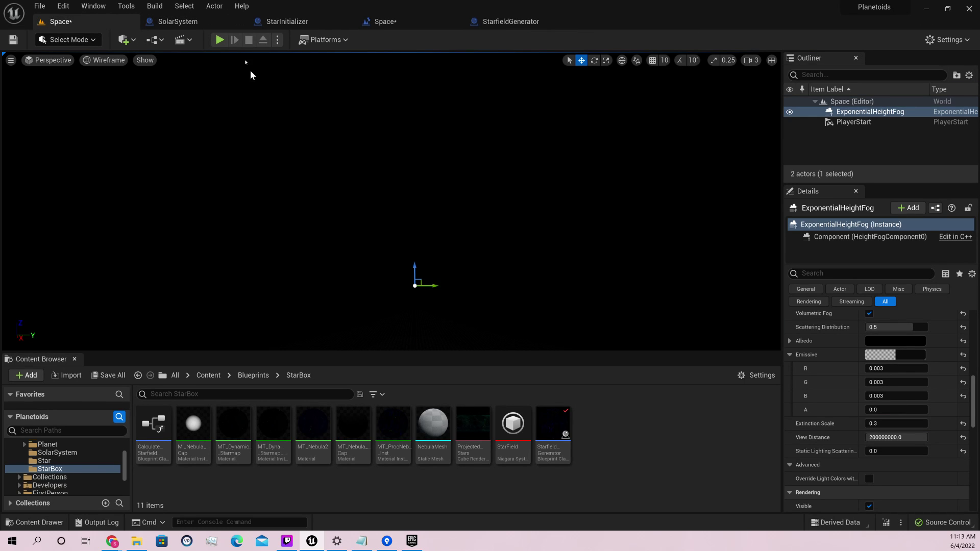
Play-test the Space level flying toward the green star, then bring up the level blueprint.
left_click(219, 39)
left_click(454, 184)
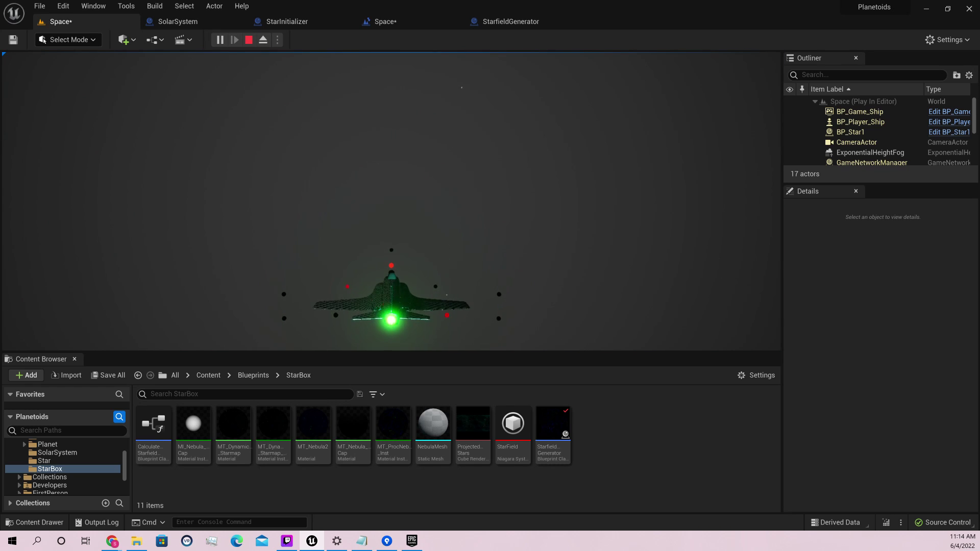
key("Escape")
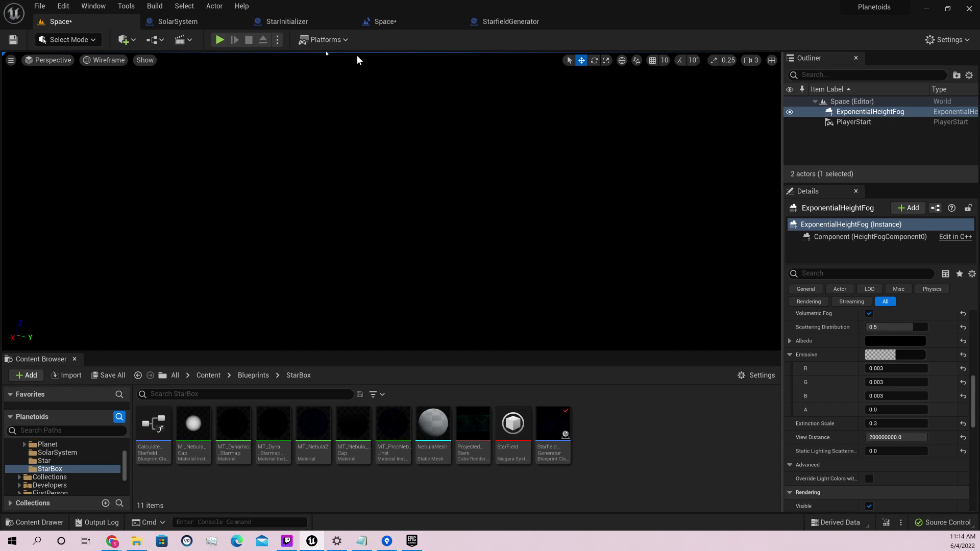
left_click(387, 21)
Set the SolarSystem PointLight's Cast Ray Traced Shadows to Enabled and save the blueprint.
right_click_drag(225, 173, 365, 199)
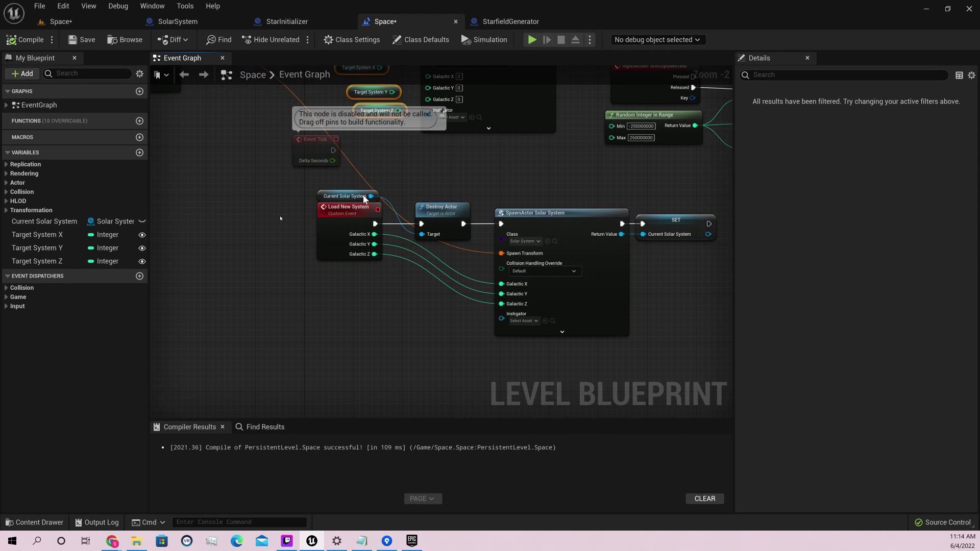
left_click(191, 23)
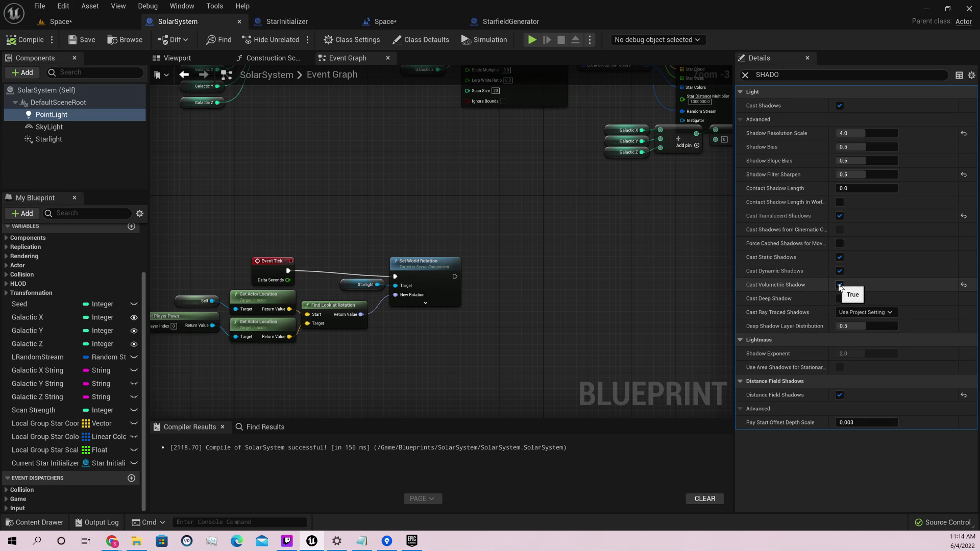
left_click(839, 257)
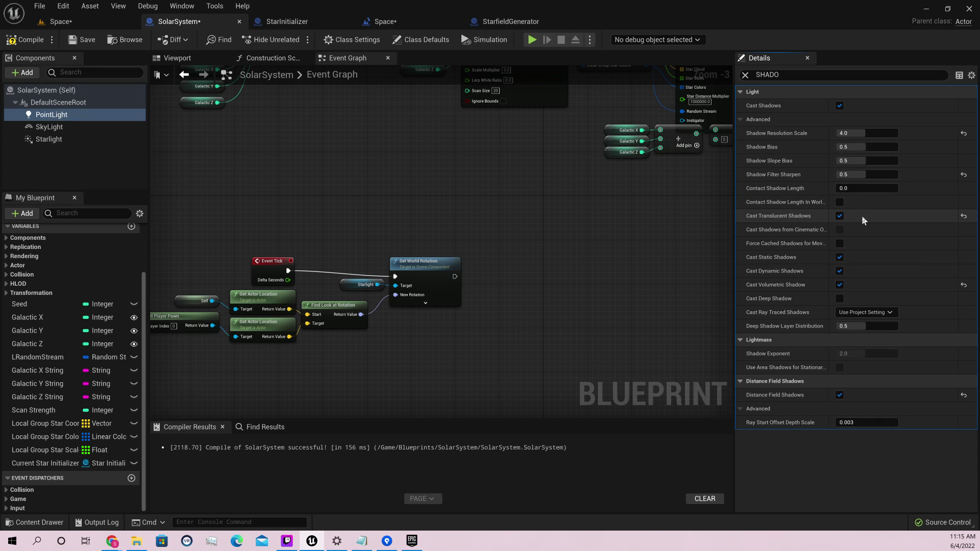
left_click(873, 312)
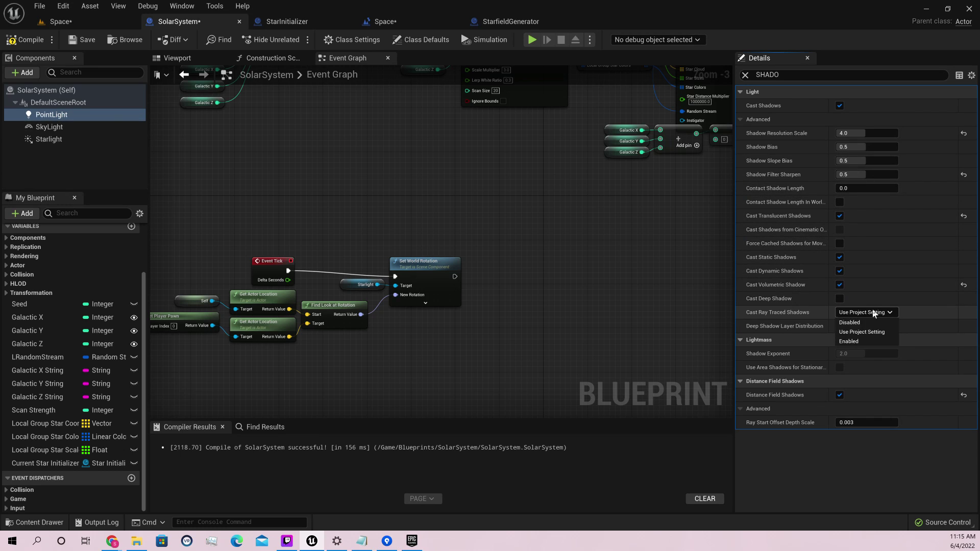
left_click(855, 341)
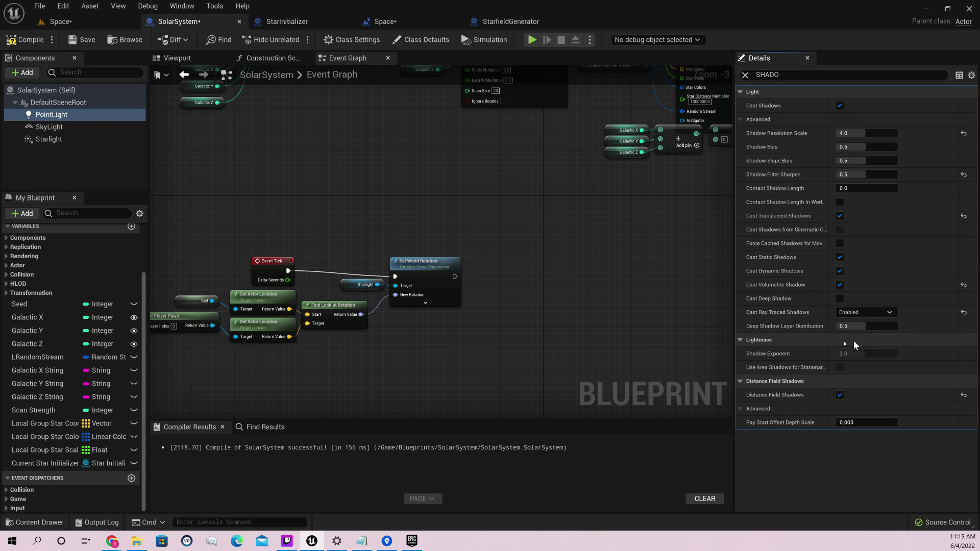
left_click(92, 43)
left_click(58, 22)
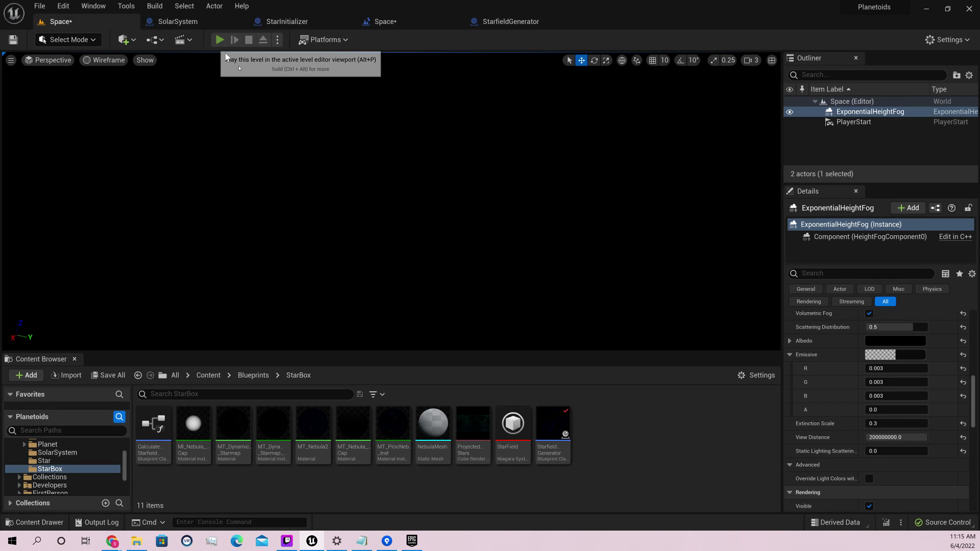
key("alt+p")
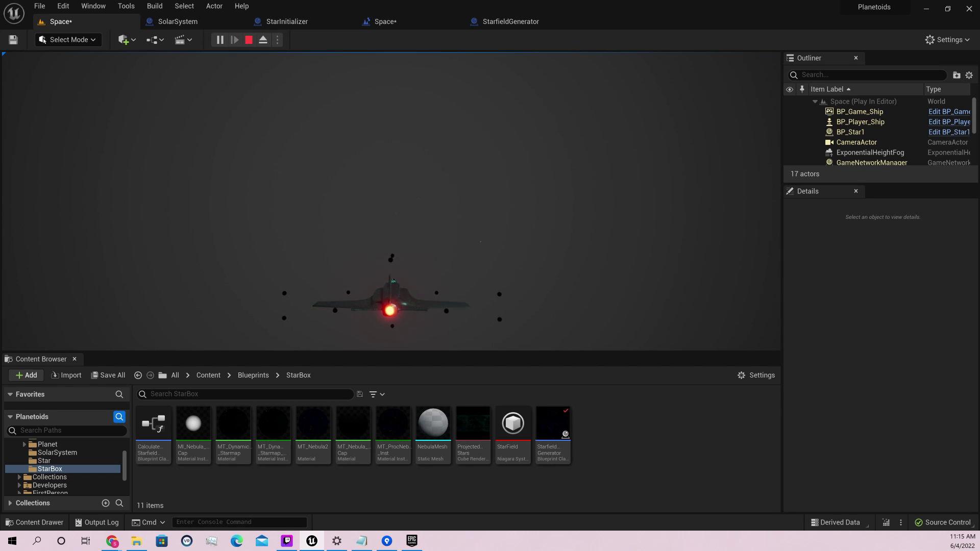
key("Escape")
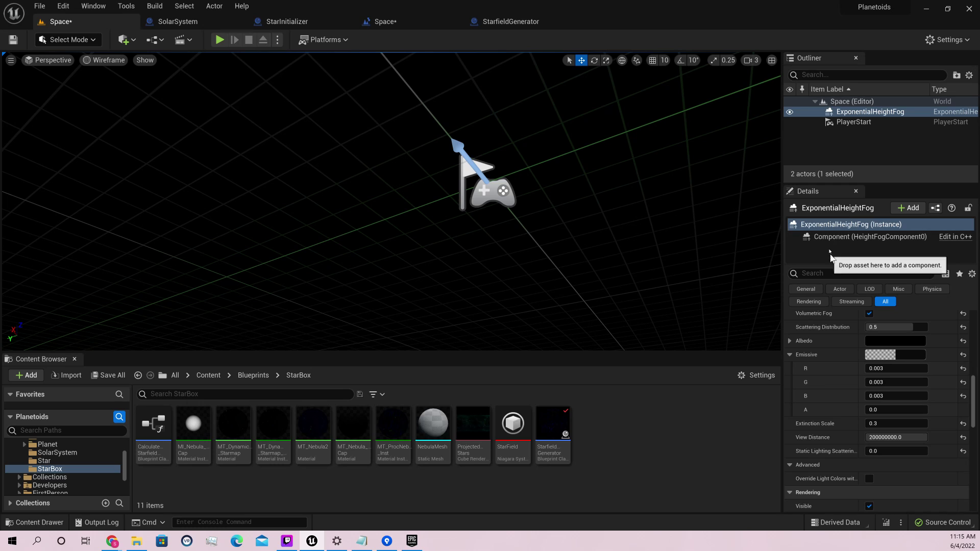
In SolarSystem, toggle distance field shadows and turn the light's ray-traced shadows back off.
left_click(178, 21)
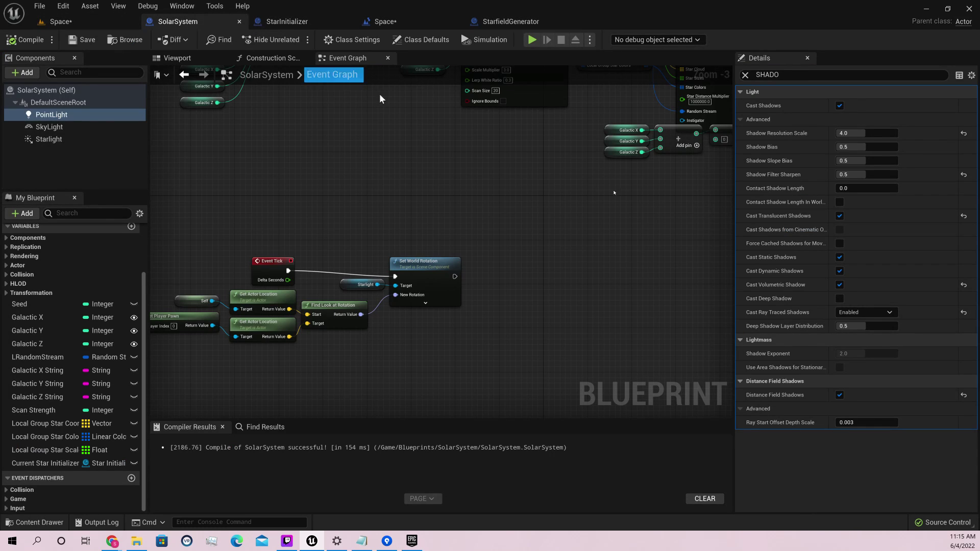
double_click(840, 396)
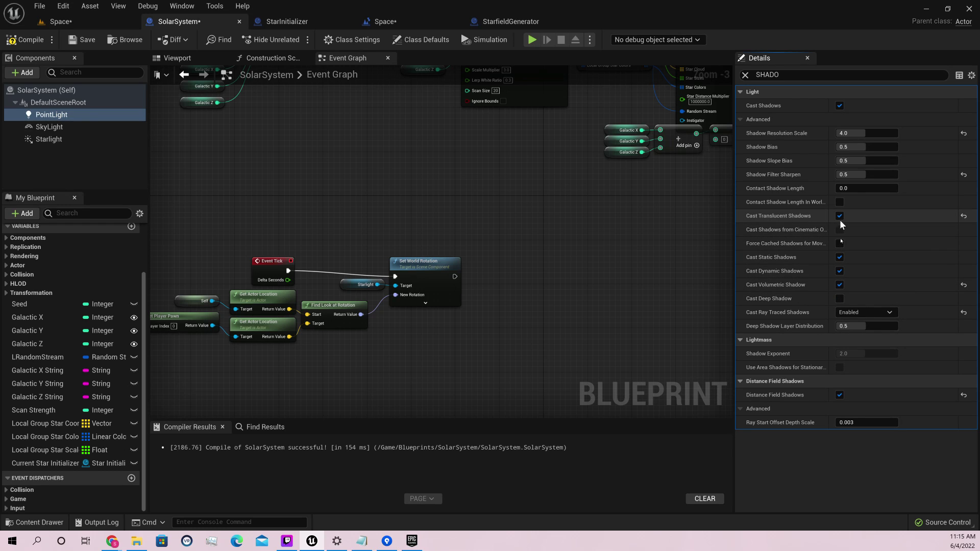
left_click(862, 312)
left_click(858, 328)
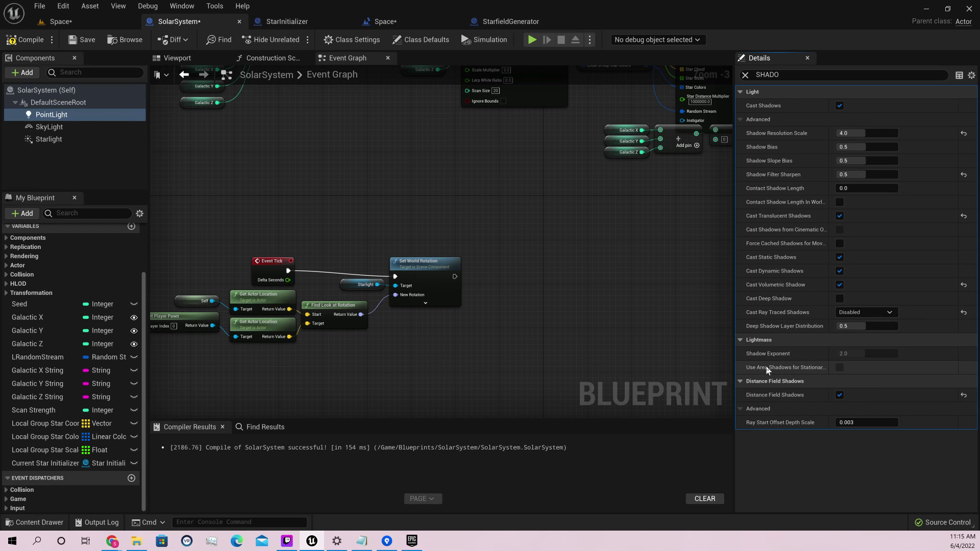
Search Details for 'VISI', tick Starlight's Visible box, and save the SolarSystem blueprint.
mouse_move(768, 368)
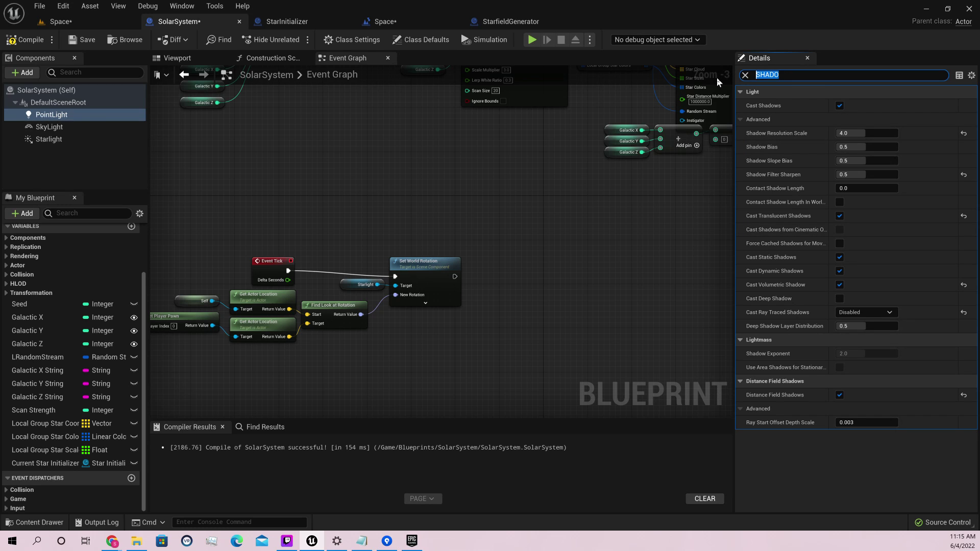
type("BLOO")
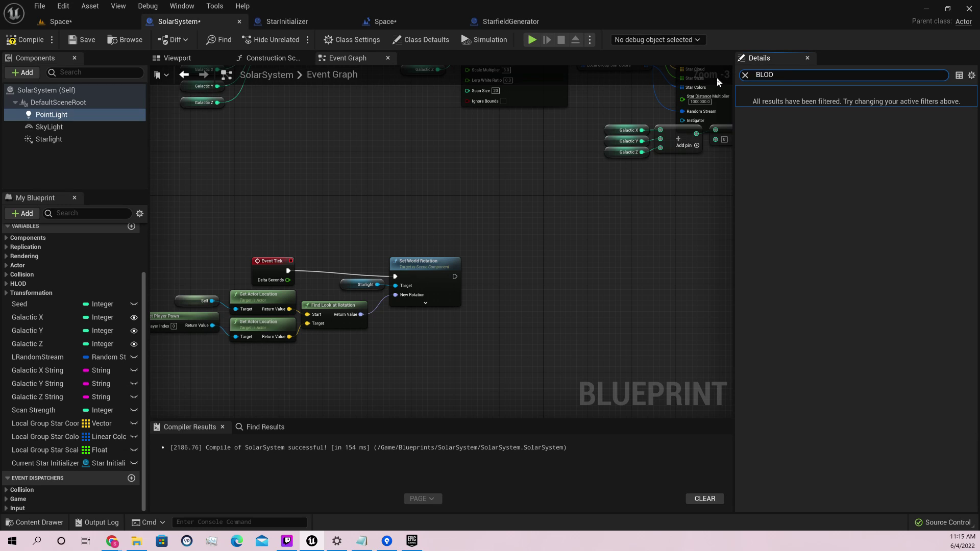
key("BackSpace")
key("BackSpace")
key("BackSpace")
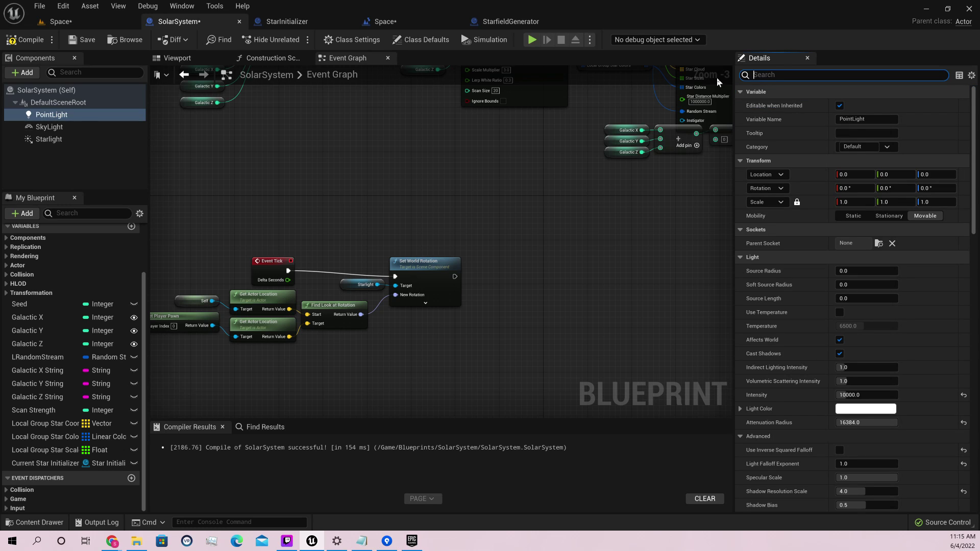
type("RAY")
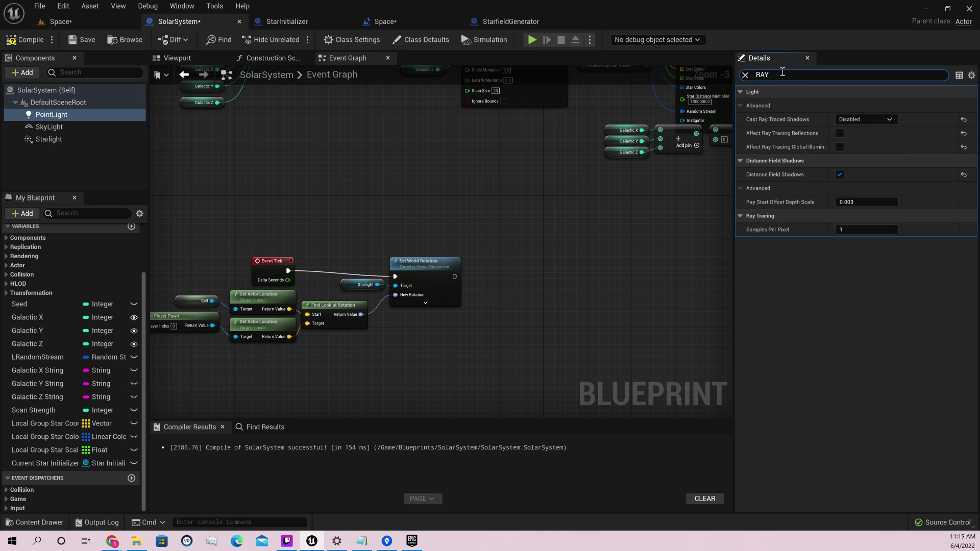
type("SHAF")
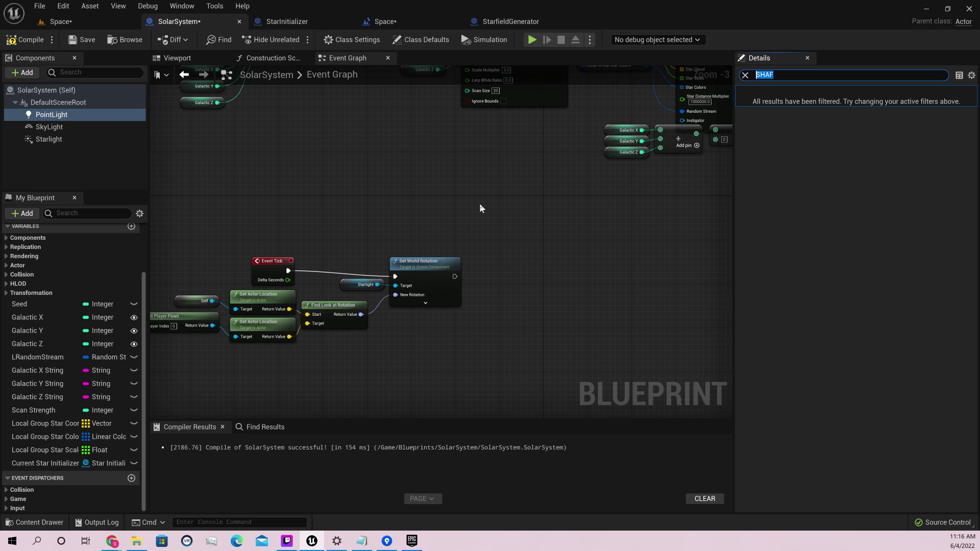
key("BackSpace")
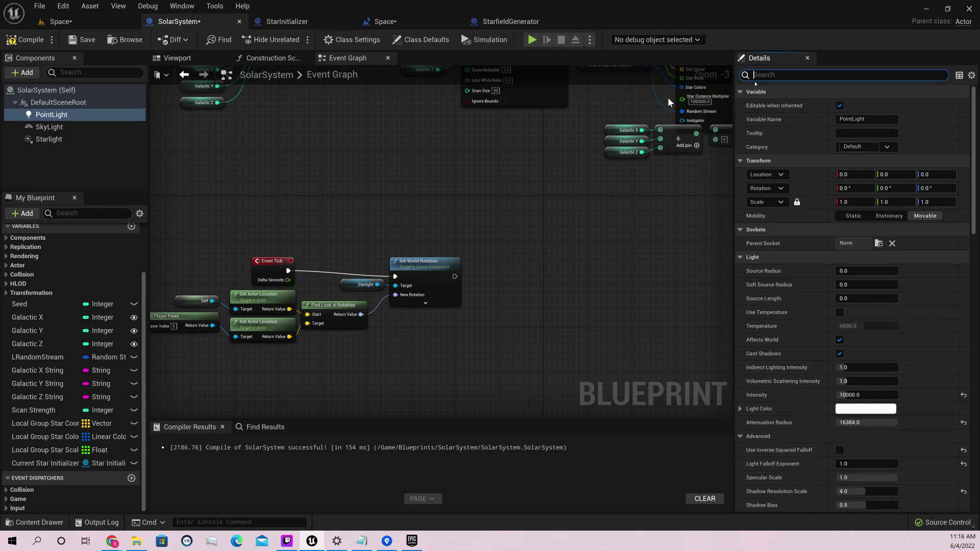
type("VISI")
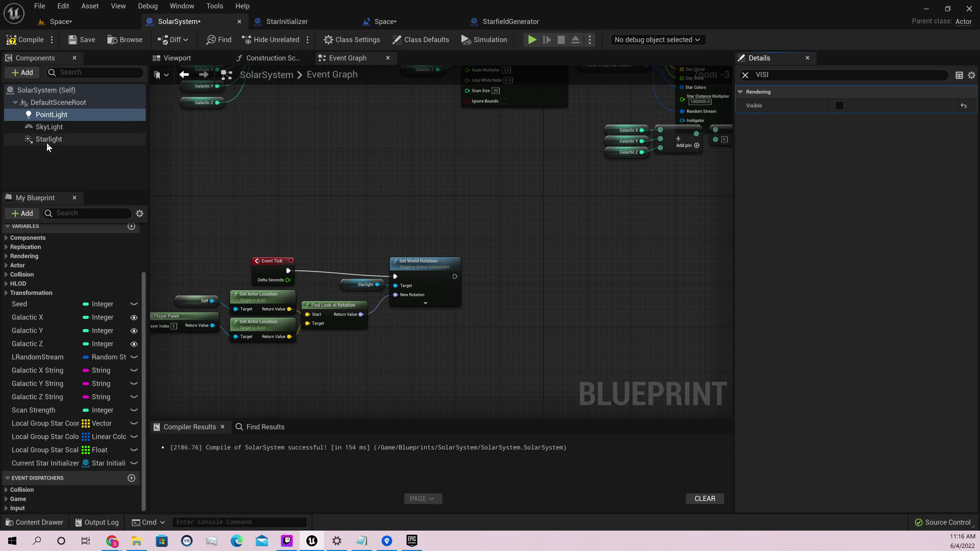
left_click(56, 139)
left_click(840, 105)
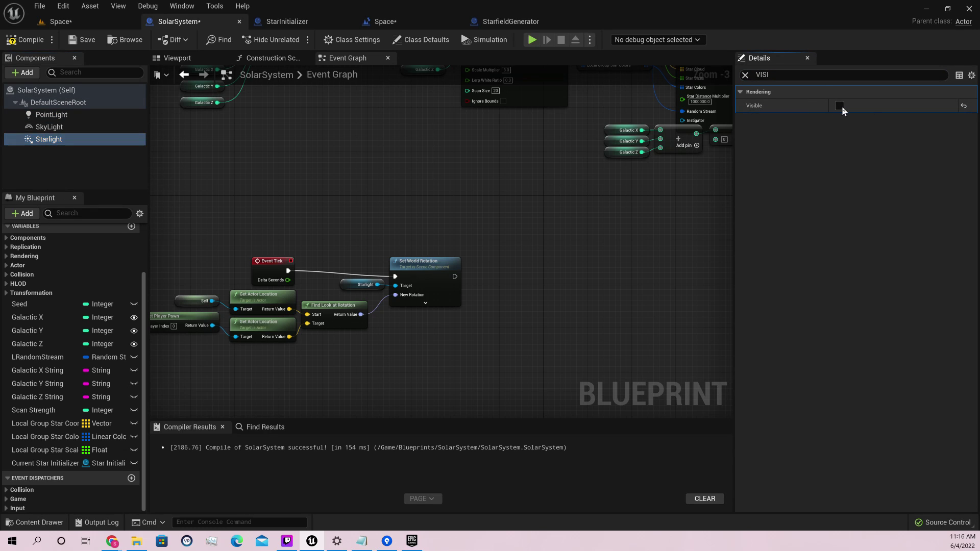
left_click(80, 41)
Play-test the fog with a white Albedo, then set the Albedo back to black.
left_click(60, 21)
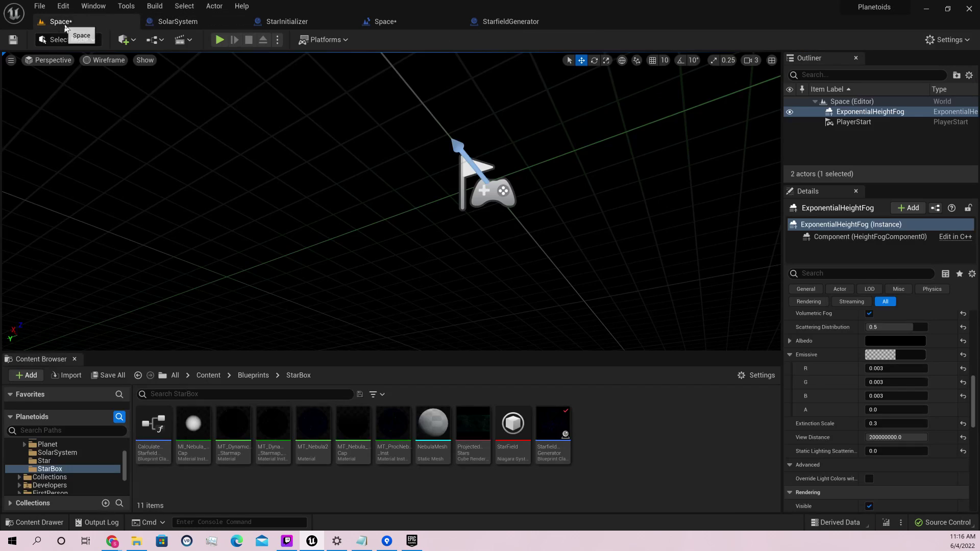
key("alt+p")
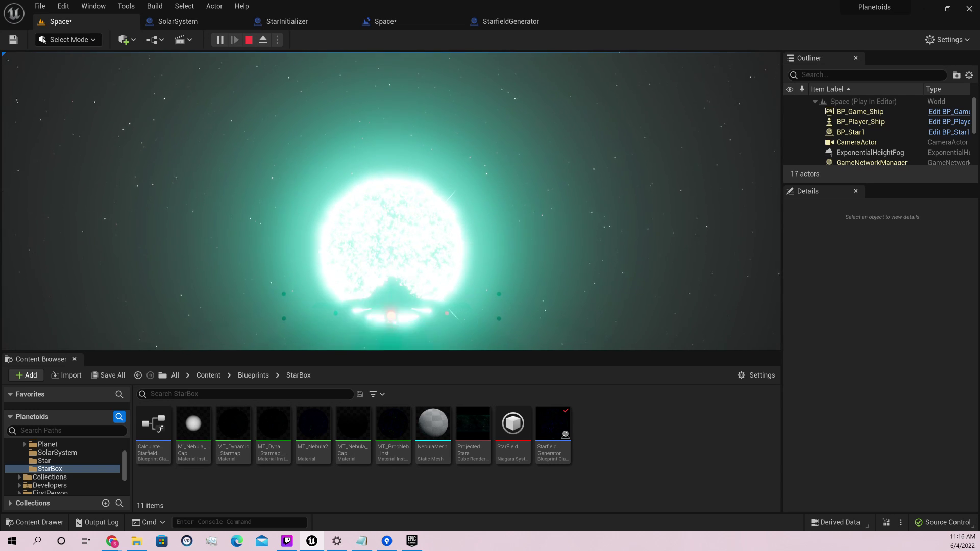
key("Escape")
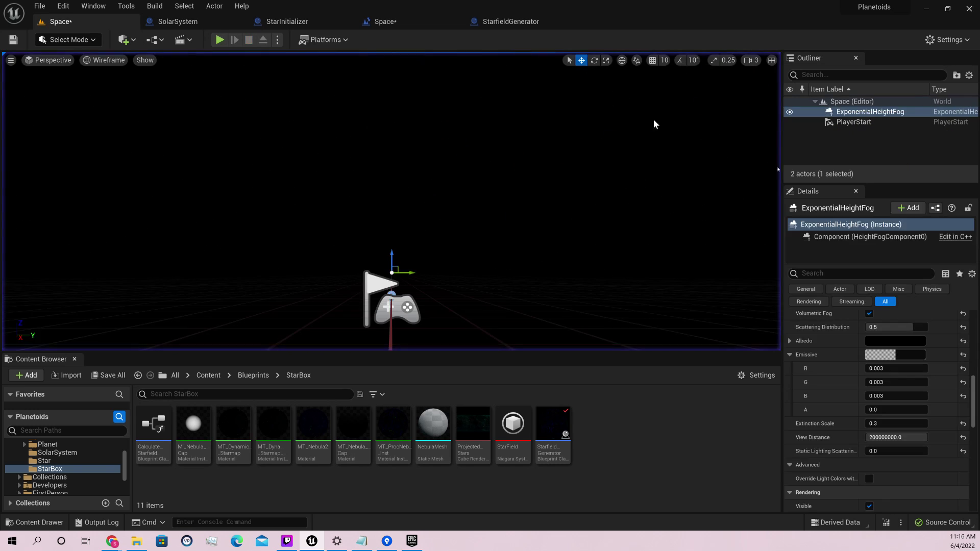
left_click(896, 339)
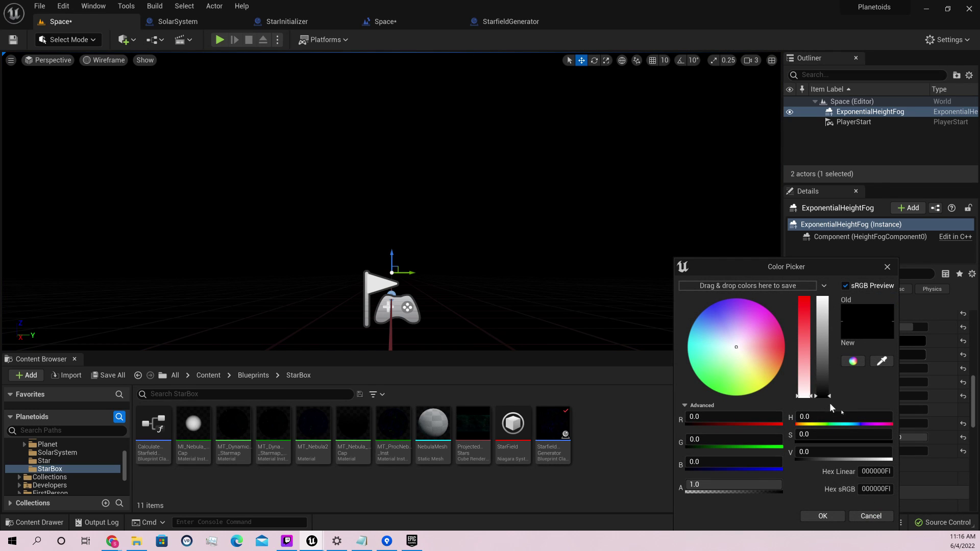
left_click(821, 381)
left_click(822, 516)
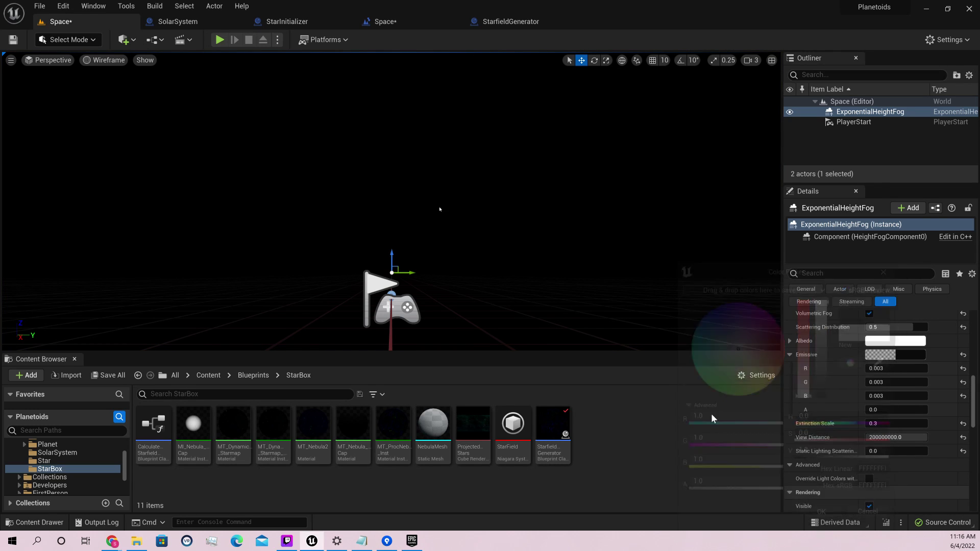
key("alt+p")
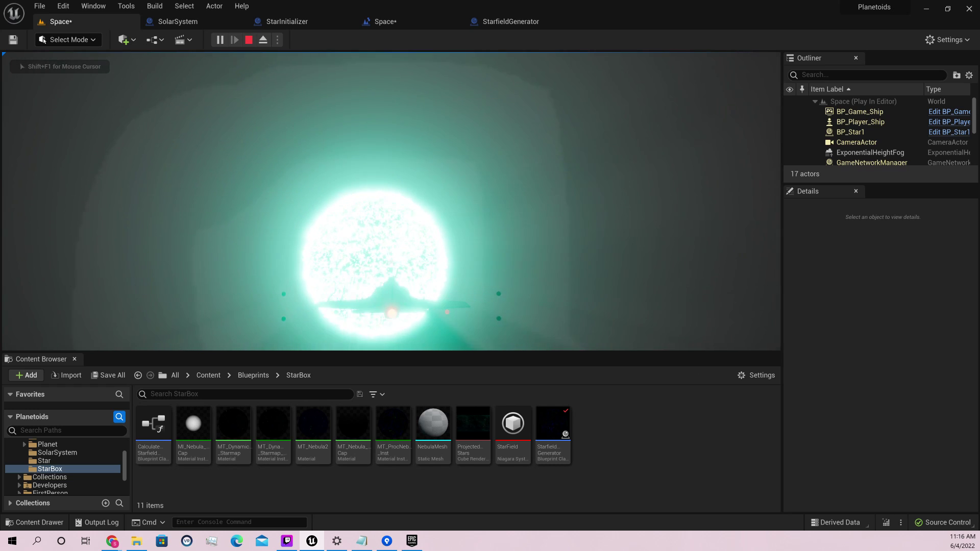
key("Escape")
left_click(910, 341)
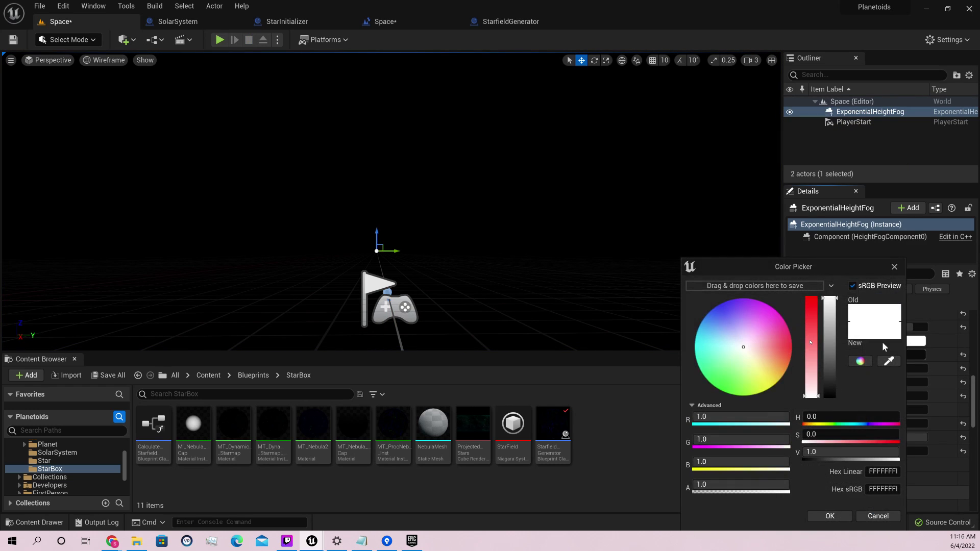
left_click_drag(830, 347, 830, 396)
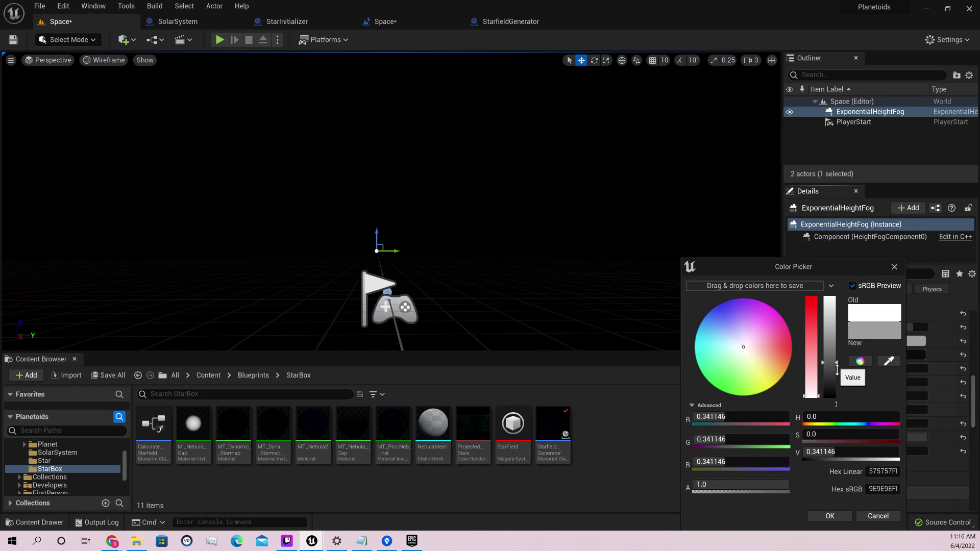
left_click(838, 516)
Set the fog Emissive R, G and B to 0.001 and save the Space level.
left_click(880, 368)
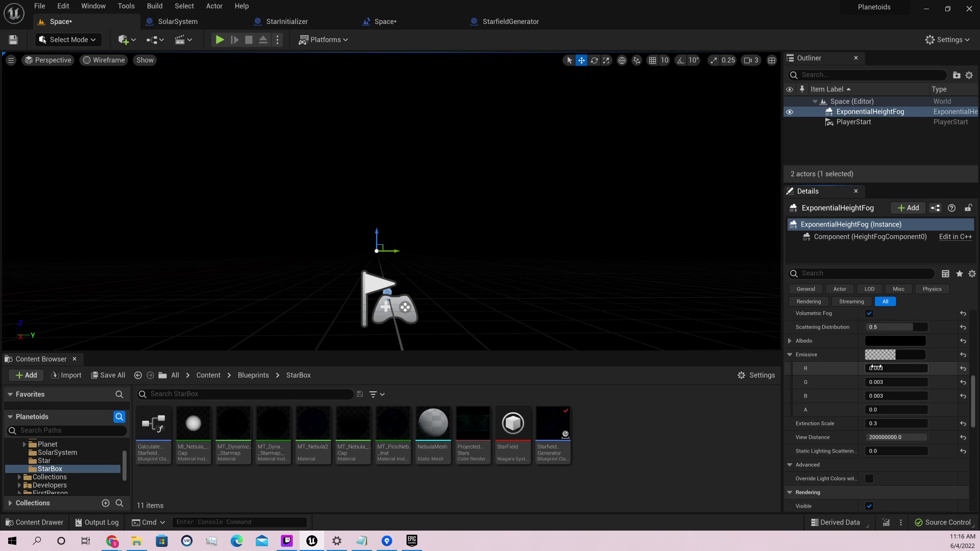
key("BackSpace")
type("1")
type("0.001")
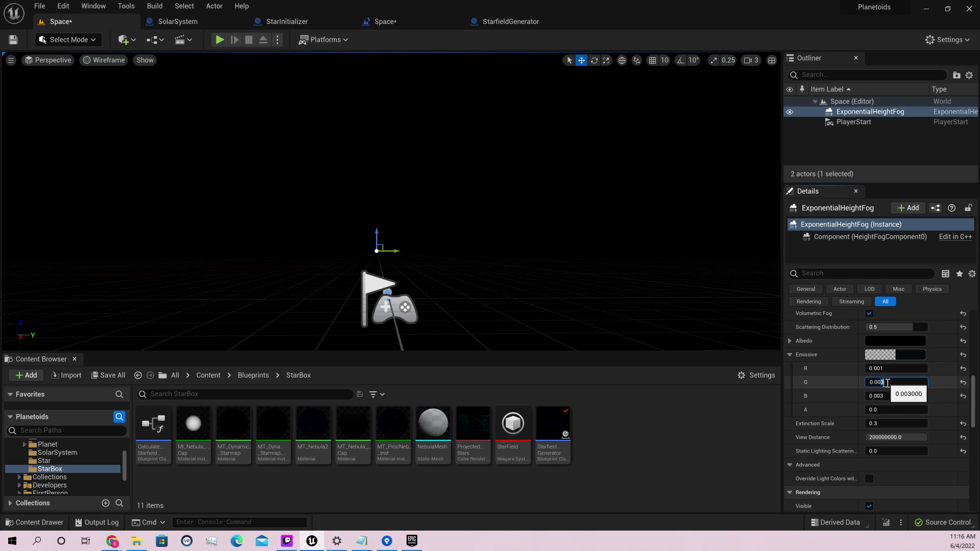
left_click(896, 396)
type("1")
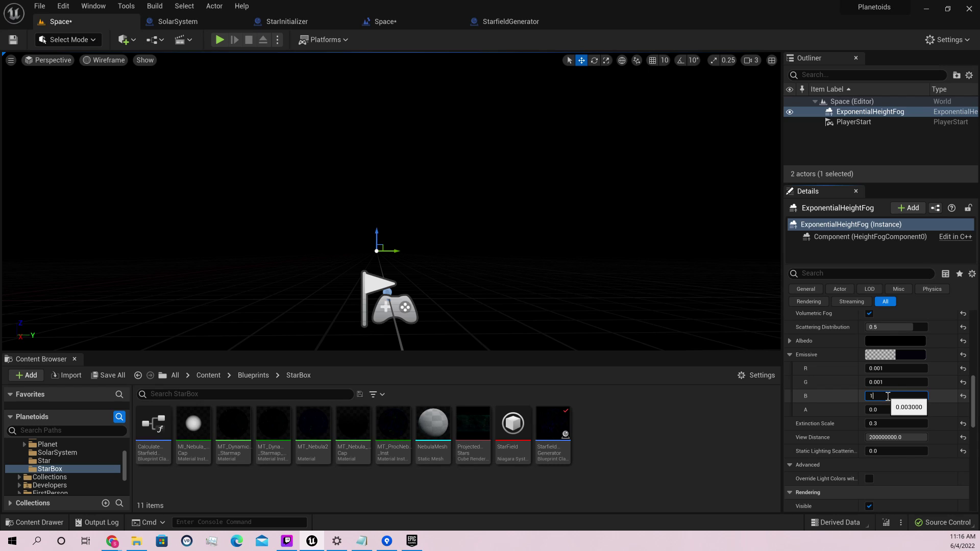
key("ctrl+a")
type("0.001")
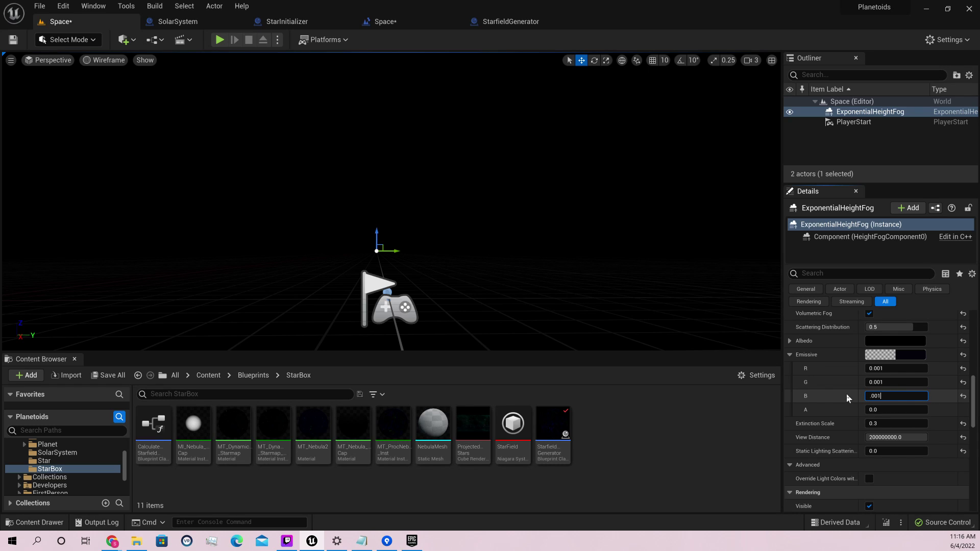
key("shift+Tab")
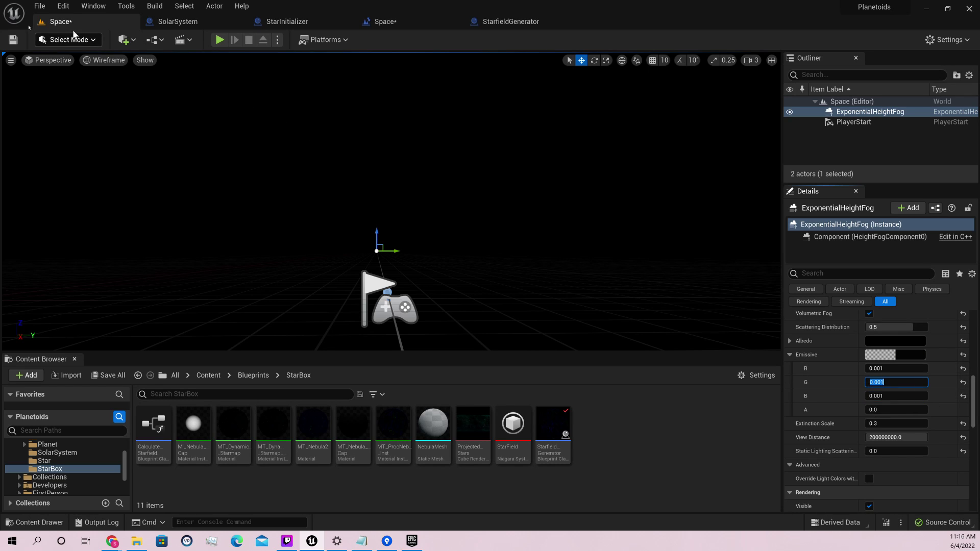
left_click(12, 40)
left_click(220, 40)
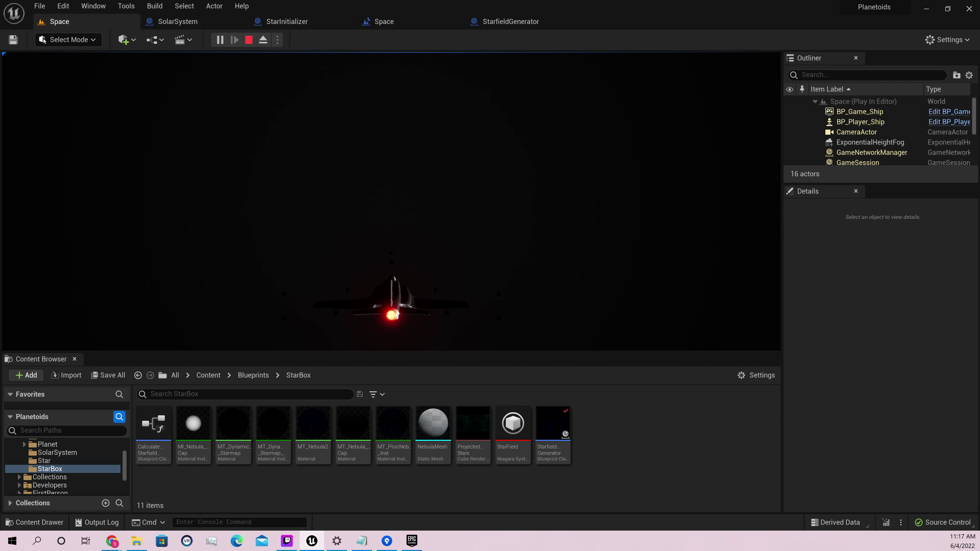
key("Escape")
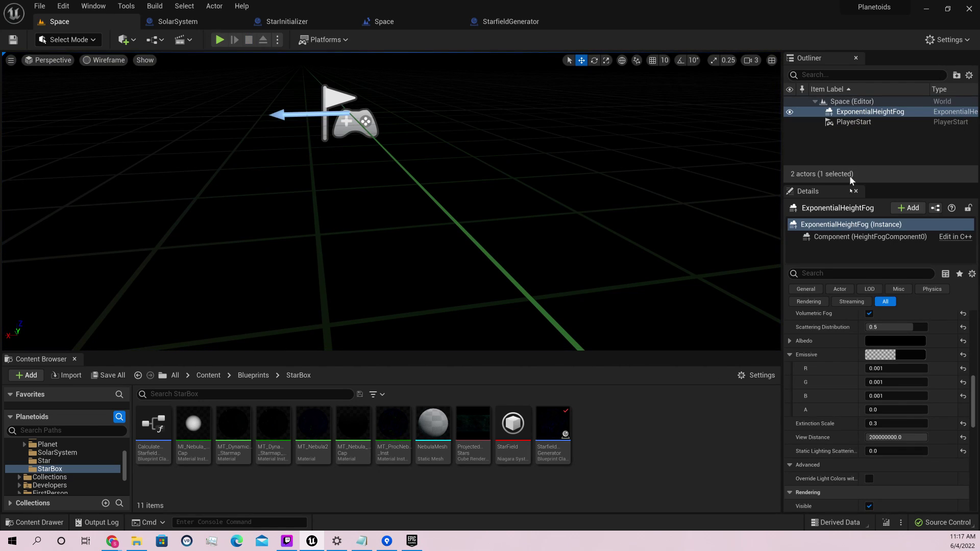
Hide the ExponentialHeightFog by unticking Visible, found with a 'VIS' Details search.
left_click(842, 274)
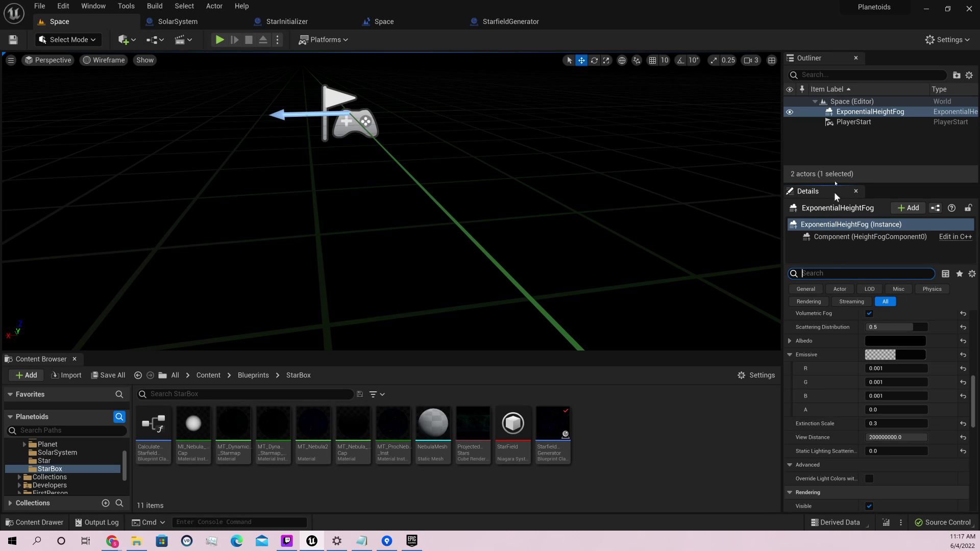
type("VIS")
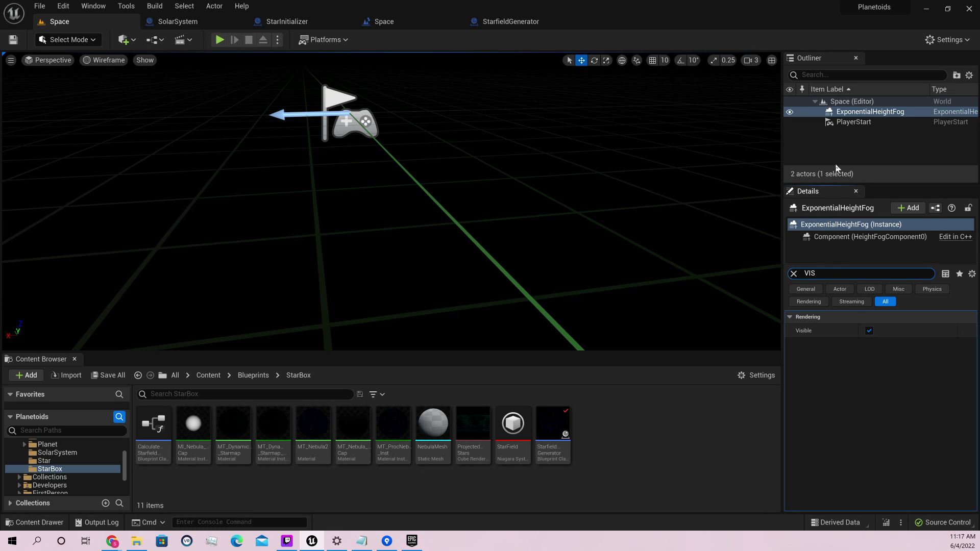
left_click(869, 330)
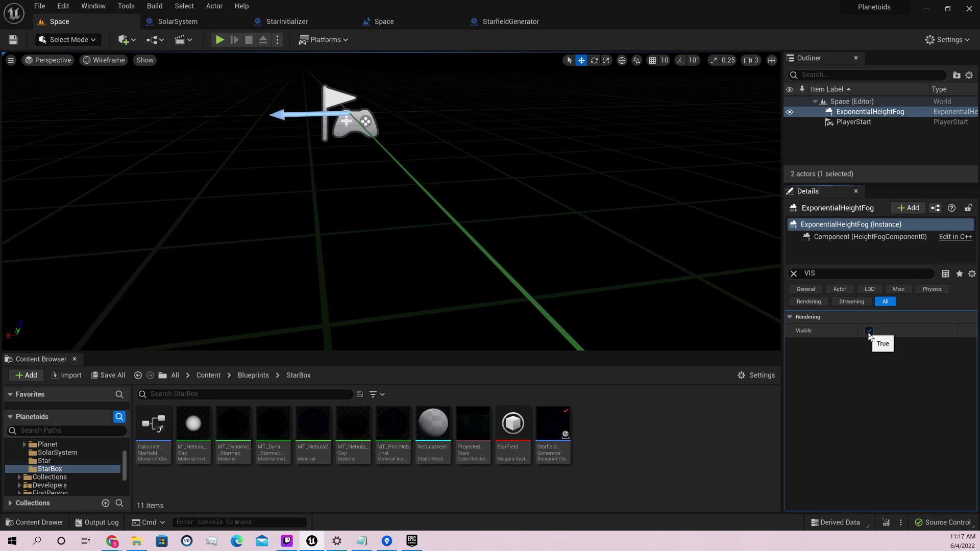
Save the Space level and play it, taking control of the ship in the viewport.
left_click(14, 39)
left_click(219, 40)
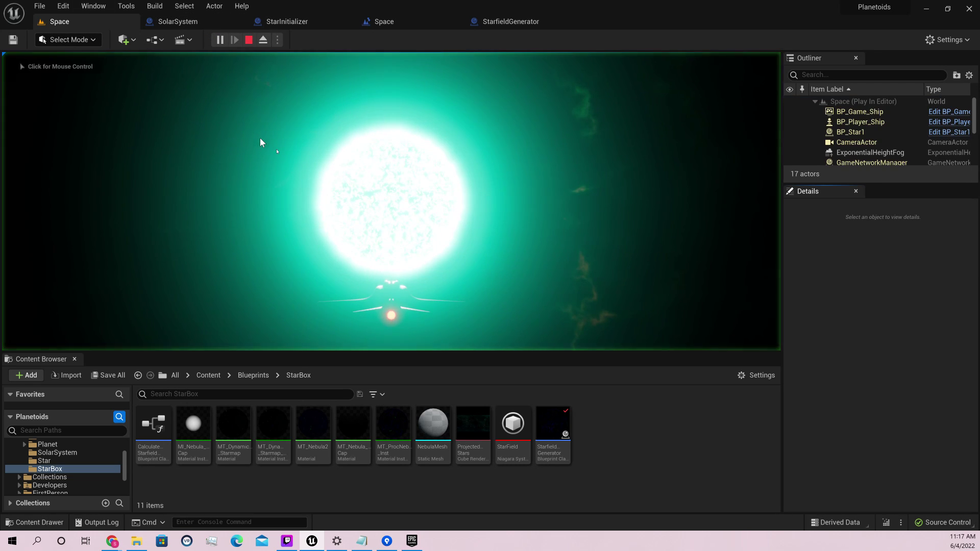
left_click(260, 139)
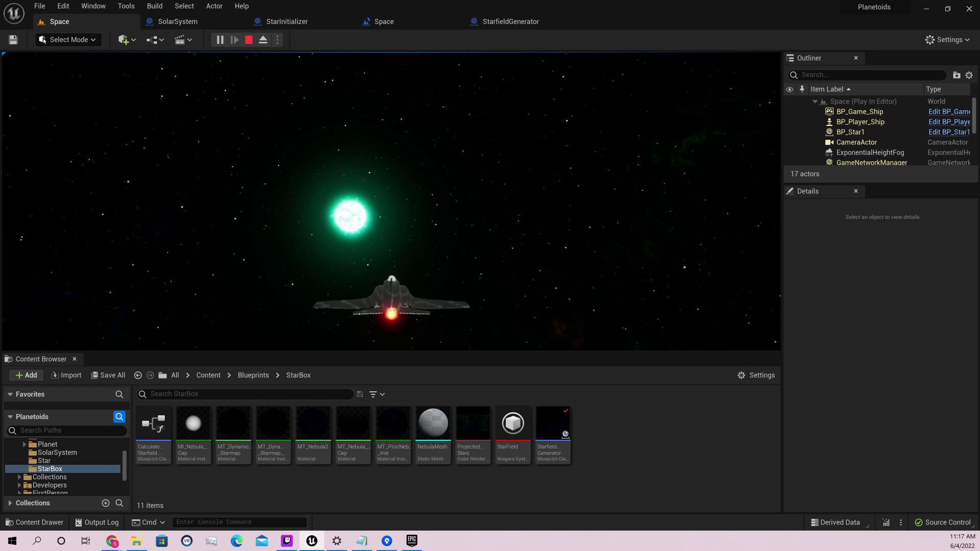
Stop Play In Editor with Esc and return to the Space level editor.
key("Escape")
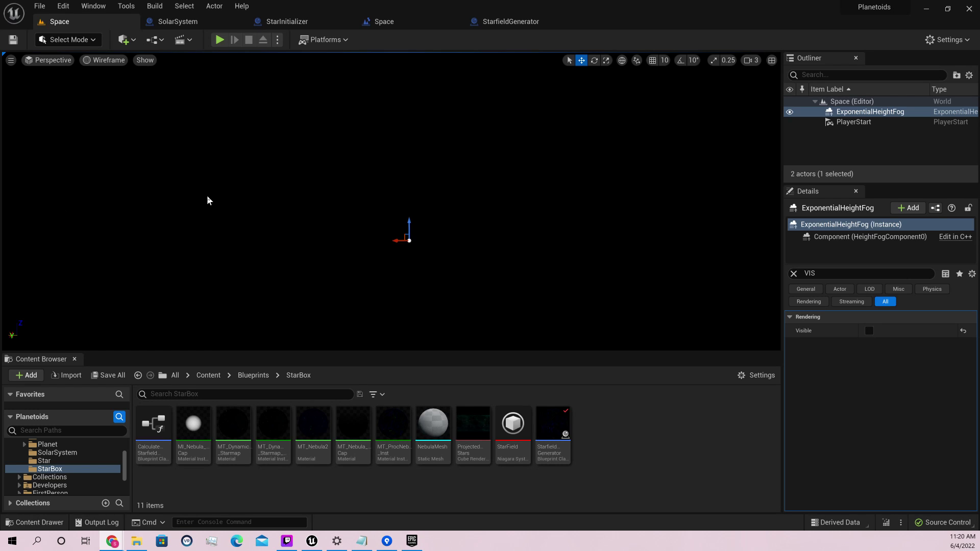
left_click(184, 5)
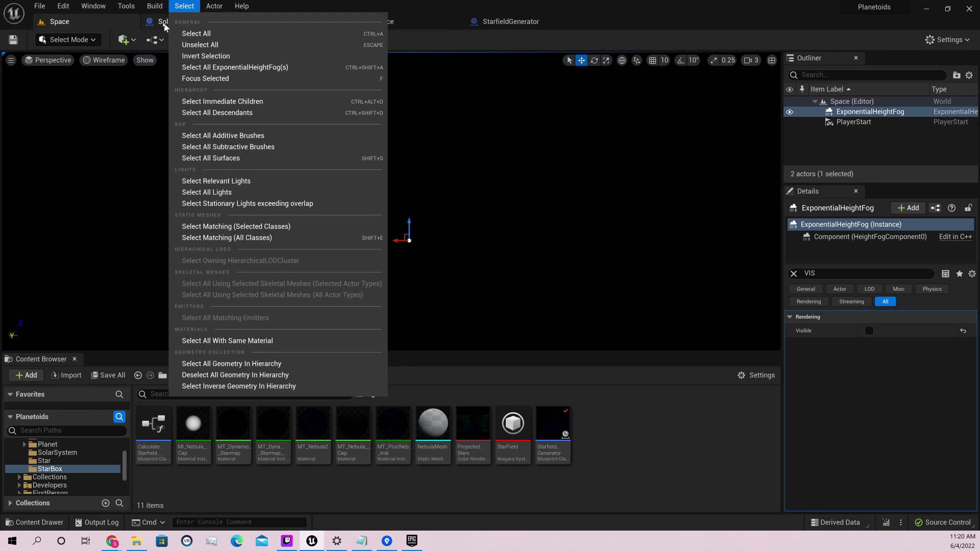
In the SolarSystem blueprint, clear Starlight's Details search and centre the Event Tick logic.
left_click(174, 22)
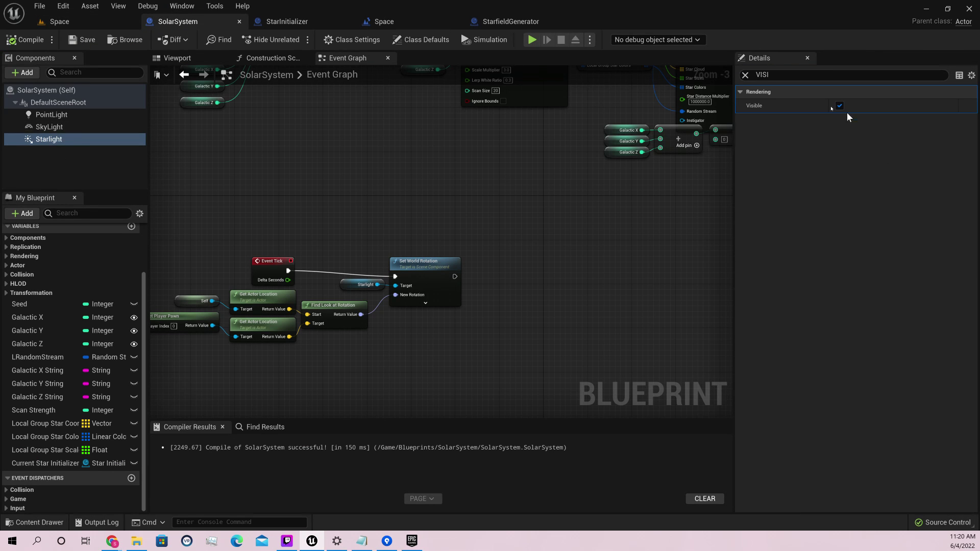
left_click(809, 76)
key("BackSpace")
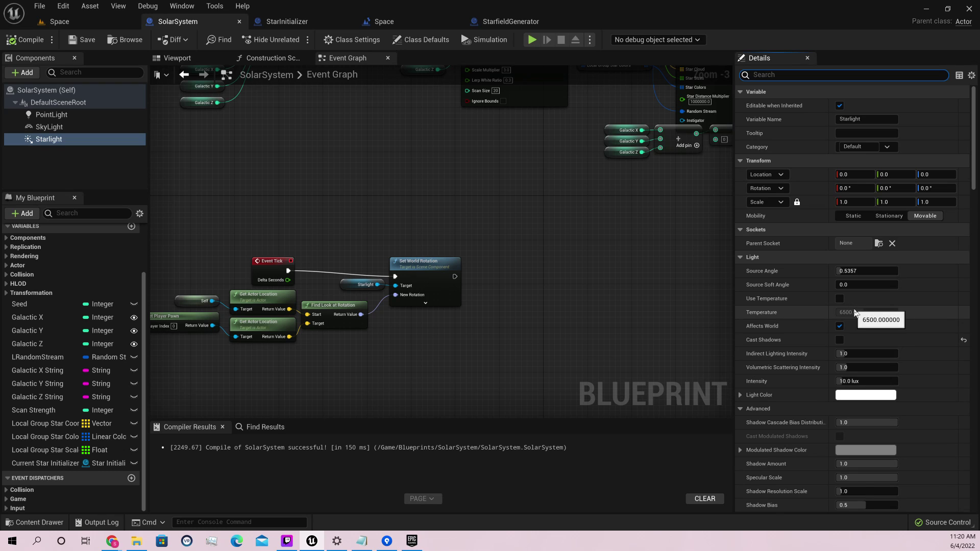
scroll(853, 307, "down", 1)
right_click_drag(528, 297, 674, 297)
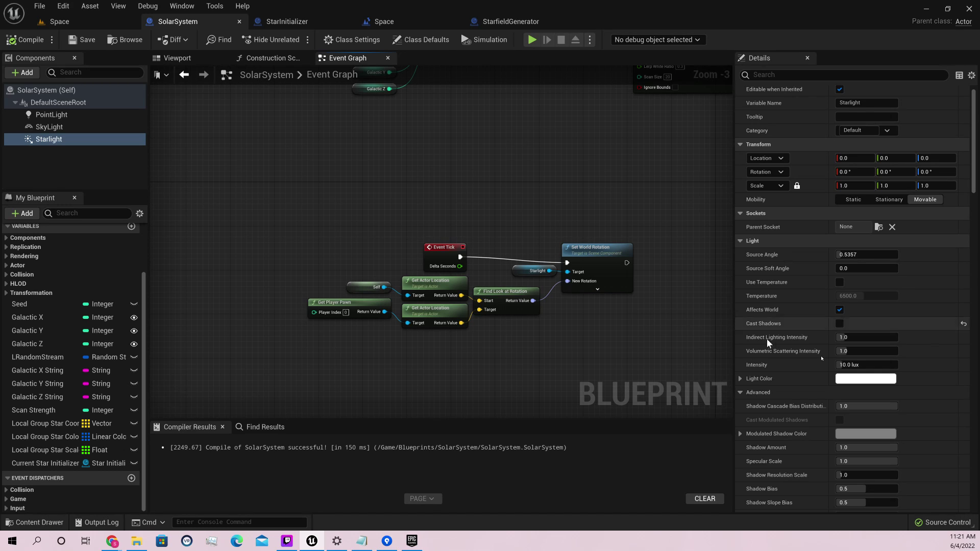
Set Starlight's Shadow Resolution Scale to 4 and Shadow Filter Sharpen to 0.5.
scroll(844, 378, "down", 3)
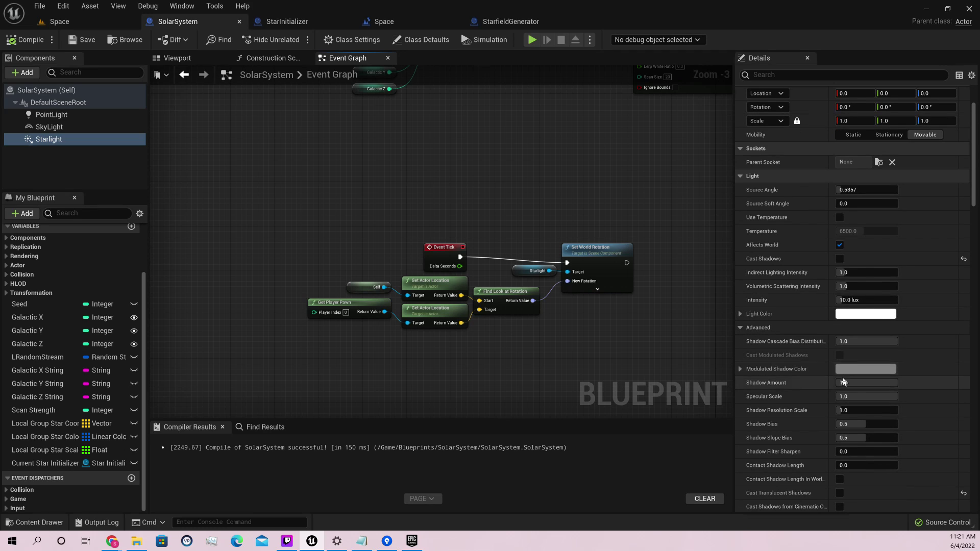
scroll(845, 380, "down", 2)
scroll(845, 373, "down", 1)
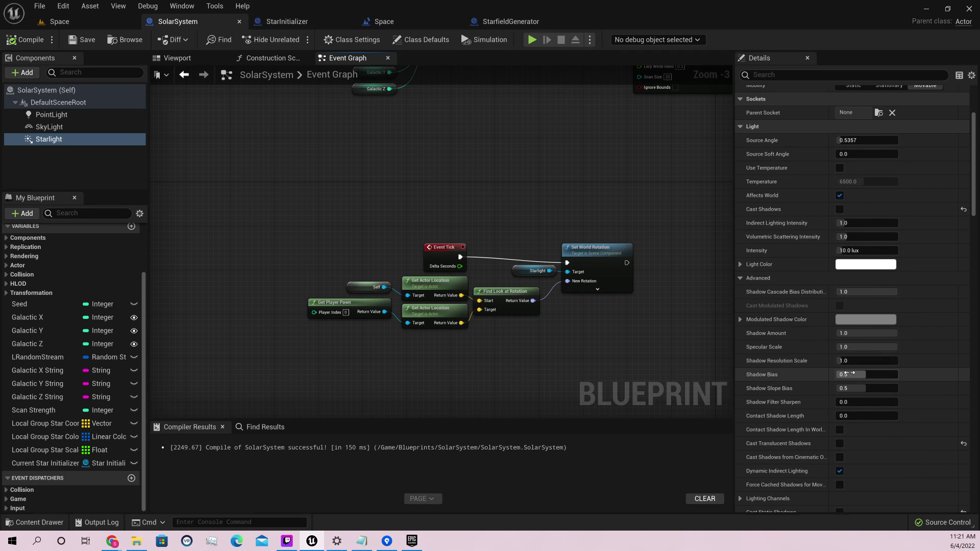
left_click_drag(846, 360, 849, 360)
left_click(850, 360)
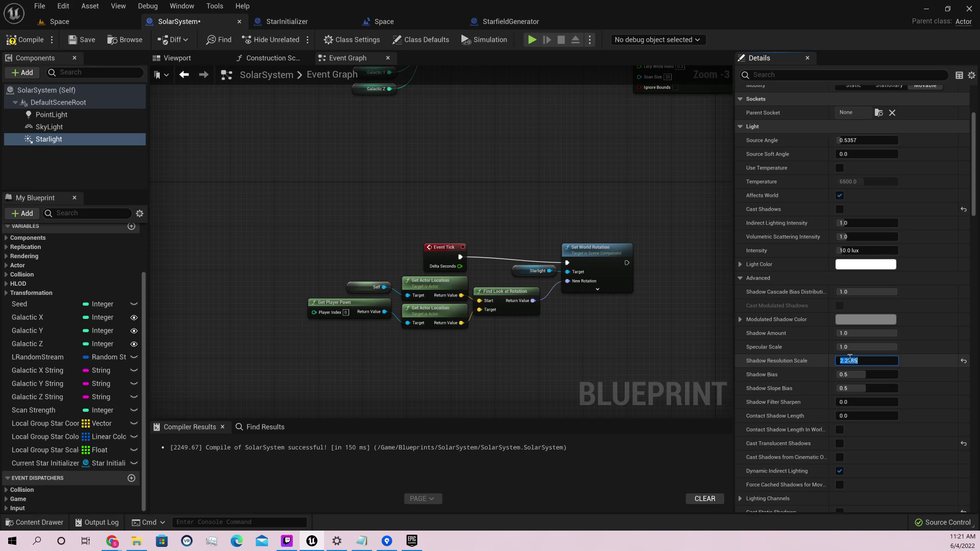
type("4")
key("Return")
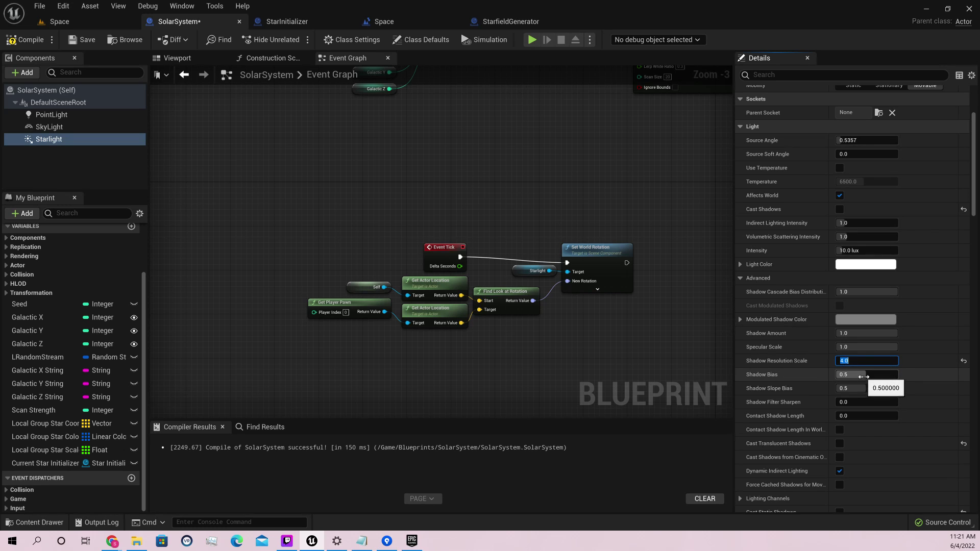
scroll(866, 376, "down", 2)
left_click(861, 369)
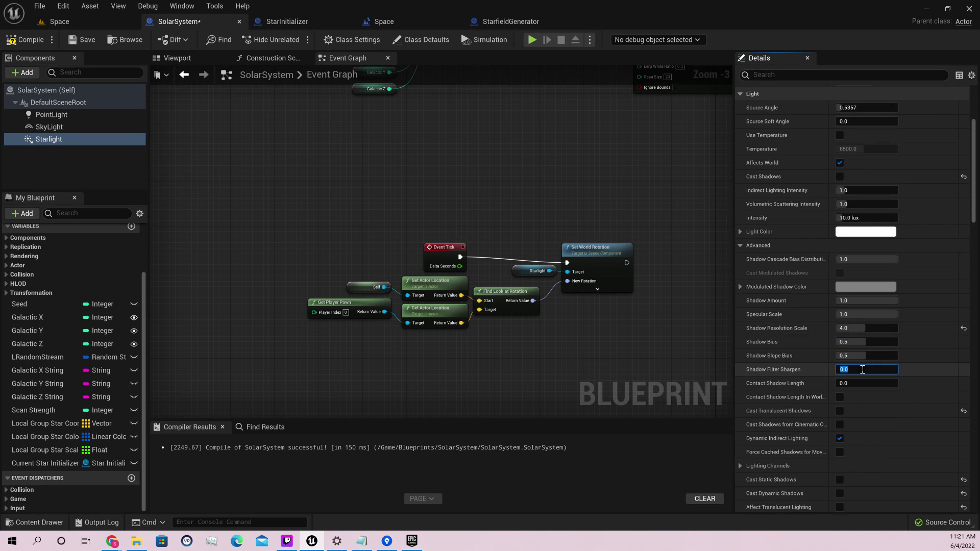
type("0.5")
key("Return")
Enable translucent, static, dynamic and volumetric shadows, Affect Translucent Lighting, and Transmission.
scroll(861, 380, "down", 2)
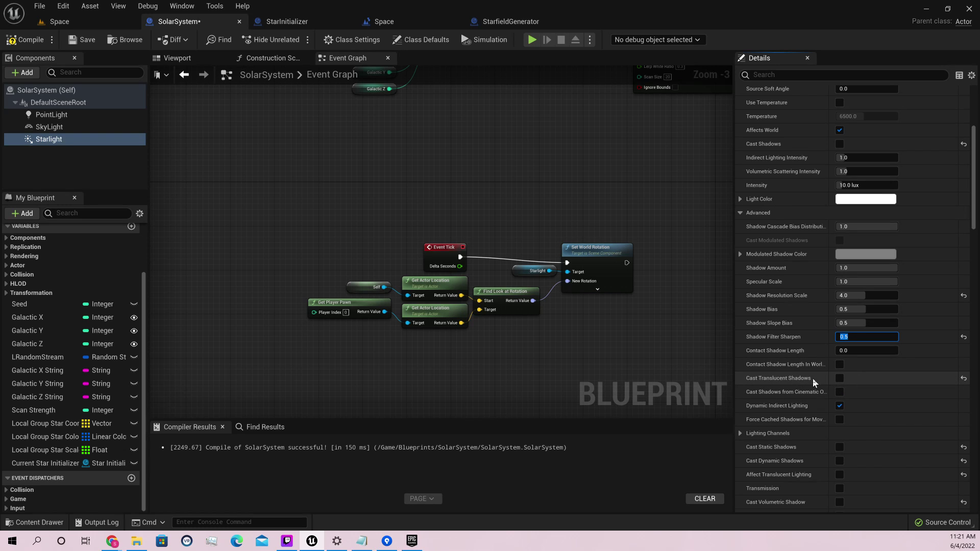
left_click(840, 378)
scroll(833, 396, "down", 1)
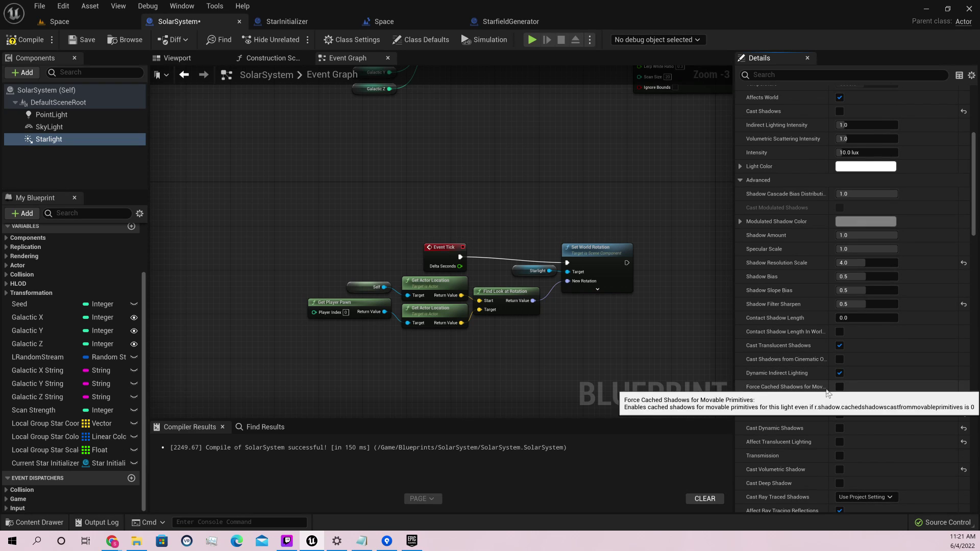
scroll(824, 393, "down", 1)
left_click(839, 381)
left_click(839, 395)
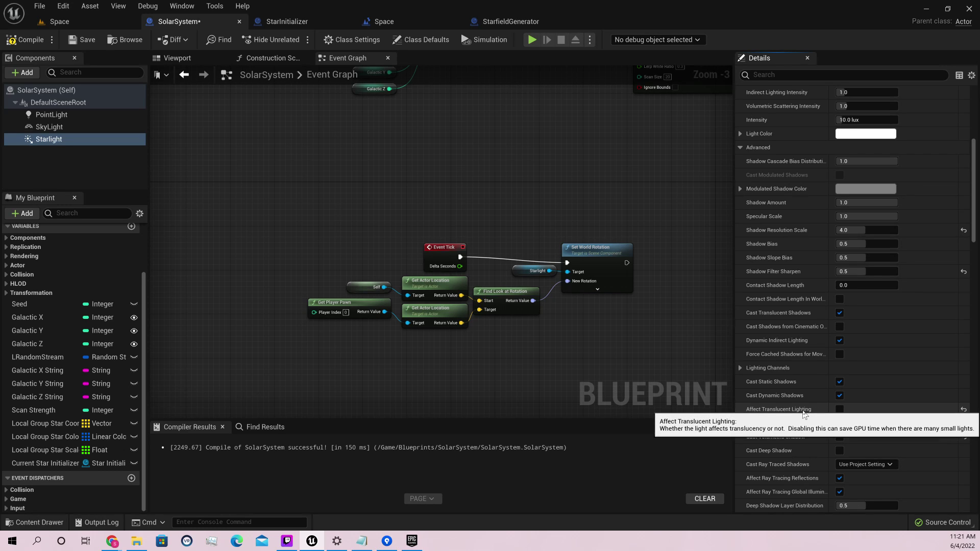
left_click(840, 409)
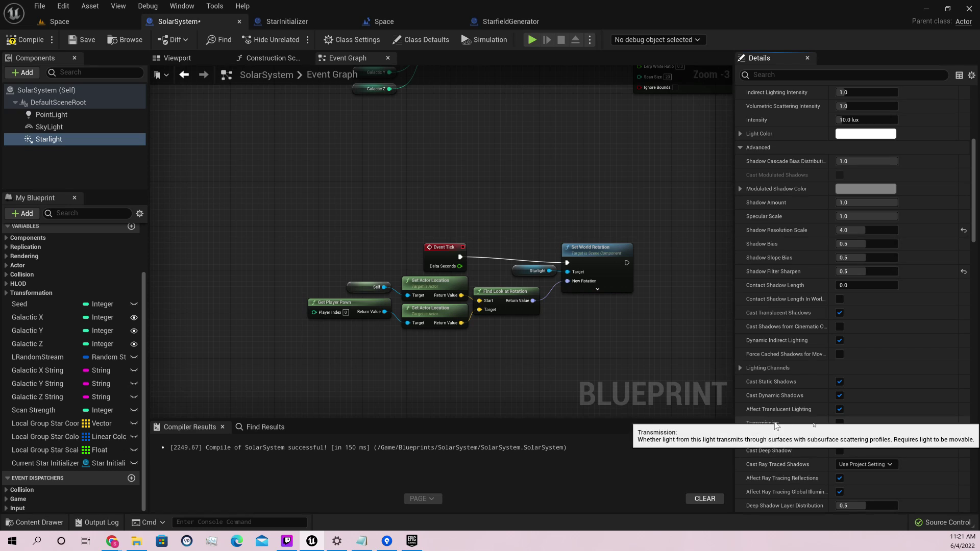
left_click(840, 423)
scroll(859, 416, "down", 1)
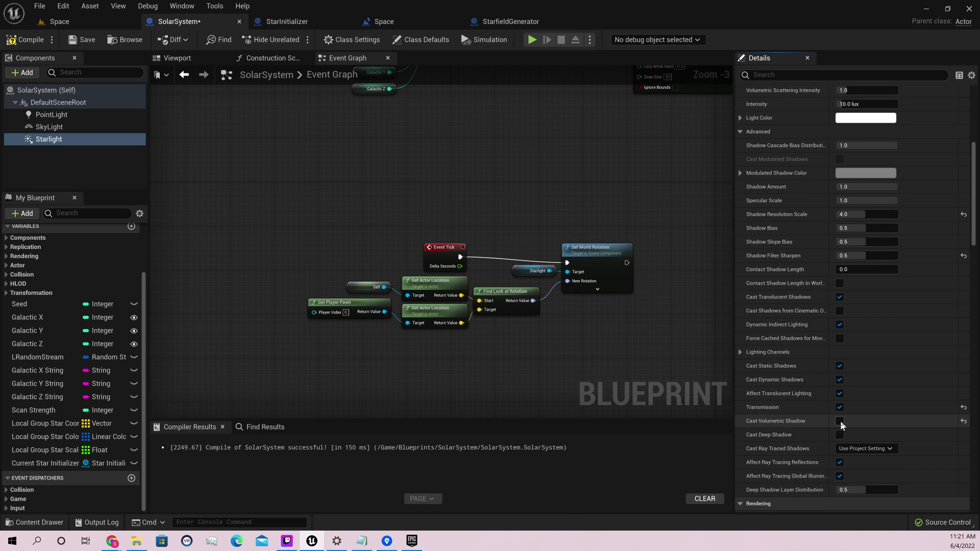
left_click(839, 421)
Set Starlight's Cast Ray Traced Shadows to Disabled.
scroll(827, 433, "down", 3)
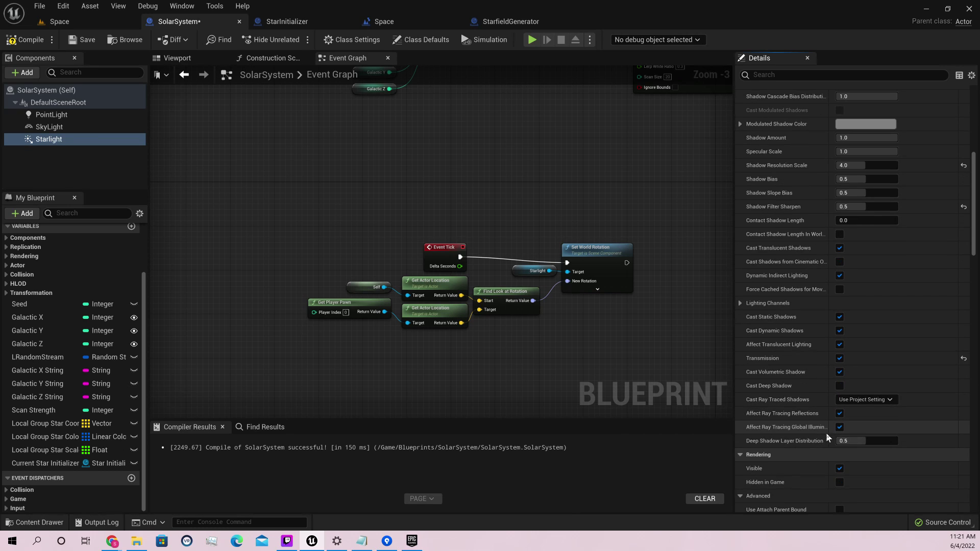
left_click(861, 400)
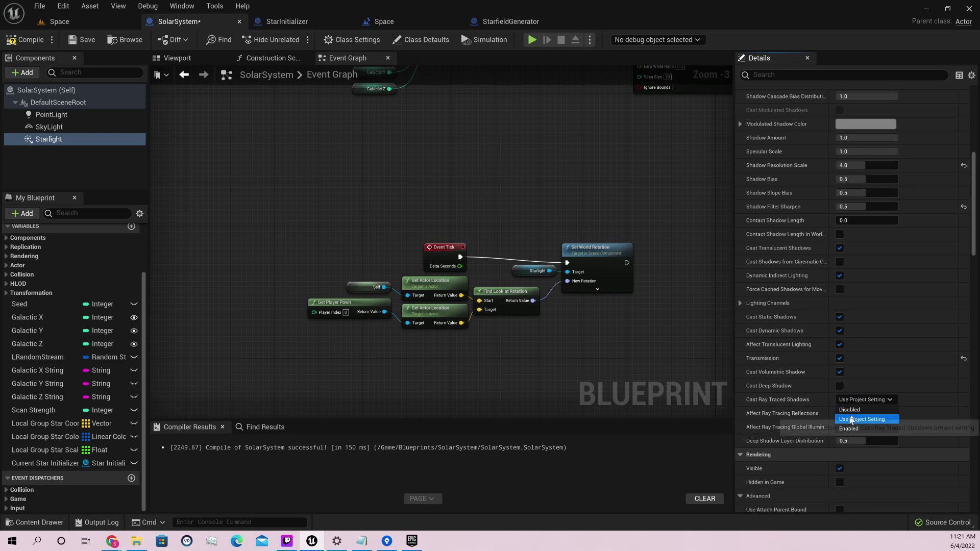
left_click(849, 409)
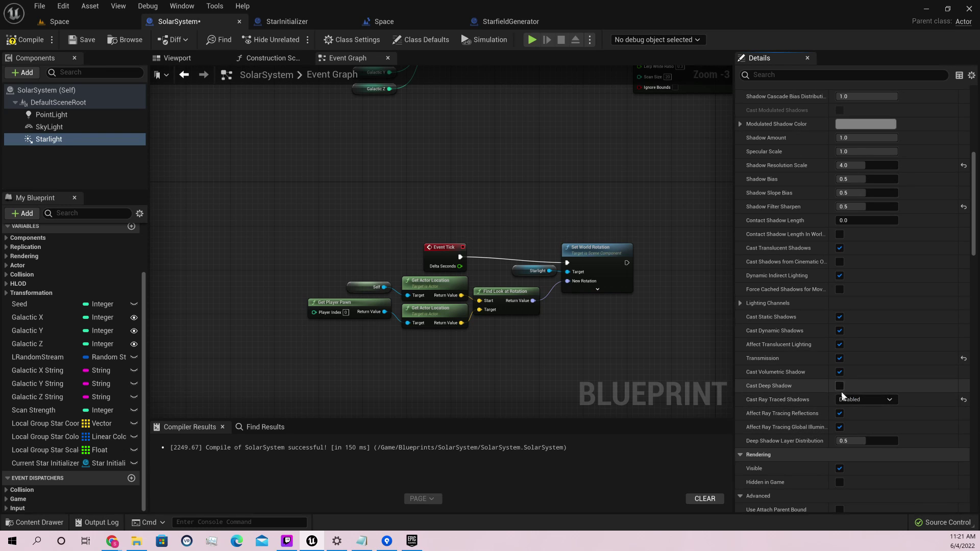
scroll(843, 398, "down", 5)
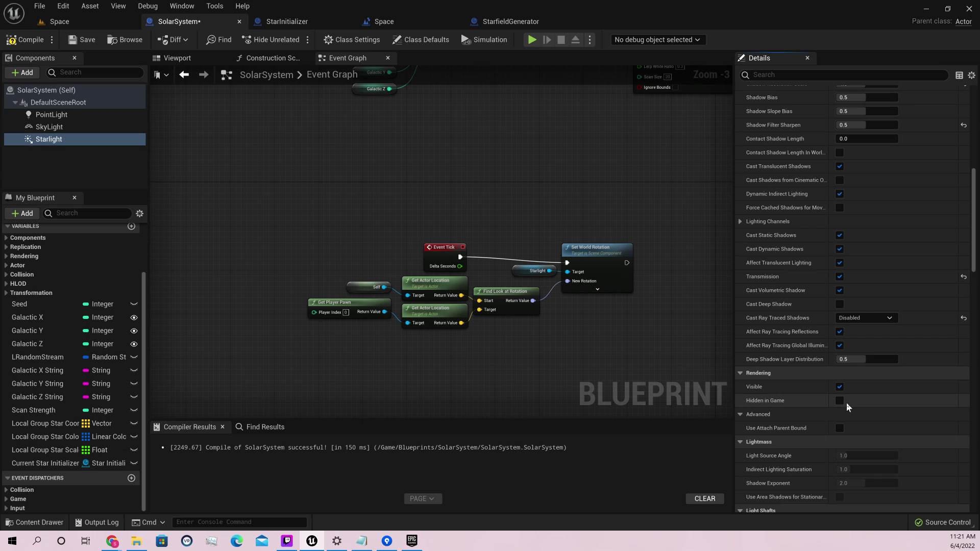
scroll(846, 402, "down", 9)
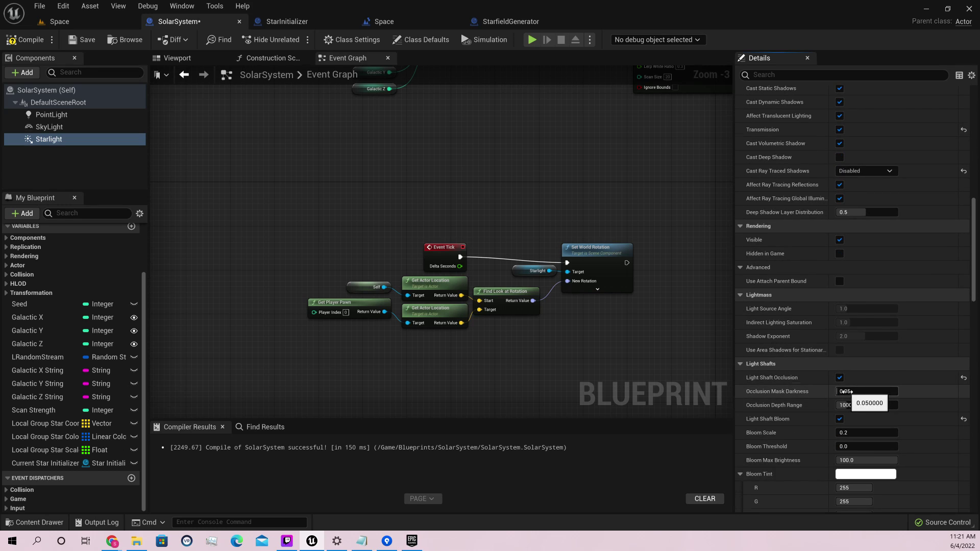
scroll(847, 400, "down", 1)
scroll(845, 389, "down", 7)
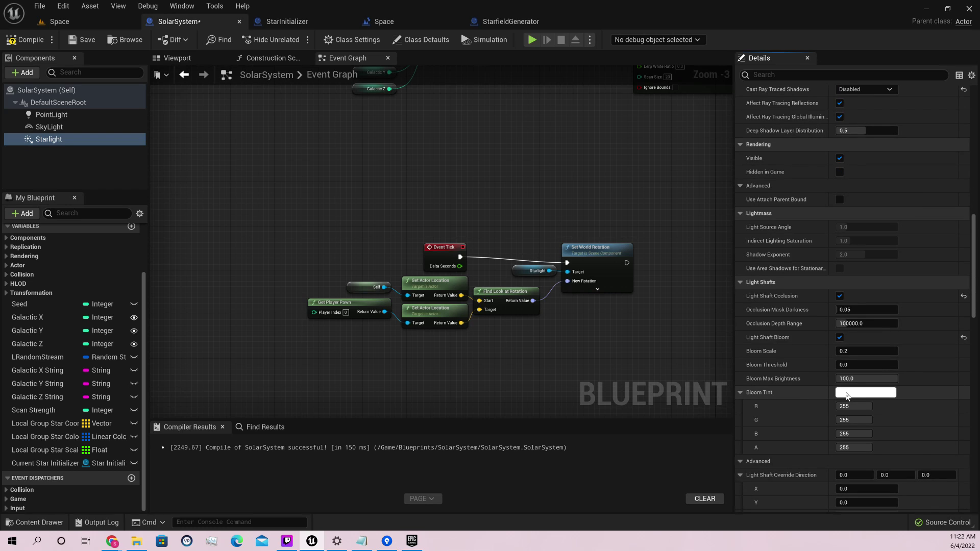
scroll(845, 392, "down", 3)
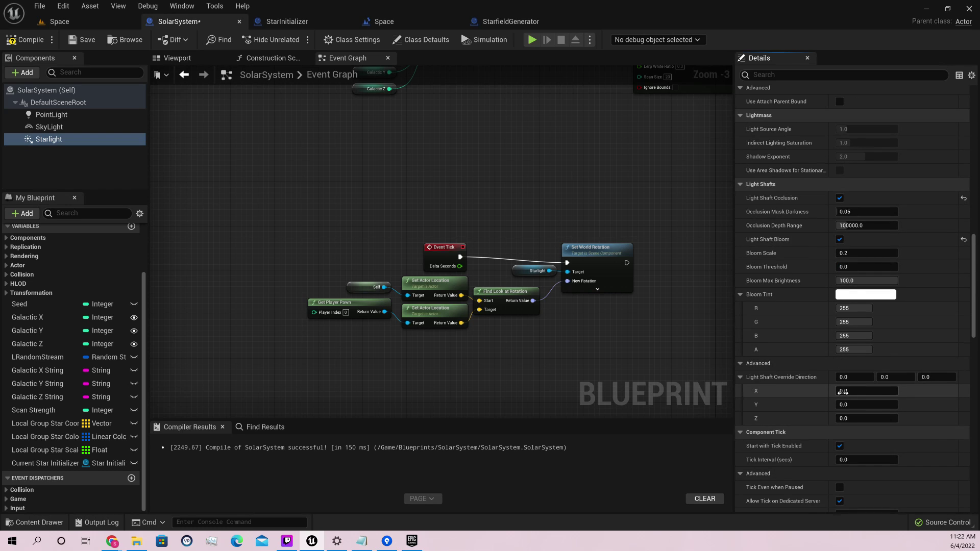
scroll(847, 392, "down", 3)
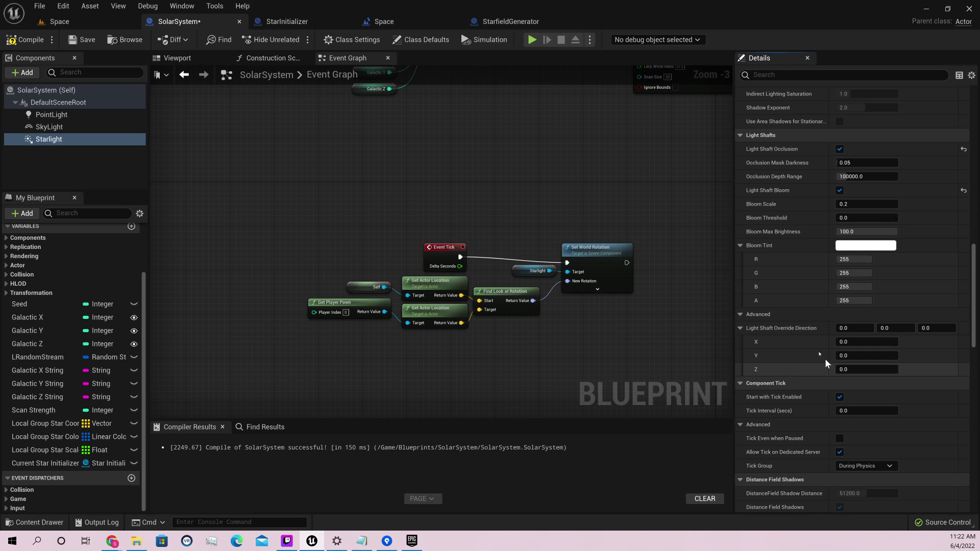
Review the advanced light shaft and remaining settings, then save the SolarSystem blueprint.
left_click(781, 314)
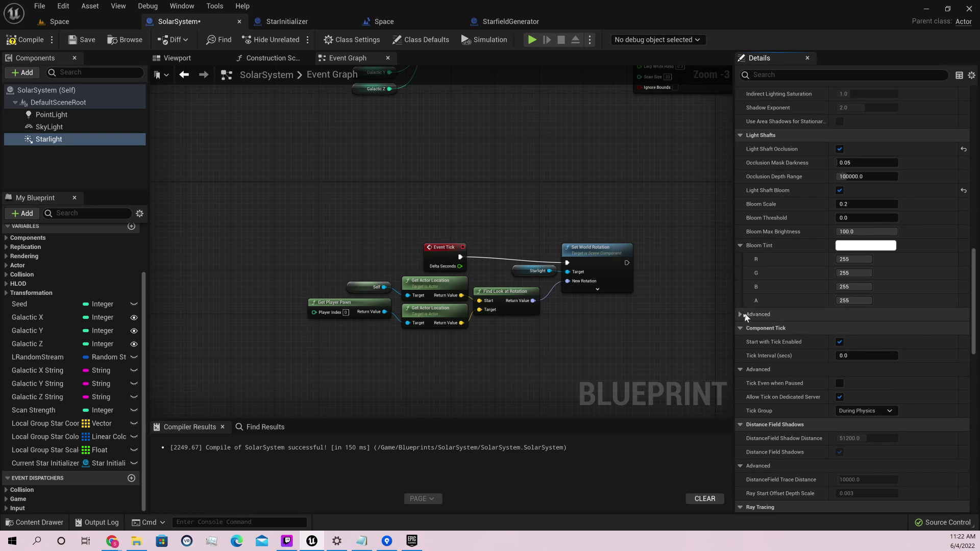
left_click(745, 315)
scroll(816, 405, "down", 2)
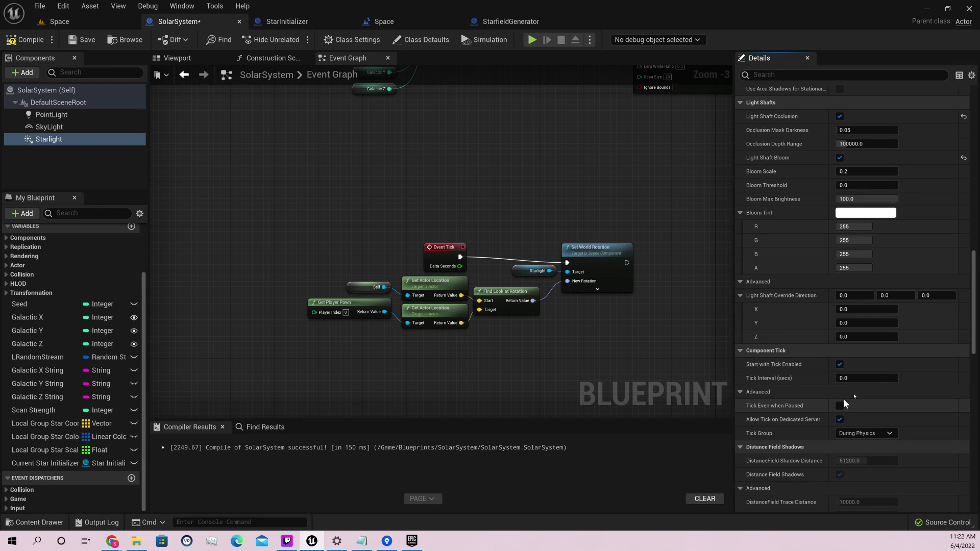
scroll(862, 393, "down", 6)
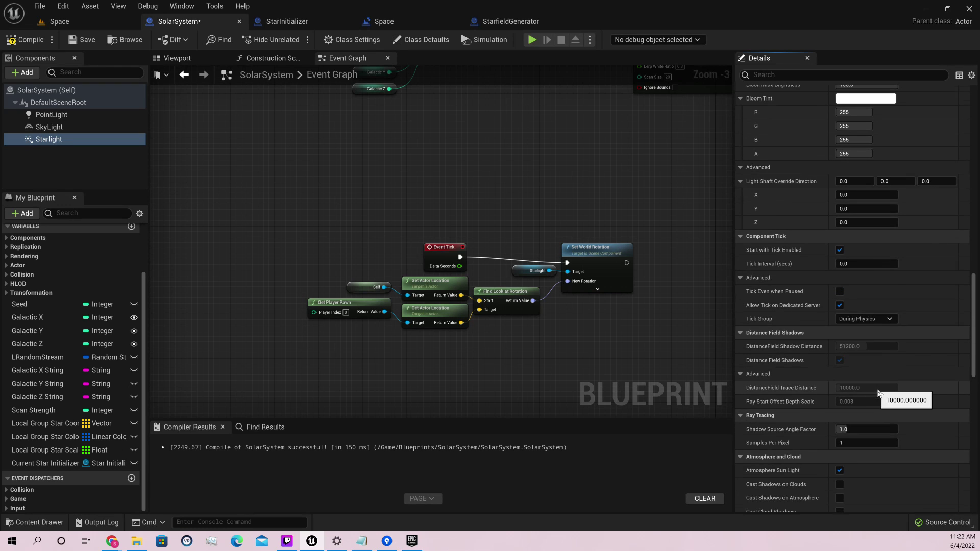
scroll(877, 389, "down", 2)
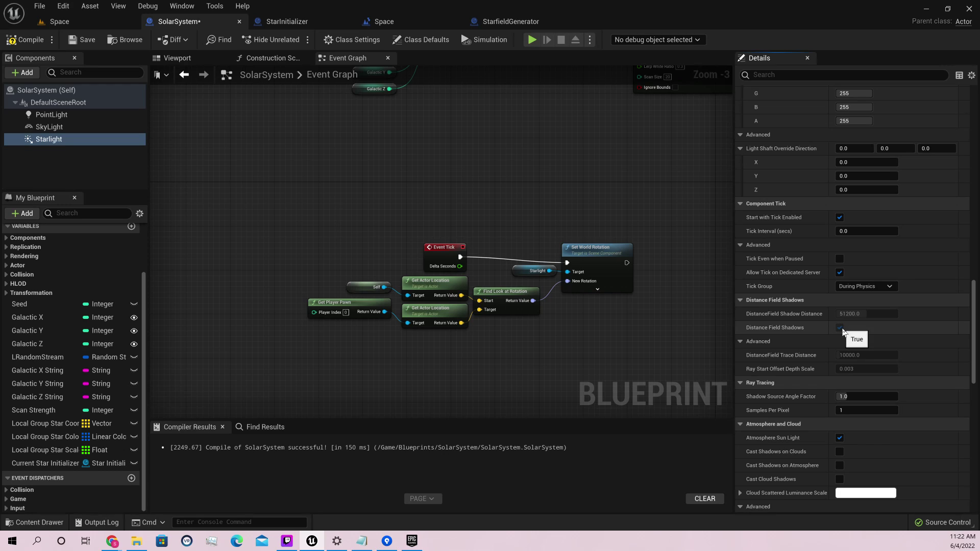
scroll(852, 342, "down", 5)
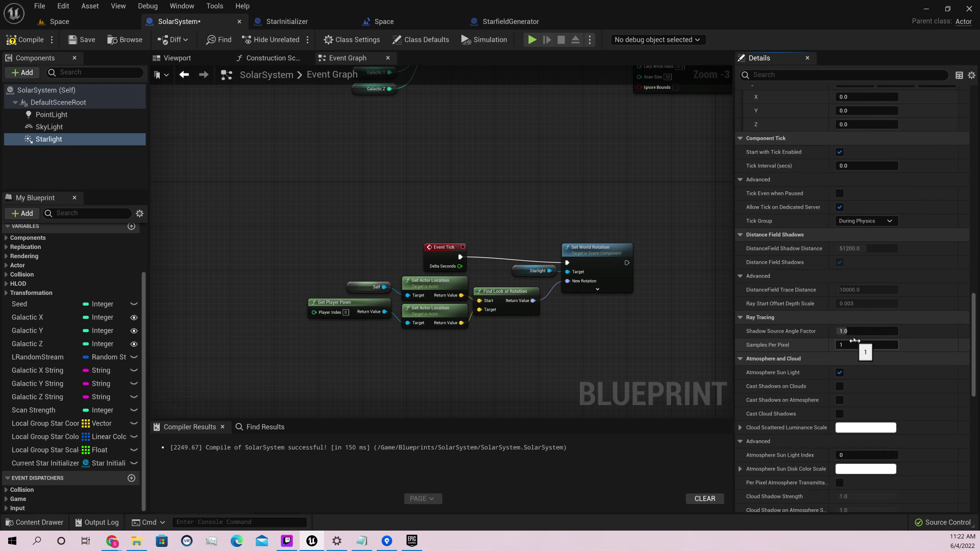
scroll(853, 343, "down", 1)
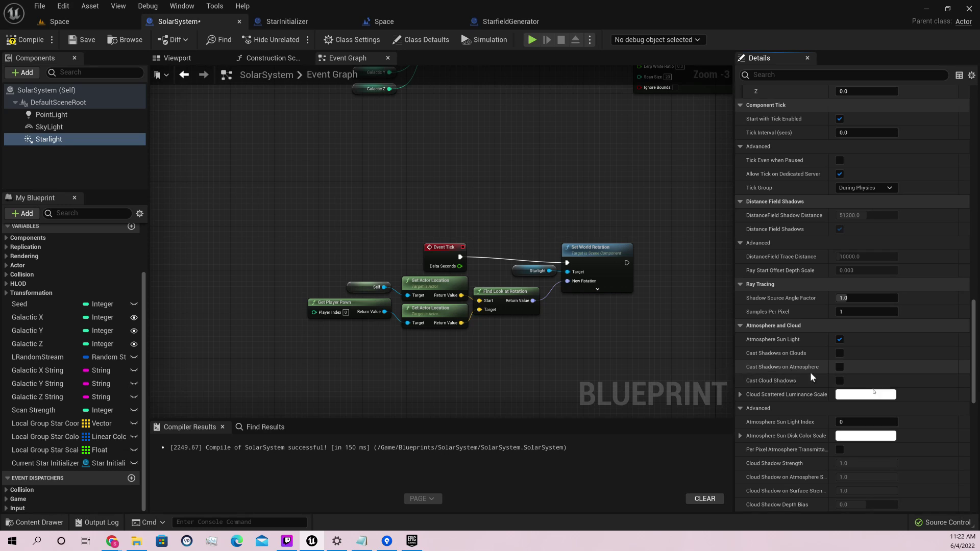
scroll(880, 398, "down", 2)
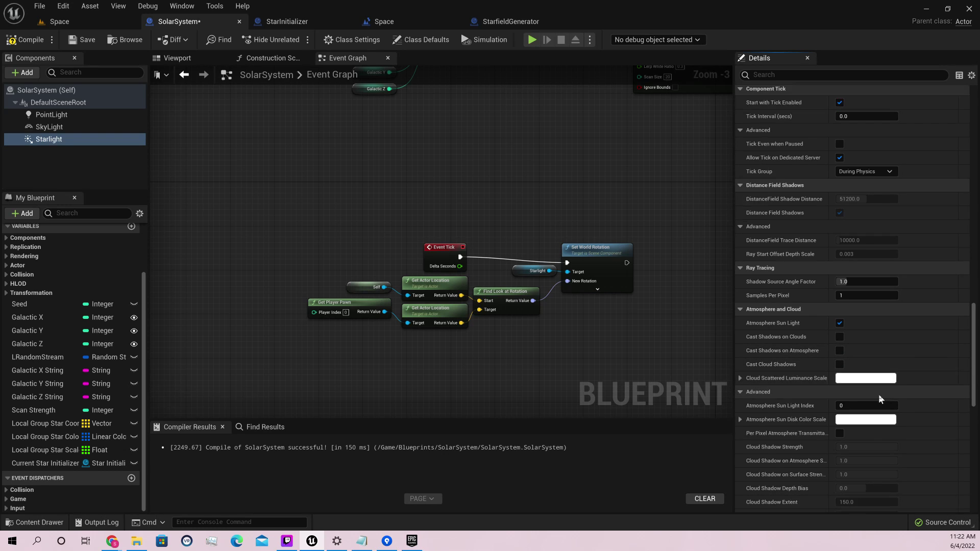
scroll(880, 400, "down", 2)
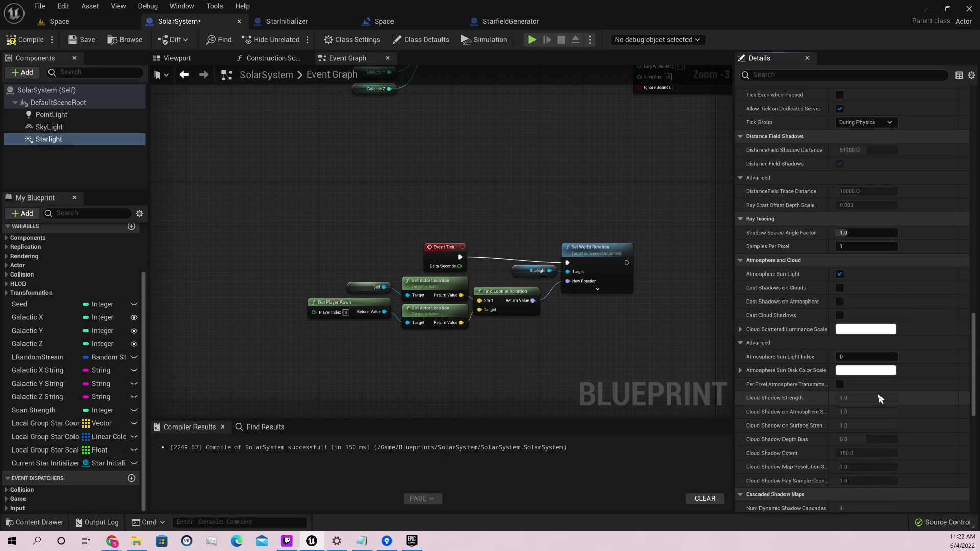
scroll(875, 396, "down", 4)
scroll(876, 395, "down", 4)
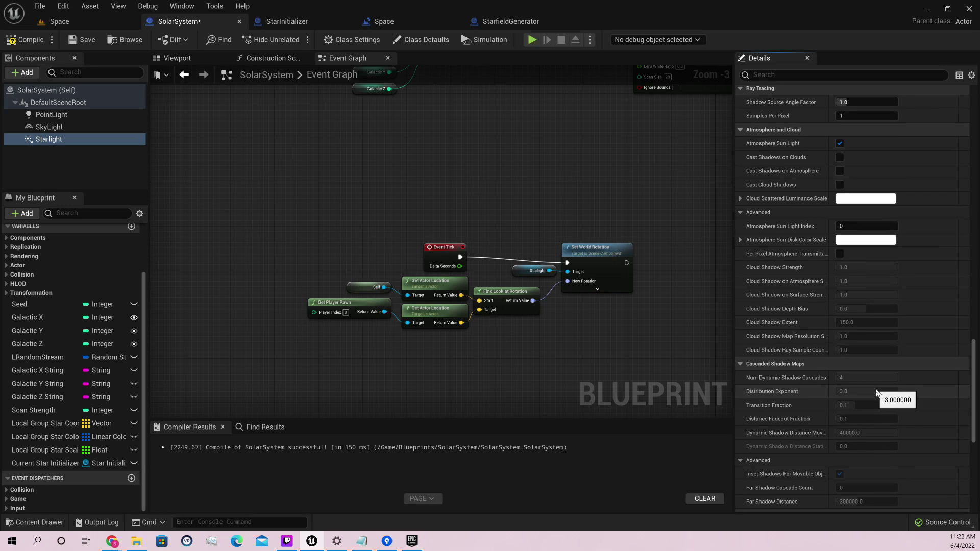
scroll(880, 393, "down", 9)
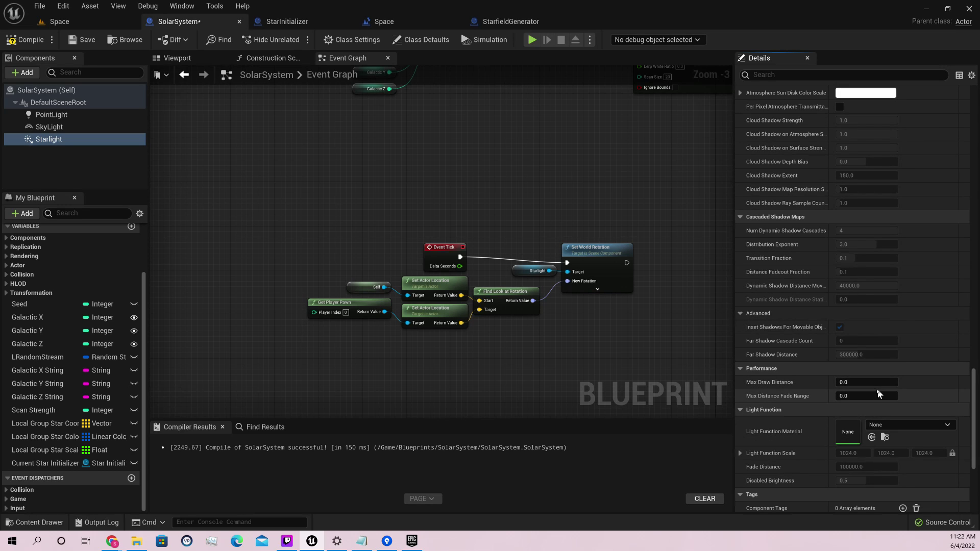
scroll(875, 391, "down", 4)
scroll(877, 390, "down", 4)
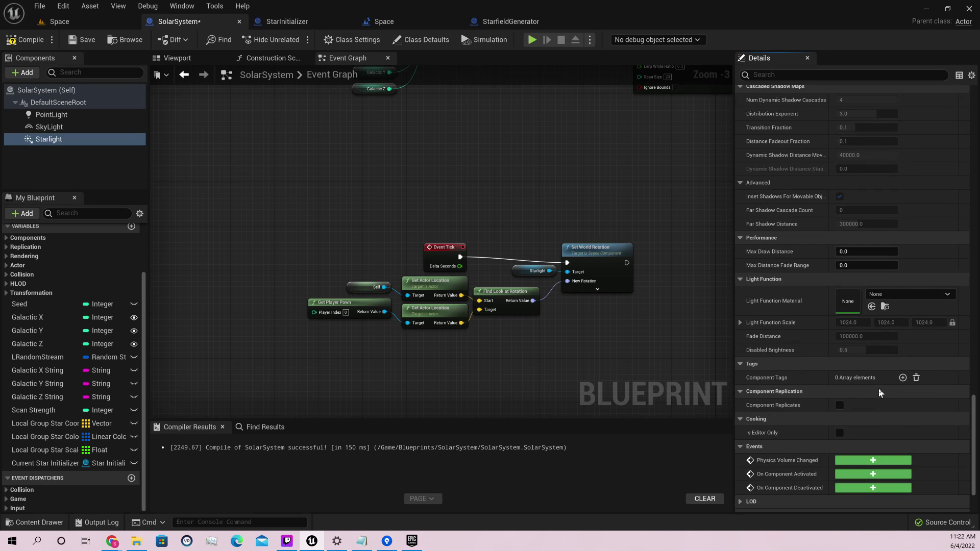
scroll(878, 387, "down", 5)
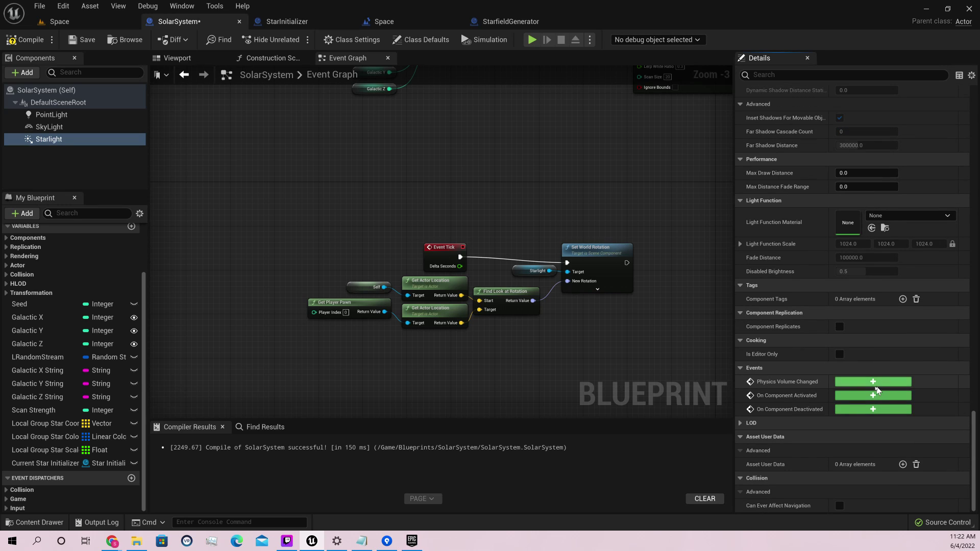
left_click(82, 41)
Play the Space level to view the glowing star, then stop the session with Esc.
left_click(59, 21)
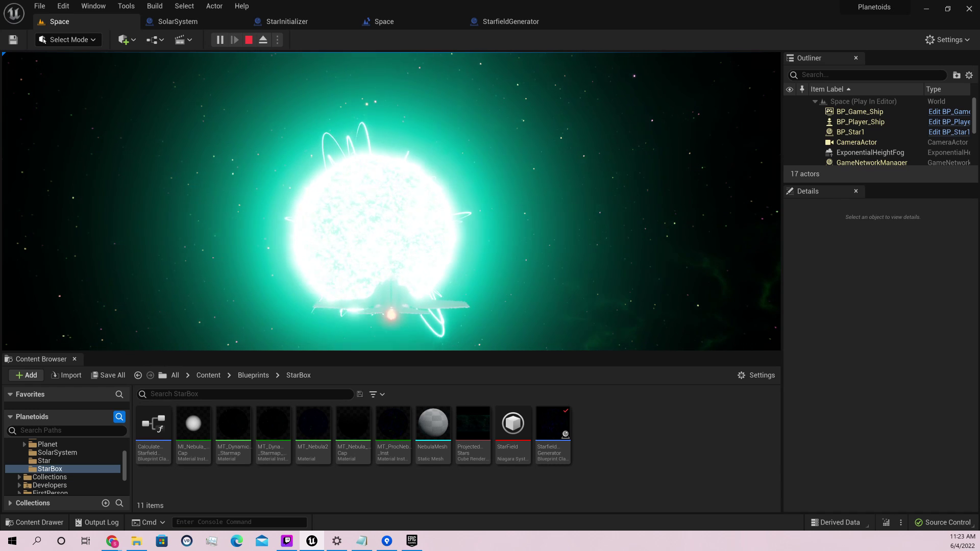
key("Escape")
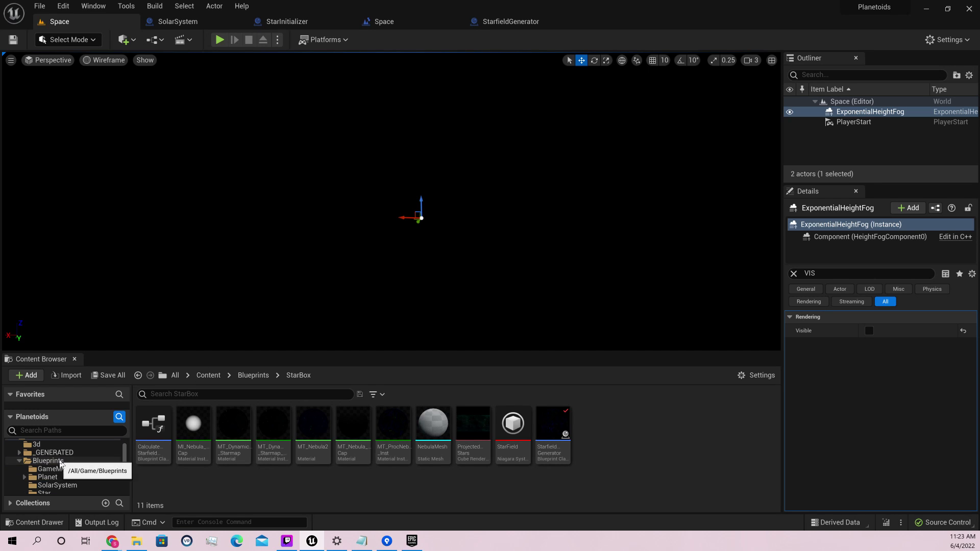
In the Star folder, create an Actor-based Blueprint Class named BlackHole.
scroll(77, 466, "up", 2)
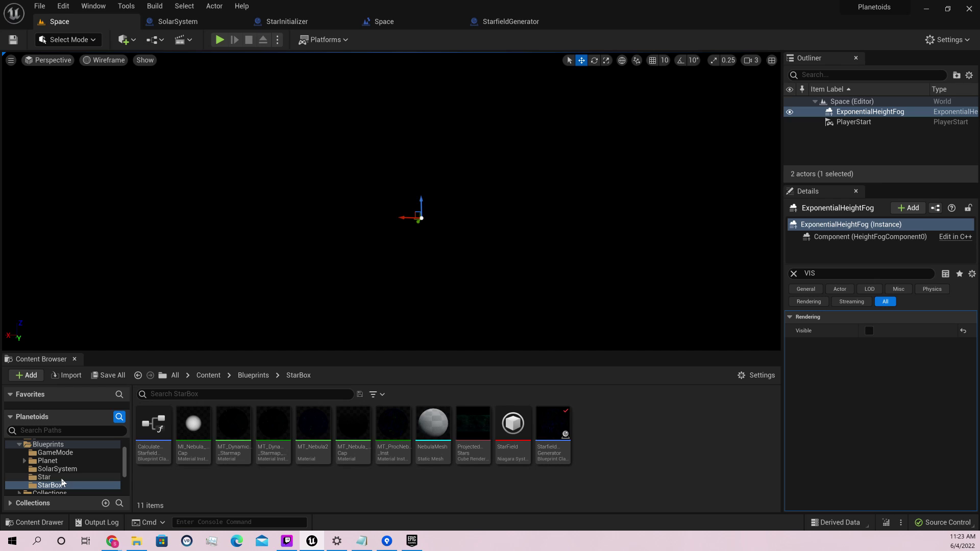
left_click(61, 477)
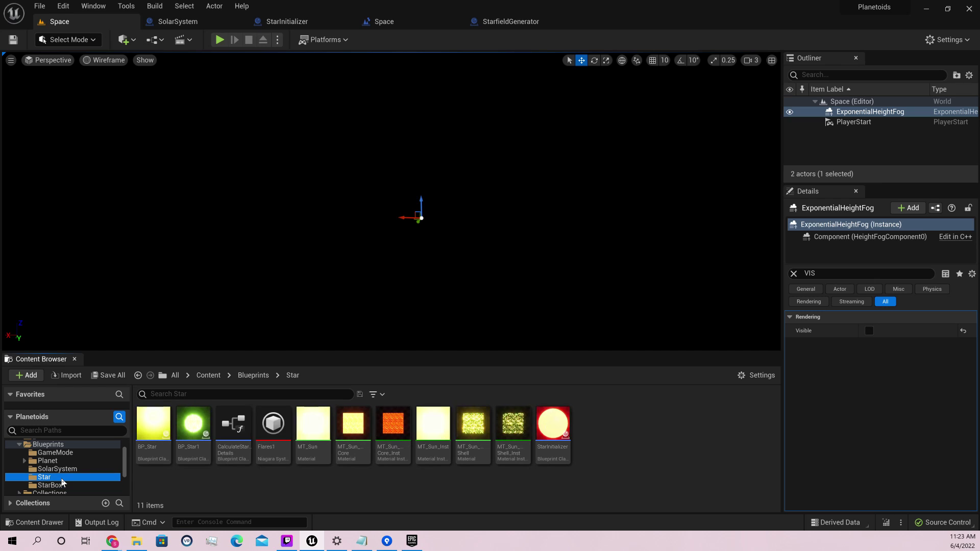
right_click(594, 442)
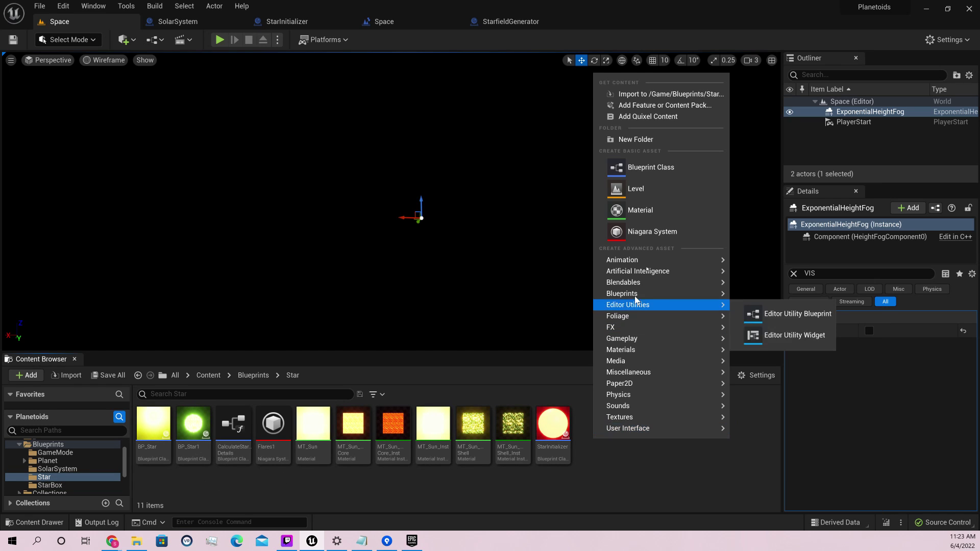
left_click(644, 168)
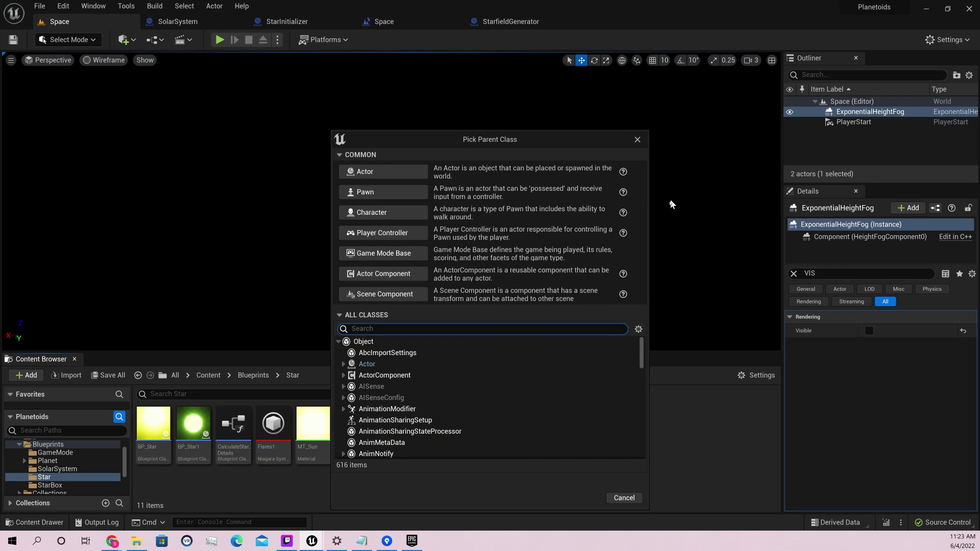
left_click(384, 170)
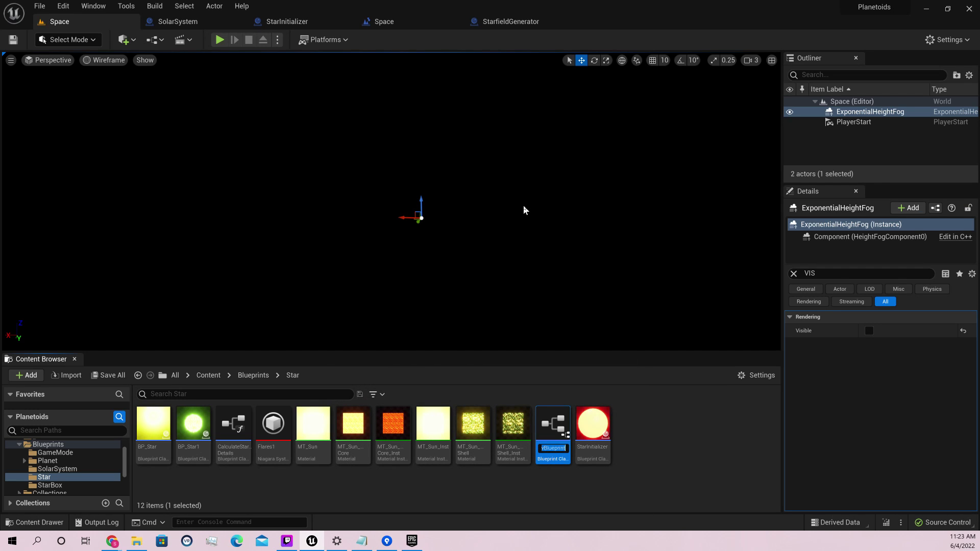
type("B")
key("BackSpace")
type("Ck")
key("BackSpace")
key("BackSpace")
type("BlackHole")
key("Return")
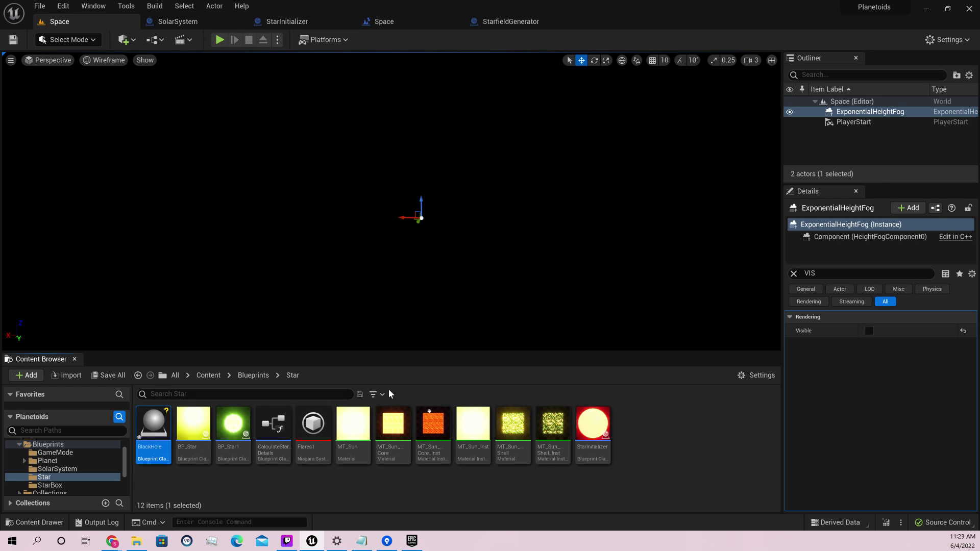
Create a new material named MT_BlackHole_Inner in the Star folder.
right_click(639, 424)
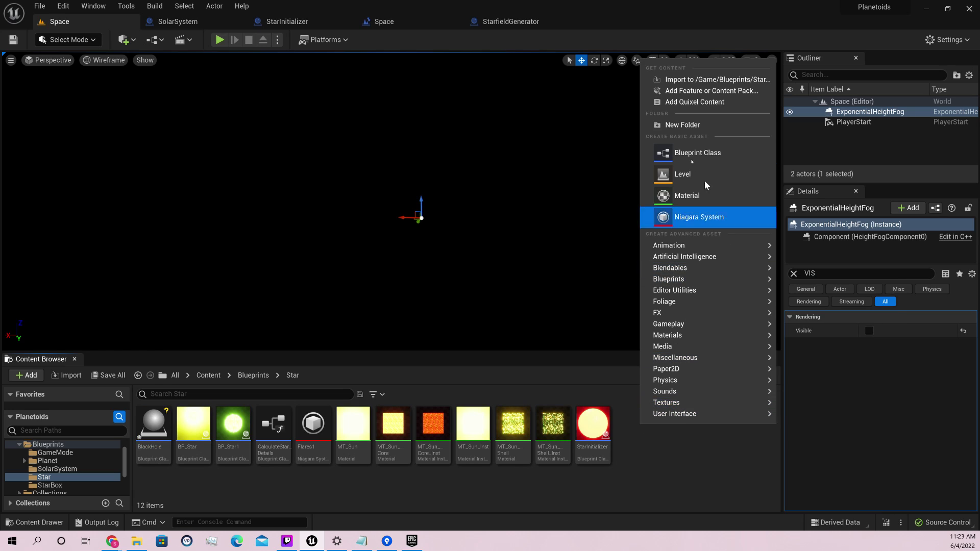
left_click(698, 197)
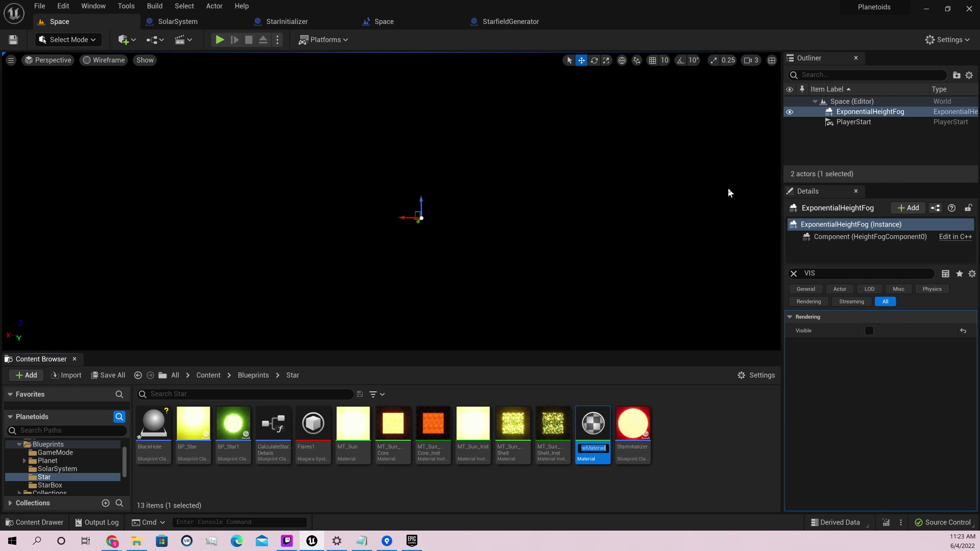
type("MT_Bl")
type("ack...")
type("Hole")
type("_")
type("Inner")
key("Return")
Create a second material named MT_Black and open it in the Material Editor.
right_click(681, 431)
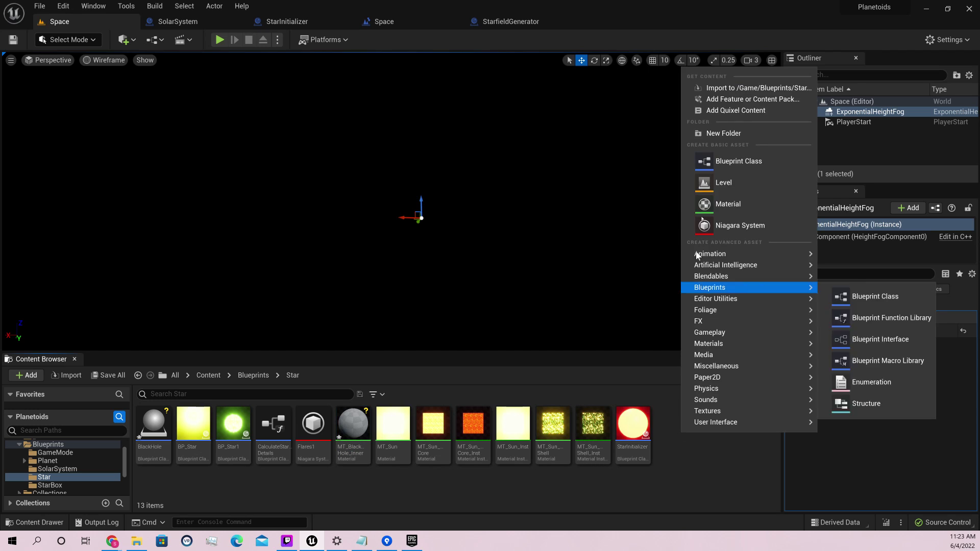
left_click(727, 206)
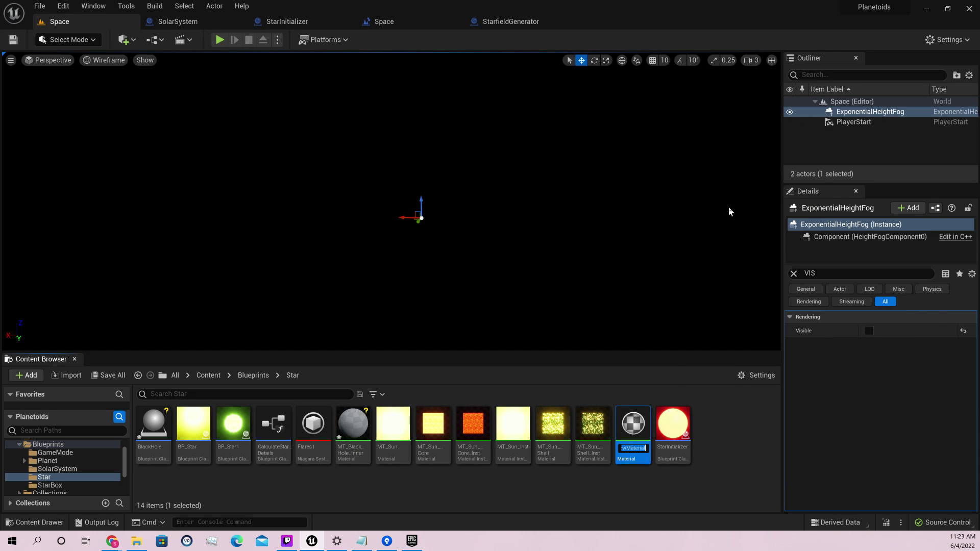
type("MT_Black")
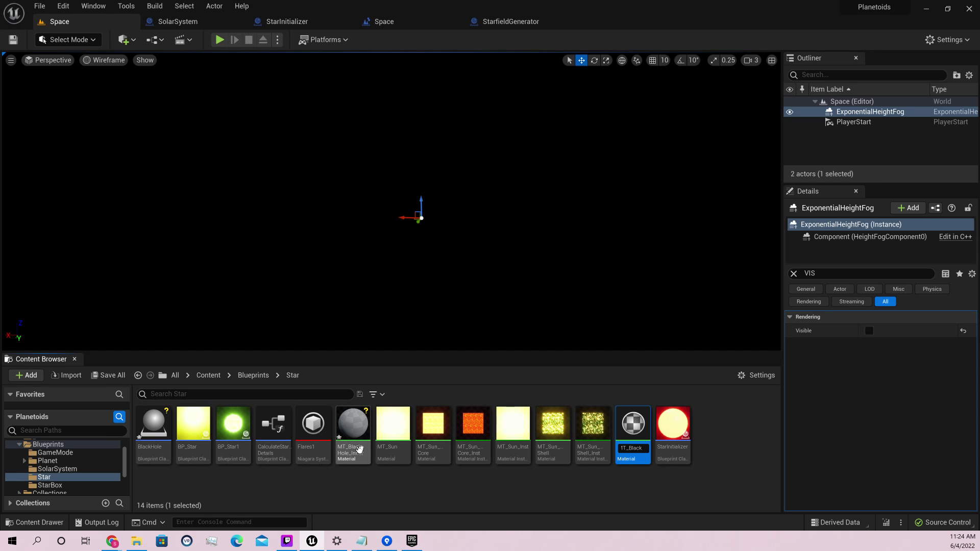
key("Return")
double_click(357, 444)
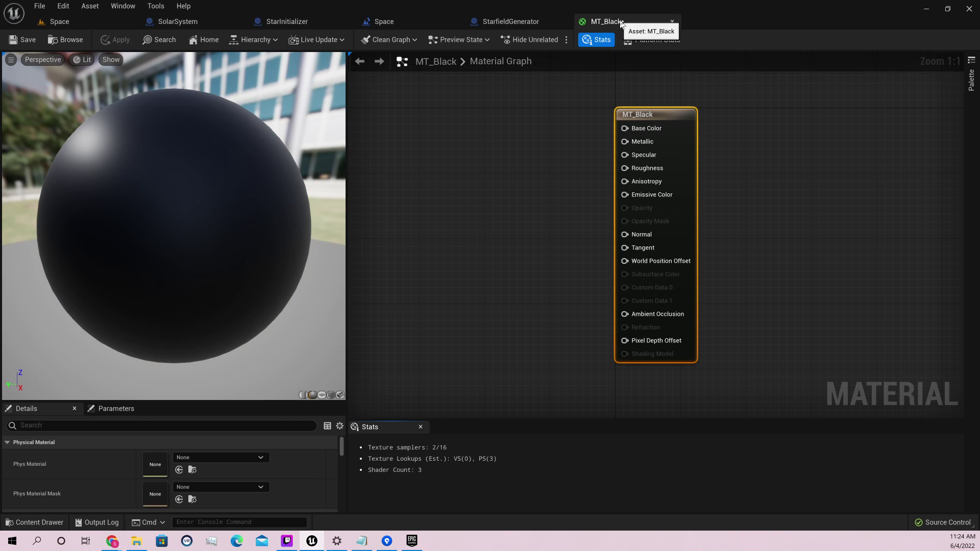
Close the MT_Black material editor and show the Star folder in the Content Drawer.
left_click(672, 22)
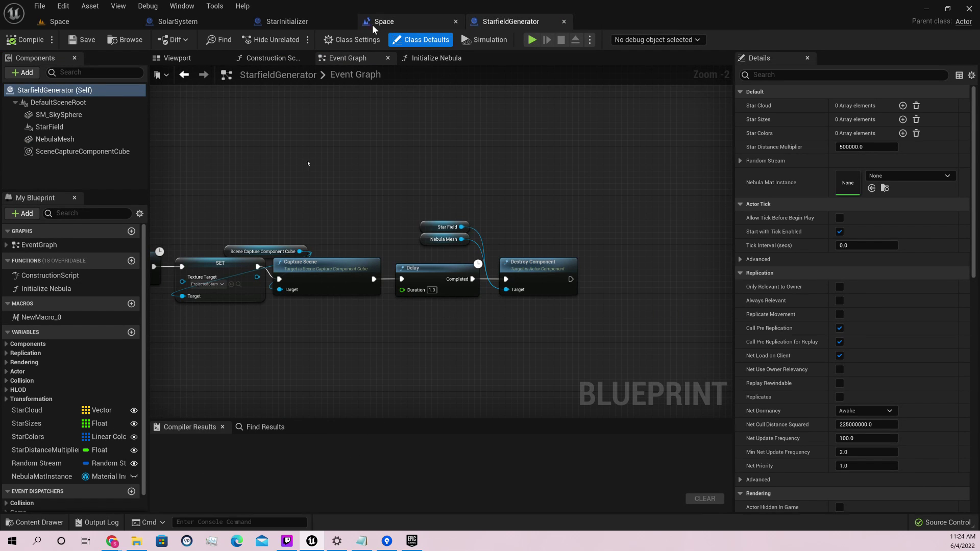
left_click(35, 522)
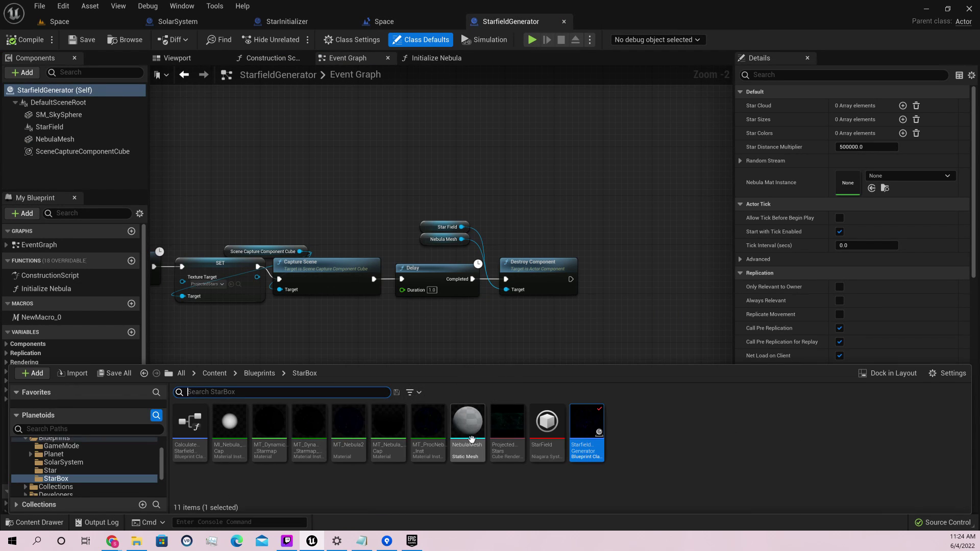
left_click(56, 470)
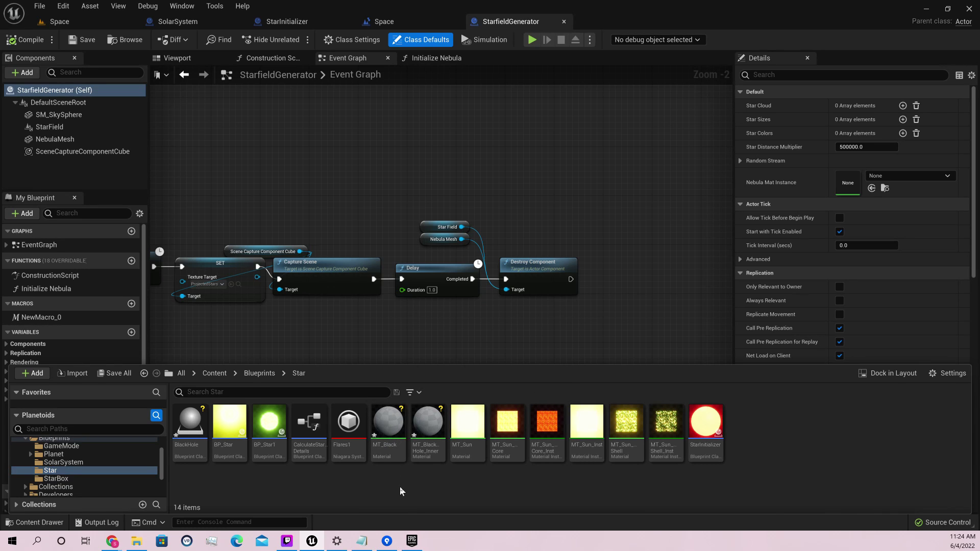
Undo and redo the Cast Ray Traced Shadows edit, then select MT_BlackHole_Inner.
key("ctrl+z")
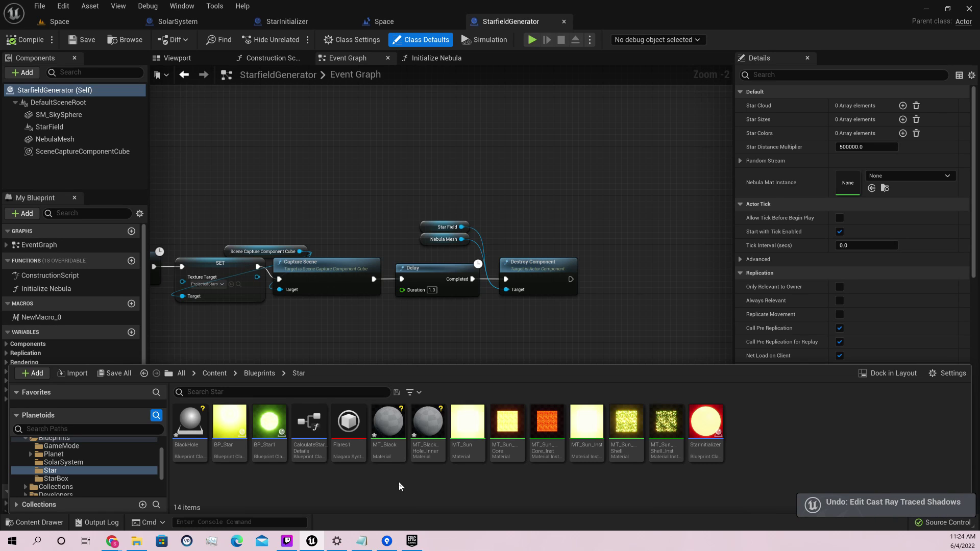
key("ctrl+y")
left_click(417, 454)
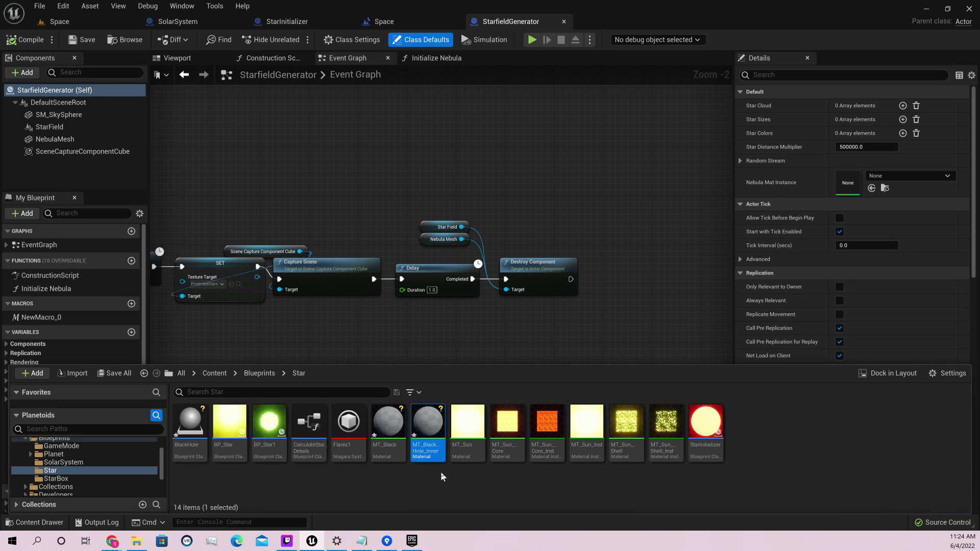
Rename MT_Black to MT_Black_Hole_Outer by appending _Hole_Outer.
left_click(399, 440)
right_click(400, 440)
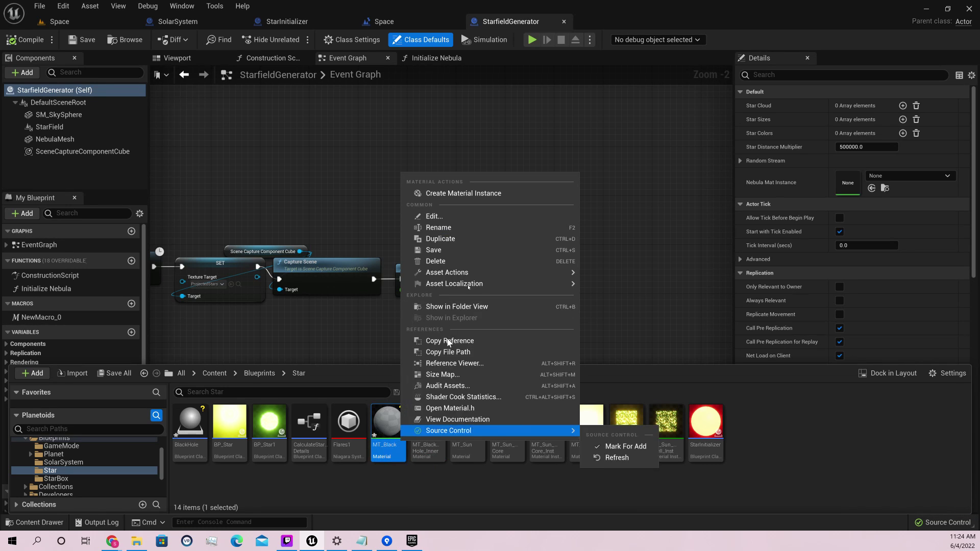
left_click(463, 227)
key("End")
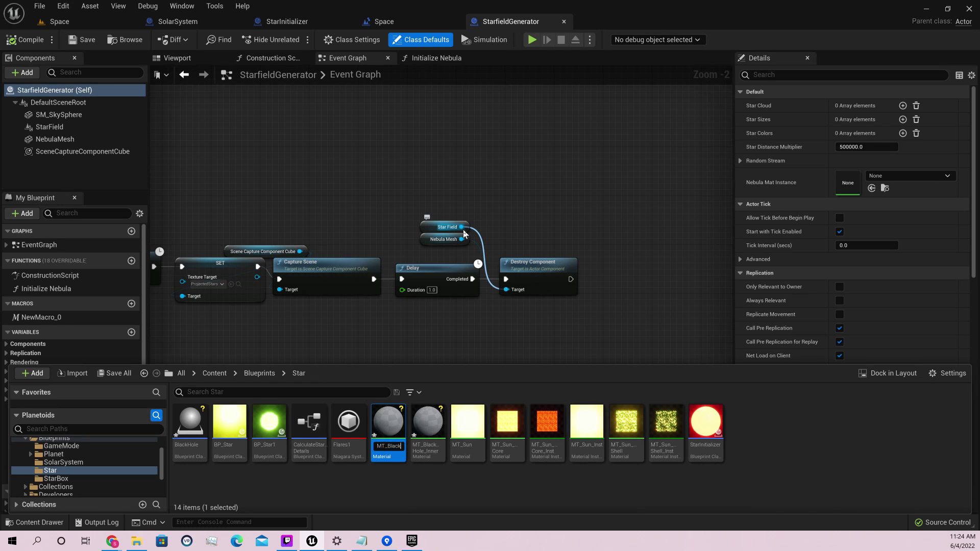
type("_Hole_Outer")
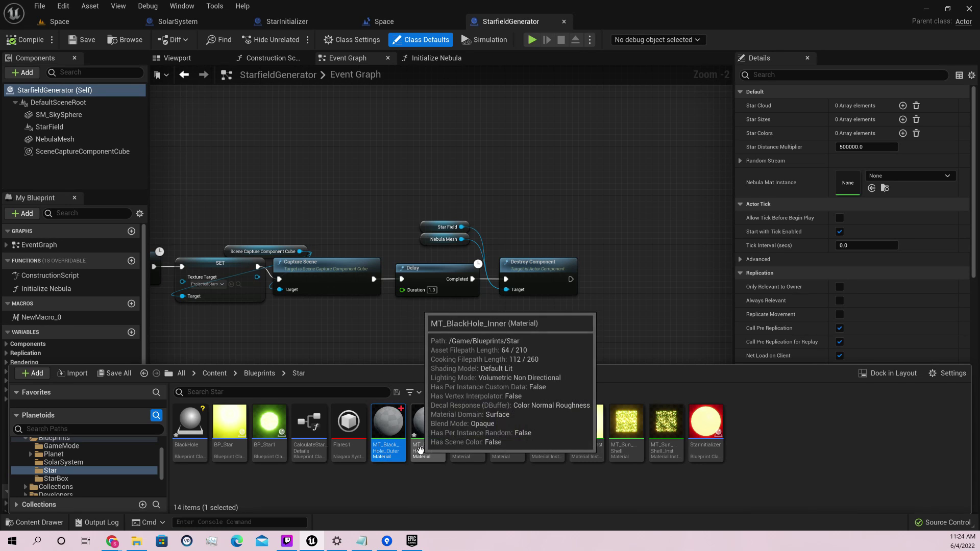
right_click(391, 440)
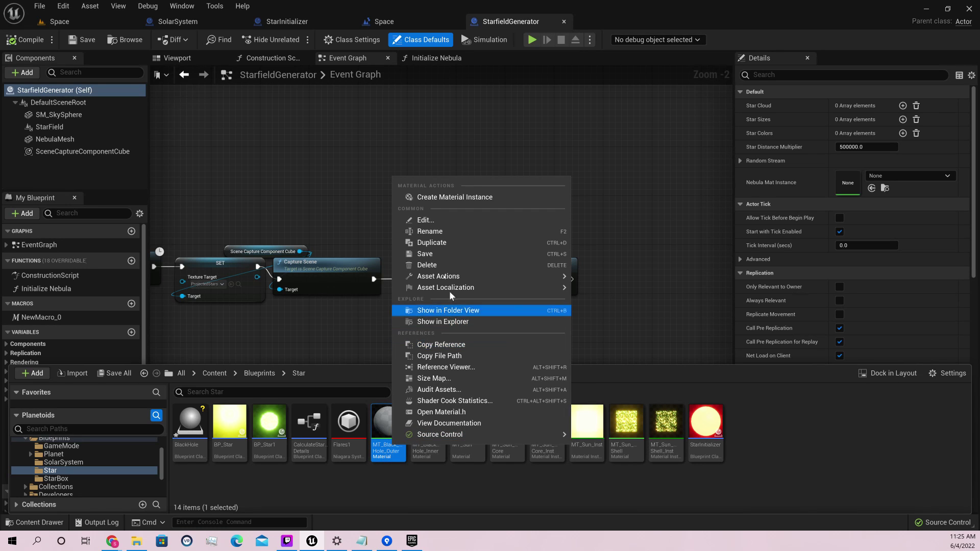
left_click(445, 225)
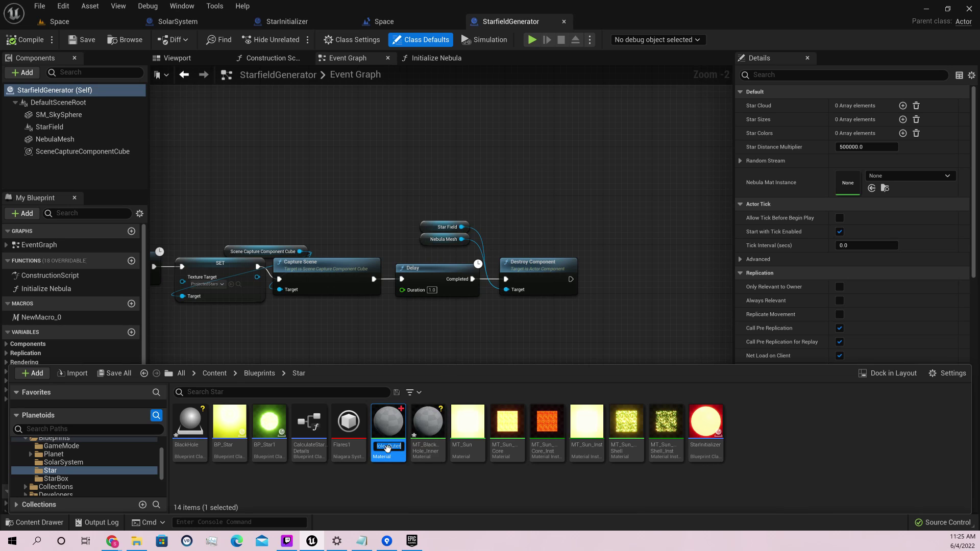
Rename the inner black hole material to MT_Black_Hole_Inner.
right_click(423, 443)
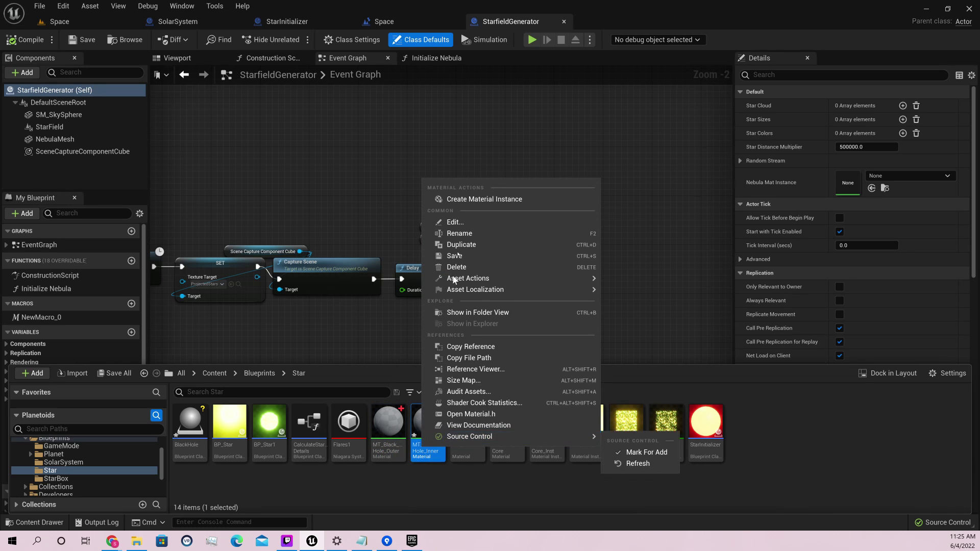
left_click(458, 233)
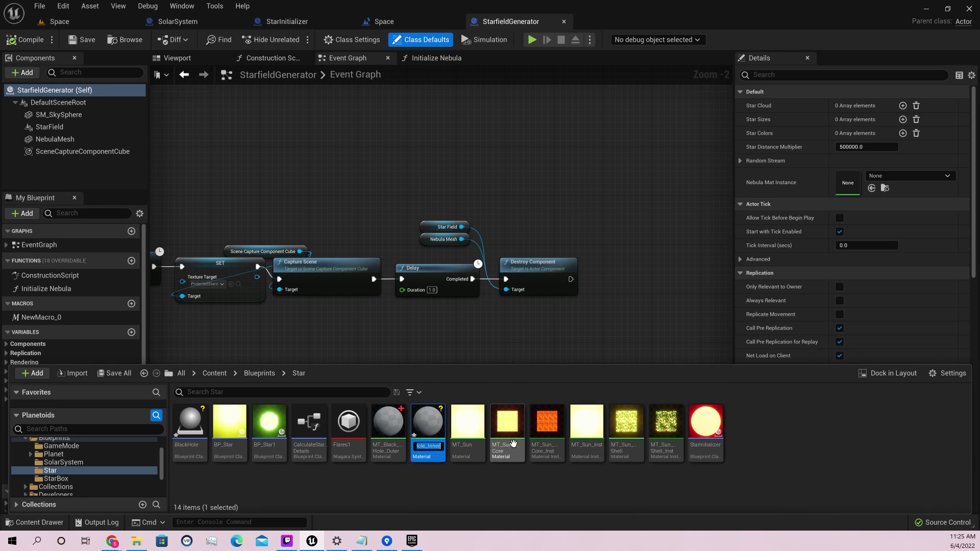
type("MT_Black_Hole_Inner")
key("Return")
left_click(454, 484)
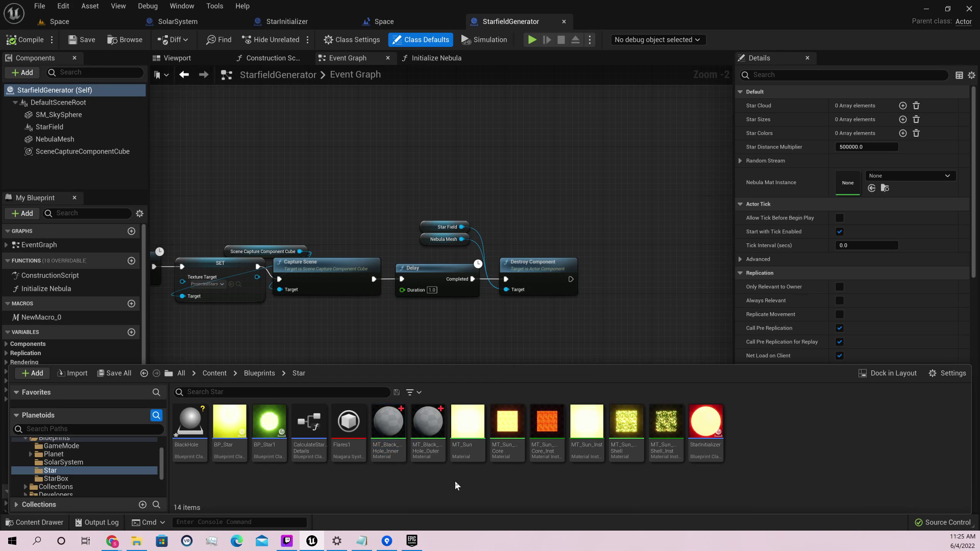
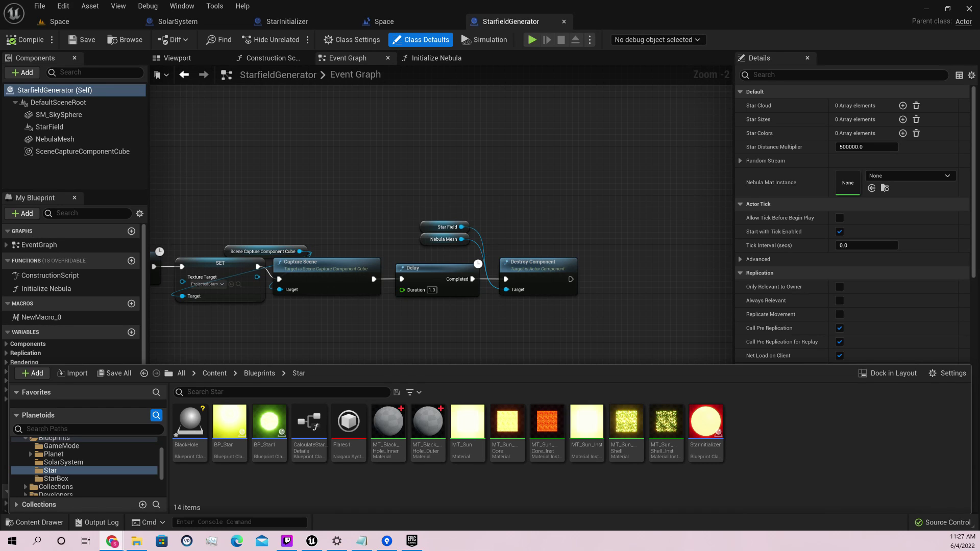
Open MT_Black_Hole_Inner, add a Fresnel node and preview it on the sphere.
double_click(392, 421)
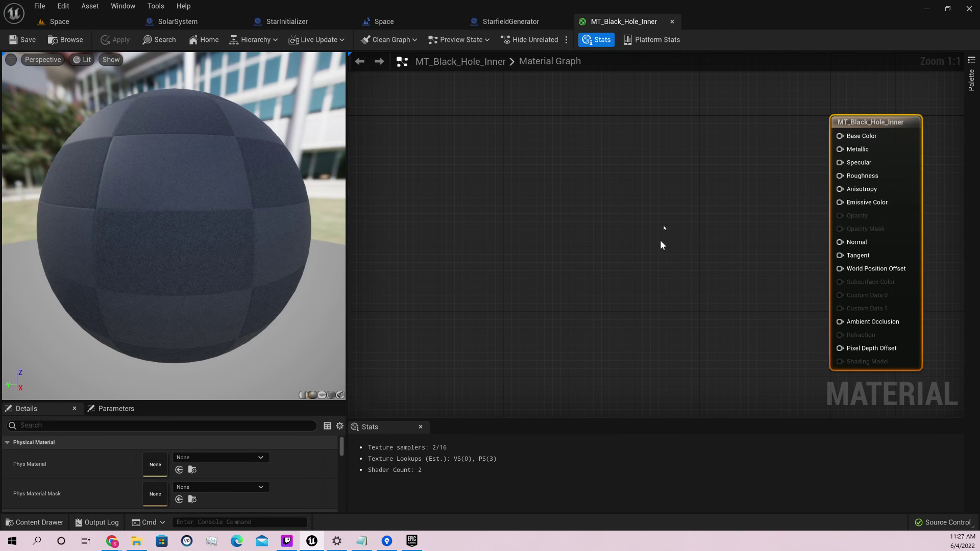
right_click(546, 184)
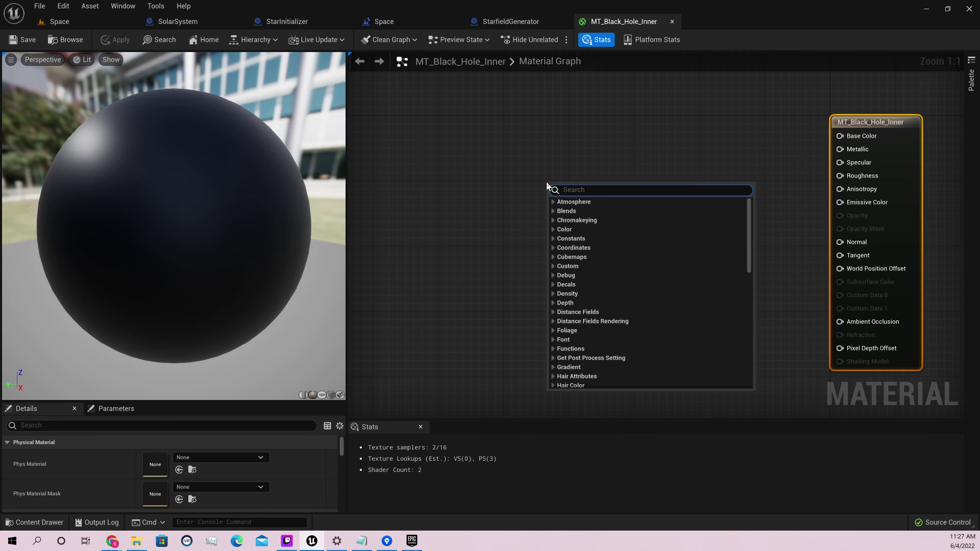
type("fres")
key("Return")
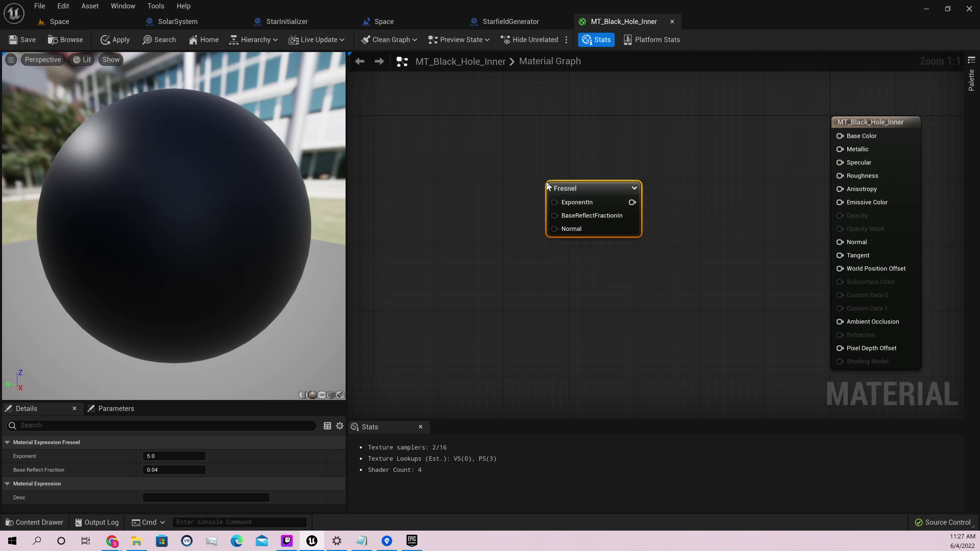
left_click_drag(587, 221, 495, 213)
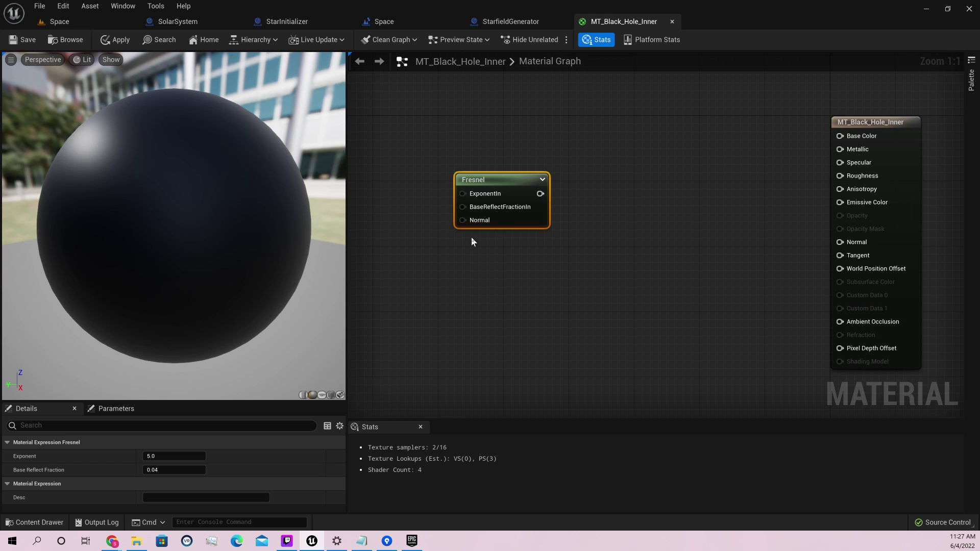
left_click_drag(494, 177, 477, 170)
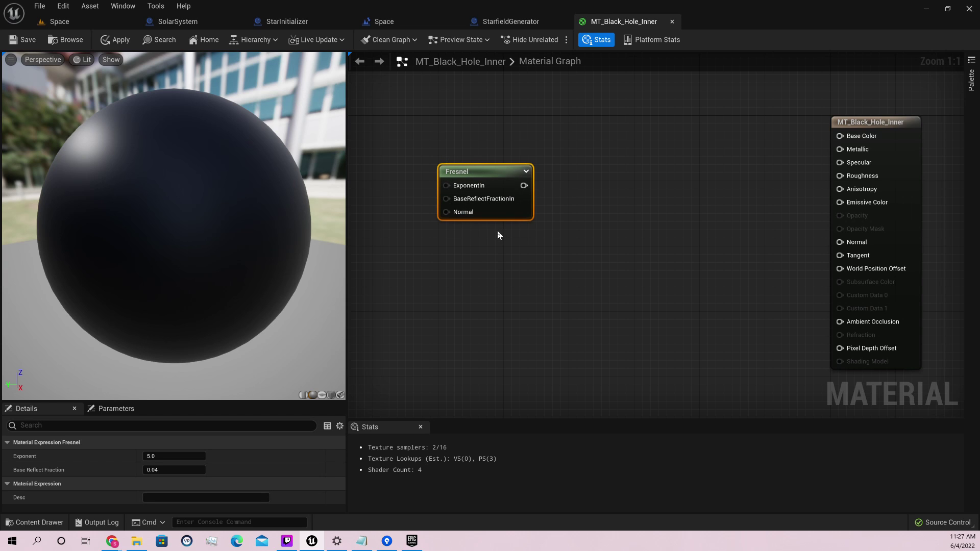
right_click(500, 180)
left_click(524, 198)
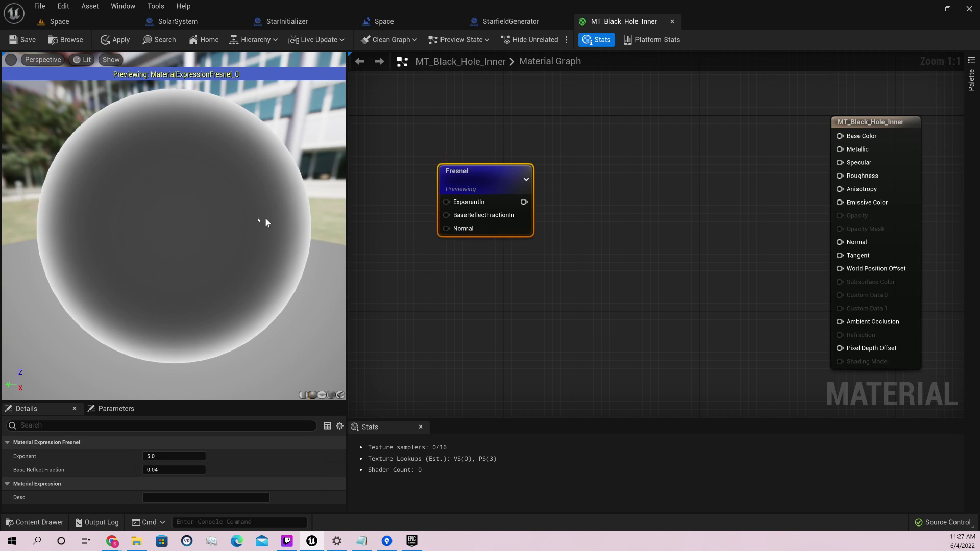
left_click_drag(264, 217, 306, 219)
Duplicate the Fresnel node and place the copy below the first.
left_click_drag(486, 189, 502, 132)
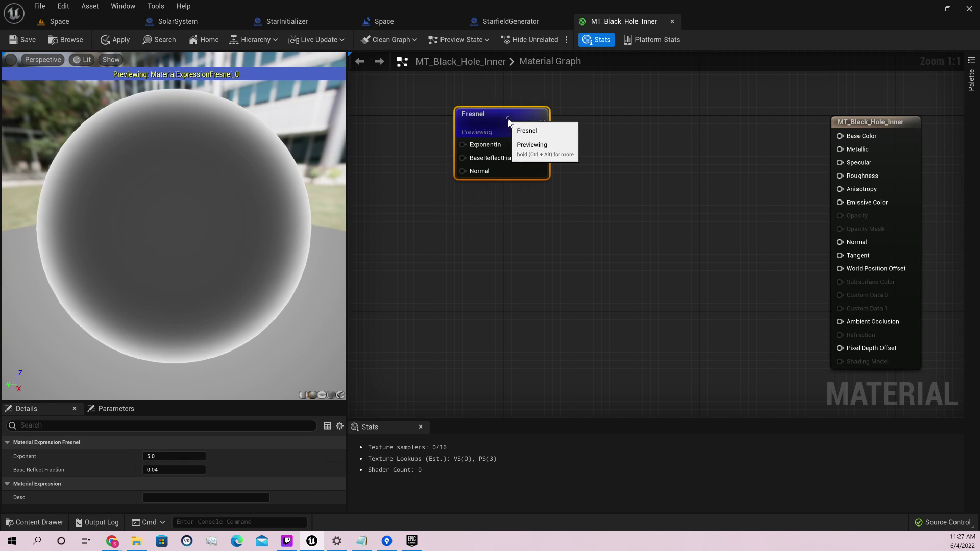
key("ctrl+w")
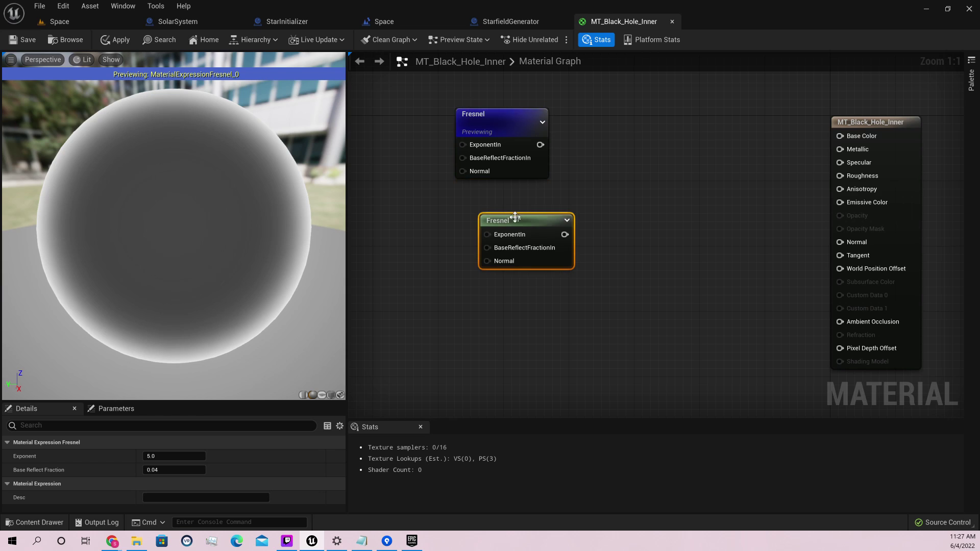
left_click_drag(508, 225, 479, 235)
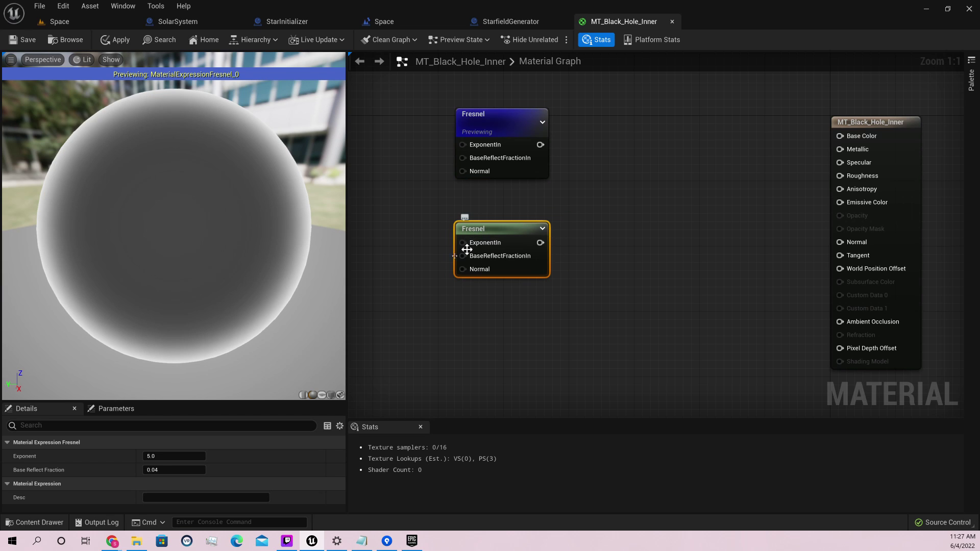
right_click_drag(466, 247, 486, 255)
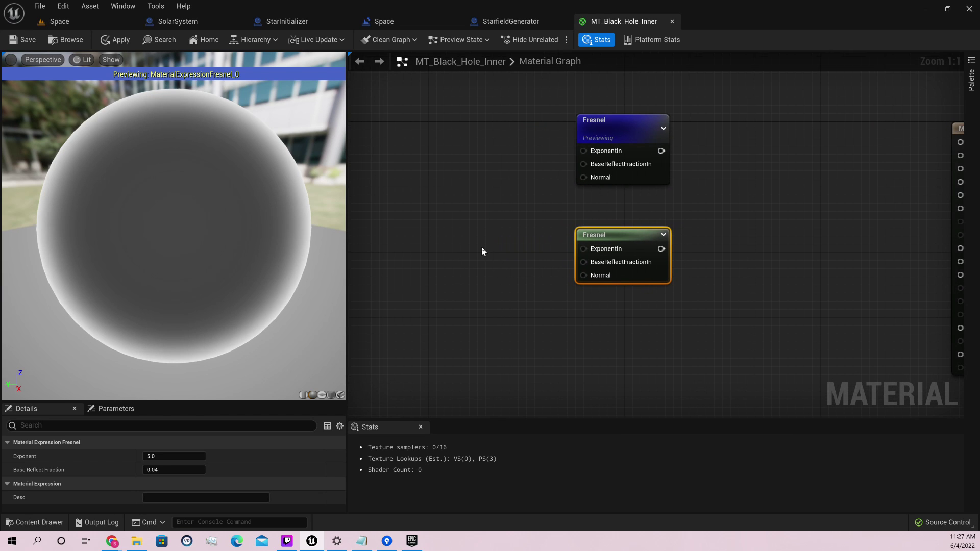
Wire a 2.5 Constant into the second Fresnel's ExponentIn and preview that Fresnel.
right_click(482, 247)
type("11")
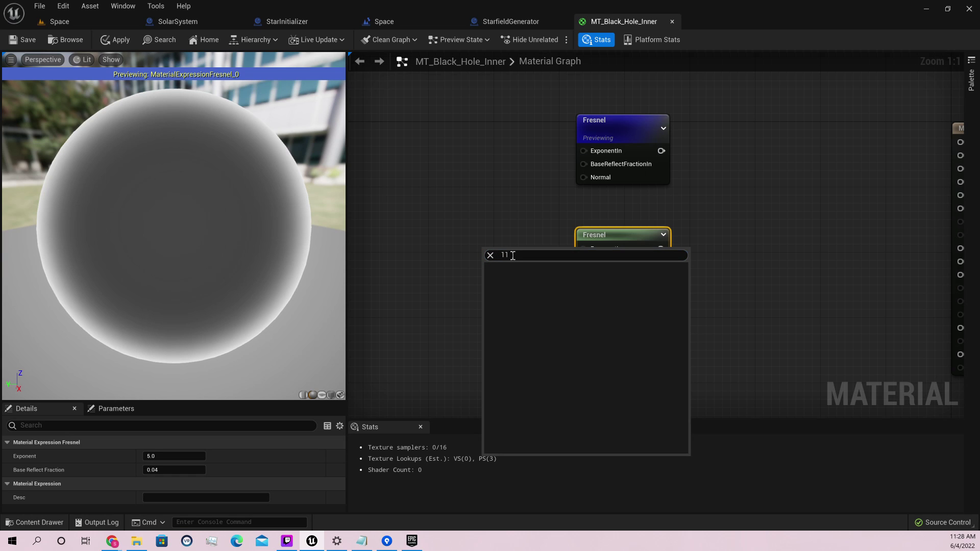
right_click(464, 226)
type("const")
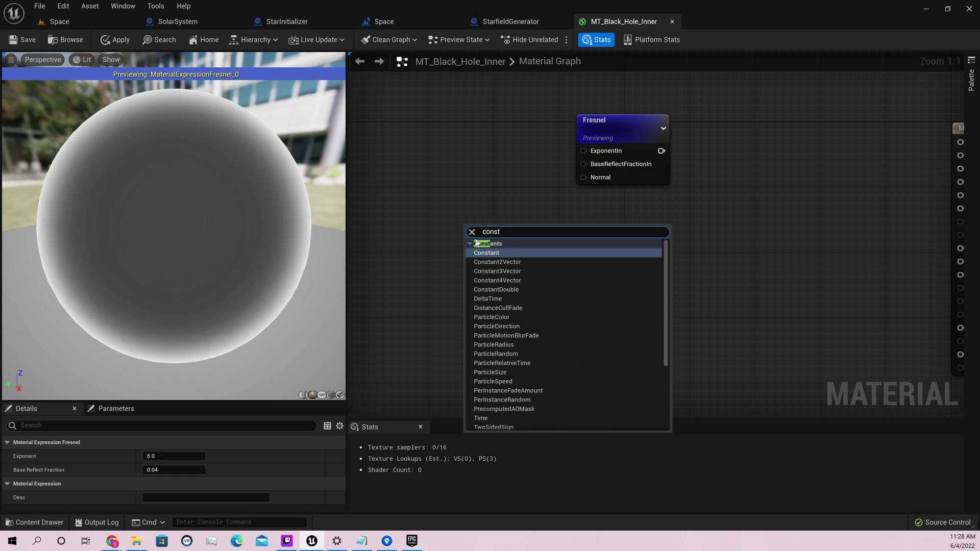
key("Return")
left_click_drag(483, 243, 589, 249)
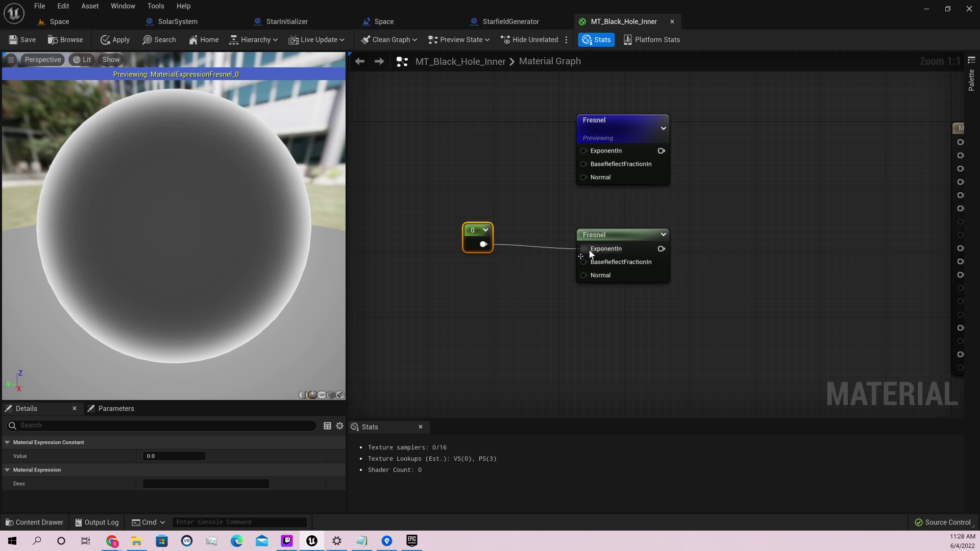
left_click_drag(477, 239, 500, 253)
left_click(159, 456)
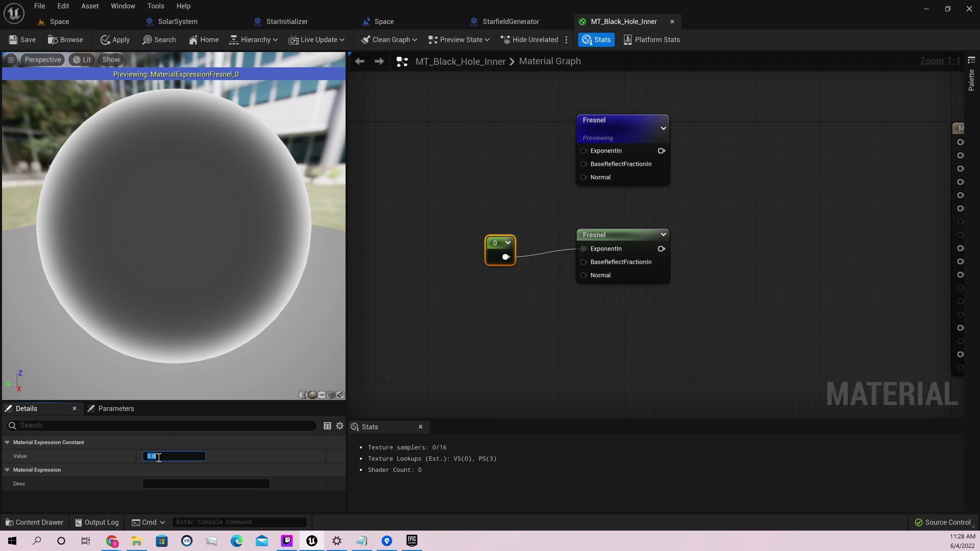
type("2.5")
key("Return")
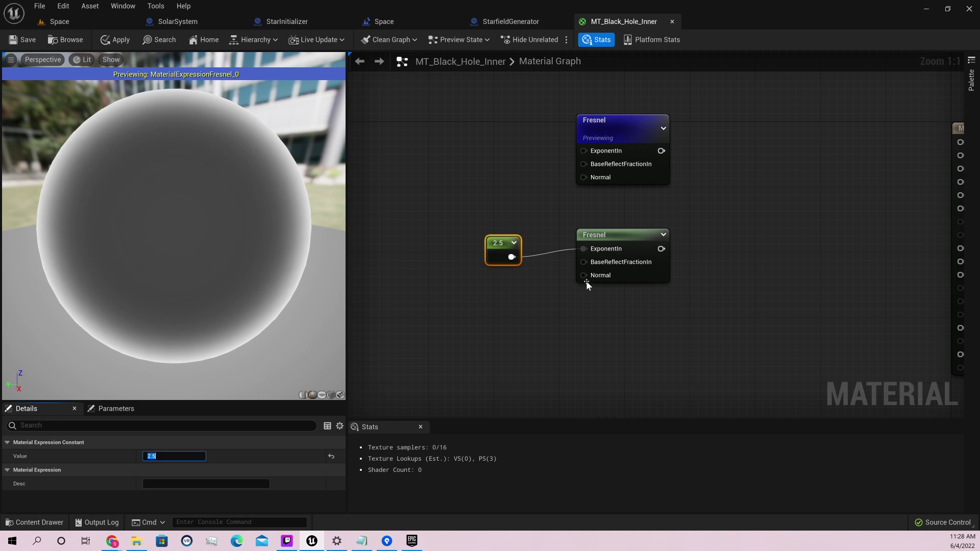
right_click(618, 248)
left_click(643, 266)
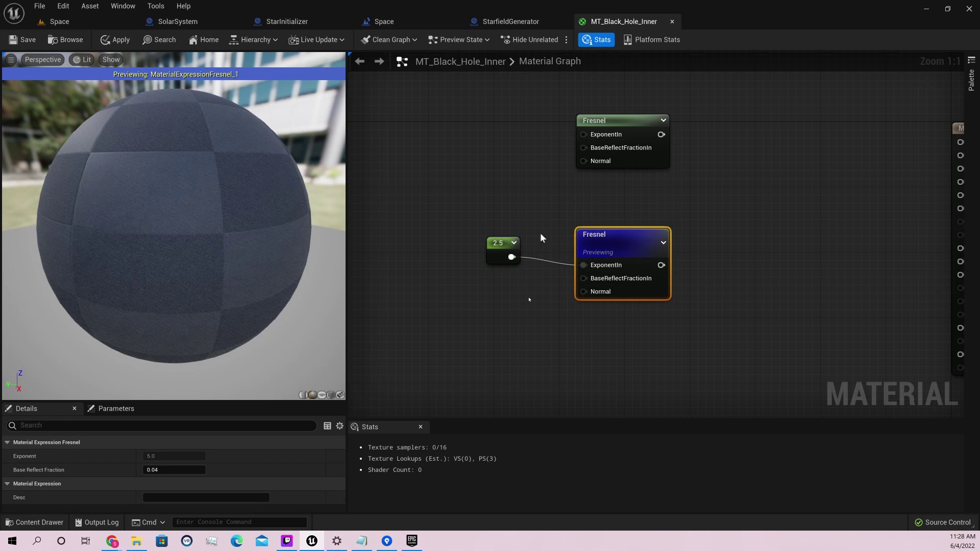
Feed the second Fresnel's output into a new 1-x node and preview it.
left_click(518, 320)
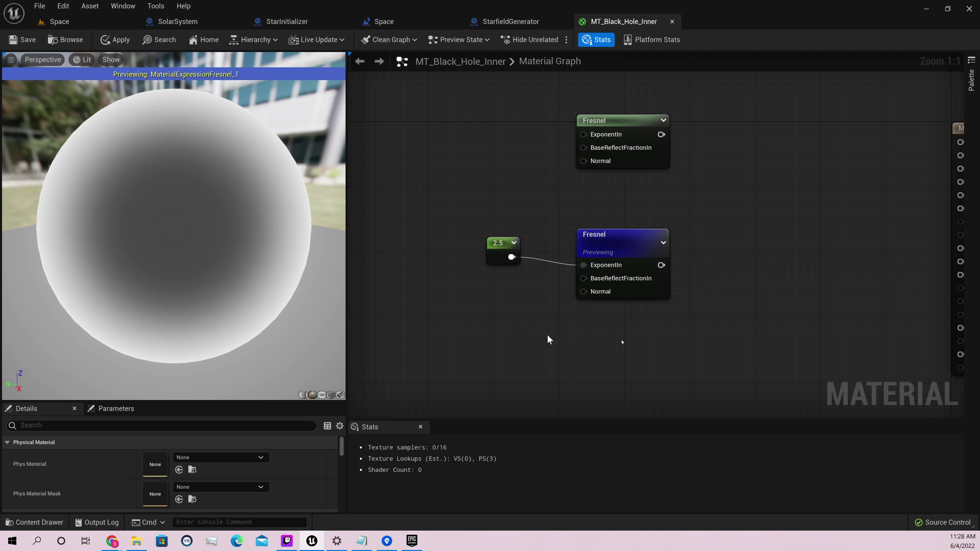
right_click_drag(546, 339, 355, 356)
left_click_drag(469, 282, 538, 250)
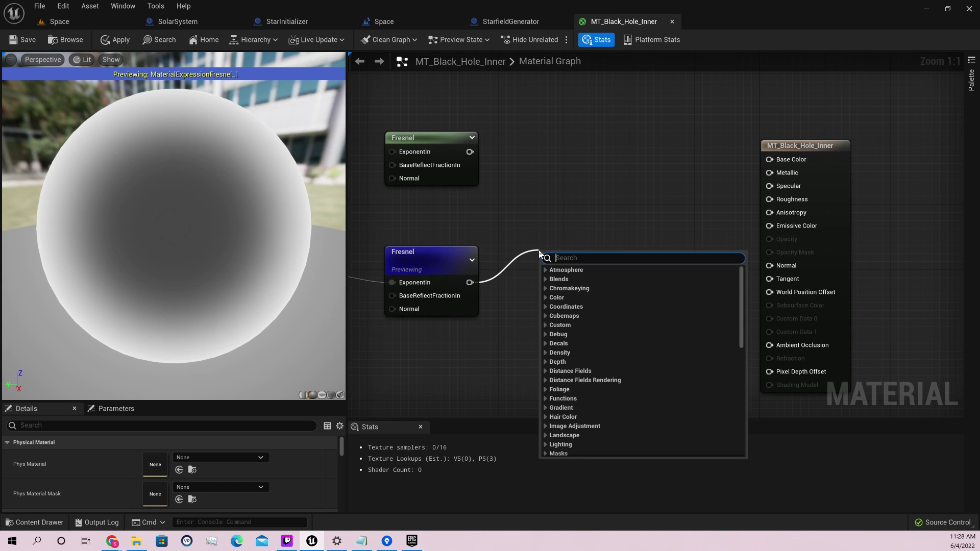
type("1-")
key("Return")
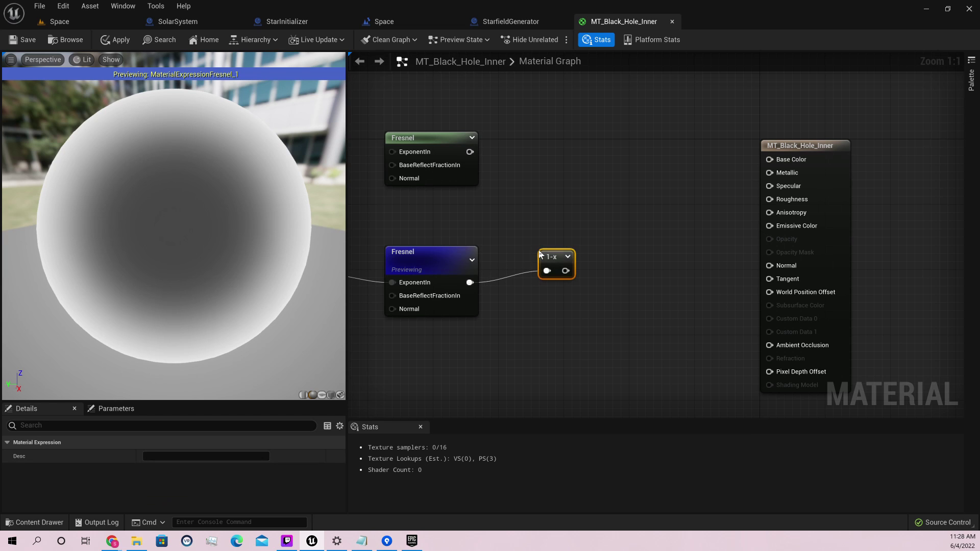
right_click(551, 256)
left_click(573, 277)
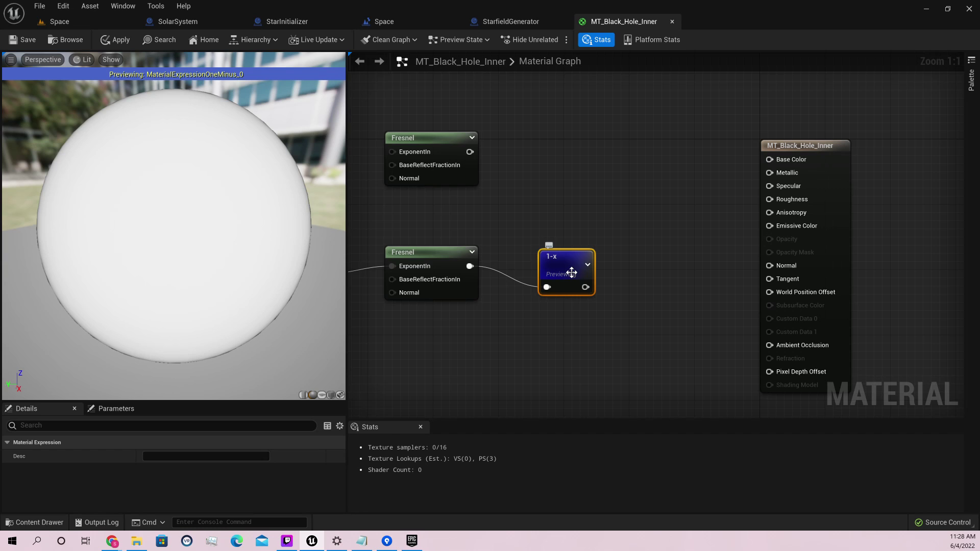
mouse_move(265, 197)
left_mouse_down()
mouse_move(164, 202)
mouse_move(263, 204)
left_mouse_up()
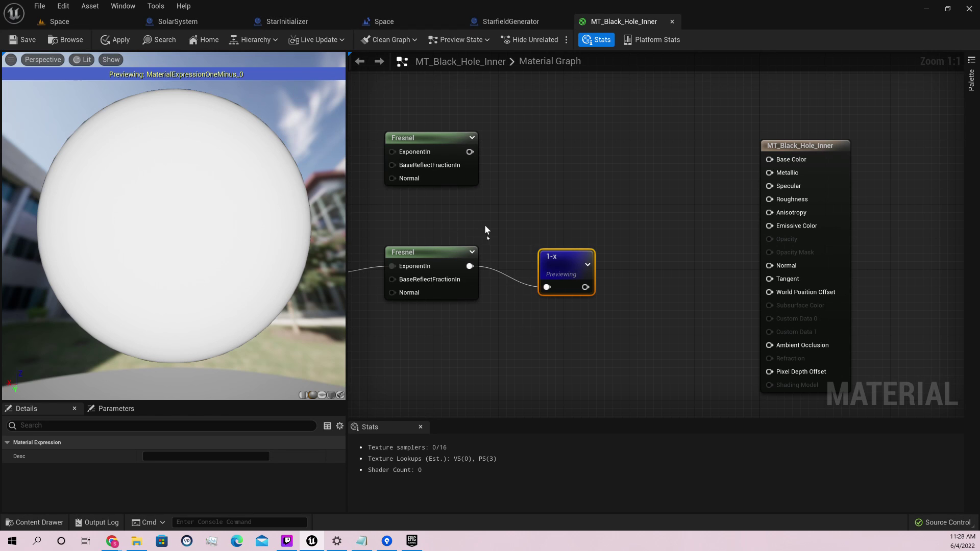
Add a Power node after the 1-x with exponent 10 and preview it.
left_click_drag(582, 288, 619, 255)
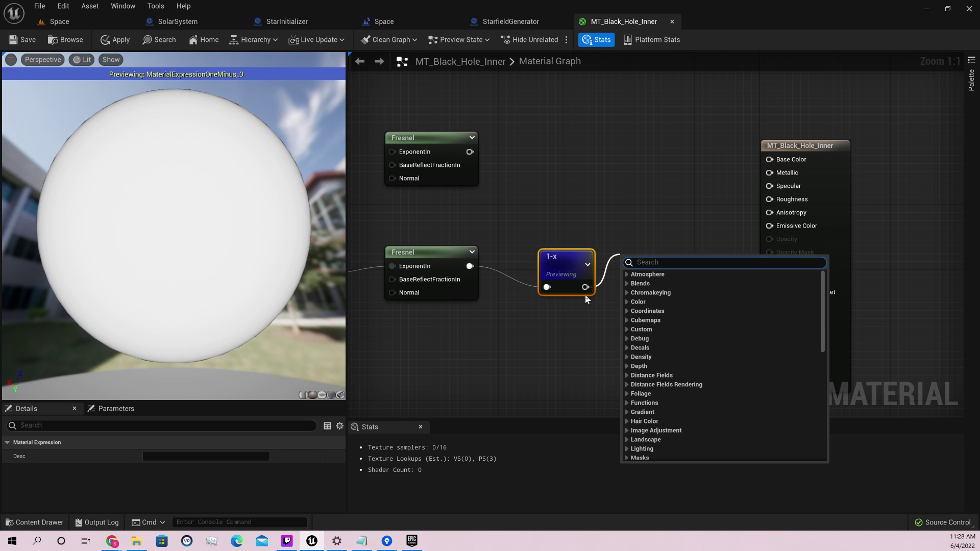
type("p")
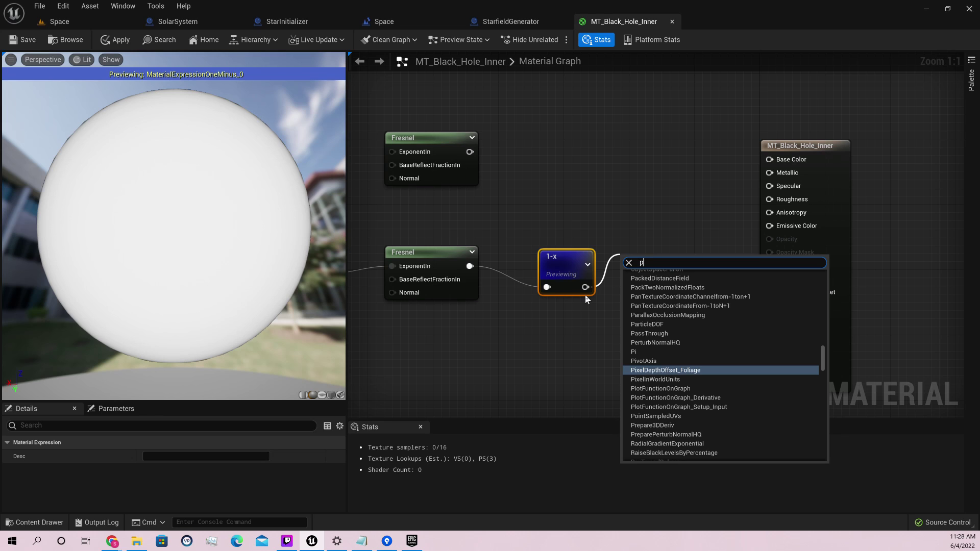
type("ow")
key("Return")
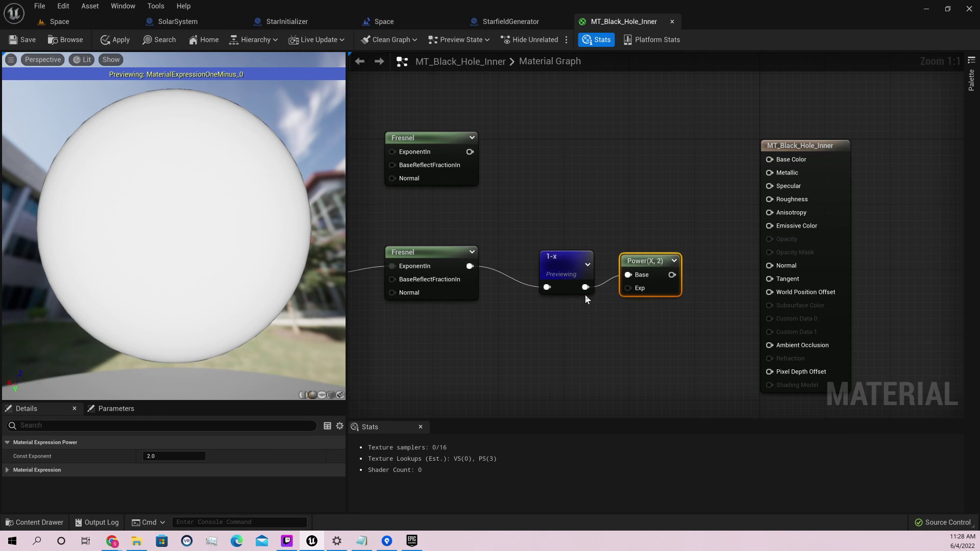
left_click(174, 456)
type("10")
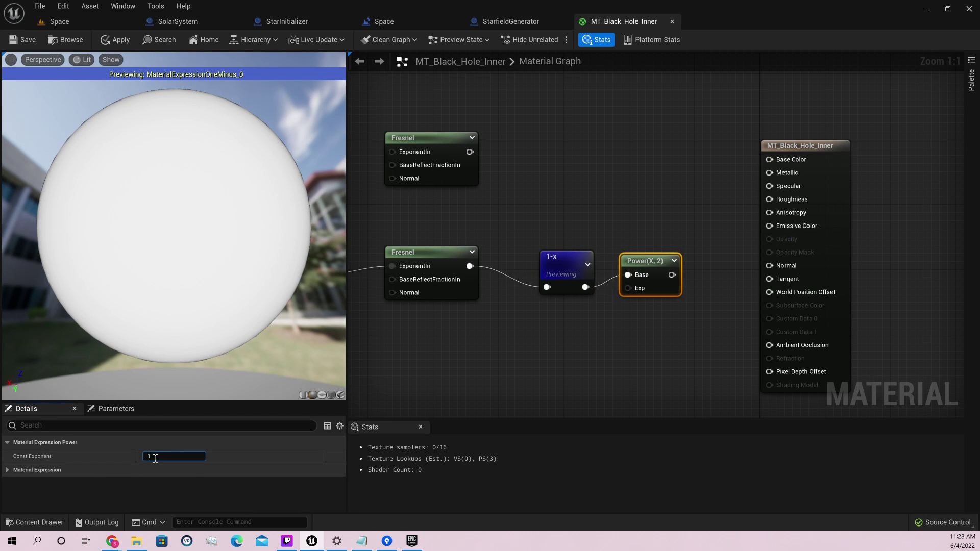
right_click(653, 262)
left_click(679, 280)
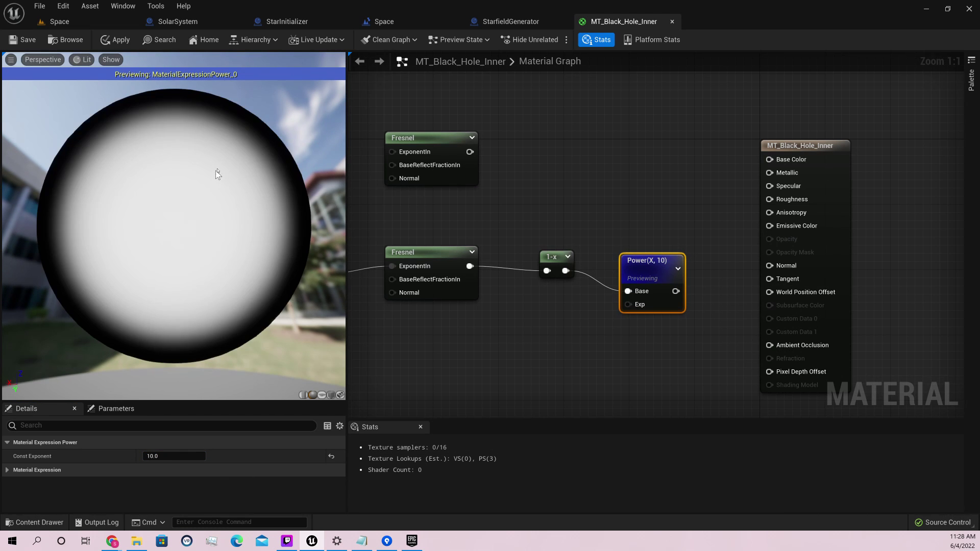
left_click_drag(174, 225, 218, 173)
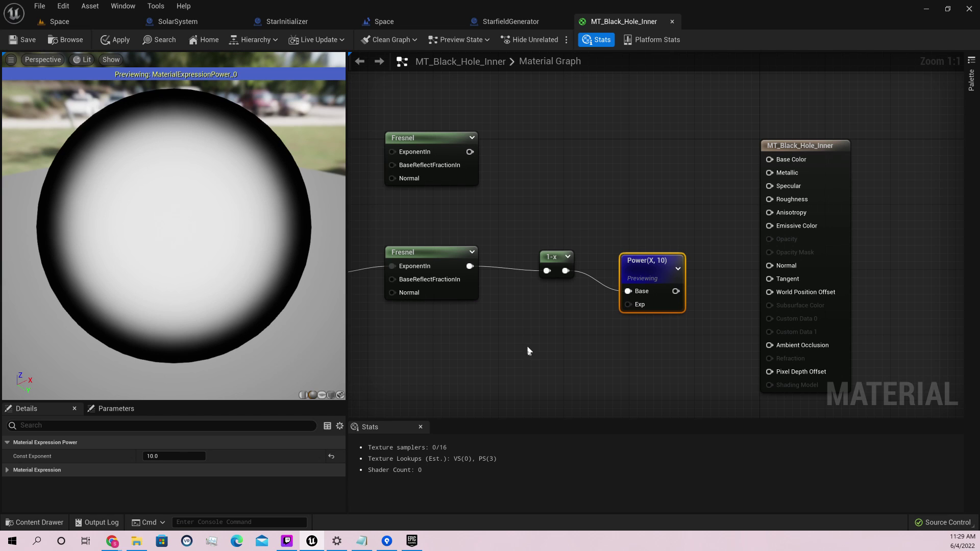
Line up the 1-x and Power(X, 10) nodes side by side.
right_click_drag(527, 350, 598, 278)
right_click(521, 270)
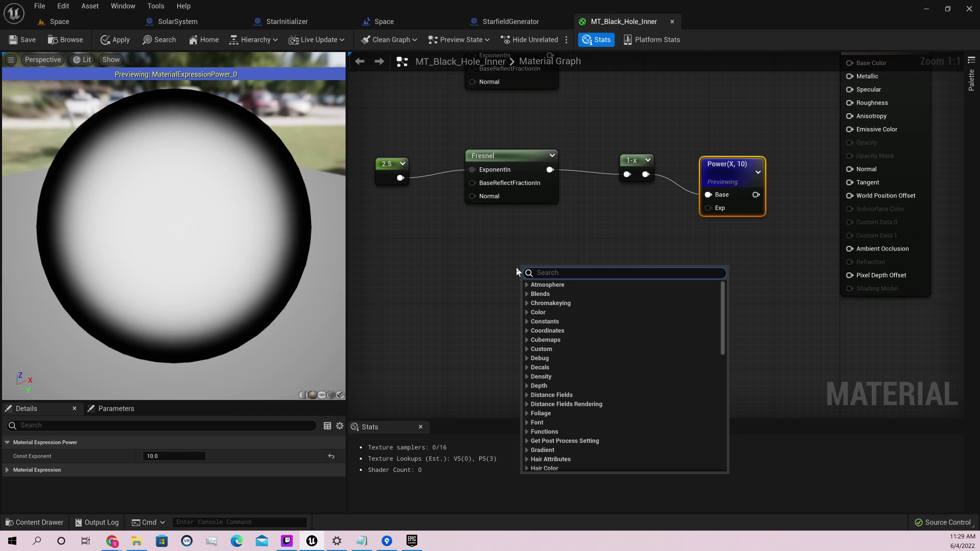
left_click(516, 270)
right_click_drag(562, 251, 374, 298)
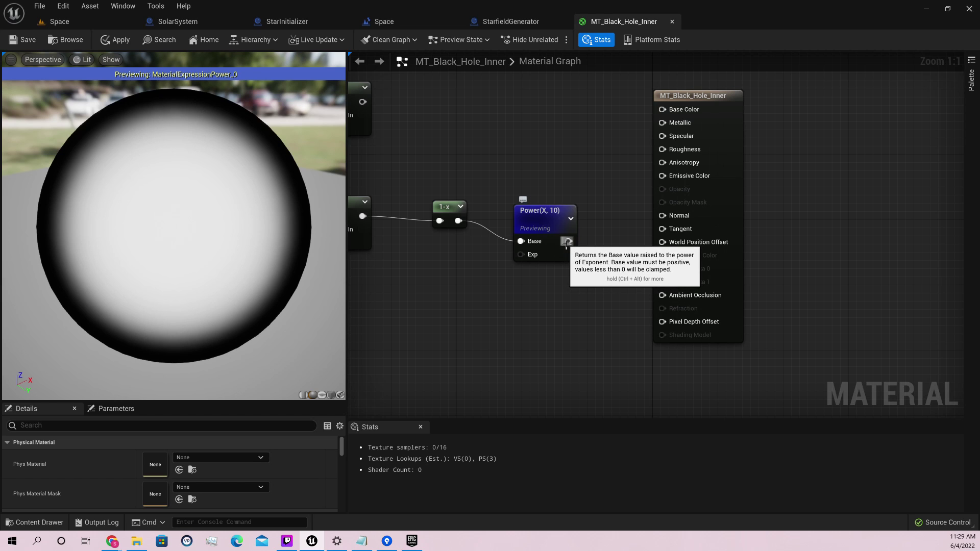
mouse_move(559, 223)
left_mouse_down()
mouse_move(544, 206)
mouse_move(545, 233)
left_mouse_up()
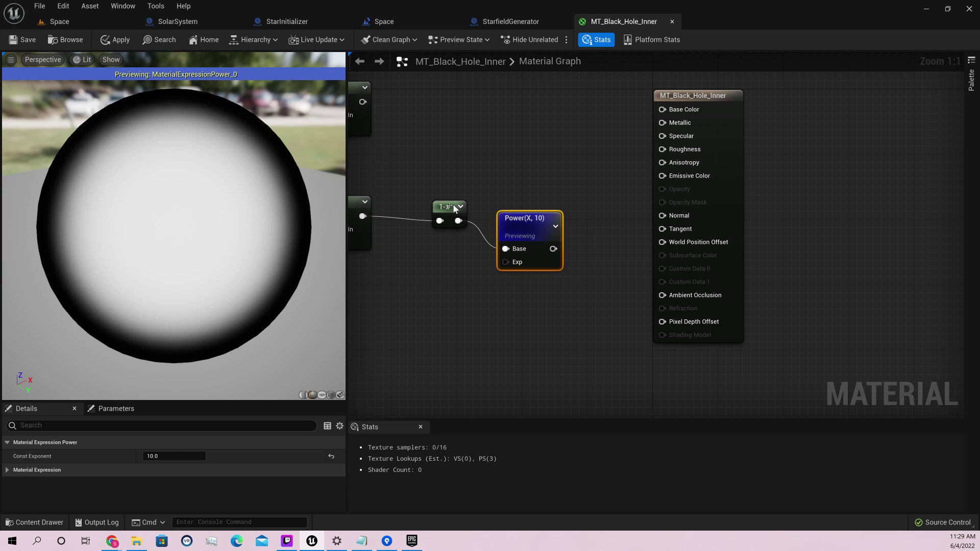
left_click_drag(450, 209, 409, 204)
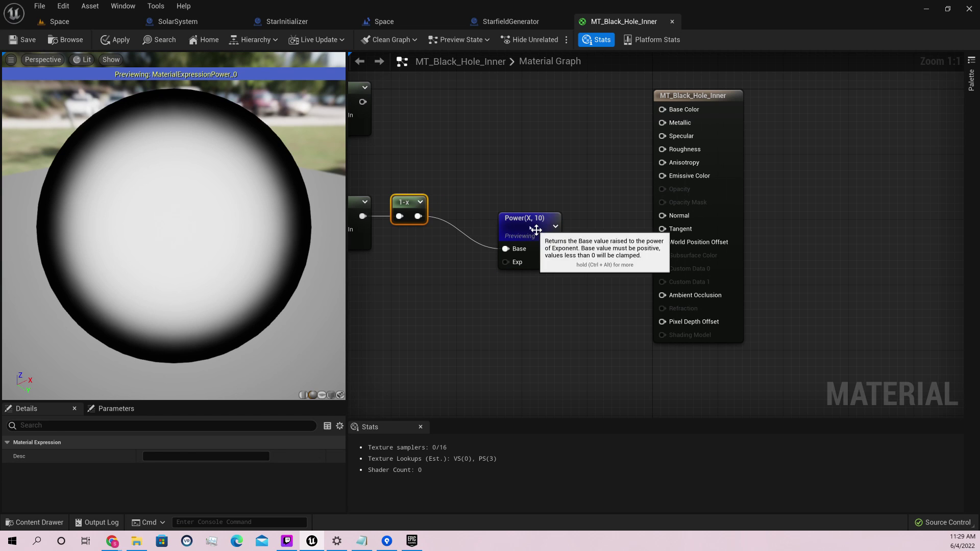
mouse_move(537, 230)
left_mouse_down()
mouse_move(481, 215)
mouse_move(529, 235)
mouse_move(520, 235)
left_mouse_up()
Multiply the Power result by 2, preview it, and wire it toward the material result.
type("*")
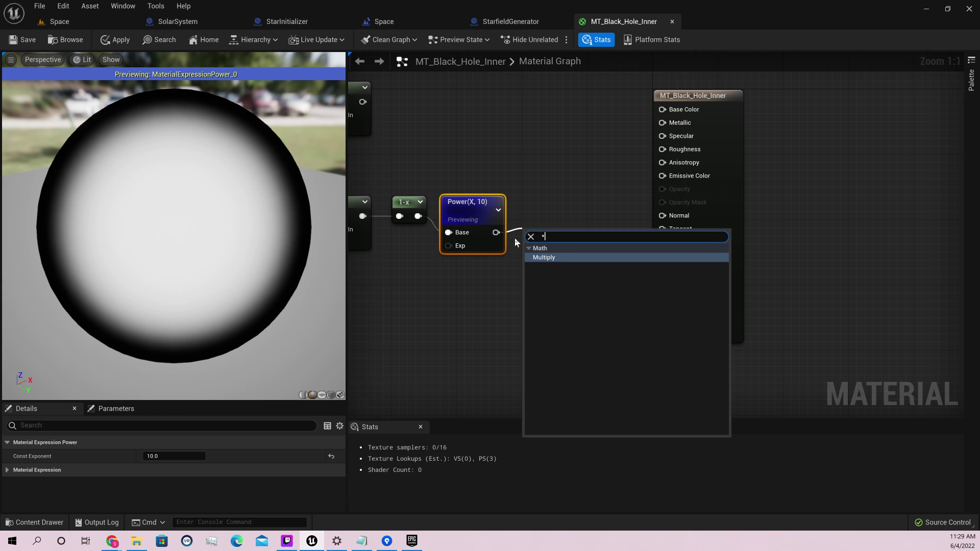
key("Return")
left_click(174, 470)
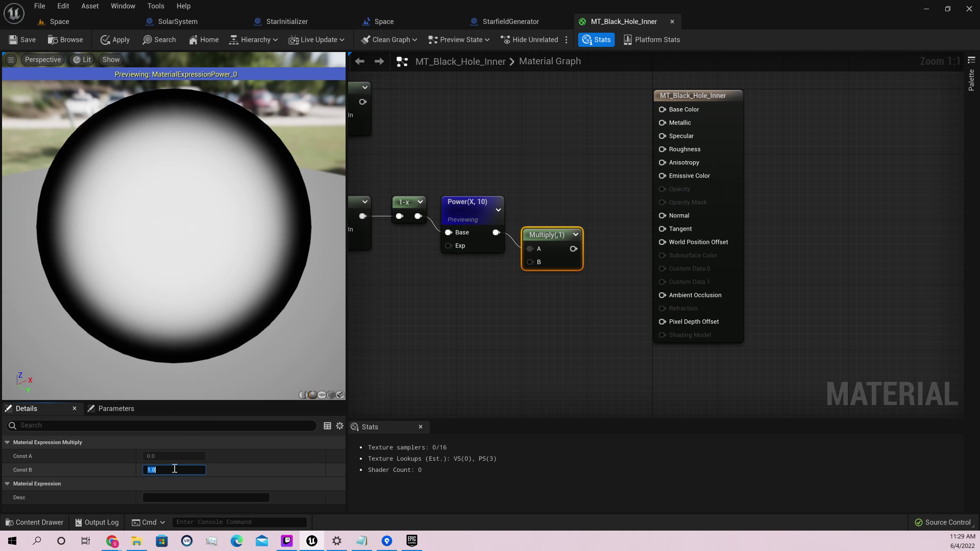
type("2")
right_click(549, 243)
left_click(571, 264)
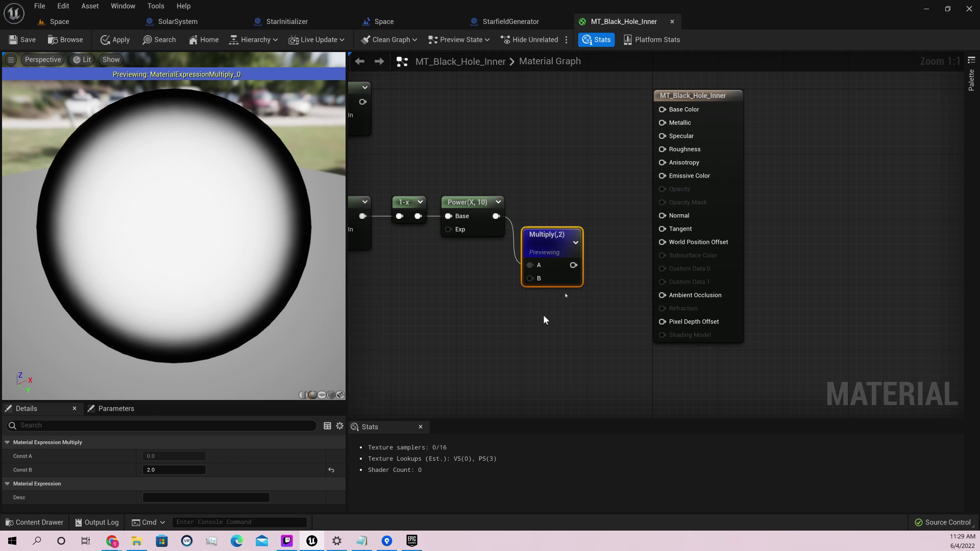
left_click_drag(574, 265, 661, 189)
right_click_drag(627, 263, 681, 212)
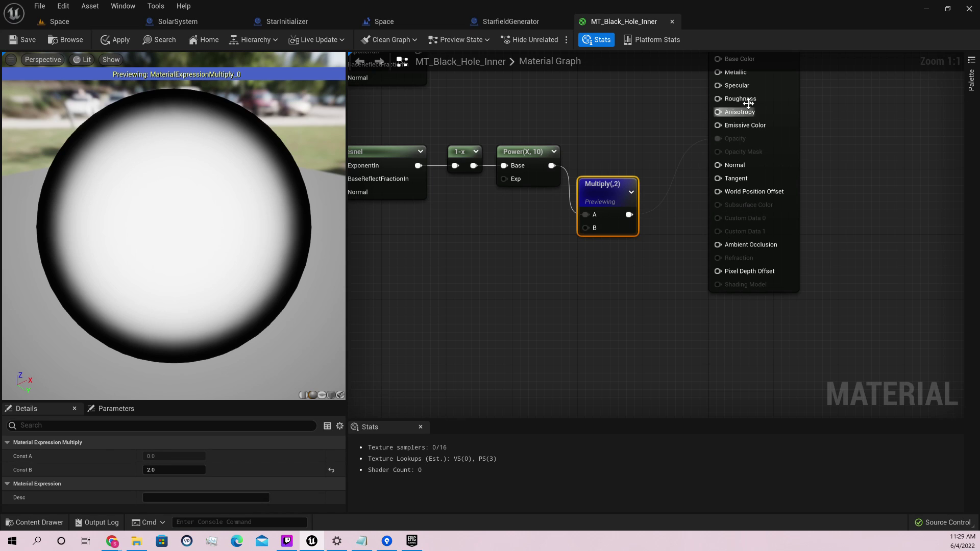
Set the material's Blend Mode to Translucent and Shading Model to Unlit.
left_click(764, 99)
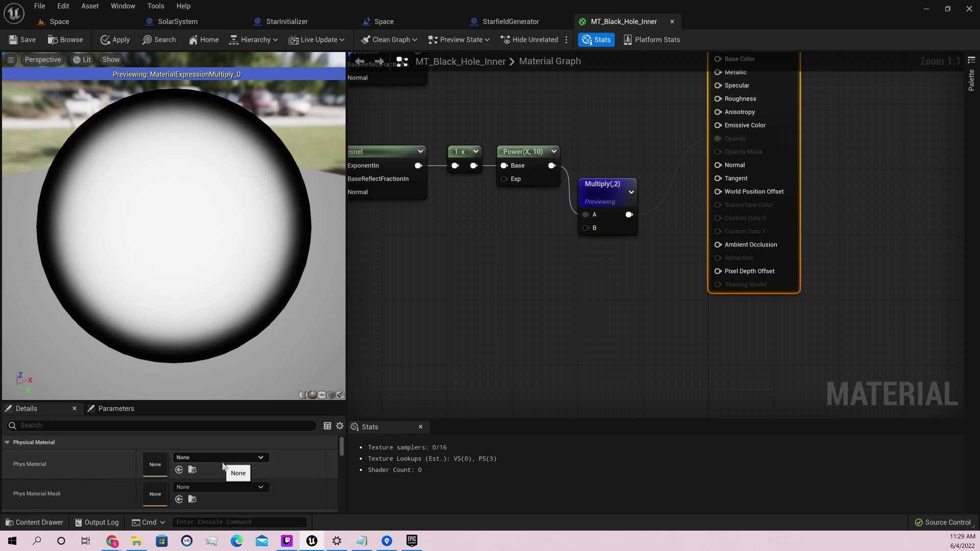
scroll(209, 467, "down", 3)
left_click(195, 462)
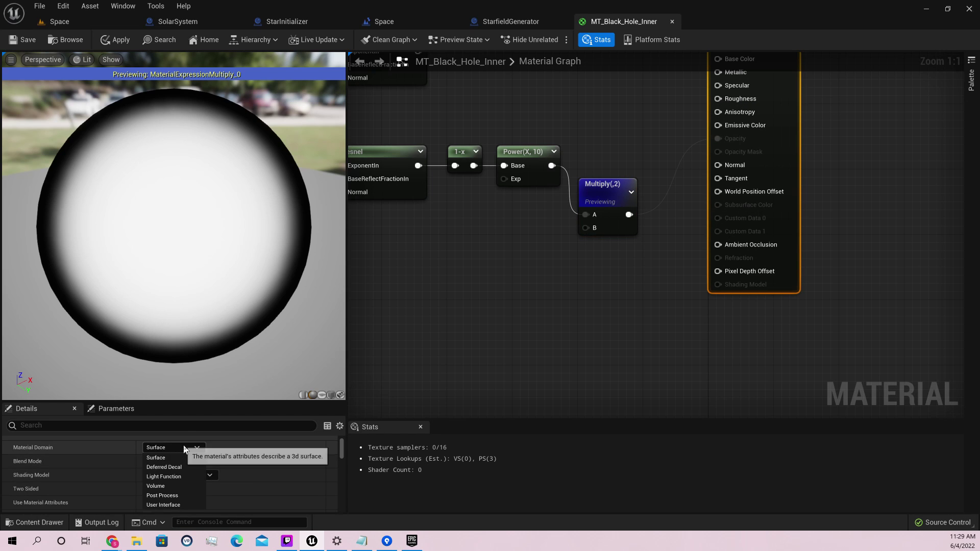
left_click(195, 462)
left_click(194, 461)
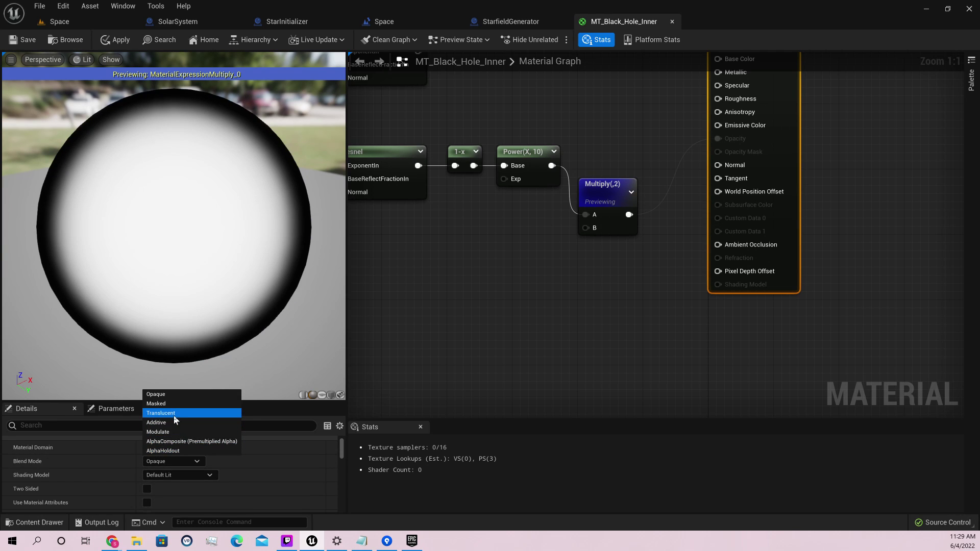
left_click(174, 414)
left_click(188, 477)
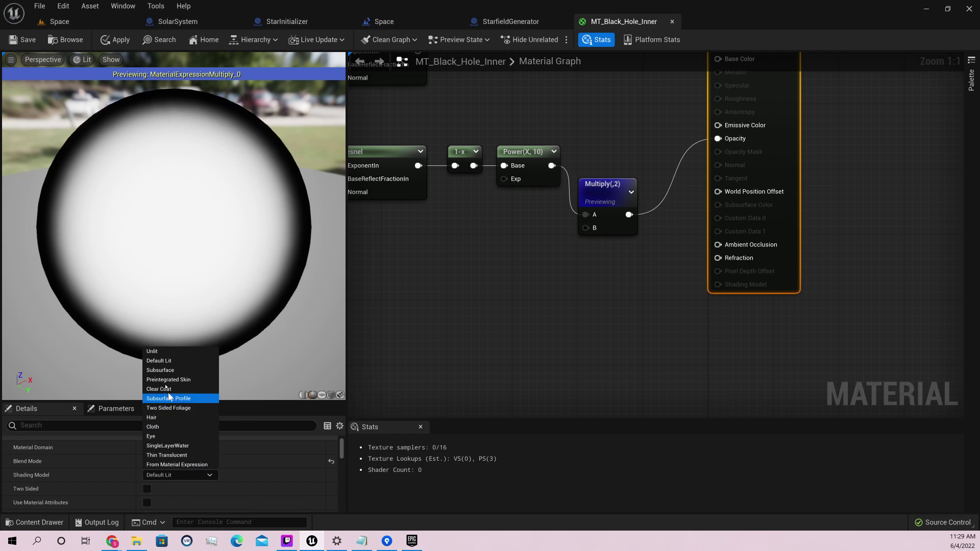
left_click(166, 351)
Stop previewing the Multiply(,2) node and move it closer to the output.
right_click_drag(472, 365, 727, 261)
right_click(688, 265)
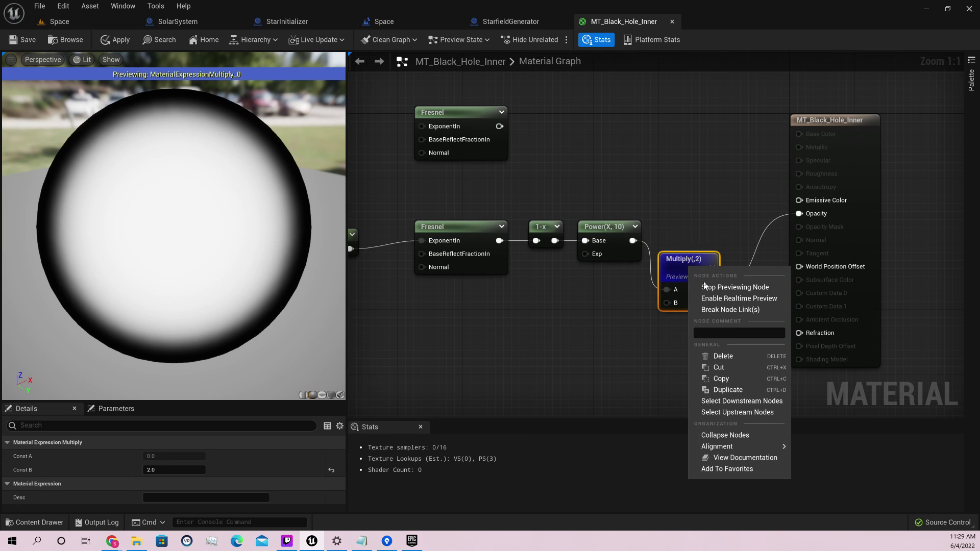
left_click(729, 287)
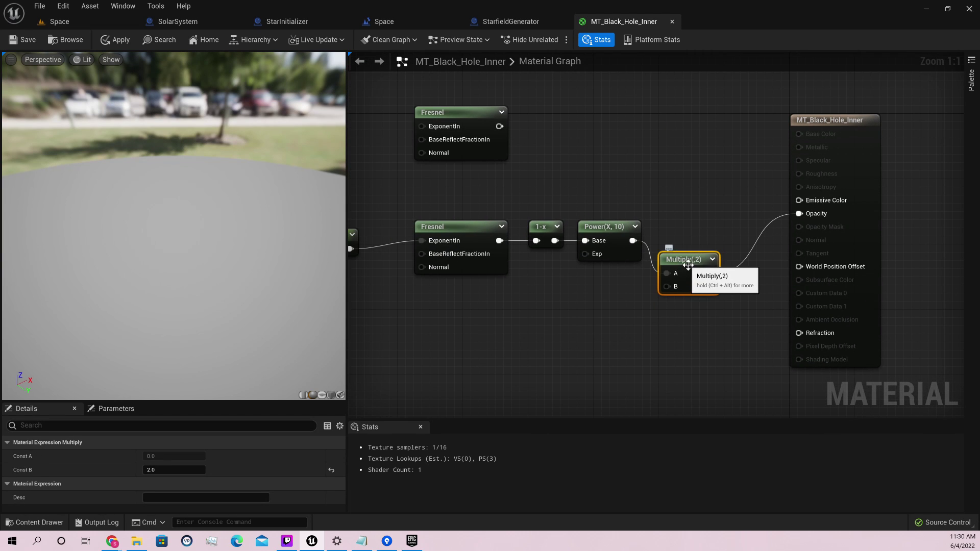
left_click_drag(688, 272, 676, 233)
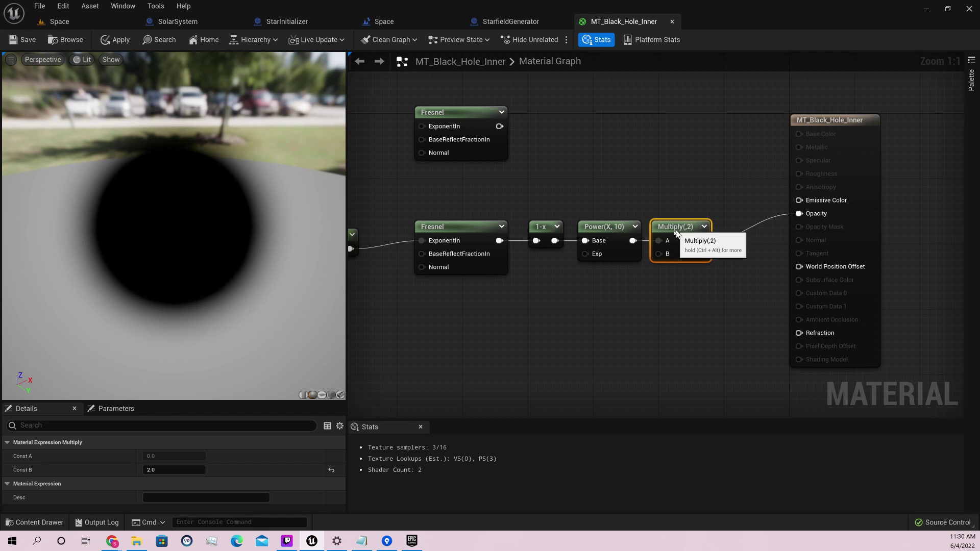
right_click_drag(367, 185, 475, 212)
Move the 2.5–Fresnel–1-x–Power–Multiply chain and reposition the upper Fresnel node.
left_click_drag(439, 197, 837, 265)
left_click_drag(816, 233, 751, 249)
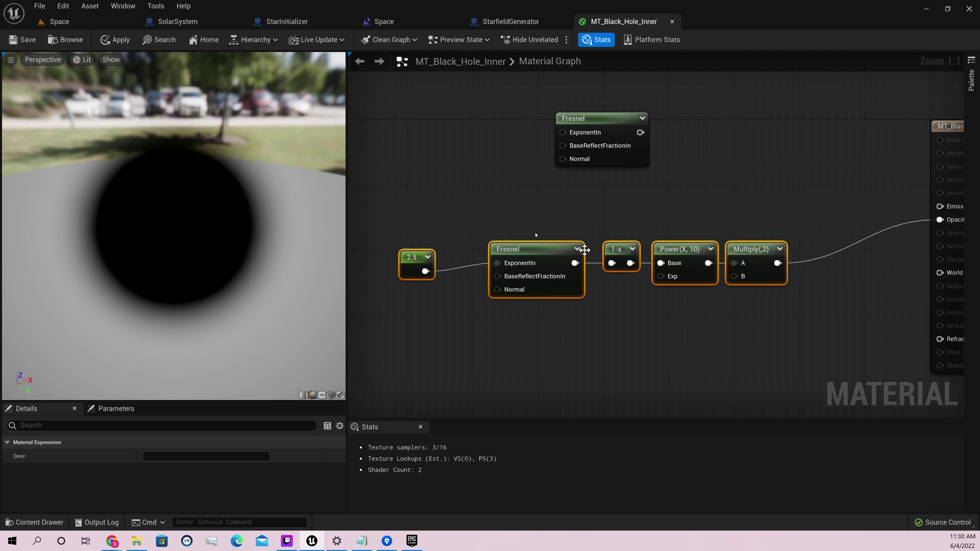
left_click(408, 249)
left_click_drag(408, 254, 446, 254)
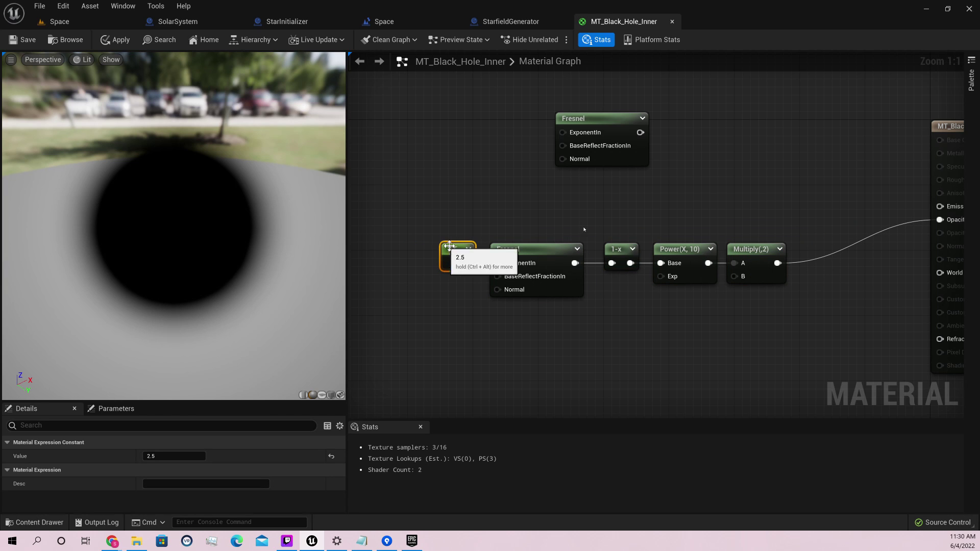
right_click_drag(574, 227, 552, 229)
left_click_drag(420, 157, 749, 246)
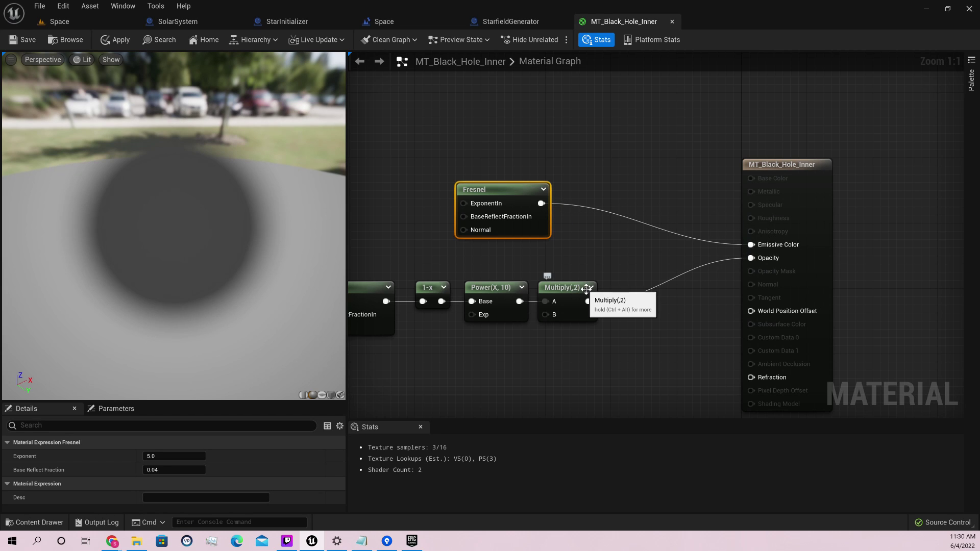
Break the upper Fresnel's link to Emissive Color.
right_click(540, 204)
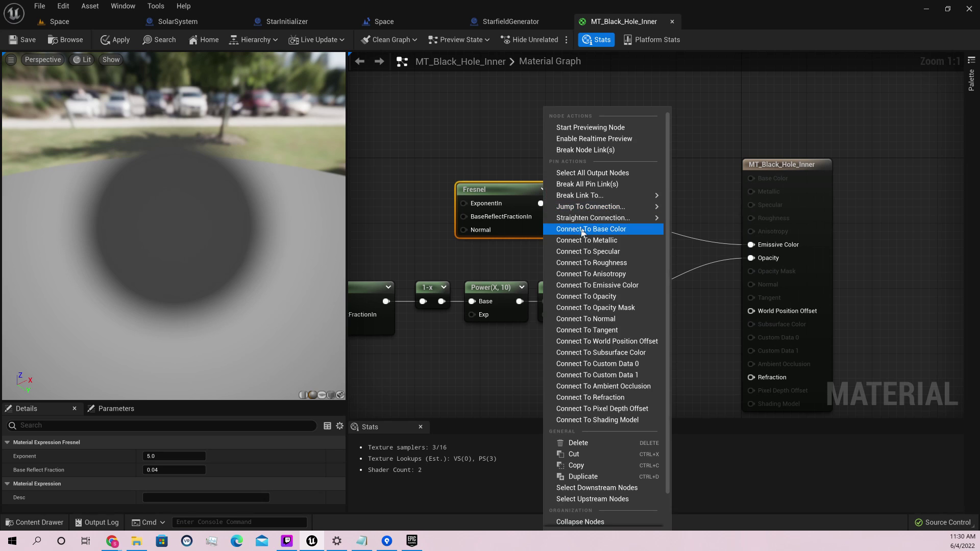
left_click(571, 153)
right_click_drag(591, 265, 619, 187)
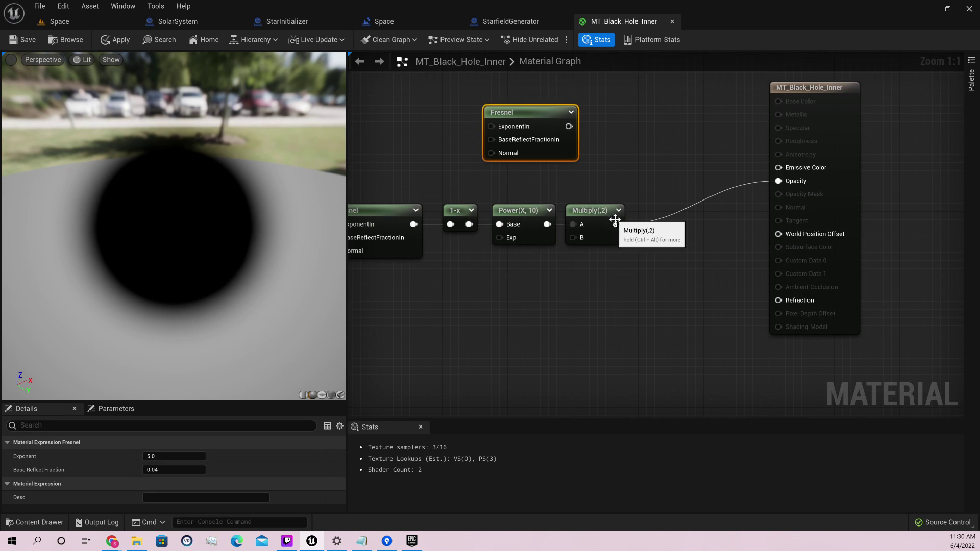
Add a Texture Sample node using the OffsetNoiseDistanceFields_ForNormals texture.
right_click(582, 290)
type("text")
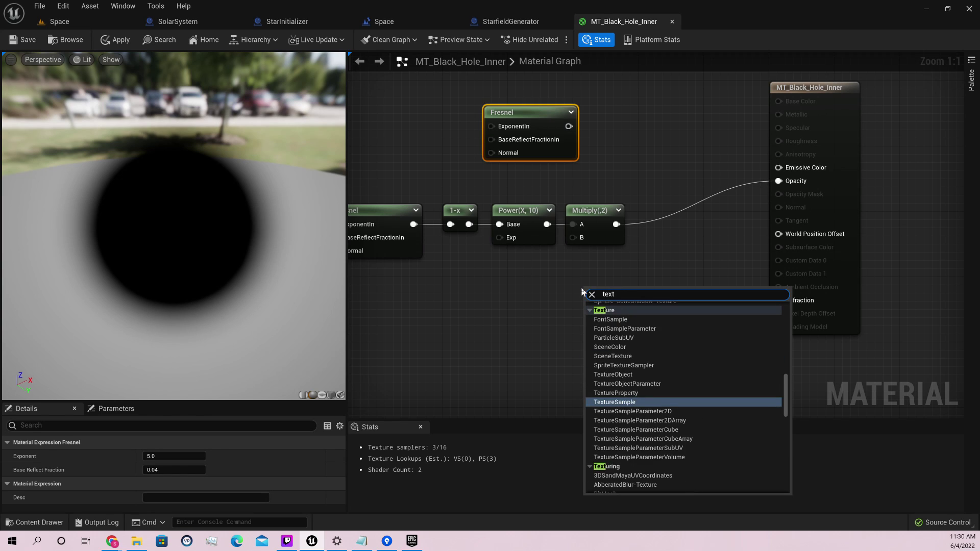
key("Return")
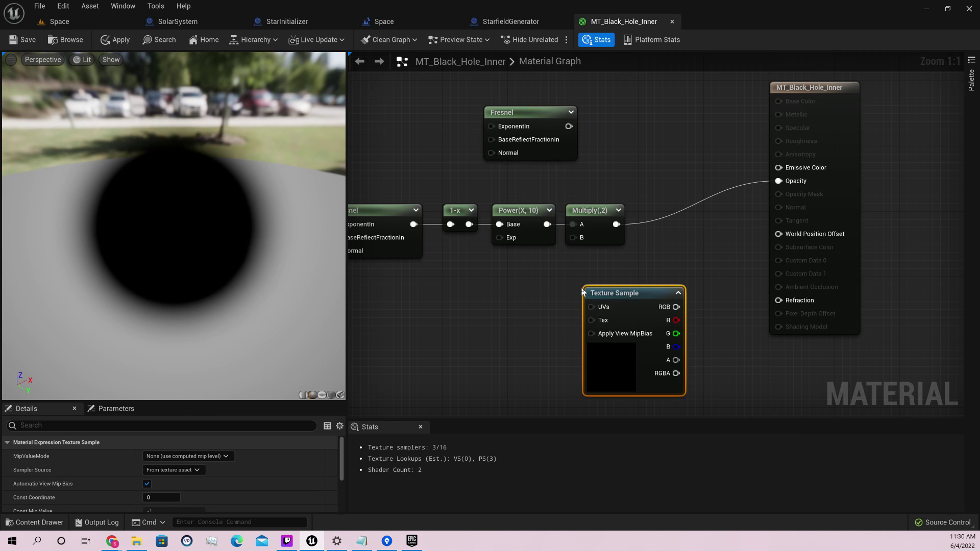
left_click_drag(594, 292, 561, 284)
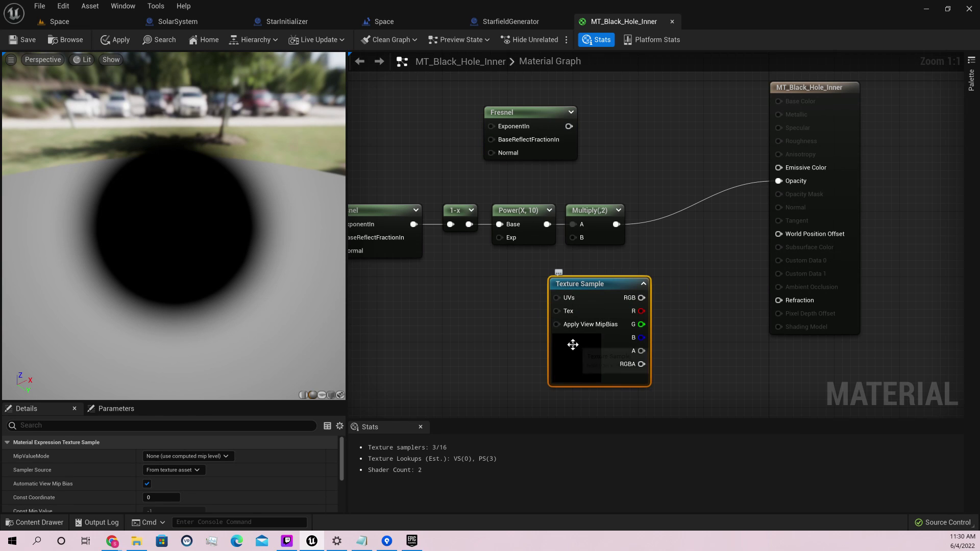
scroll(278, 467, "down", 4)
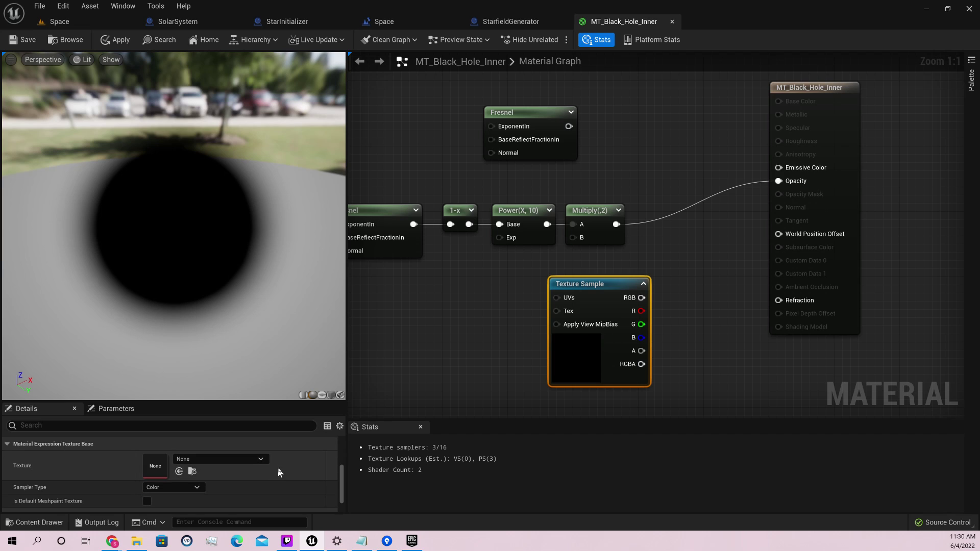
left_click(232, 461)
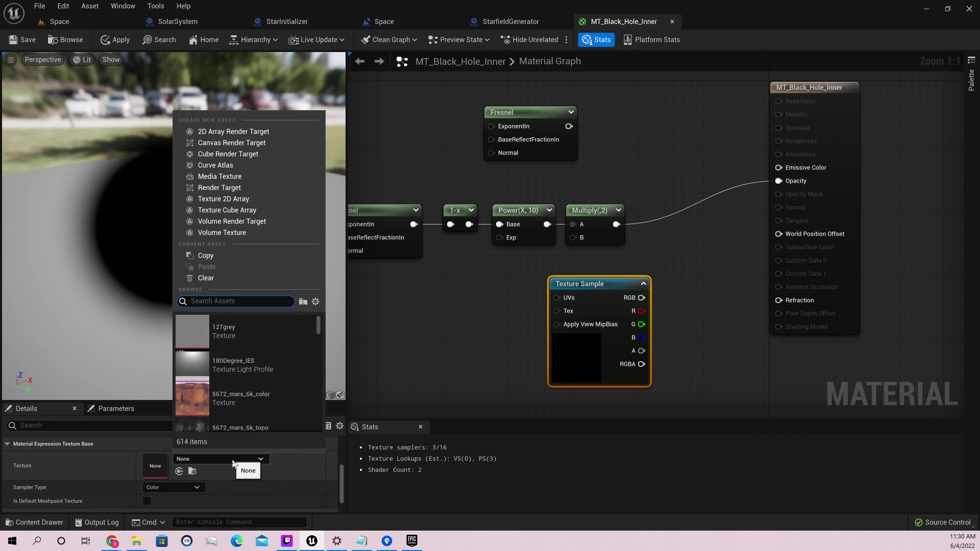
scroll(274, 376, "down", 1)
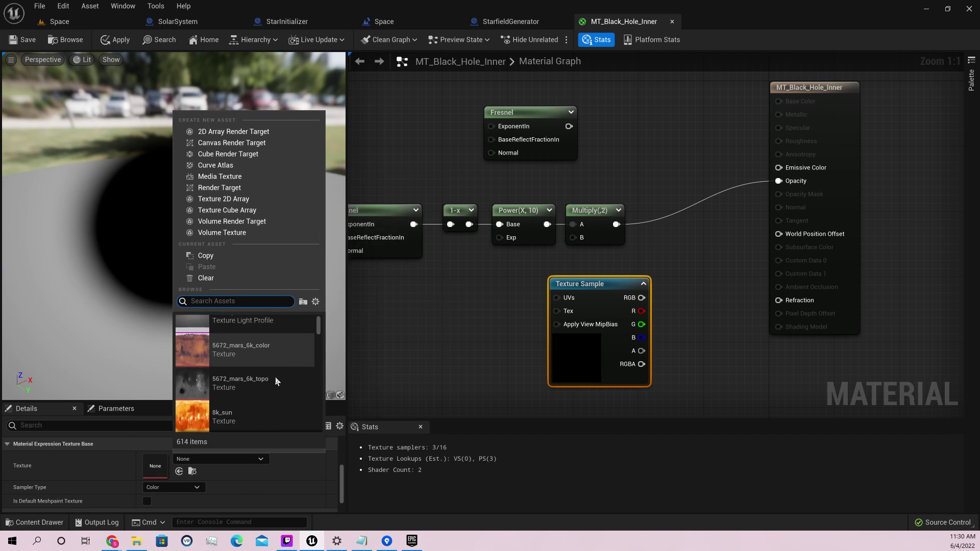
scroll(277, 373, "down", 2)
scroll(283, 363, "down", 2)
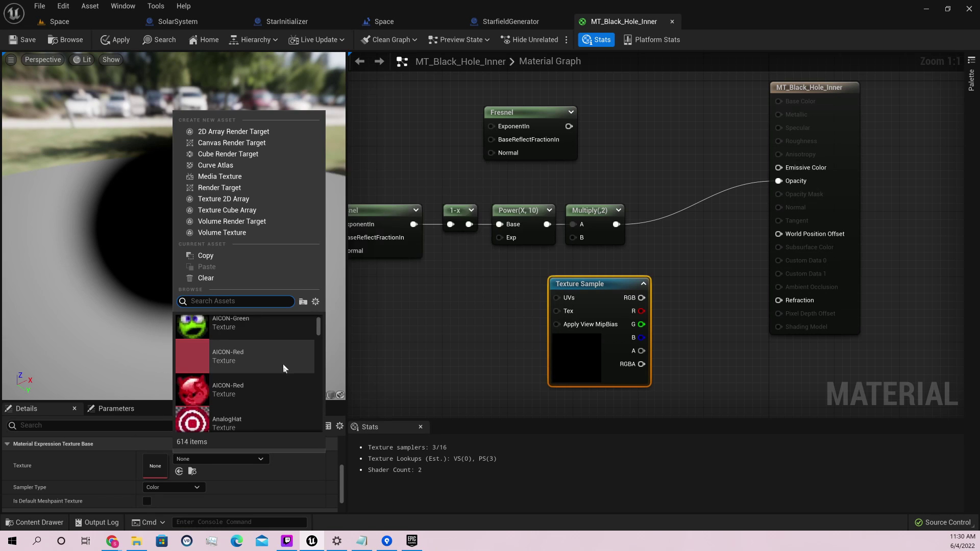
type("noise")
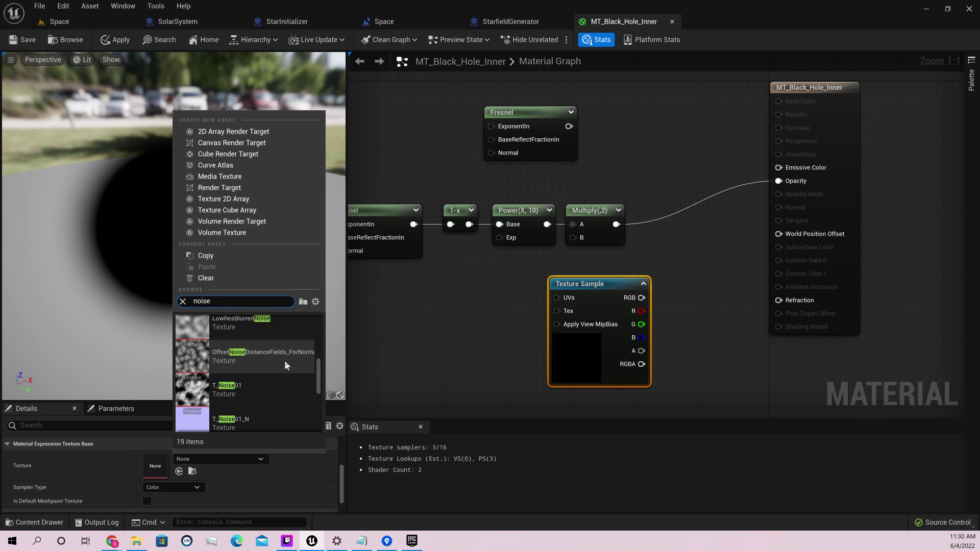
left_click(287, 359)
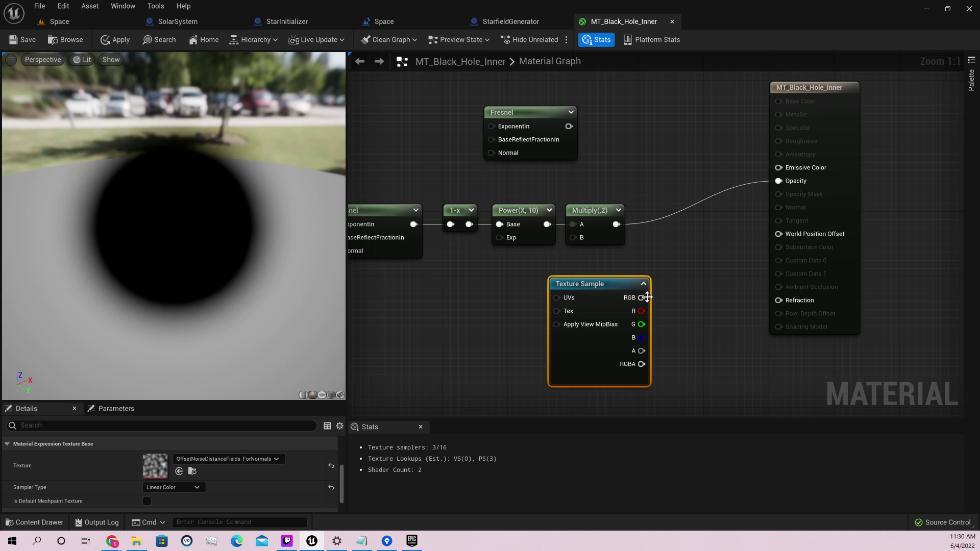
Multiply the texture's RGB by the Multiply(,2) output, preview it, and save the material.
left_click_drag(644, 298, 663, 239)
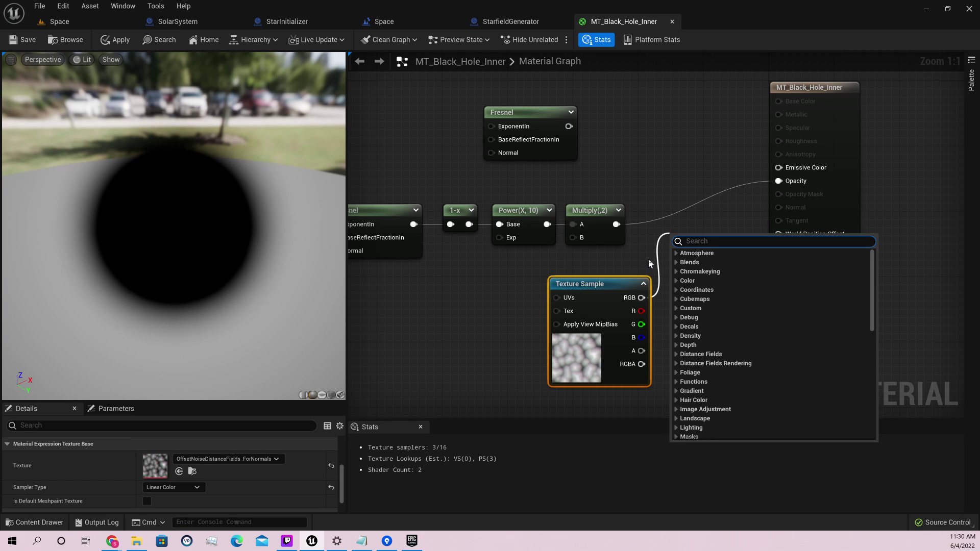
type("multiply")
key("Return")
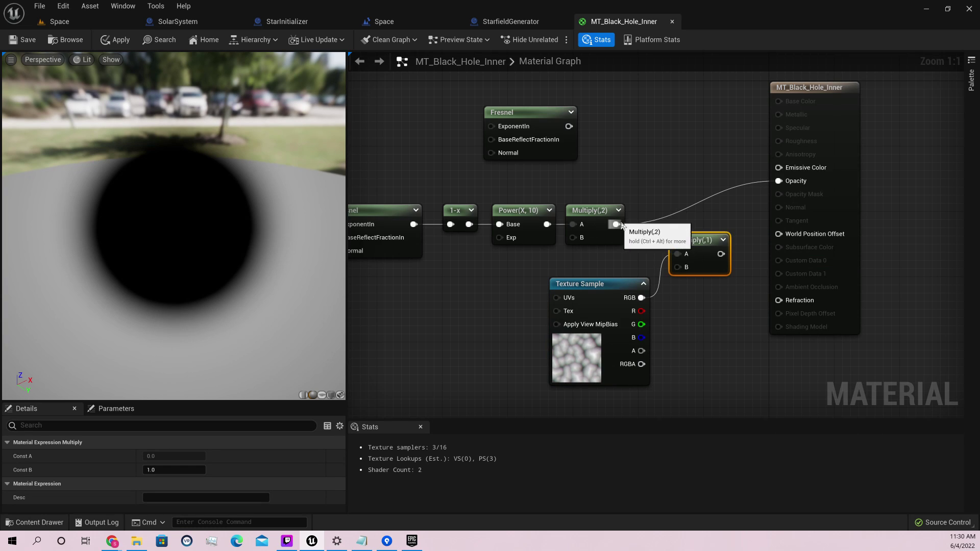
left_click_drag(616, 224, 776, 183)
right_click(695, 236)
left_click(715, 258)
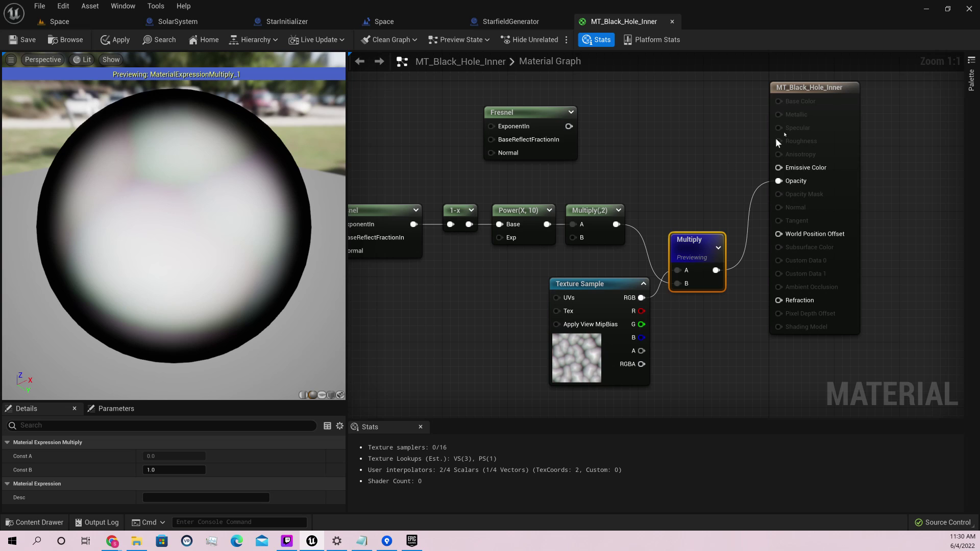
left_click(805, 91)
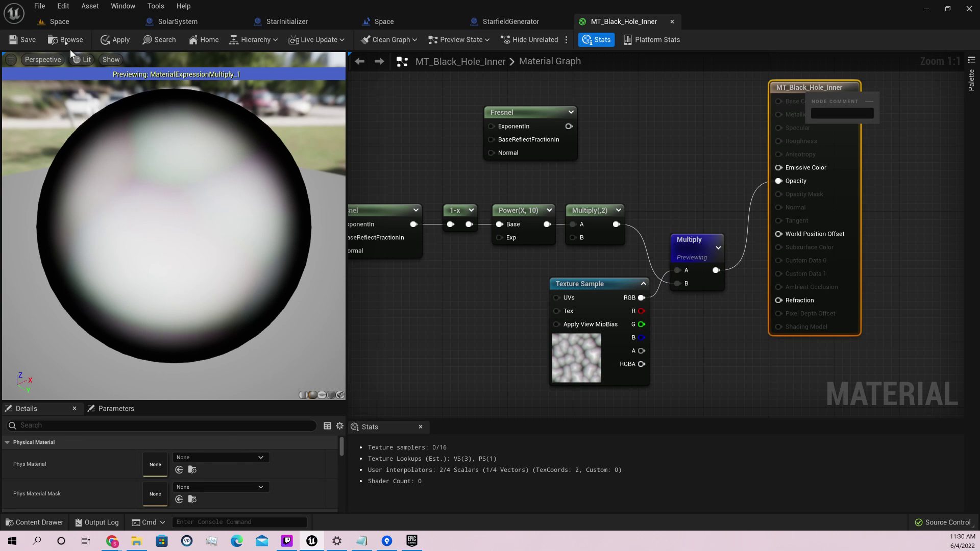
left_click(23, 41)
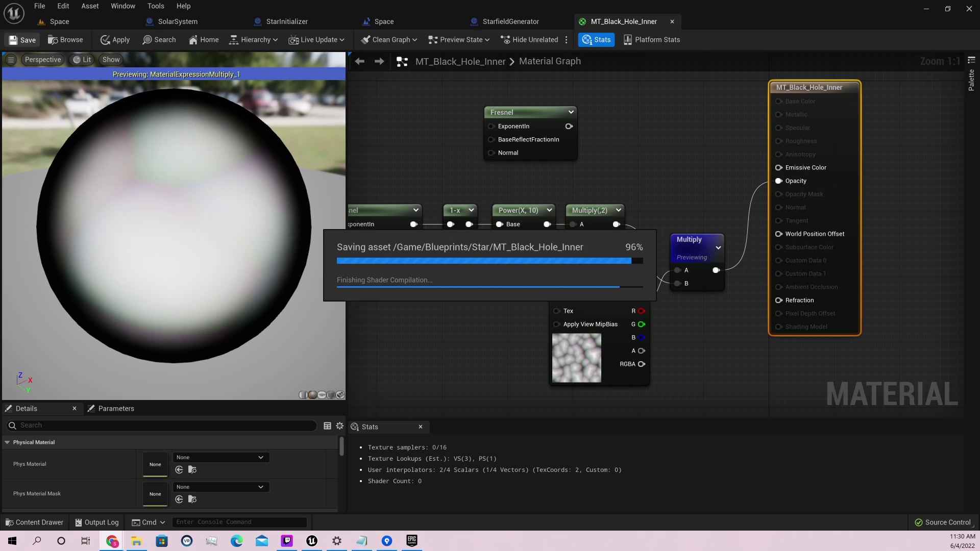
Stop the Multiply preview and wire Texture Sample RGB into Fresnel's BaseReflectFractionIn.
right_click(690, 247)
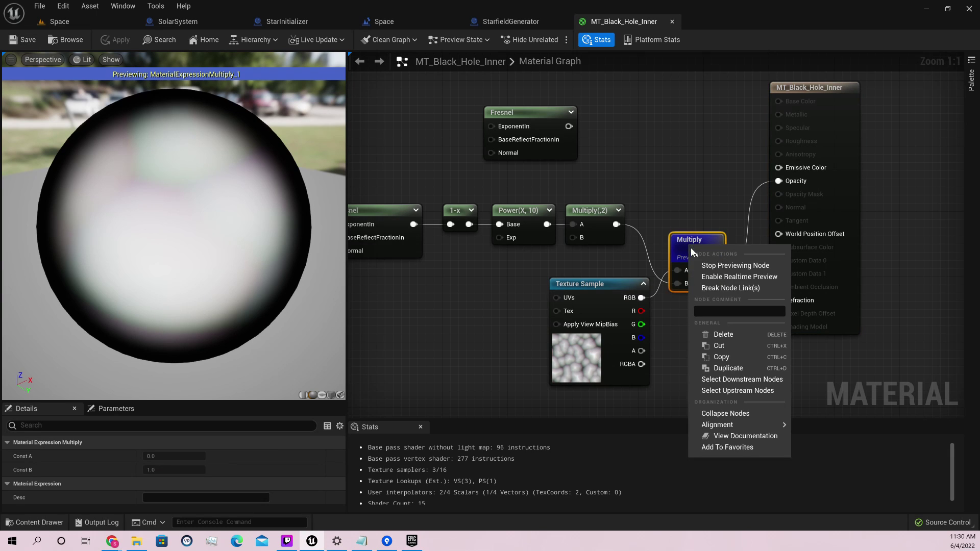
left_click(710, 267)
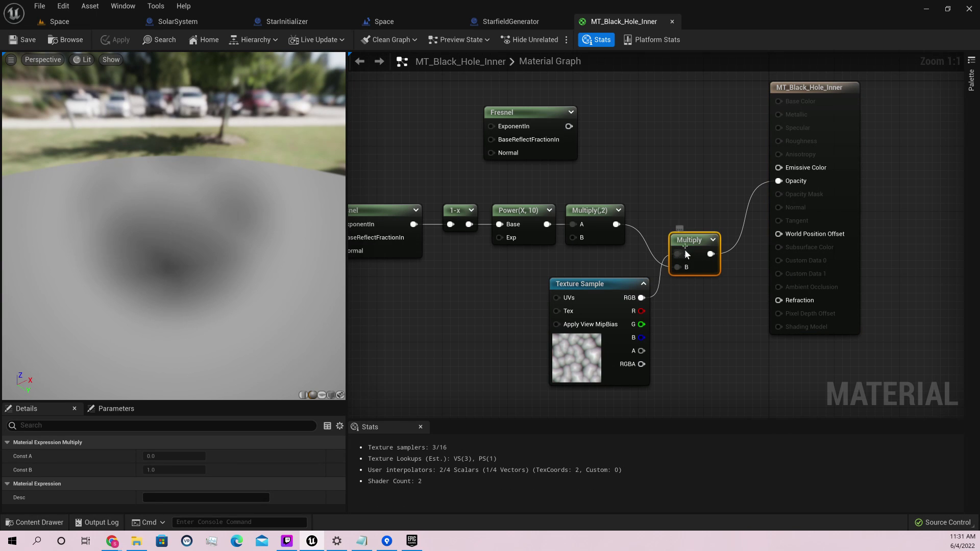
left_click_drag(587, 285, 352, 290)
right_click_drag(423, 261, 676, 258)
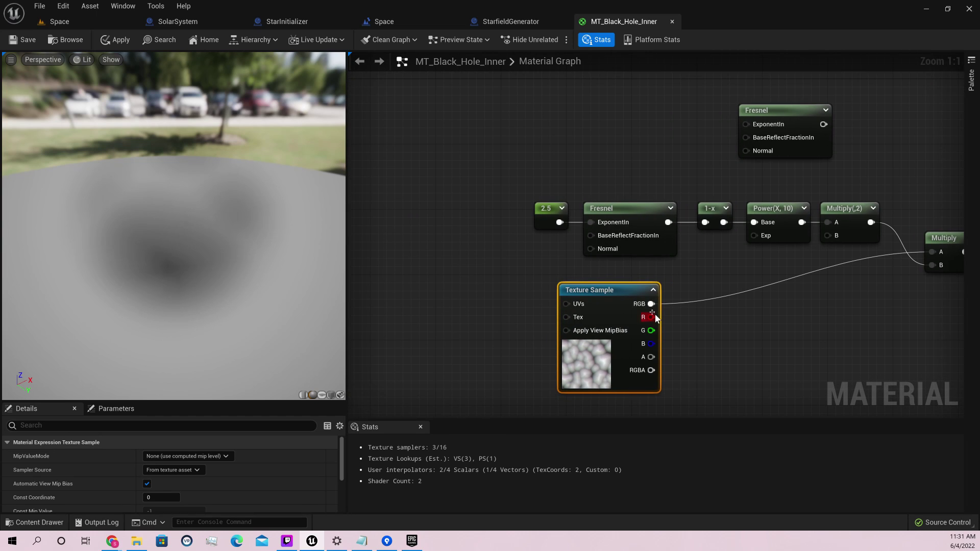
left_click_drag(651, 303, 590, 236)
left_click_drag(592, 290, 503, 290)
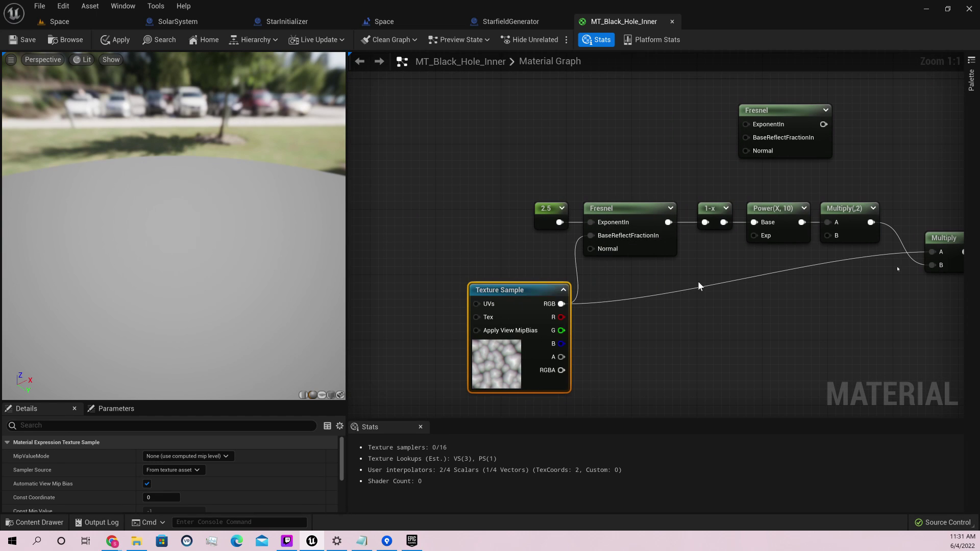
Delete the extra Multiply node that combined the texture with the Fresnel chain.
right_click(933, 254)
right_click(684, 295)
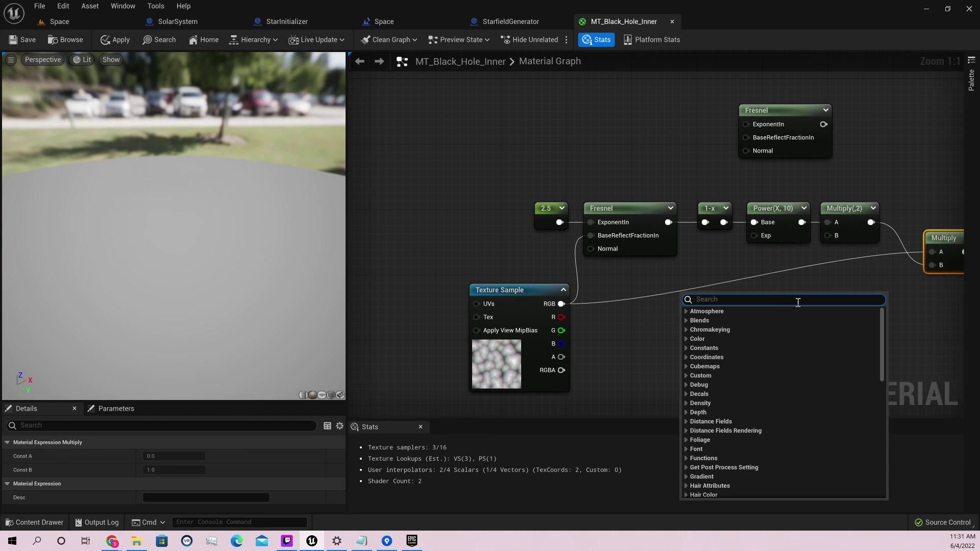
right_click_drag(880, 222, 561, 245)
left_click_drag(551, 244, 715, 201)
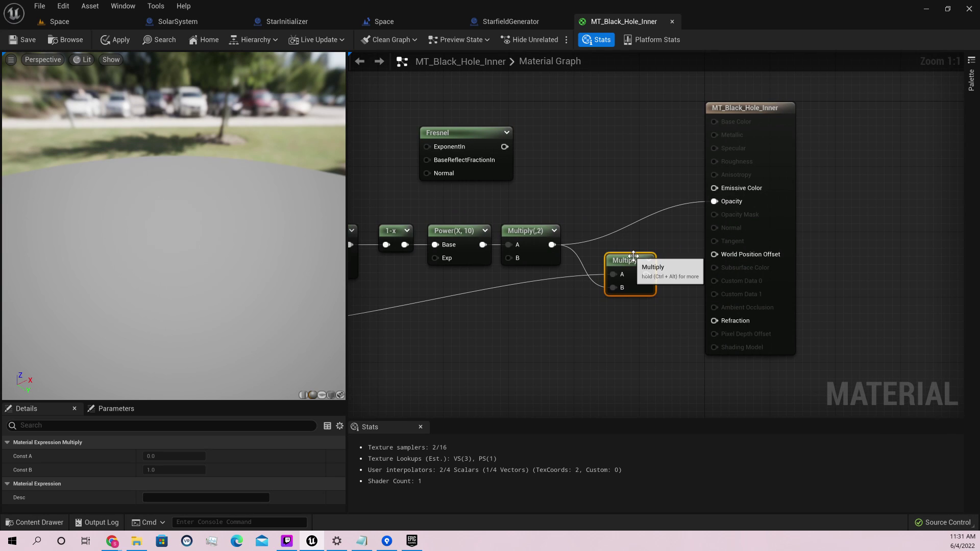
key("Delete")
left_click_drag(155, 222, 298, 295)
Route the Texture Sample through a 1-x node into Fresnel's BaseReflectFractionIn.
right_click_drag(408, 324, 627, 281)
left_click_drag(549, 275, 574, 279)
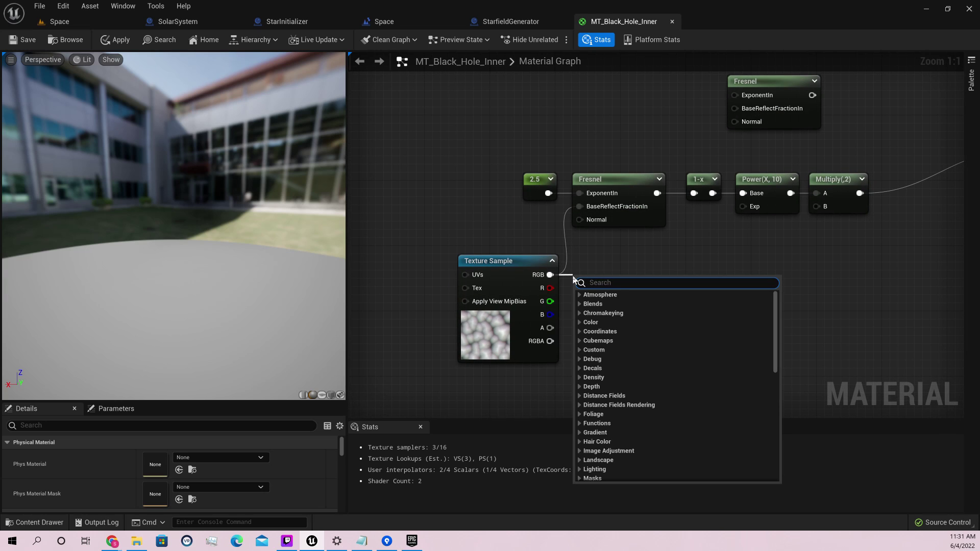
type("1-x")
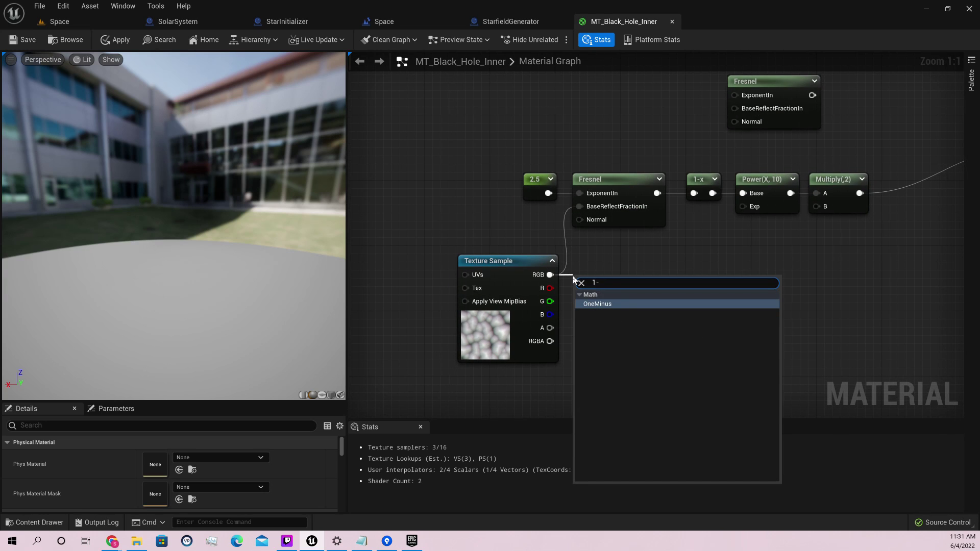
key("Return")
left_click_drag(598, 295, 581, 207)
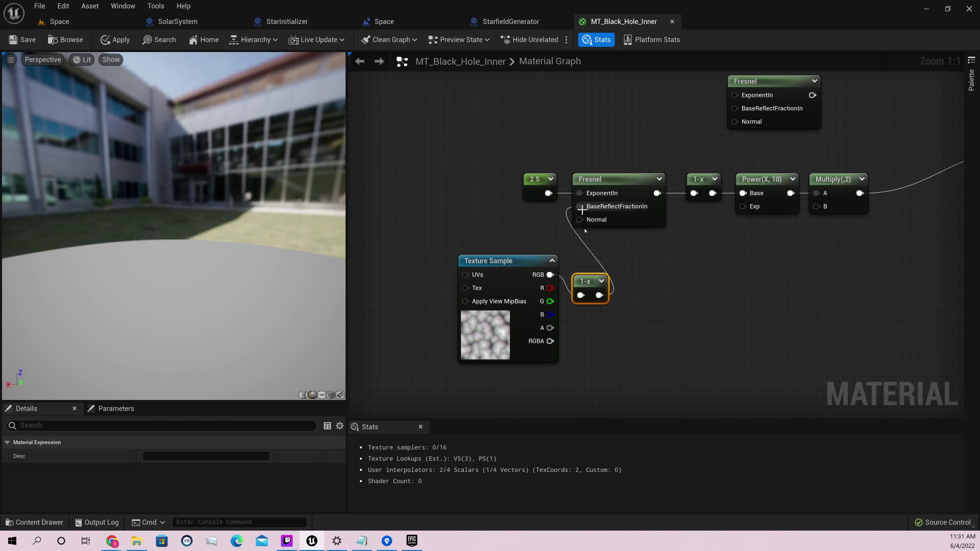
left_click_drag(580, 275, 497, 214)
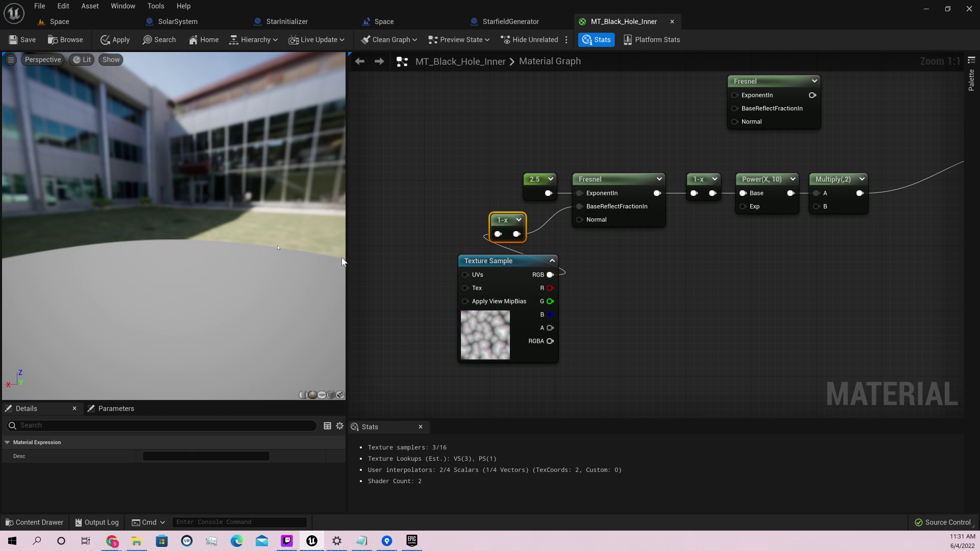
left_click_drag(247, 228, 270, 204)
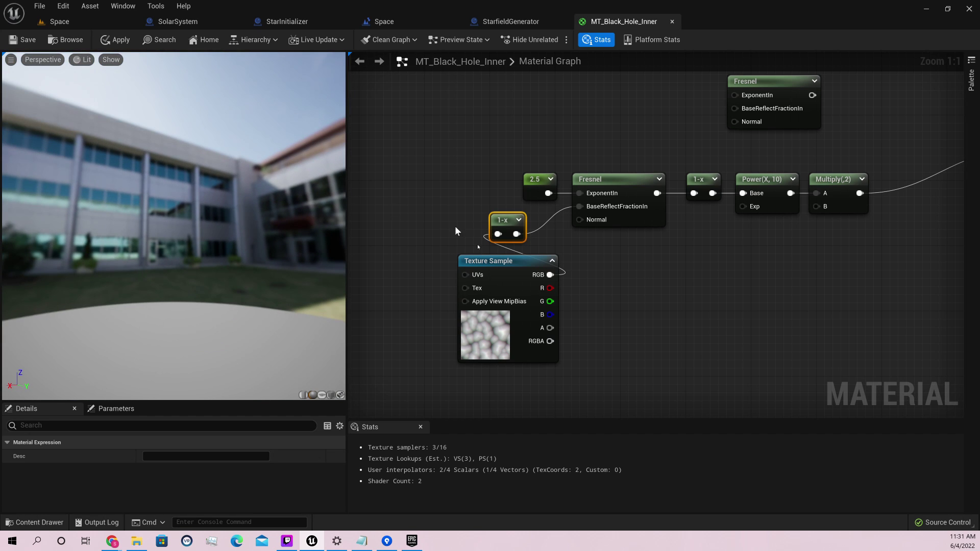
Delete the Texture Sample and its 1-x node, then frame the whole graph.
left_click(507, 261)
key("Delete")
left_click(503, 220)
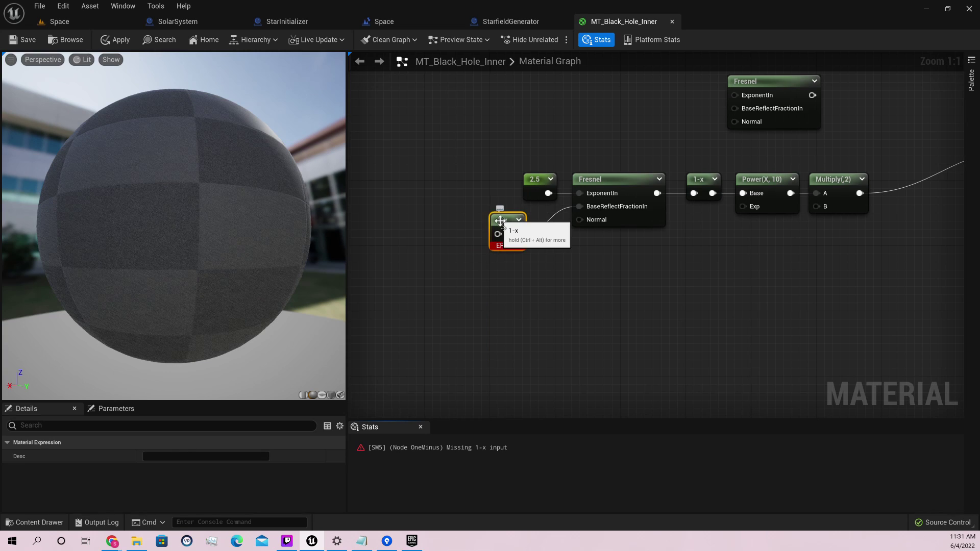
key("Delete")
left_click_drag(566, 215, 530, 239)
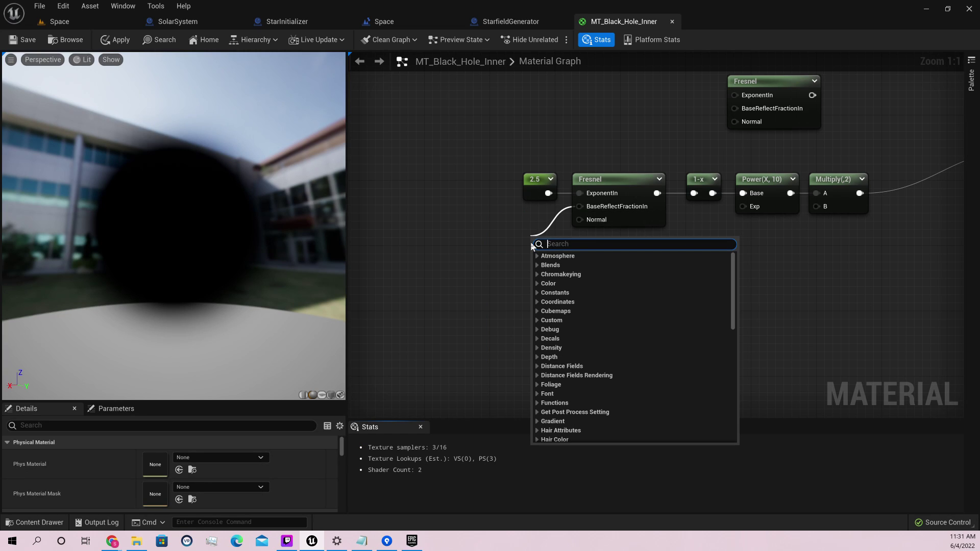
left_click(455, 201)
key("Home")
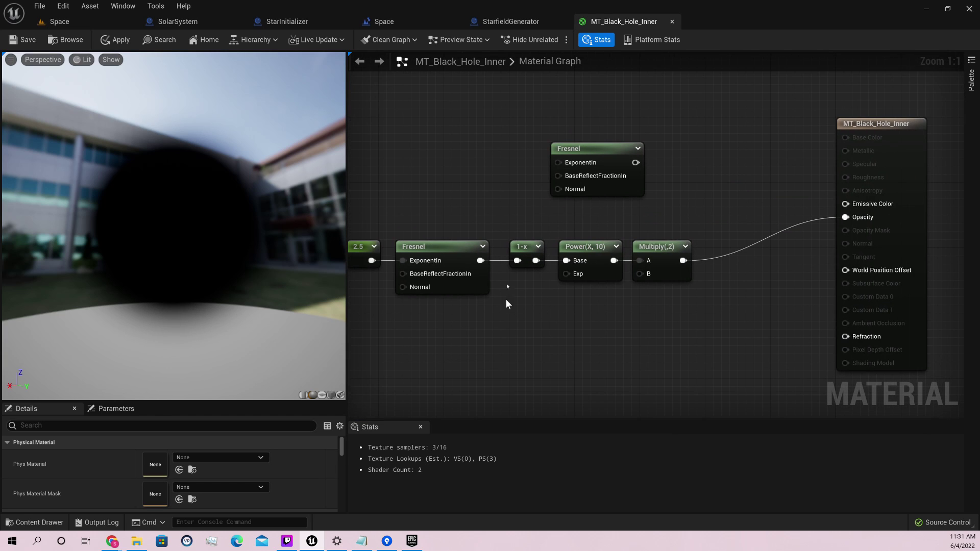
Preview the upper Fresnel and connect the 2.5 constant to its ExponentIn.
left_click_drag(595, 155, 528, 139)
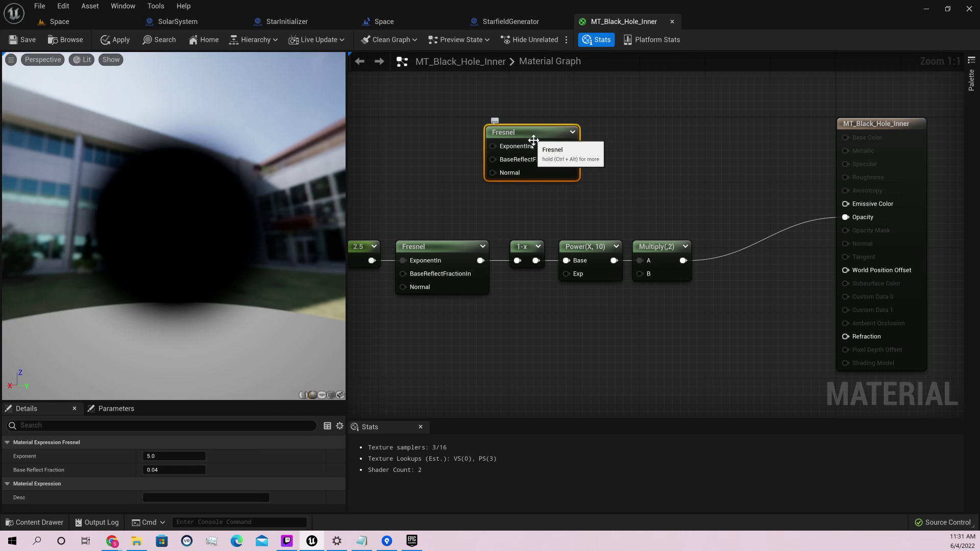
right_click(526, 137)
left_click(545, 156)
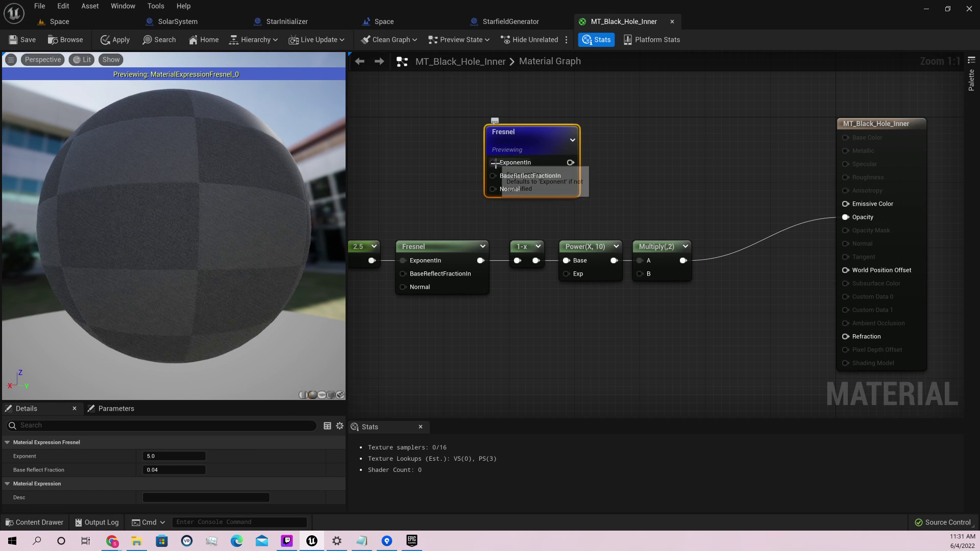
left_click_drag(494, 167, 436, 152)
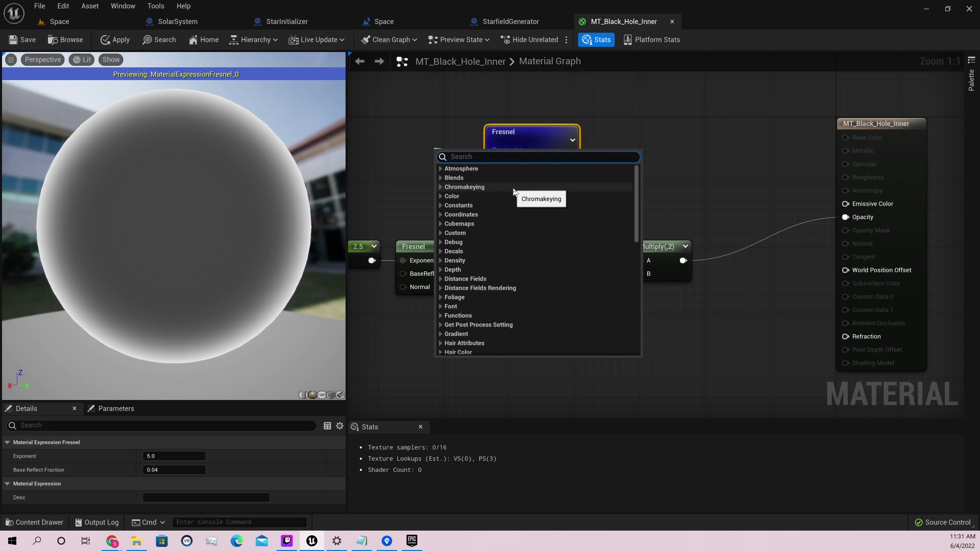
left_click(403, 146)
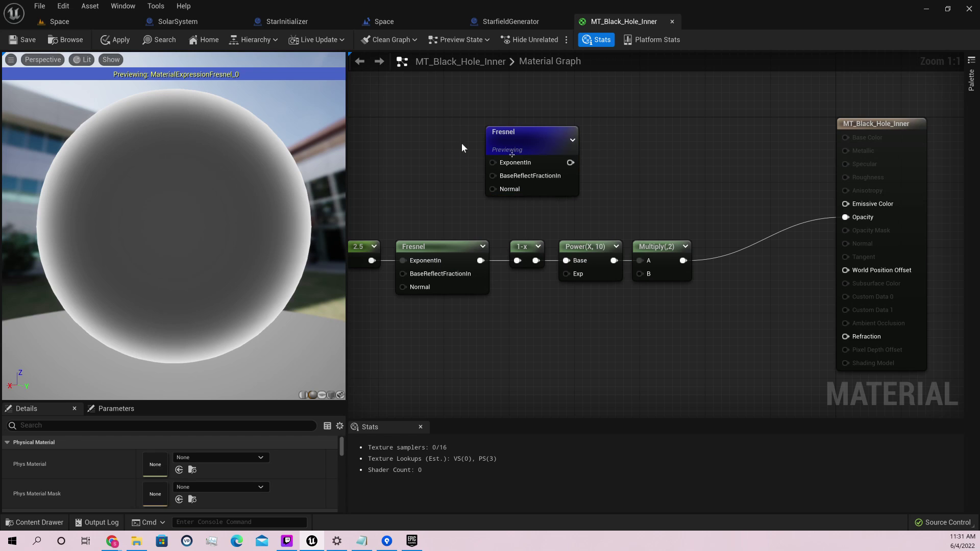
left_click_drag(492, 162, 374, 262)
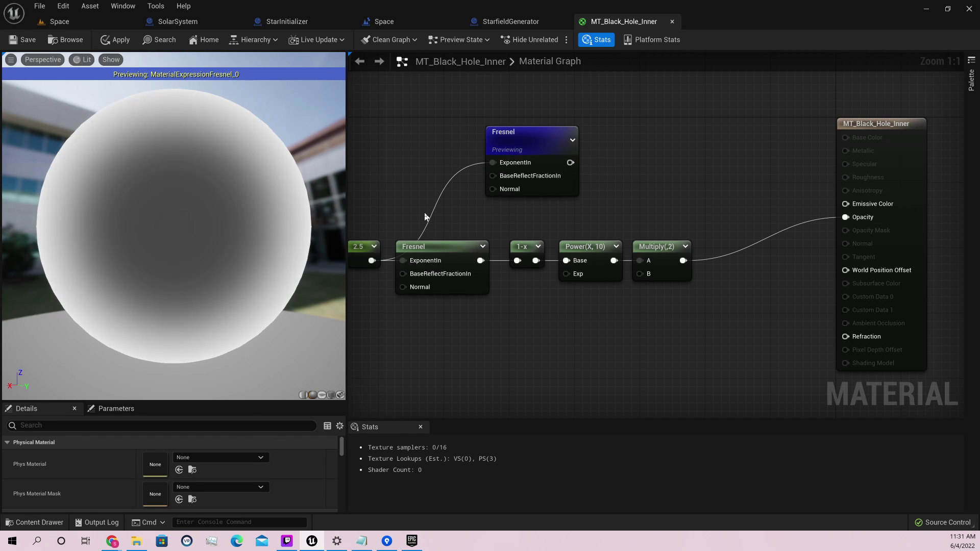
Add a Power node after the upper Fresnel, preview it, and set its exponent to 8.
left_click_drag(570, 162, 601, 162)
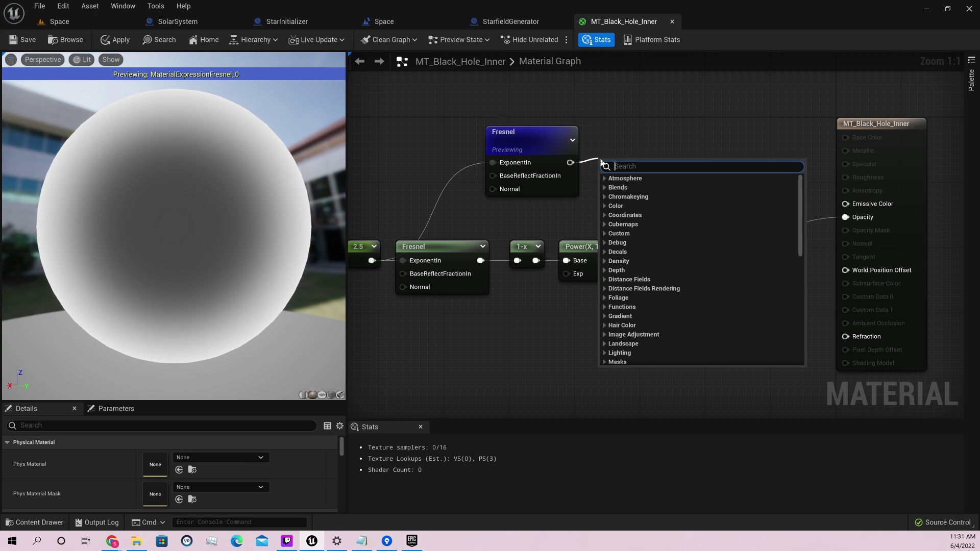
type("power")
key("Return")
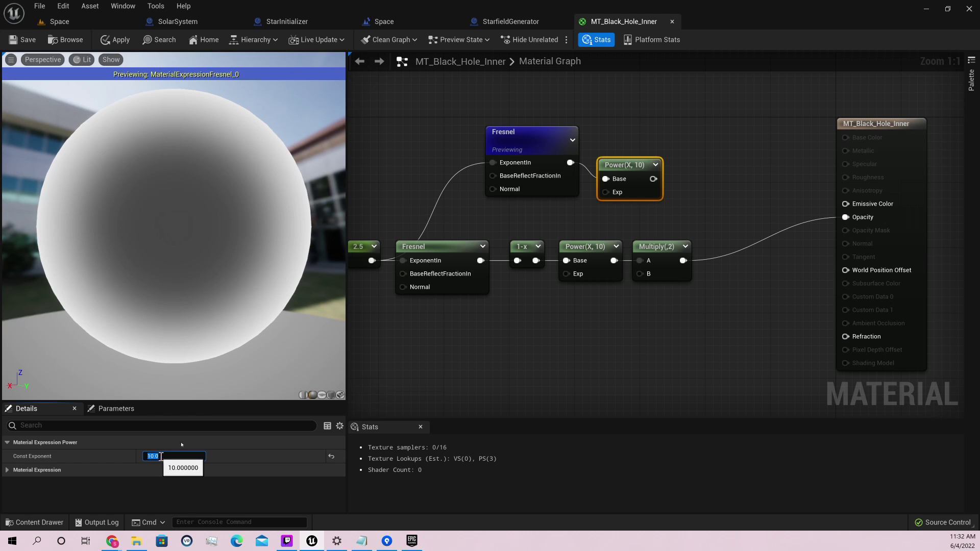
right_click(637, 177)
left_click(648, 191)
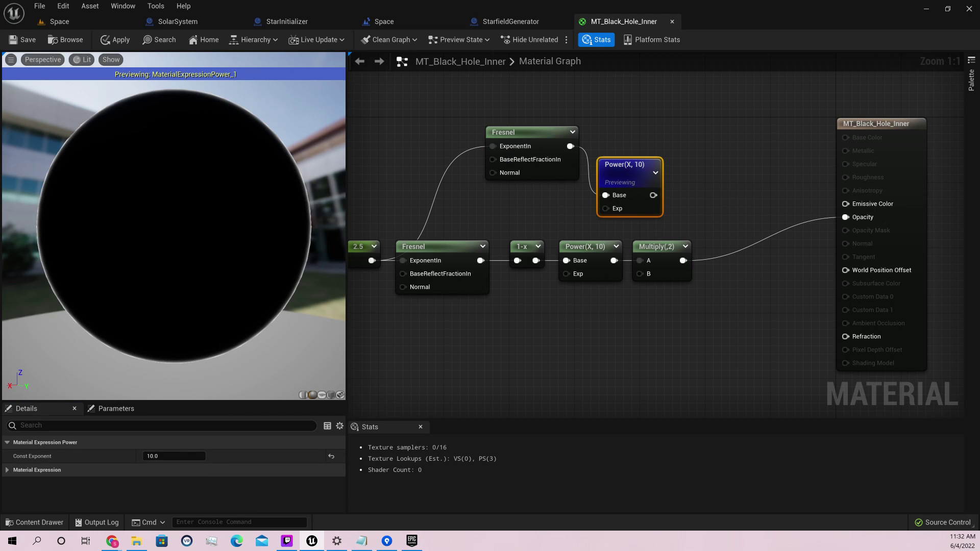
left_click_drag(631, 166, 626, 142)
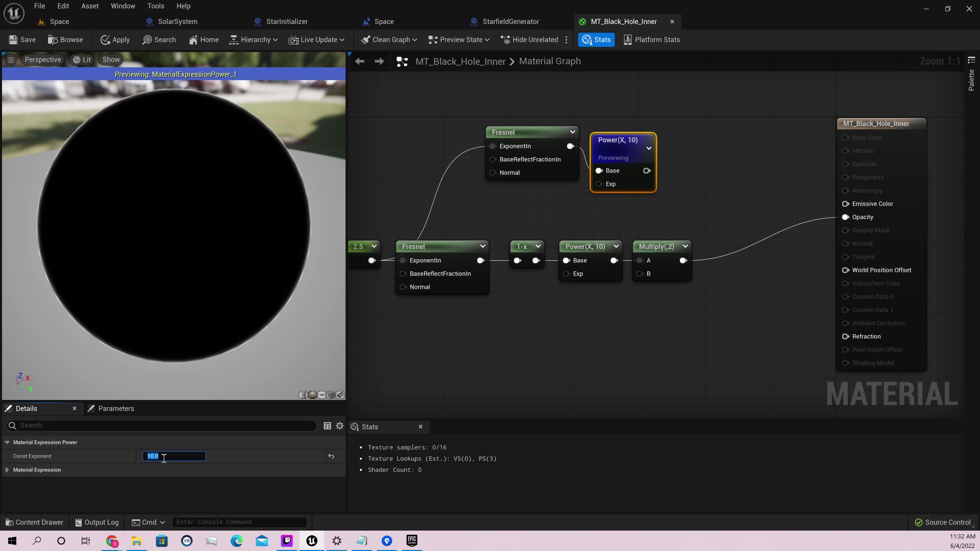
type("8")
key("Return")
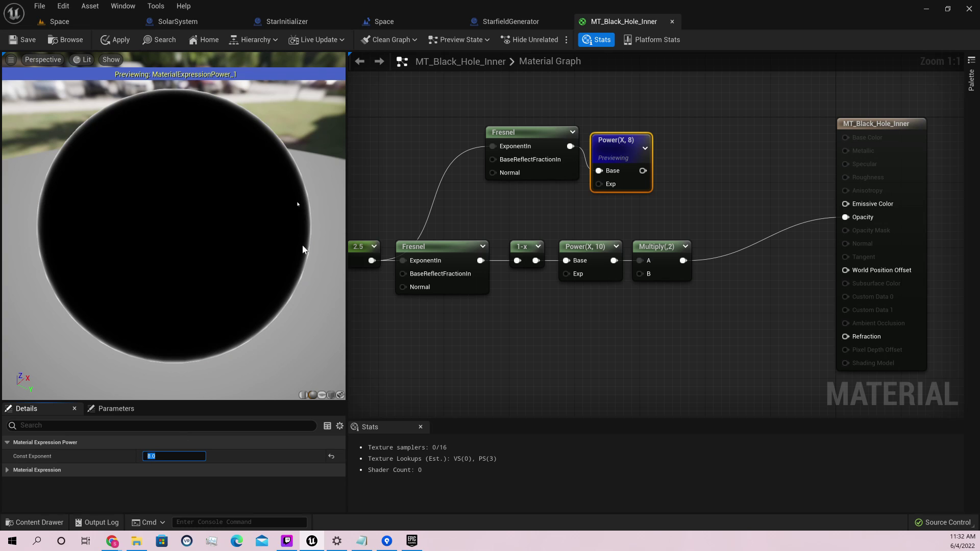
Change the Power exponent to 5 and stop previewing the Power(X,5) node.
left_click_drag(305, 247, 316, 247)
left_click(167, 455)
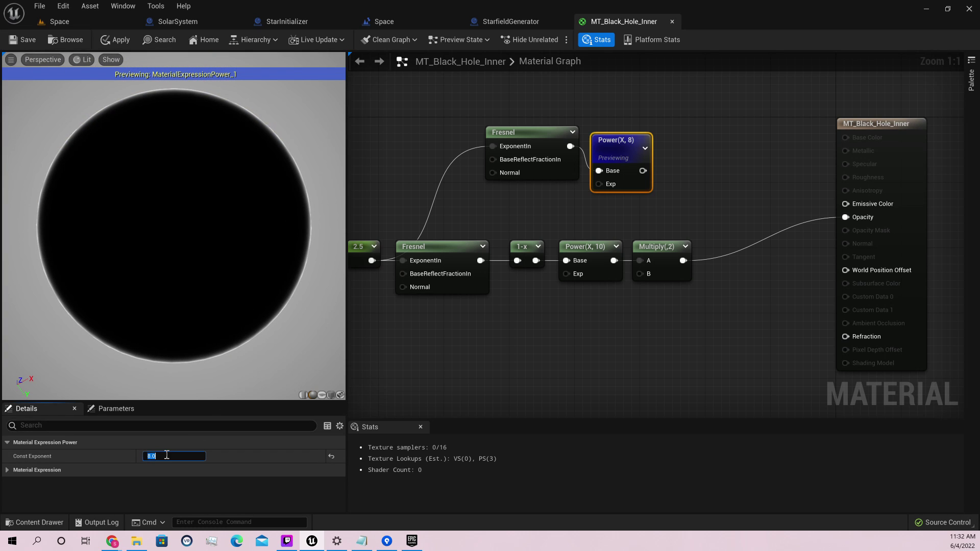
type("5")
key("Return")
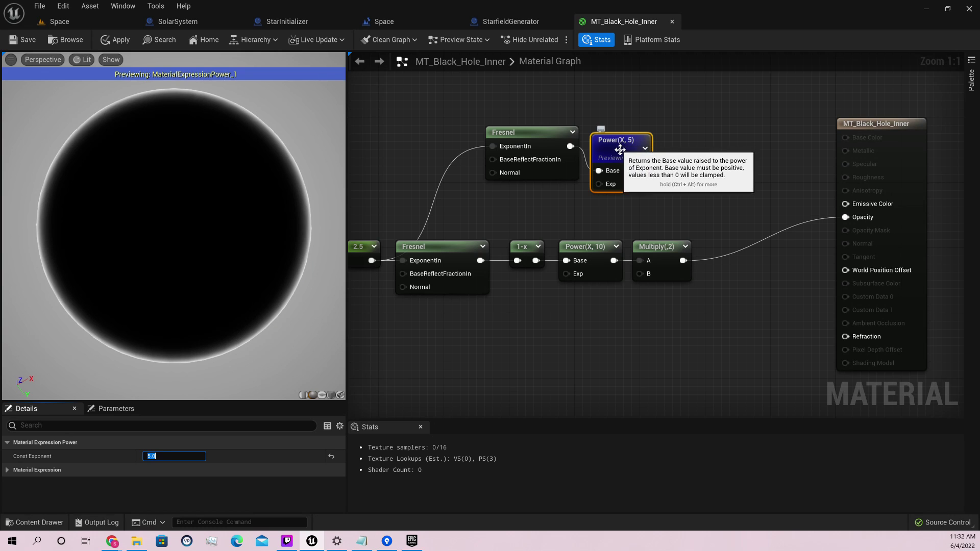
left_click_drag(620, 144, 847, 204)
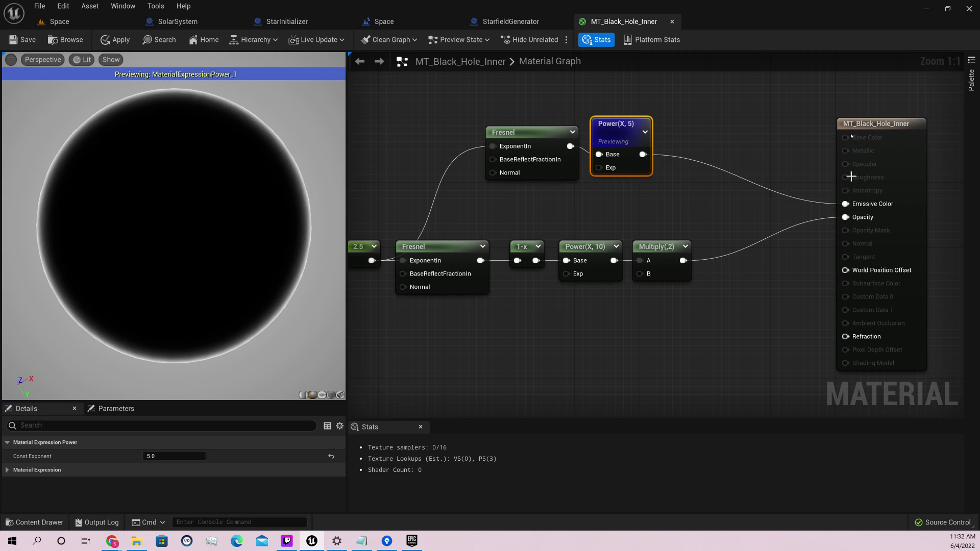
right_click(631, 139)
left_click(645, 149)
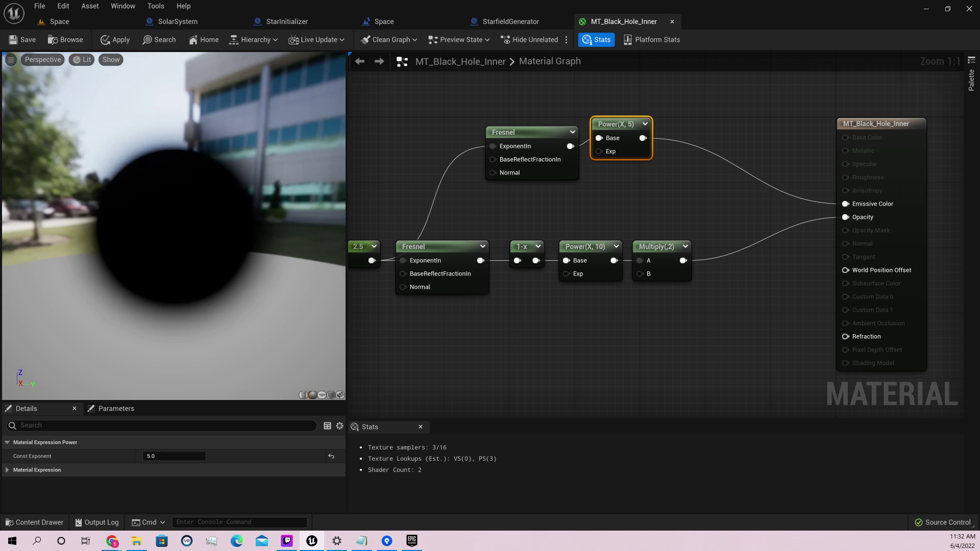
Add a Multiply node after Power(X,5) with B set to 100 and preview it.
left_click_drag(642, 138, 682, 125)
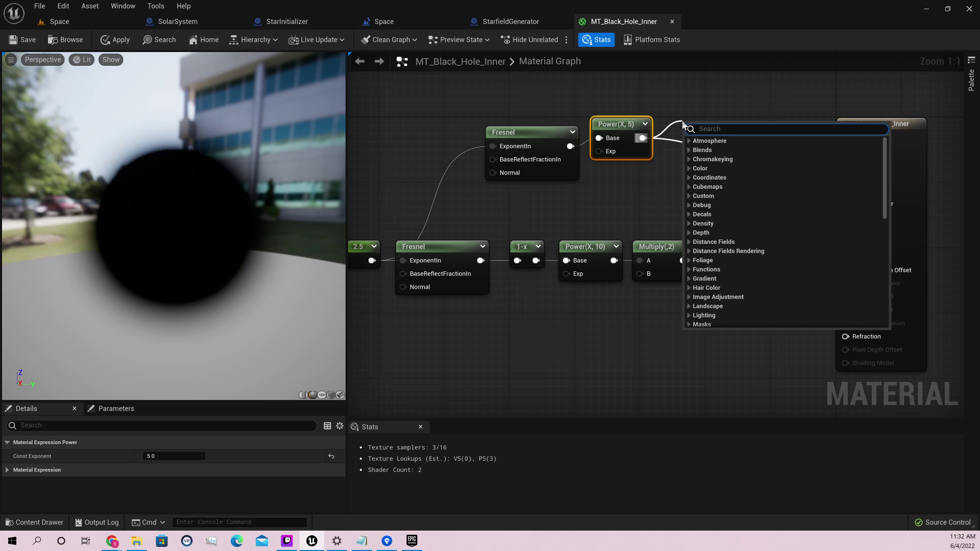
type("multiply")
key("Return")
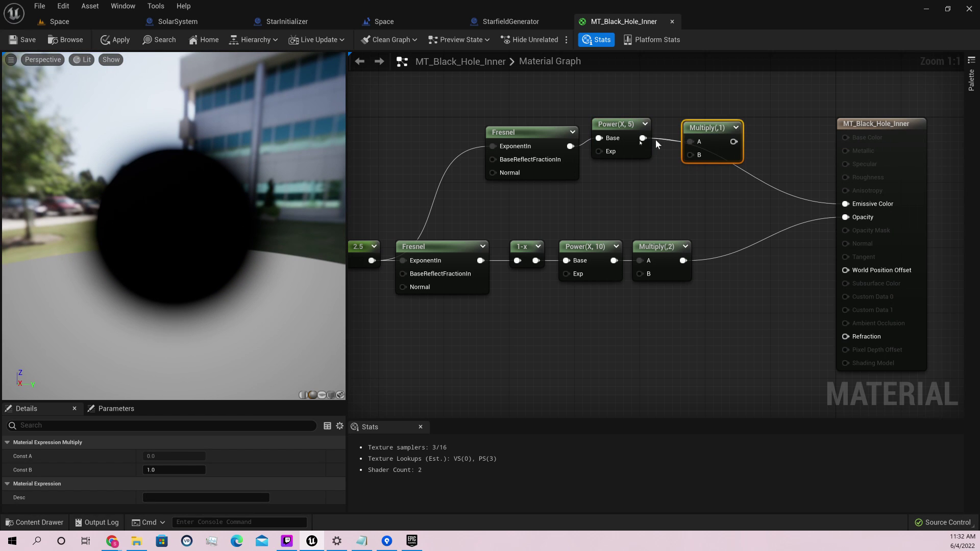
left_click(178, 469)
right_click(730, 128)
left_click(746, 146)
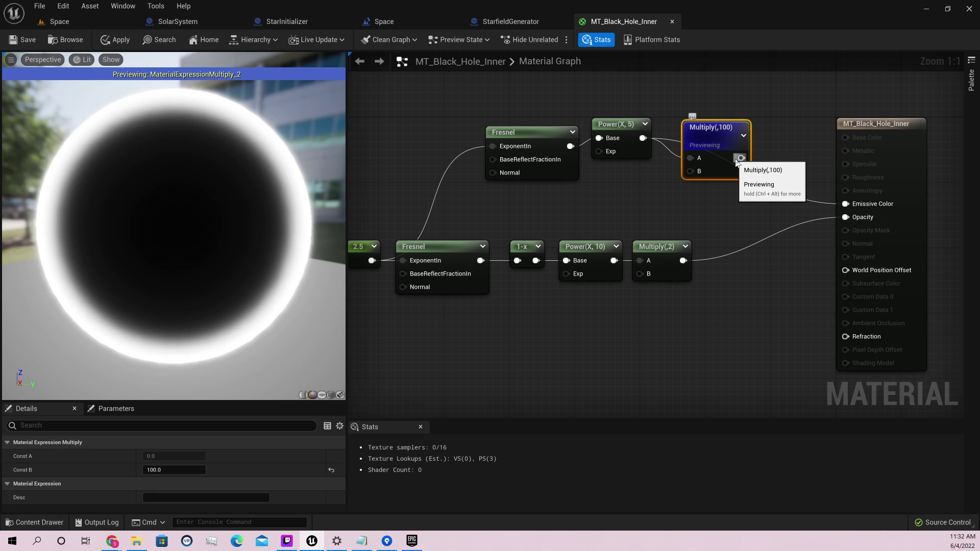
Connect the Multiply(,100) output to Emissive Color and stop previewing it.
left_click_drag(739, 158, 840, 203)
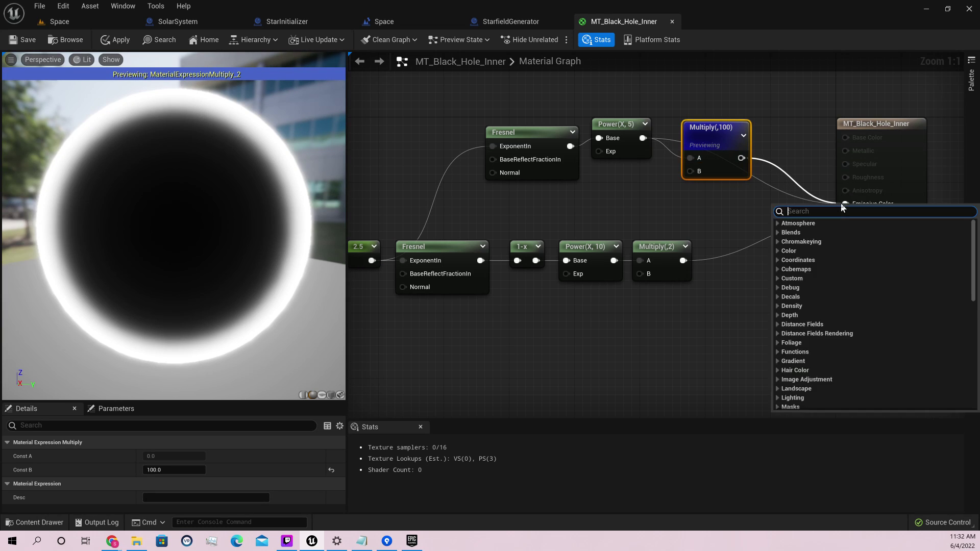
left_click(822, 182)
left_click_drag(741, 158, 845, 206)
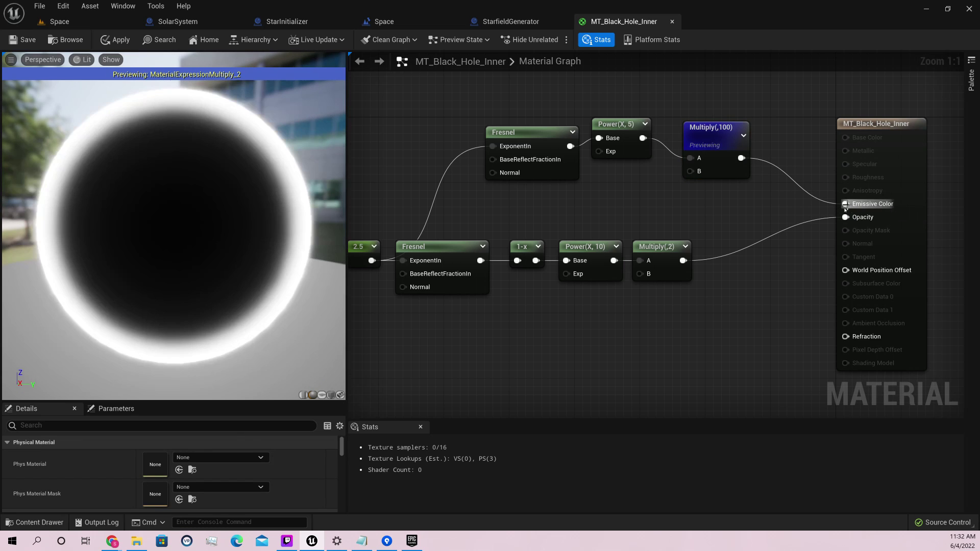
right_click(723, 132)
left_click(752, 154)
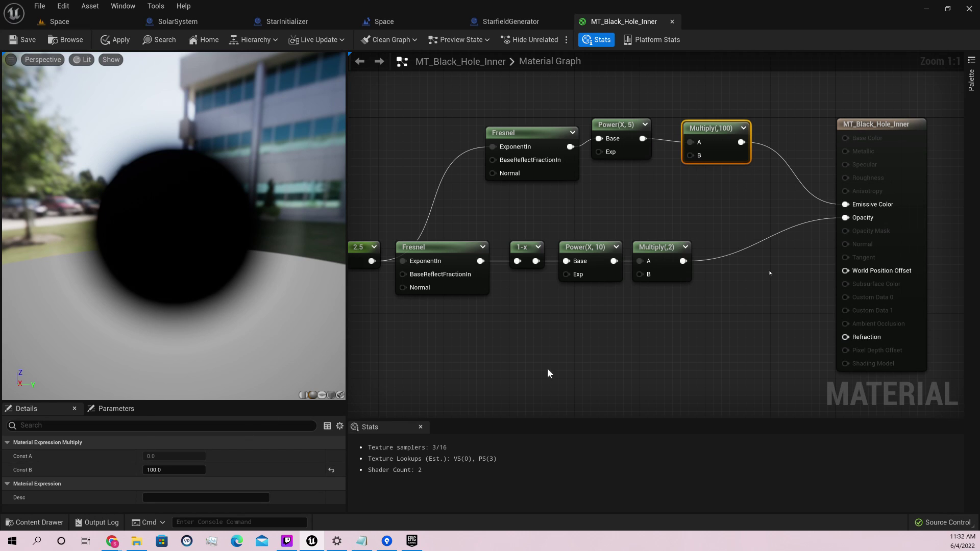
On the material result node, choose AlphaComposite (Premultiplied Alpha) as Blend Mode.
left_click(886, 133)
scroll(236, 471, "down", 5)
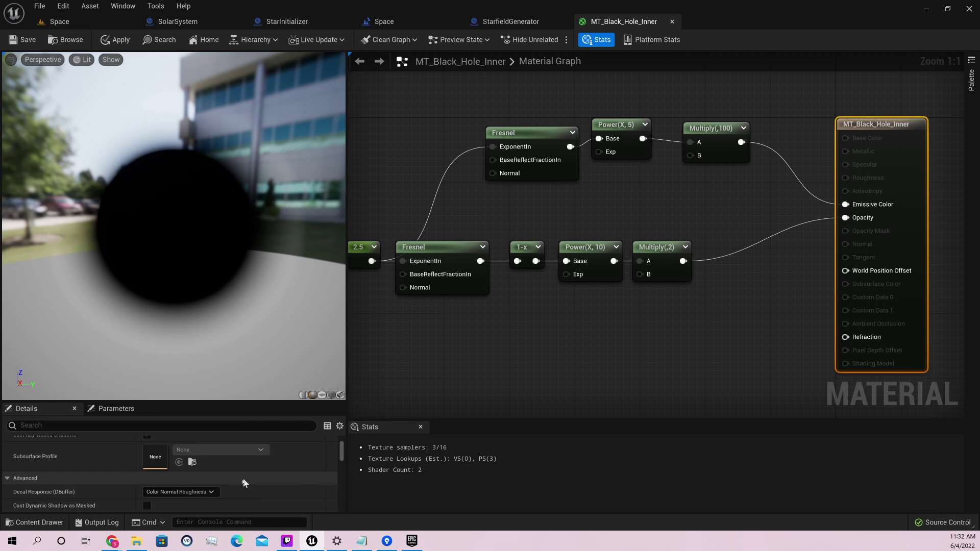
scroll(225, 480, "up", 1)
left_click(197, 463)
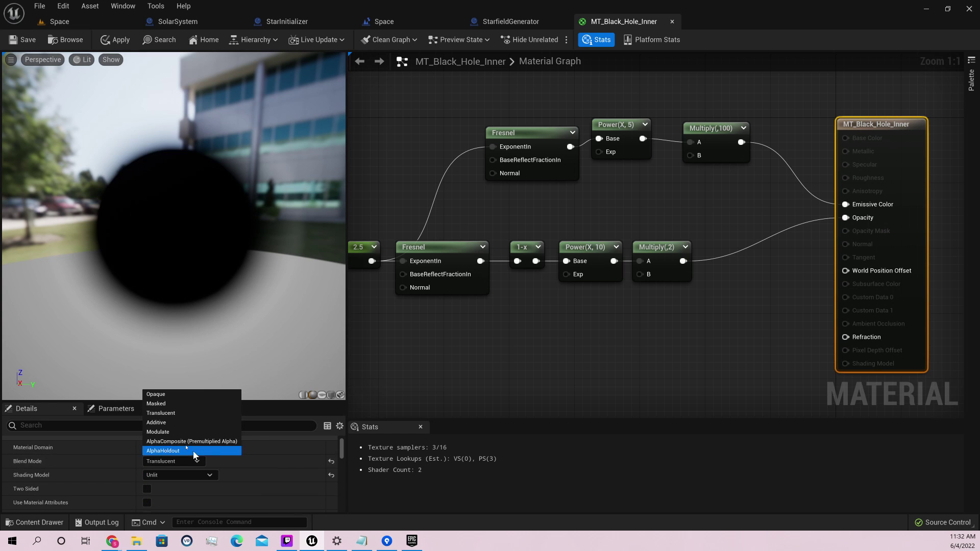
left_click(193, 449)
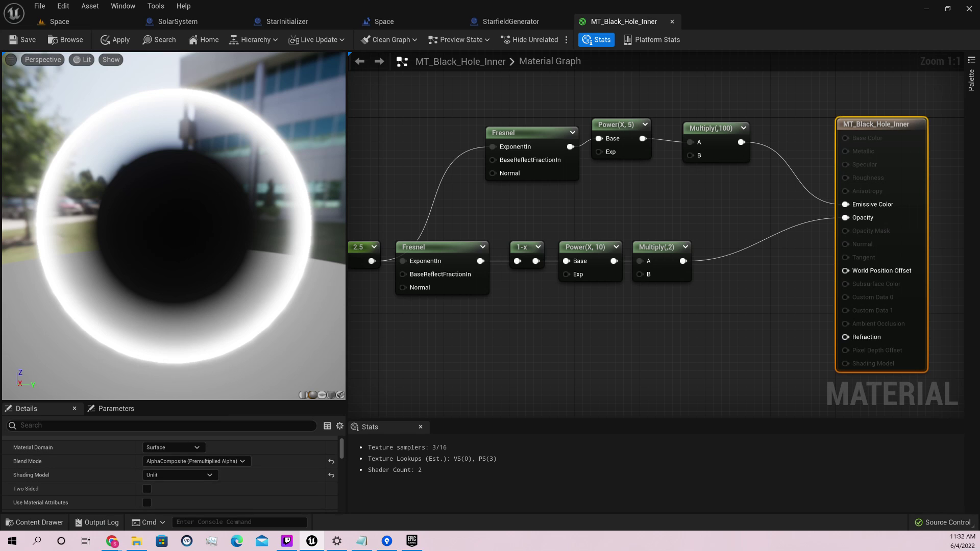
left_click_drag(174, 229, 275, 263)
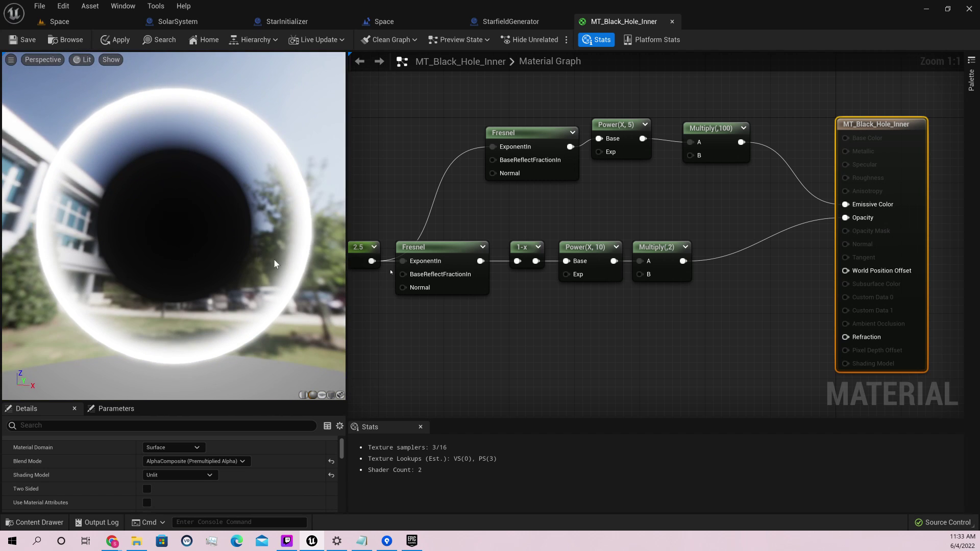
Break all links on the upper Fresnel and reconnect its output to the Power Base.
right_click_drag(696, 298, 851, 340)
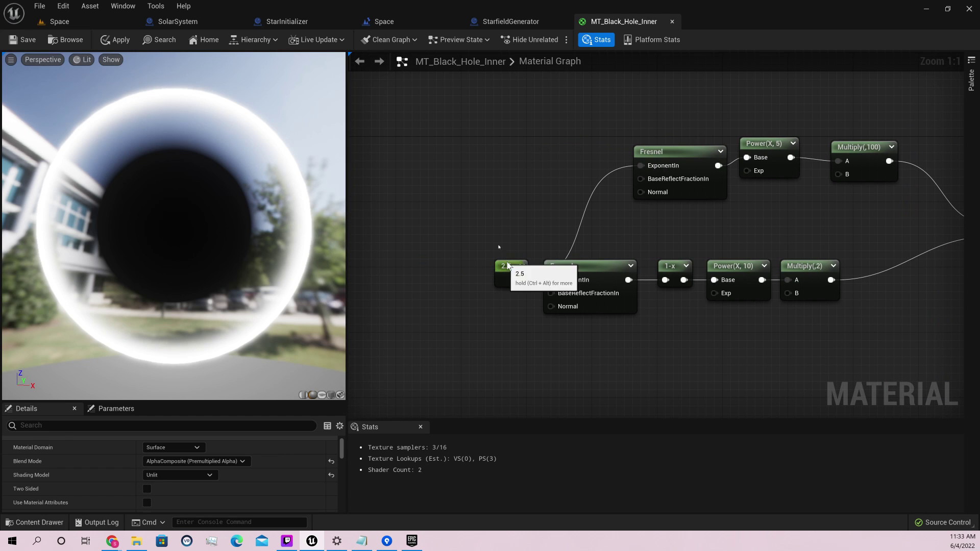
left_click_drag(498, 261, 475, 220)
right_click_drag(616, 213, 601, 224)
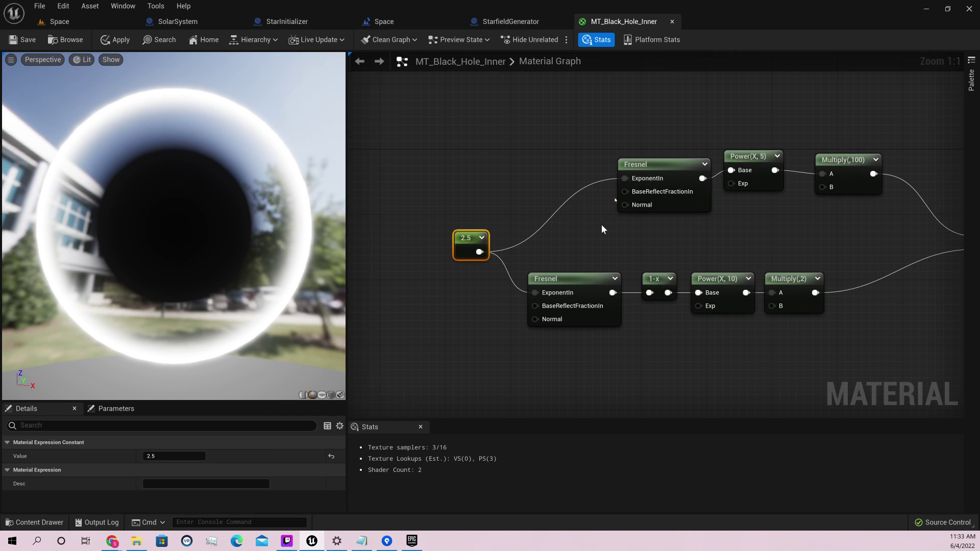
right_click(628, 178)
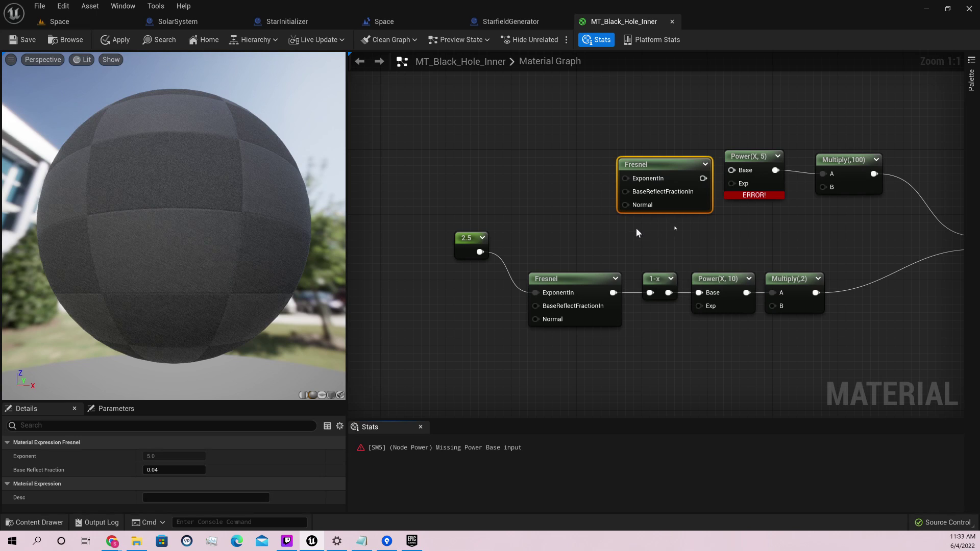
key("Home")
left_click_drag(538, 219, 567, 210)
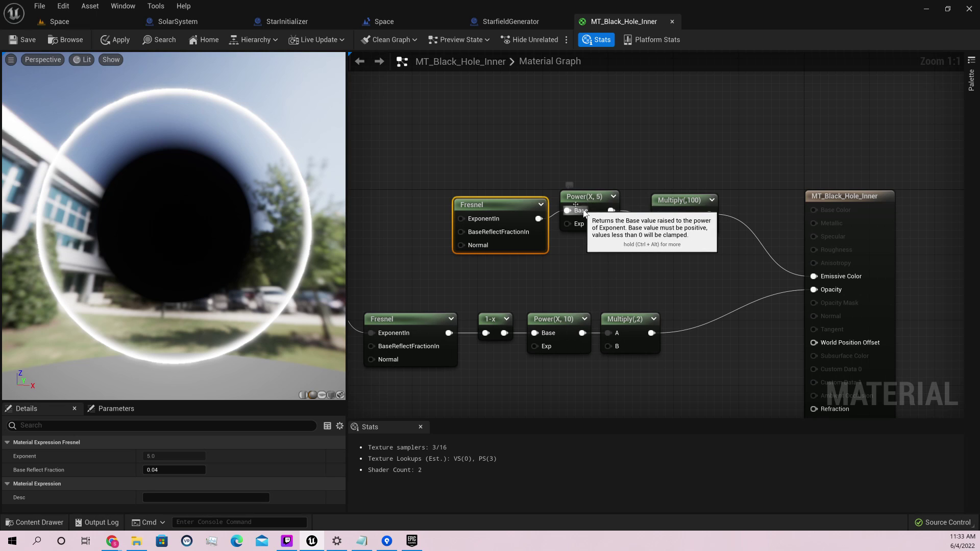
Reposition the 2.5 constant and shift the lower node chain up and right.
right_click_drag(551, 290, 608, 244)
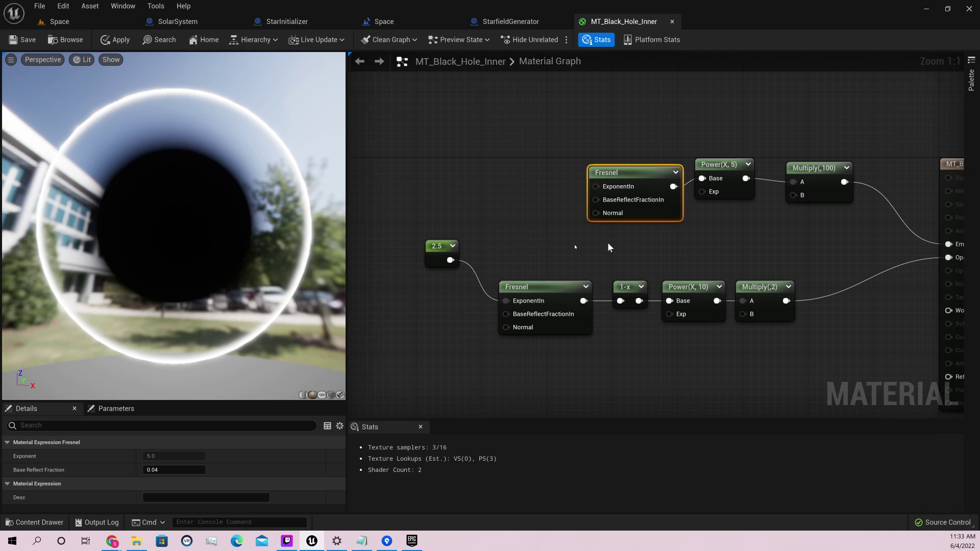
left_click(452, 286)
left_click_drag(452, 287, 468, 303)
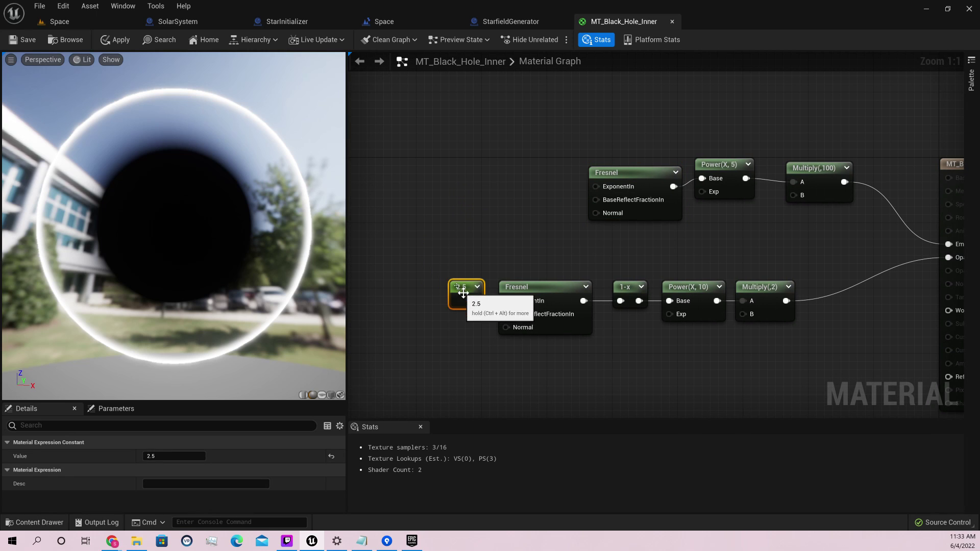
left_click_drag(415, 265, 734, 349)
left_click_drag(621, 289, 711, 256)
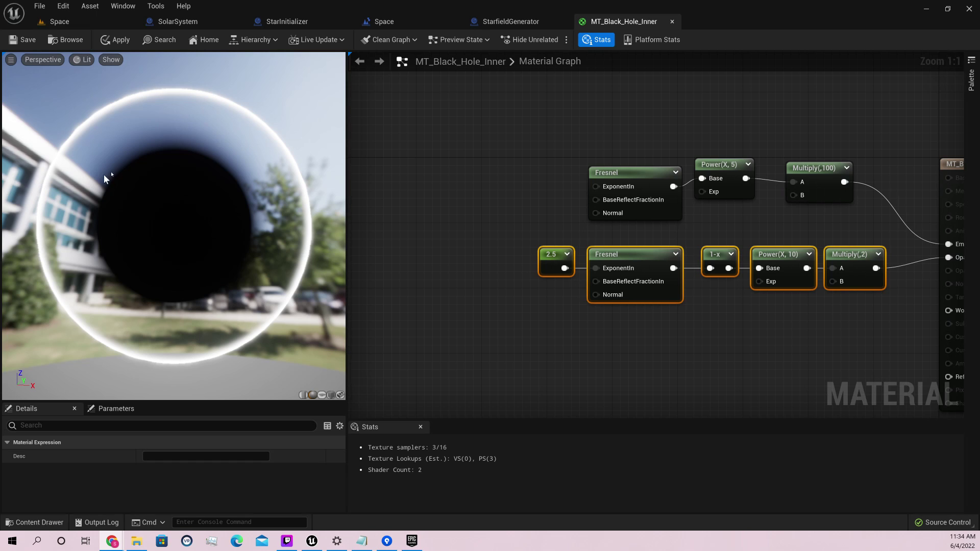
right_click_drag(829, 235, 630, 233)
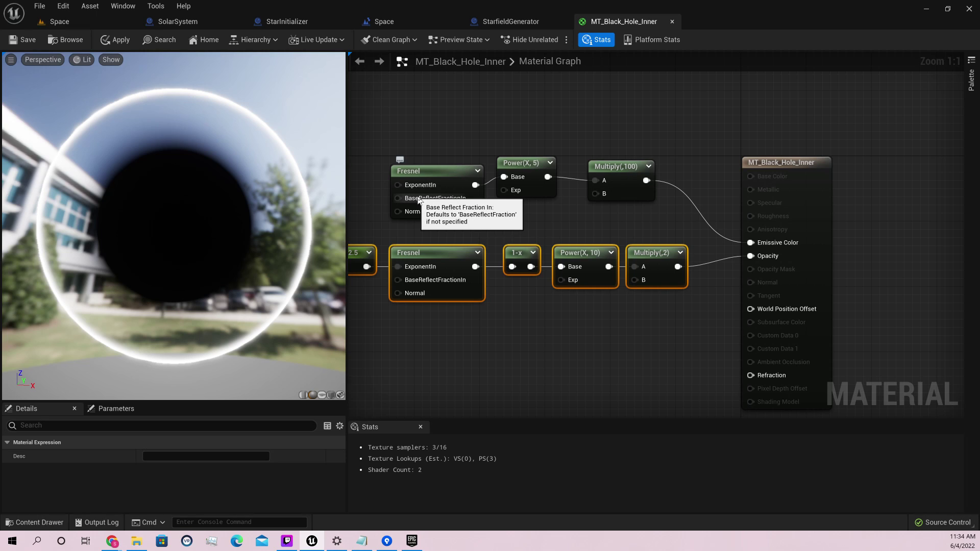
Add a new Constant of 2 feeding the upper Fresnel's exponent.
right_click_drag(356, 165, 393, 165)
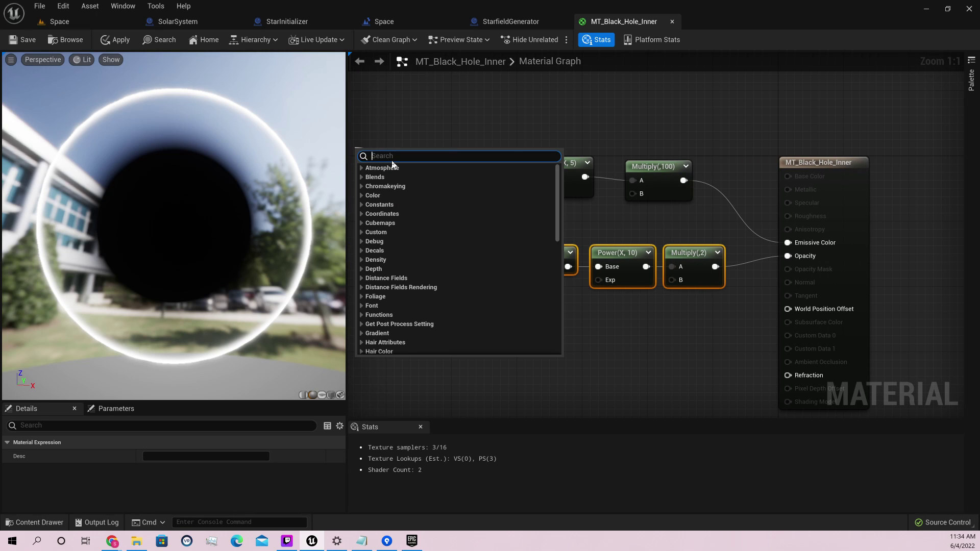
type("const")
key("Return")
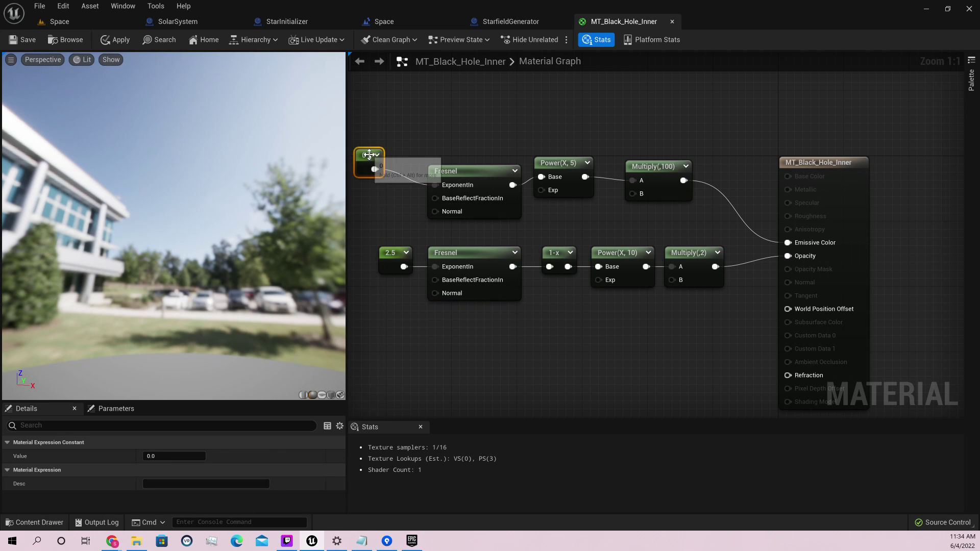
left_click_drag(369, 154, 383, 161)
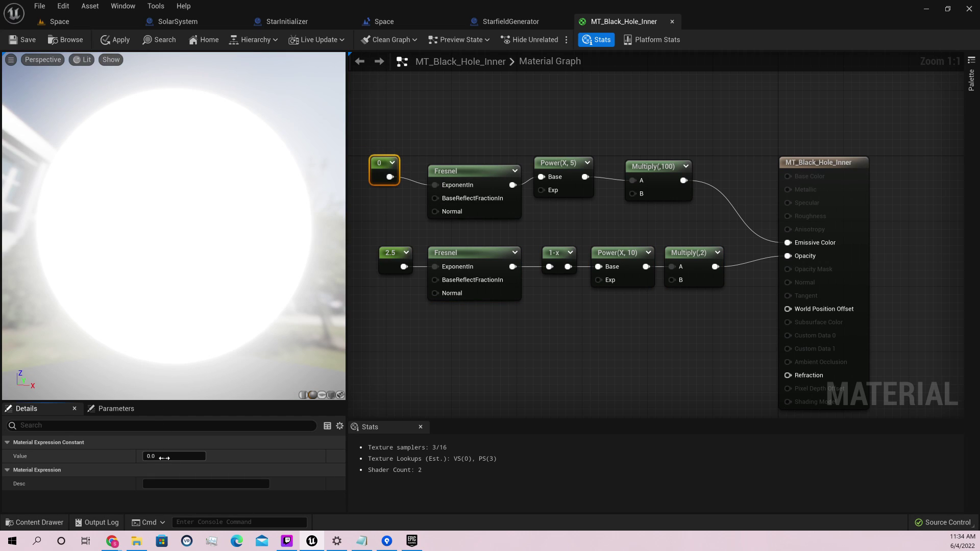
left_click(164, 457)
type("1")
key("Return")
type("2")
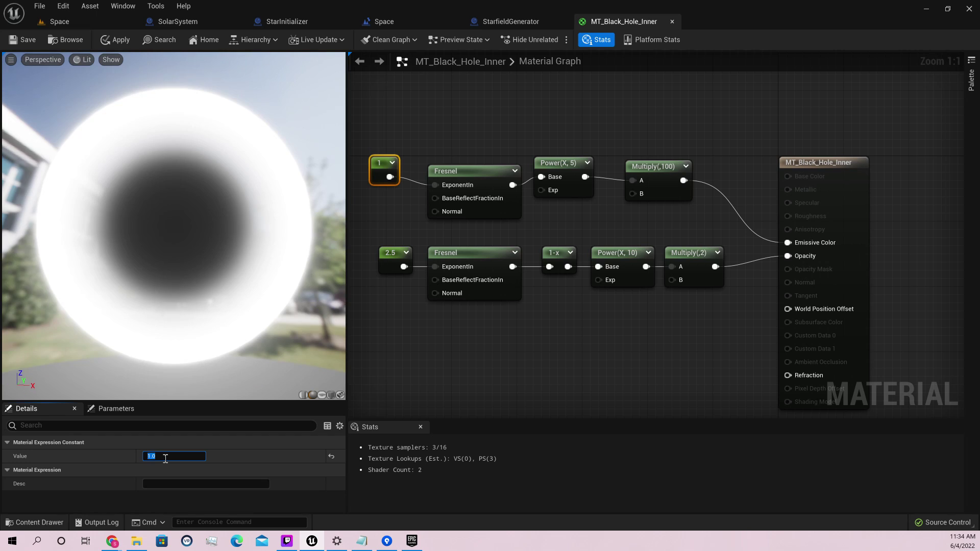
key("Return")
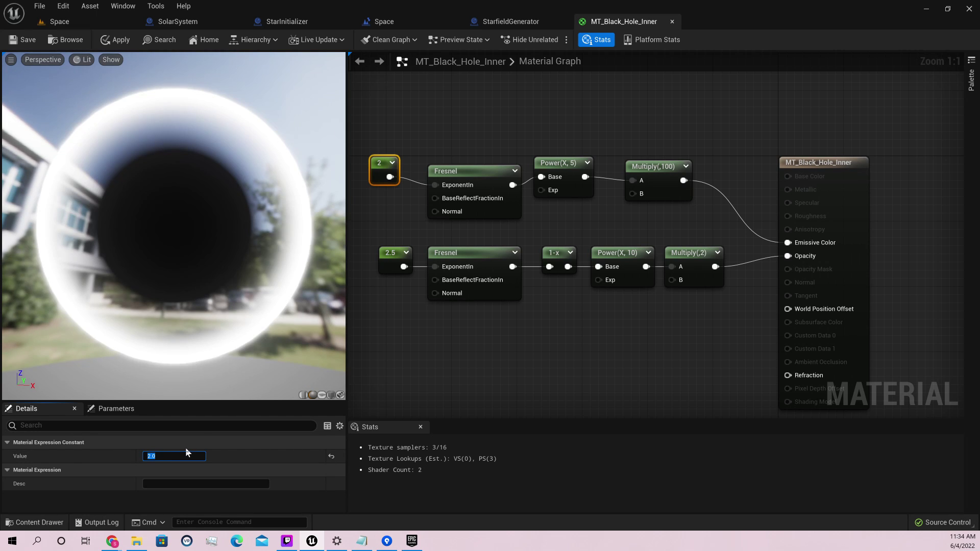
Change the lower Fresnel's 2.5 exponent constant to 8 and inspect the preview.
left_click(398, 258)
left_click(166, 455)
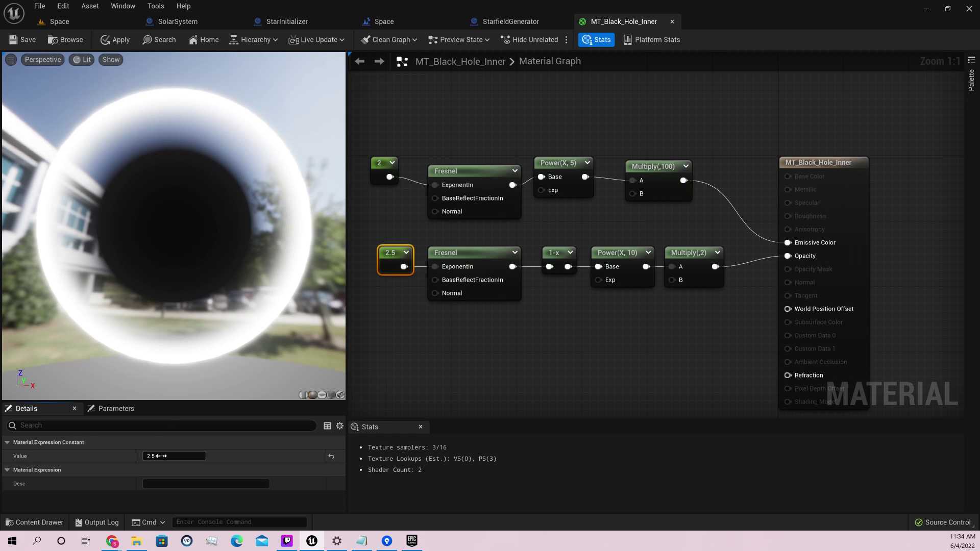
type("1")
key("Return")
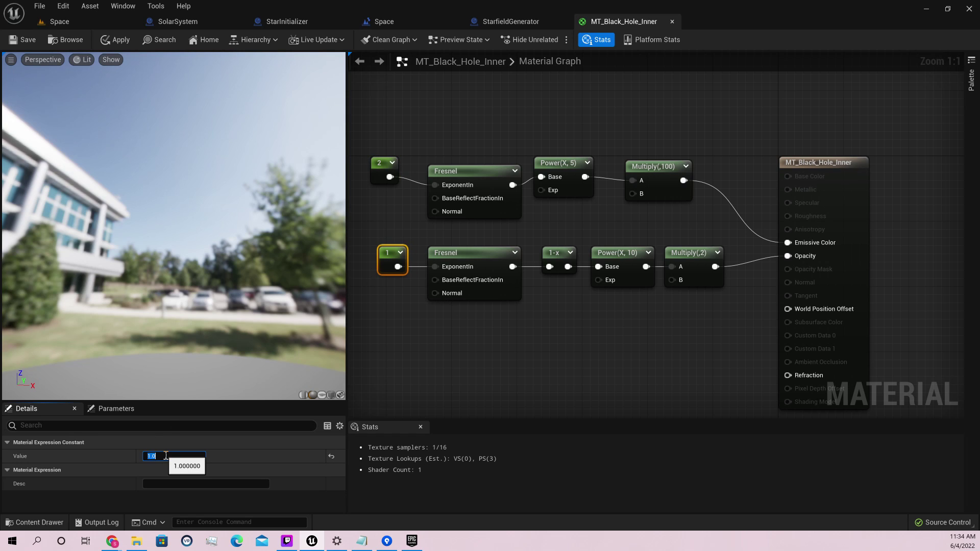
type("5")
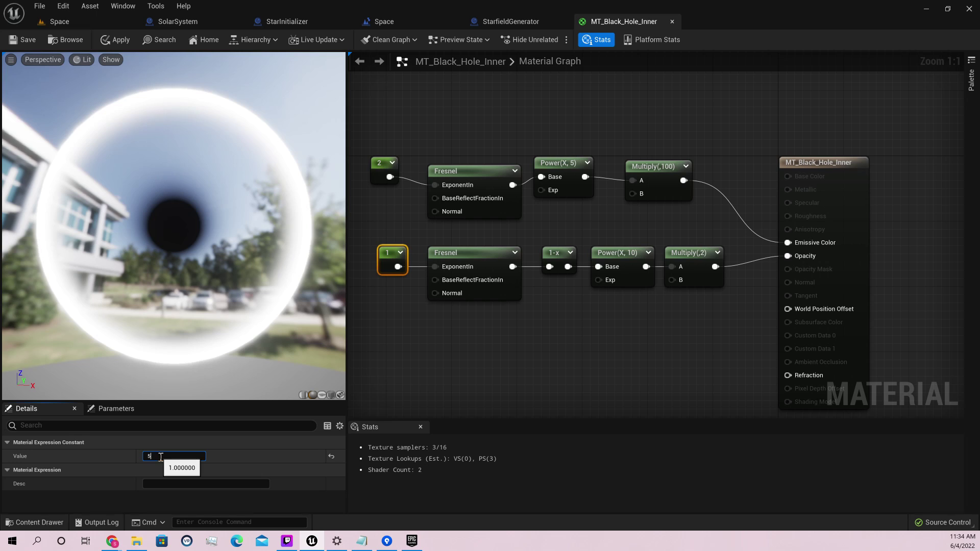
key("Return")
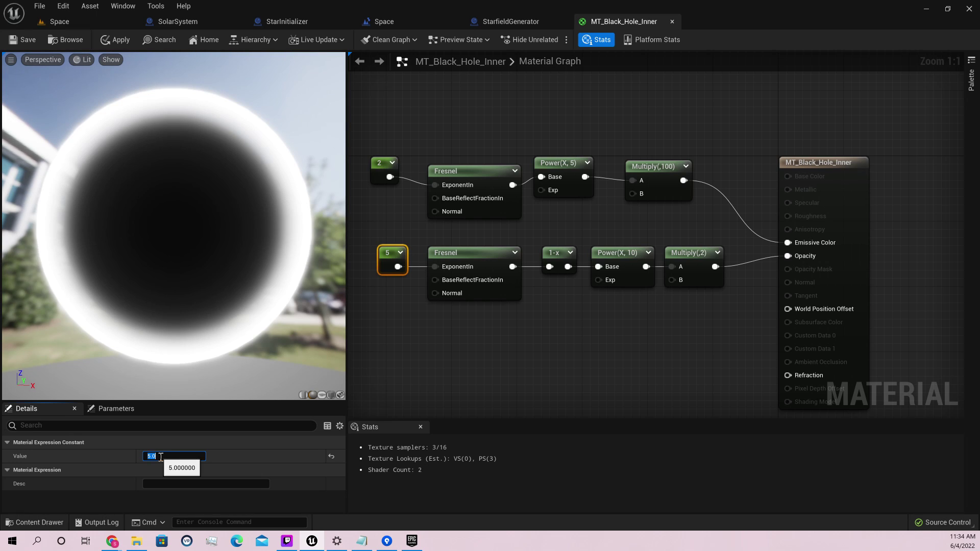
type("8")
key("Return")
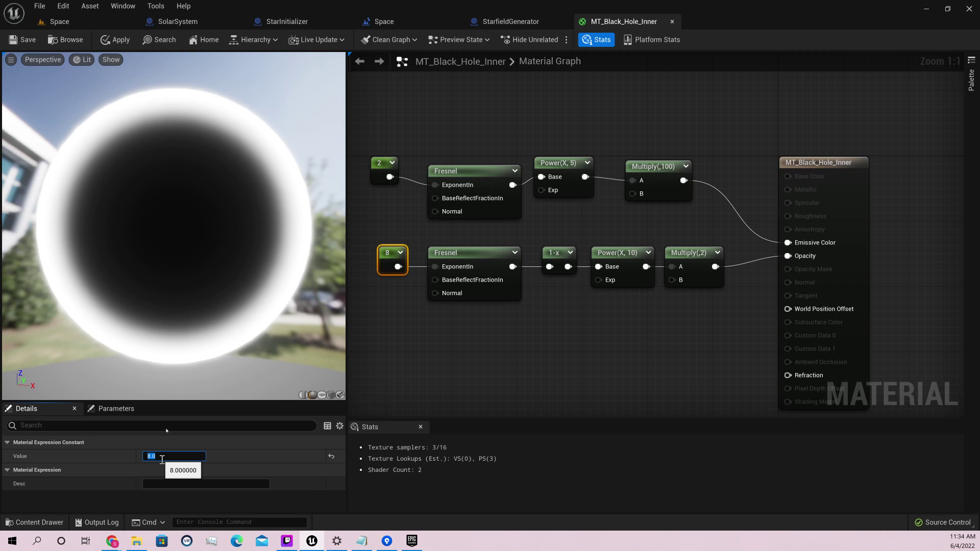
left_click_drag(173, 230, 193, 238)
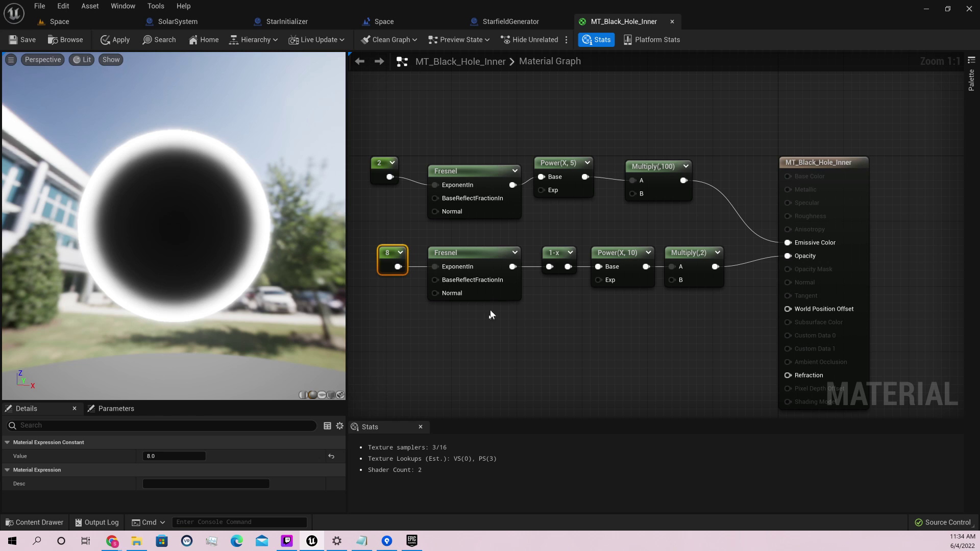
right_click_drag(288, 277, 307, 255)
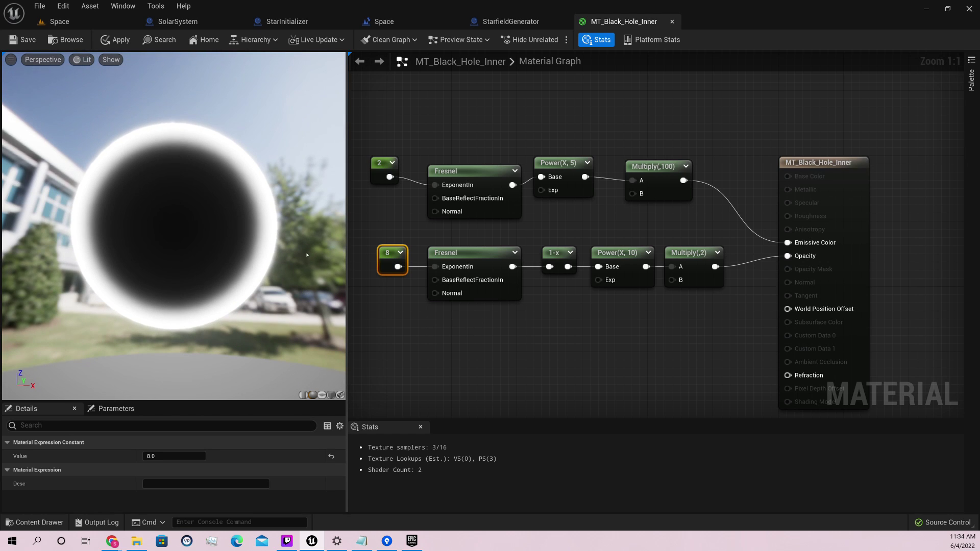
left_click(383, 168)
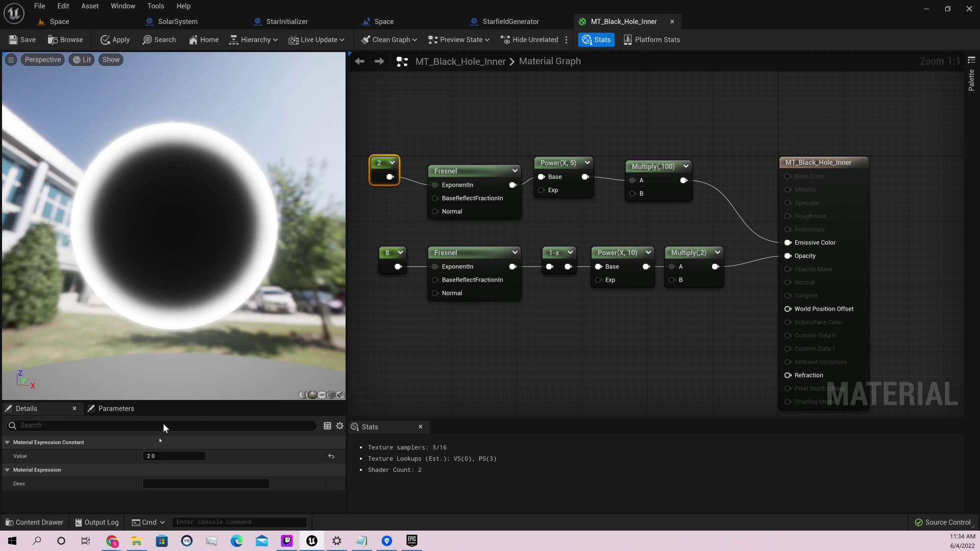
Set the emissive Fresnel's exponent constant to 4.
left_click(161, 453)
type("3")
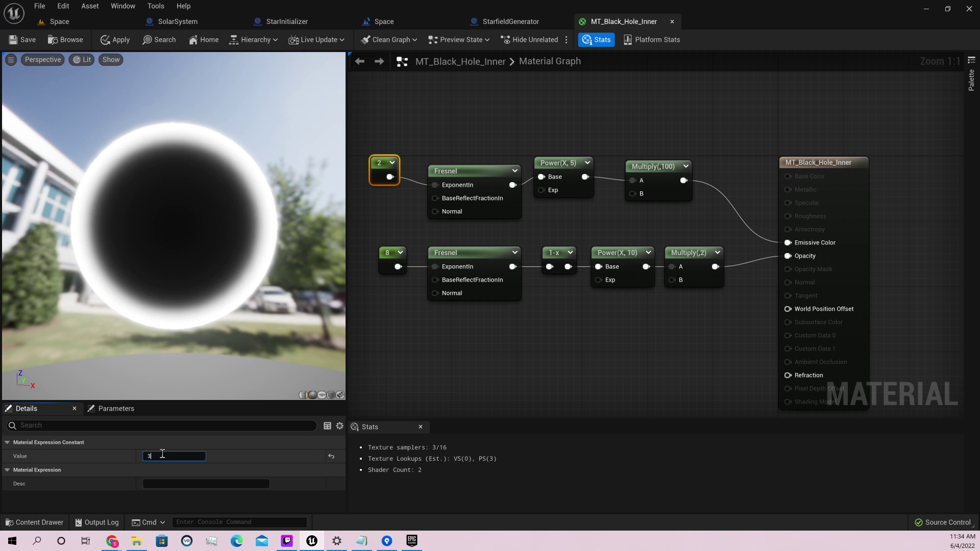
key("Return")
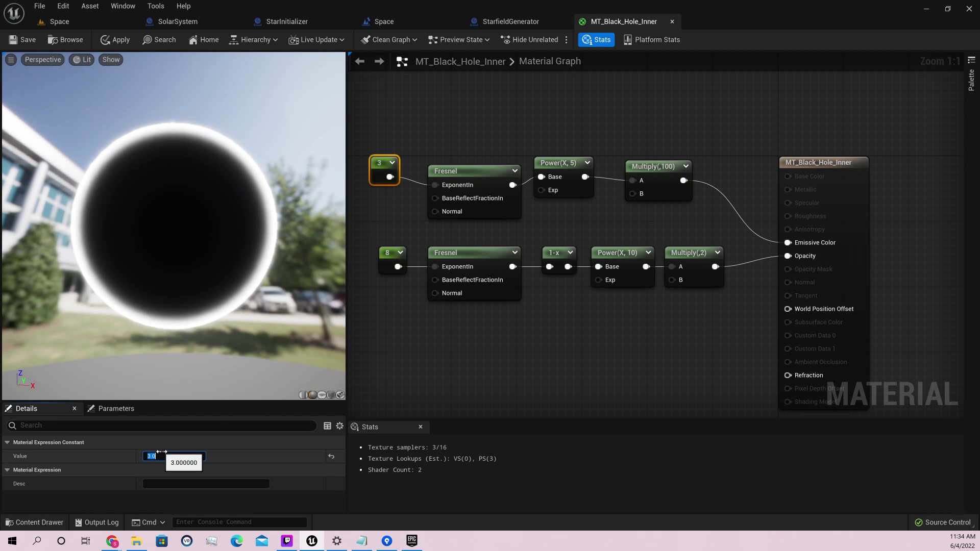
type("4")
key("Return")
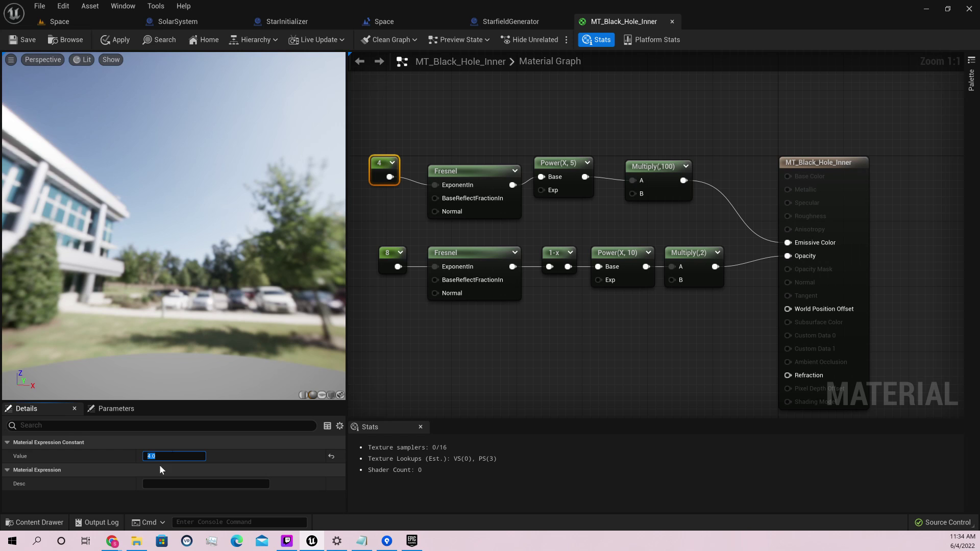
left_click_drag(199, 352, 76, 355)
left_click_drag(212, 283, 171, 284)
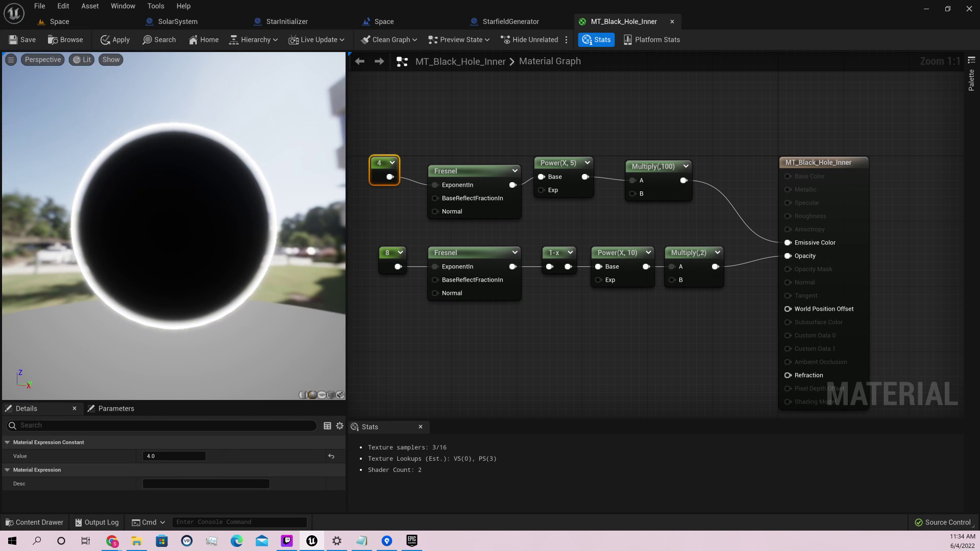
Set the opacity Fresnel's exponent constant to 20, trying 10 and 11 first.
left_click(389, 257)
left_click(171, 456)
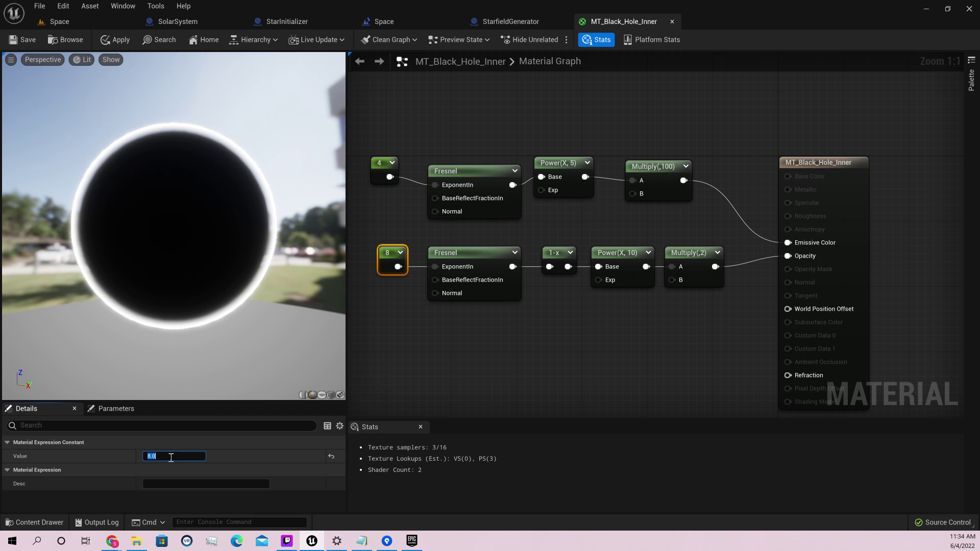
type("10")
key("Return")
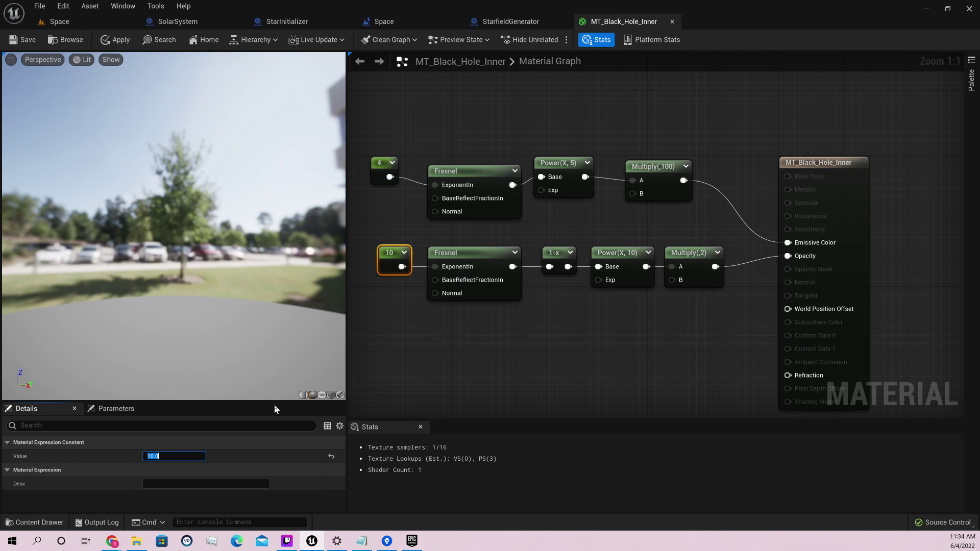
type("11")
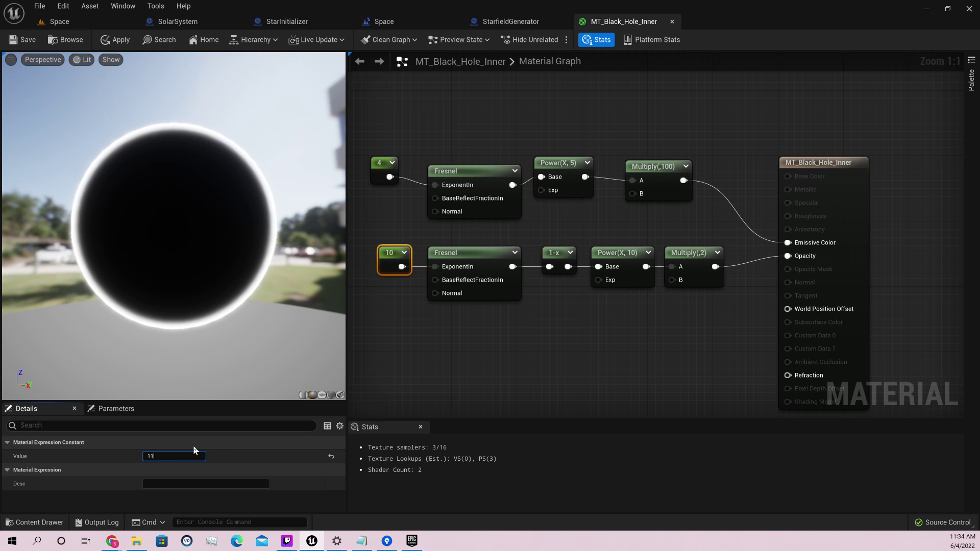
key("Return")
type("20")
key("Return")
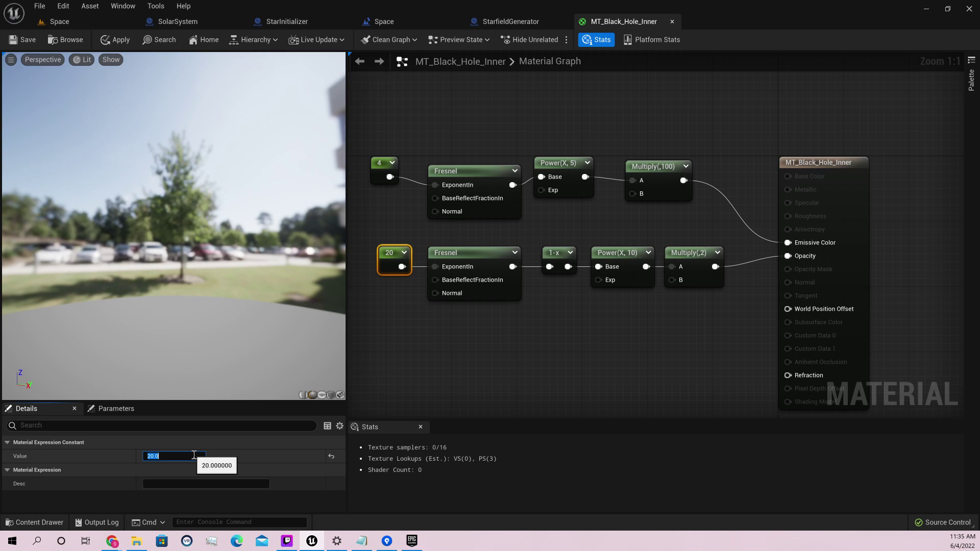
left_click_drag(278, 210, 250, 310)
left_click(161, 456)
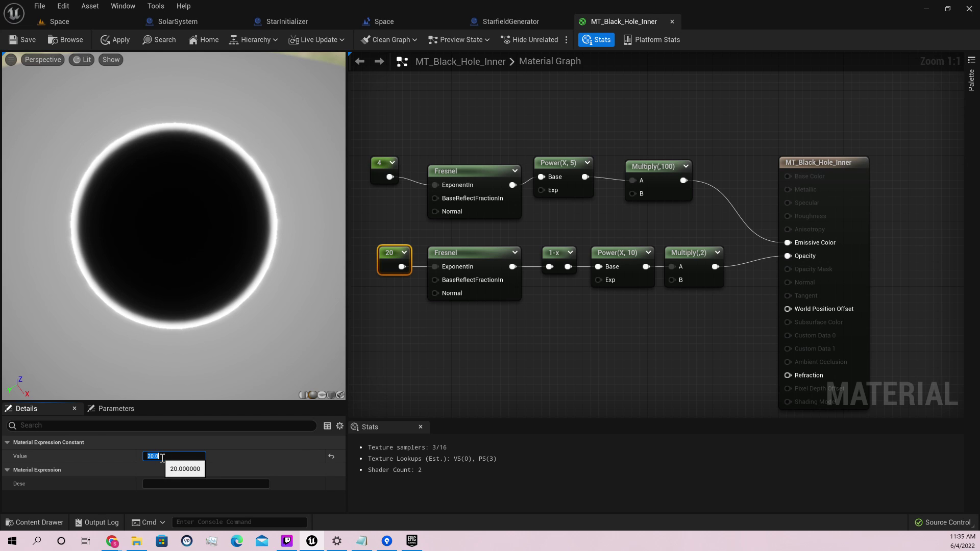
left_click_drag(163, 357, 169, 190)
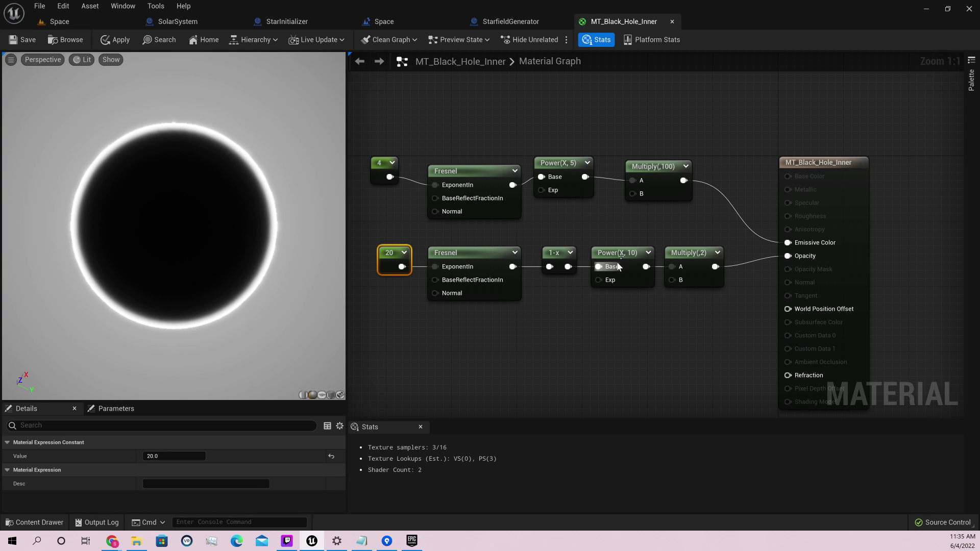
Select the five lower-row nodes and move them down.
right_click_drag(726, 244, 751, 231)
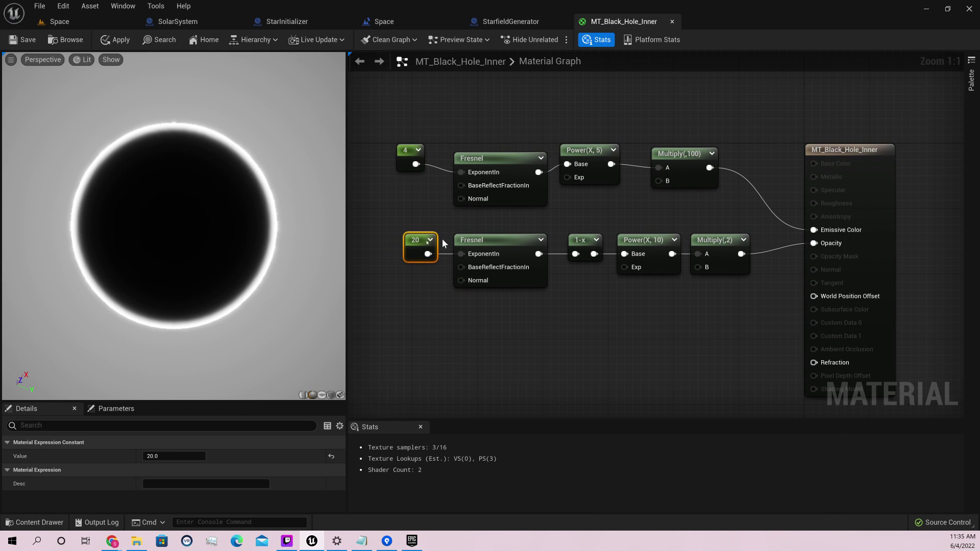
left_click_drag(749, 225, 390, 298)
left_click_drag(516, 248, 500, 264)
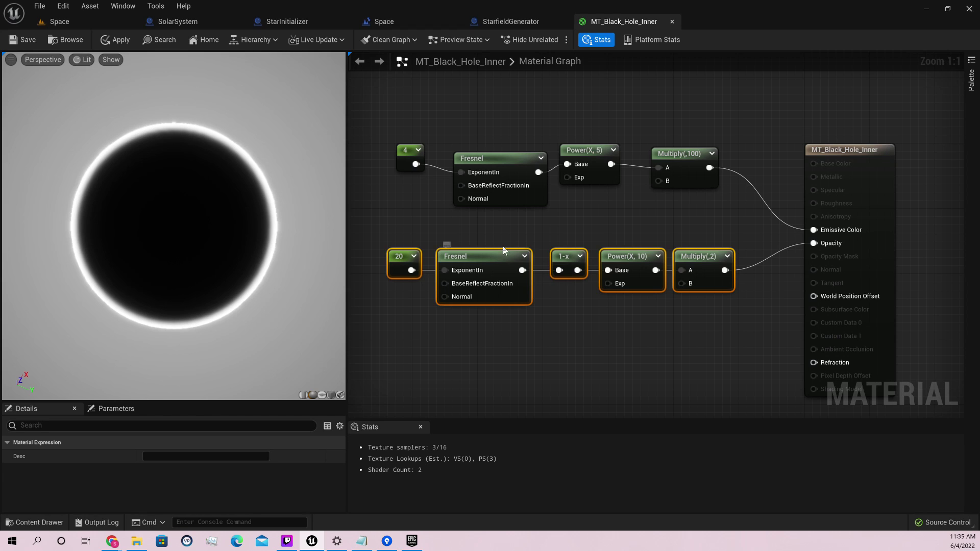
Change the emissive Multiply's B constant from 100 to 10, trying 50 first.
left_click(664, 171)
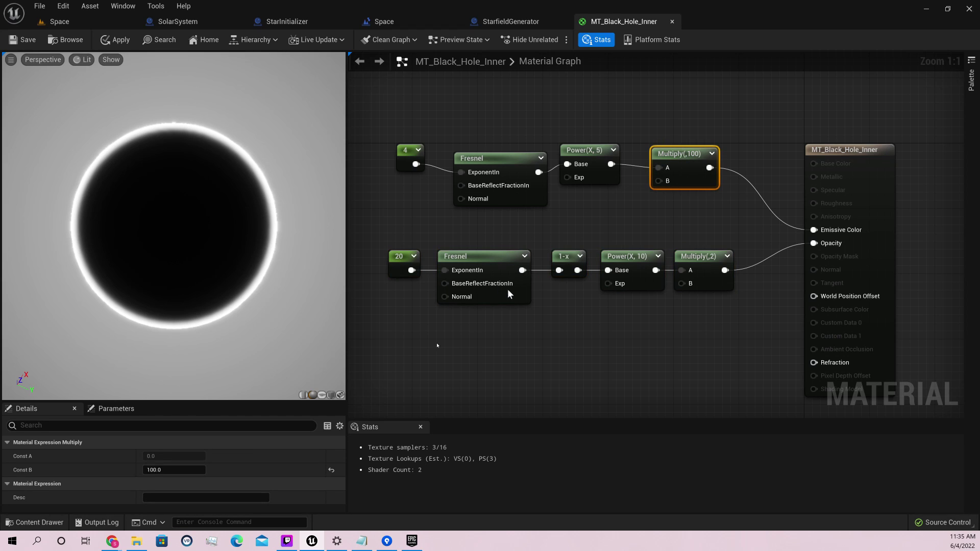
left_click(165, 470)
type("50")
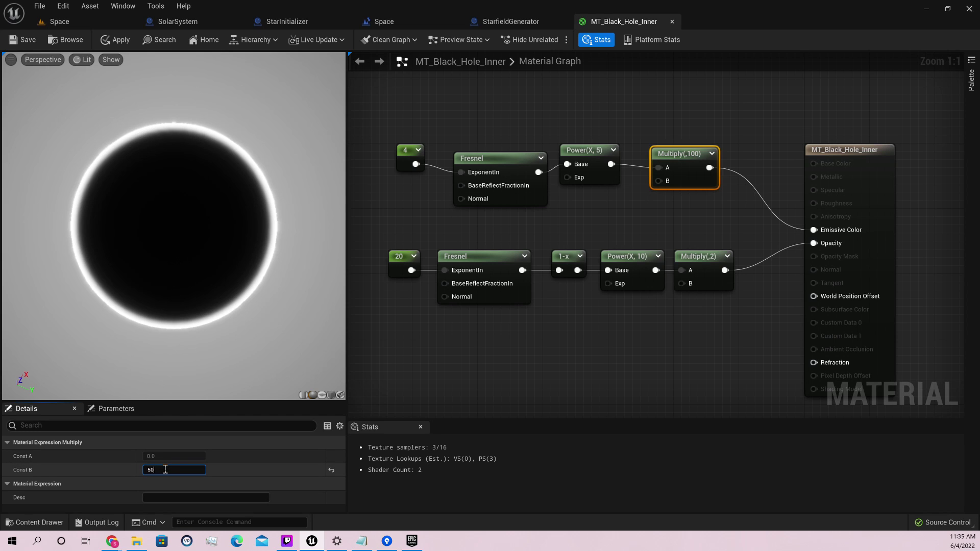
key("Return")
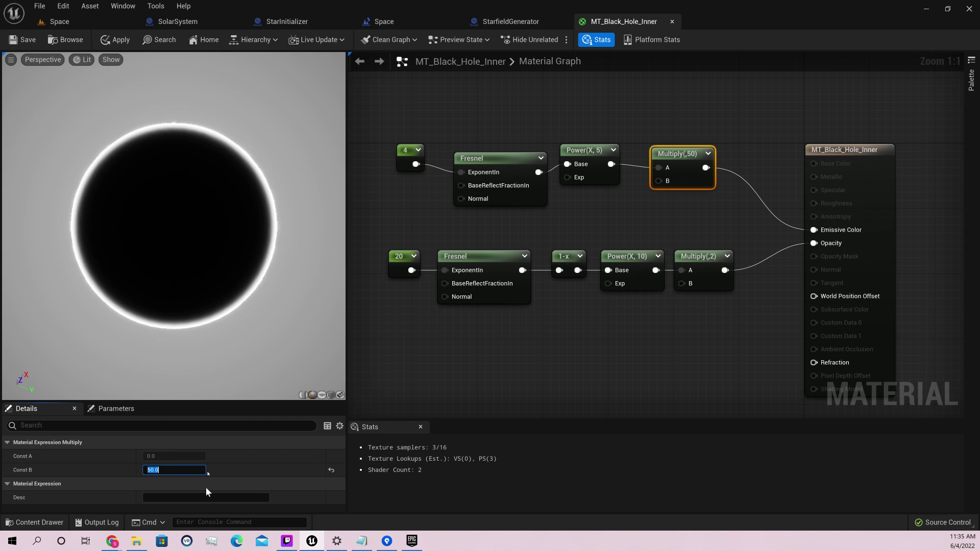
type("10")
key("Return")
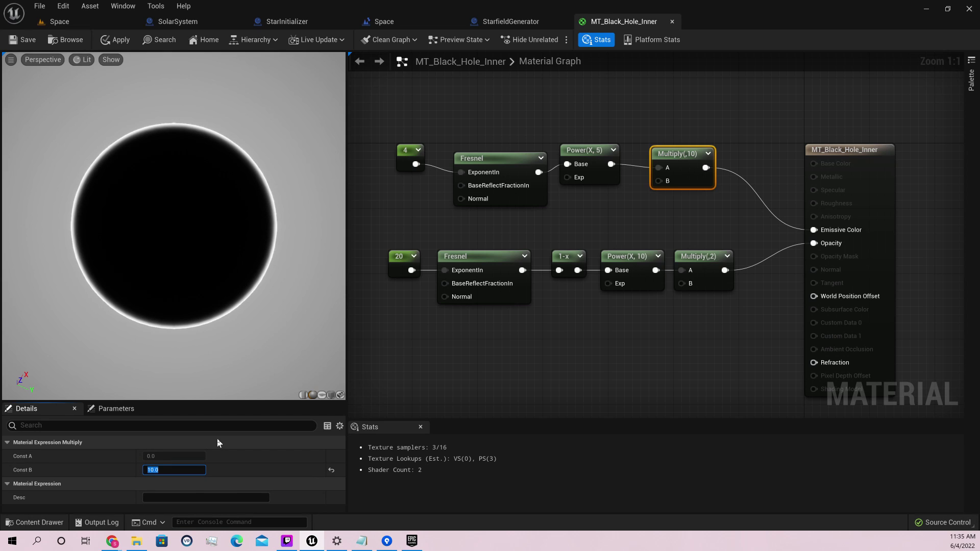
left_click_drag(268, 266, 299, 265)
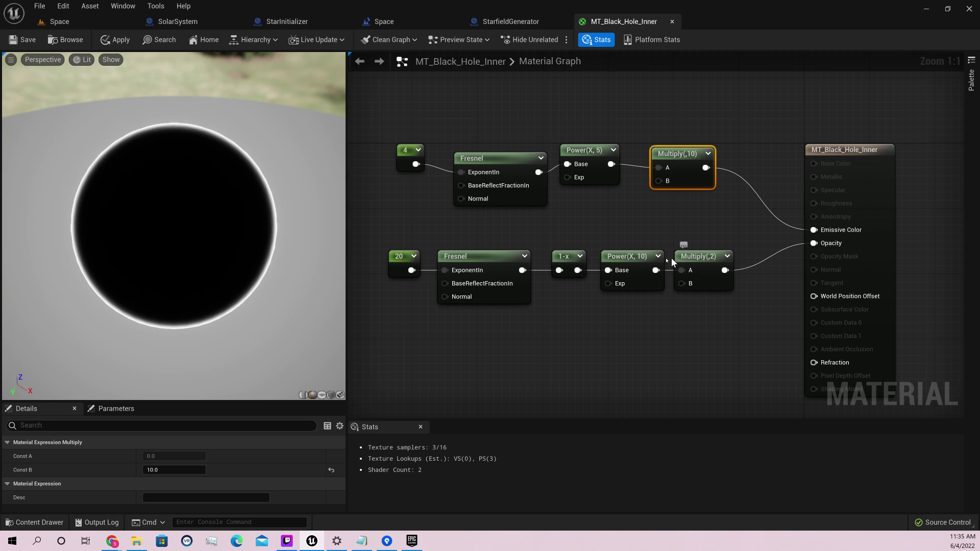
left_click(684, 258)
right_click(684, 257)
Preview Multiply(,2) alone and change the opacity exponent constant from 20 to 5.
left_click(705, 276)
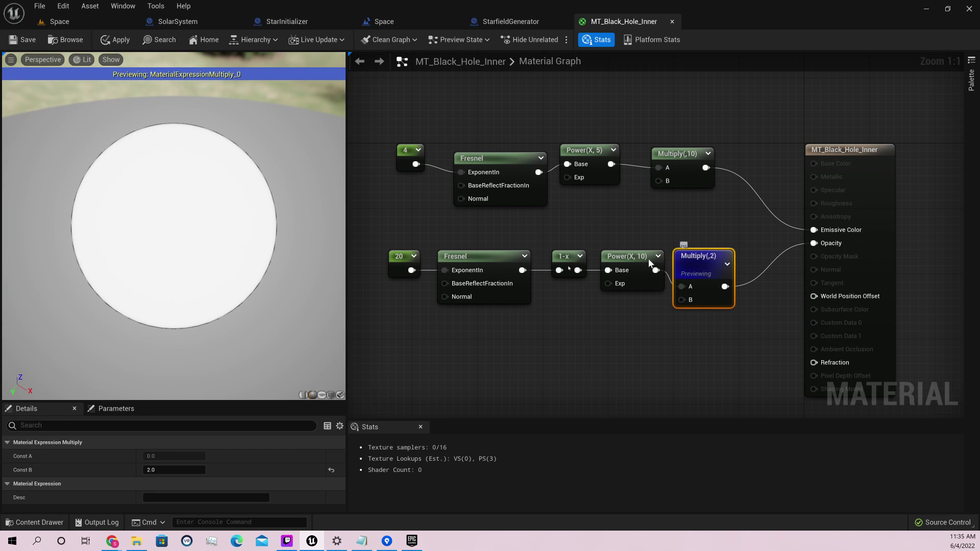
left_click_drag(256, 243, 256, 263)
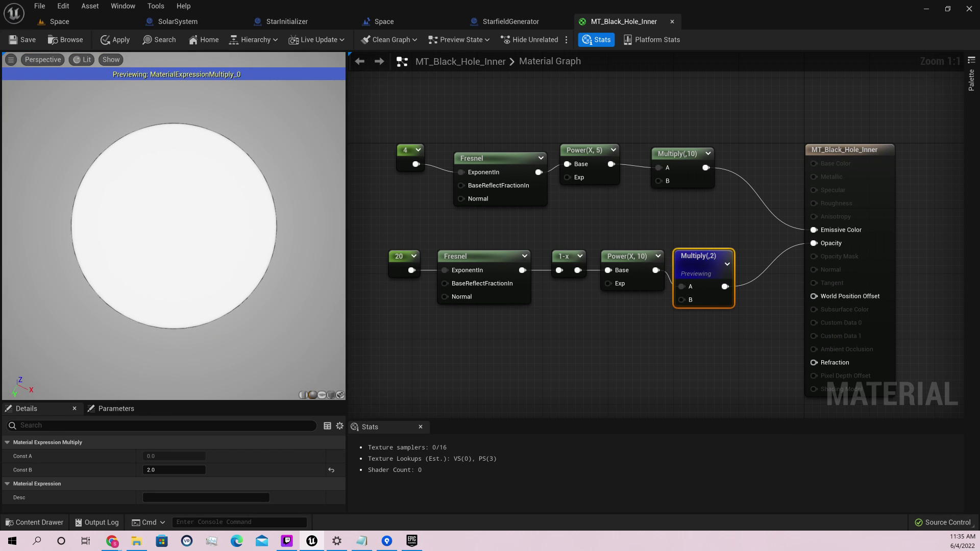
left_click(404, 262)
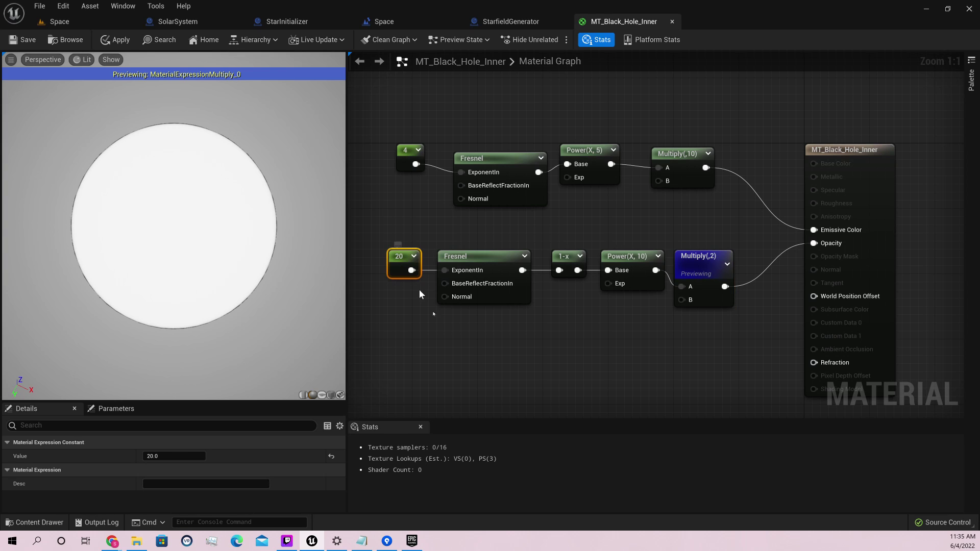
left_click(159, 454)
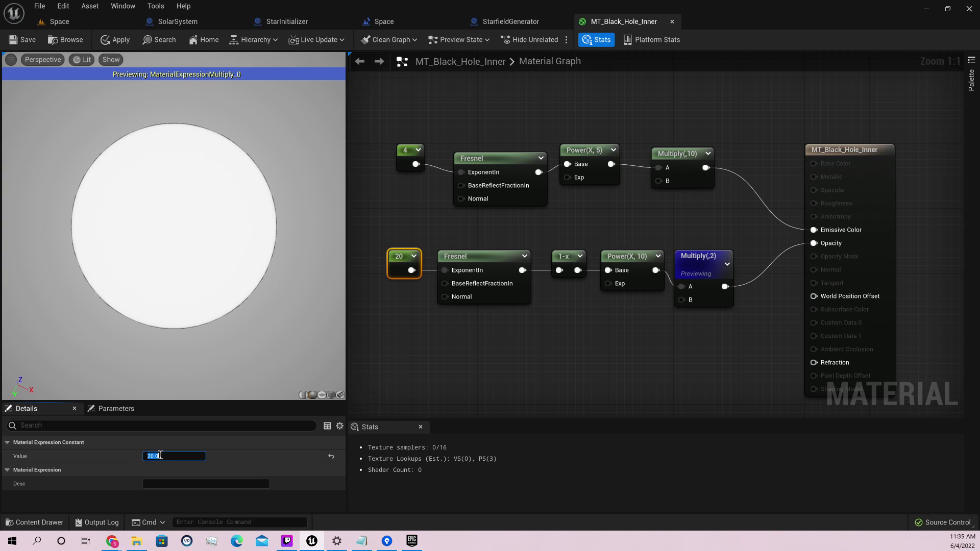
type("5")
key("Return")
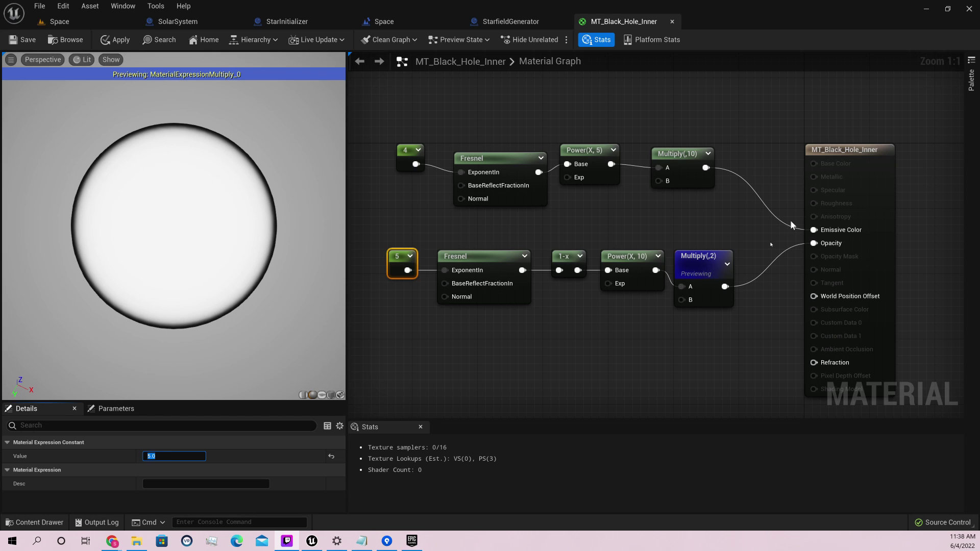
Stop previewing Multiply(,2) and nudge the top Fresnel node right.
right_click(693, 264)
left_click(750, 285)
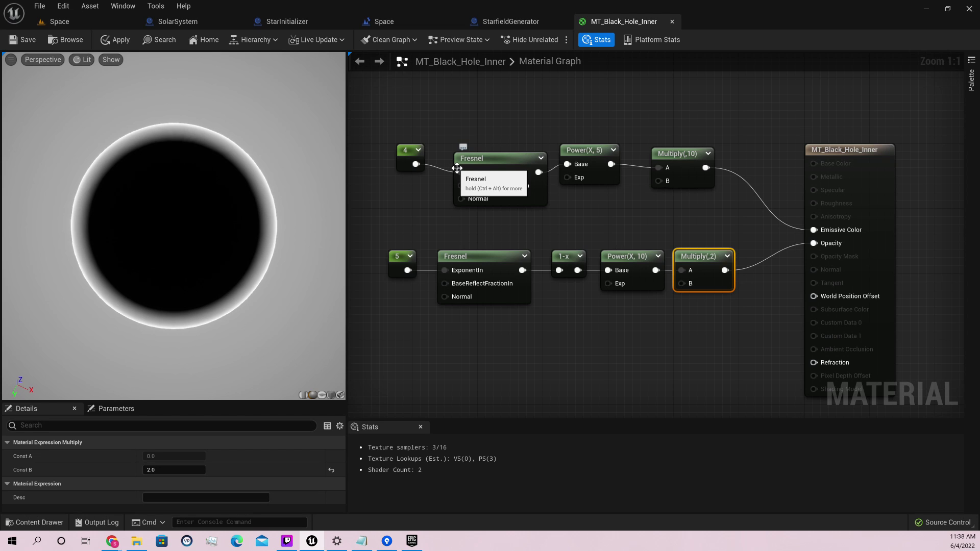
right_click_drag(677, 218, 704, 282)
left_click(531, 224)
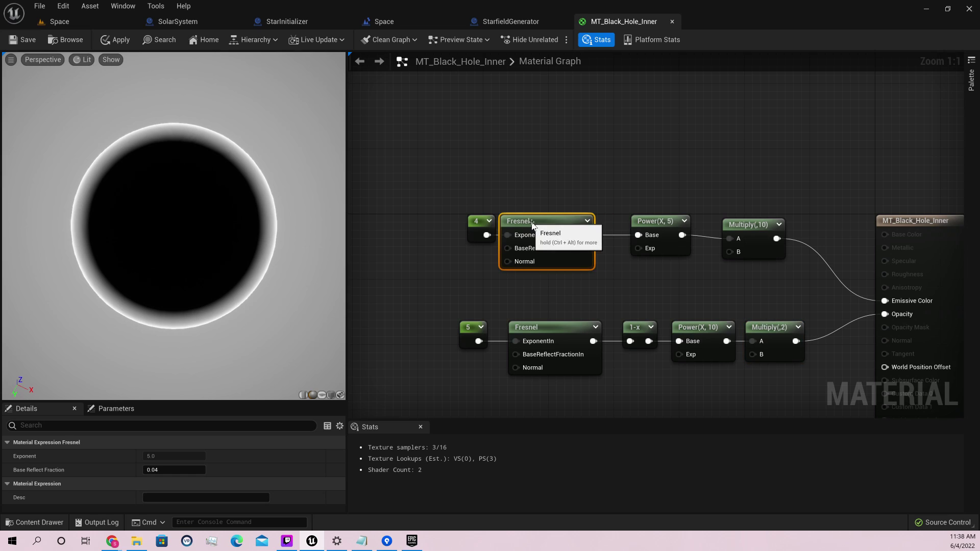
left_click_drag(553, 222, 577, 222)
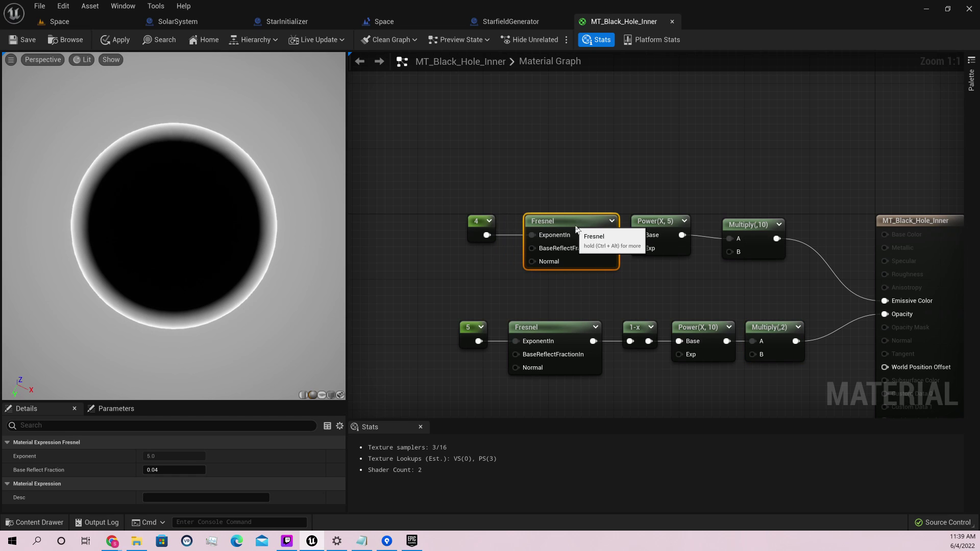
Set the top Fresnel exponent constant from 4 to 2 and save MT_Black_Hole_Inner.
left_click(480, 226)
left_click(156, 455)
type("3")
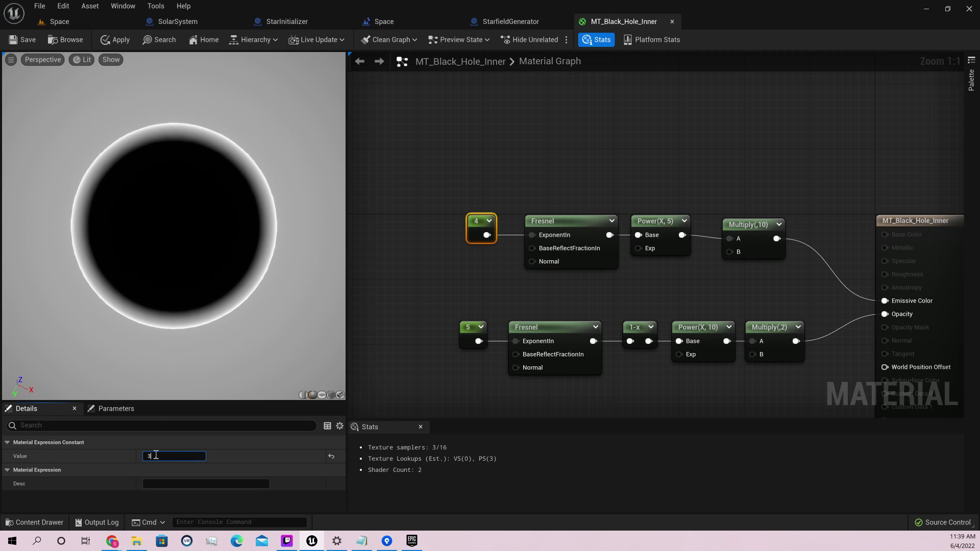
key("Return")
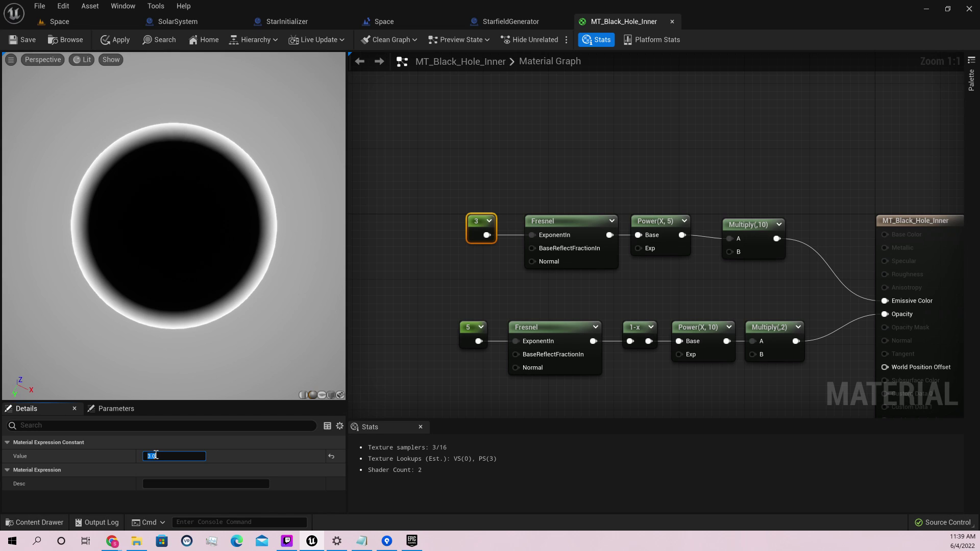
type("2")
key("Return")
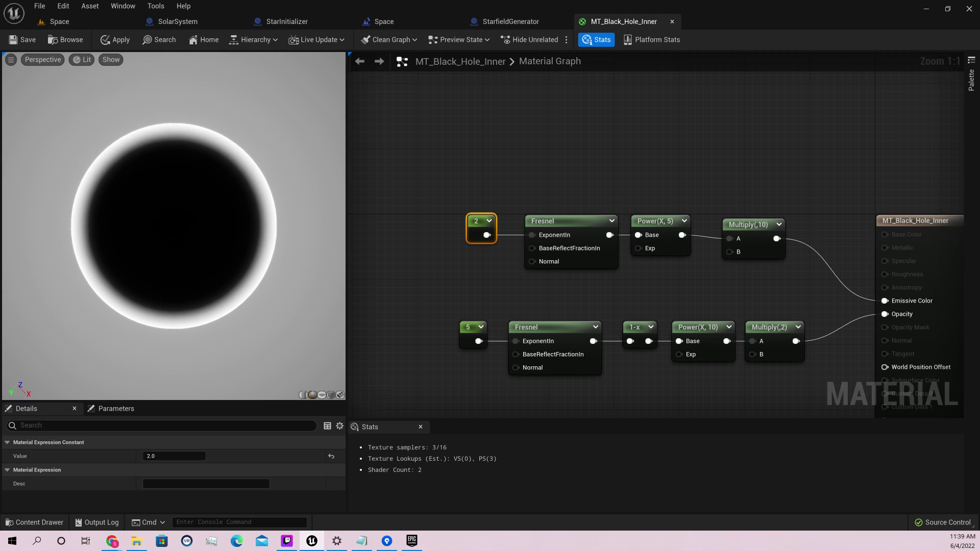
left_click_drag(173, 225, 214, 159)
key("ctrl+s")
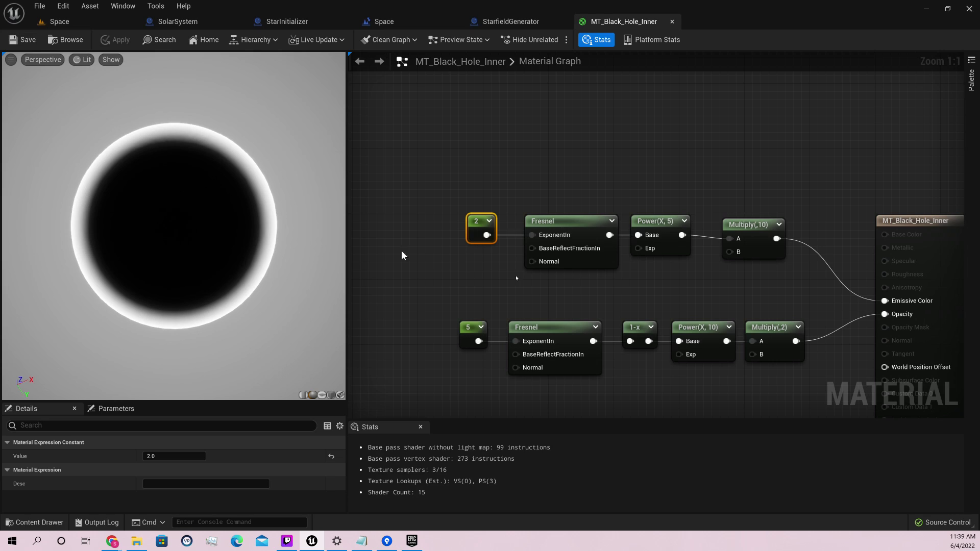
left_click_drag(758, 299, 479, 369)
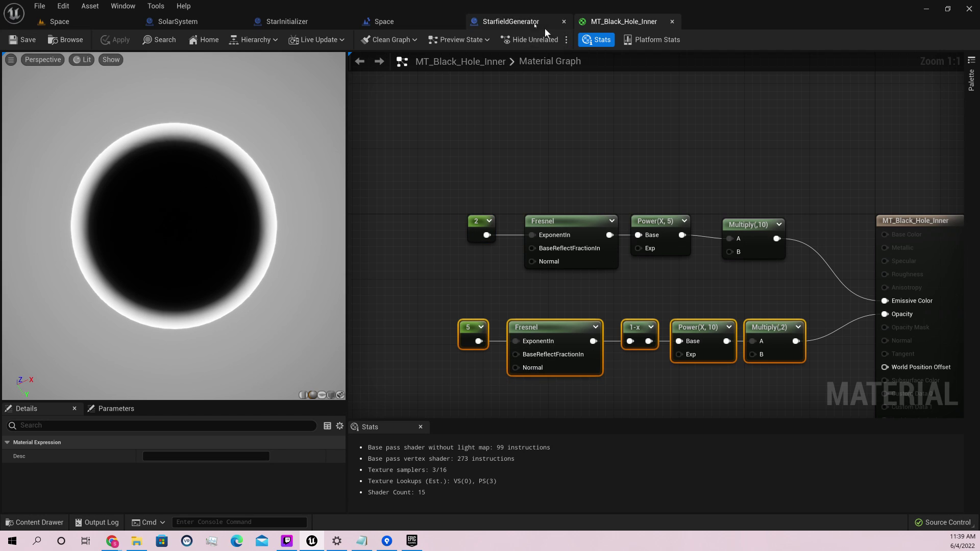
Open MT_Black_Hole_Outer from the Star folder and paste the copied opacity chain.
left_click(34, 522)
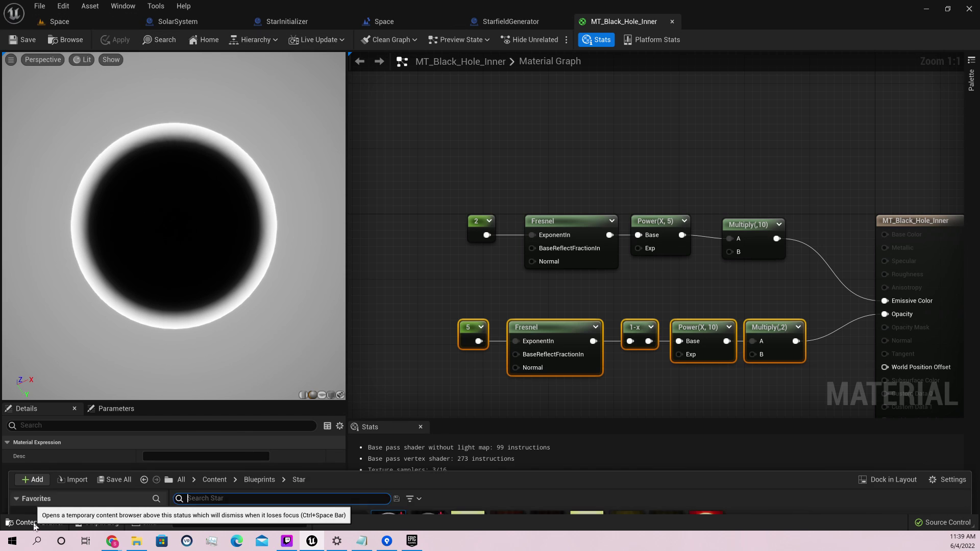
double_click(427, 396)
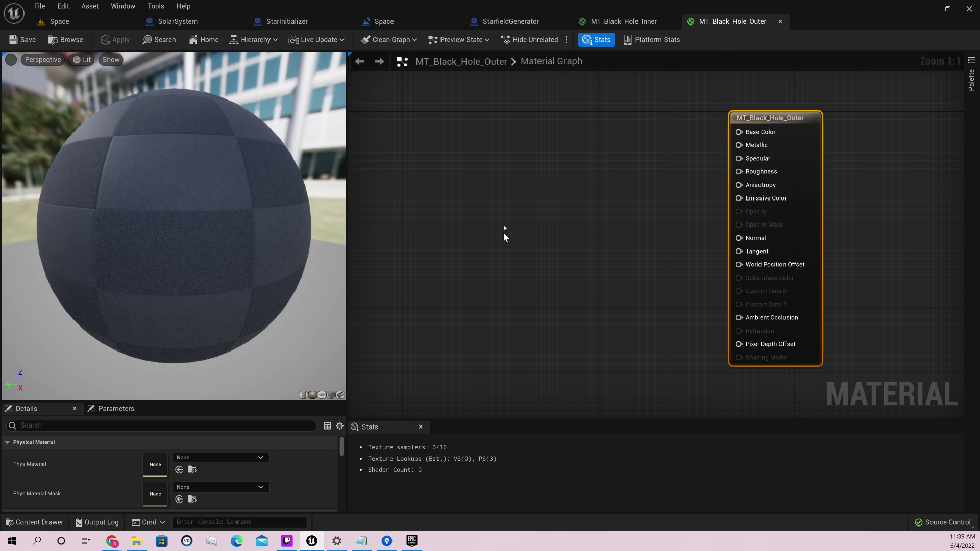
key("ctrl+v")
right_click_drag(703, 302, 671, 330)
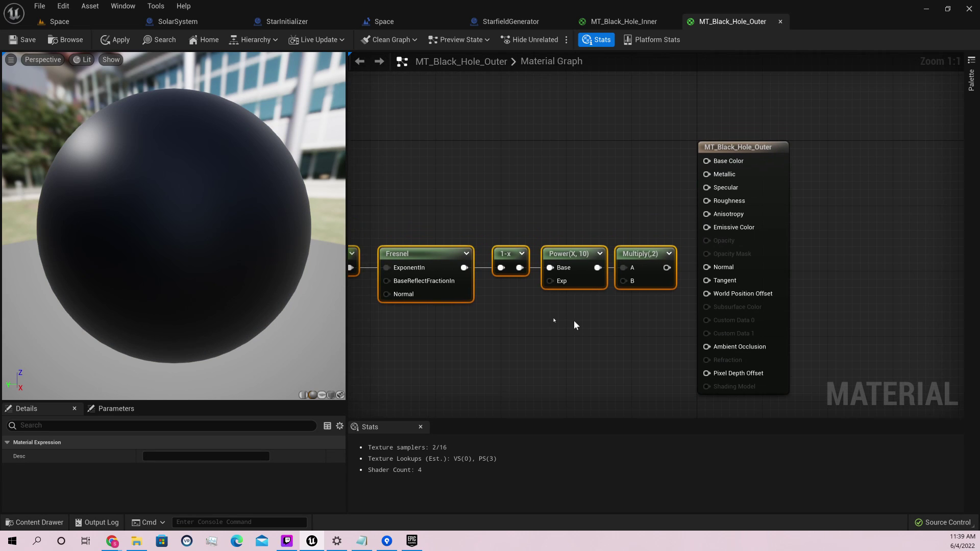
Start previewing the pasted chain's final Multiply node on the sphere.
right_click(655, 256)
left_click(648, 335)
right_click(638, 258)
left_click(619, 310)
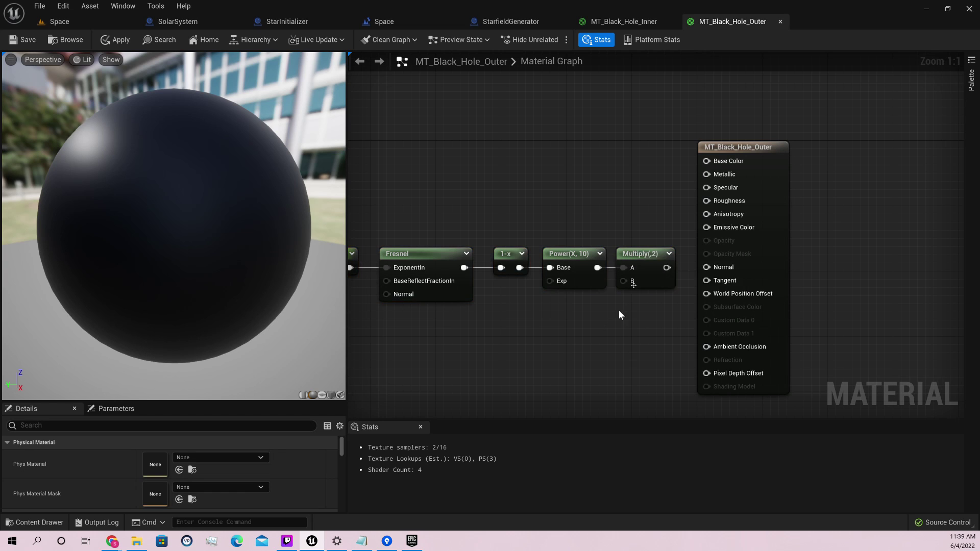
right_click(653, 258)
left_click(673, 280)
Change the constant feeding Fresnel's exponent from 5 to 1.
right_click_drag(566, 344, 560, 297)
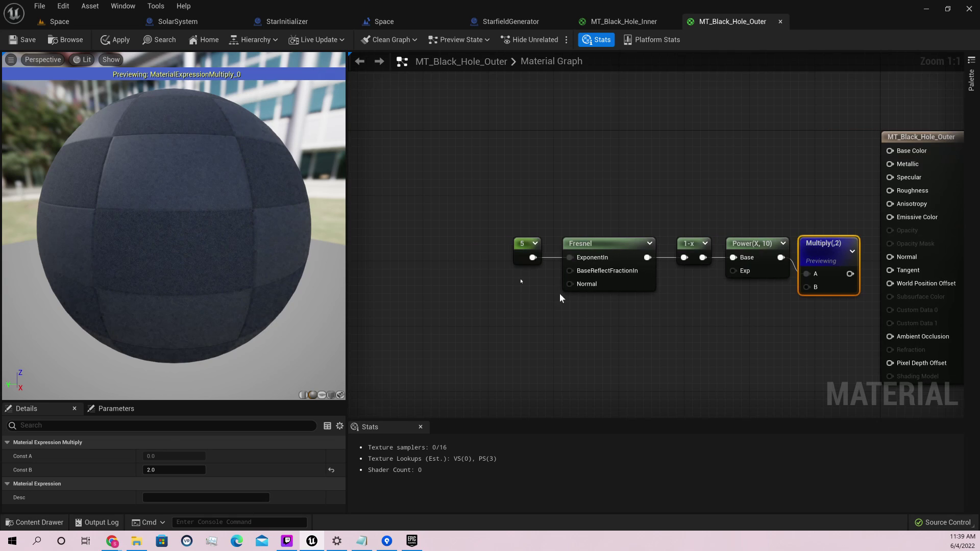
left_click(517, 241)
left_click(158, 456)
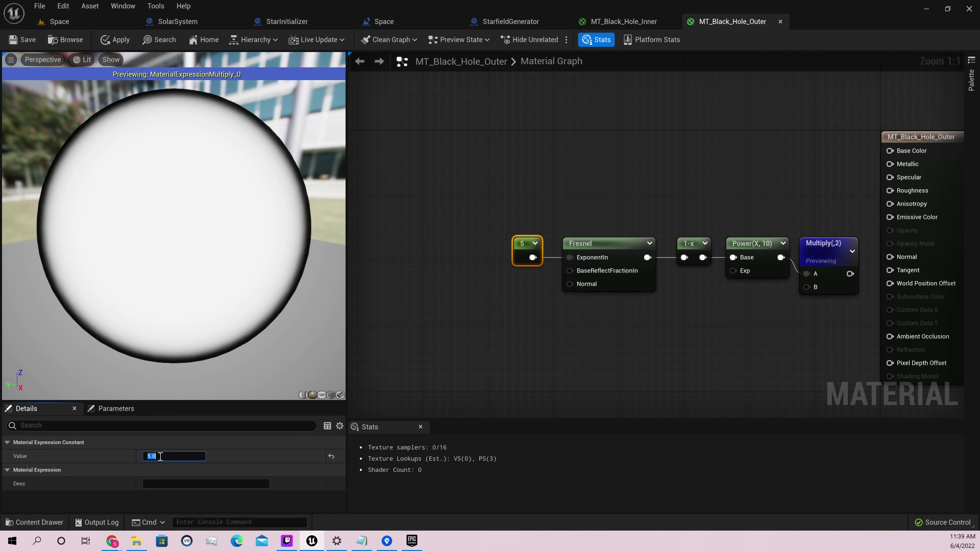
type("1")
key("Return")
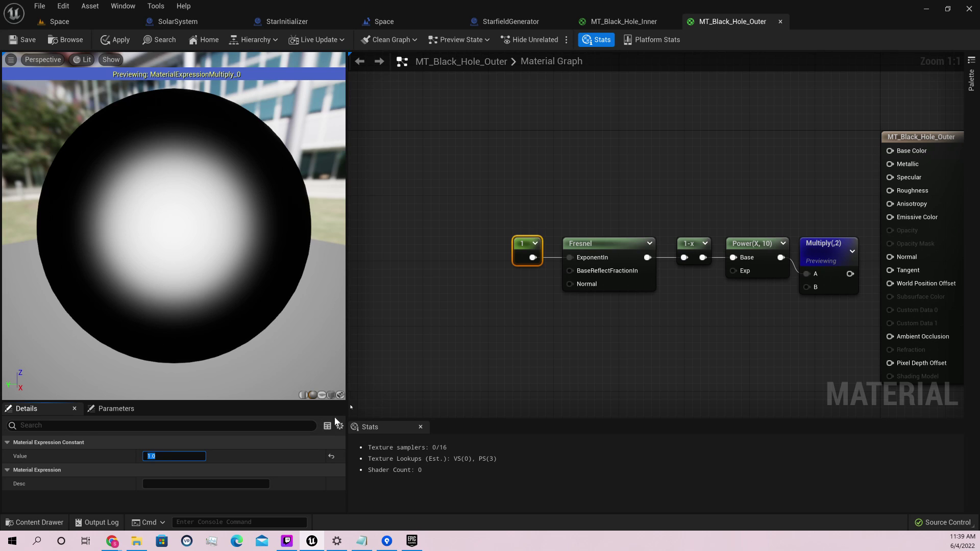
left_click(405, 367)
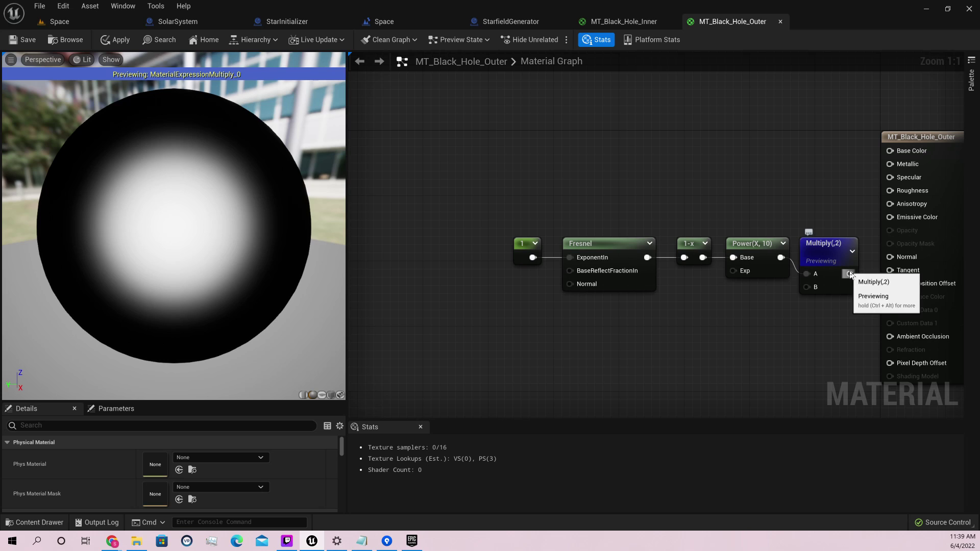
Add a Multiply node with B = 3 after Multiply(,2) and wire it into Ambient Occlusion.
left_click_drag(850, 273, 774, 345)
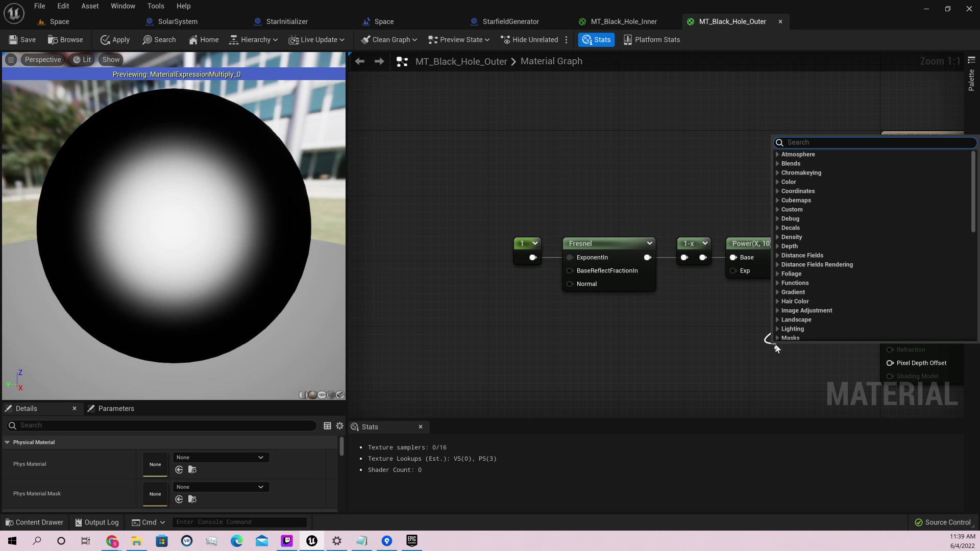
type("*")
key("Return")
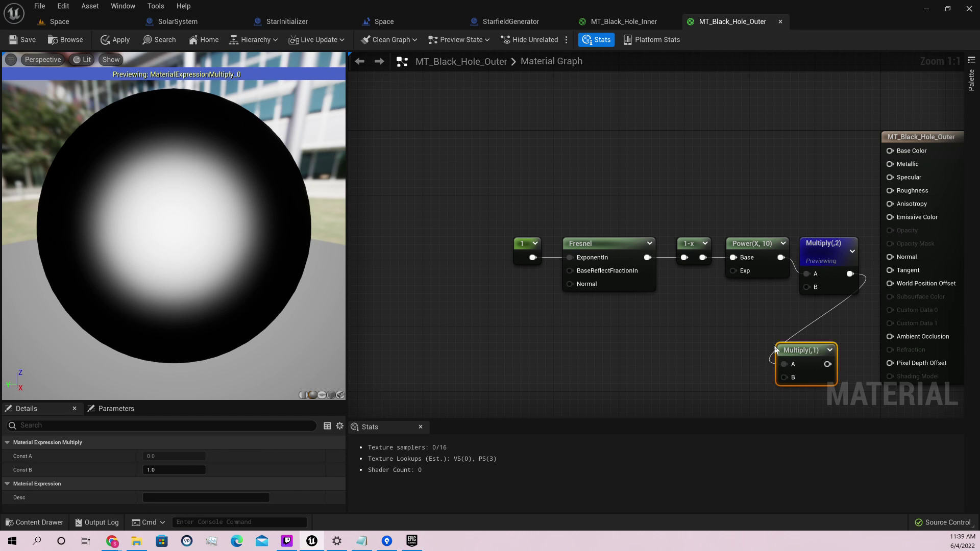
left_click(155, 468)
type("3")
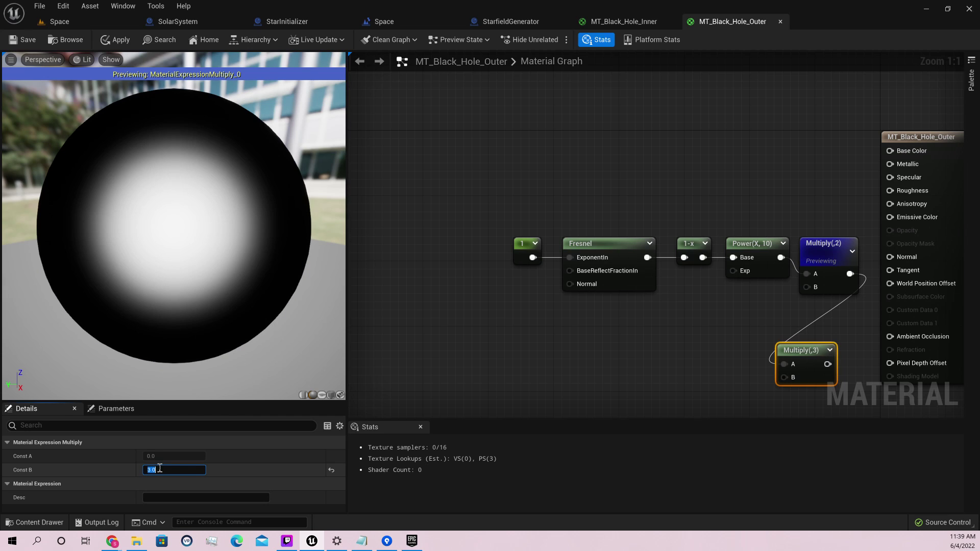
key("Return")
left_click_drag(827, 364, 889, 336)
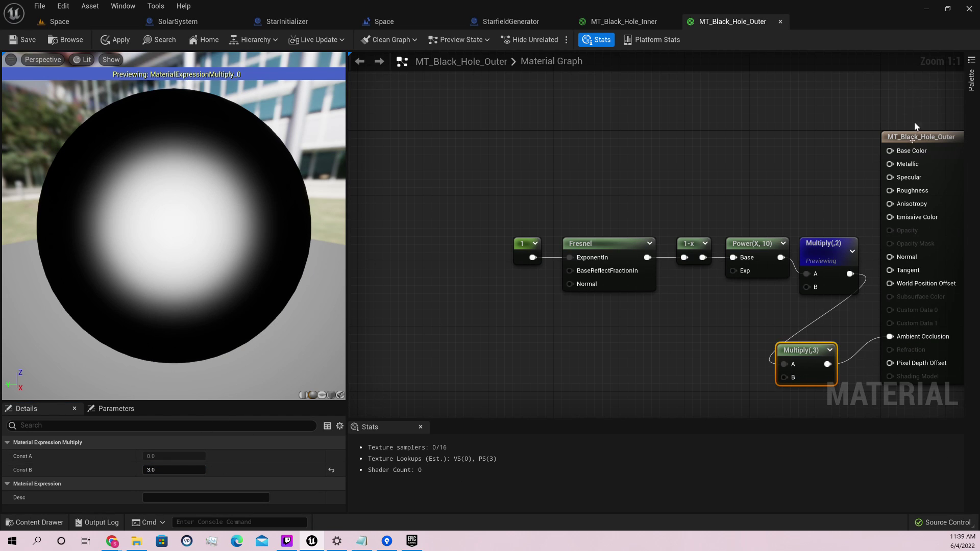
left_click(913, 149)
Keep the Surface material domain and set the Blend Mode to Translucent.
scroll(238, 474, "down", 3)
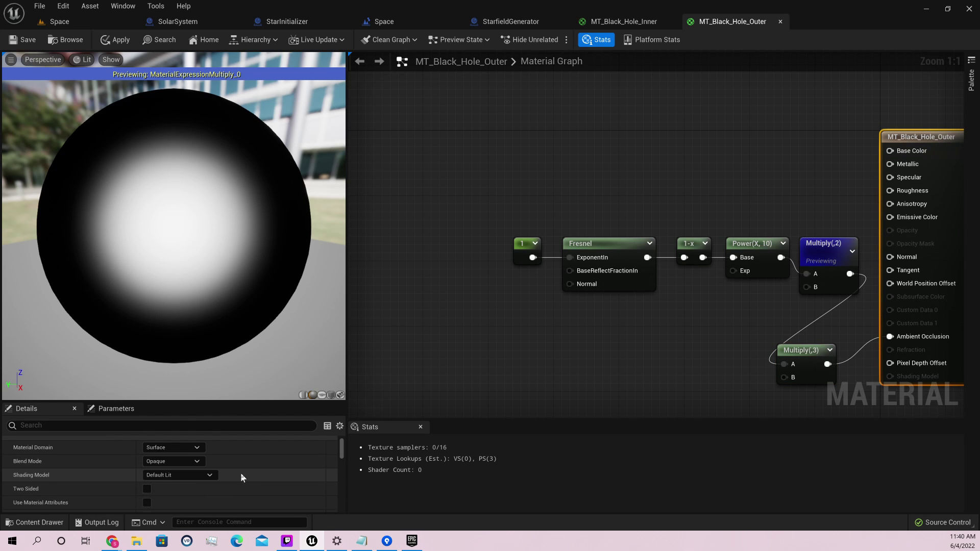
left_click(189, 448)
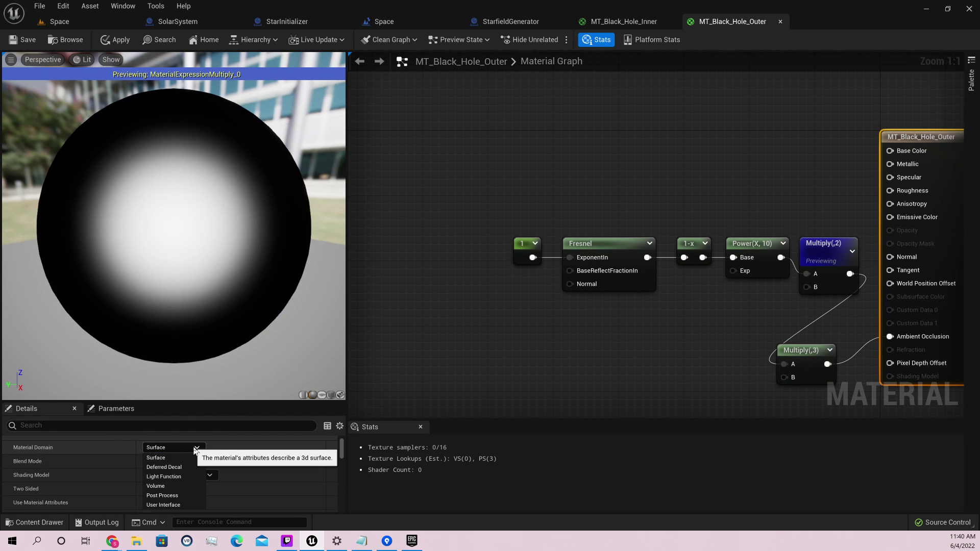
left_click(195, 449)
left_click(196, 461)
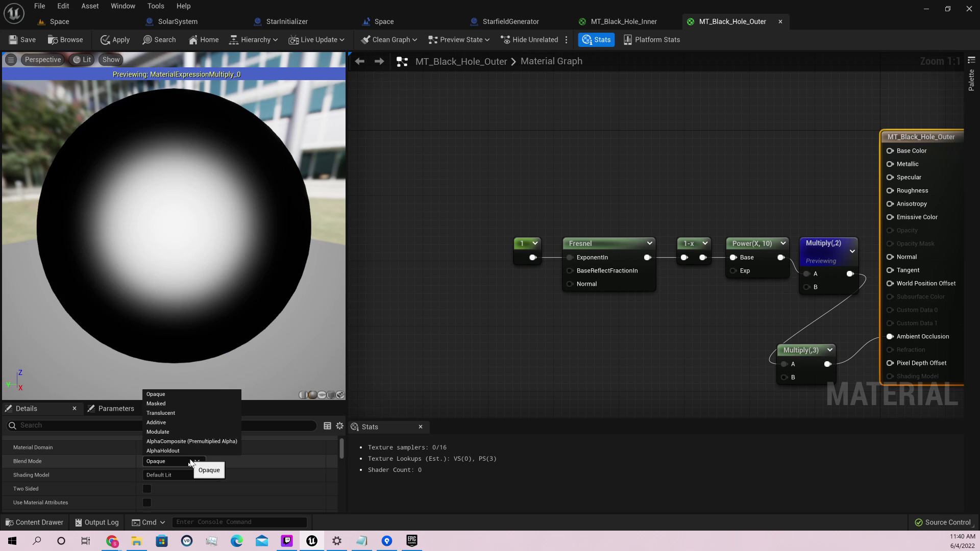
left_click(176, 415)
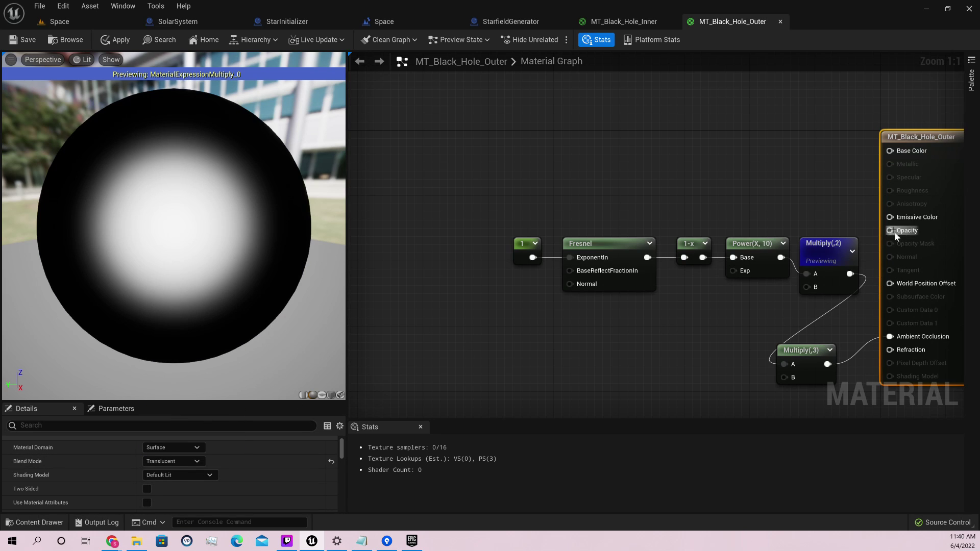
Feed a 0 constant into Opacity and stop previewing the Multiply(,2) node.
left_click_drag(894, 231, 717, 176)
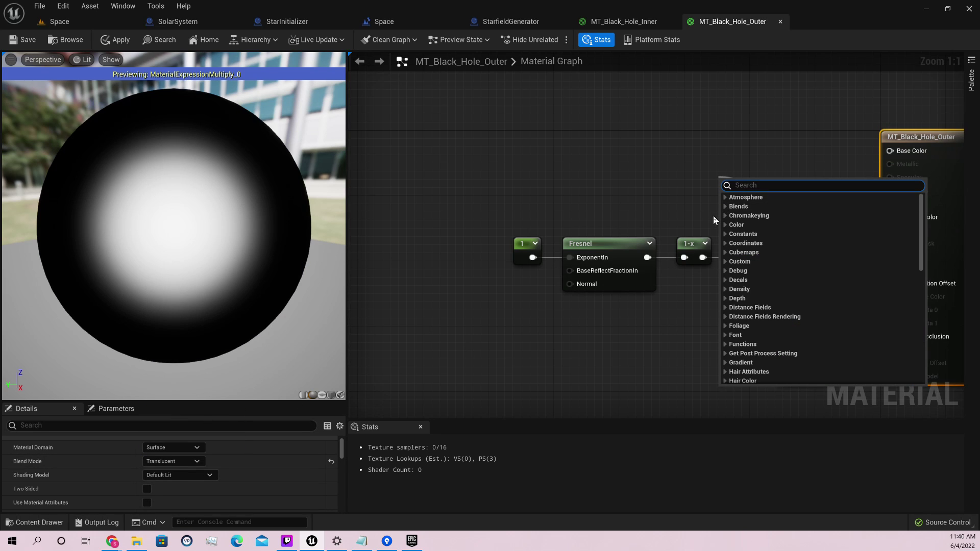
type("const")
key("Return")
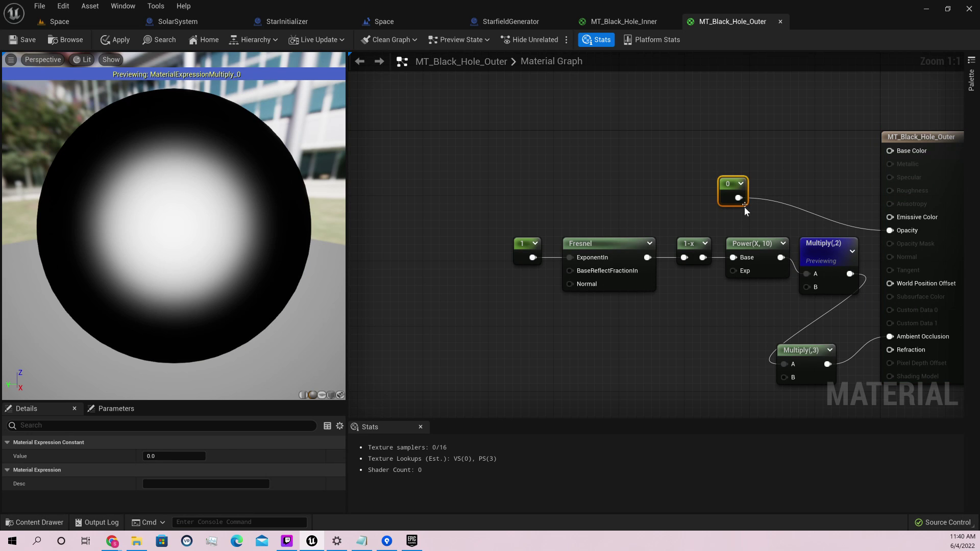
left_click_drag(744, 207, 759, 217)
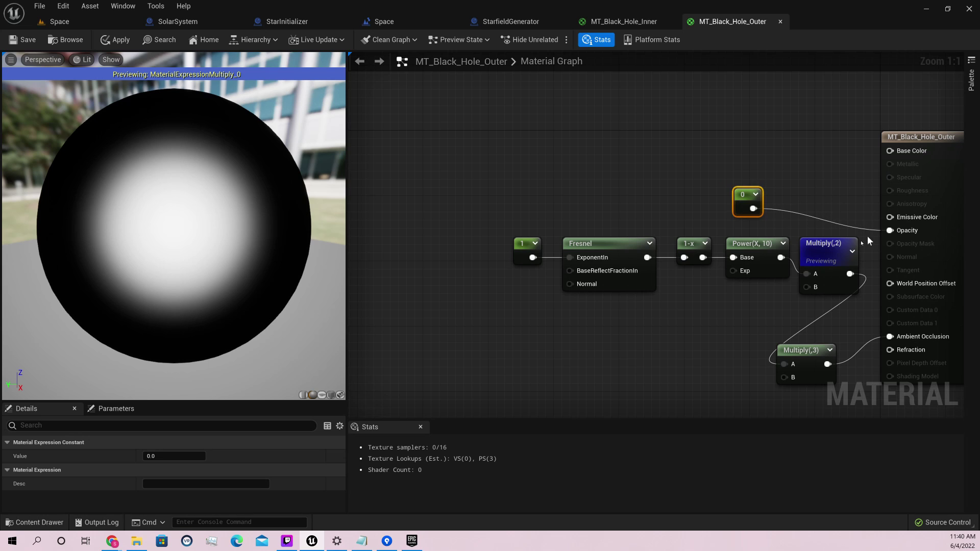
right_click(842, 249)
left_click(873, 265)
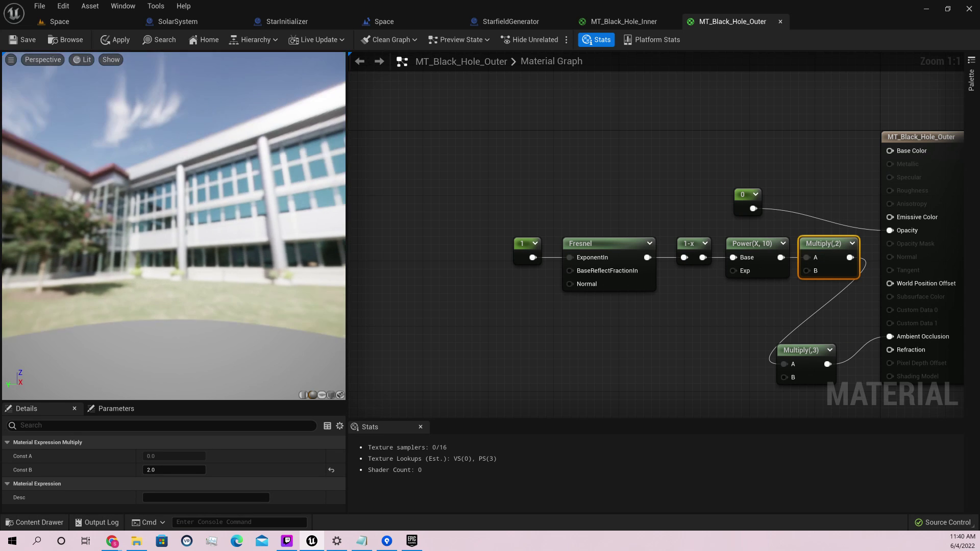
left_click_drag(153, 260, 198, 261)
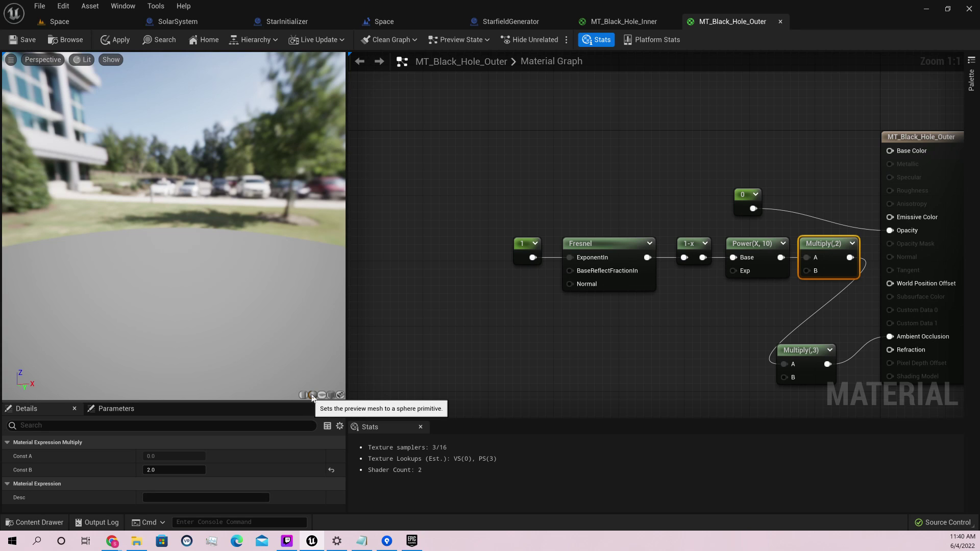
left_click(13, 61)
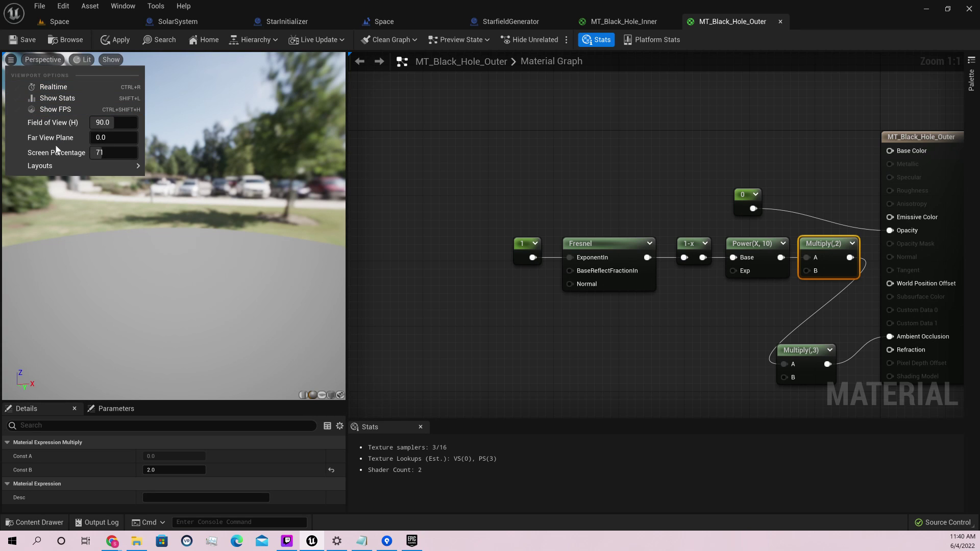
mouse_move(108, 163)
left_click(495, 174)
right_click_drag(495, 175, 643, 296)
Rewire Multiply(,3) into Refraction and break its Ambient Occlusion link.
left_click_drag(640, 335, 702, 320)
right_click(697, 314)
left_click(708, 309)
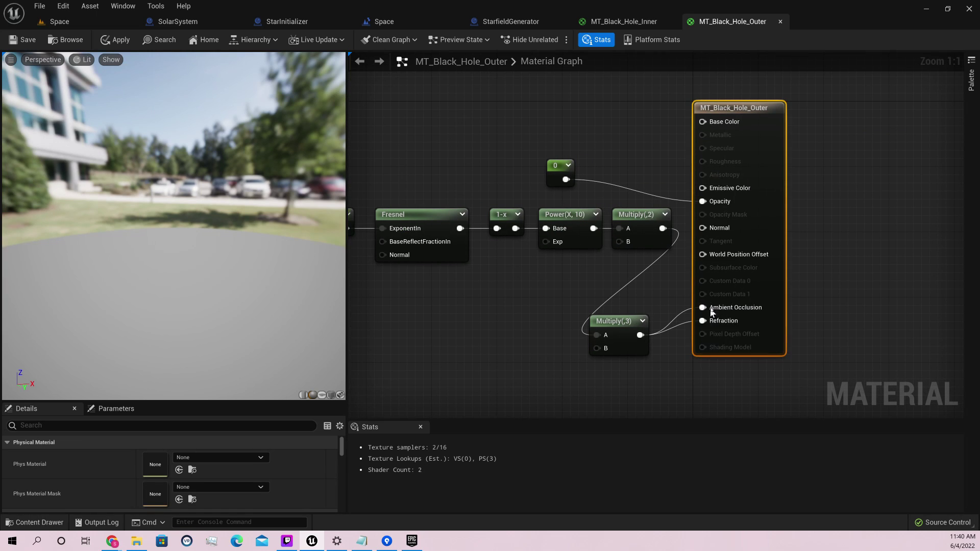
right_click(709, 321)
left_click(719, 336)
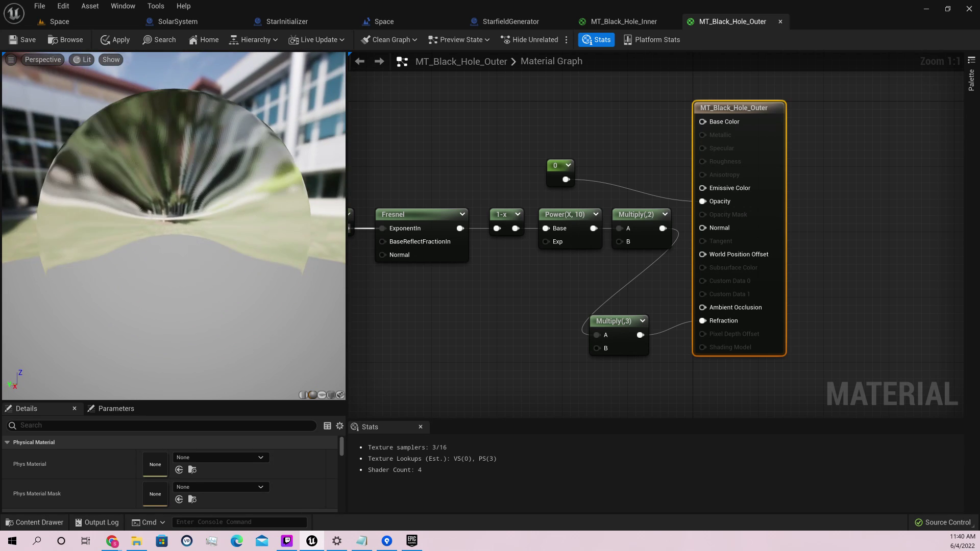
Try wiring Fresnel straight into Power by deleting the 1-x node, then undo the deletion.
right_click_drag(504, 233, 620, 237)
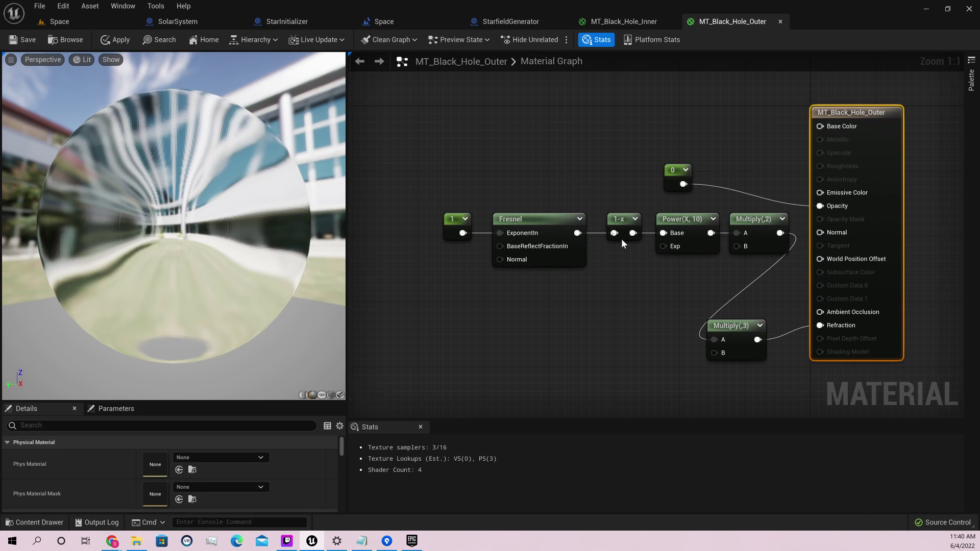
left_click_drag(577, 232, 664, 234)
left_click(615, 240)
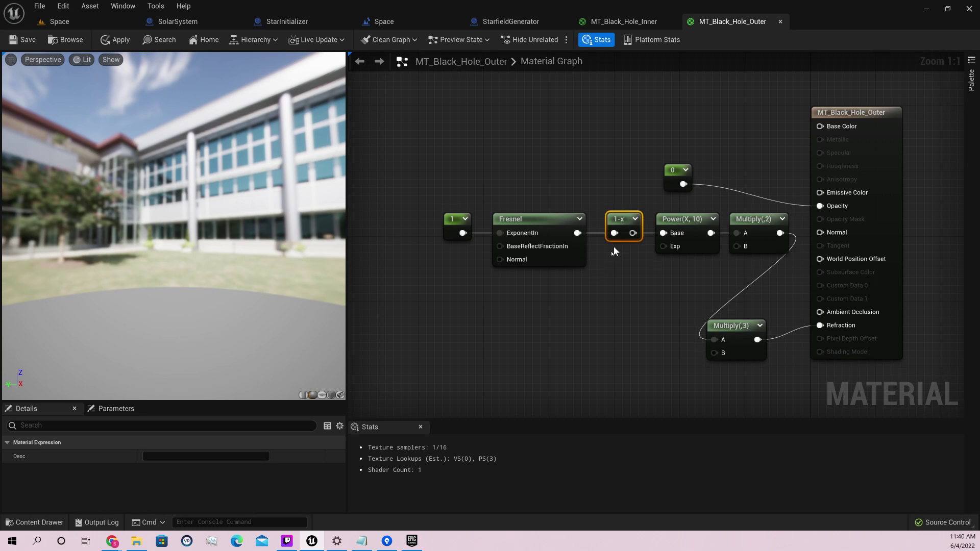
key("Delete")
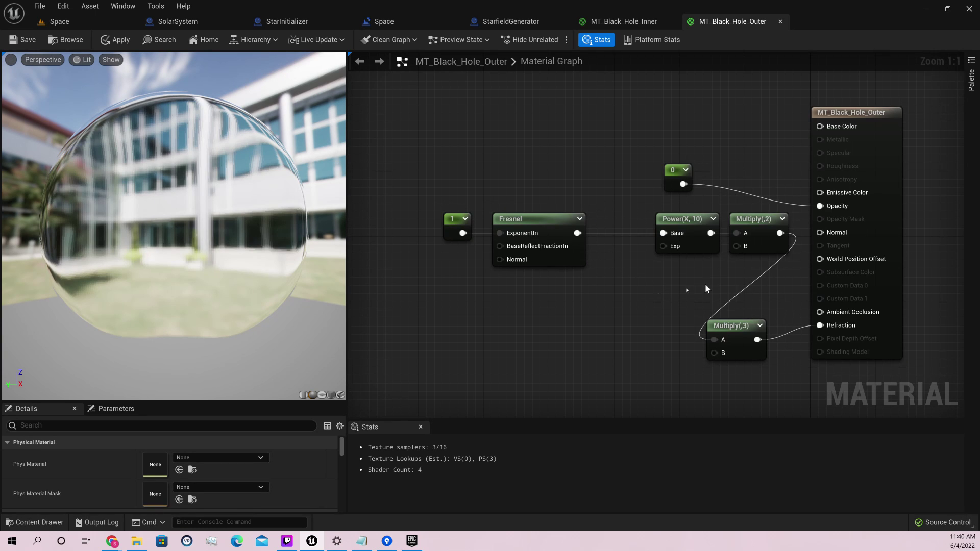
mouse_move(173, 224)
left_mouse_down()
mouse_move(92, 245)
mouse_move(92, 286)
mouse_move(123, 235)
mouse_move(163, 235)
left_mouse_up()
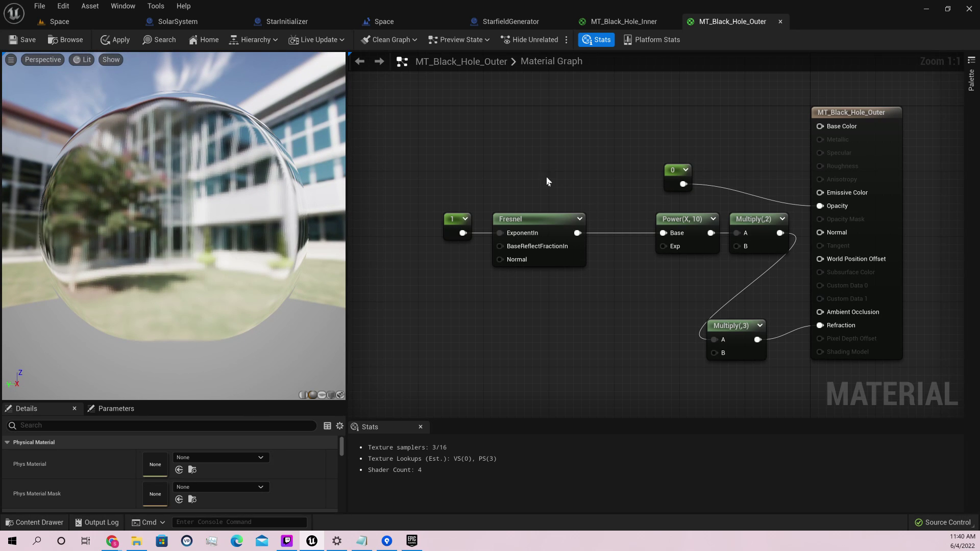
key("ctrl+z")
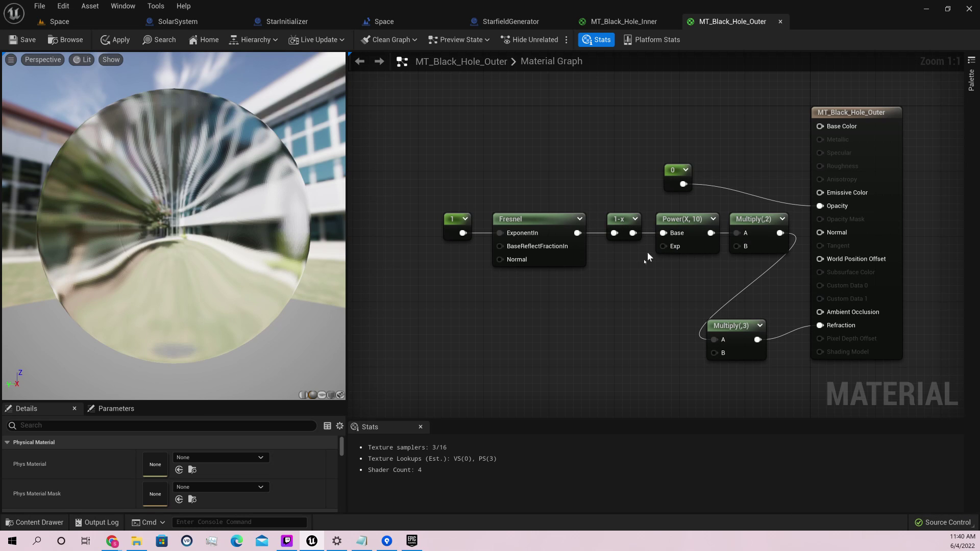
Feed Refraction from Multiply(,2)'s output instead and check the distortion in the preview.
left_click_drag(280, 237, 115, 240)
left_click_drag(781, 233, 820, 325)
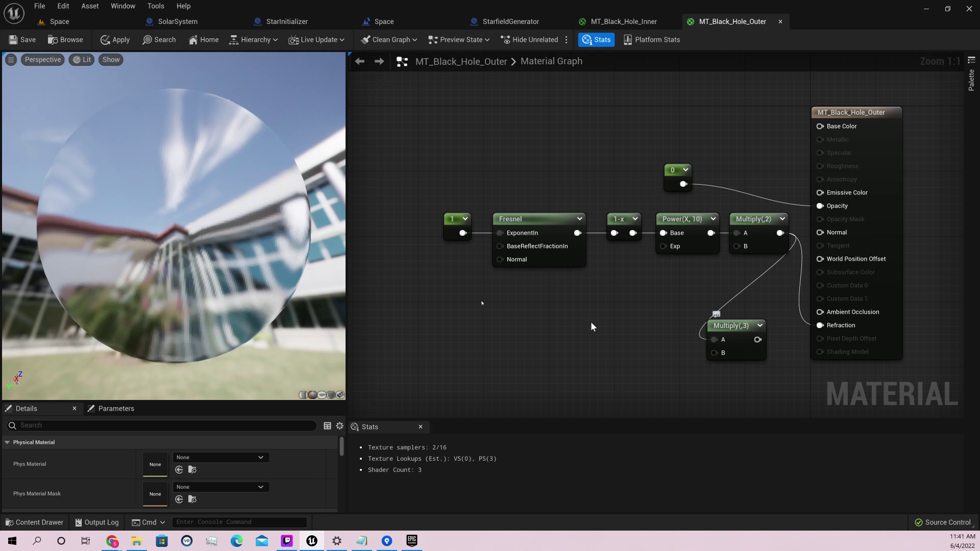
left_click_drag(174, 225, 138, 220)
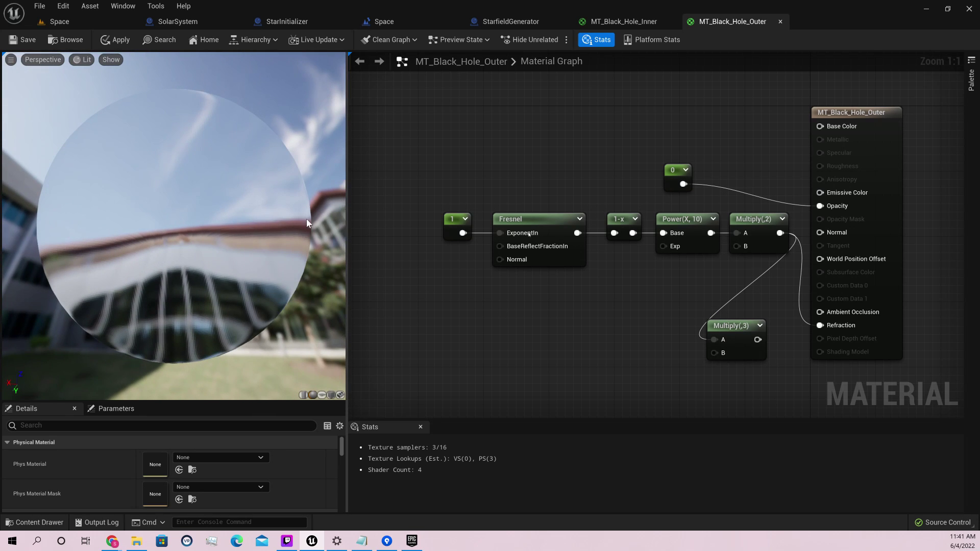
Preview Multiply(,2), shift the chain left, and add a OneMinus node after it.
right_click(776, 227)
left_click(796, 240)
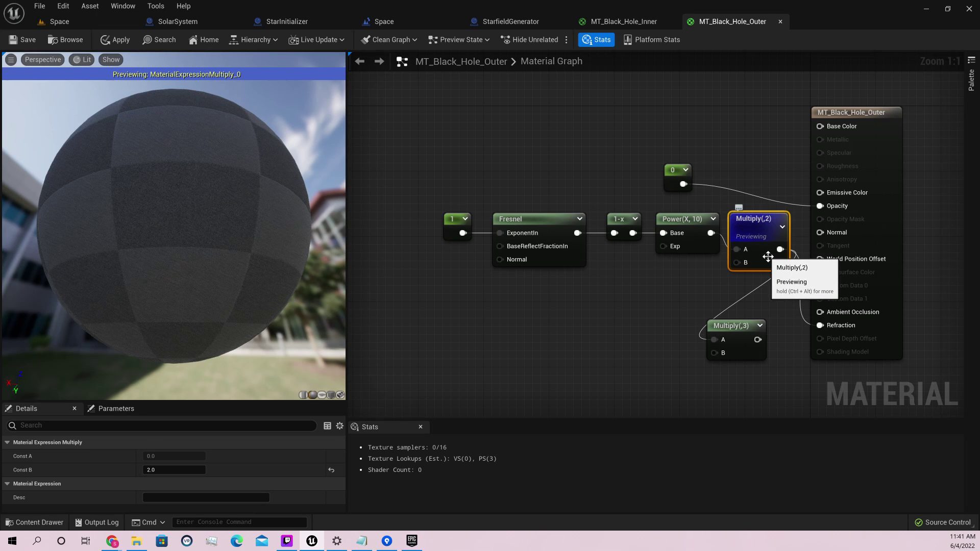
left_click_drag(750, 290, 454, 234)
left_click_drag(754, 224, 649, 234)
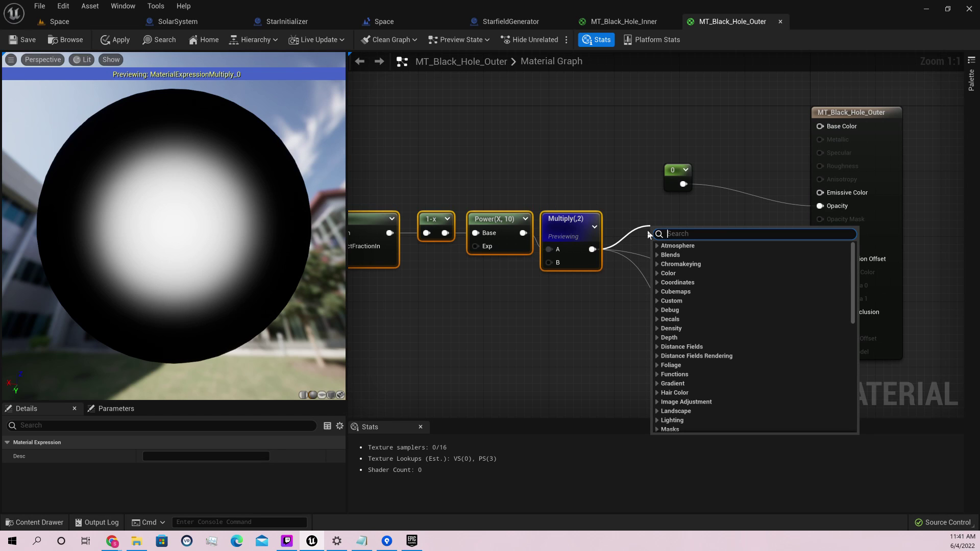
type("1-")
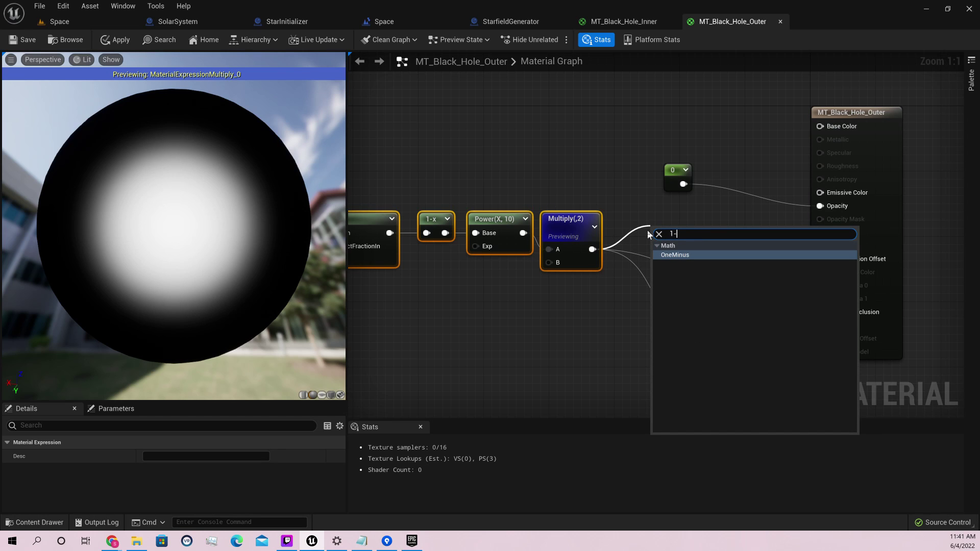
key("Return")
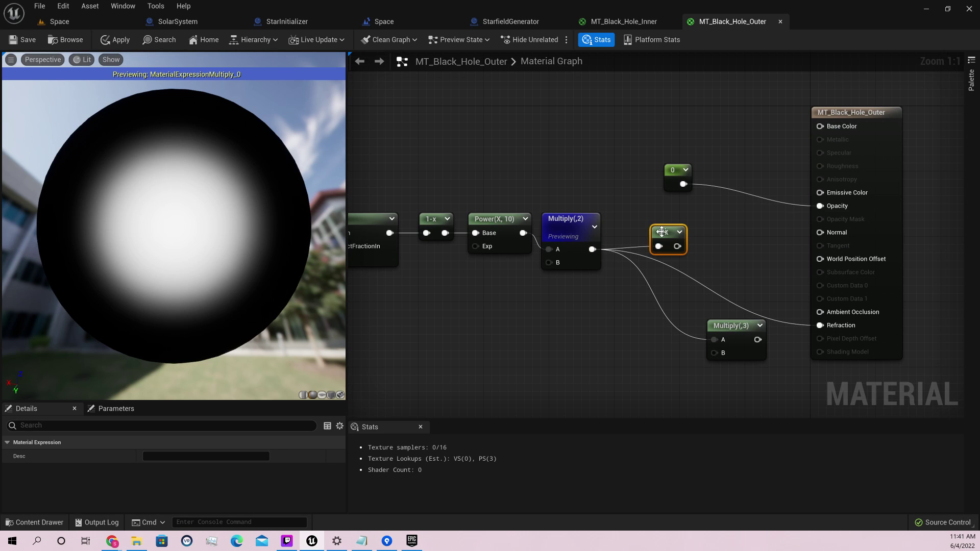
Preview the new 1-x node's output, route it to Refraction, and stop previewing.
right_click(672, 230)
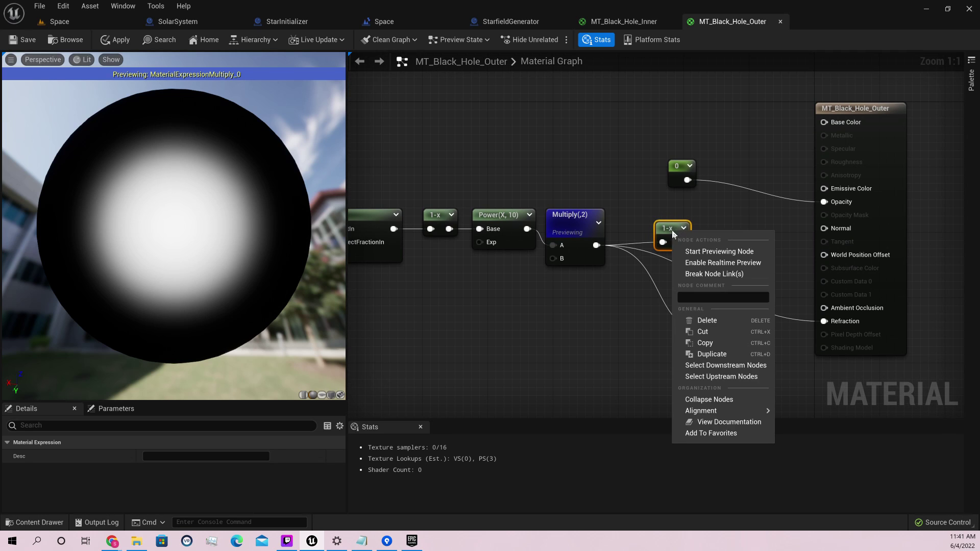
left_click(695, 251)
left_click_drag(678, 240, 820, 325)
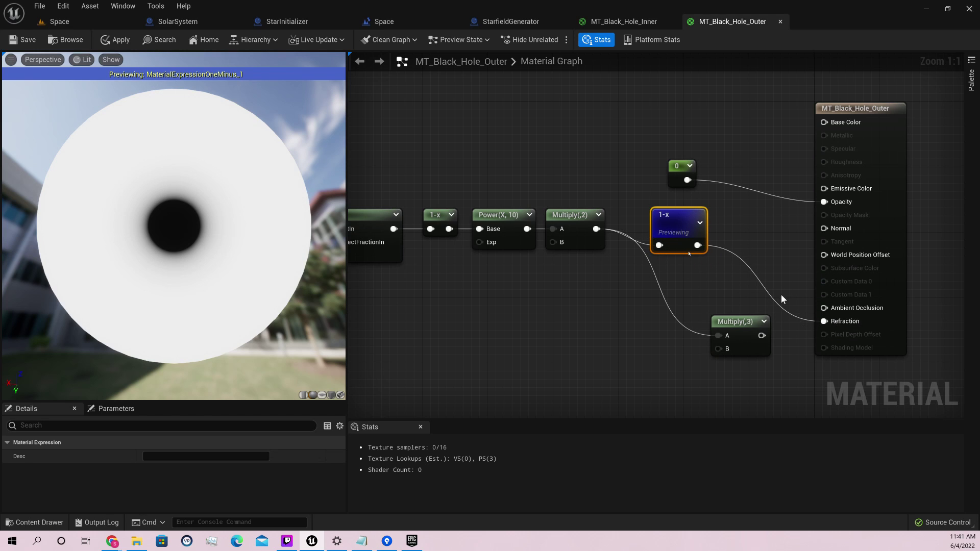
right_click(676, 230)
left_click(720, 250)
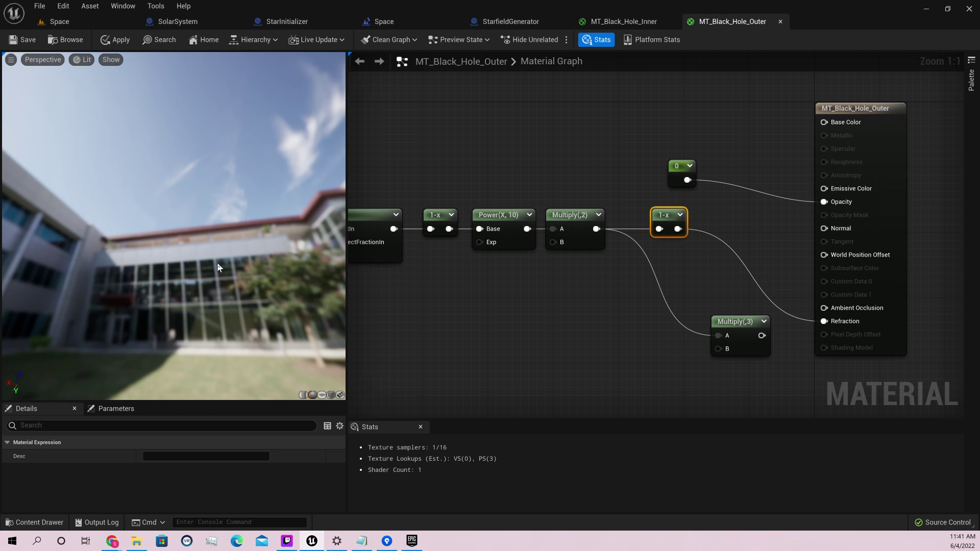
left_click_drag(216, 263, 327, 315)
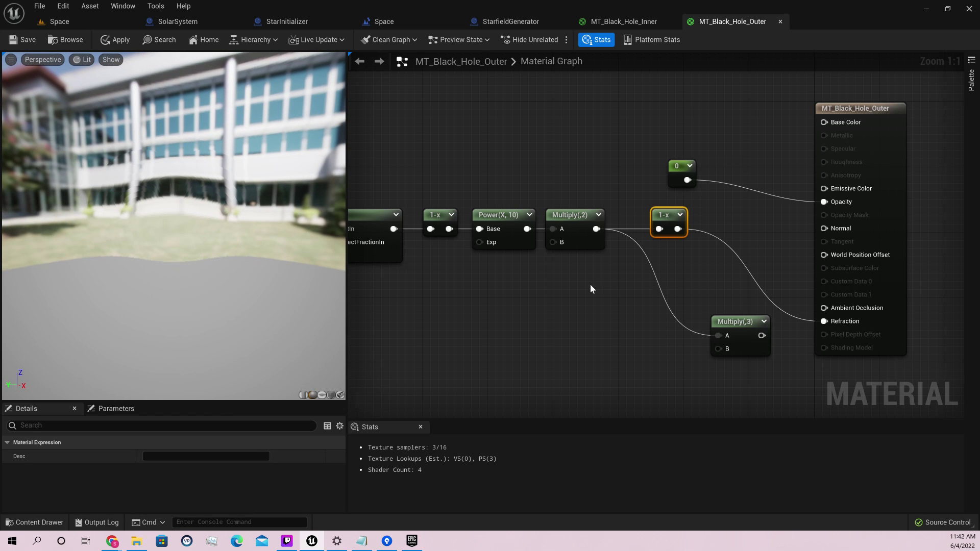
Change the Multiply node's Const B from 2 to 4 and check the new distortion.
right_click_drag(557, 289, 694, 286)
left_click(710, 215)
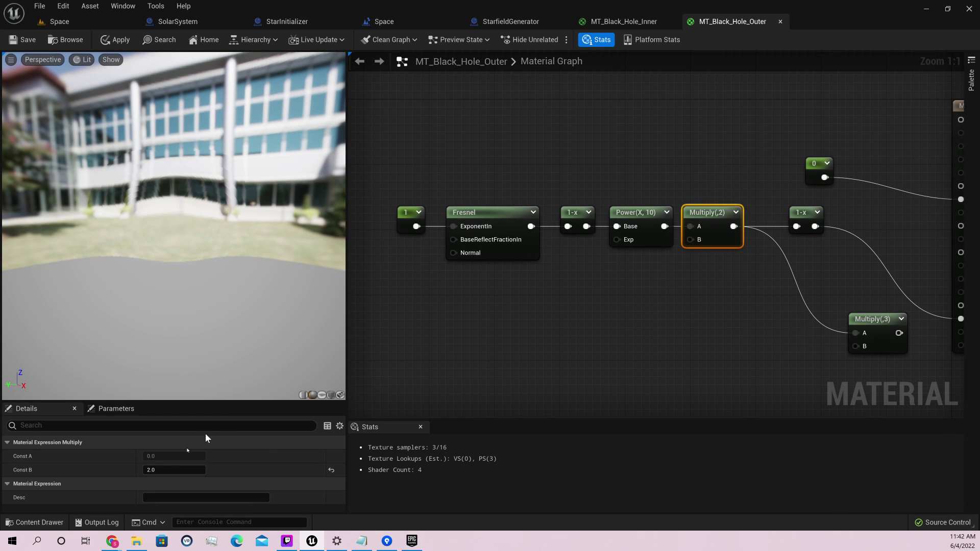
left_click(171, 468)
type("4")
key("Return")
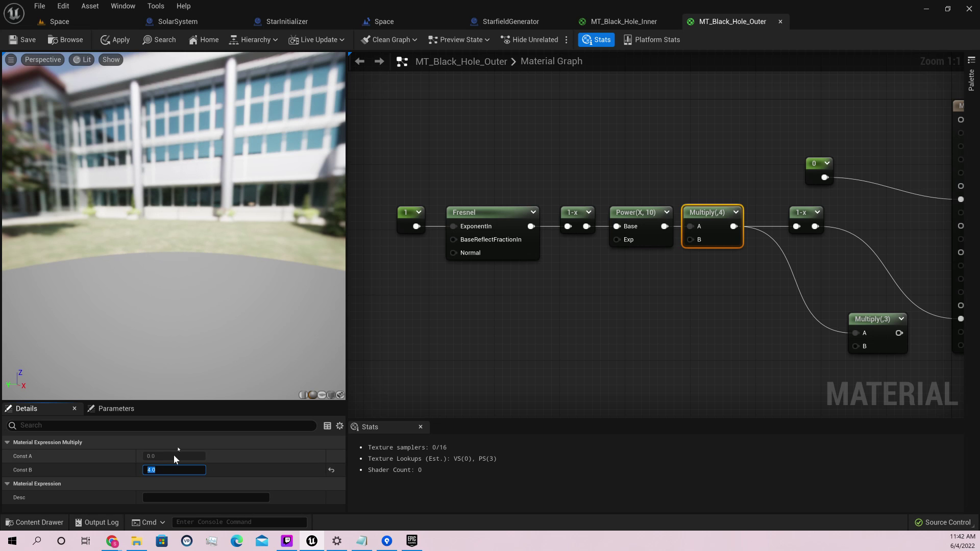
left_click_drag(213, 361, 216, 326)
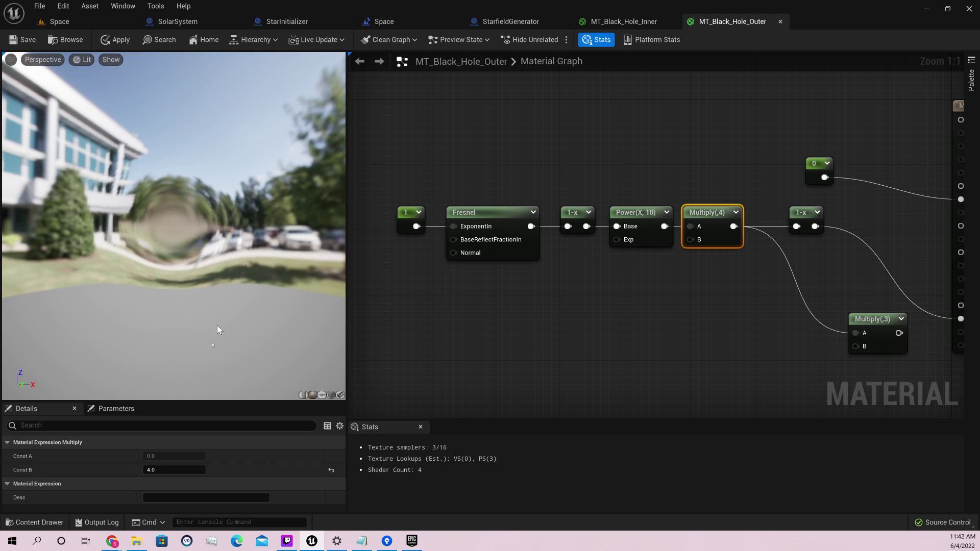
Select the MT_Black_Hole_Outer result node and enlarge its Details to show Two Sided and Advanced options.
key("Home")
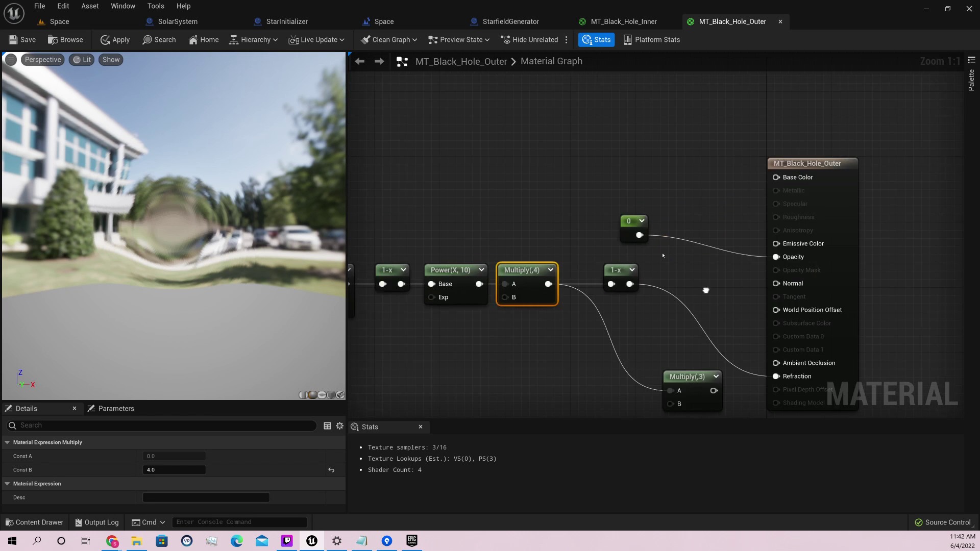
left_click(771, 164)
scroll(256, 487, "down", 2)
scroll(256, 487, "down", 3)
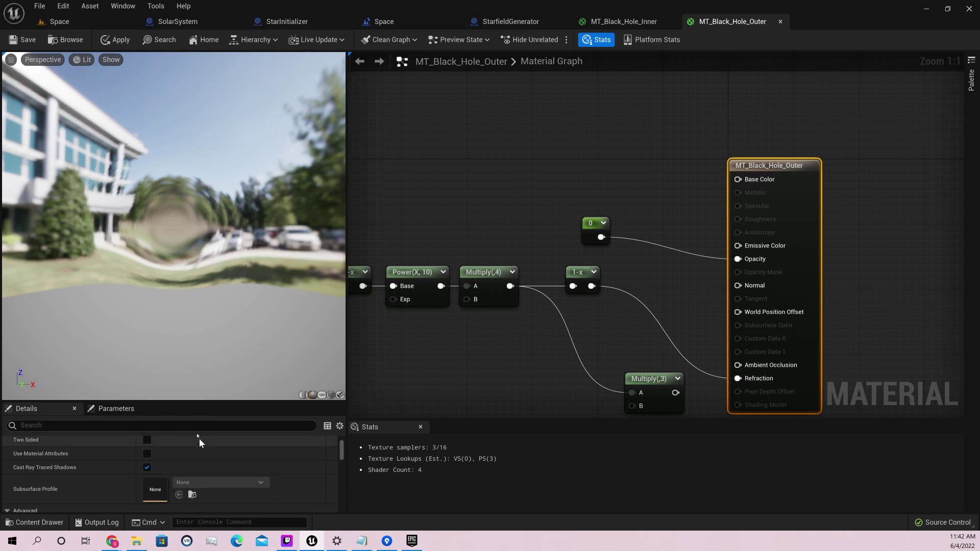
left_click_drag(203, 402, 216, 225)
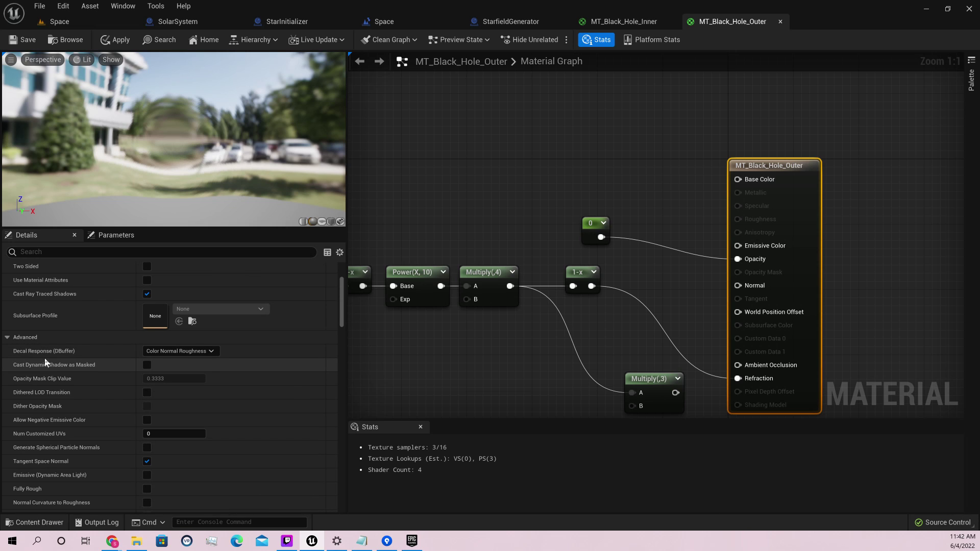
left_click_drag(174, 138, 51, 138)
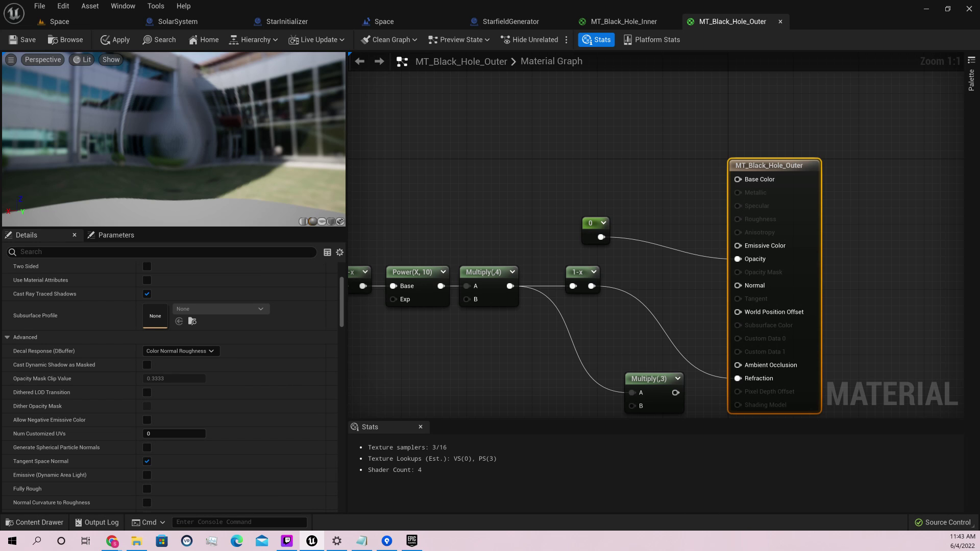
left_click_drag(214, 181, 326, 164)
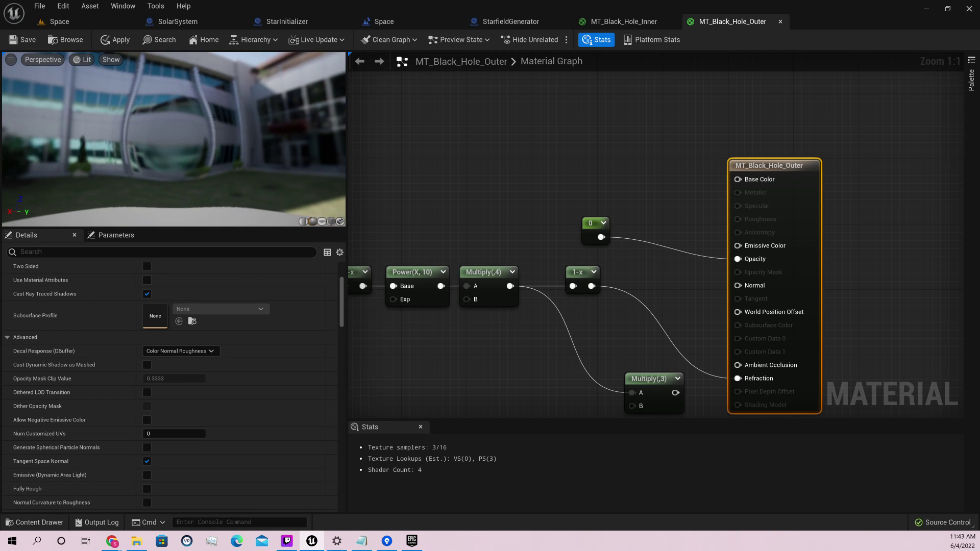
Select the Multiply(,4) node and try Const B values of 6 and then 10.
left_click(649, 379)
right_click_drag(655, 313, 590, 239)
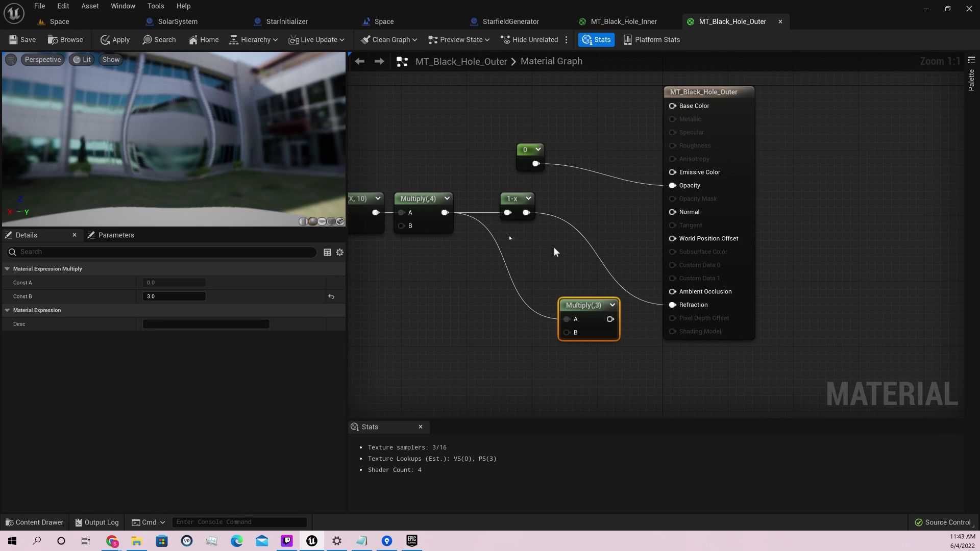
left_click(429, 213)
left_click(174, 295)
type("6")
key("Return")
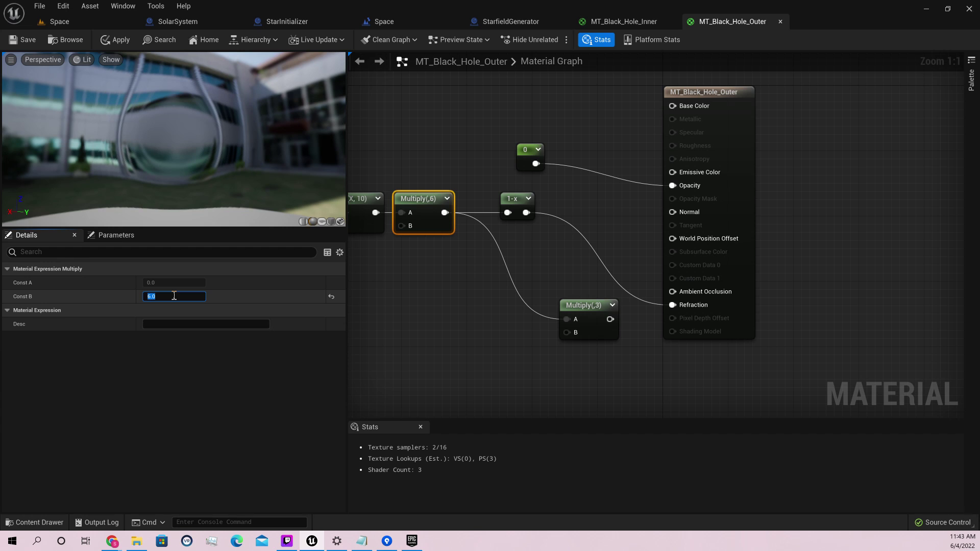
left_click_drag(174, 138, 148, 153)
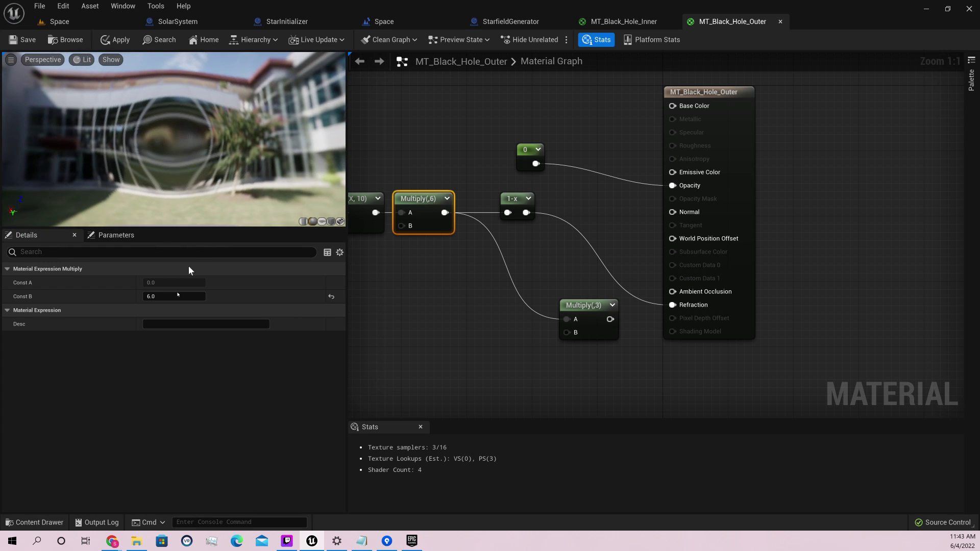
left_click(172, 297)
type("10")
key("Return")
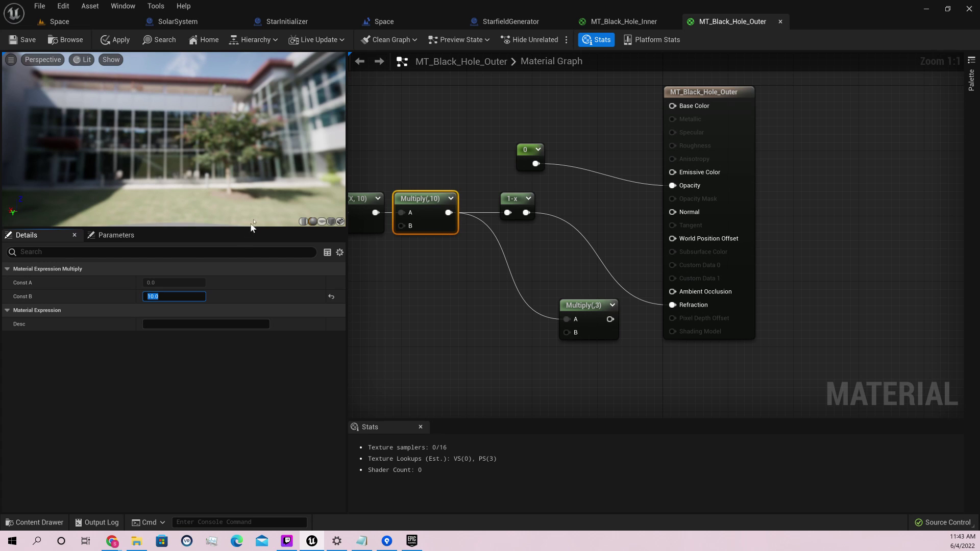
left_click_drag(174, 138, 81, 144)
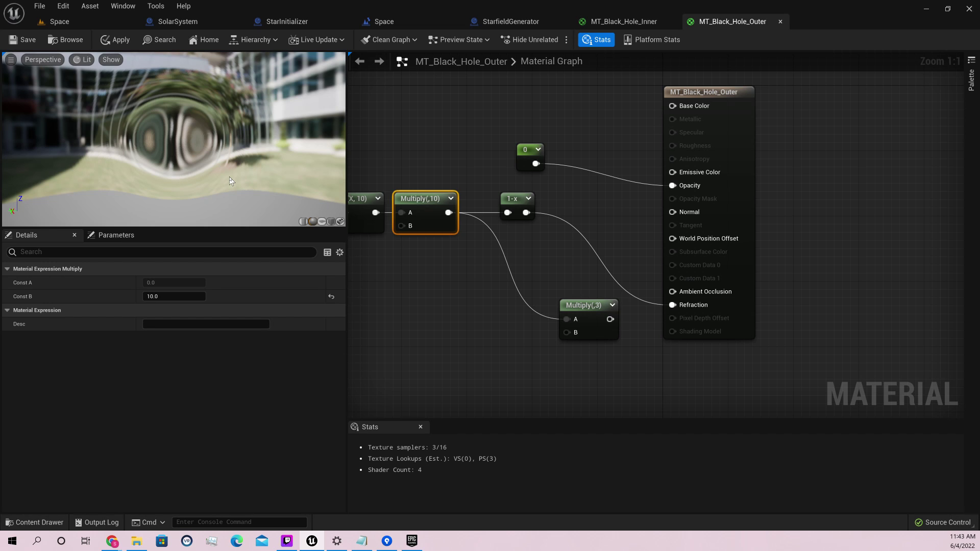
left_click_drag(173, 142, 234, 148)
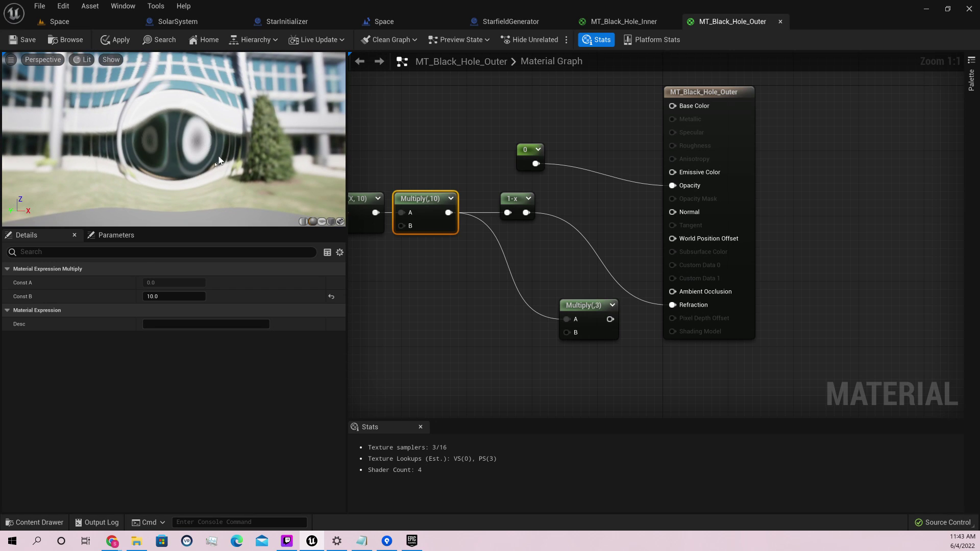
Test Const B at 20, back to 10, and then 100.
left_click(149, 296)
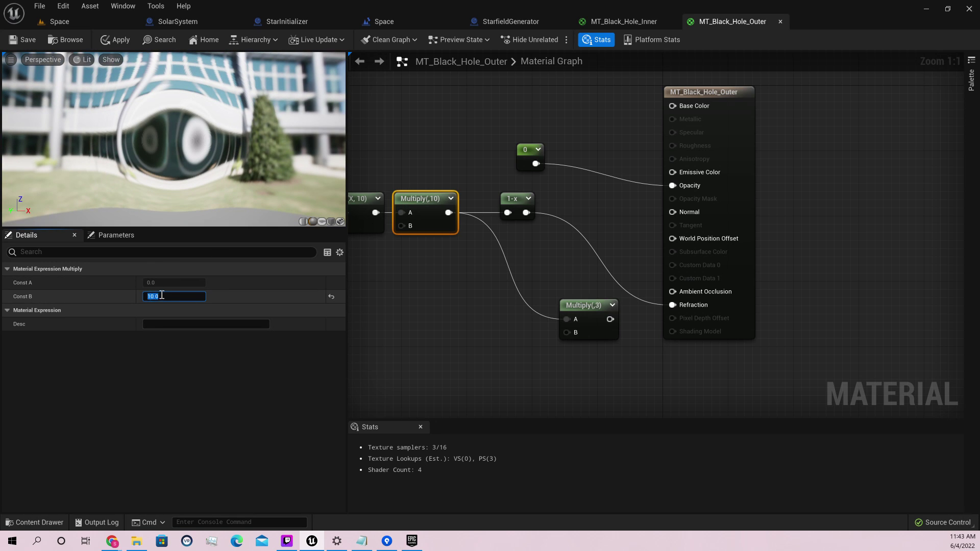
left_click(148, 296)
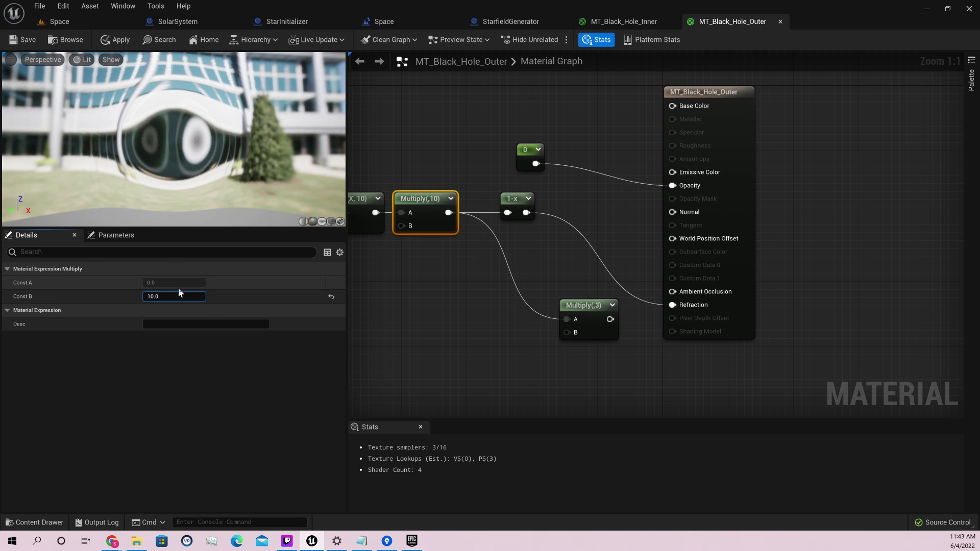
type("2")
key("Return")
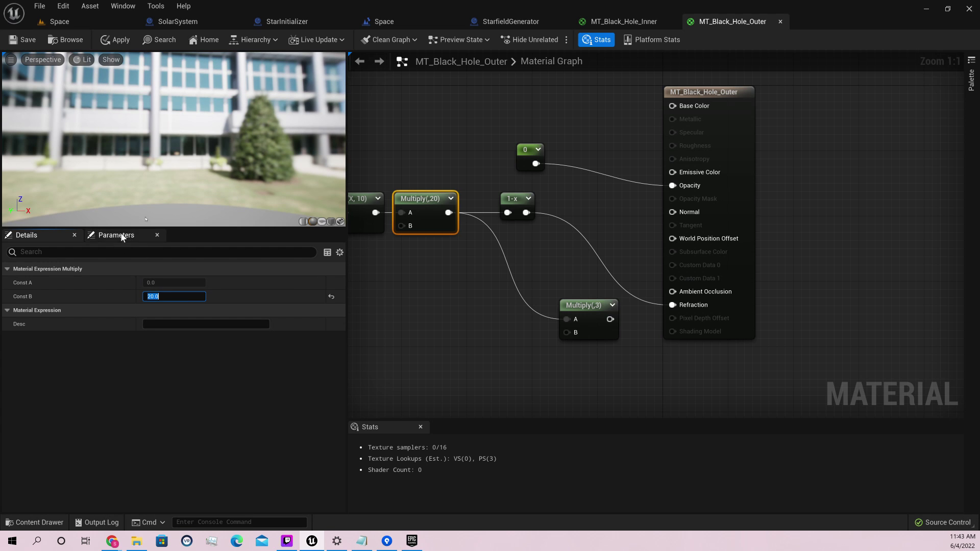
left_click_drag(206, 170, 214, 130)
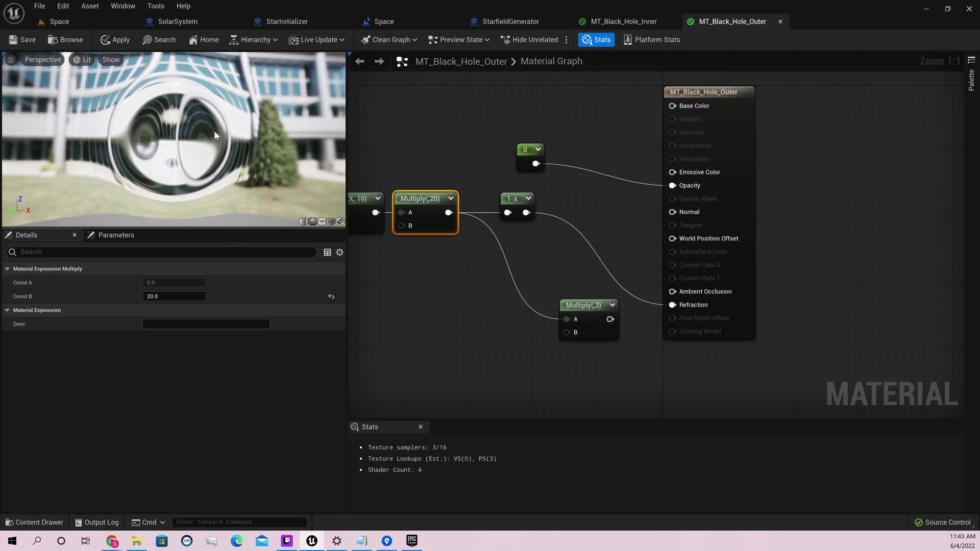
left_click(168, 295)
type("10")
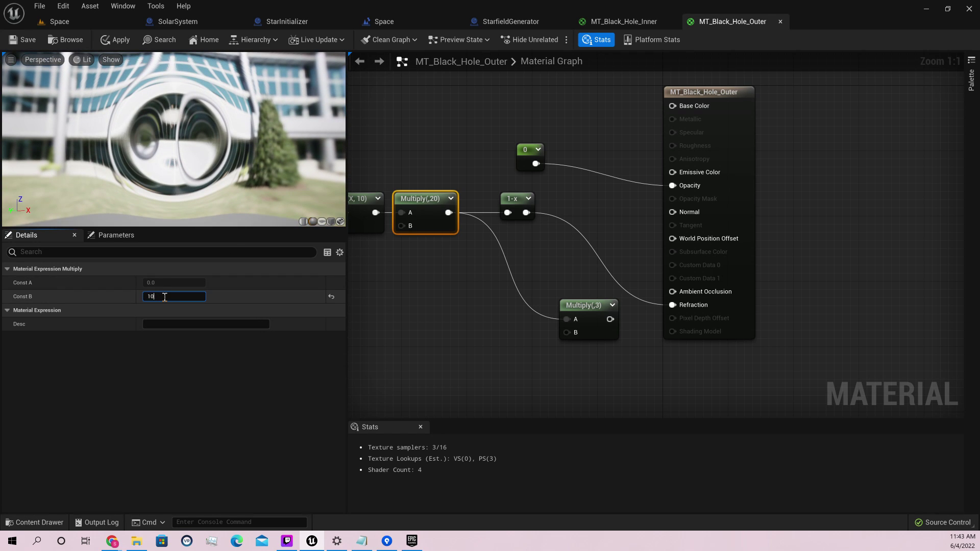
key("Return")
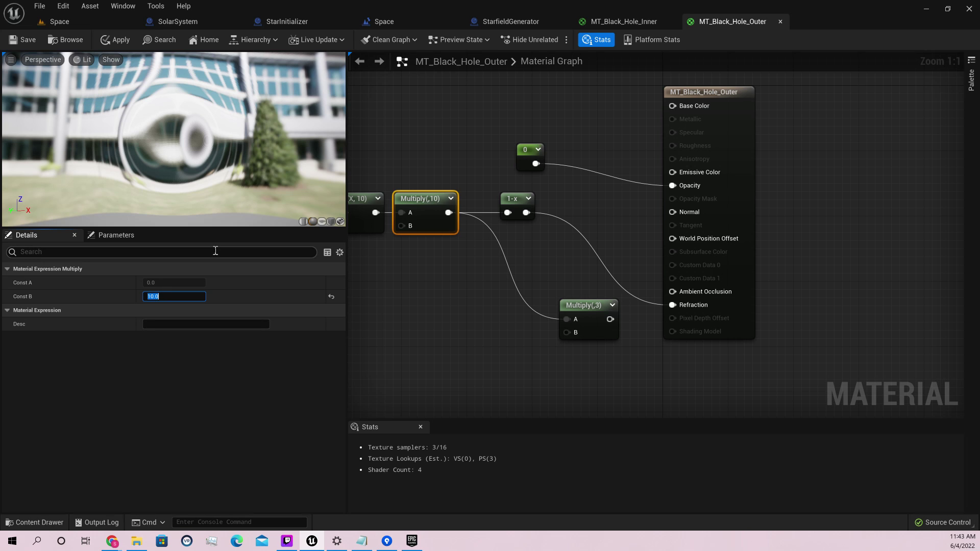
left_click_drag(216, 207, 216, 207)
left_click(153, 297)
left_click(151, 297)
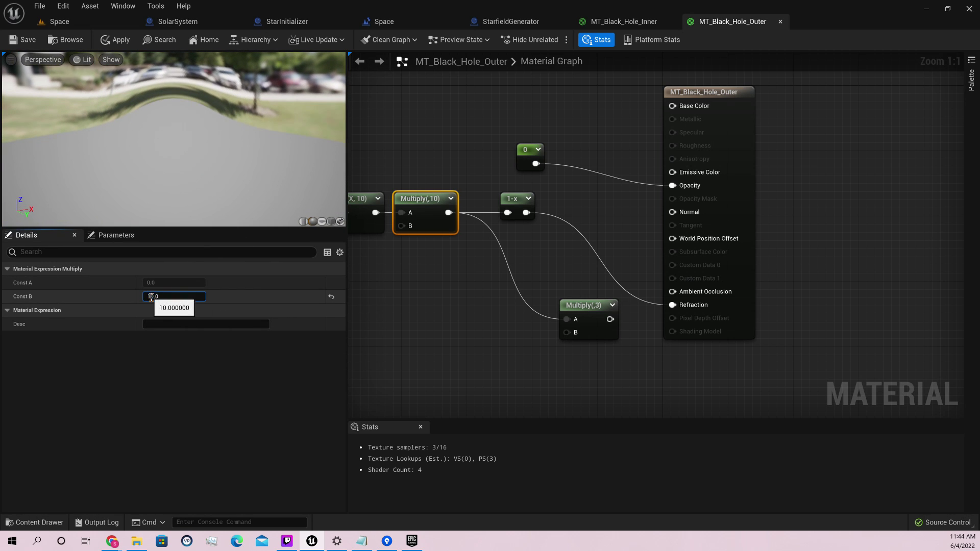
type("0")
key("Return")
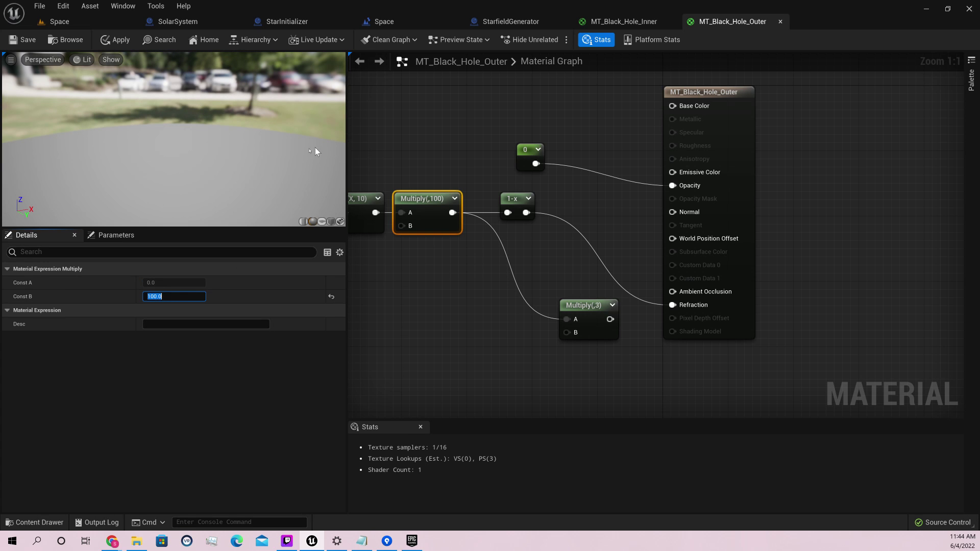
left_click_drag(280, 181, 280, 182)
Set Const B to 50 then 40, save the material, and minimize the editor.
left_click(156, 296)
type("50")
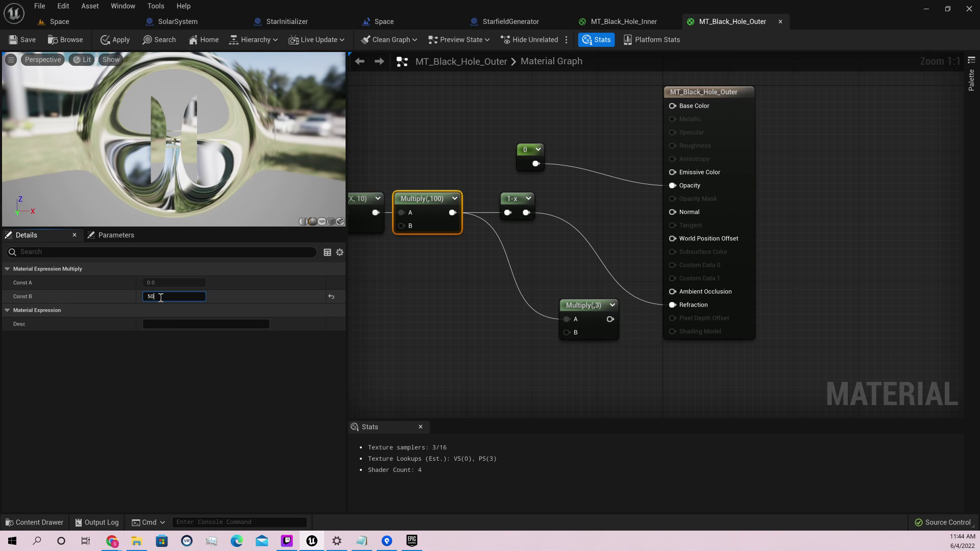
key("Return")
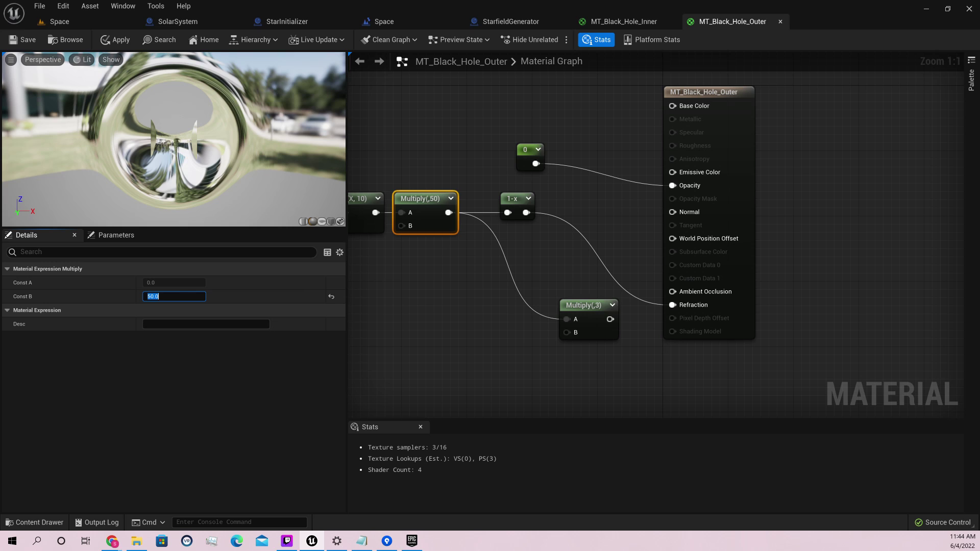
type("40")
key("Return")
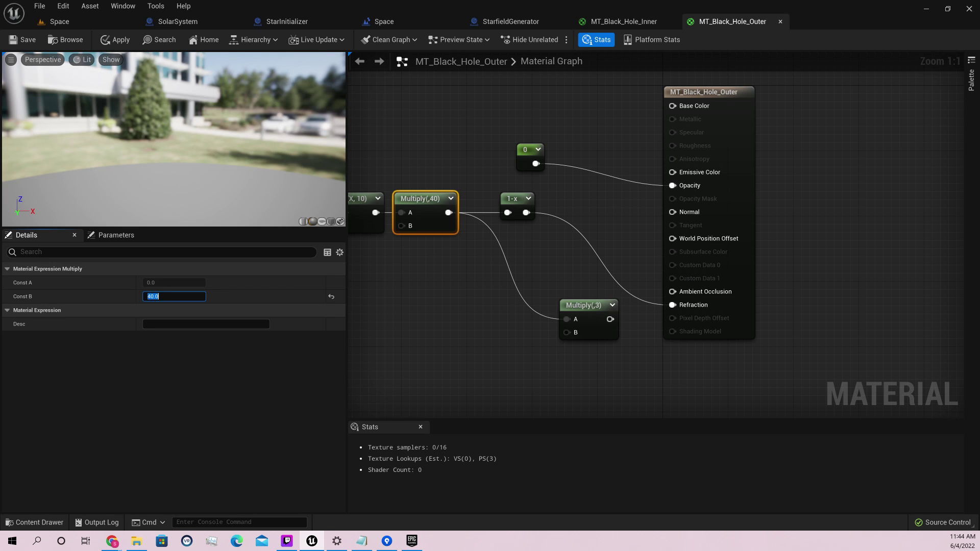
mouse_move(241, 128)
left_mouse_down()
mouse_move(20, 134)
mouse_move(240, 126)
left_mouse_up()
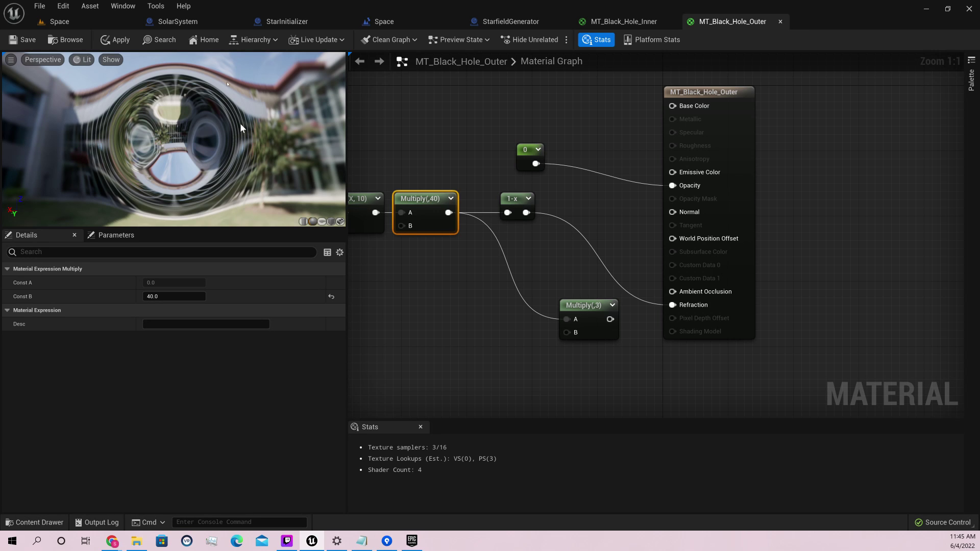
mouse_move(240, 123)
left_mouse_down()
mouse_move(148, 142)
mouse_move(136, 179)
mouse_move(155, 159)
mouse_move(216, 150)
mouse_move(224, 129)
left_mouse_up()
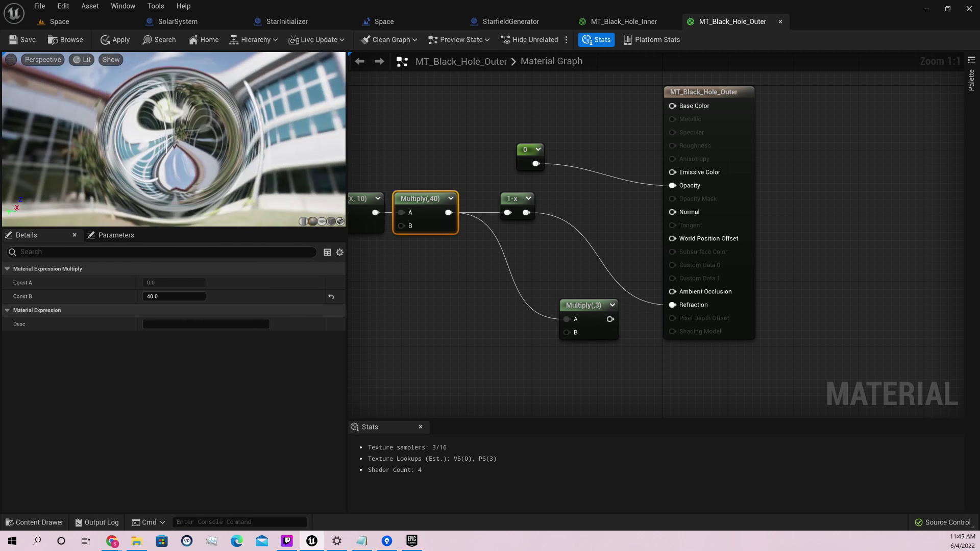
left_click_drag(220, 112, 220, 112)
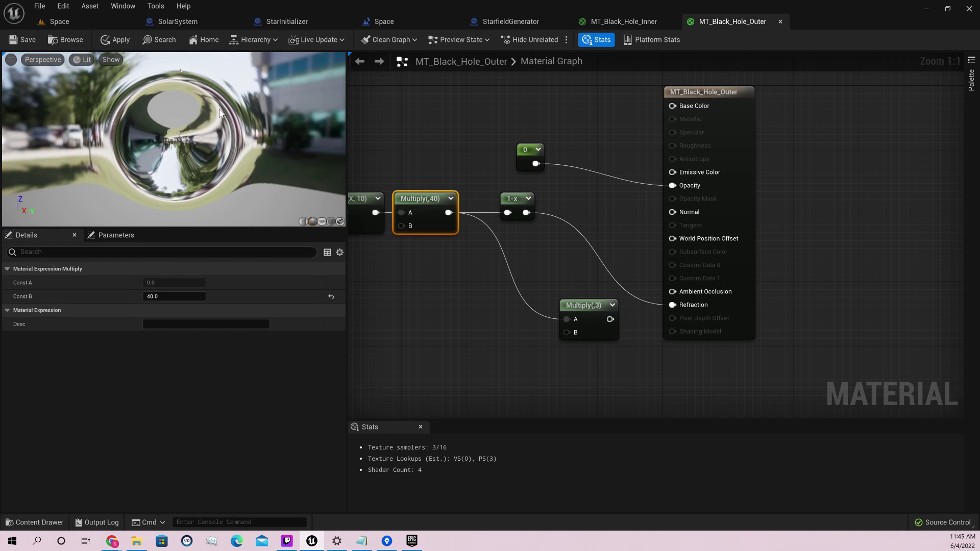
left_click(23, 40)
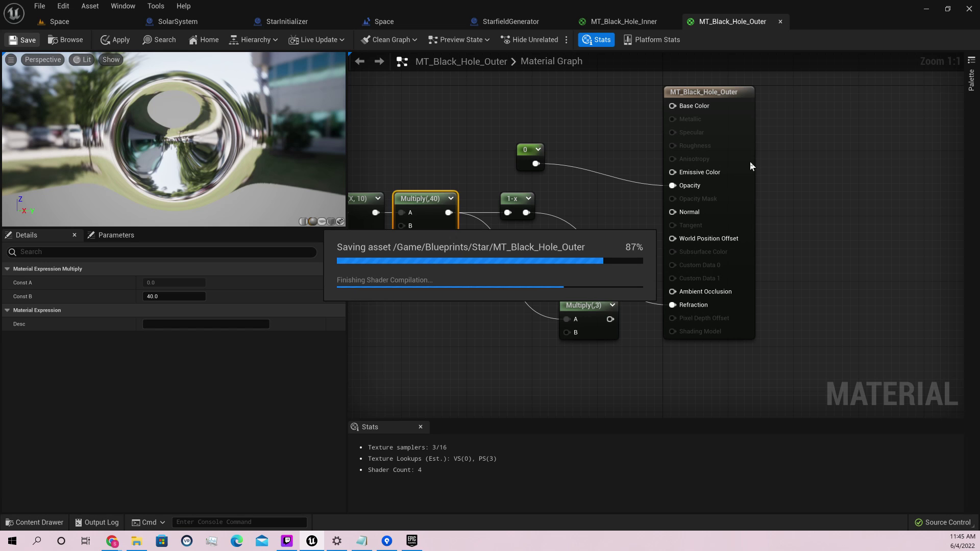
left_click(926, 10)
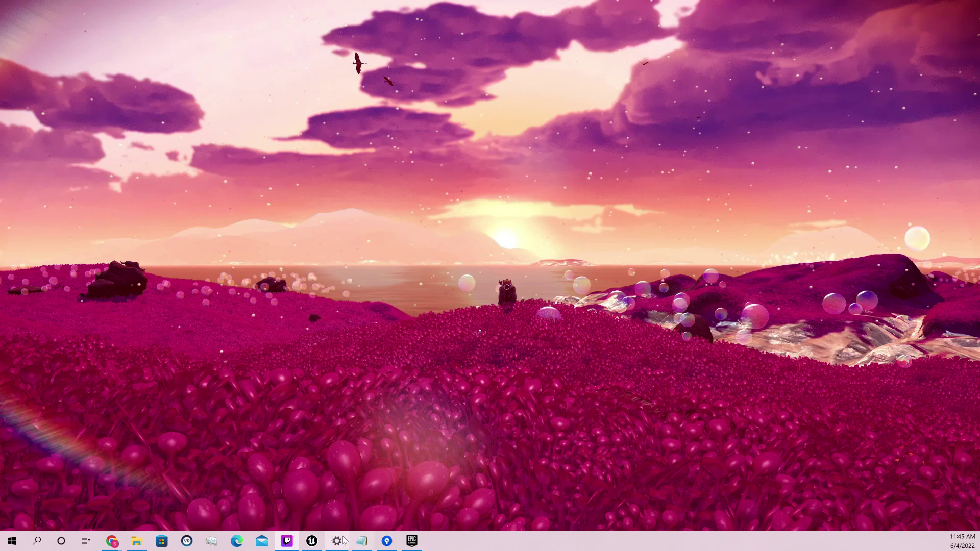
Restore the editor, switch to the Space level, and start Play In Editor.
left_click(312, 542)
left_click(178, 21)
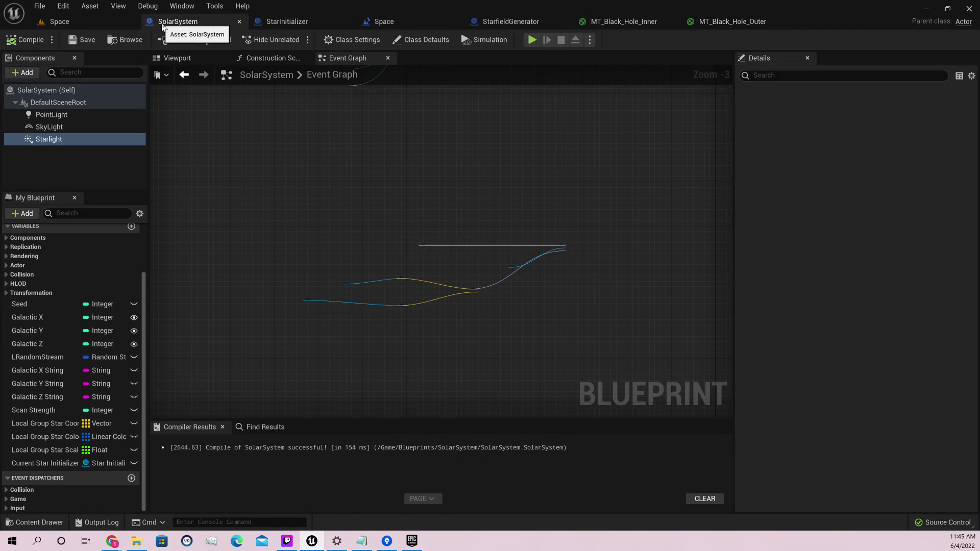
left_click(59, 21)
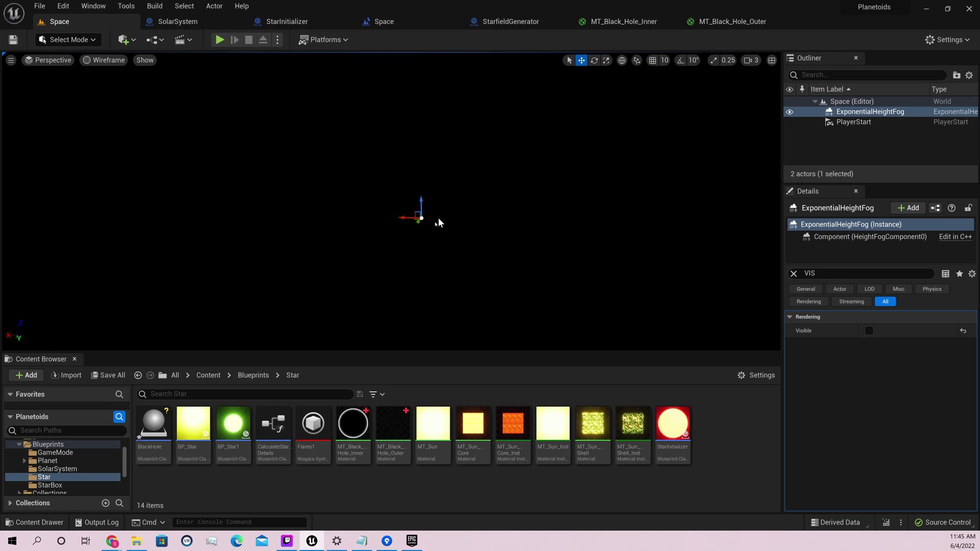
left_click(221, 41)
Steer the ship with A and D, then fly forward with W past the cyan star.
key("a")
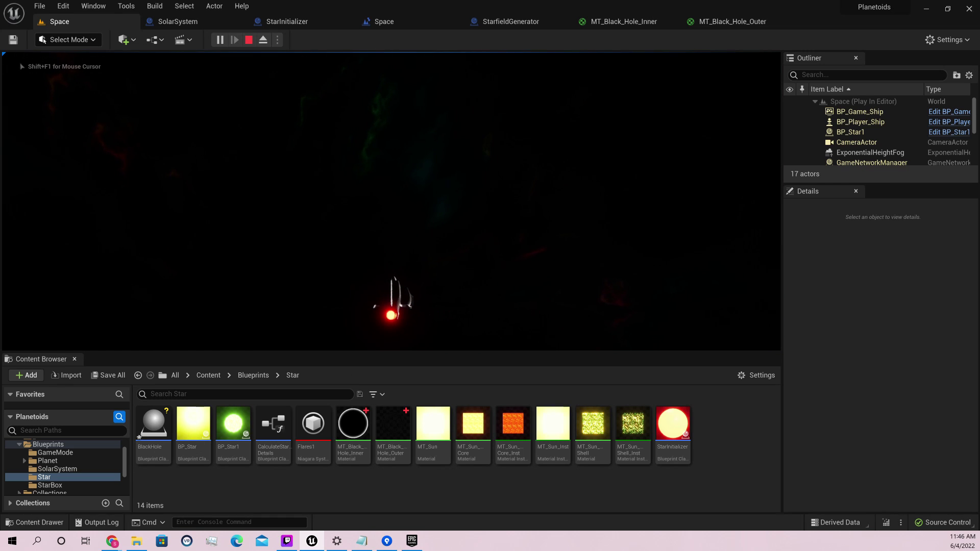
key("d")
key("d")
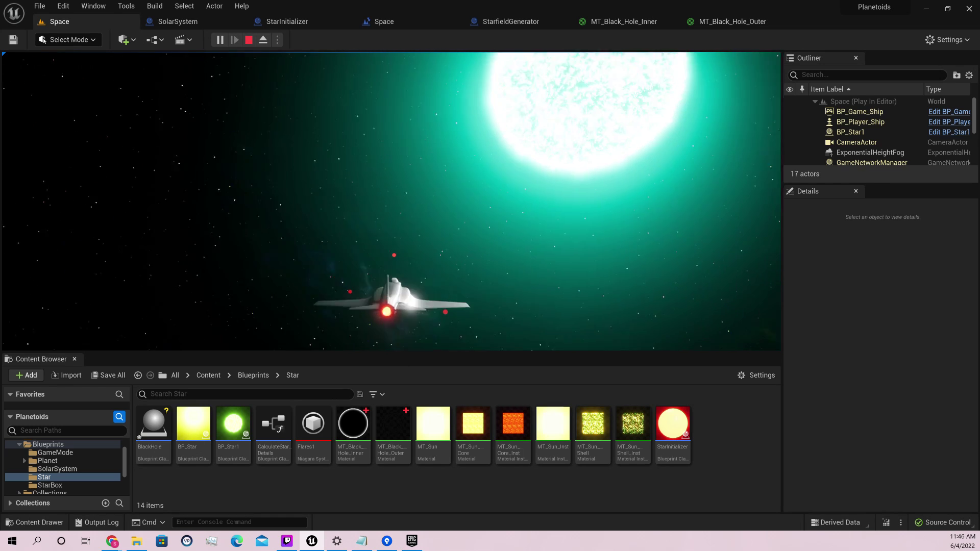
key("d")
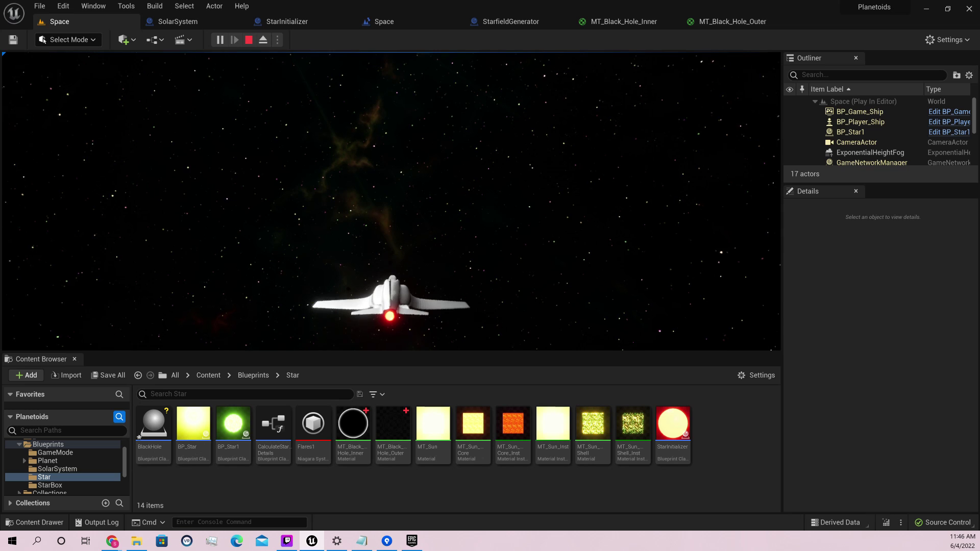
key("d")
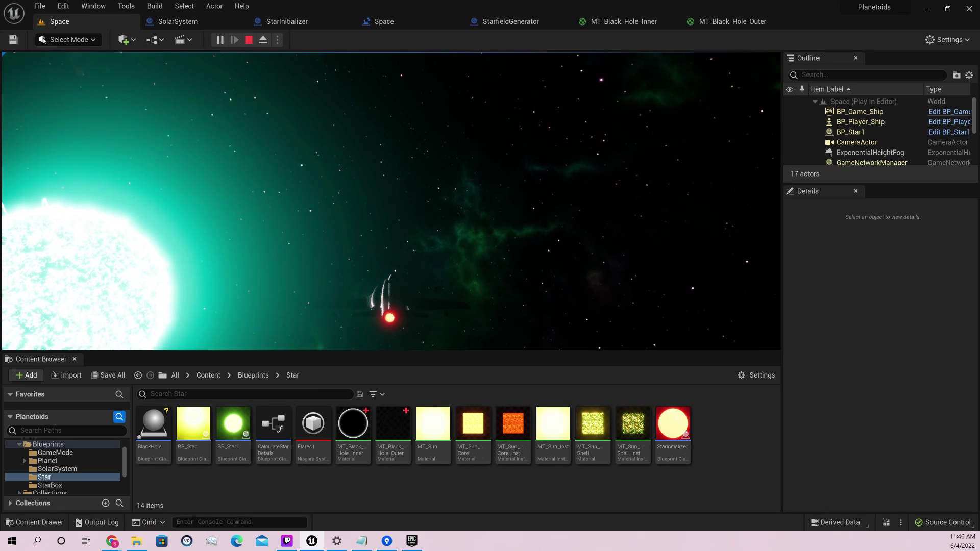
key("w")
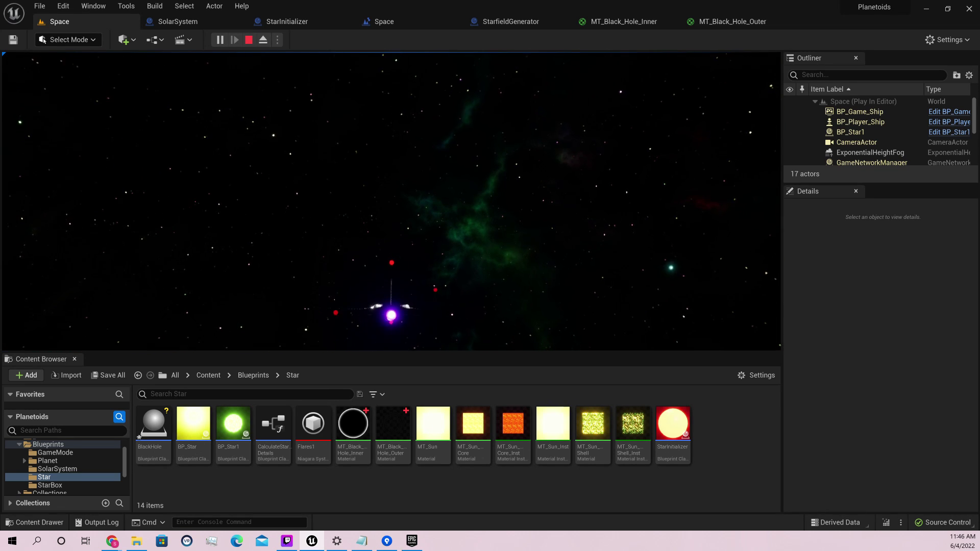
key("w")
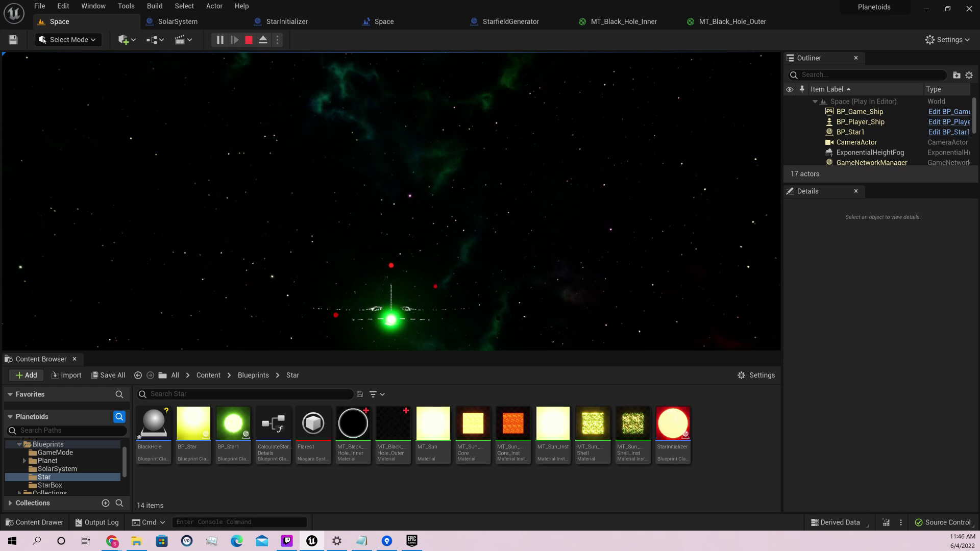
key("w")
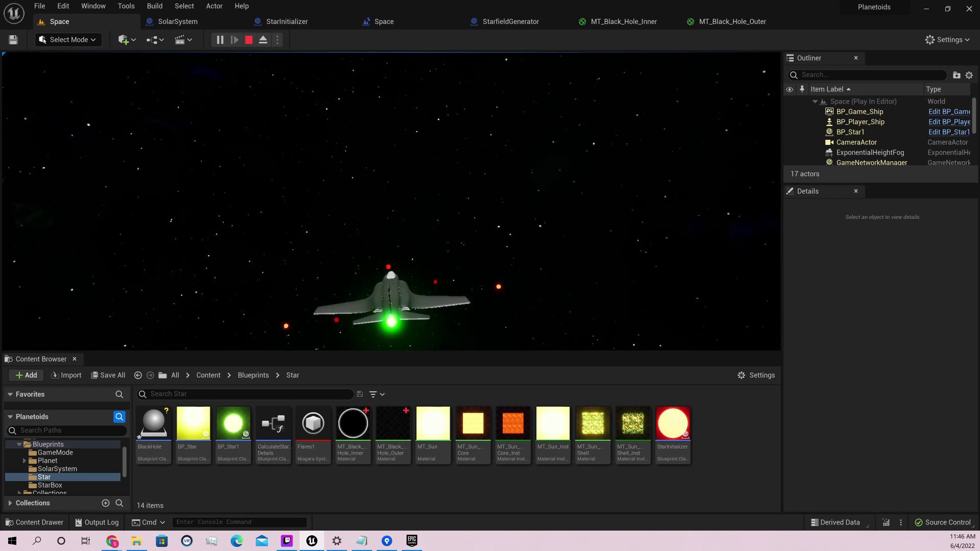
key("w")
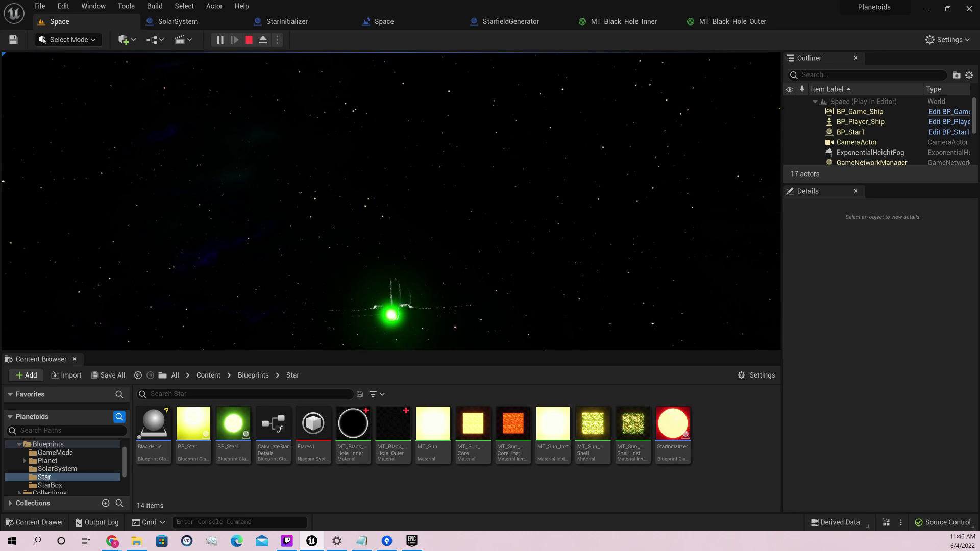
key("w")
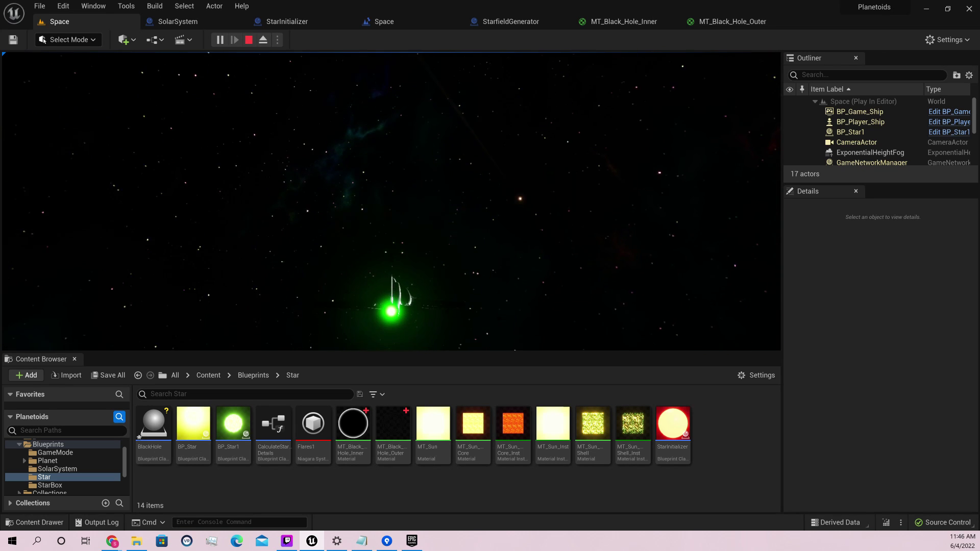
key("w")
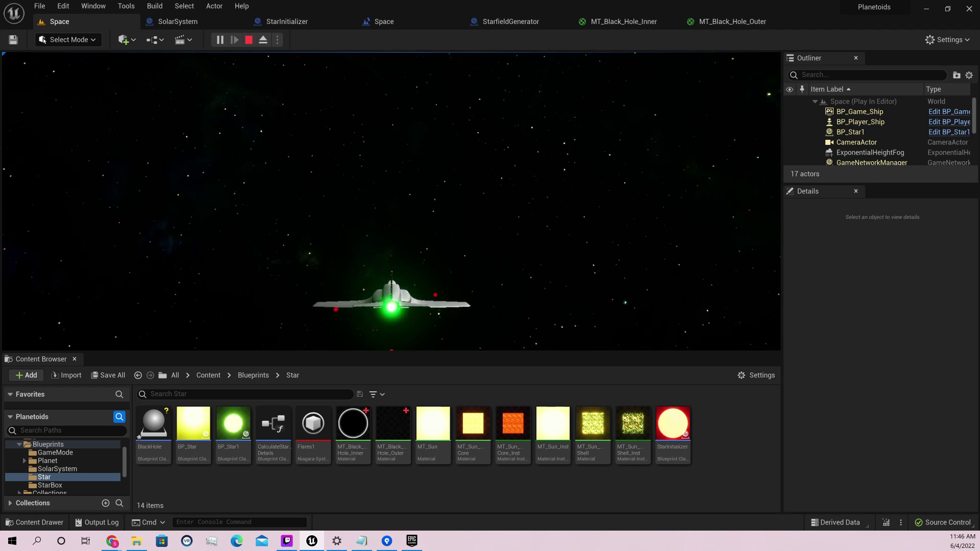
key("w")
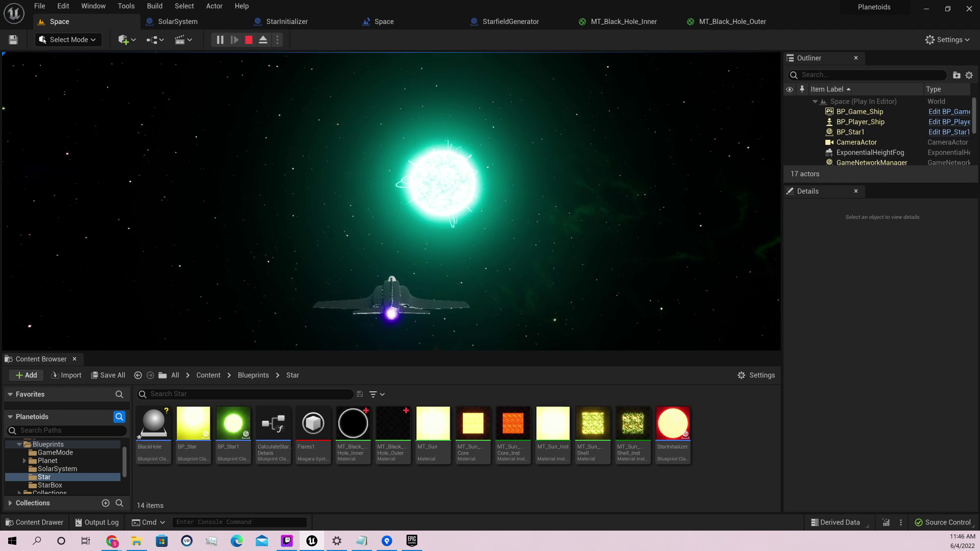
key("w")
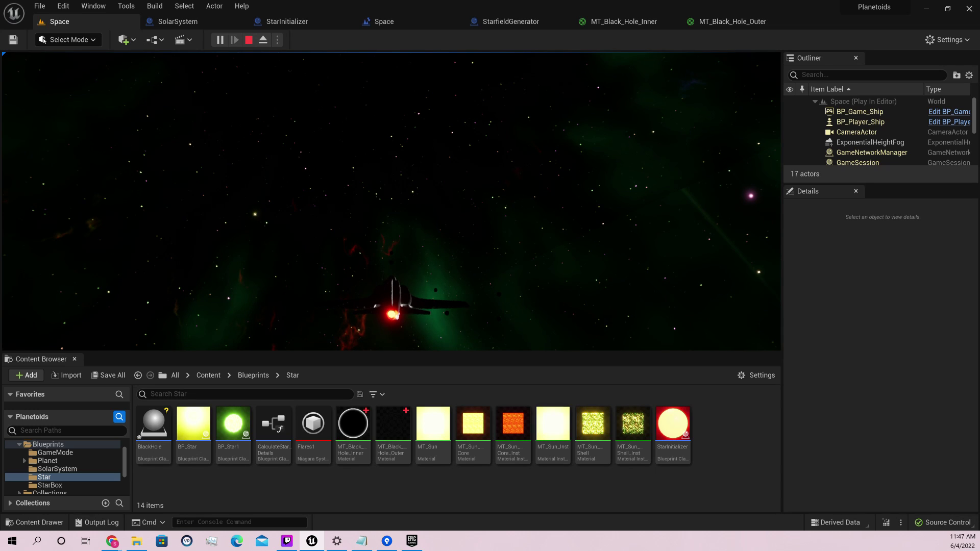
Warp the ship with Space, then end the play session with Escape.
key("space")
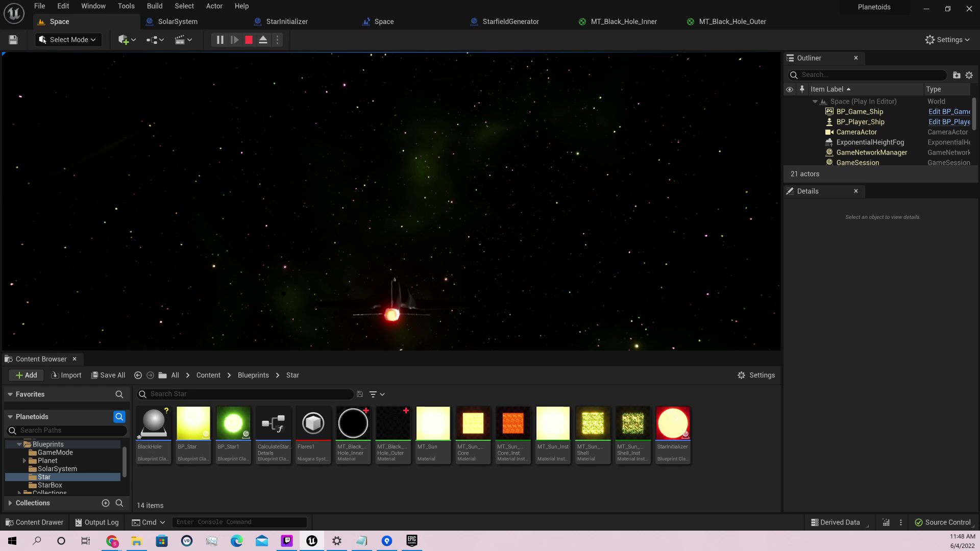
key("Escape")
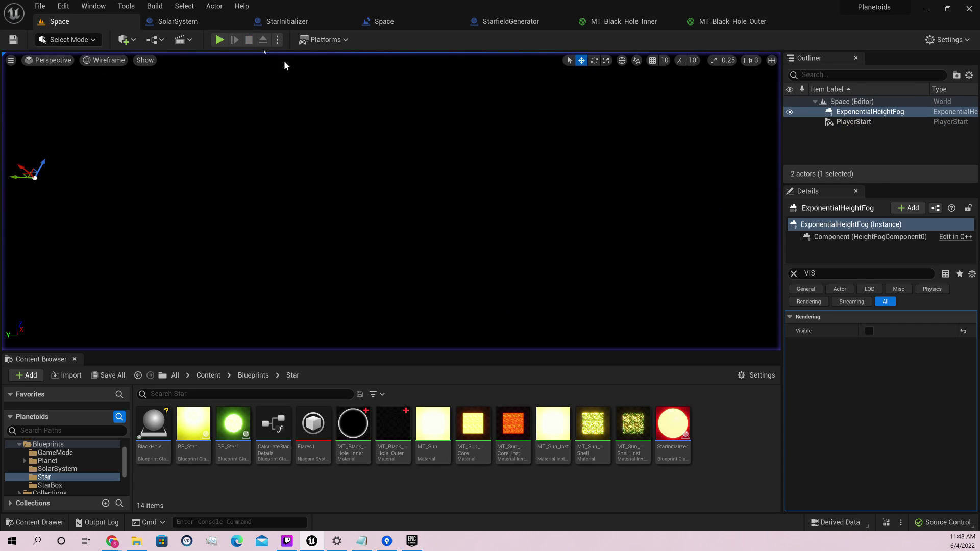
Start Play again and click the viewport so the game captures the mouse.
left_click(219, 40)
left_click(211, 133)
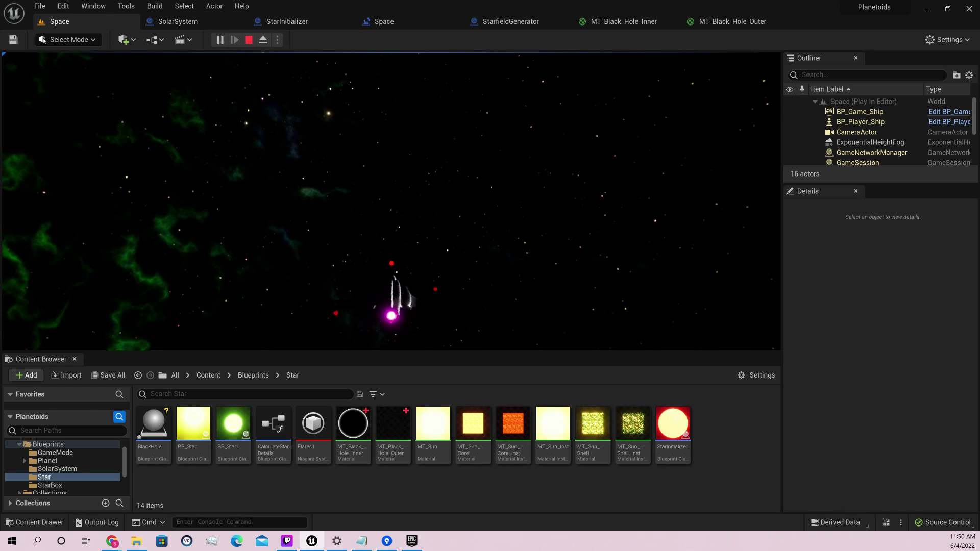
End the play session and open the BlackHole blueprint from the Content Browser.
key("Escape")
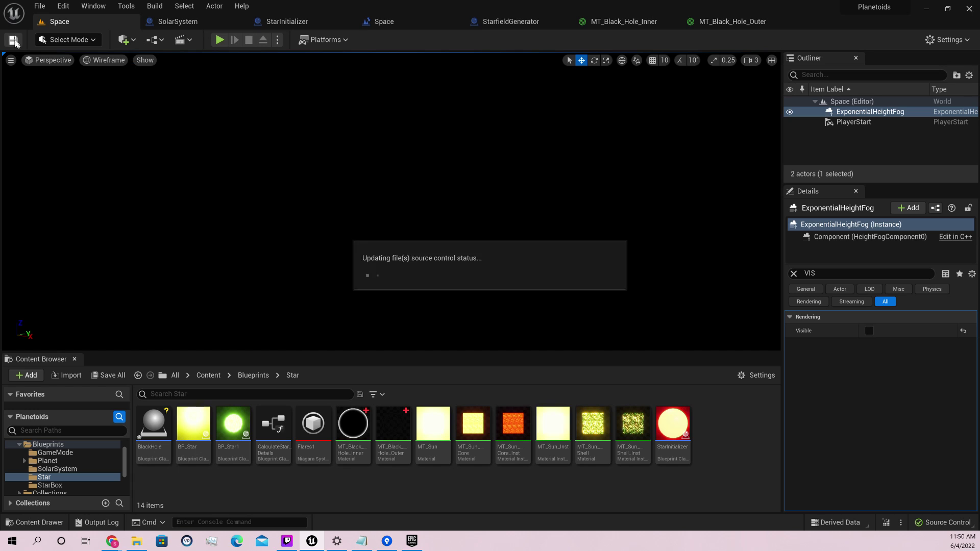
left_click(157, 427)
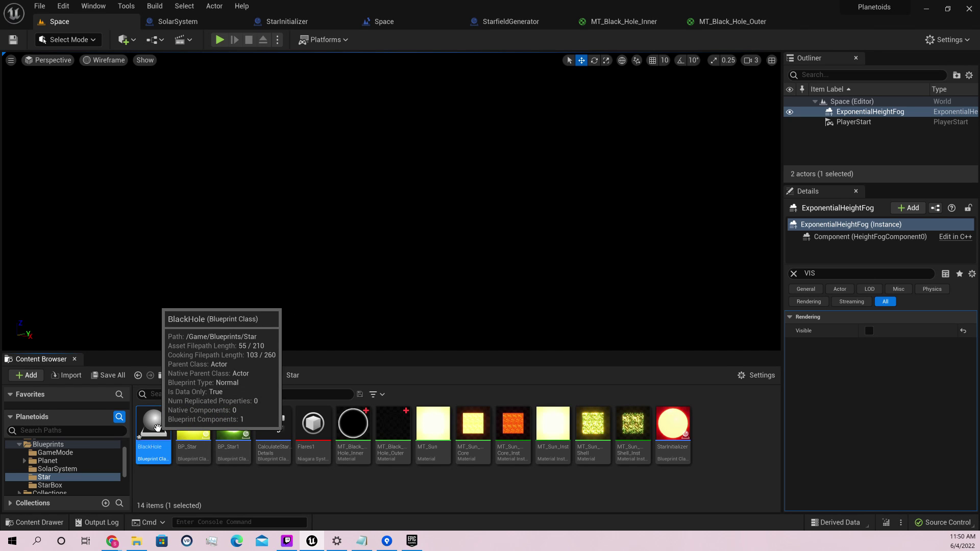
double_click(157, 428)
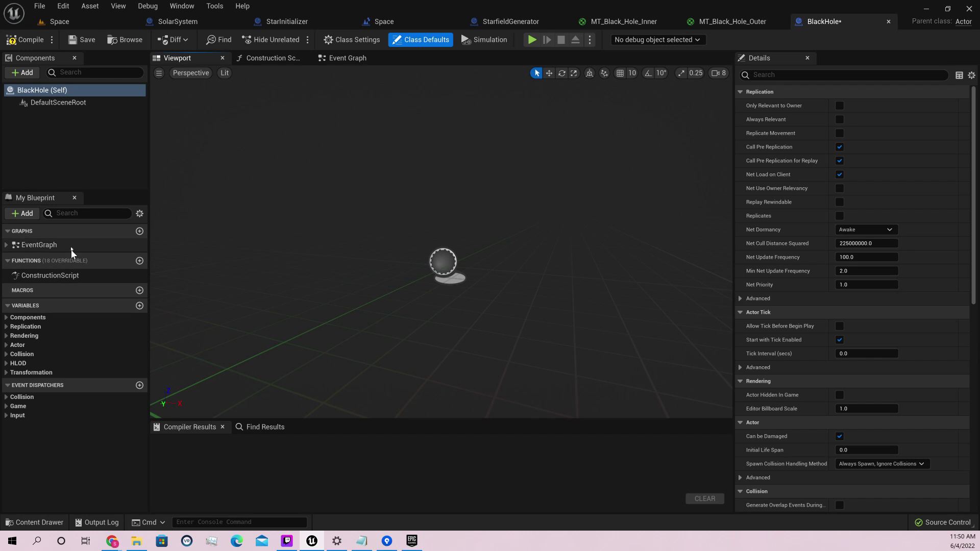
Add a Sphere component to BlackHole and apply MT_Black_Hole_Inner from the Star folder to it.
left_click(26, 73)
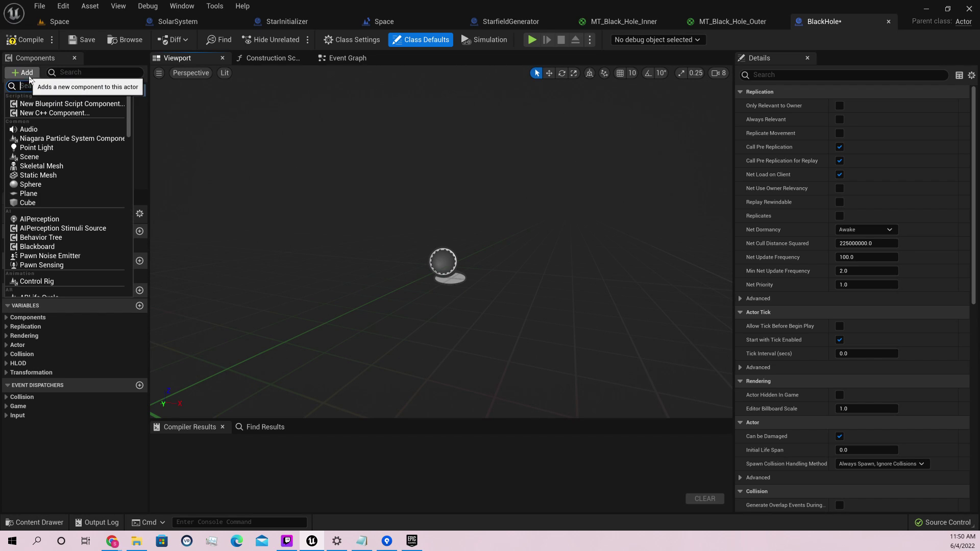
left_click(65, 186)
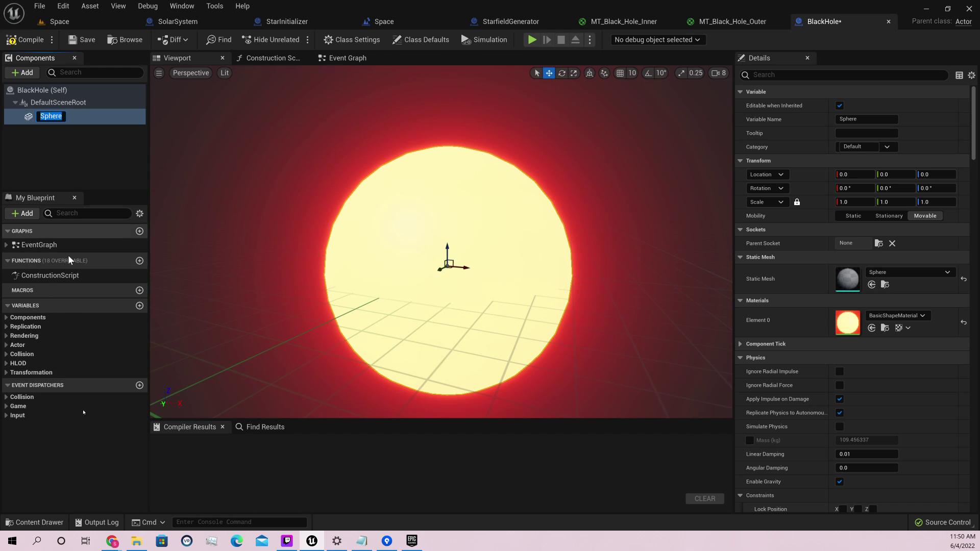
left_click(34, 522)
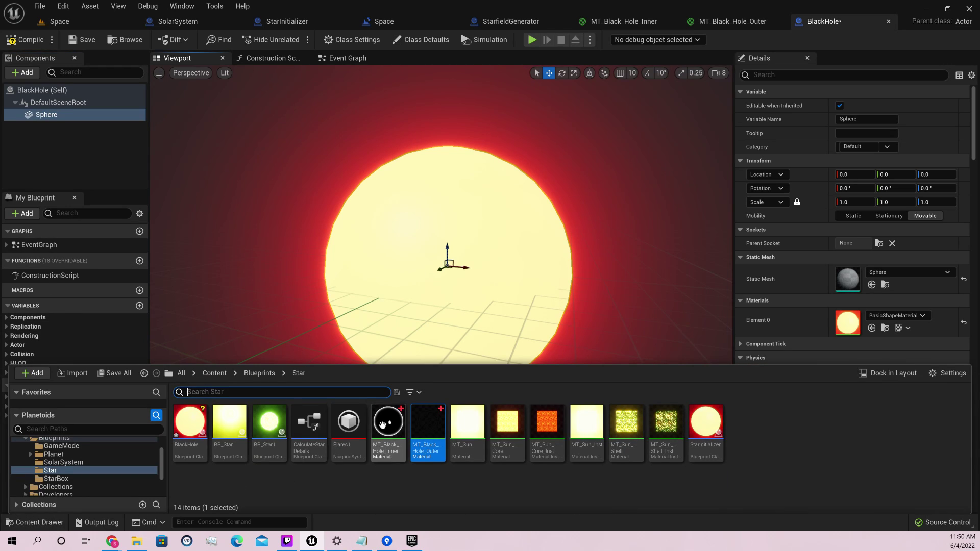
left_click_drag(387, 423, 848, 322)
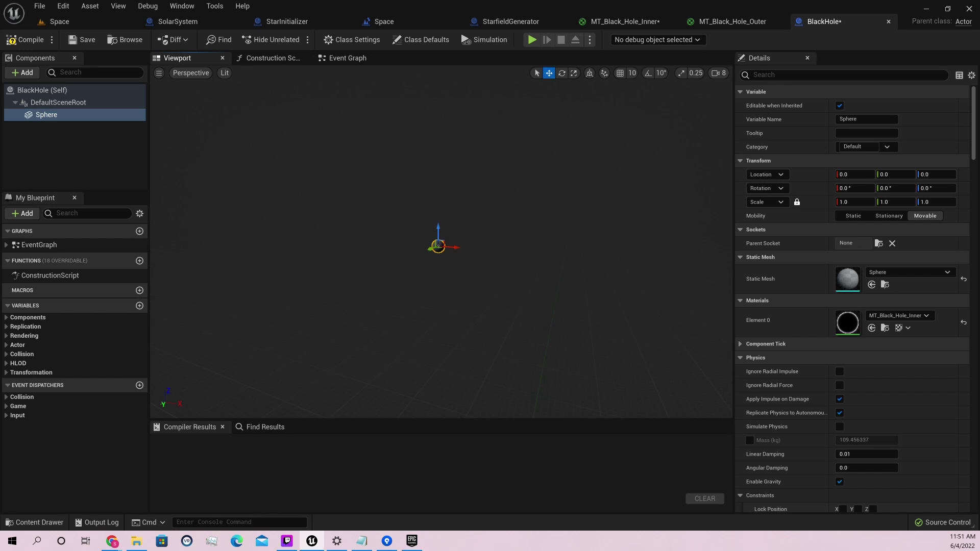
scroll(441, 243, "up", 5)
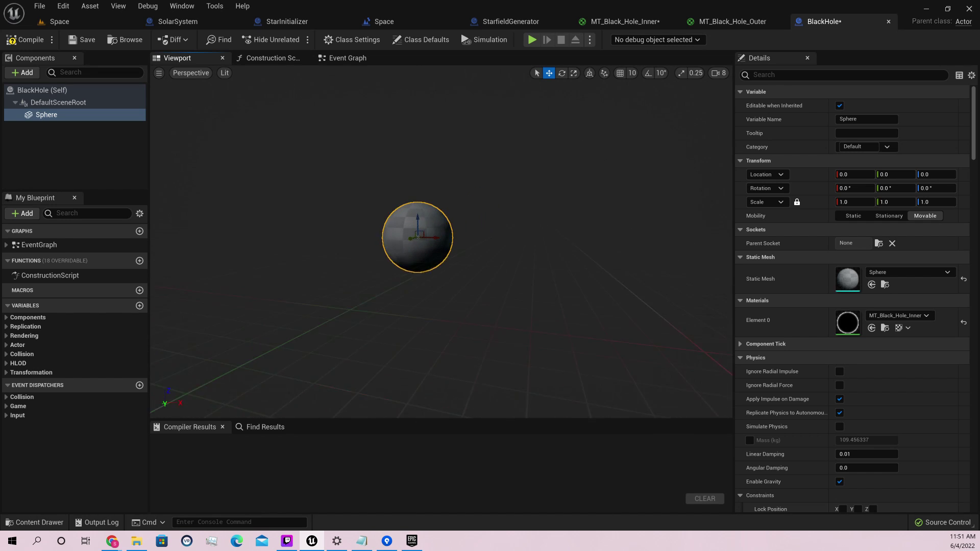
mouse_move(442, 242)
right_mouse_down()
mouse_move(610, 240)
mouse_move(424, 238)
right_mouse_up()
scroll(435, 232, "up", 3)
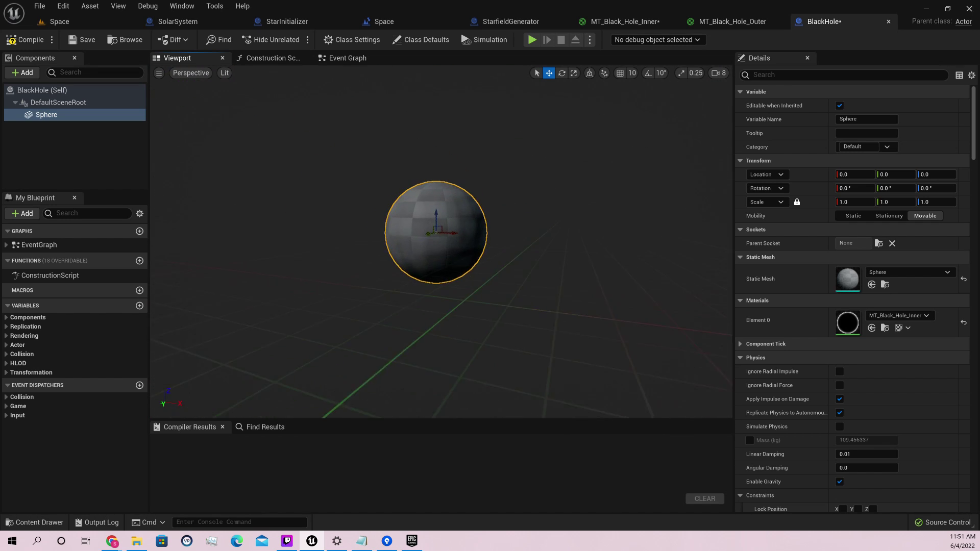
right_click_drag(293, 149, 306, 148)
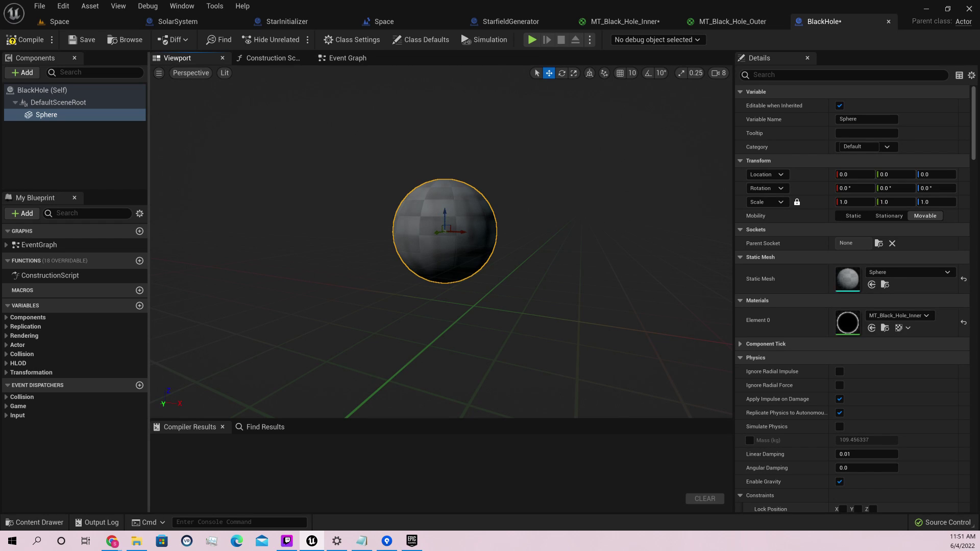
scroll(446, 216, "up", 5)
mouse_move(447, 217)
left_mouse_down()
mouse_move(458, 180)
mouse_move(460, 211)
left_mouse_up()
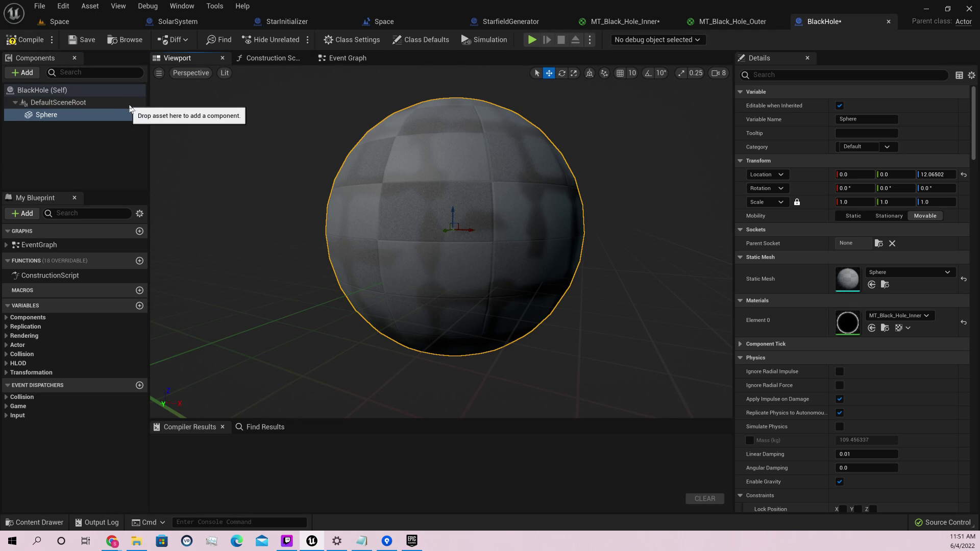
key("ctrl+z")
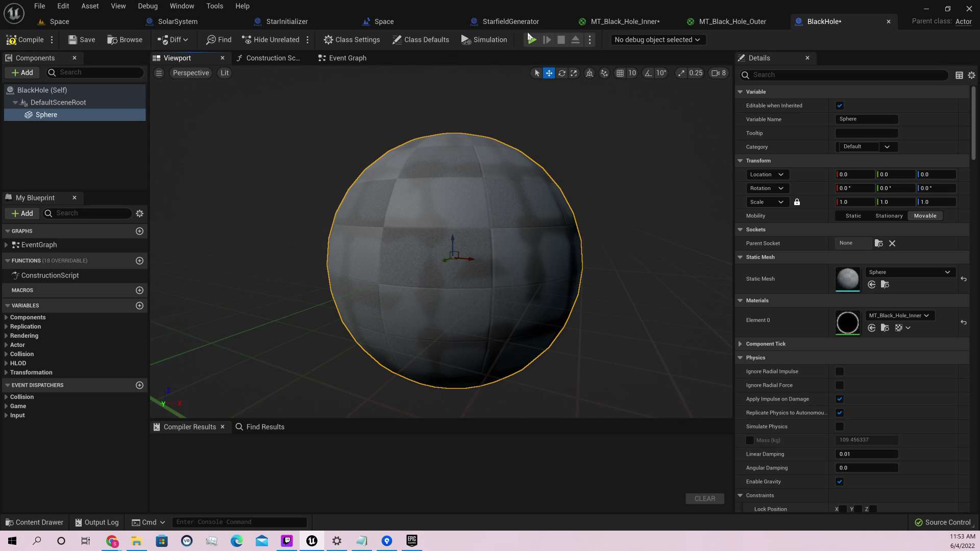
Run and close a standalone preview, then save and compile the BlackHole blueprint.
key("alt+p")
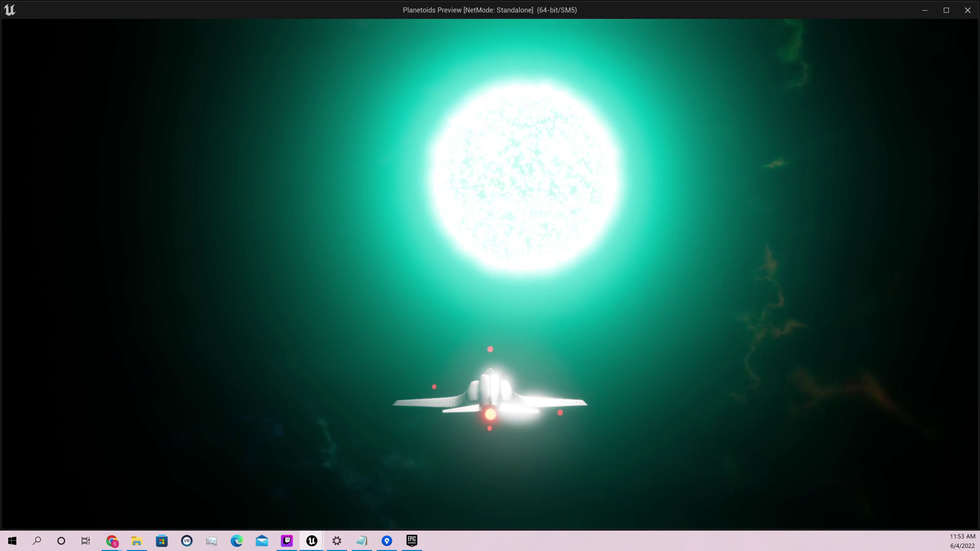
key("Escape")
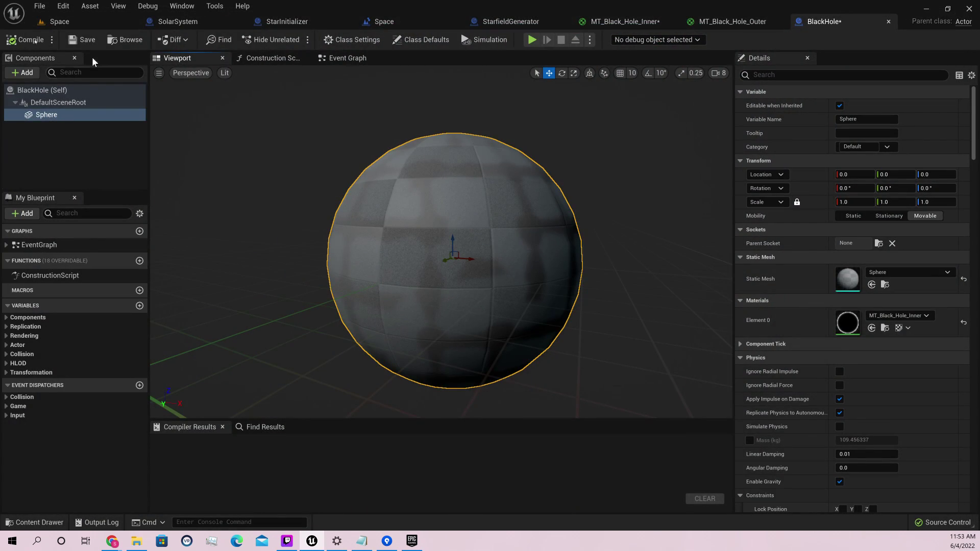
left_click(82, 40)
left_click(31, 39)
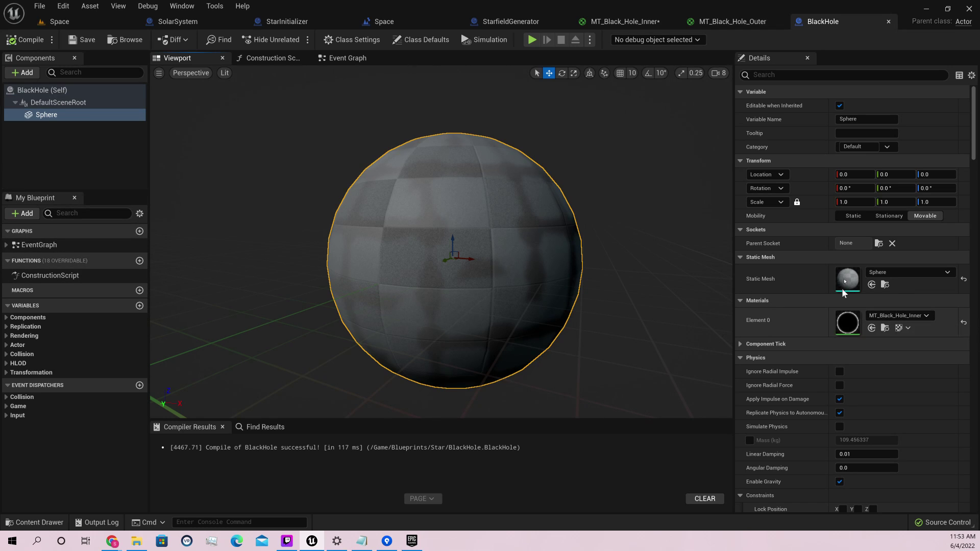
Duplicate the Sphere, rename the copy 'OuterShell', and begin renaming the original Sphere.
left_click(47, 115)
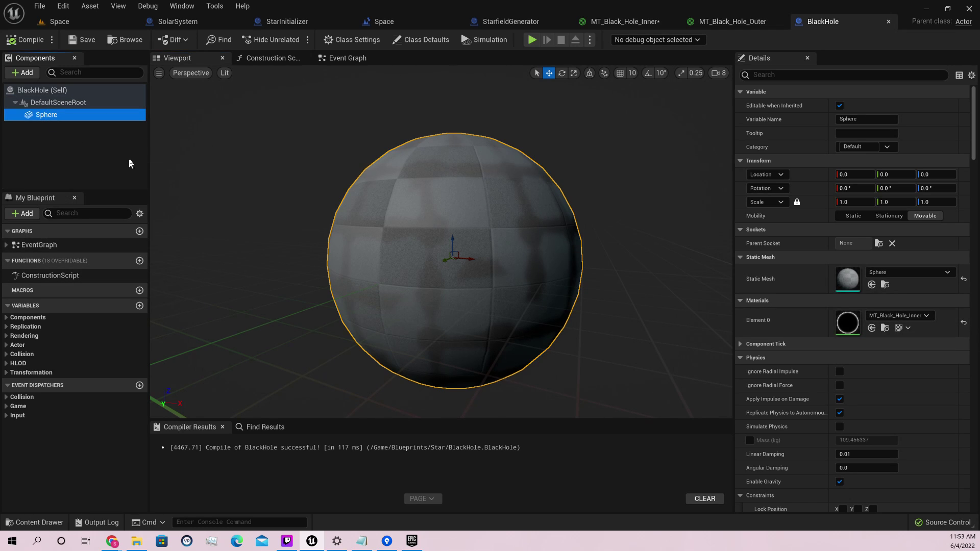
key("ctrl+d")
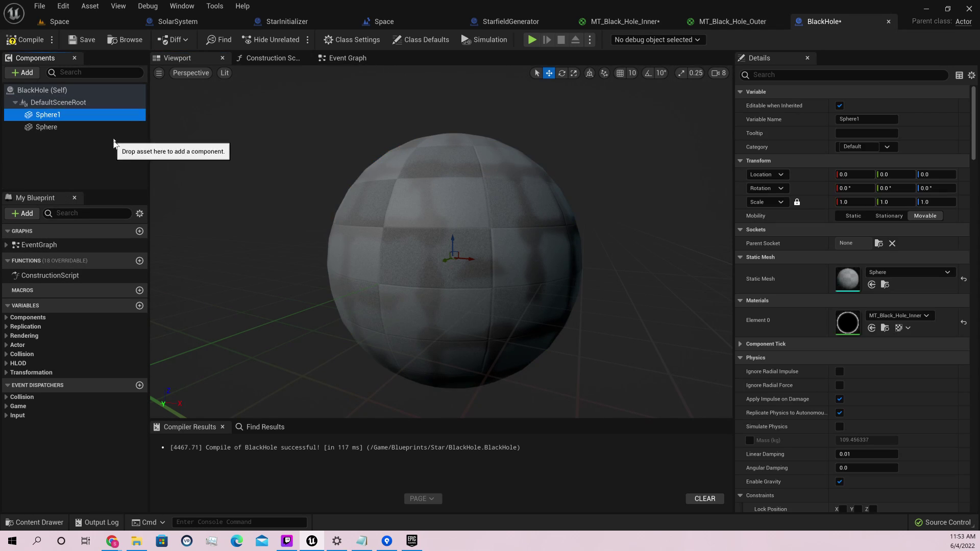
right_click(54, 117)
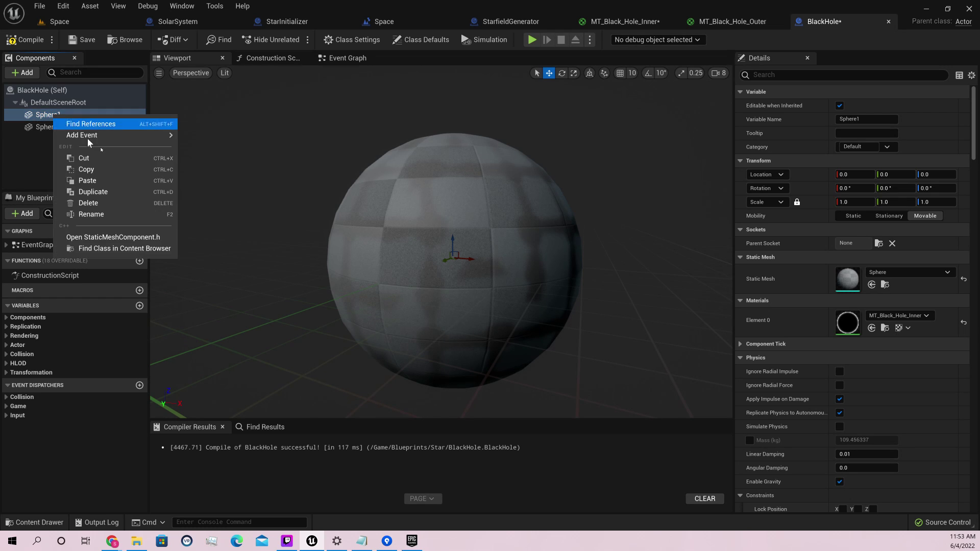
left_click(94, 212)
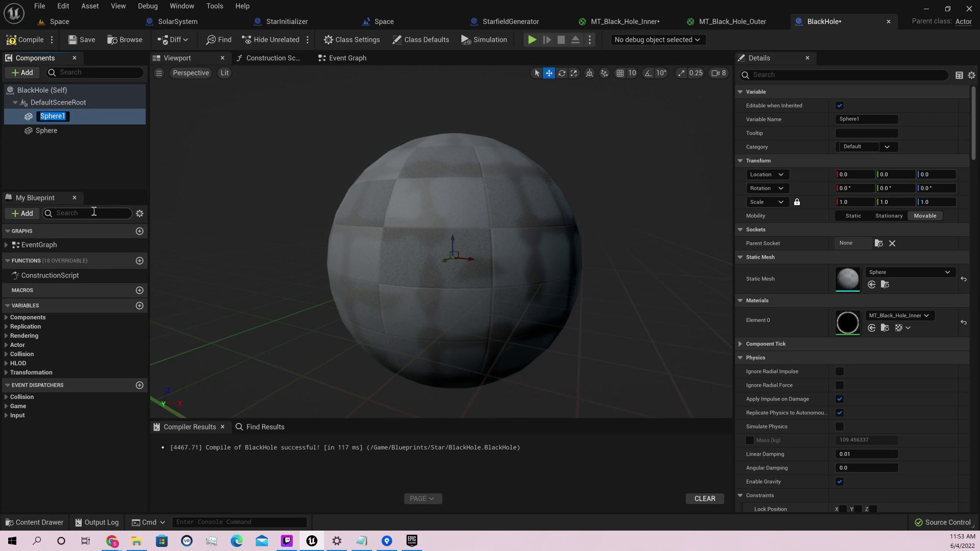
type("OuterShell")
key("Return")
right_click(47, 128)
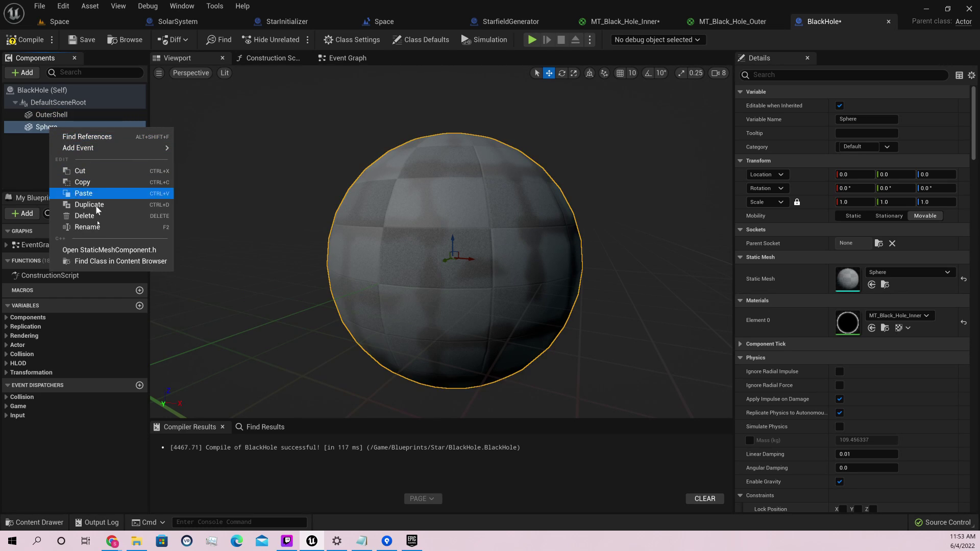
left_click(97, 234)
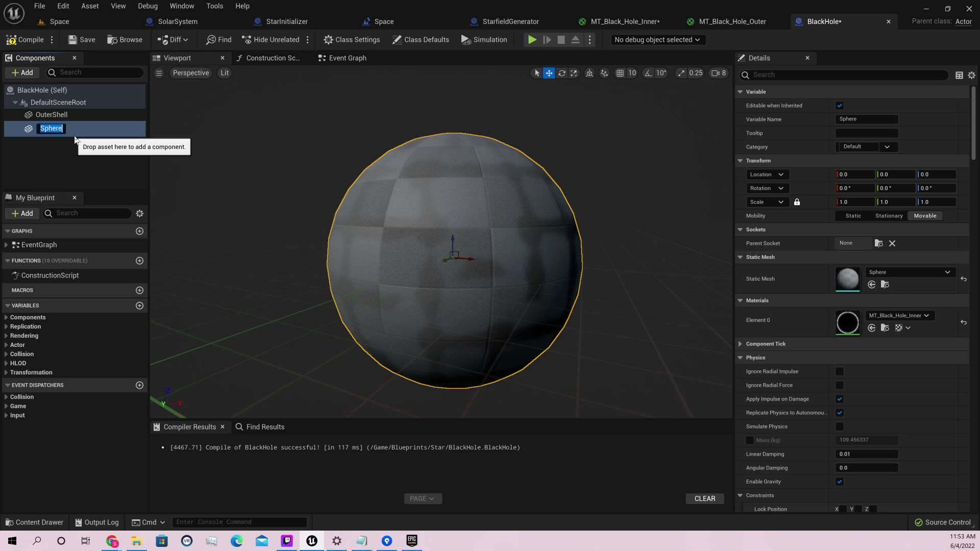
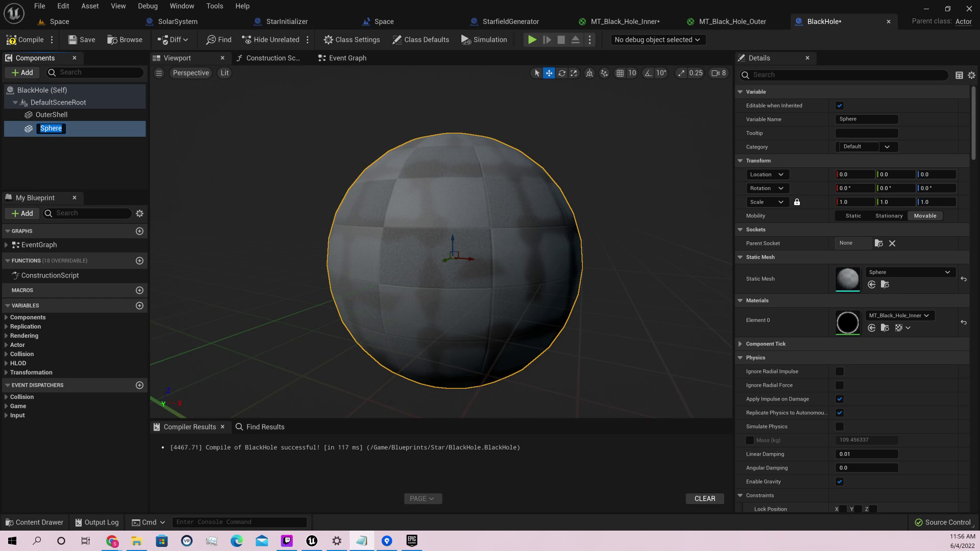
In the project plan notes, highlight the scene lighting, fog and star brightness multiplier tasks.
left_click(361, 540)
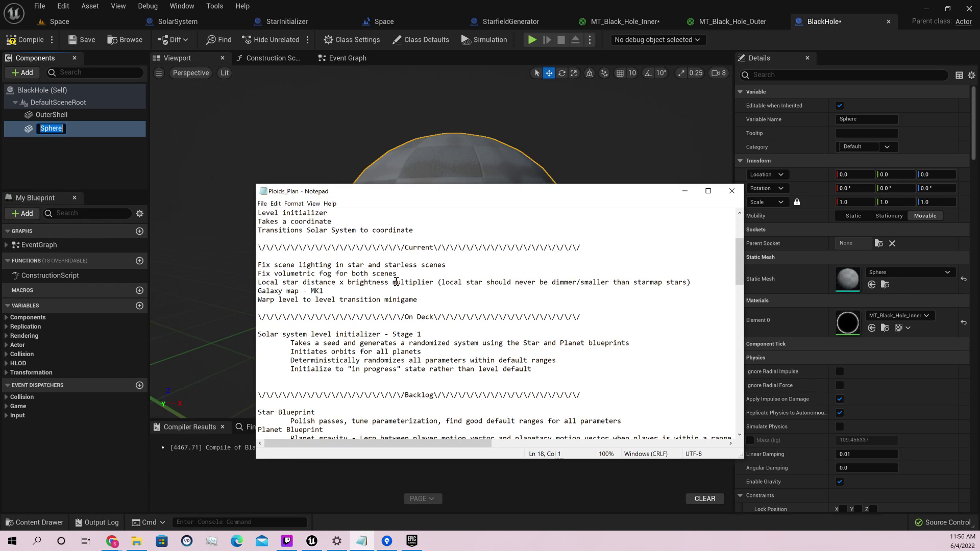
left_click_drag(447, 265, 258, 266)
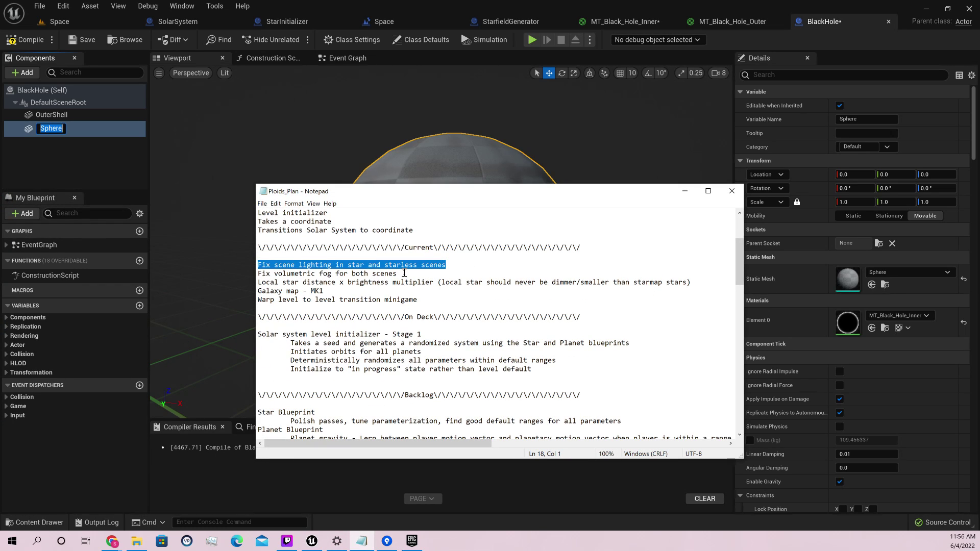
left_click_drag(397, 274, 259, 265)
left_click(272, 265)
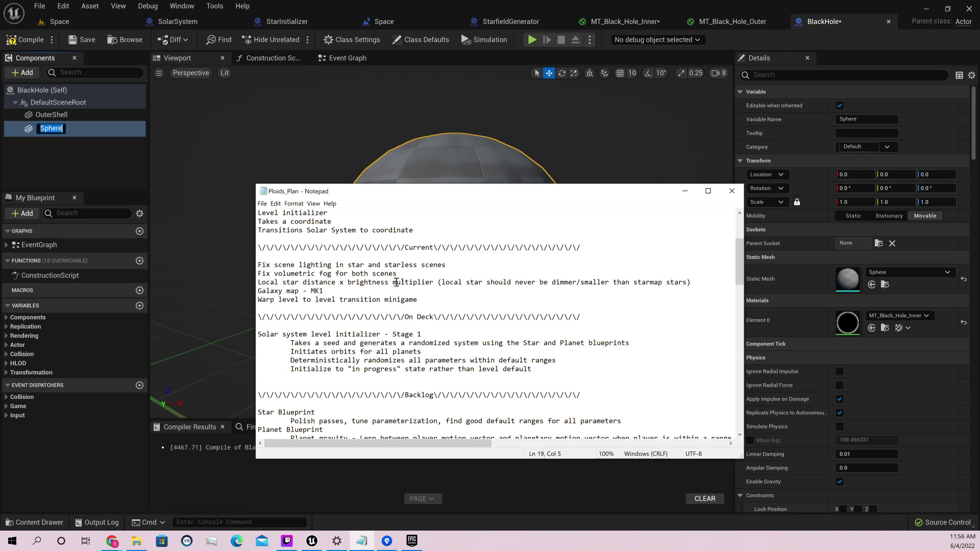
left_click_drag(294, 283, 326, 292)
left_click(434, 283)
left_click_drag(435, 282, 476, 284)
Highlight the Galaxy map - MK1 and warp transition minigame tasks in the plan.
left_click_drag(329, 291, 257, 291)
left_click(258, 292)
left_click(259, 305)
left_click_drag(258, 305, 258, 300)
left_click(436, 301)
left_click(258, 300, "shift")
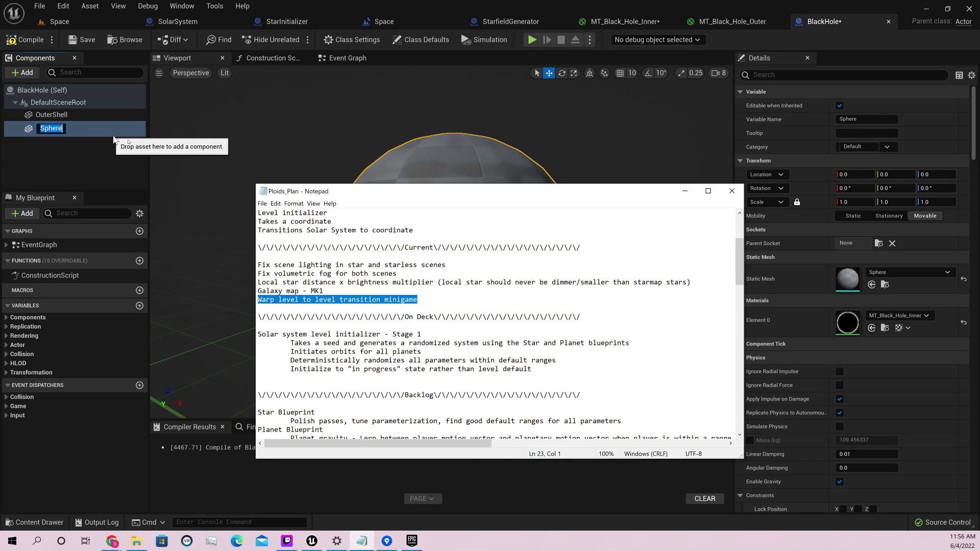
Back in the BlackHole blueprint, rename the Sphere component to Core, then compile and save.
left_click(74, 133)
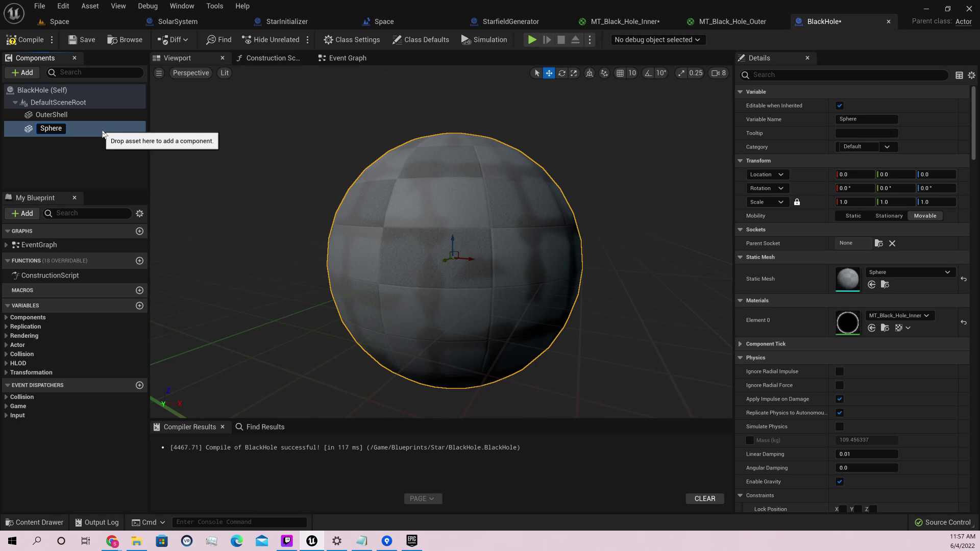
type("Innter")
key("BackSpace")
key("BackSpace")
key("BackSpace")
key("BackSpace")
key("BackSpace")
key("BackSpace")
key("ctrl+a")
type("Core")
key("Return")
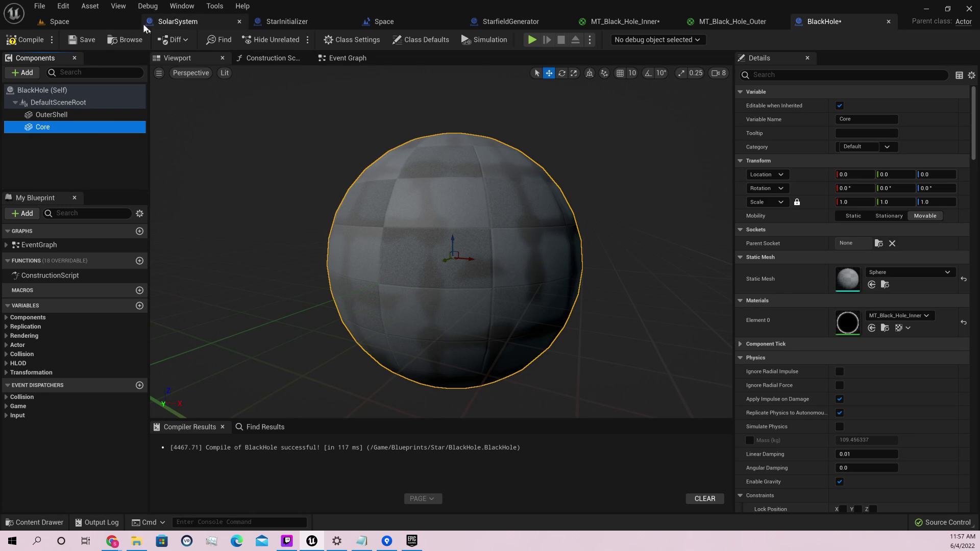
left_click(24, 39)
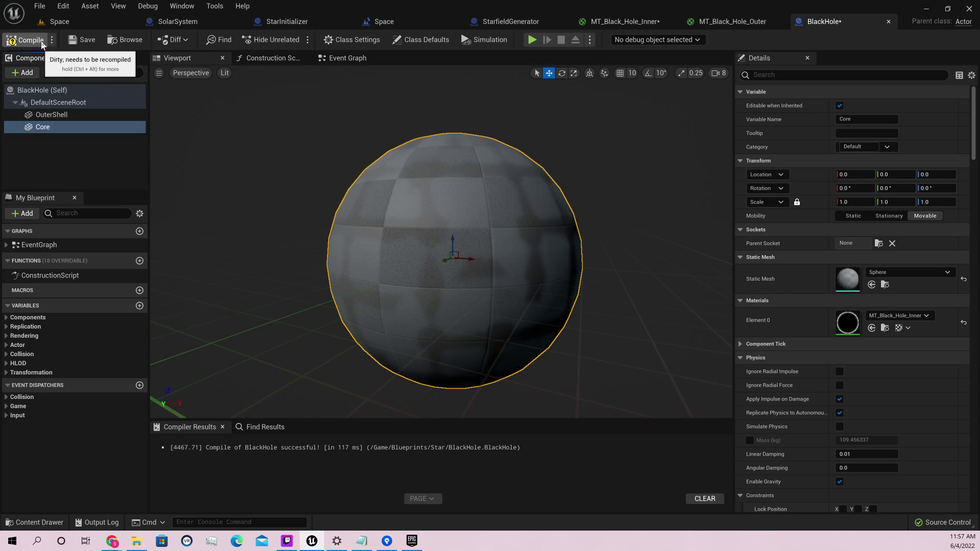
left_click(82, 40)
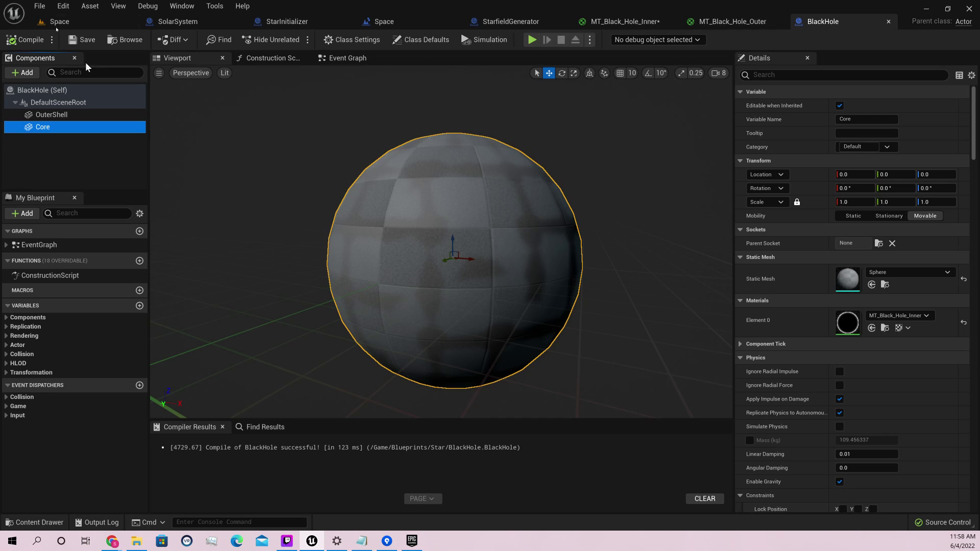
Recompile the blueprint and set the Core component's scale to 0.5.
left_click(26, 40)
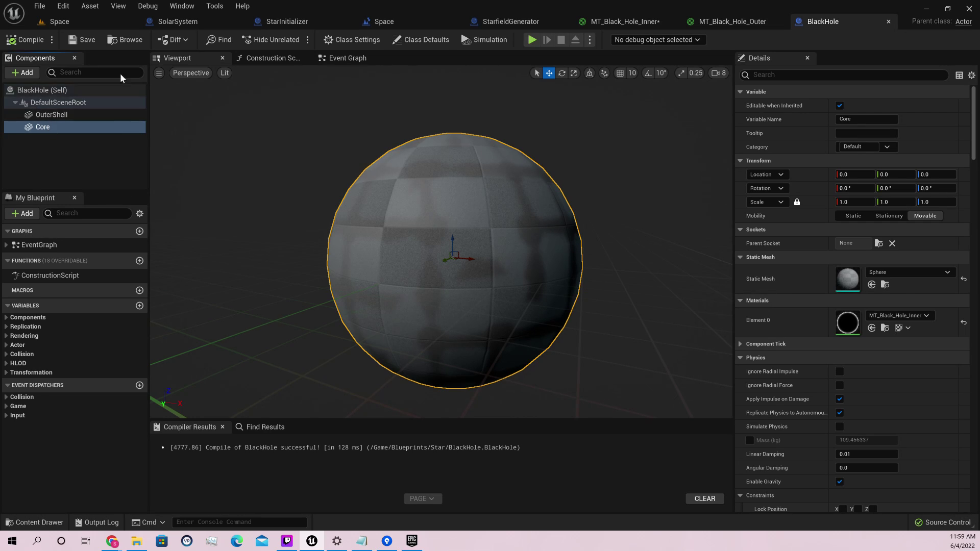
left_click(858, 203)
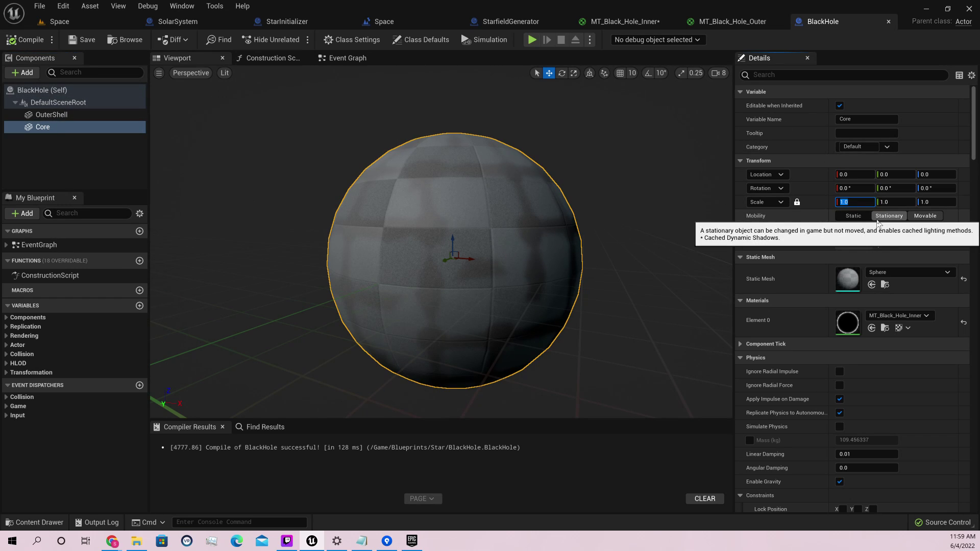
type("0.5")
key("Return")
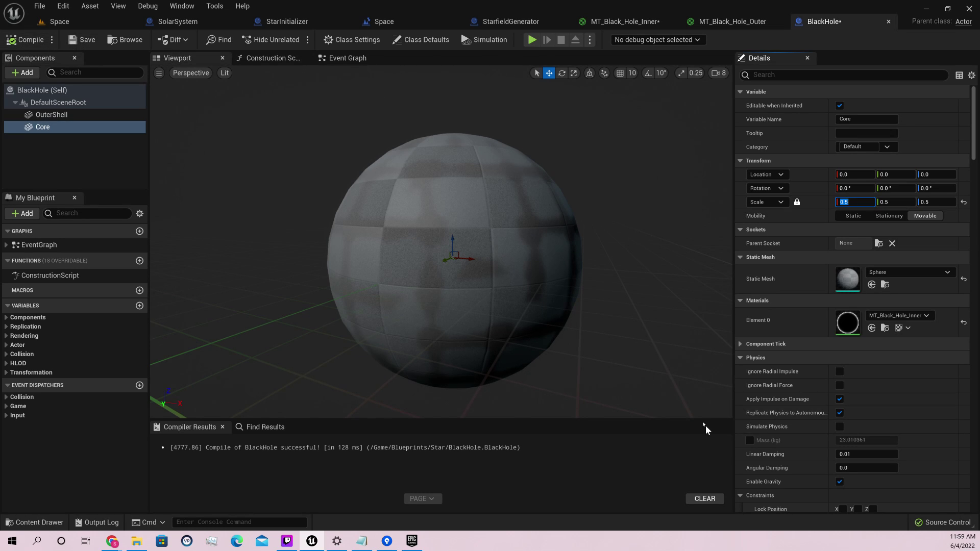
Assign MT_Black_Hole_Outer as the OuterShell's Element 0 material and compile.
left_click(39, 116)
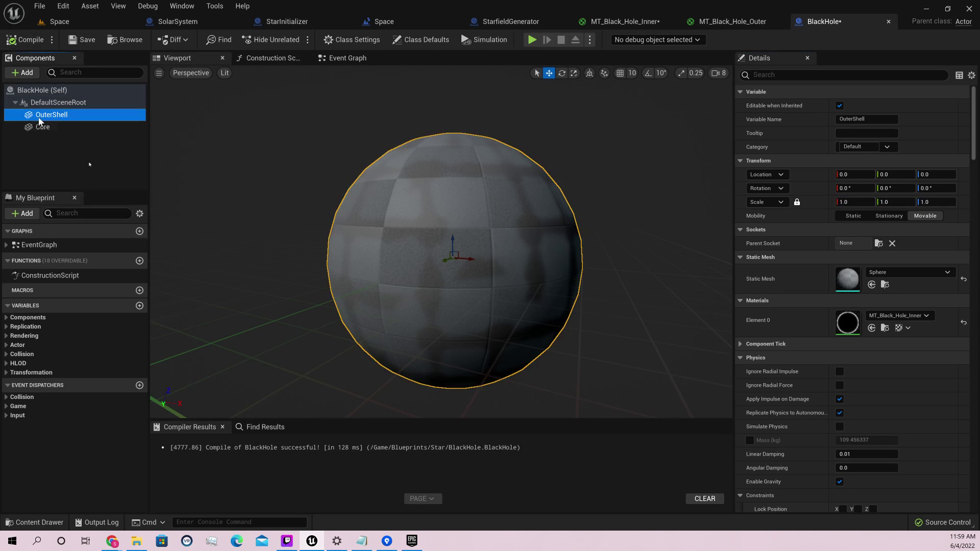
left_click(63, 524)
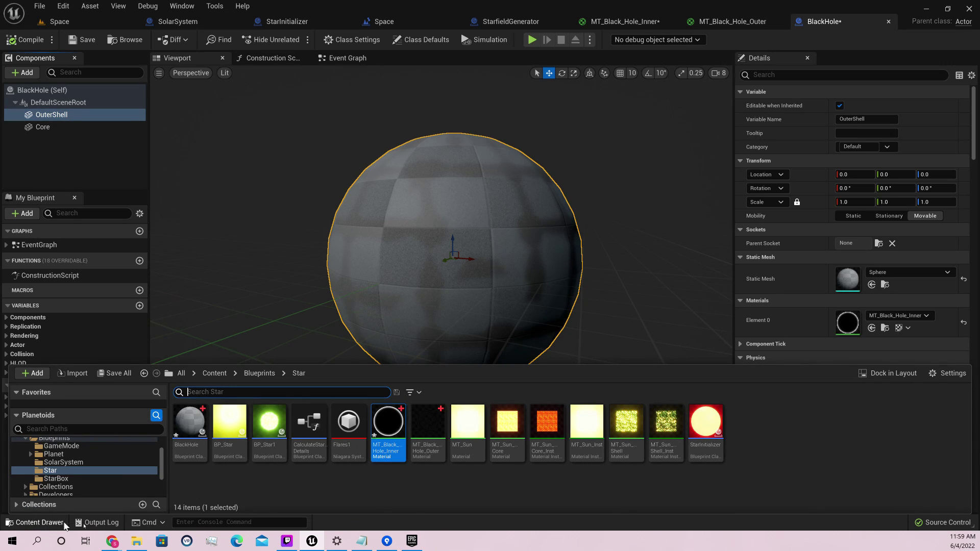
left_click_drag(428, 423, 848, 319)
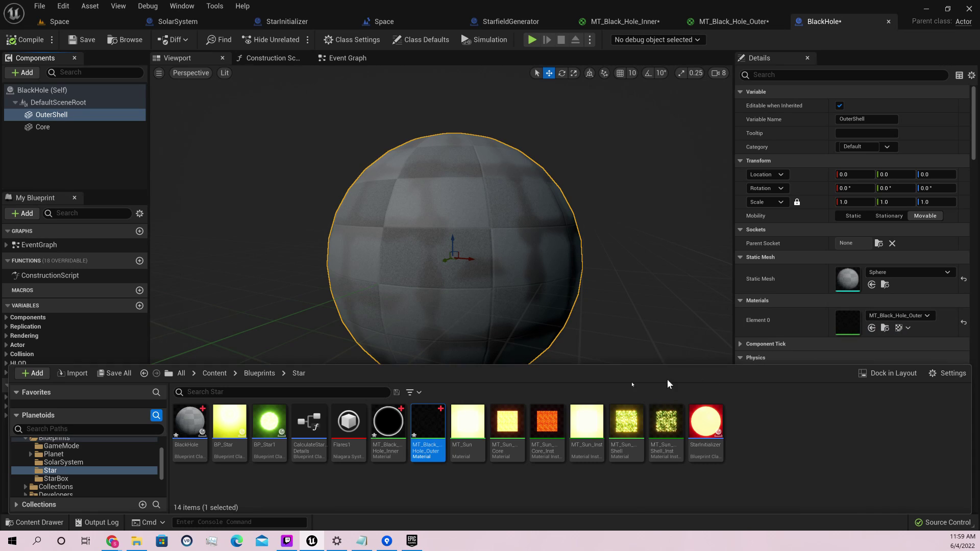
left_click(18, 40)
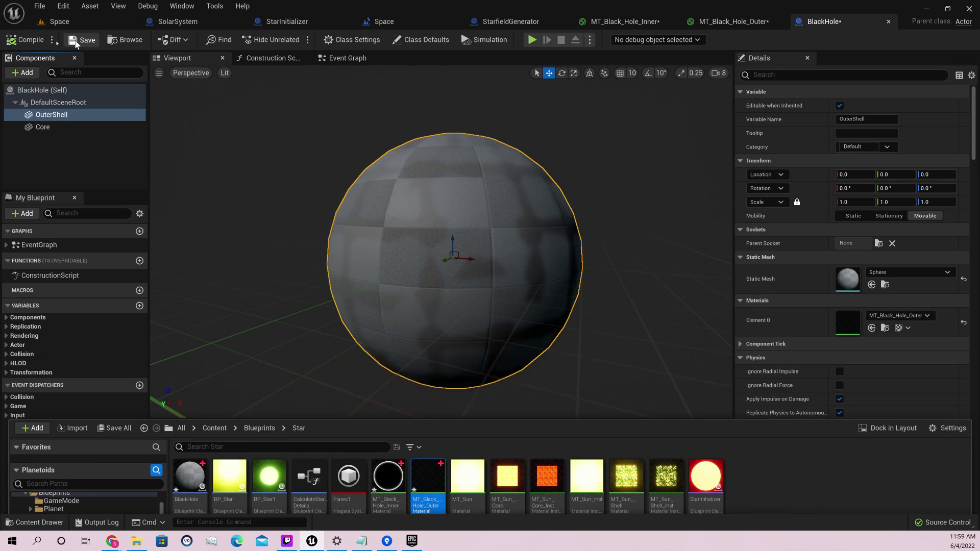
left_click(78, 24)
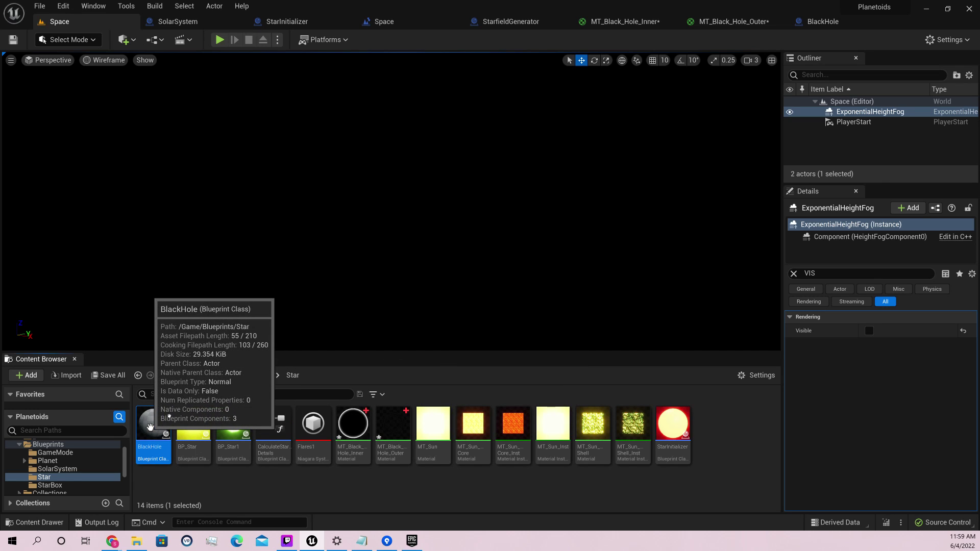
Drop a BlackHole actor into the Space level viewport and run a brief Play test.
left_click_drag(153, 424, 361, 237)
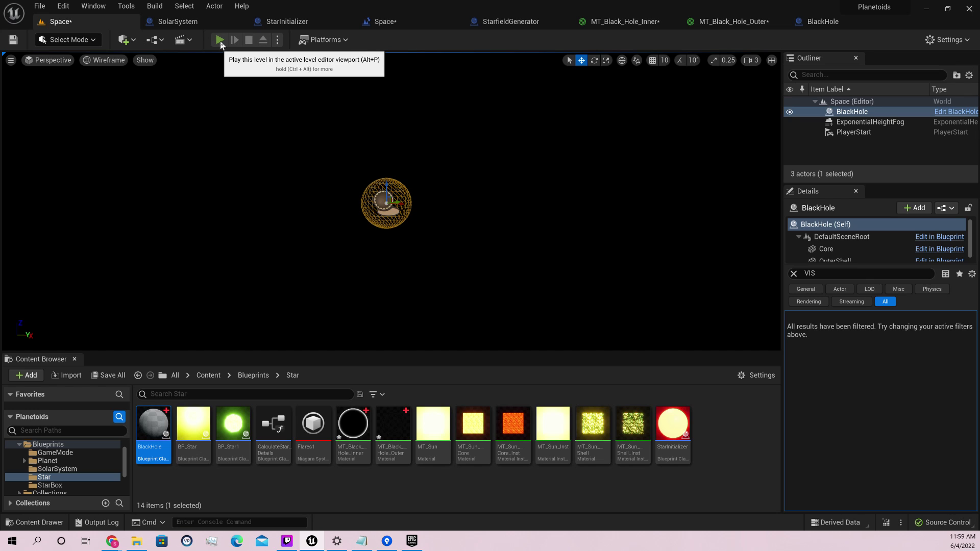
left_click(220, 41)
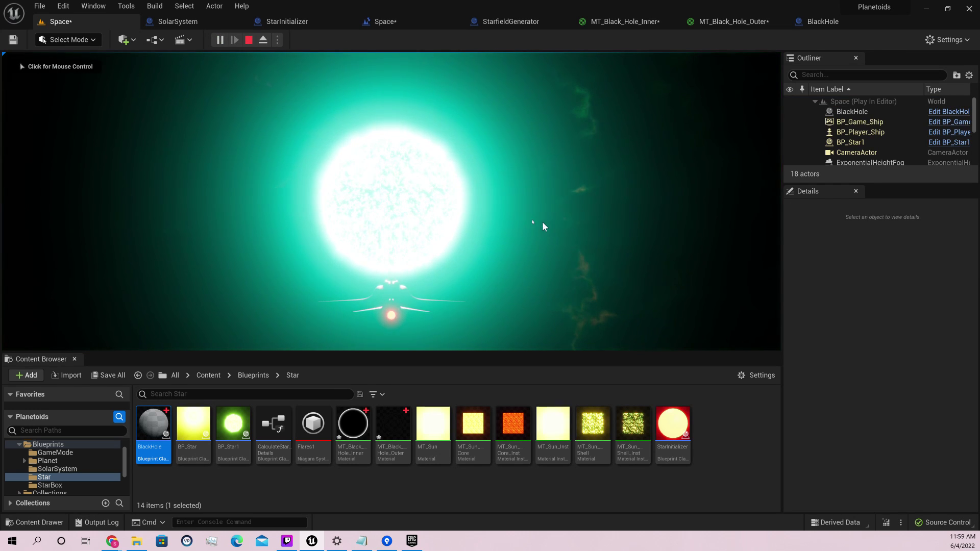
key("Escape")
right_click(493, 204)
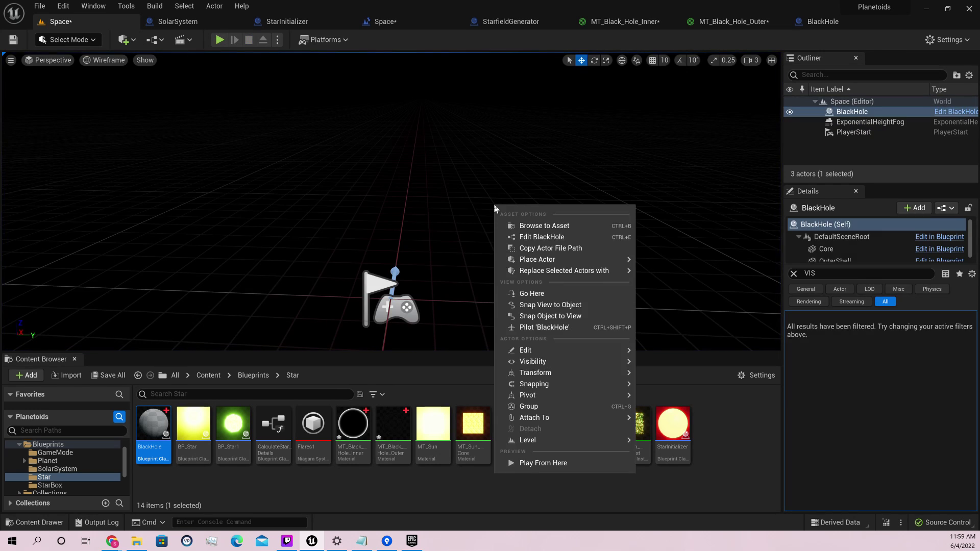
key("Escape")
right_click_drag(482, 214, 458, 212)
Paste a value into the BlackHole's X location and set its Y and Z locations to 0.
left_click(794, 273)
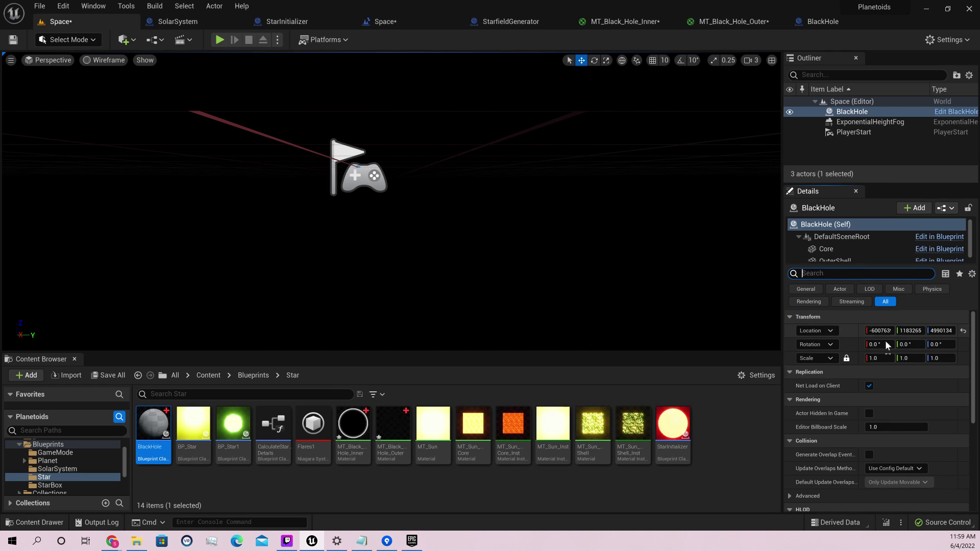
left_click(886, 330)
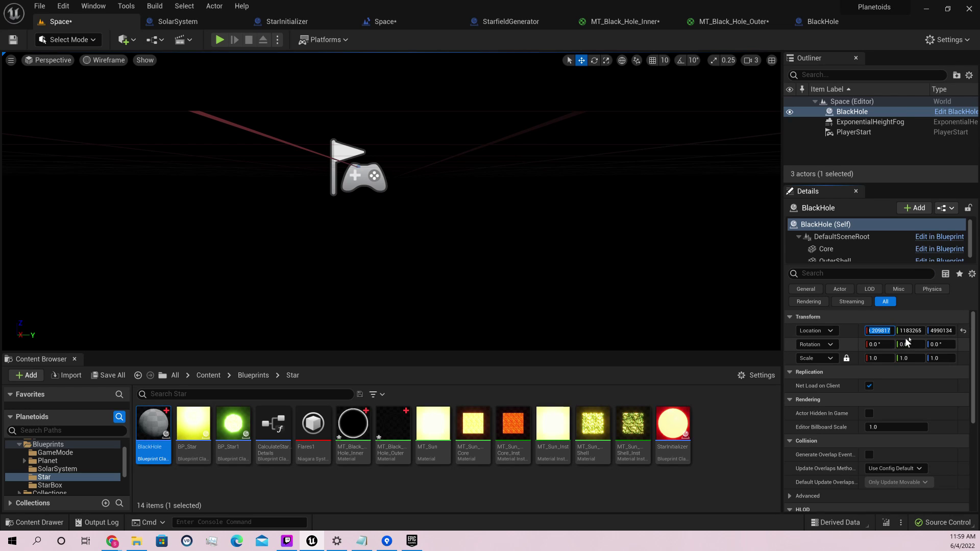
type("-6007639")
key("Tab")
type("0")
key("Tab")
type("0")
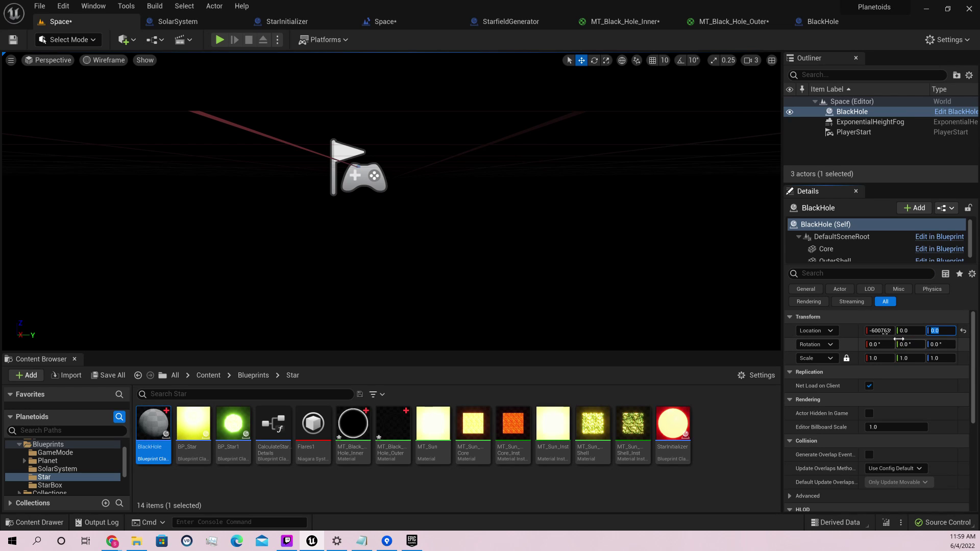
left_click(880, 331)
Change the BlackHole's X location to -300000, then remove the minus sign.
right_click_drag(461, 140, 461, 162)
right_click_drag(391, 202, 391, 201)
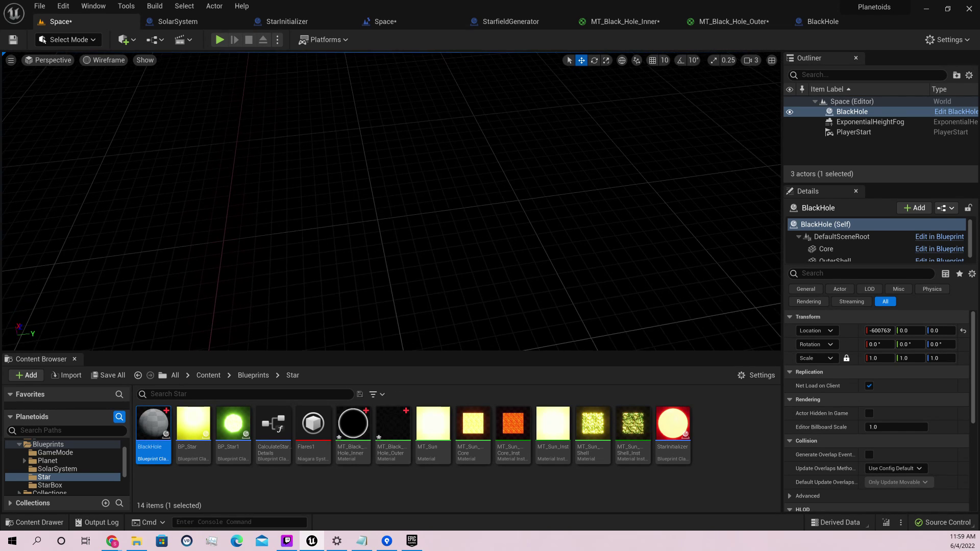
left_click(880, 331)
type("-")
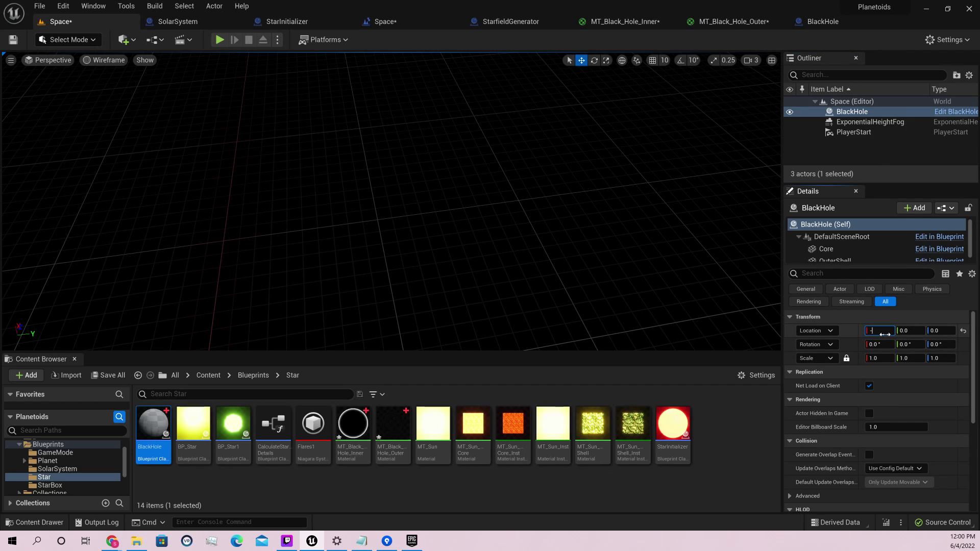
type("3000")
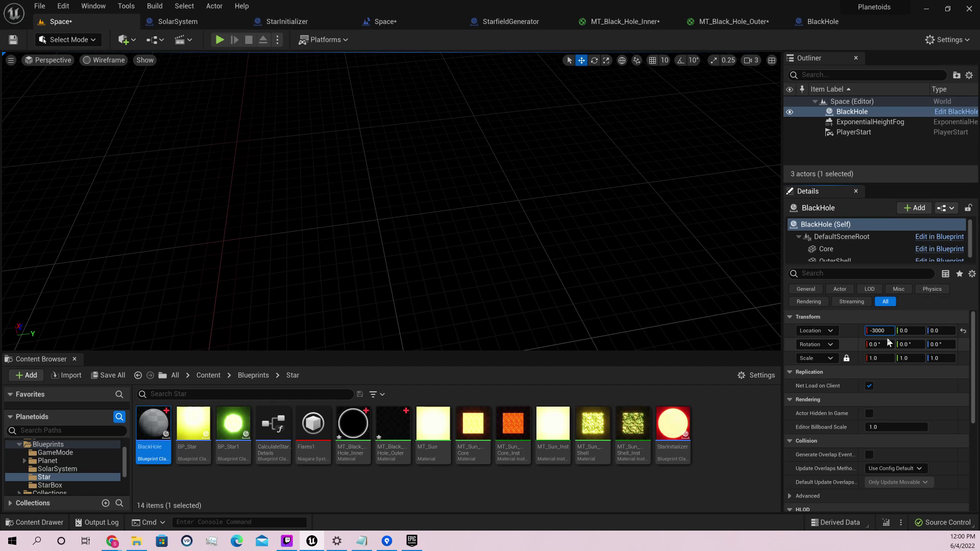
key("Return")
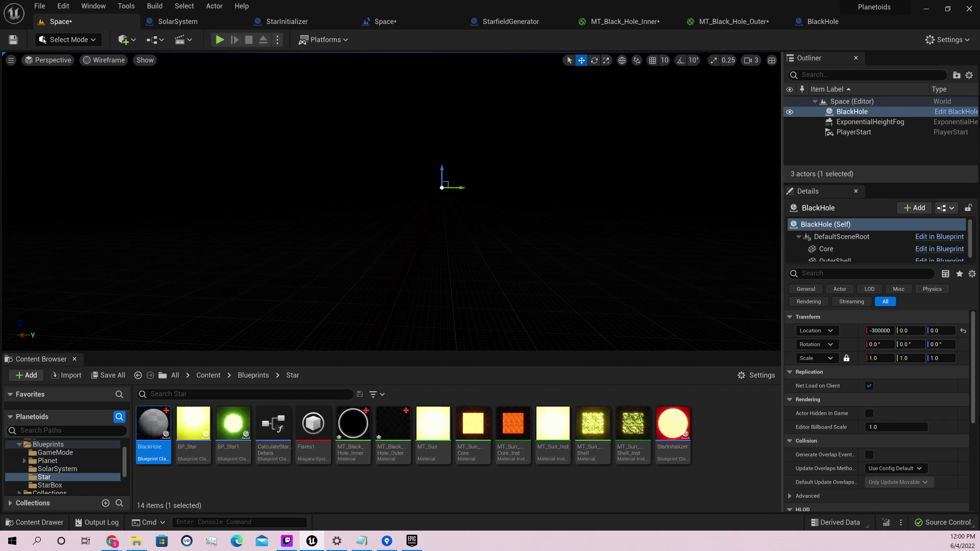
left_click(881, 330)
key("Home")
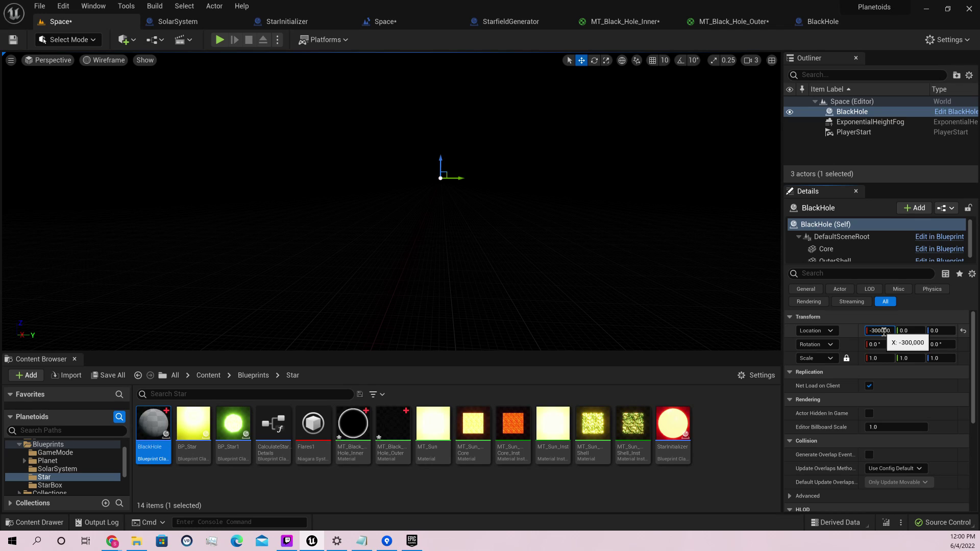
key("Delete")
key("Return")
Copy the PlayerStart's location and paste it onto the BlackHole actor.
left_click(859, 133)
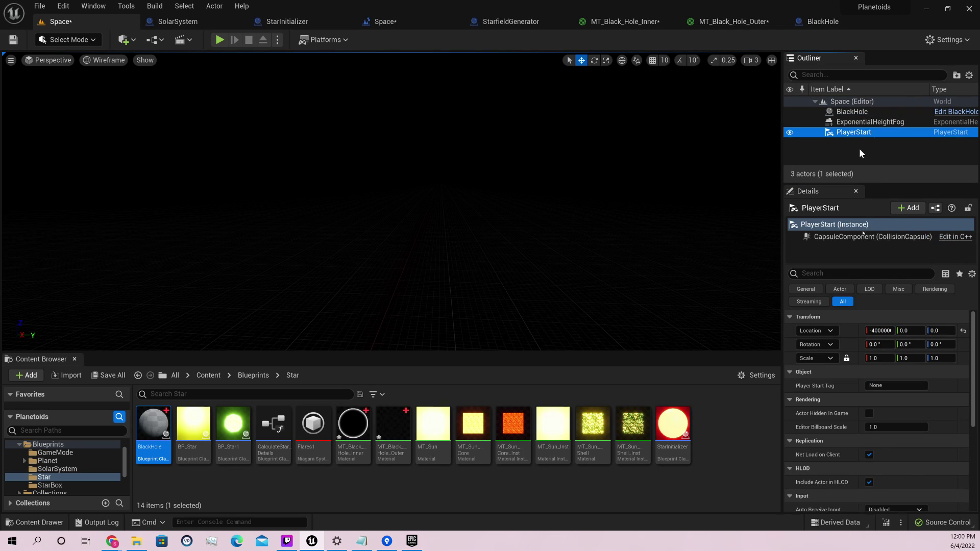
right_click(850, 331)
left_click(884, 346)
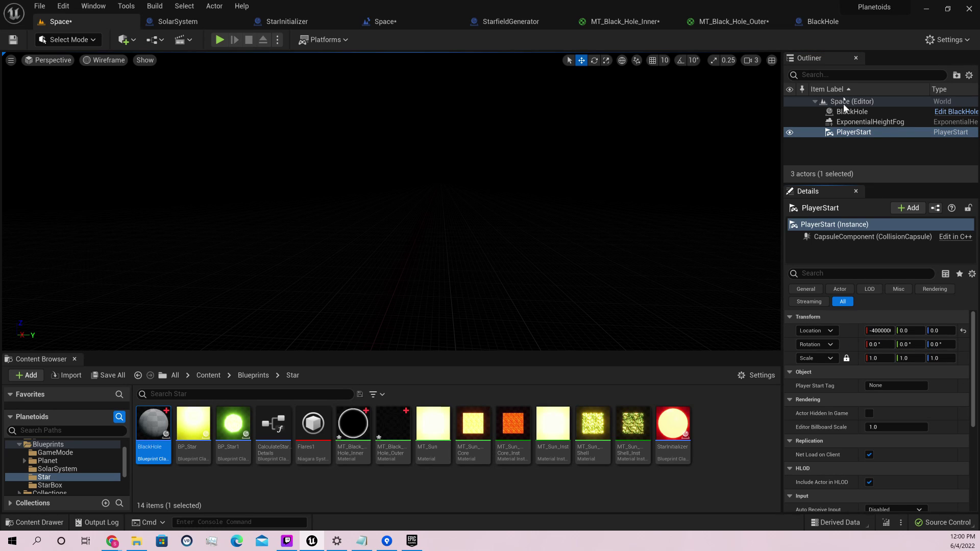
left_click(849, 111)
right_click(851, 333)
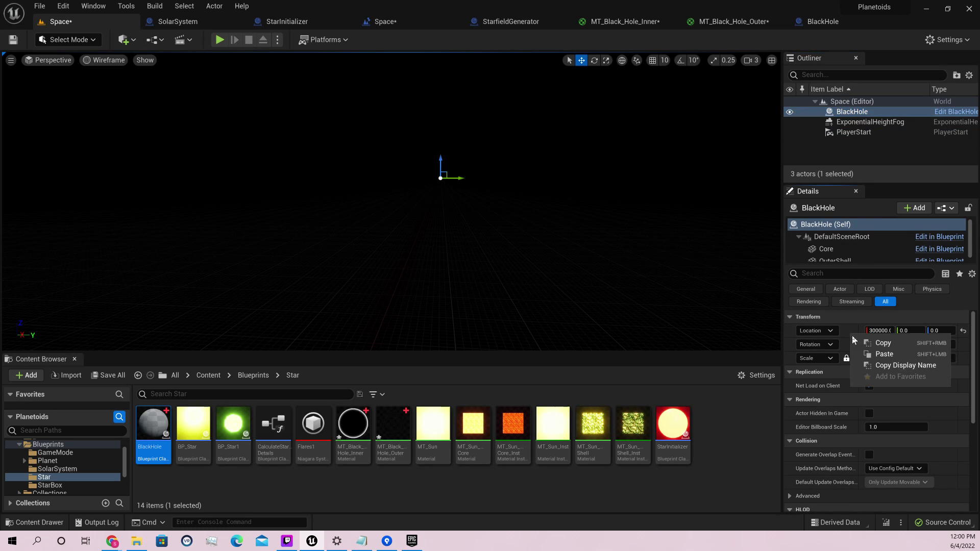
left_click(885, 354)
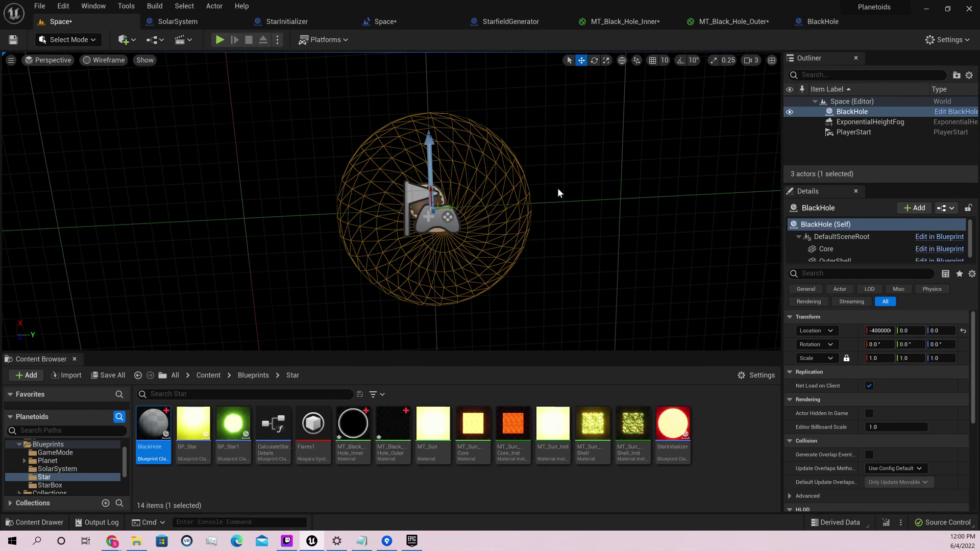
Nudge the BlackHole along its X axis to about -399980 and frame the view on it.
scroll(431, 169, "up", 2)
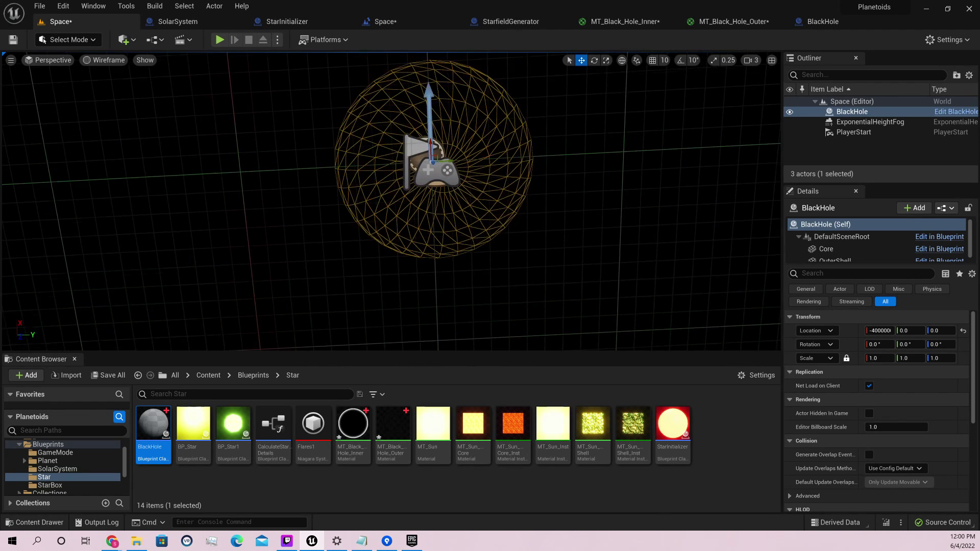
scroll(431, 169, "down", 3)
scroll(391, 202, "up", 4)
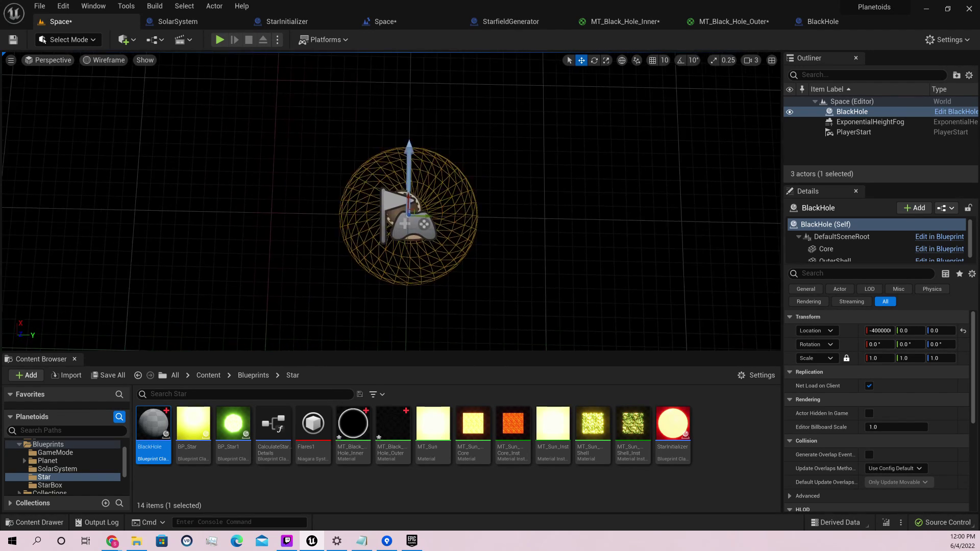
scroll(307, 167, "up", 2)
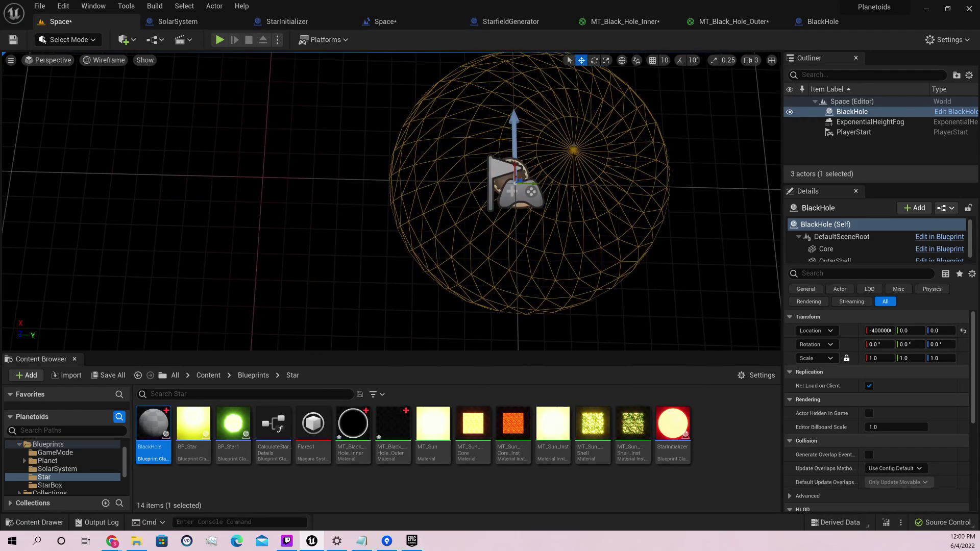
left_click_drag(308, 166, 419, 271)
key("f")
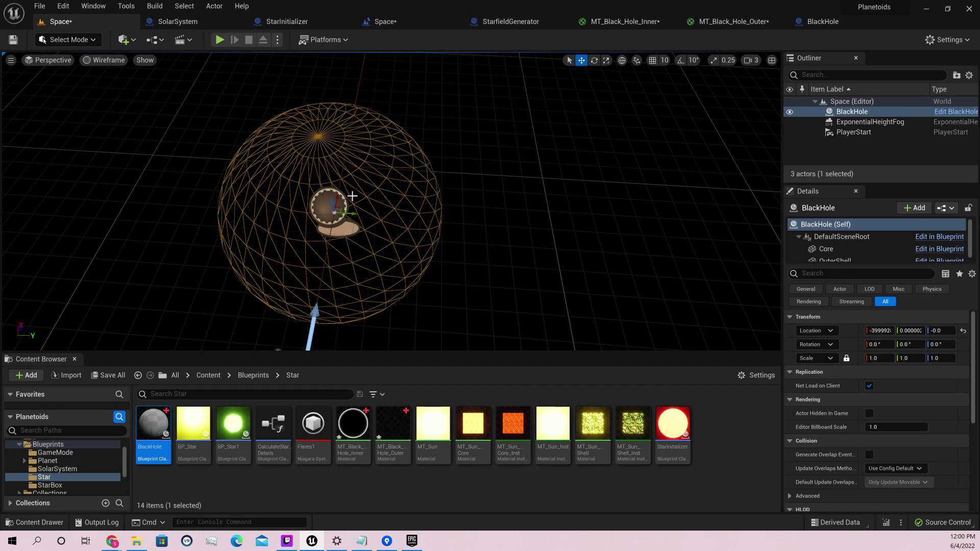
left_click_drag(337, 198, 367, 51)
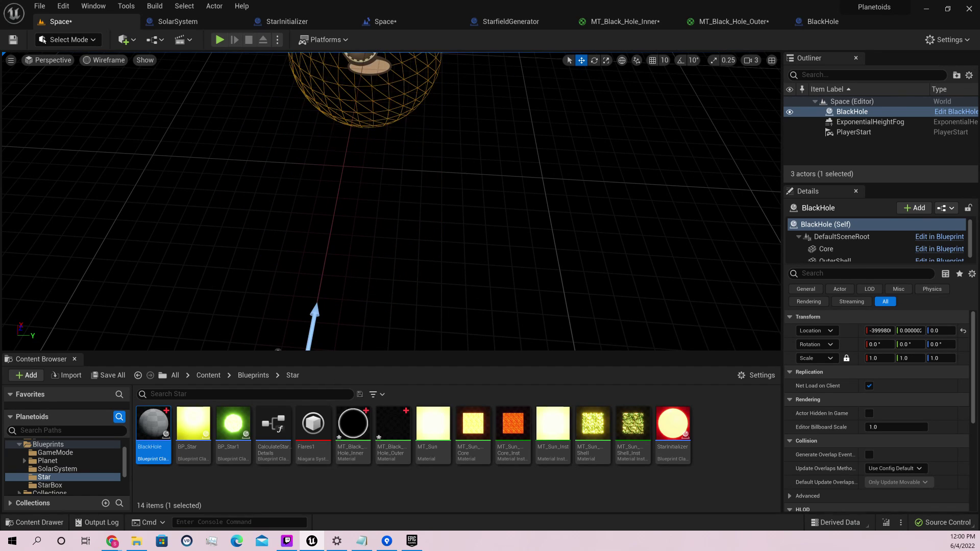
key("f")
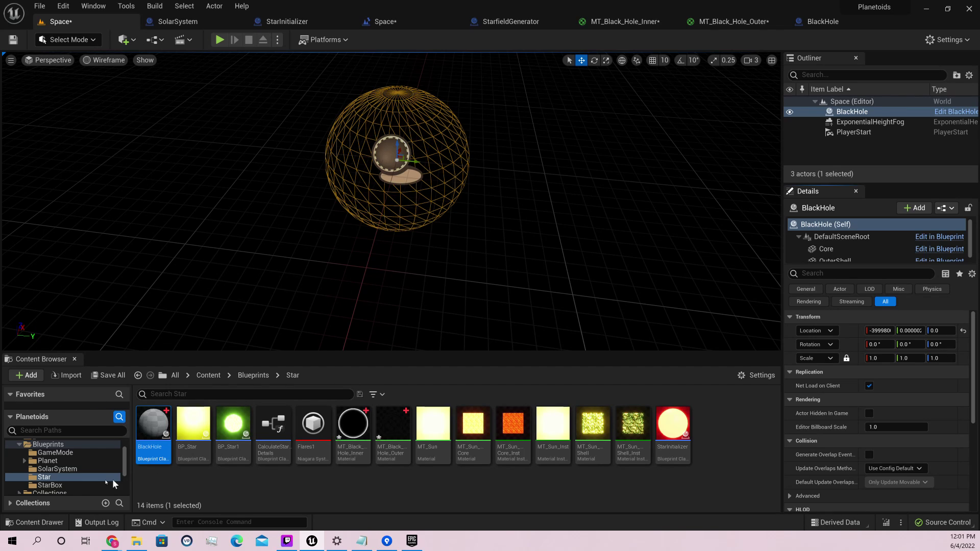
Open the Random_Stream_XYZ_Seed blueprint from the SolarSystem folder.
left_click(64, 469)
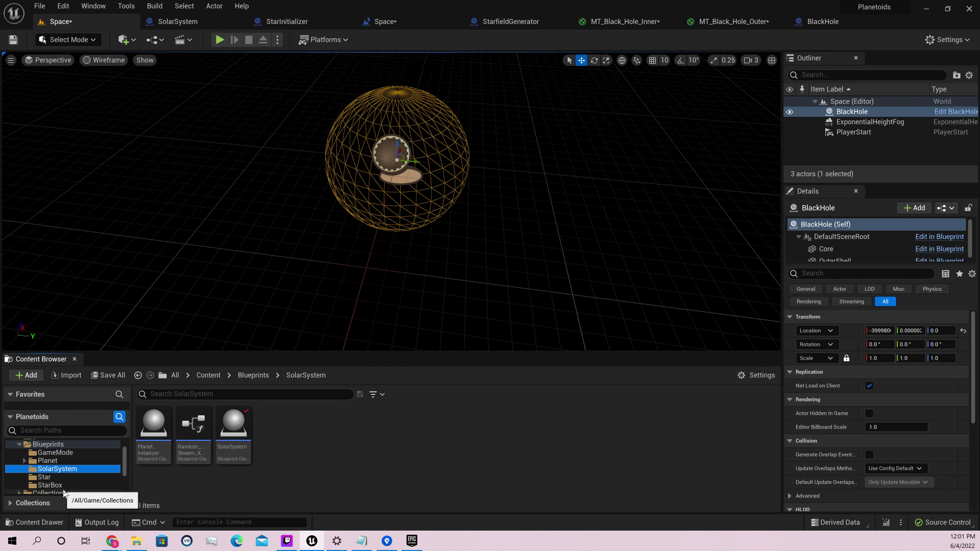
mouse_move(179, 447)
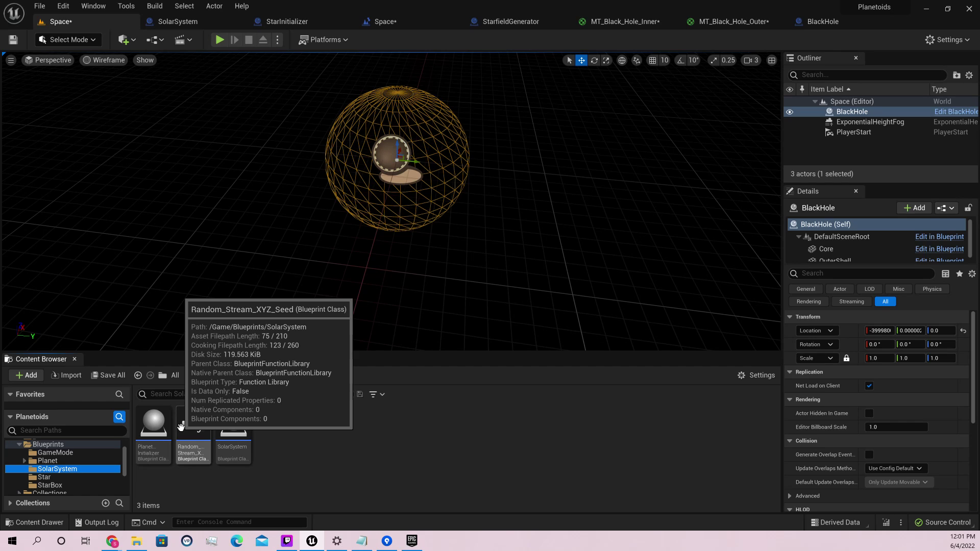
left_click(180, 426)
double_click(180, 427)
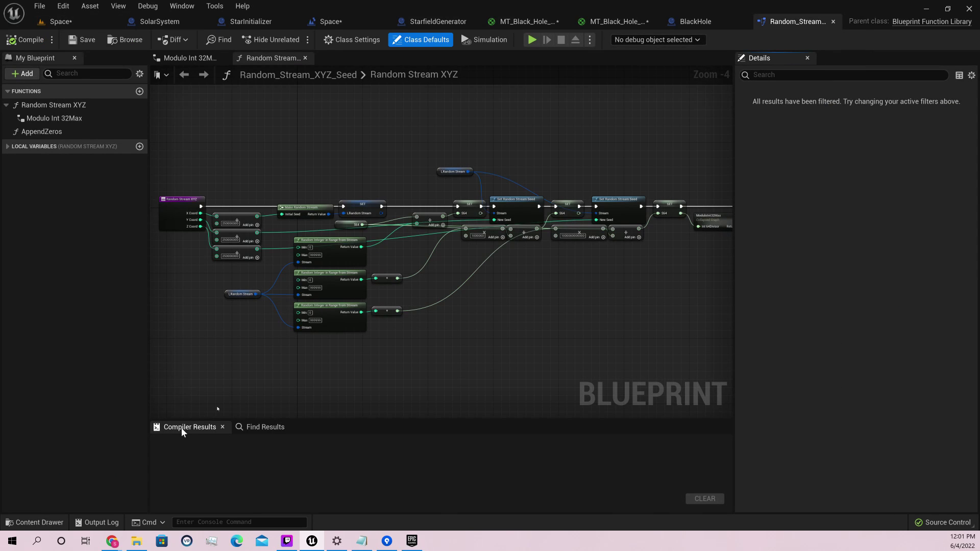
Inspect the graph's seed, random integer, multiply and add nodes, then bring up the Ploids_Plan notes.
right_click_drag(298, 360, 323, 363)
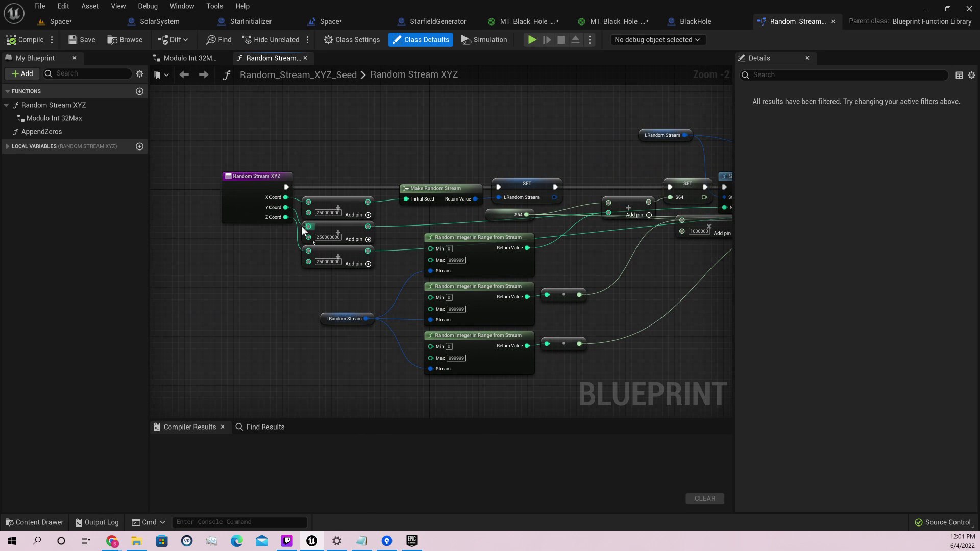
right_click_drag(622, 286, 534, 232)
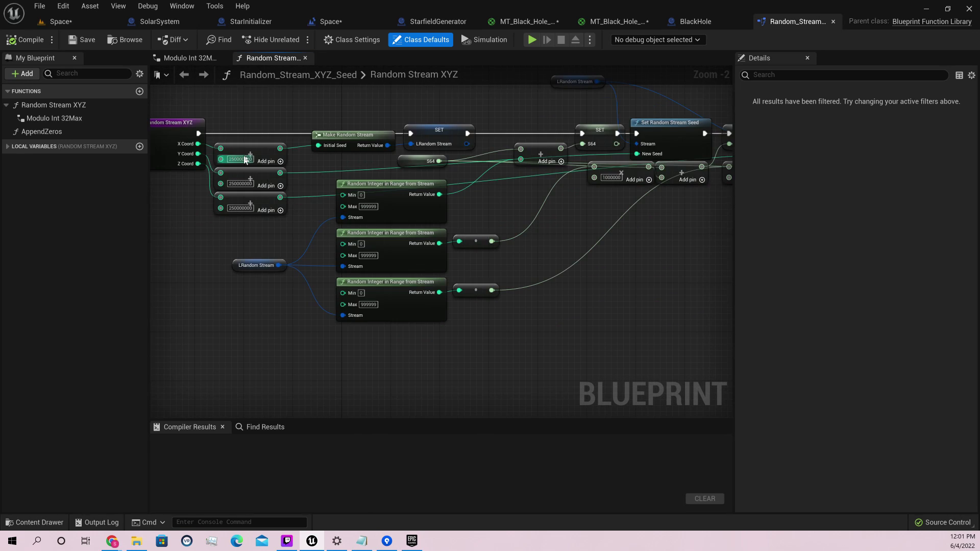
right_click_drag(551, 293, 623, 330)
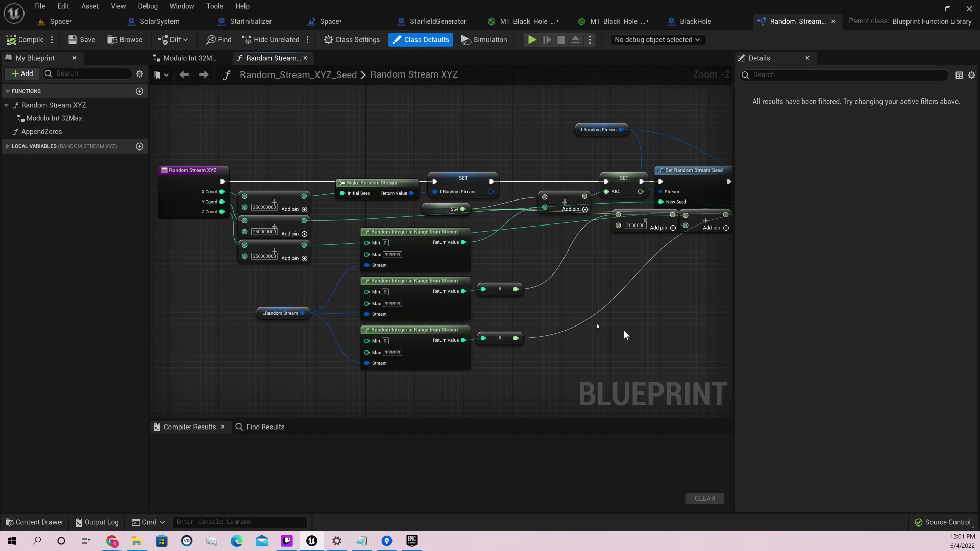
right_click_drag(305, 250, 154, 282)
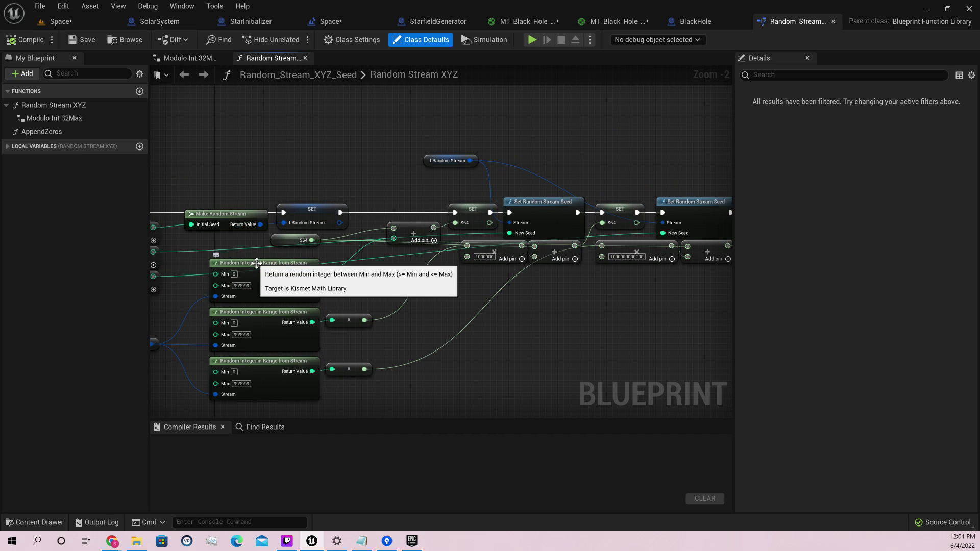
left_click(244, 276)
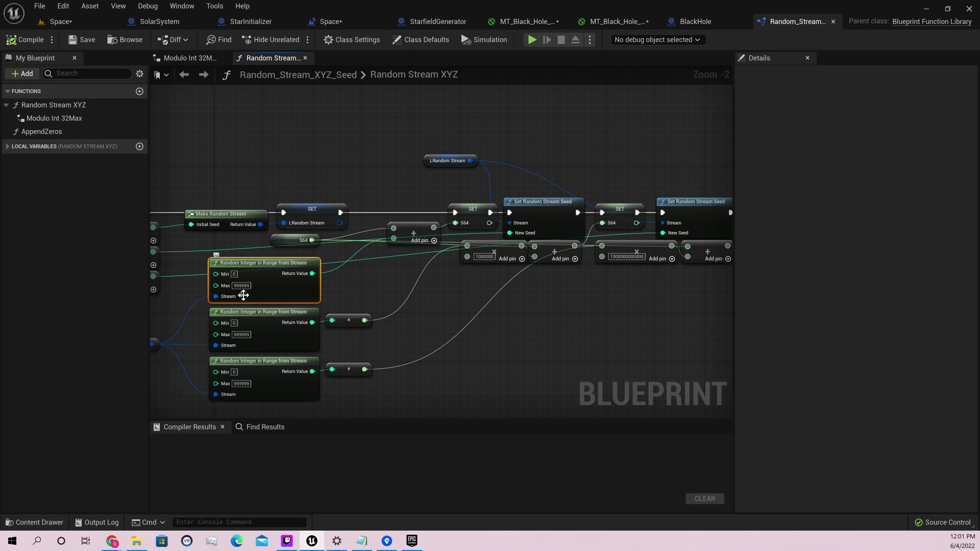
right_click_drag(516, 361, 481, 279)
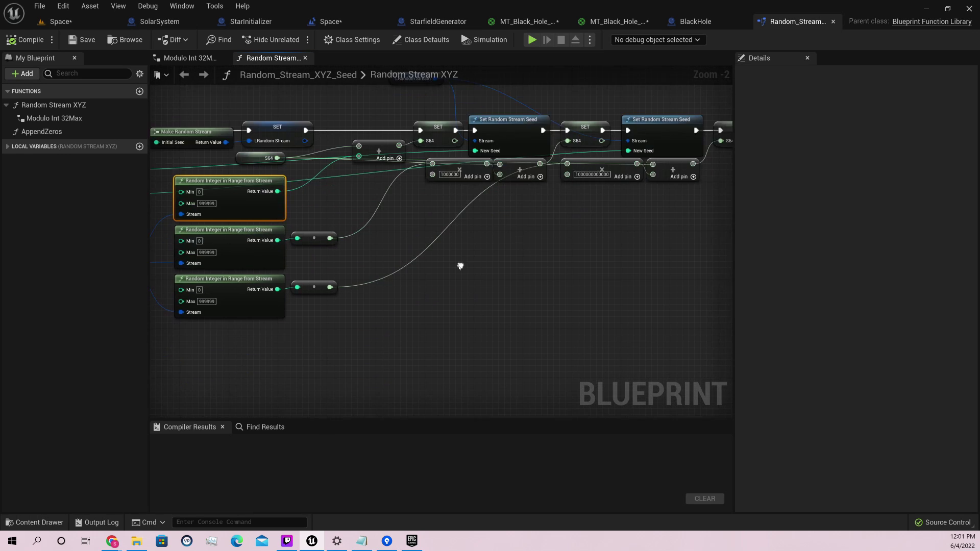
right_click_drag(358, 185, 433, 173)
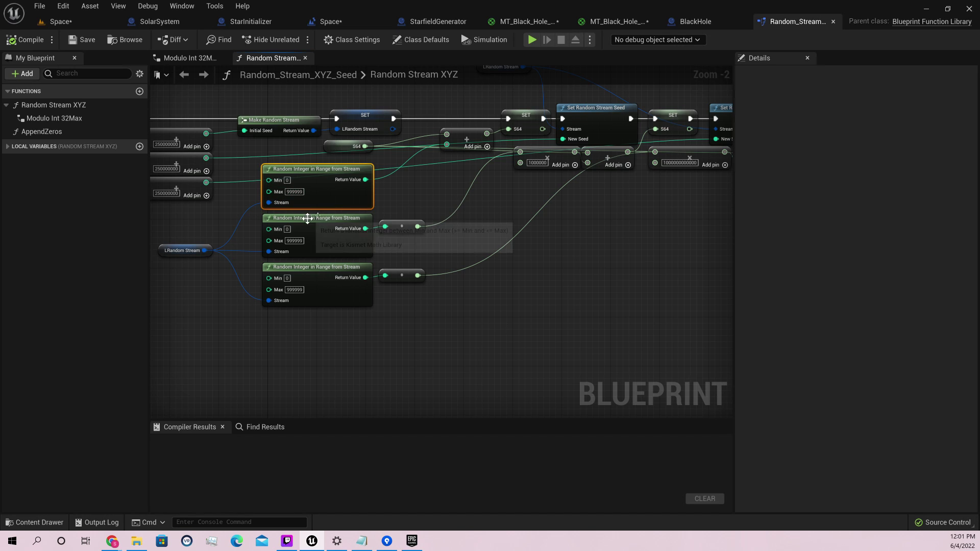
right_click_drag(485, 201, 460, 251)
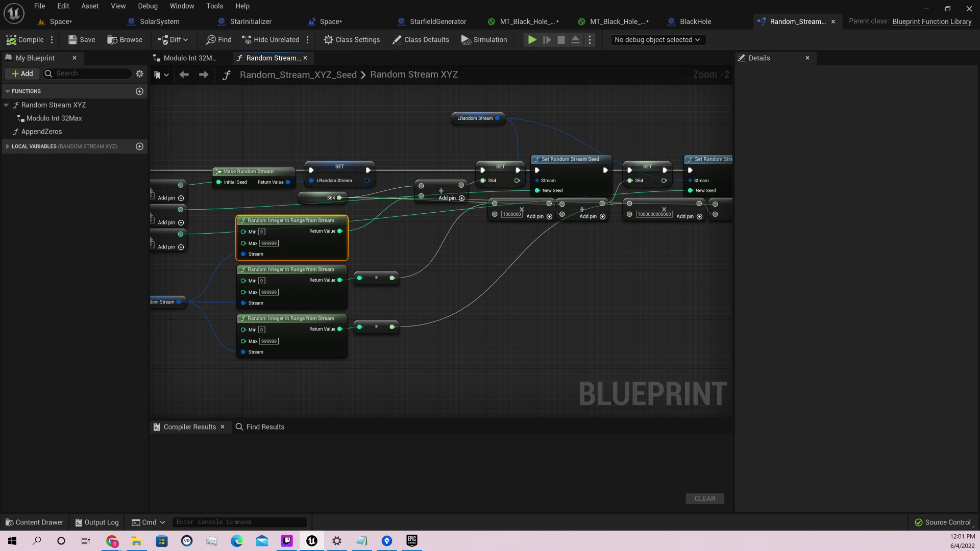
left_click(362, 541)
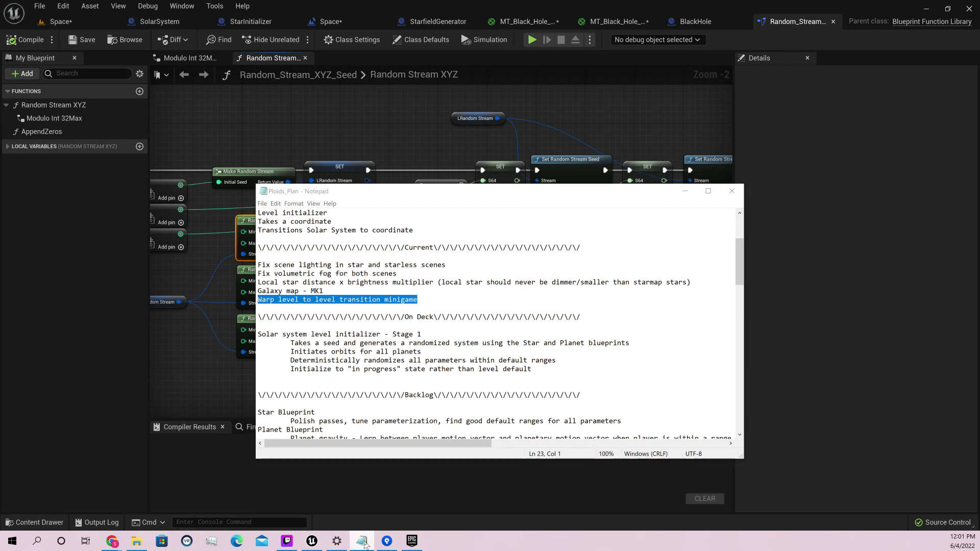
right_click(361, 541)
key("Escape")
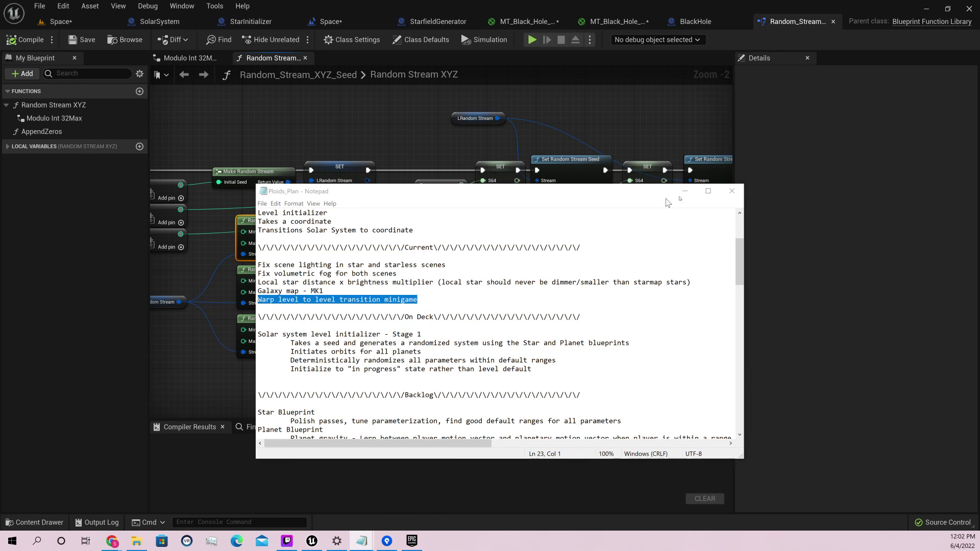
left_click(264, 120)
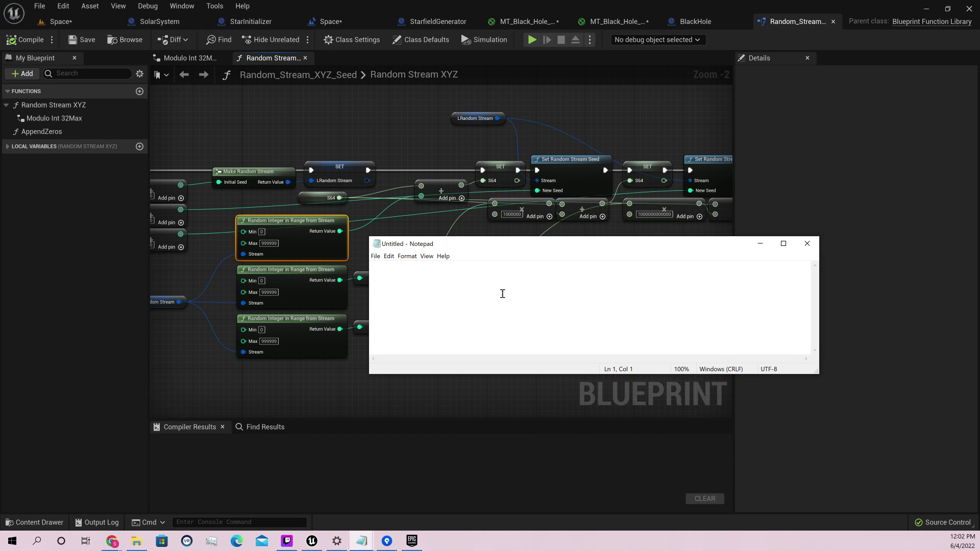
type("99999 ")
type("999")
type("999000")
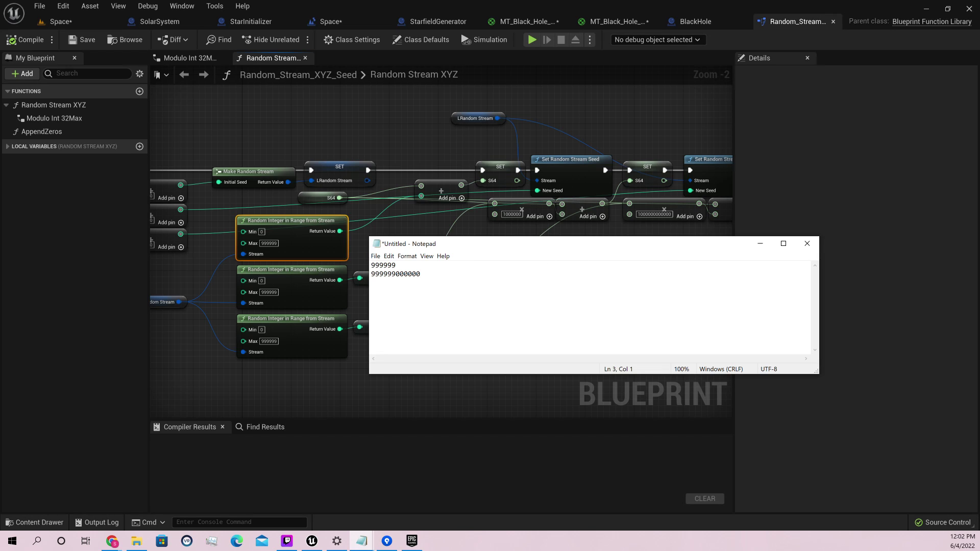
type("999")
type("99900000000")
type("0000")
type(" 999999999")
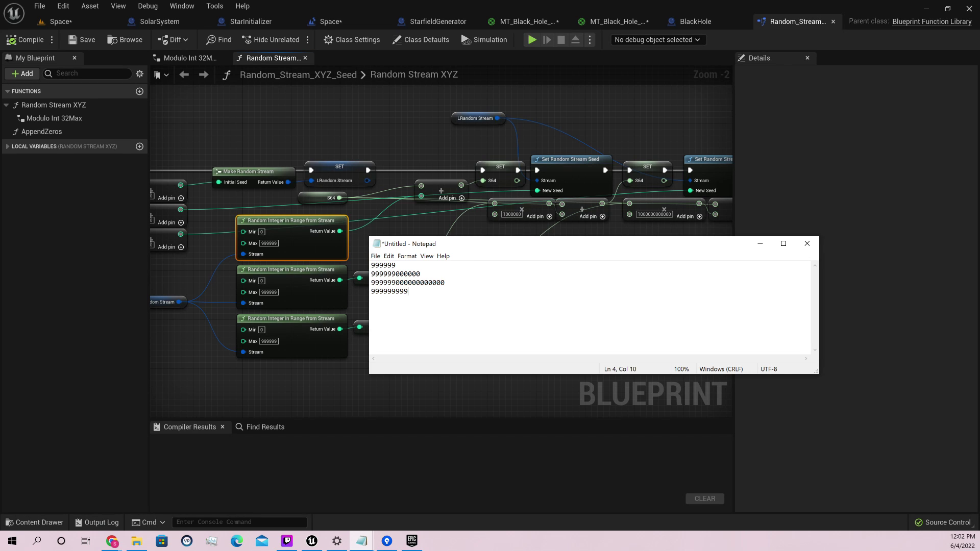
type("99999")
left_click_drag(465, 291, 280, 300)
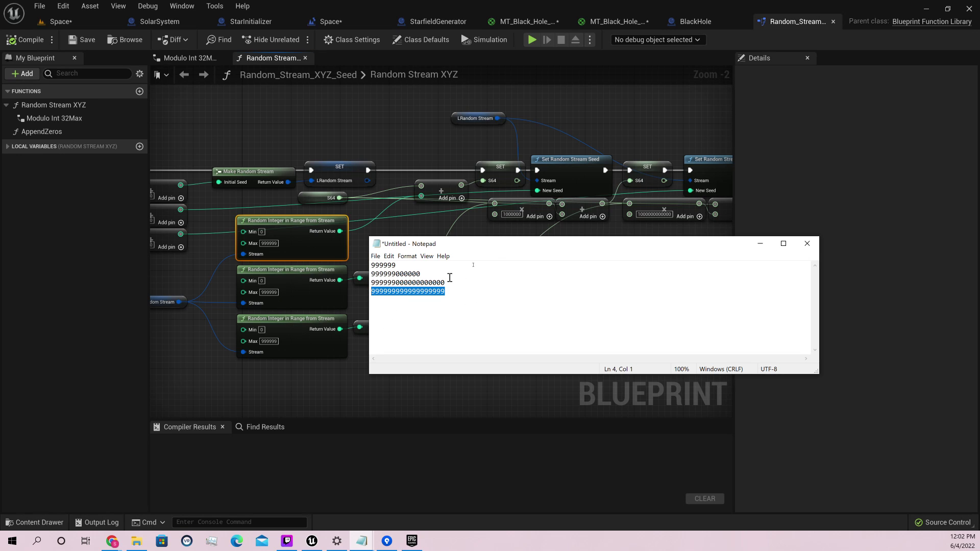
left_click_drag(505, 251, 470, 263)
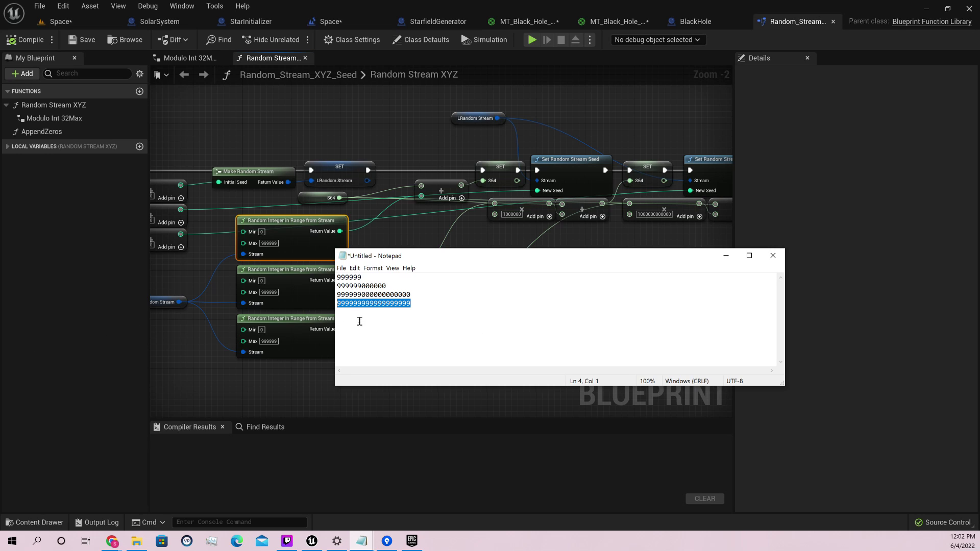
left_click_drag(422, 302, 237, 309)
left_click_drag(431, 311, 305, 304)
Move Notepad aside and bring the graph's ModuloInt32Max node and Return Node into view.
left_click_drag(533, 260, 452, 387)
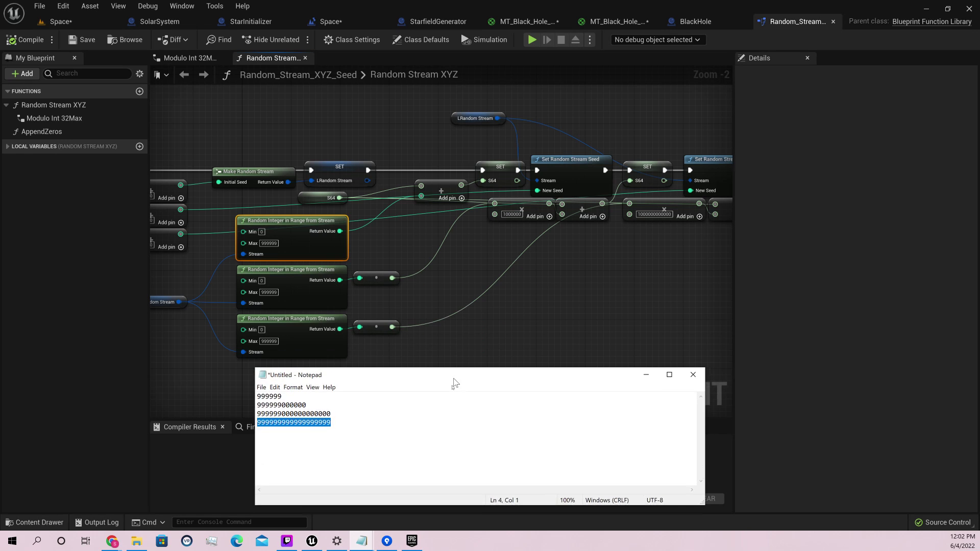
left_click(617, 321)
right_click_drag(555, 304, 479, 281)
right_click_drag(521, 233, 367, 245)
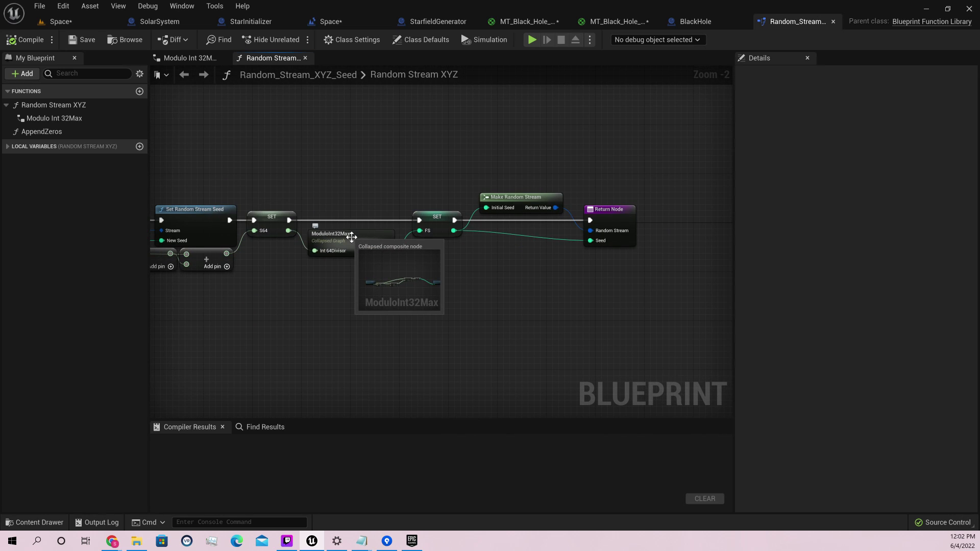
double_click(351, 237)
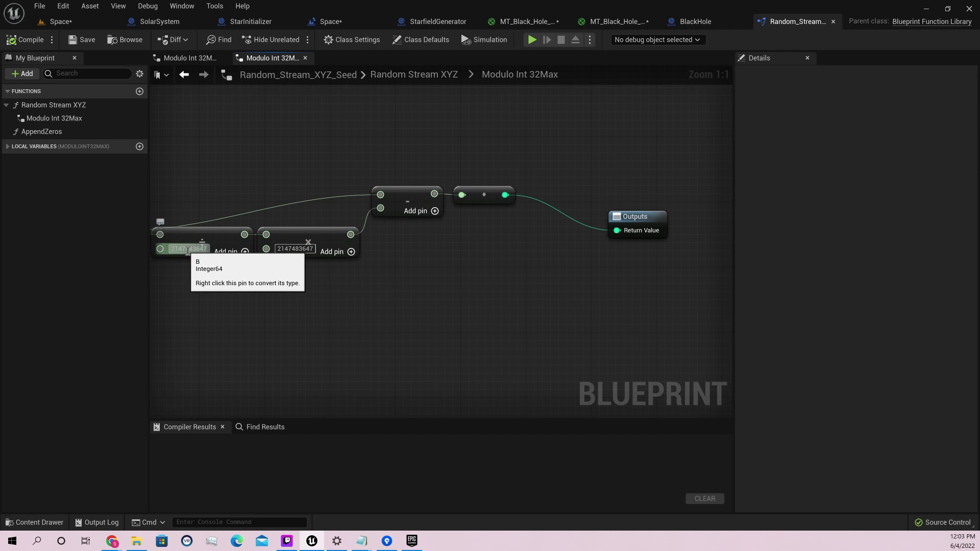
right_click_drag(186, 290, 344, 327)
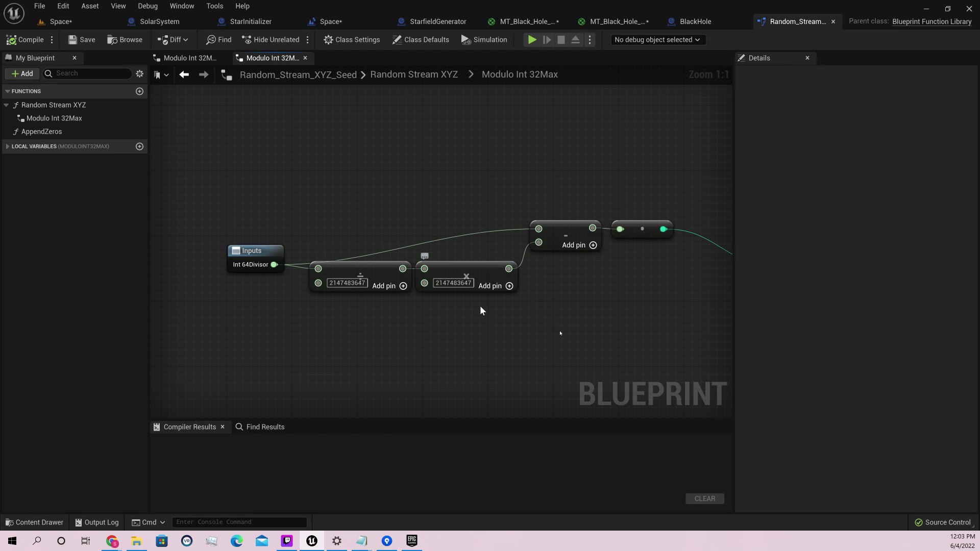
right_click_drag(587, 325, 467, 321)
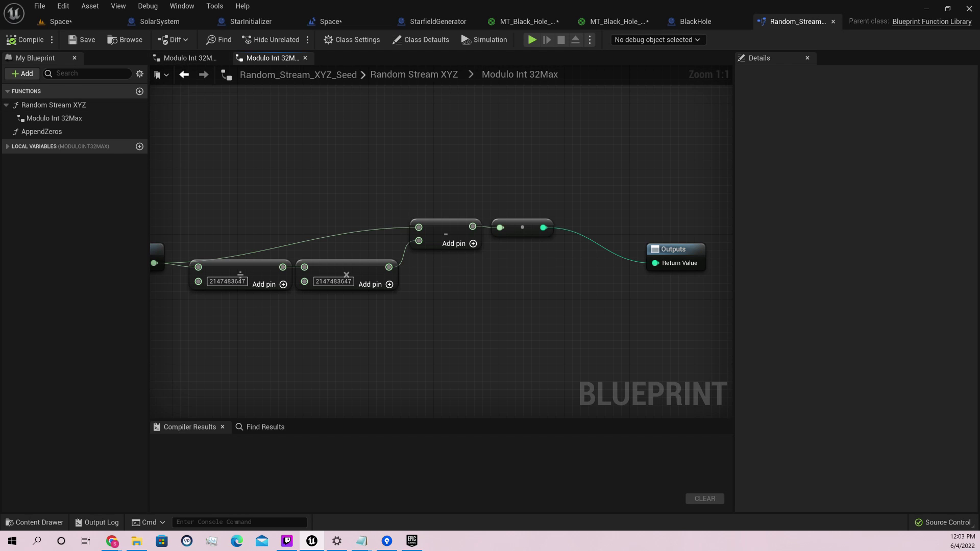
left_click(305, 58)
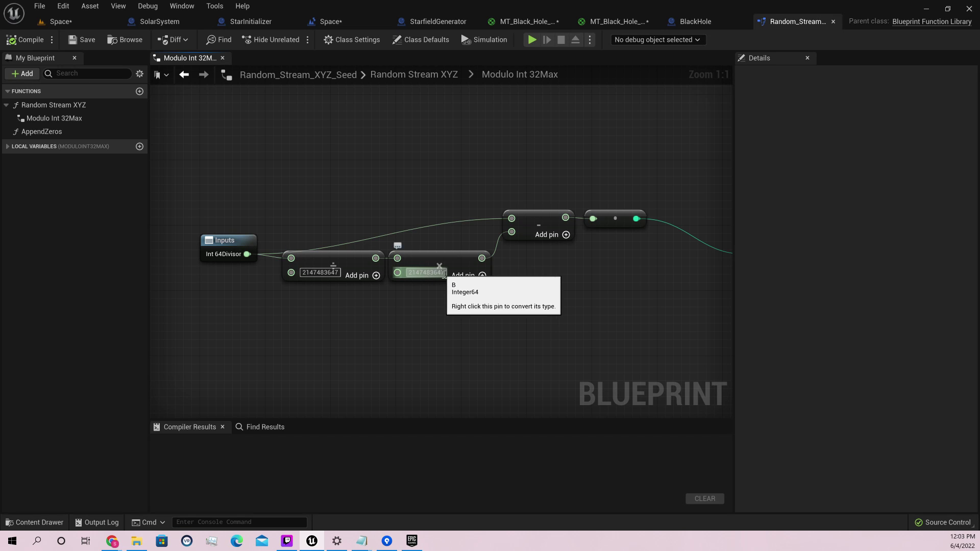
left_click(404, 272)
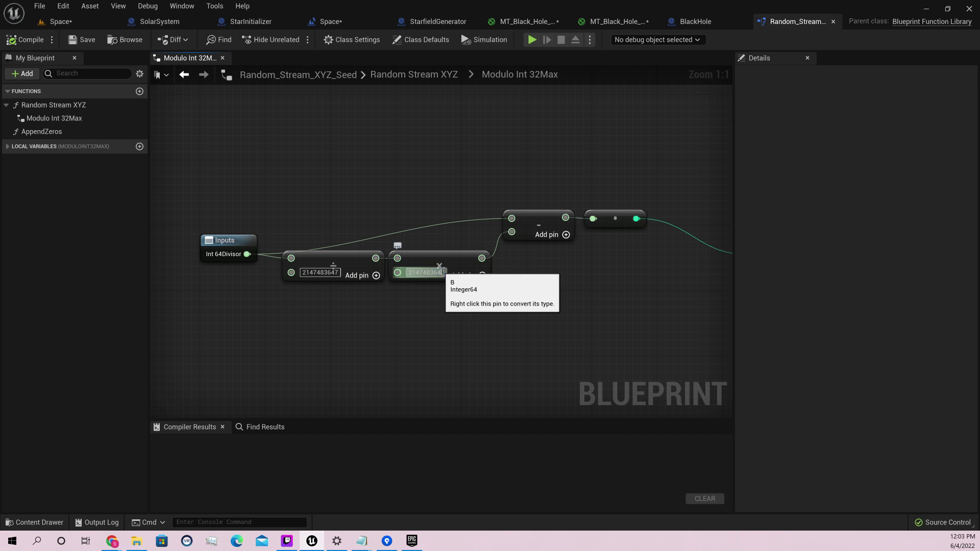
right_click_drag(399, 272, 451, 274)
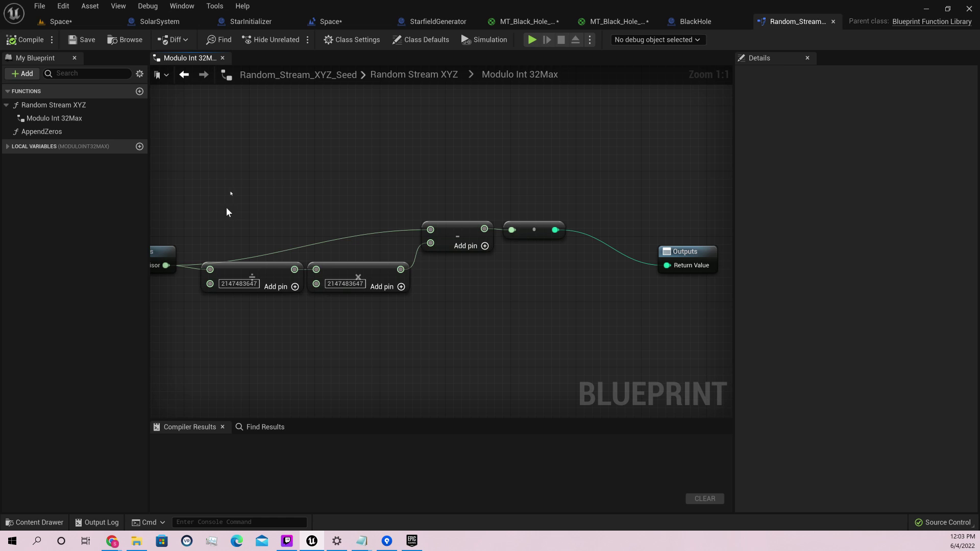
Nudge the divide and multiply nodes slightly down, clear the selection, and go back to Space.
left_click_drag(227, 206, 360, 356)
left_click_drag(337, 265, 340, 277)
left_click(344, 253)
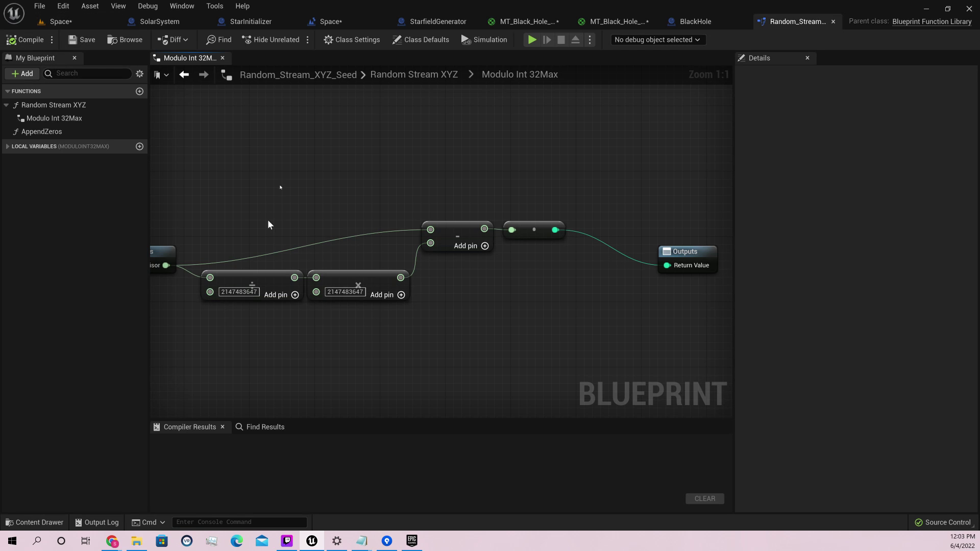
left_click_drag(189, 175, 715, 352)
left_click(539, 331)
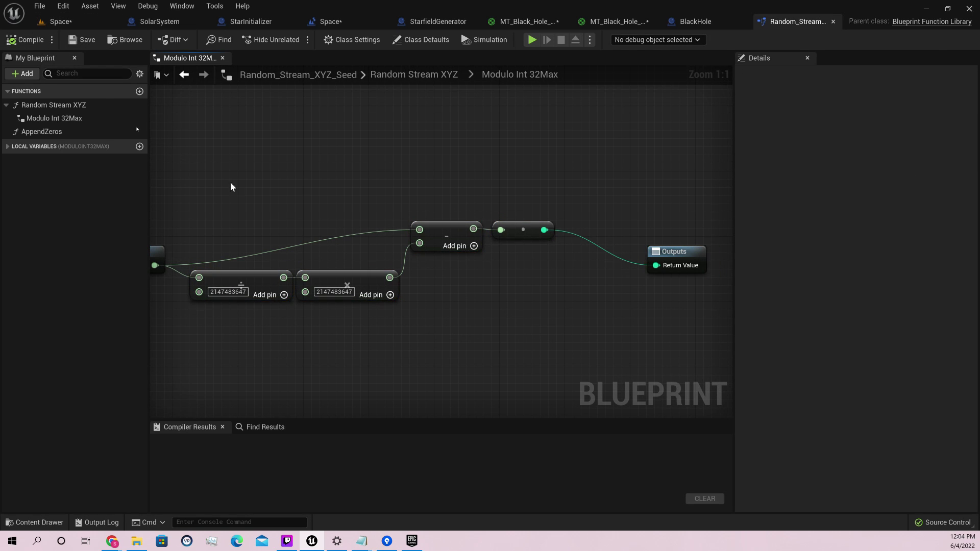
left_click(62, 24)
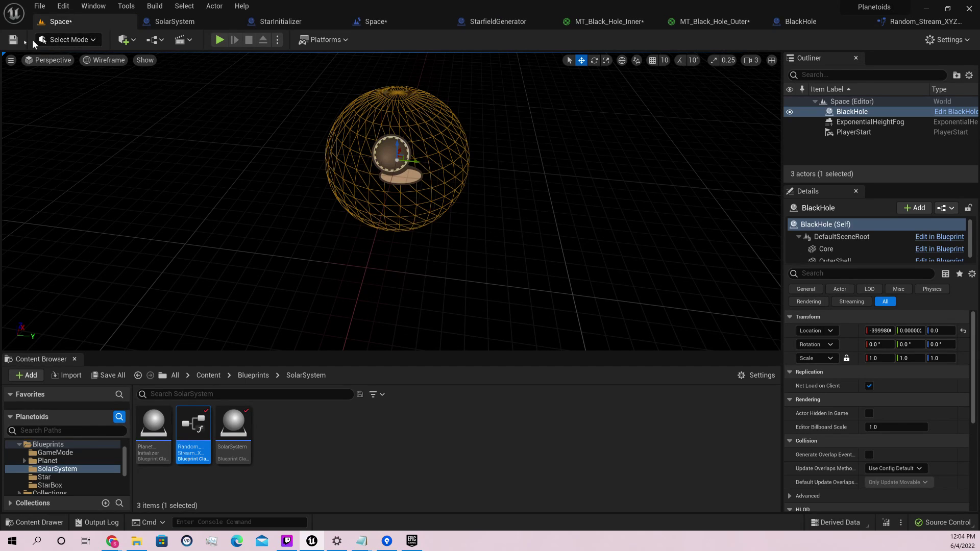
Save the Space level and play it, steering the ship with A and D past the glowing star.
left_click(13, 39)
left_click(219, 39)
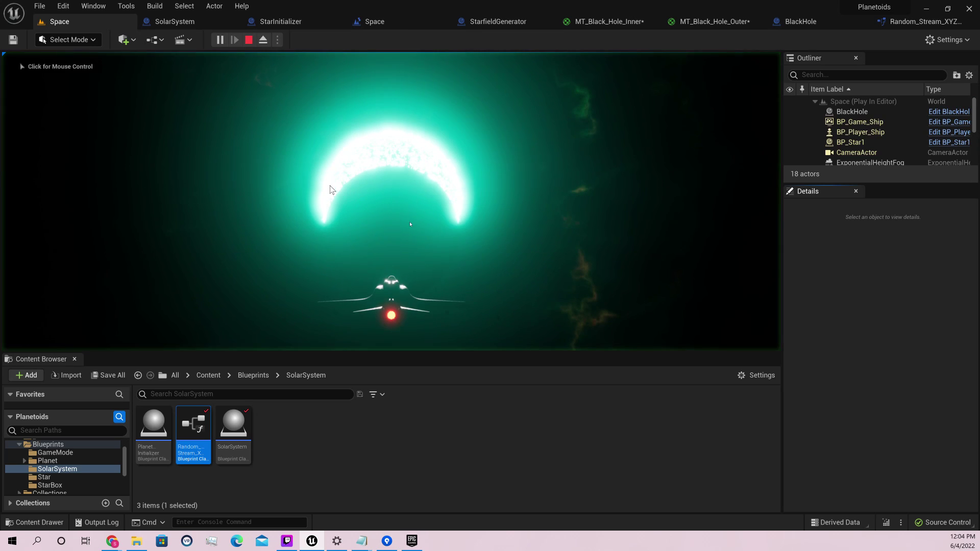
left_click(455, 247)
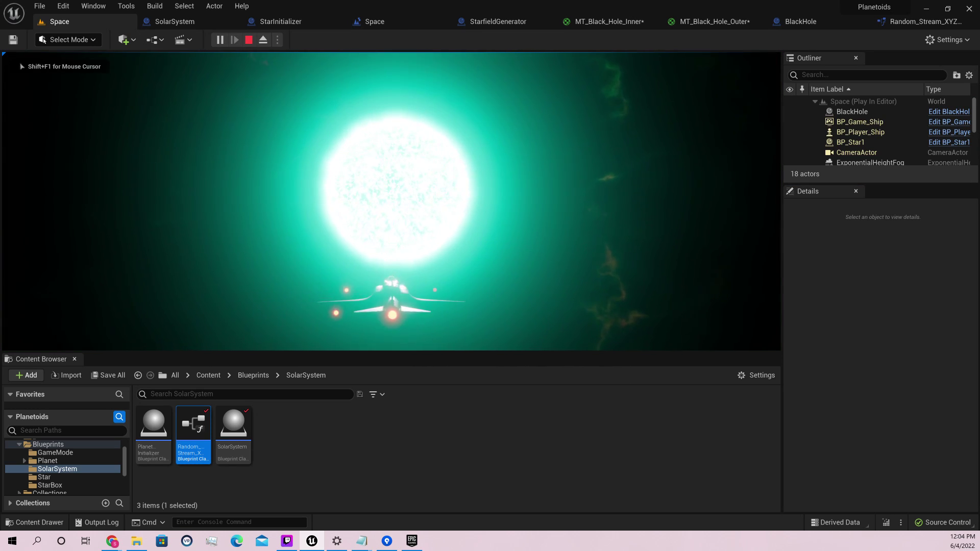
key("a")
key("a")
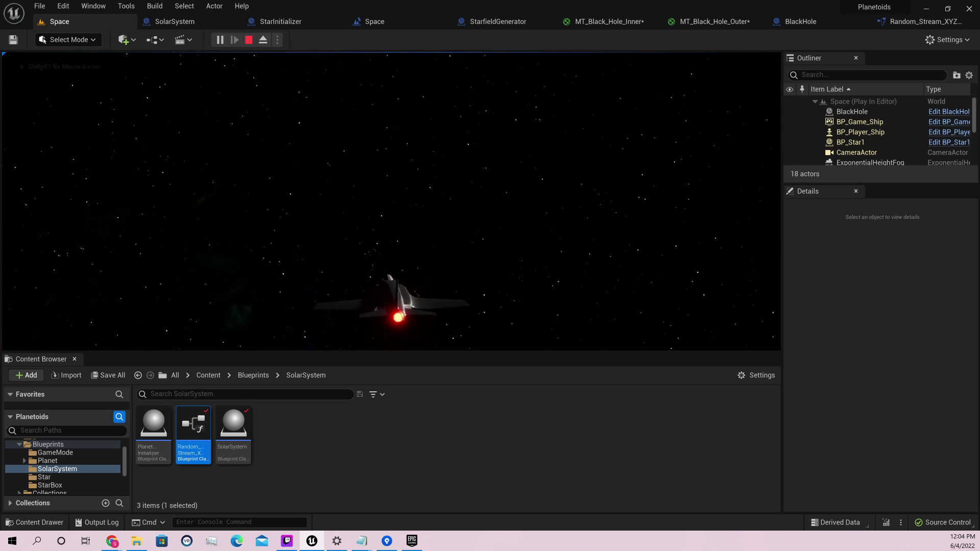
key("d")
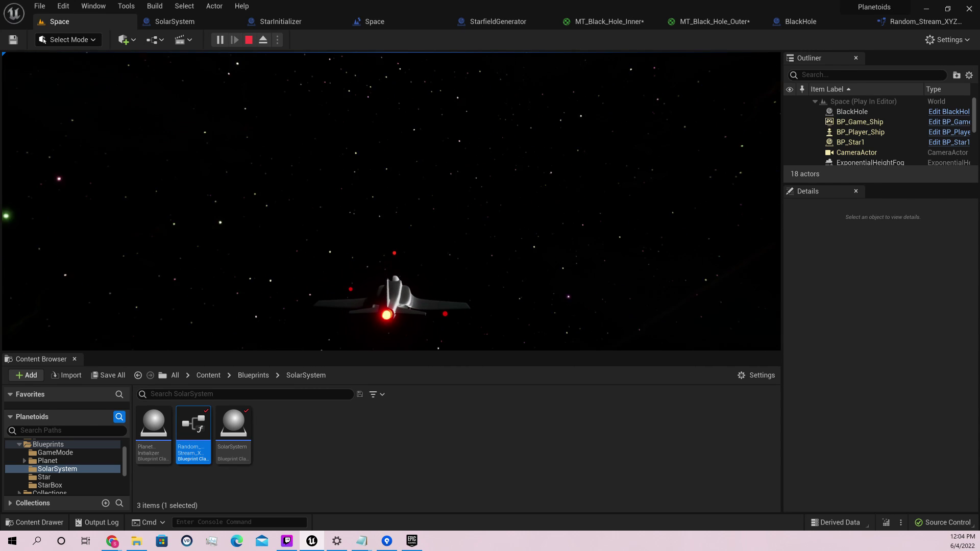
key("d")
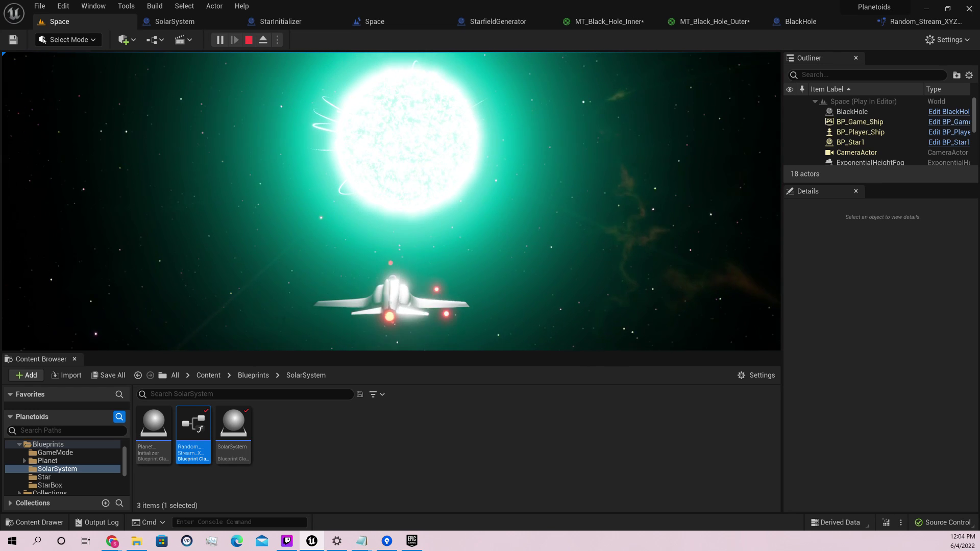
key("Escape")
Switch the viewport from wireframe to Lit rendering.
left_click(419, 151)
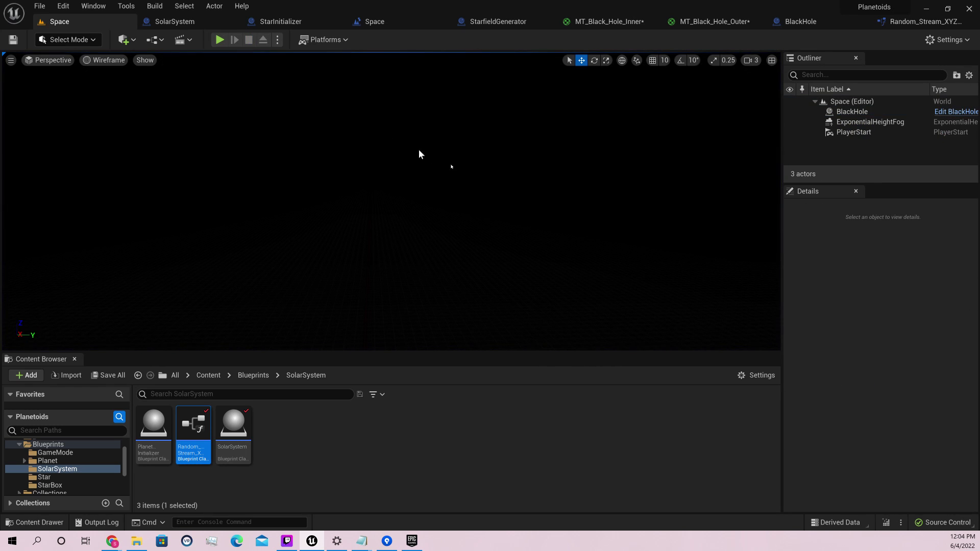
left_click(860, 104)
left_click(105, 59)
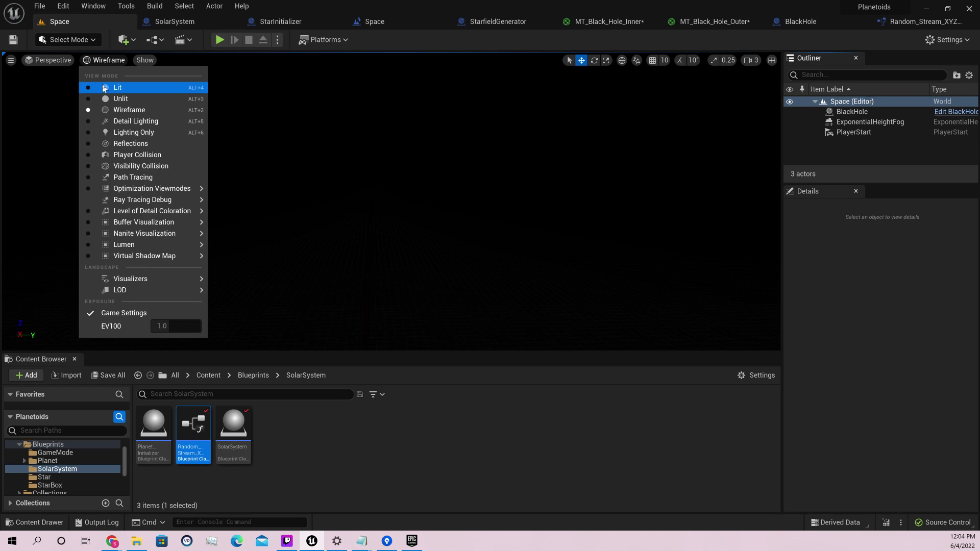
left_click(106, 88)
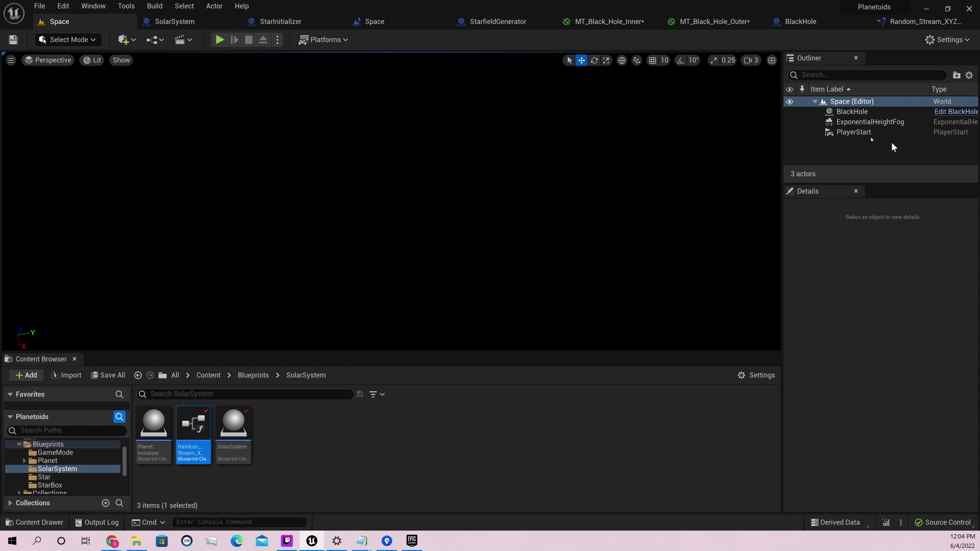
Select and frame the BlackHole, then drag it right to an X location of about -399940.
left_click(855, 113)
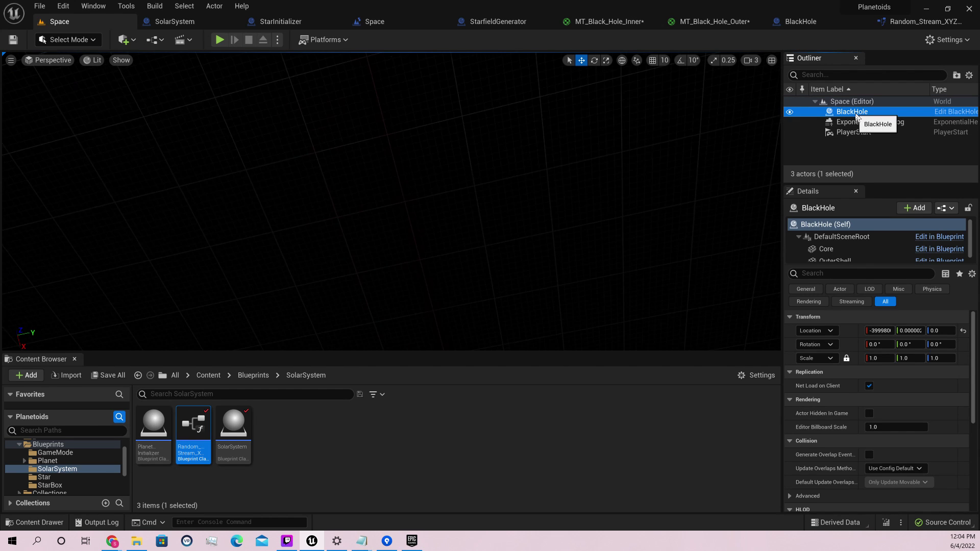
double_click(855, 112)
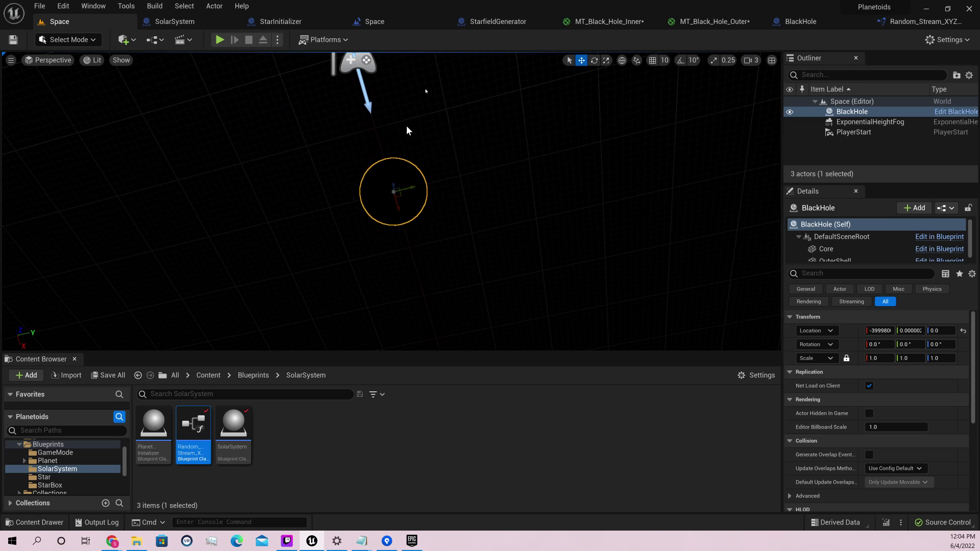
left_click_drag(398, 205, 514, 219)
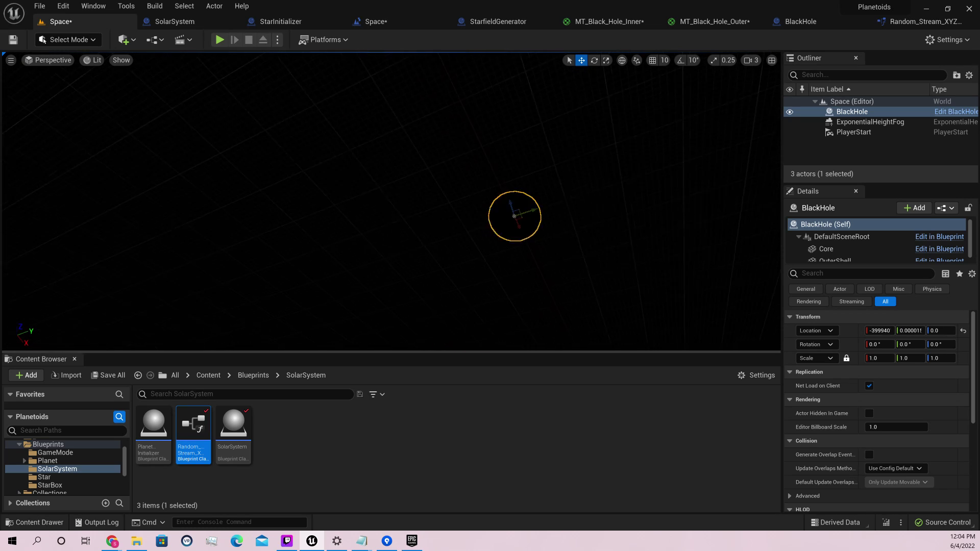
Set the BlackHole's locked scale to 50 and drag it along X to about -398983.
left_click(879, 358)
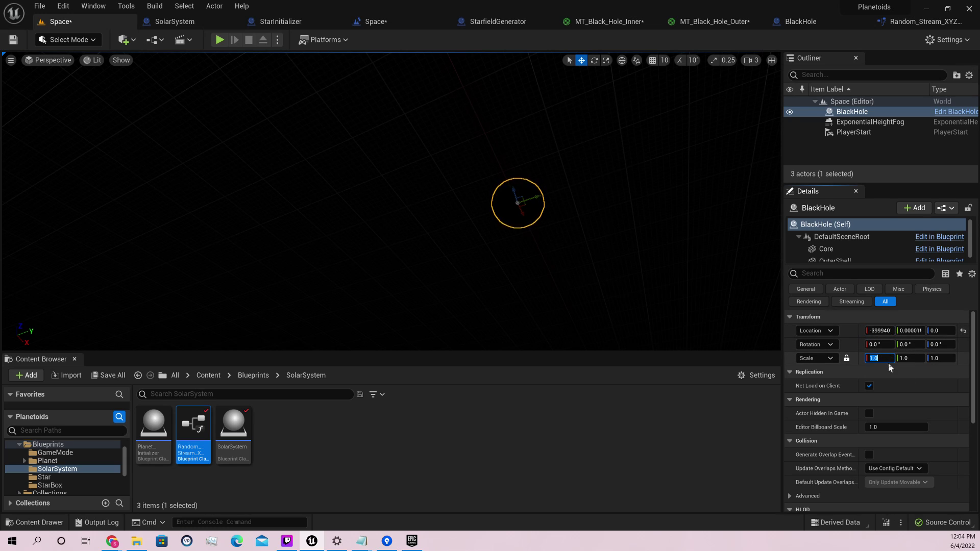
key("Return")
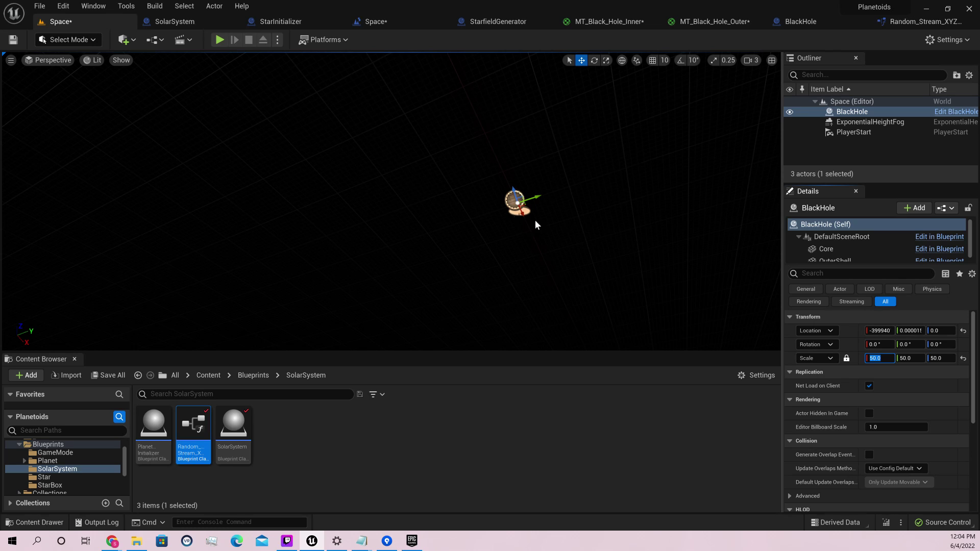
left_click_drag(522, 210, 587, 285)
right_click_drag(587, 286, 493, 221)
left_click_drag(492, 221, 659, 228)
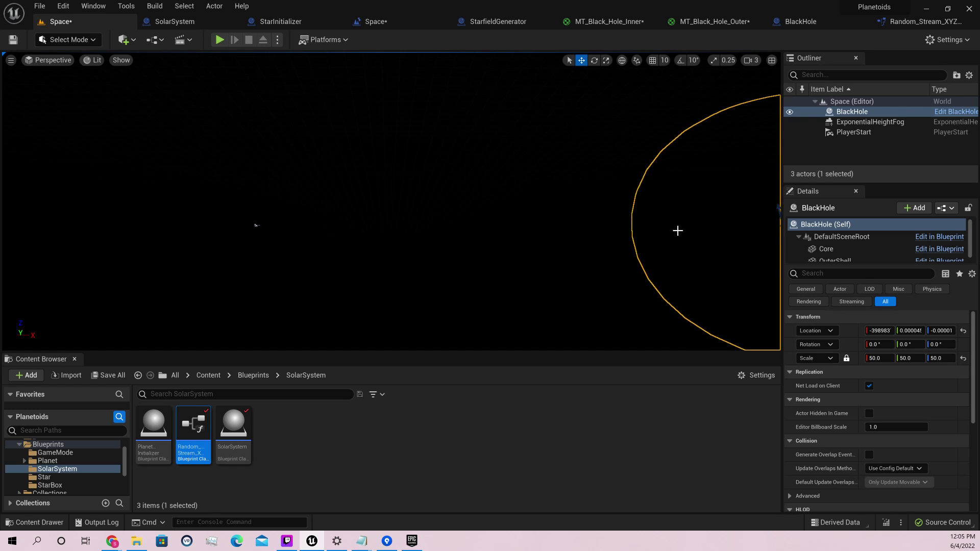
Reposition the BlackHole, test-play the level, then stop the play session.
key("f")
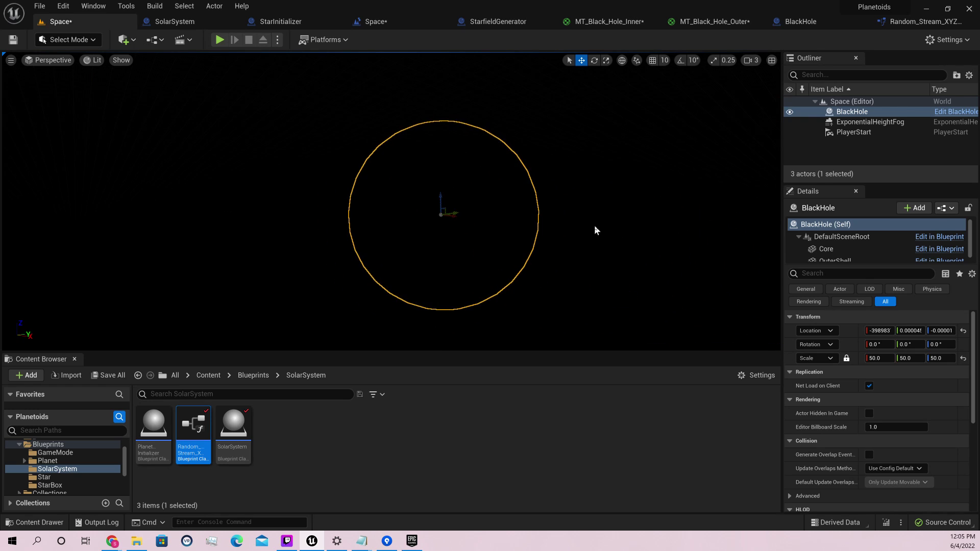
right_click_drag(595, 230, 586, 226)
left_click_drag(502, 194, 574, 217)
mouse_move(250, 85)
right_mouse_down()
mouse_move(240, 85)
mouse_move(250, 84)
right_mouse_up()
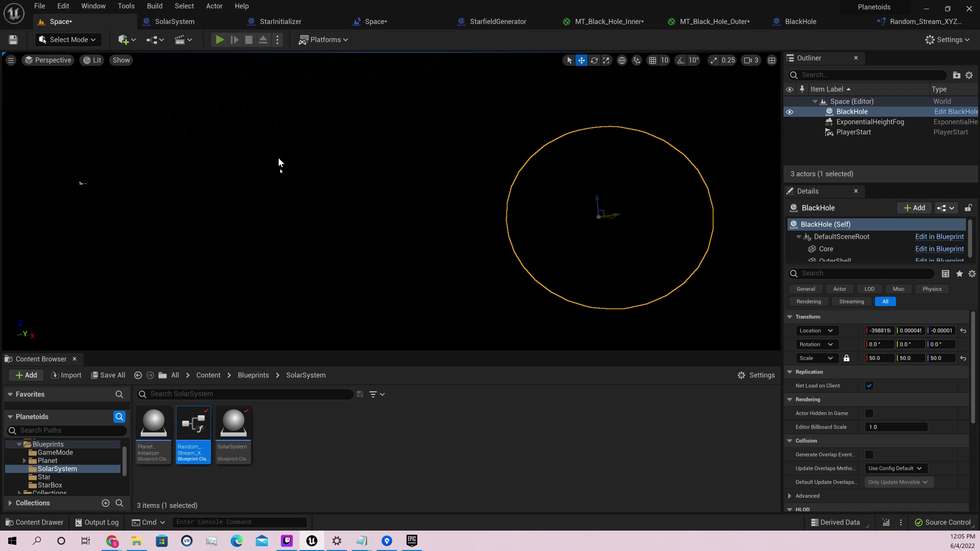
key("alt+p")
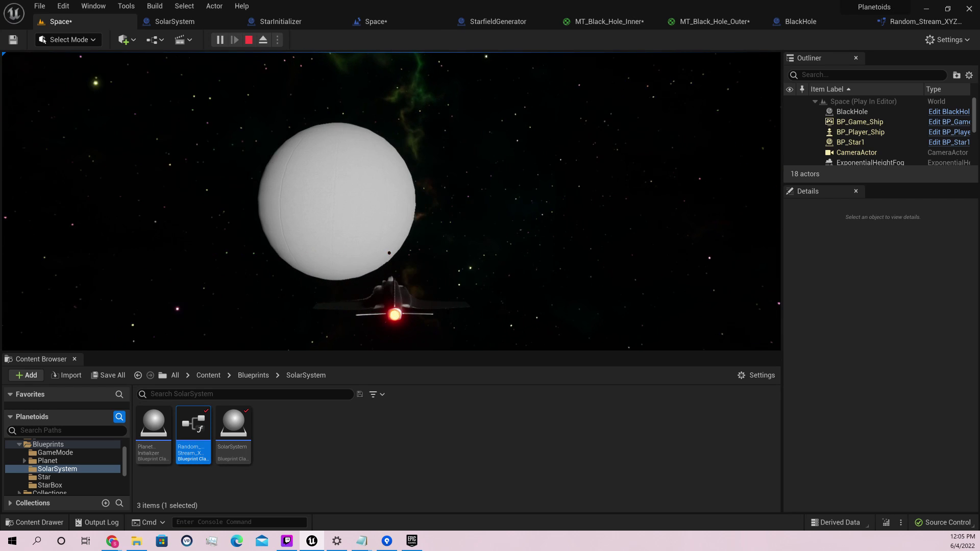
key("Escape")
Delete the BlackHole actor and switch the editor to Modeling mode.
key("f")
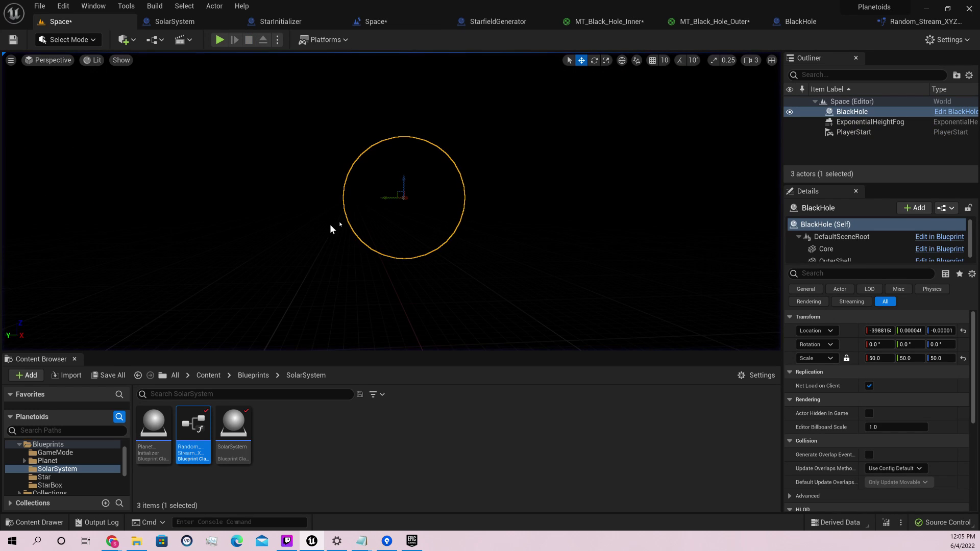
key("Delete")
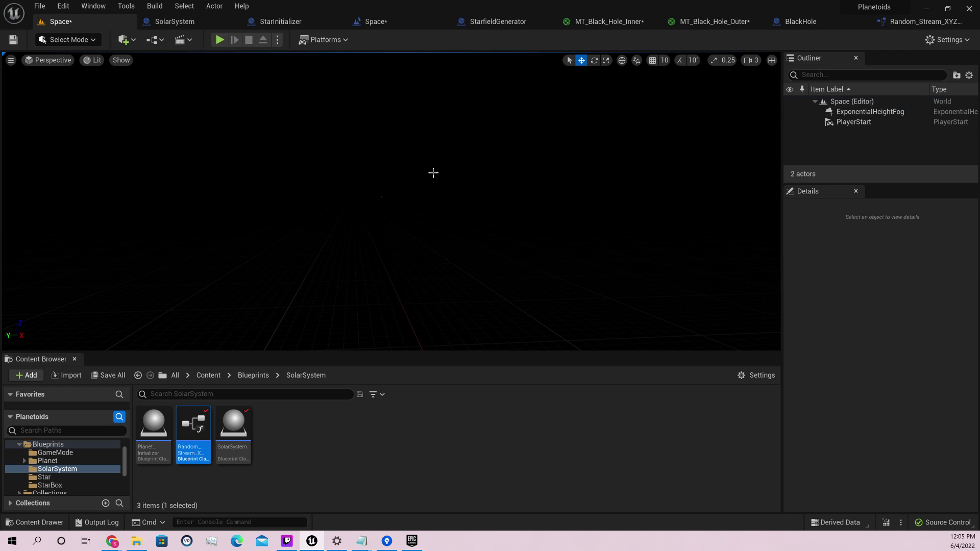
left_click(93, 40)
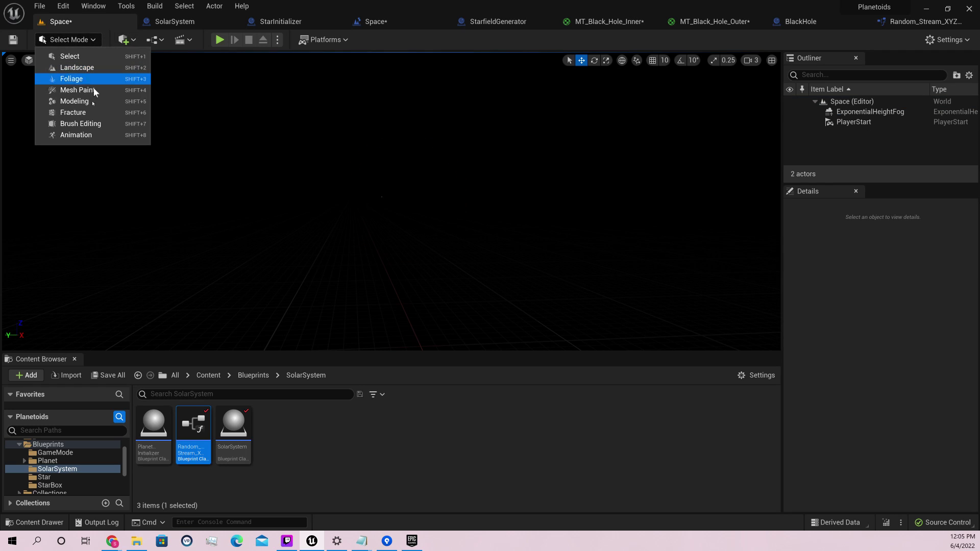
left_click(82, 102)
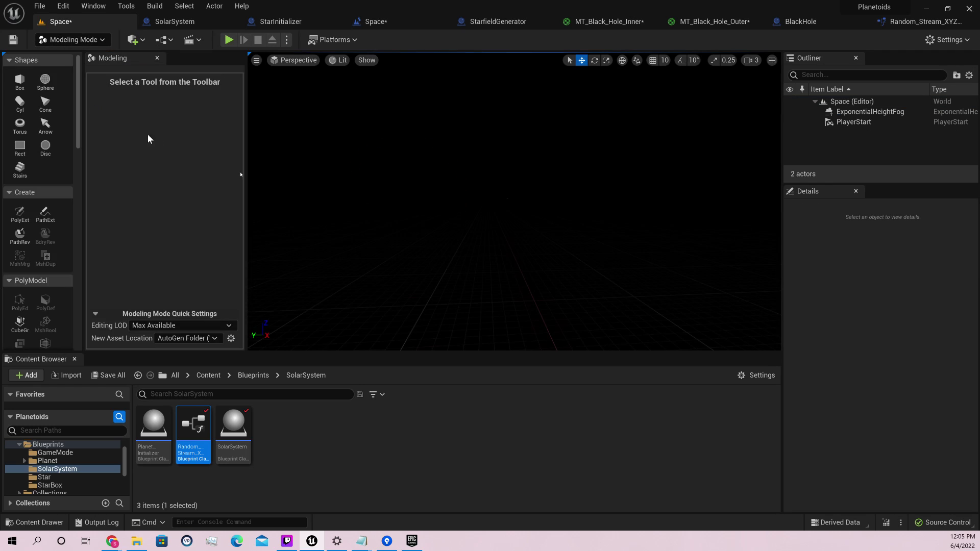
Place two spheres with 64 subdivisions side by side in the level.
left_click(46, 82)
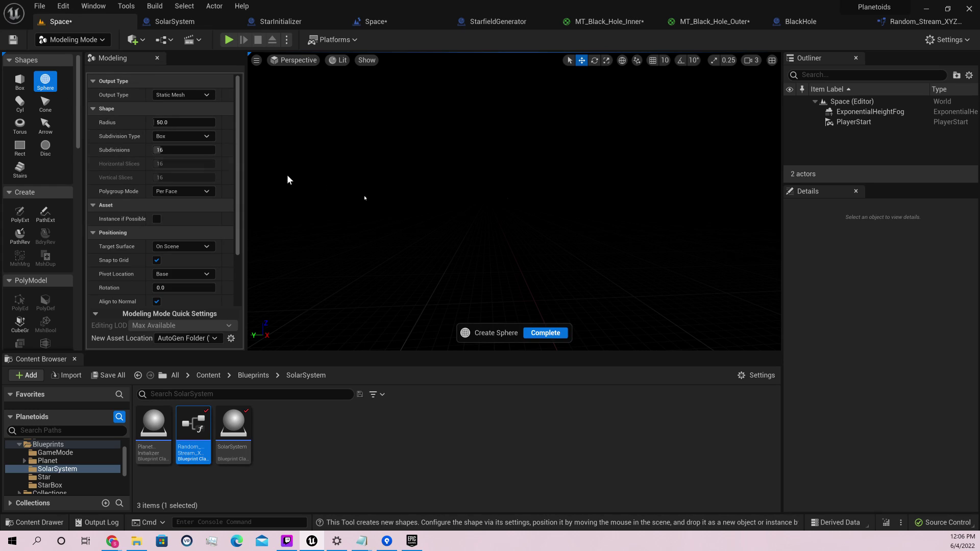
left_click(207, 150)
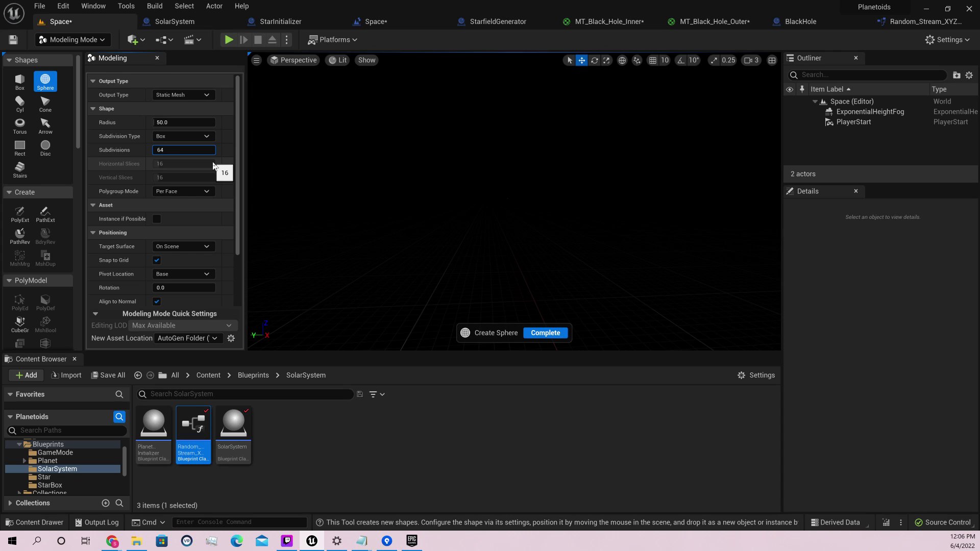
key("Return")
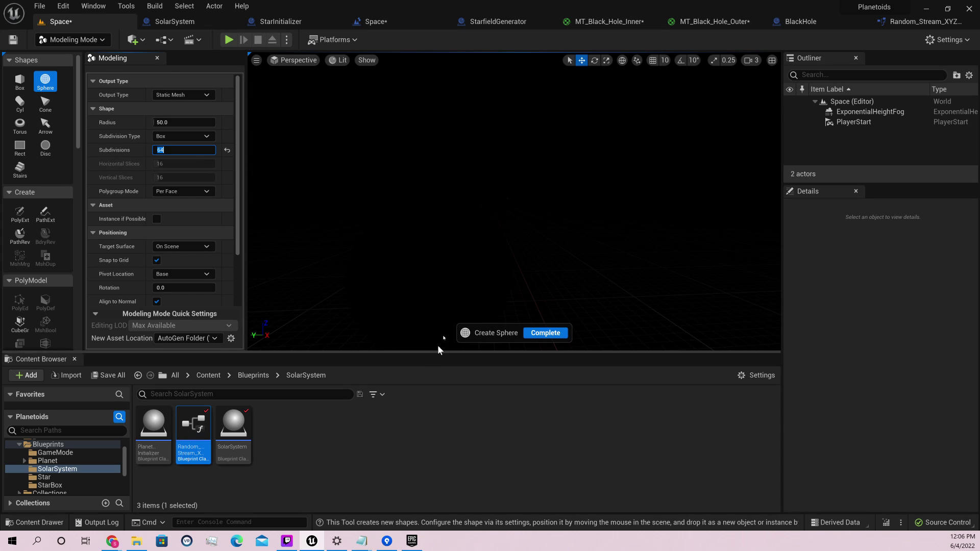
left_click(462, 304)
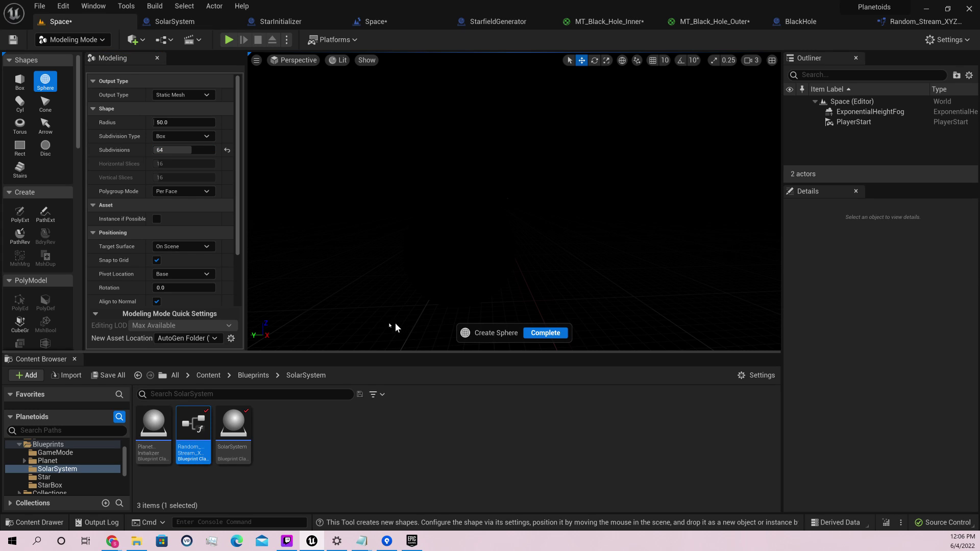
left_click(604, 297)
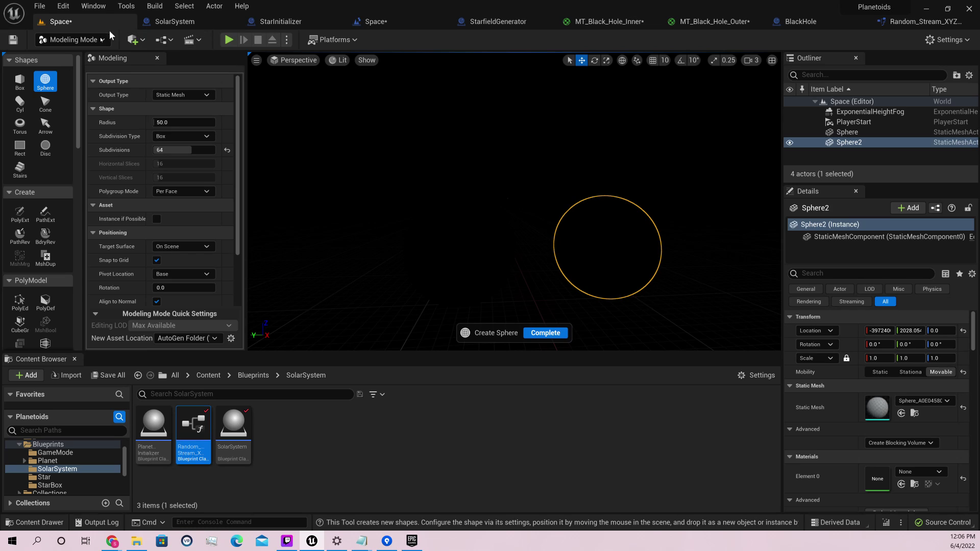
Switch the viewport to Wireframe view and save the level.
left_click(340, 60)
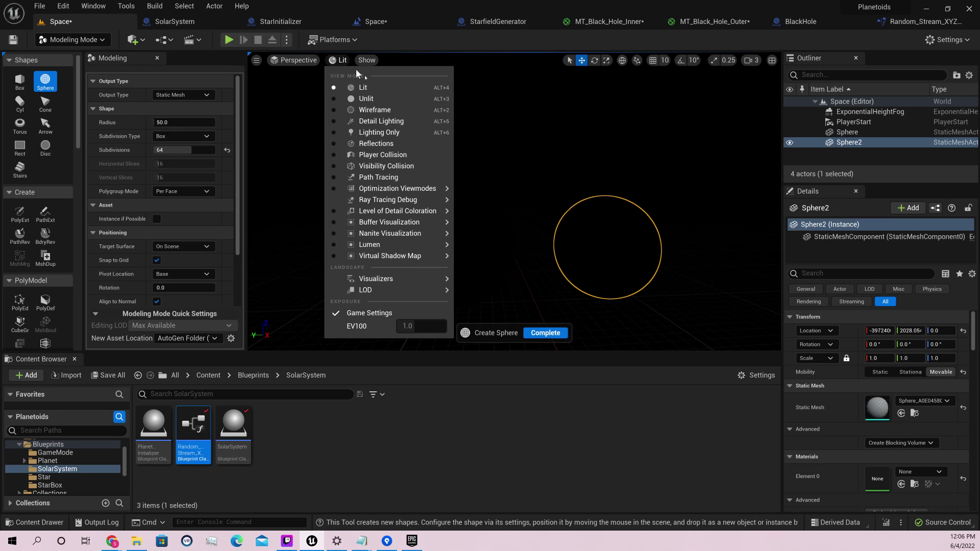
left_click(361, 108)
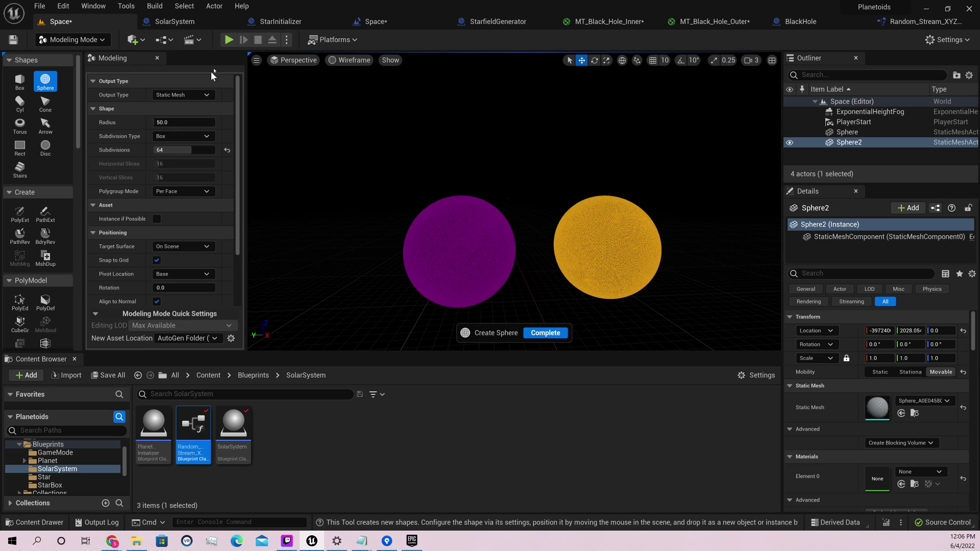
left_click(13, 39)
Set the left Sphere's Location Y to 0.
left_click(431, 231)
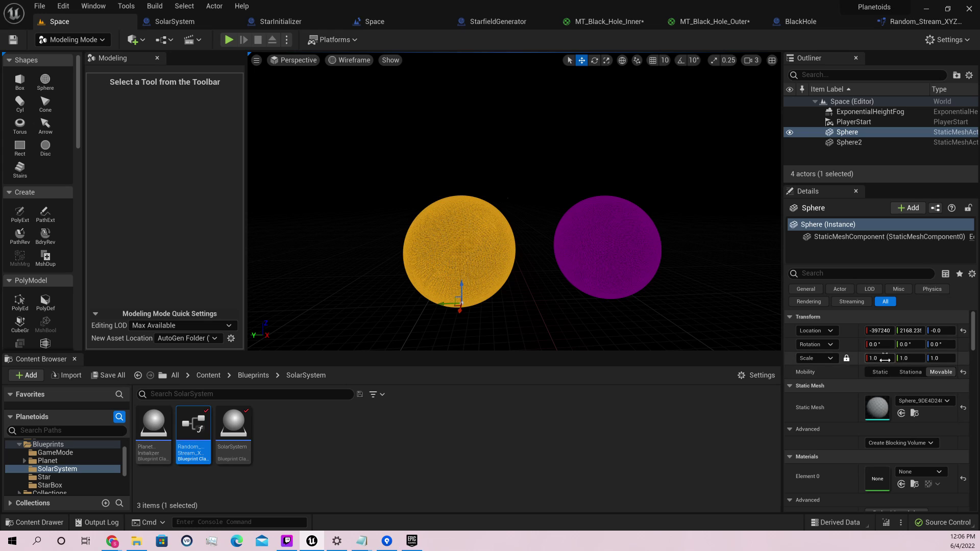
left_click(904, 331)
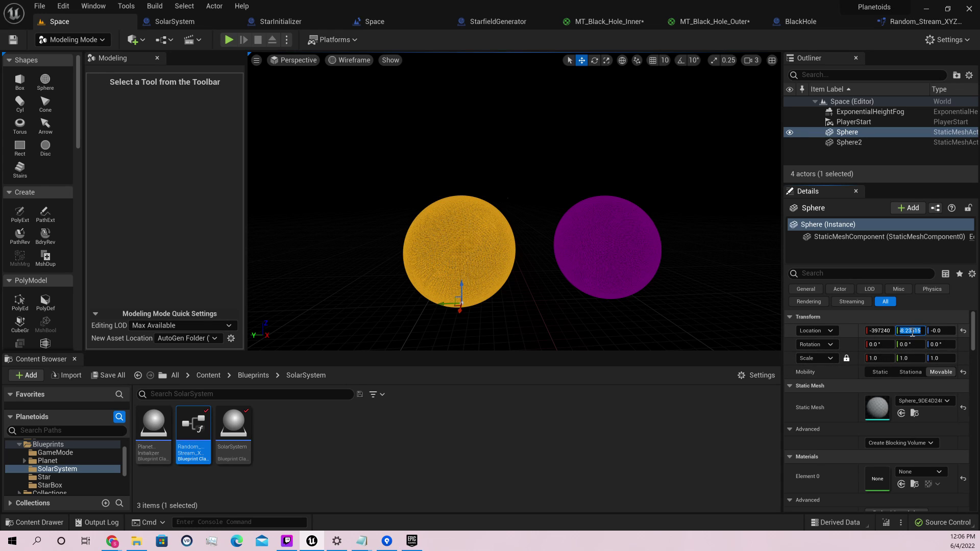
type("0")
key("Return")
Set Sphere2's Location Y to 0 and frame the overlapping spheres.
left_click(614, 225)
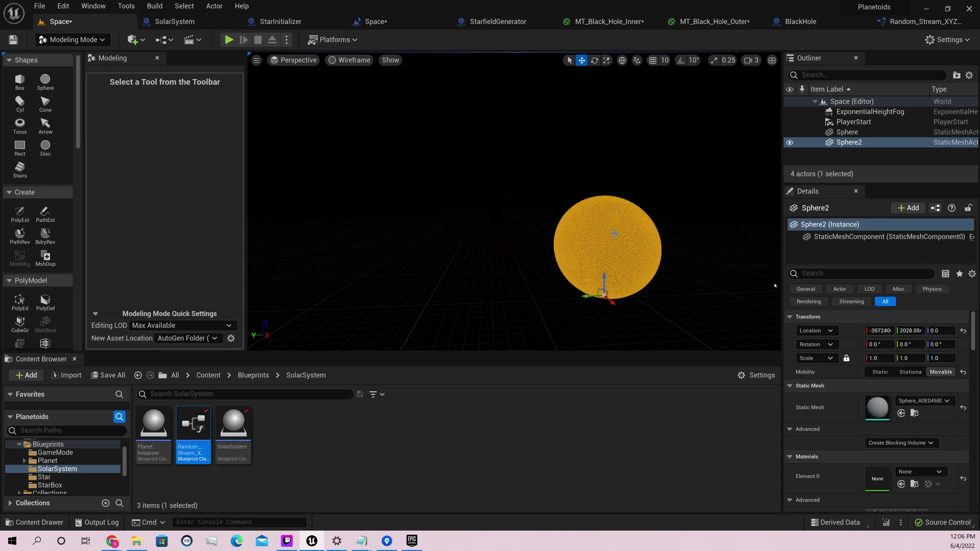
left_click(906, 330)
type("0")
key("Return")
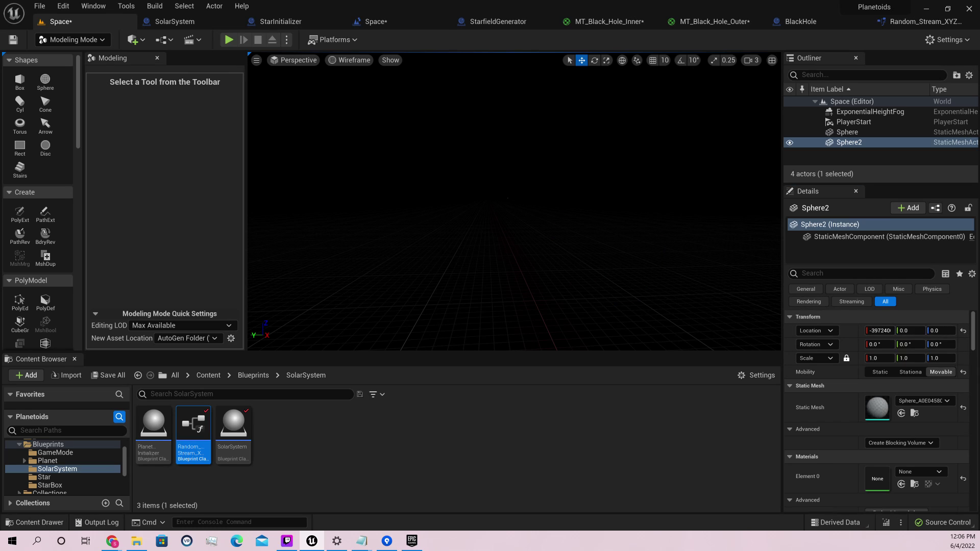
right_click(630, 226)
key("f")
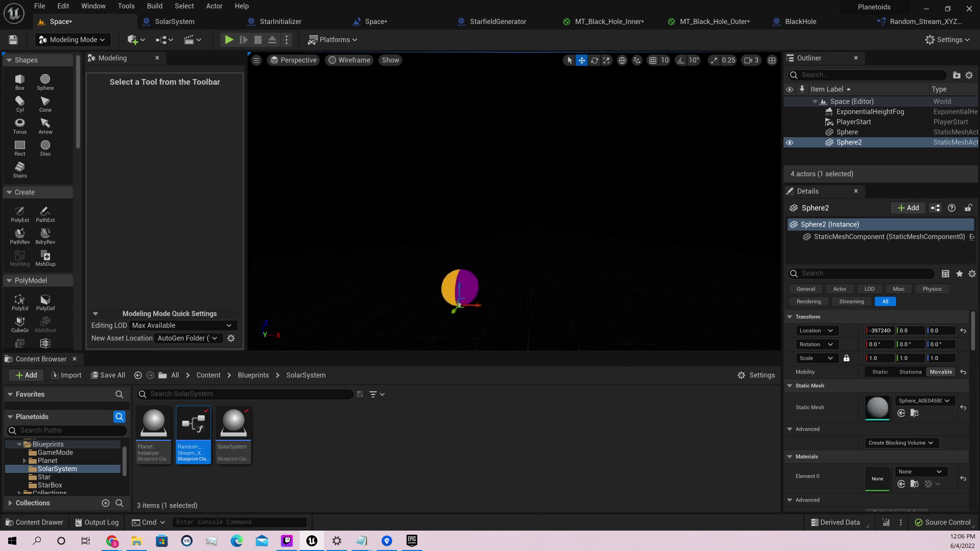
left_click_drag(515, 224, 582, 225, "alt")
right_click_drag(611, 198, 541, 200)
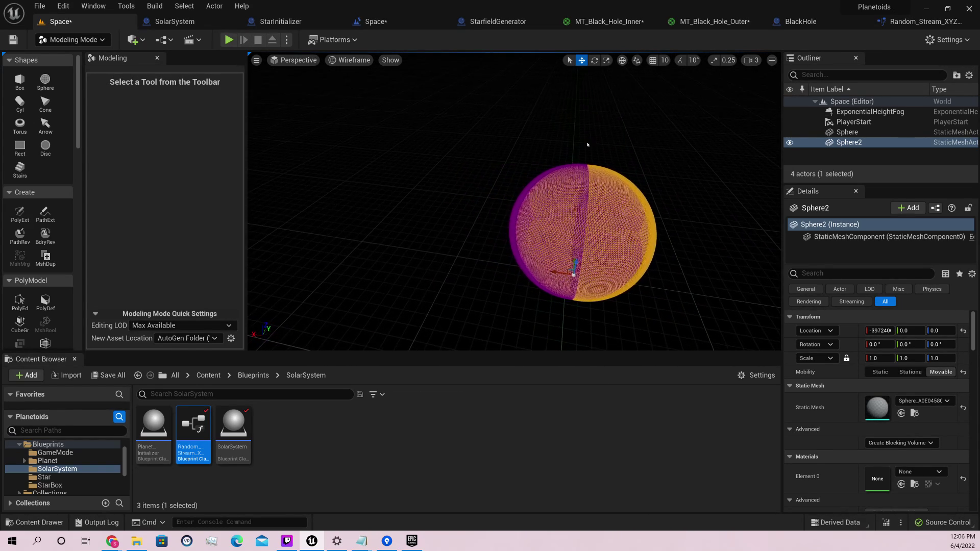
Select the Sphere and set its X location to -4000000.
left_click(649, 236)
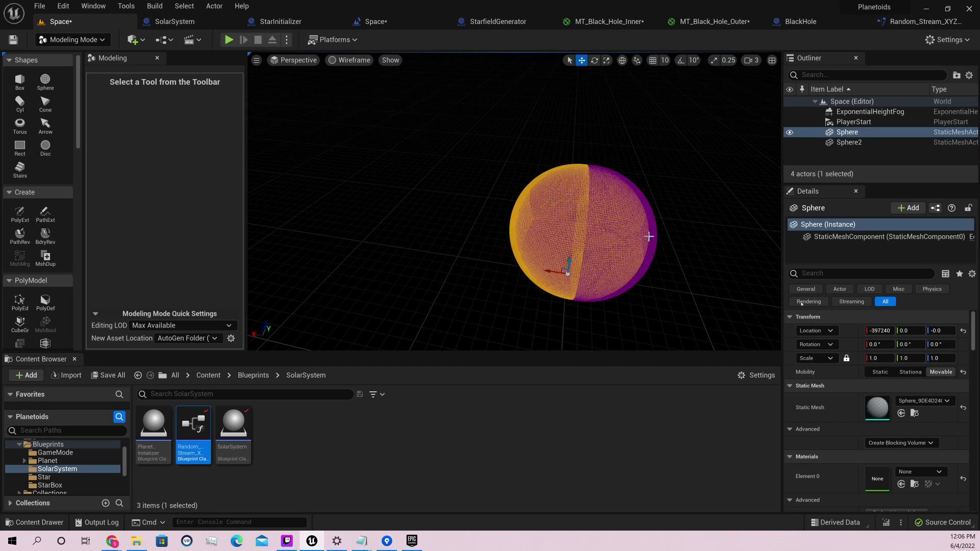
right_click(851, 334)
left_click(886, 317)
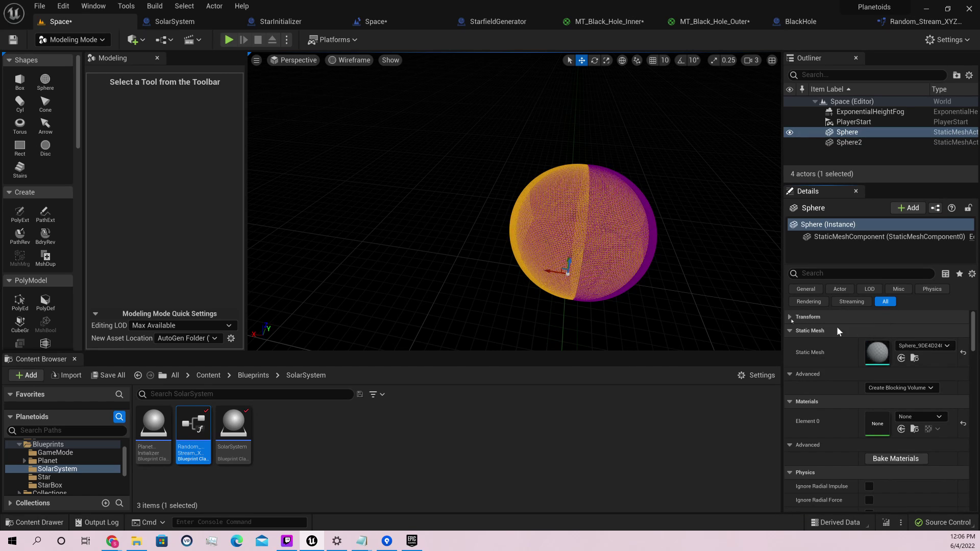
left_click(796, 317)
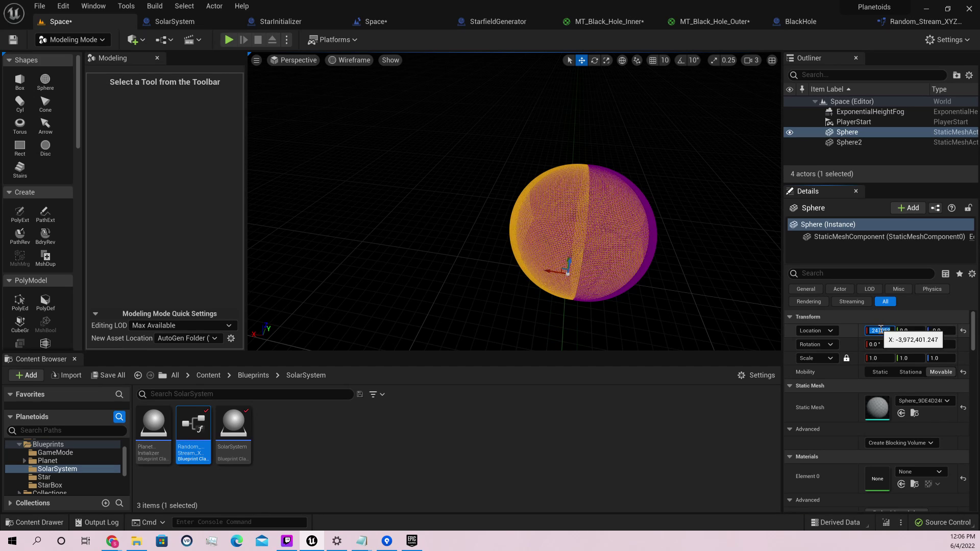
left_click_drag(889, 330, 947, 336)
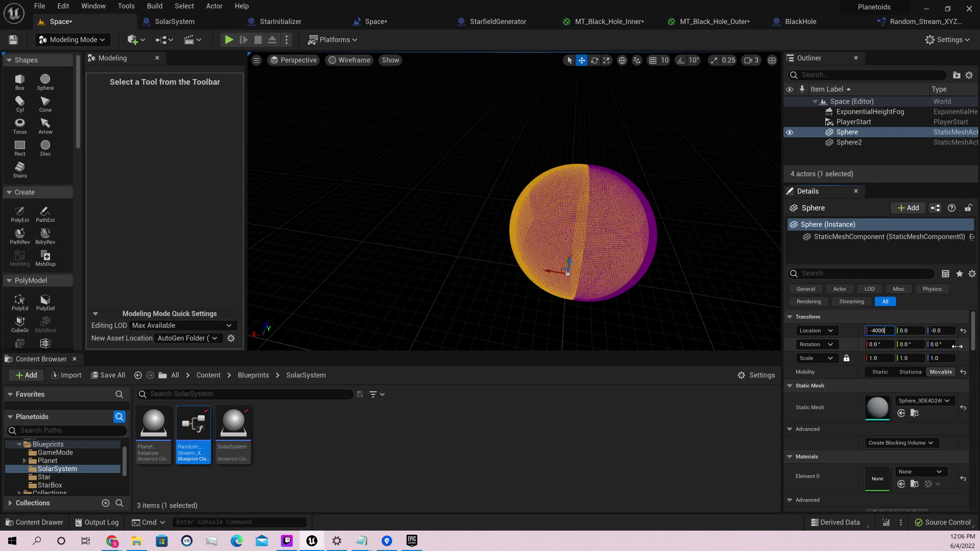
key("Return")
right_click_drag(696, 160, 674, 169)
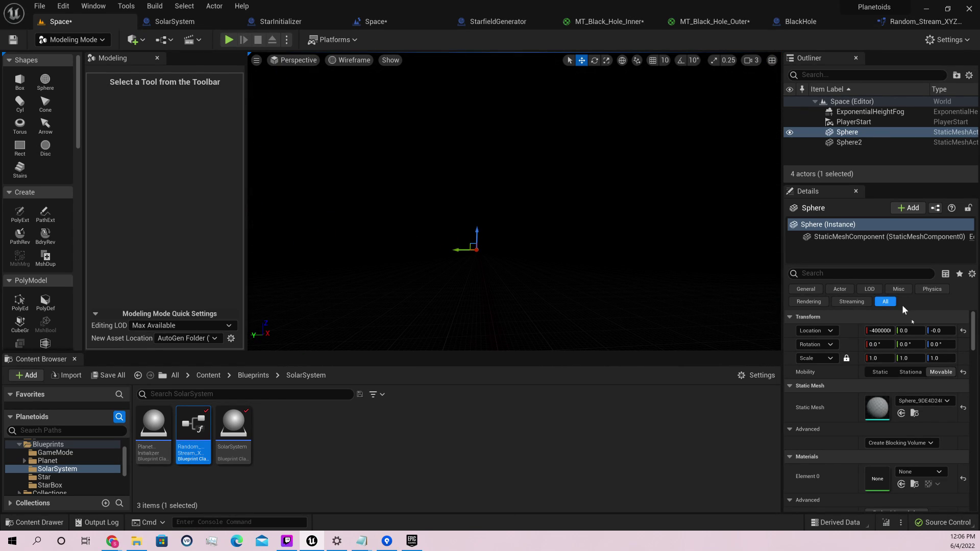
Change the Sphere's X location to 4000000, then to 2000000.
left_click(873, 331)
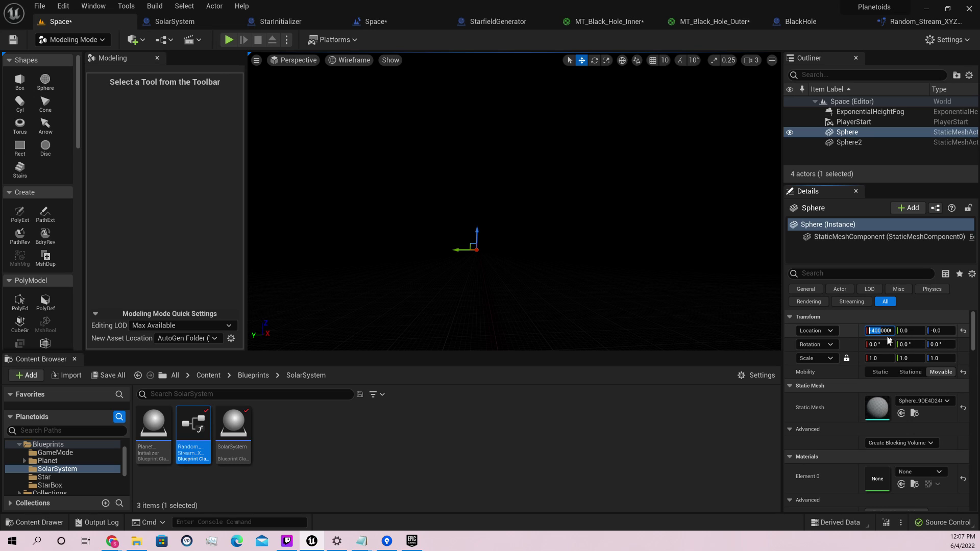
type("4000000")
right_click_drag(510, 204, 485, 194)
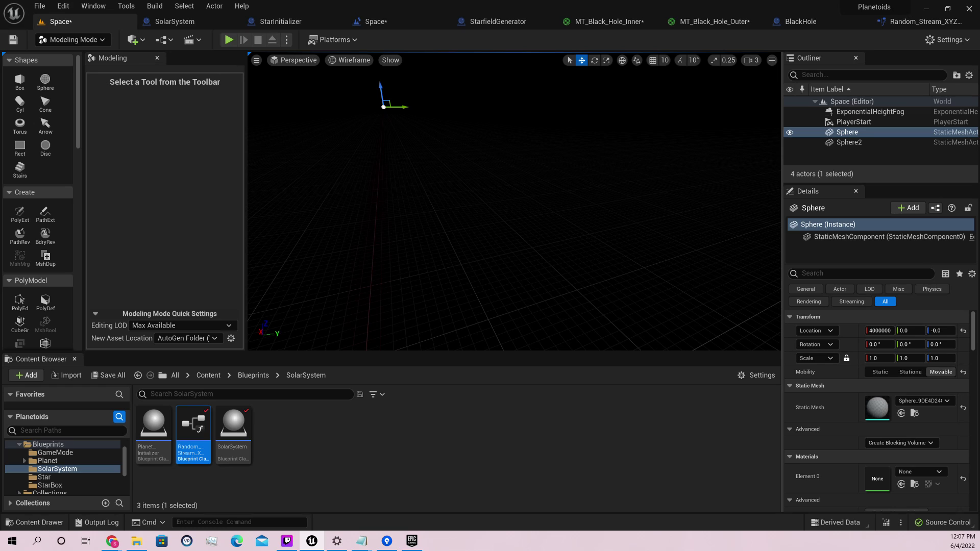
left_click(872, 330)
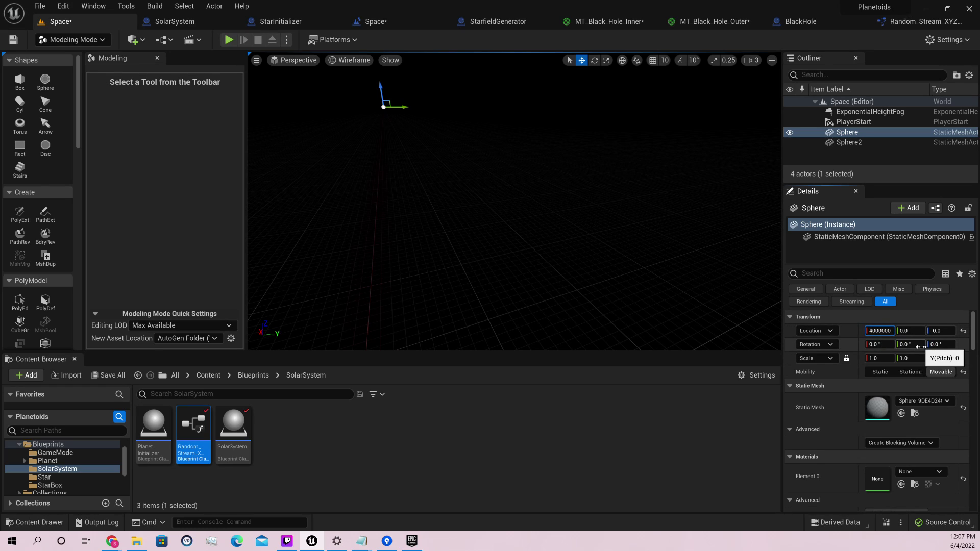
key("ctrl+a")
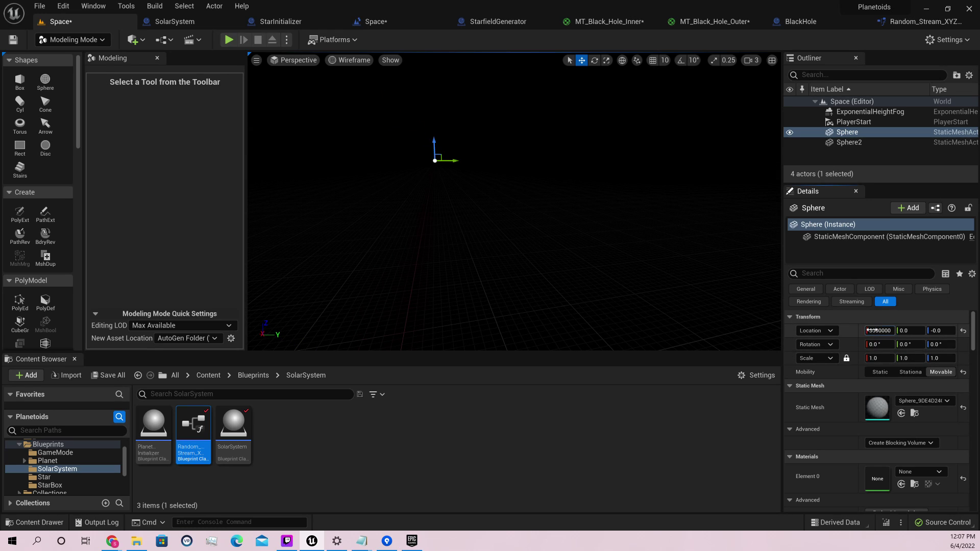
left_click(873, 330)
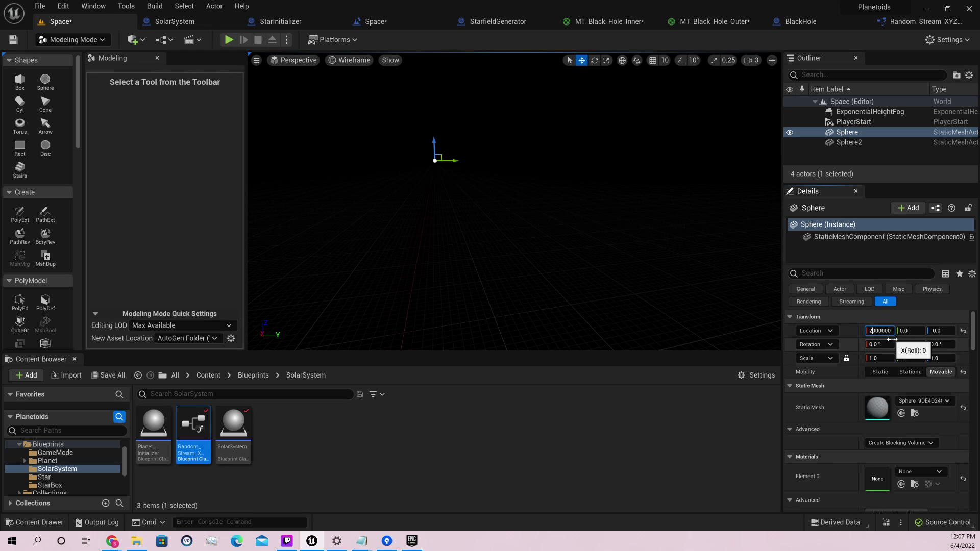
key("Return")
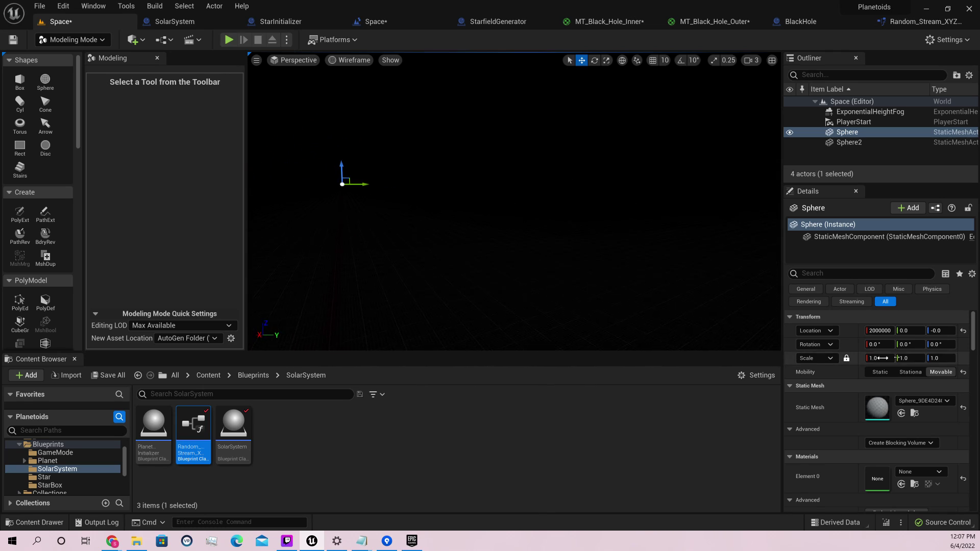
Reduce the Sphere's X location to 20000, then finally to 2000.
left_click(874, 331)
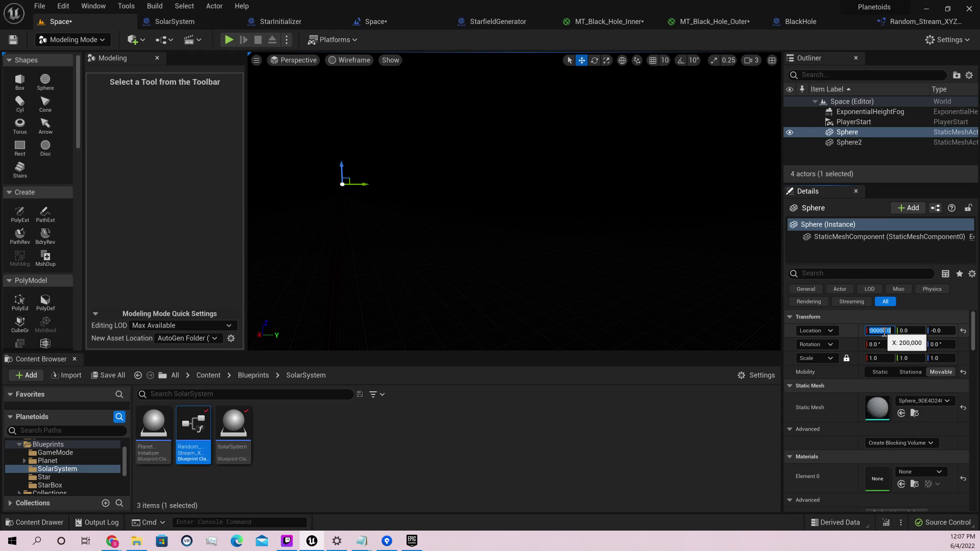
key("BackSpace")
key("BackSpace")
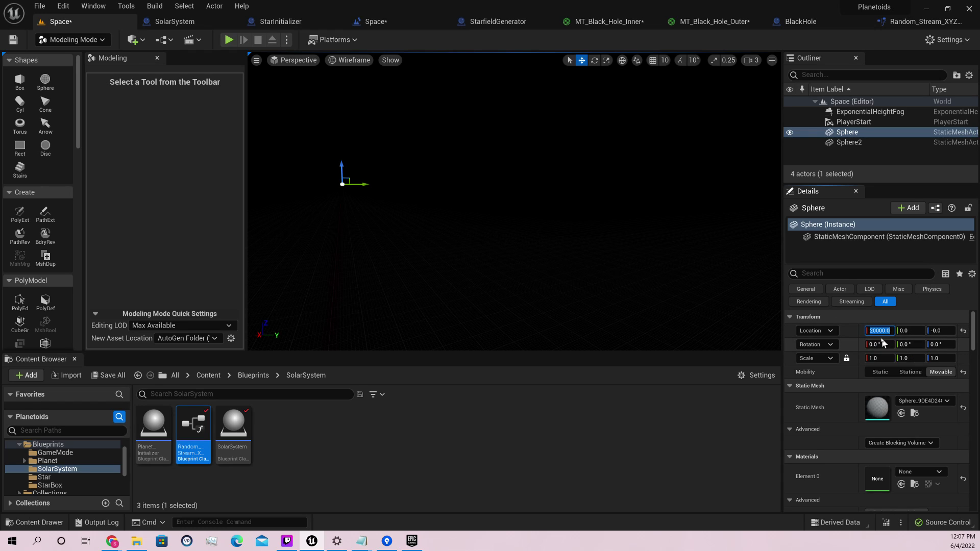
left_click(856, 133)
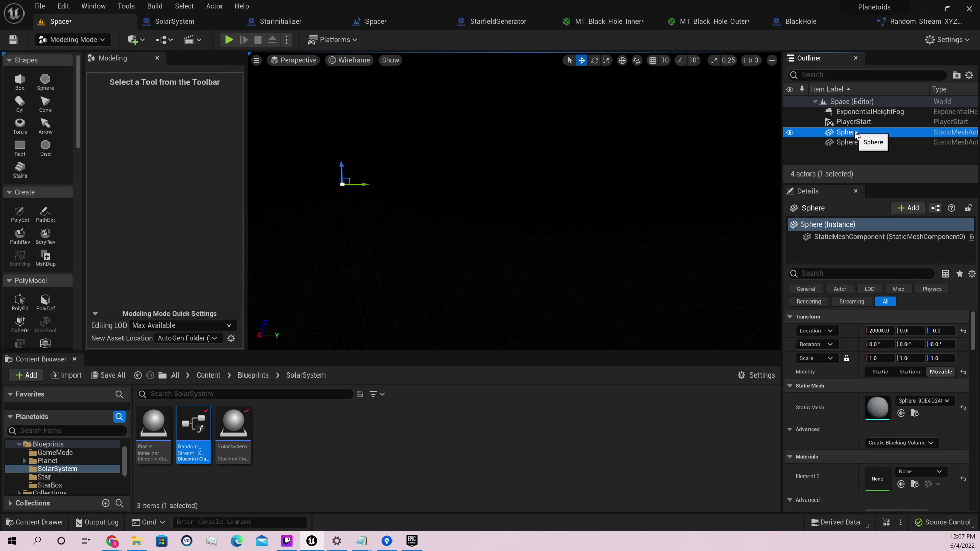
left_click(877, 330)
type("2000")
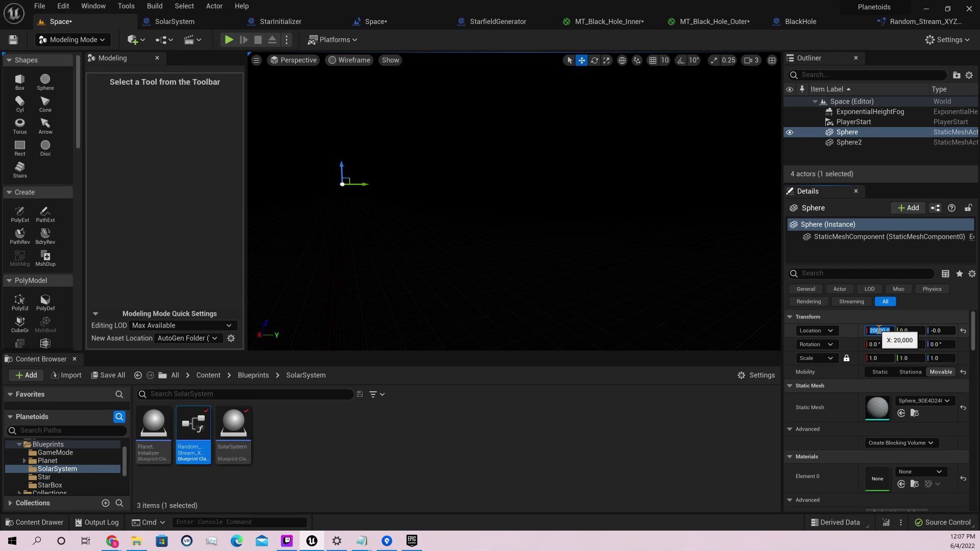
key("Return")
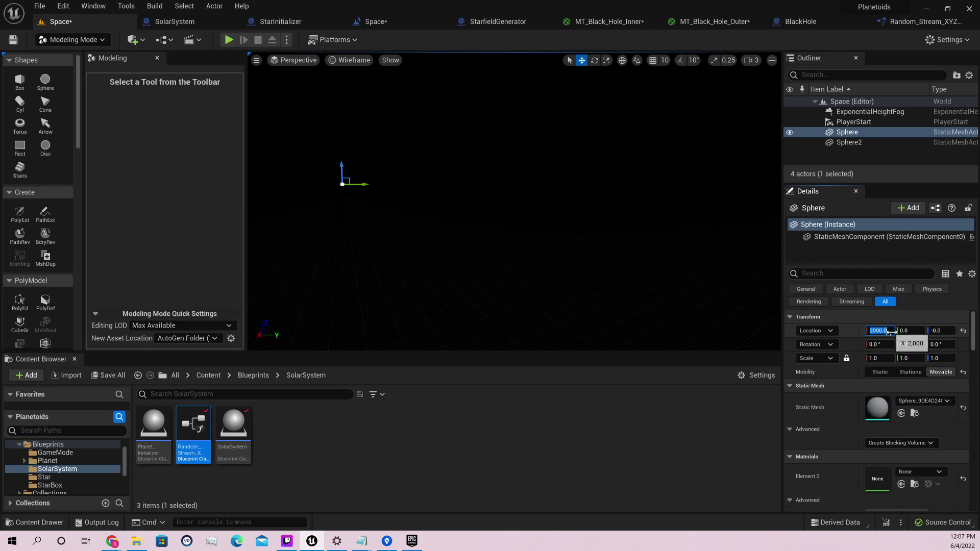
right_click_drag(343, 184, 343, 174)
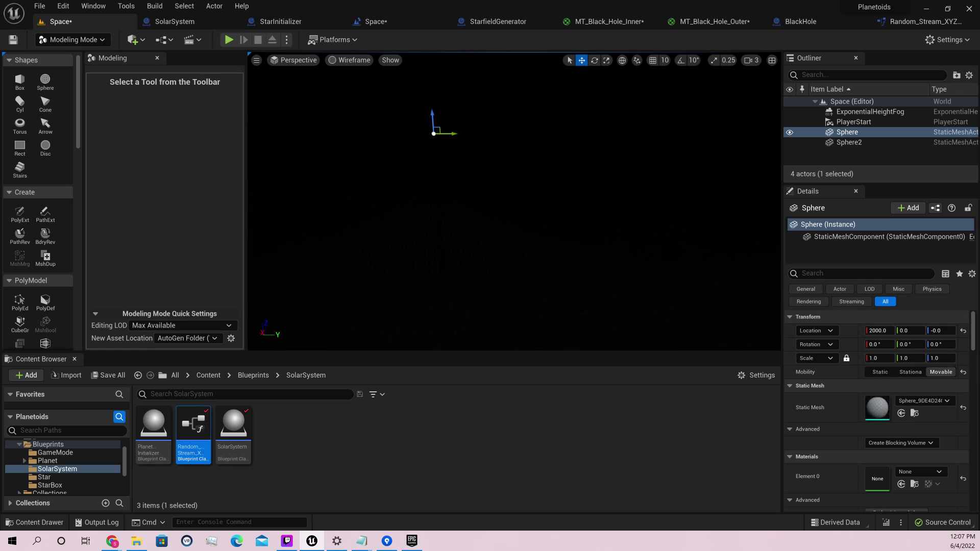
Delete the Sphere and paste PlayerStart's location onto Sphere2.
key("Delete")
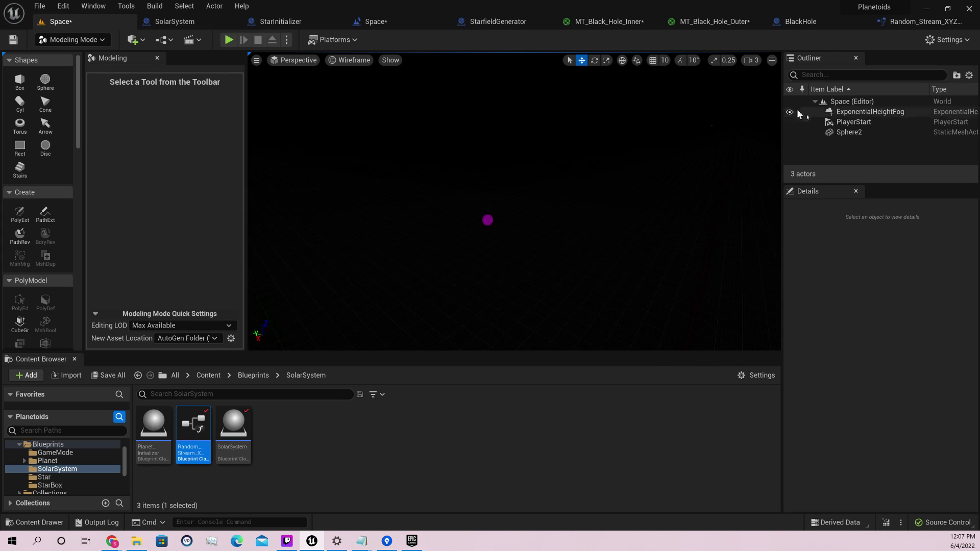
double_click(847, 122)
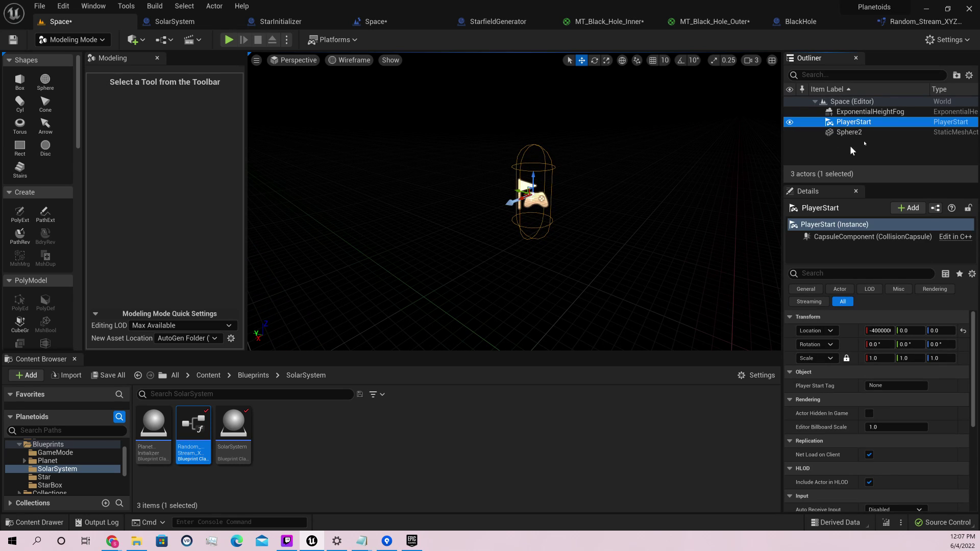
right_click(857, 336)
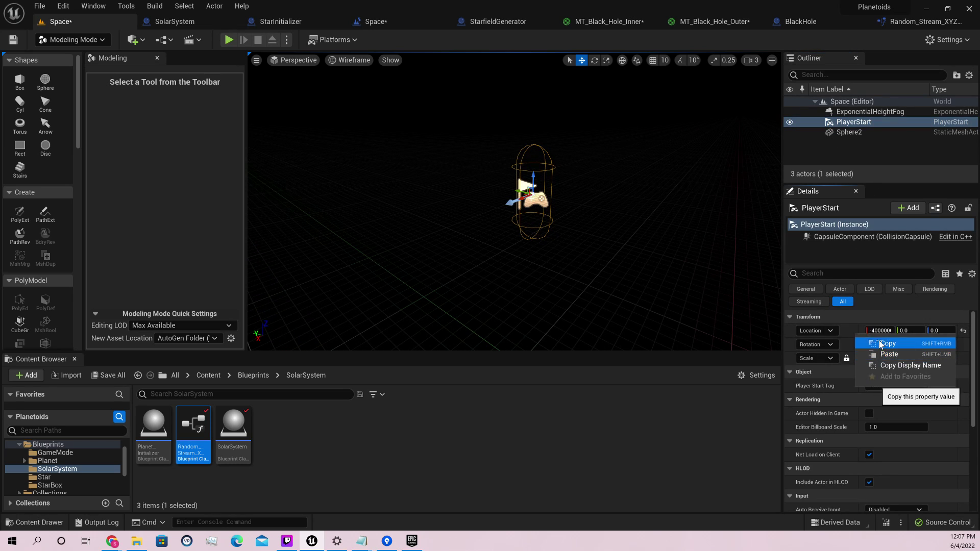
left_click(880, 344)
left_click(847, 132)
right_click(852, 333)
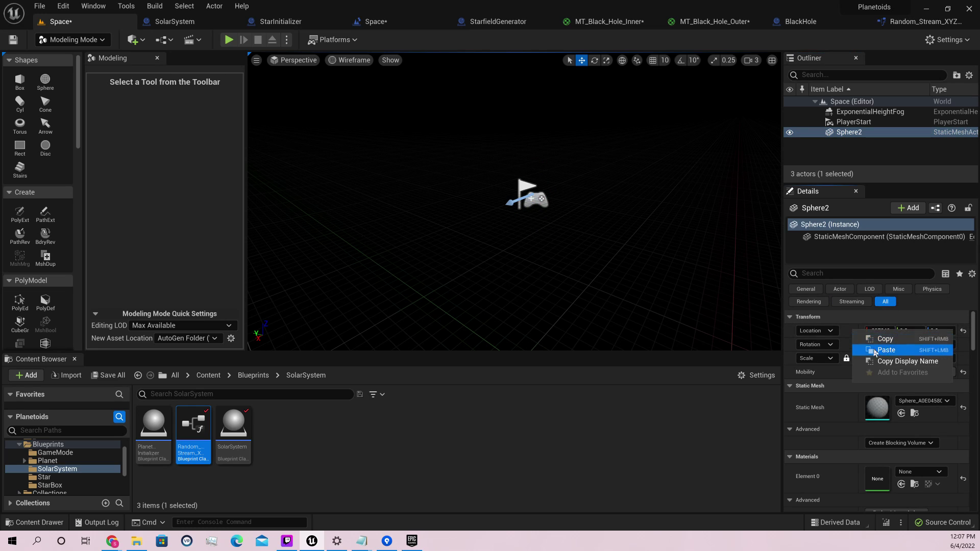
left_click(880, 351)
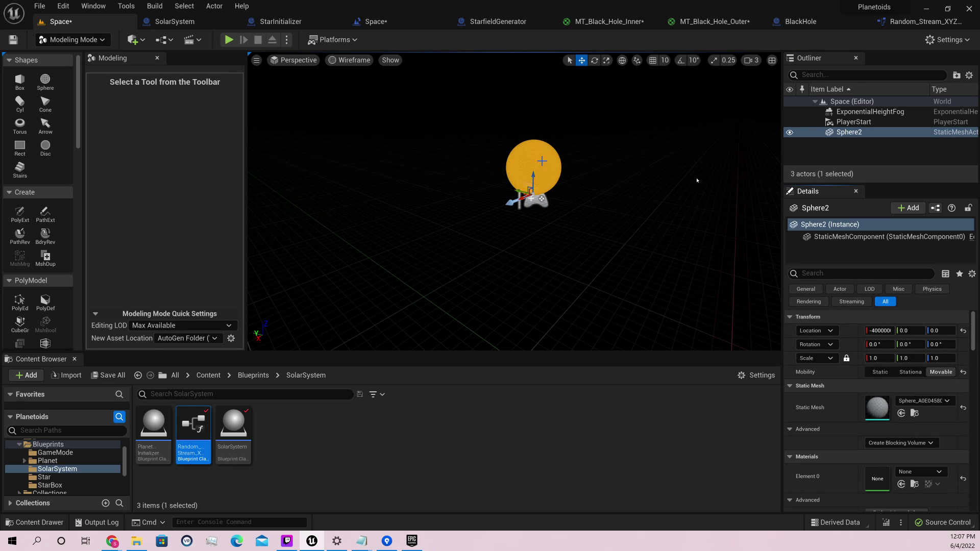
Nudge Sphere2 a little along the X axis with the gizmo.
key("f")
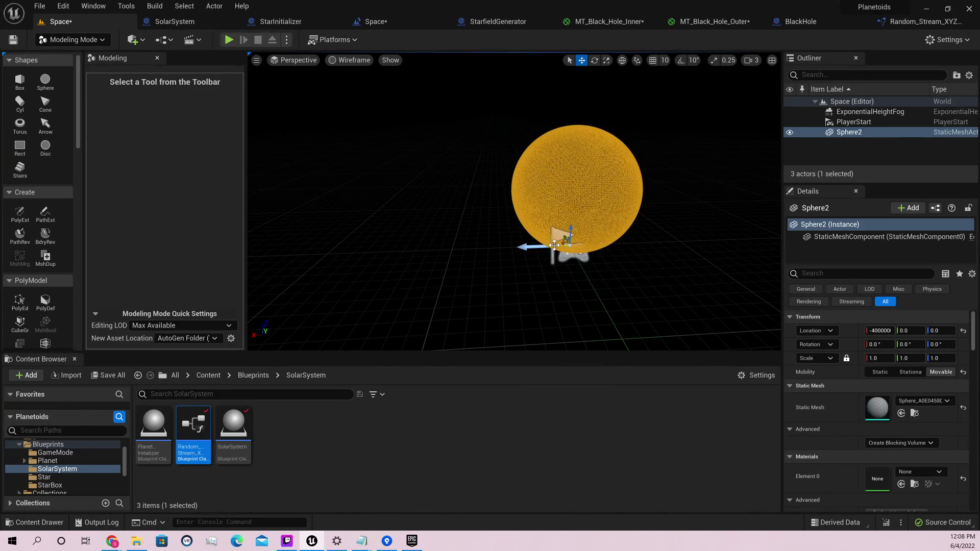
left_click_drag(554, 245, 286, 204)
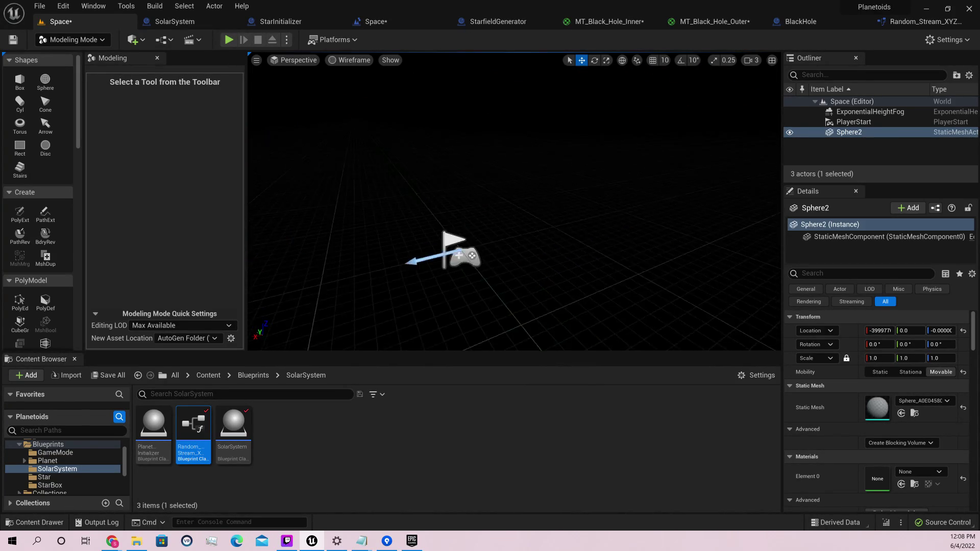
key("f")
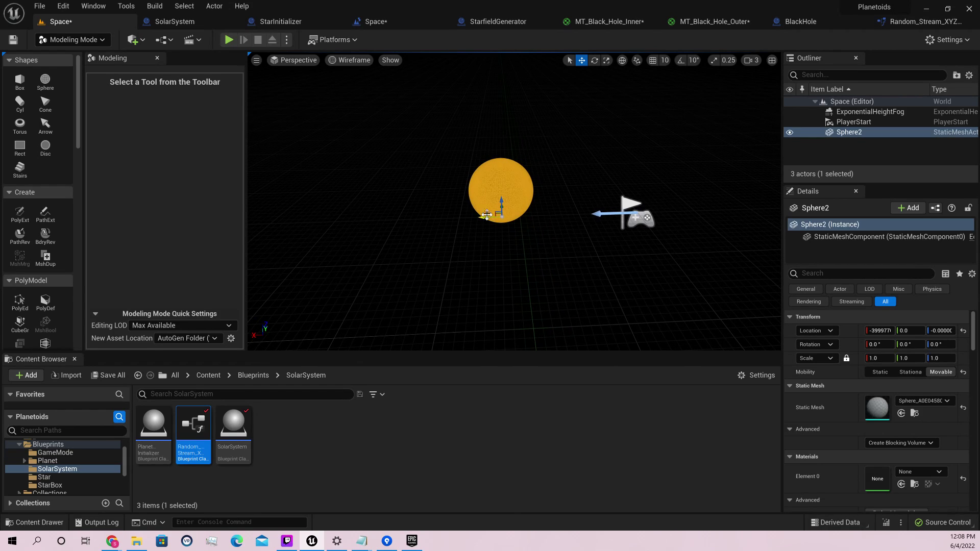
left_click_drag(485, 220, 270, 221)
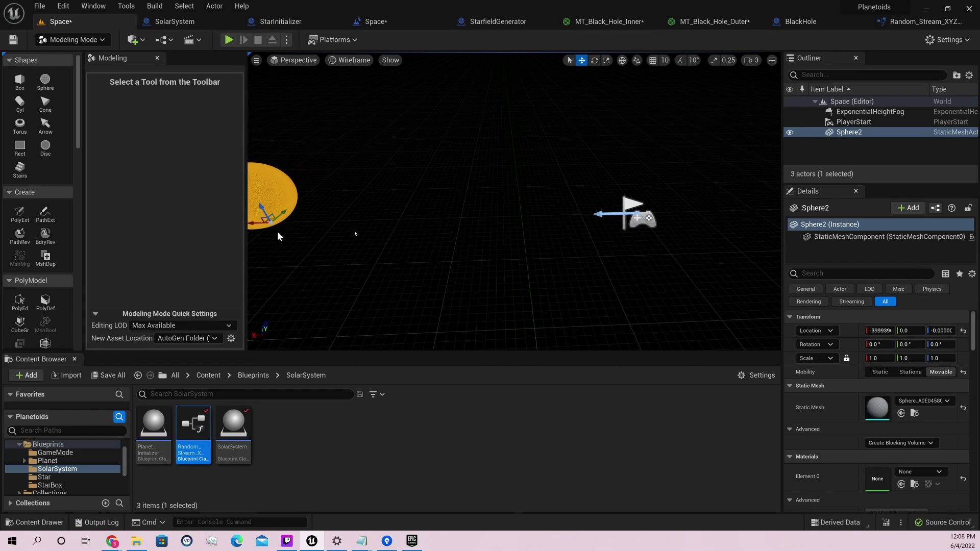
right_click_drag(270, 221, 375, 208)
left_click_drag(498, 226, 329, 232)
mouse_move(455, 212)
right_mouse_down()
mouse_move(428, 210)
mouse_move(445, 210)
right_mouse_up()
Delete Sphere2 and place two new spheres with Centered pivot location.
key("Delete")
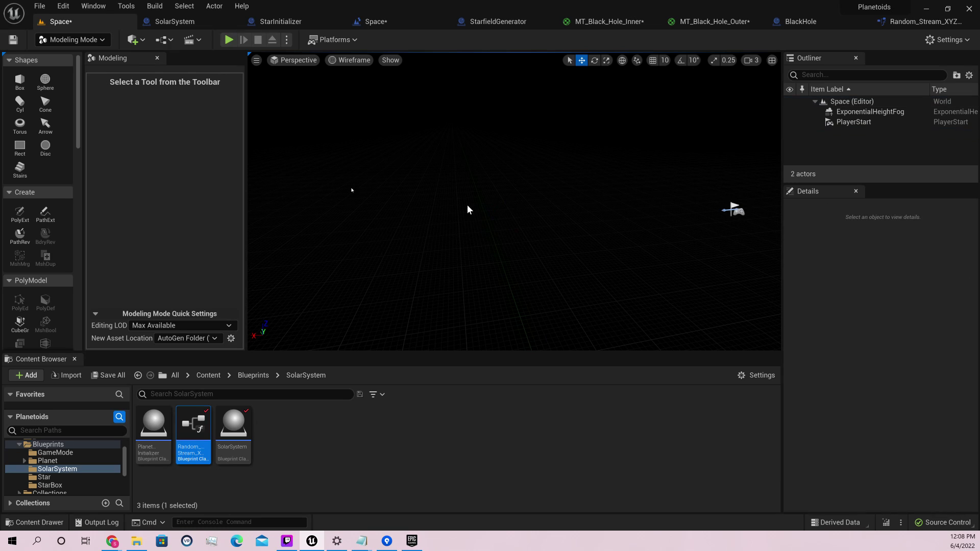
left_click(45, 80)
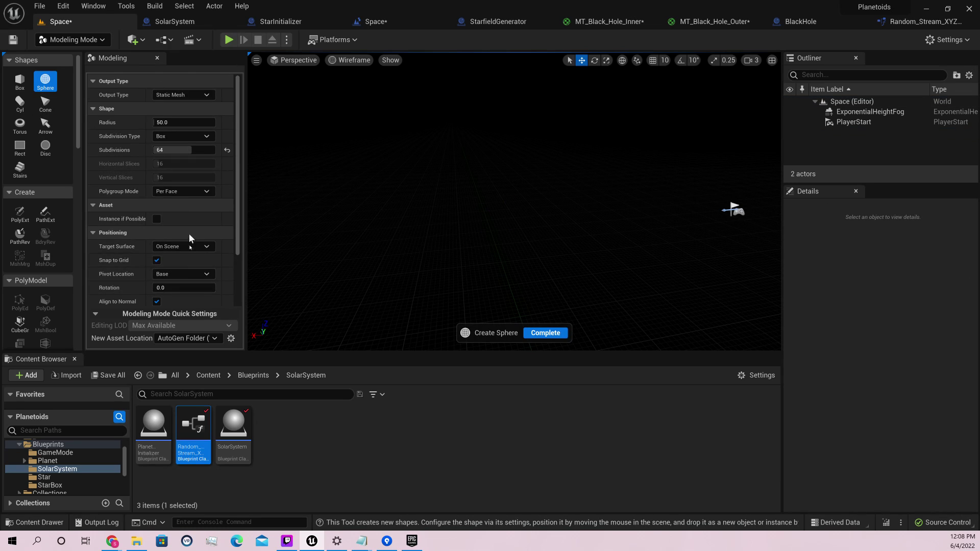
scroll(189, 239, "down", 1)
left_click(188, 259)
left_click(182, 278)
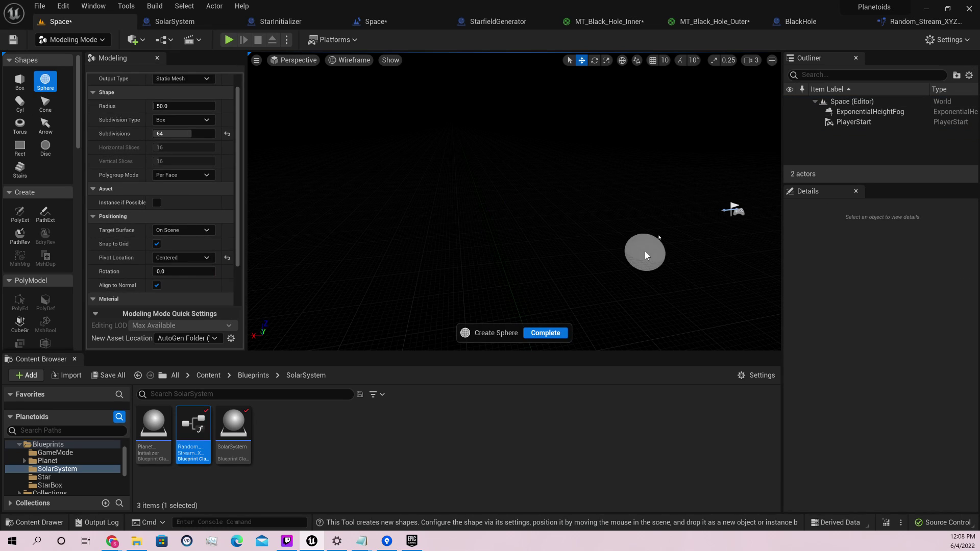
left_click(627, 245)
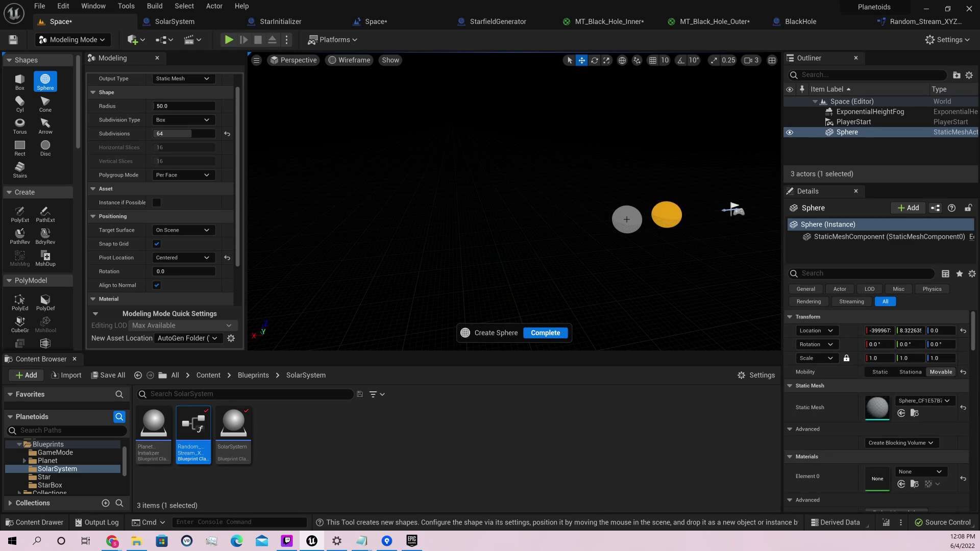
left_click(720, 225)
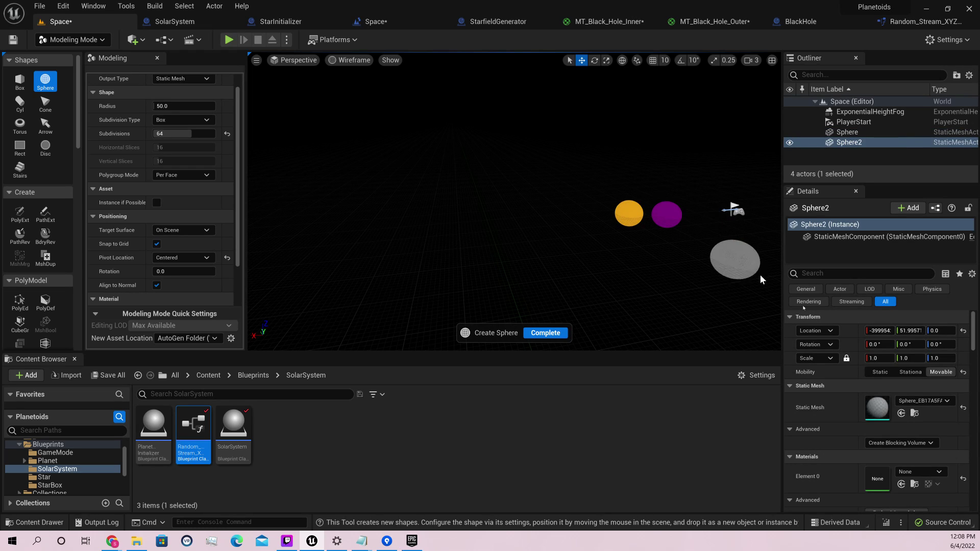
Paste the copied location onto Sphere2, putting it at X -400000.
right_click(861, 336)
left_click(885, 349)
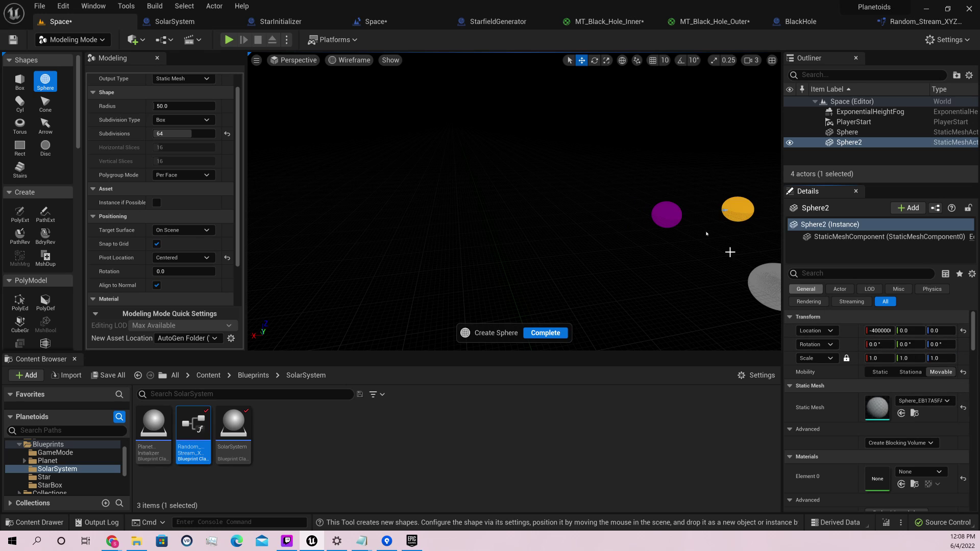
left_click(71, 39)
Paste the same location onto Sphere, then move both spheres along X.
left_click(66, 55)
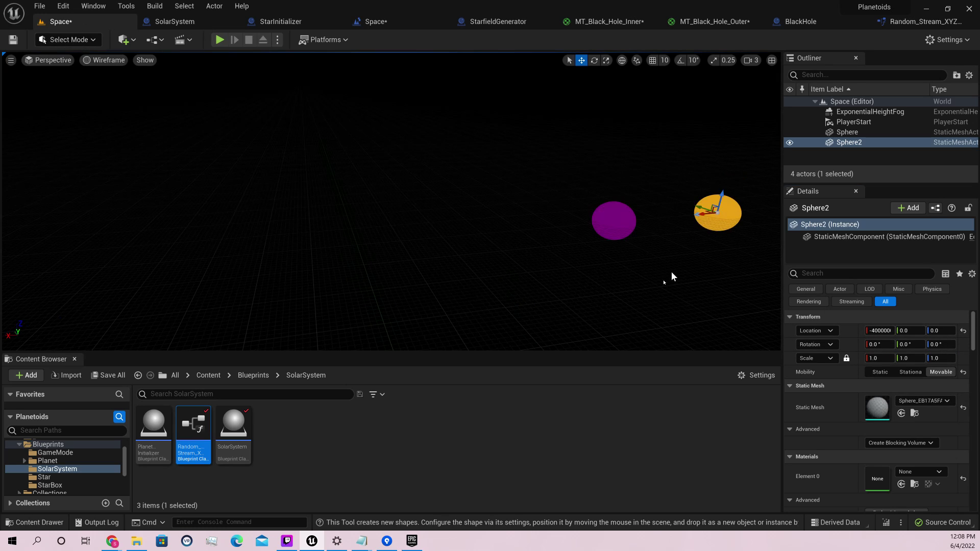
left_click(612, 219)
right_click(860, 334)
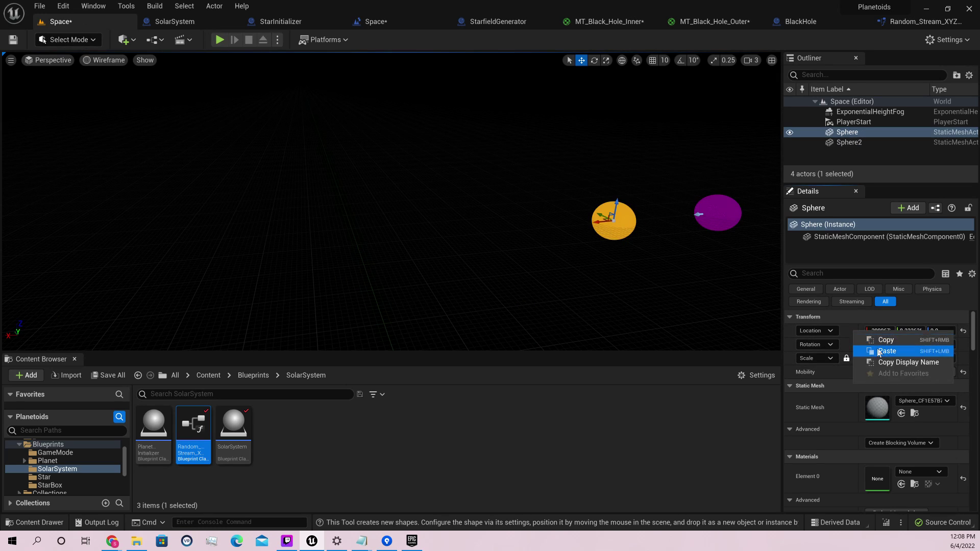
left_click(876, 350)
left_click(849, 143, "ctrl")
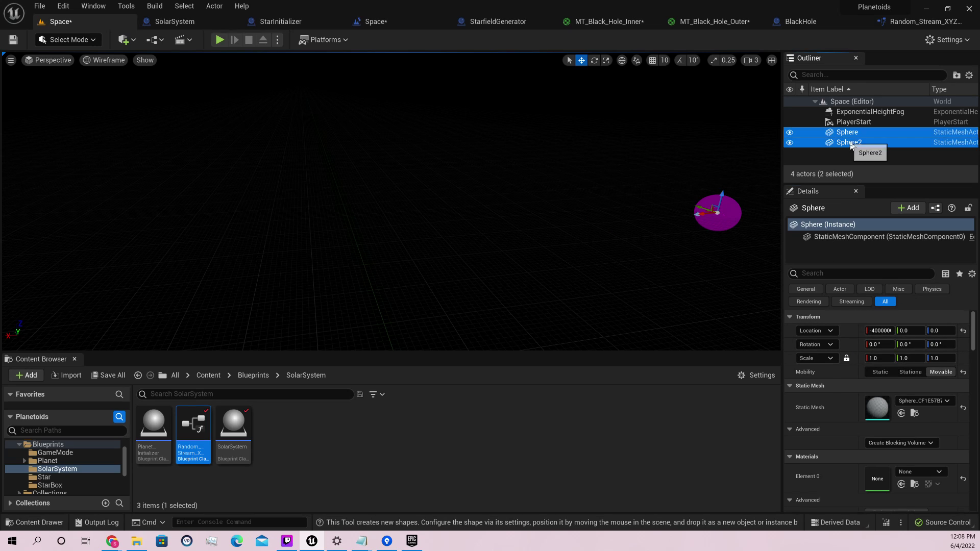
left_click_drag(705, 213, 189, 246)
scroll(329, 246, "down", 5)
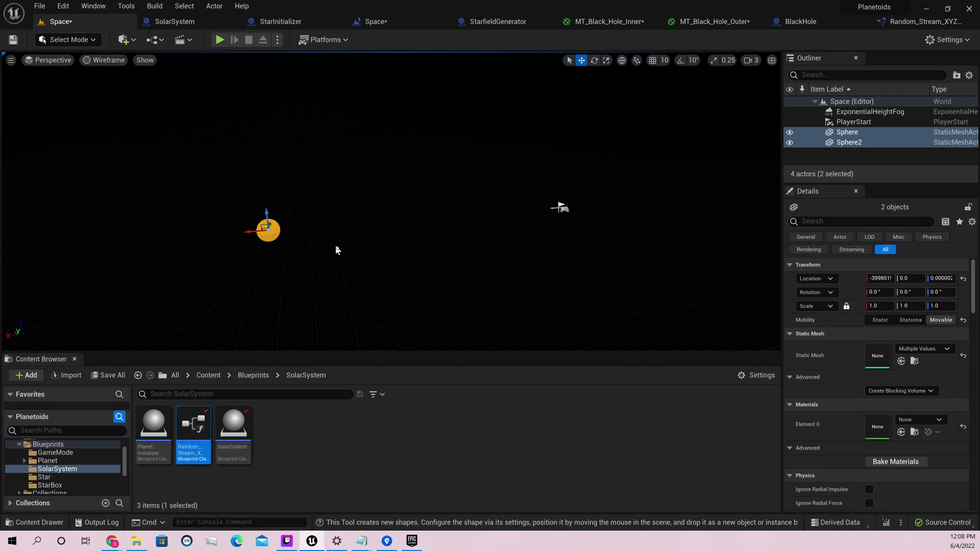
left_click_drag(293, 219, 99, 226)
mouse_move(3, 240)
left_mouse_down()
mouse_move(29, 243)
mouse_move(17, 237)
left_mouse_up()
Scale both spheres to 50 and nudge them further along X.
left_click(885, 306)
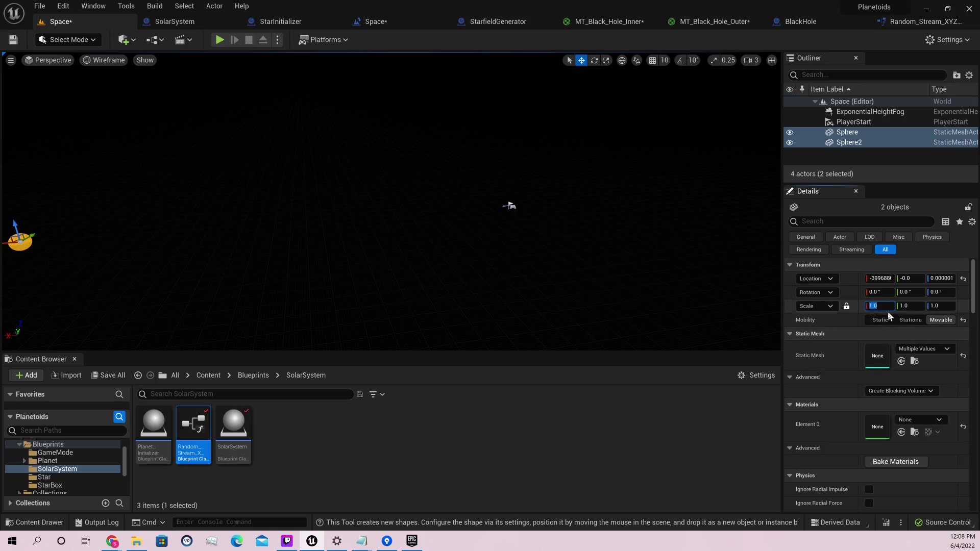
type("50")
key("Return")
right_click_drag(663, 300, 628, 296)
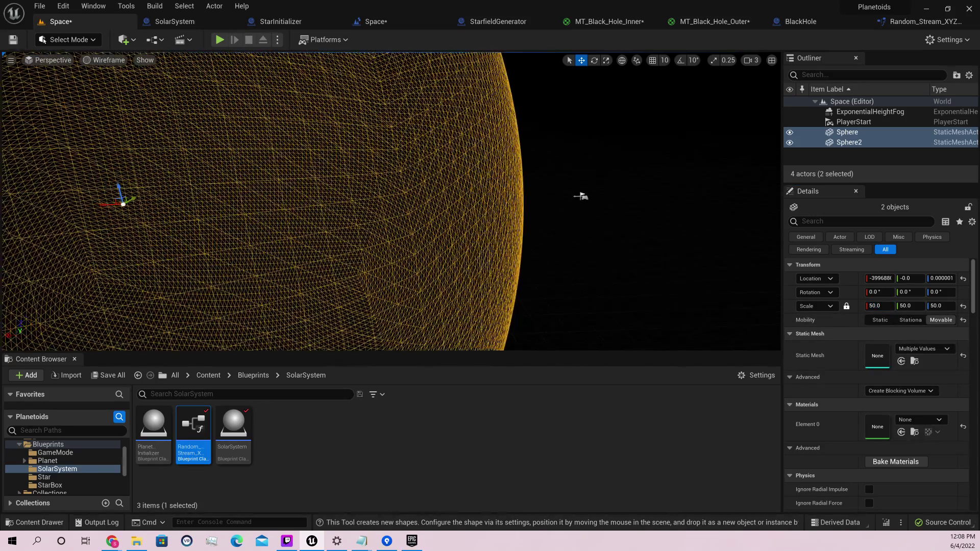
right_click_drag(581, 196, 439, 200)
left_click_drag(380, 189, 270, 188)
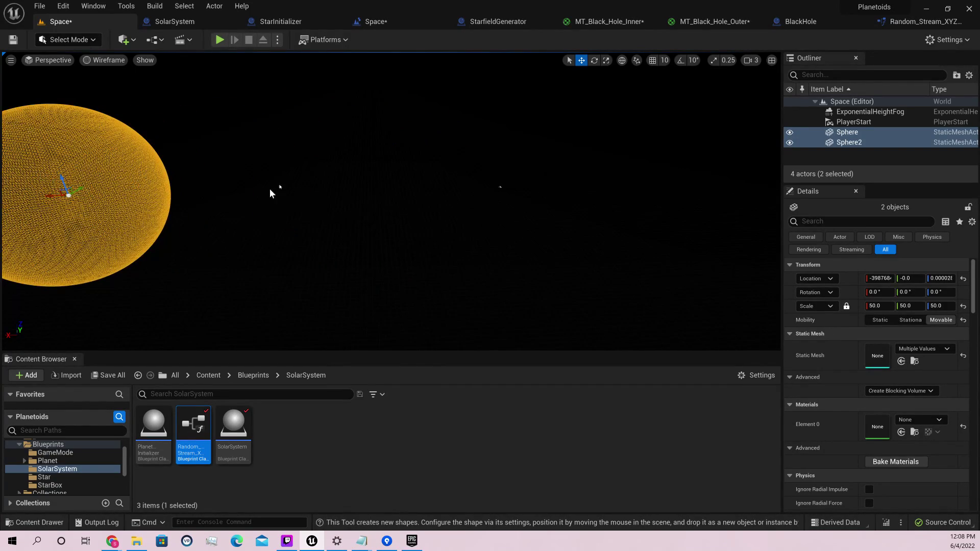
key("f")
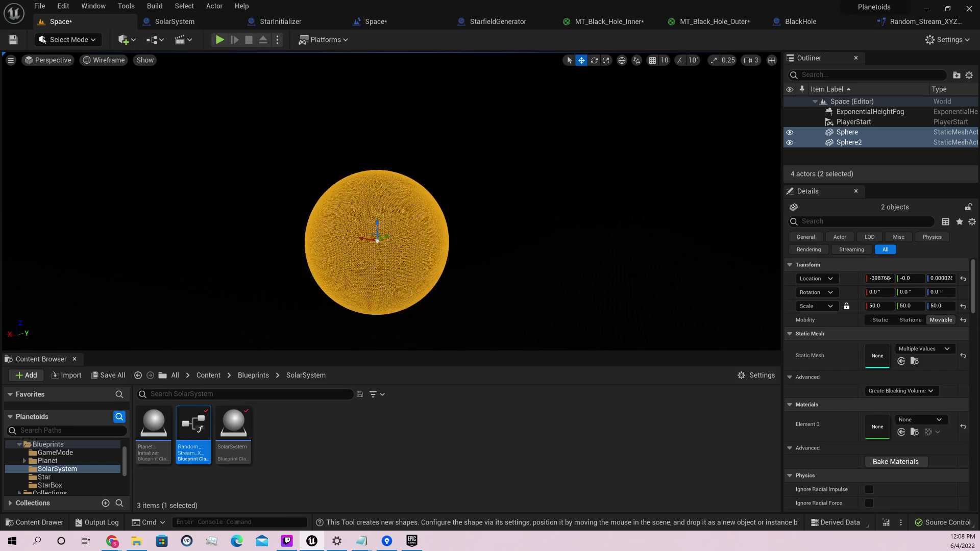
right_click_drag(388, 229, 416, 231)
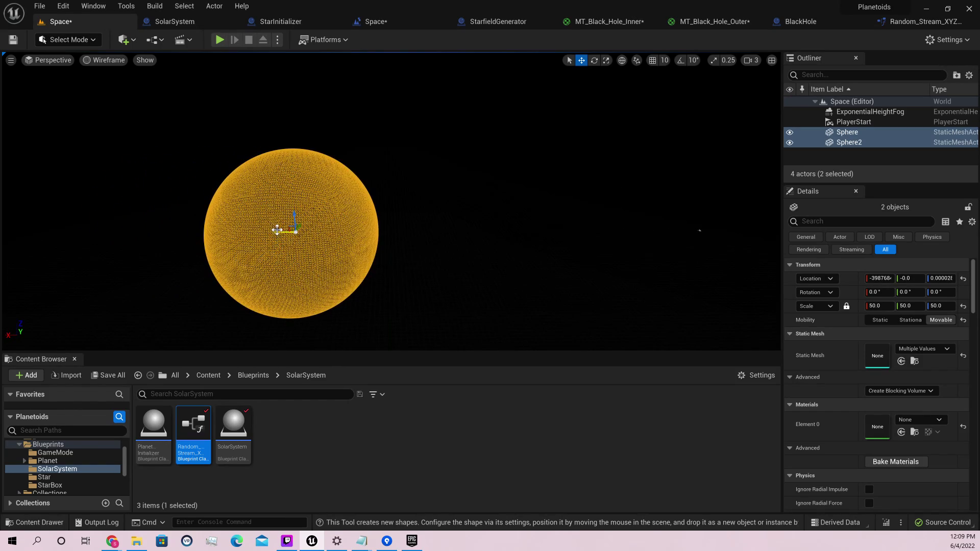
left_click_drag(276, 230, 144, 230)
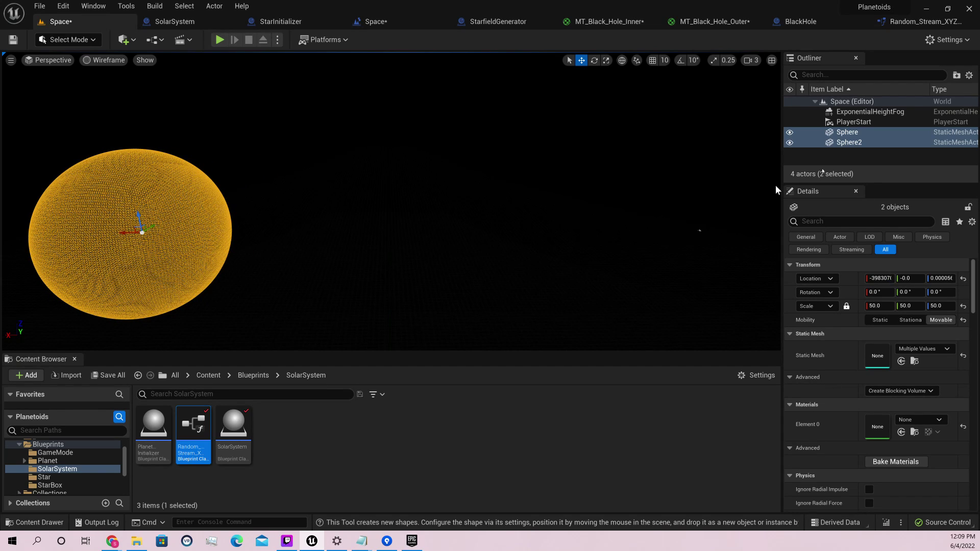
Set Sphere2's scale to 30 so it sits inside the outer sphere.
left_click(846, 134)
left_click(847, 143)
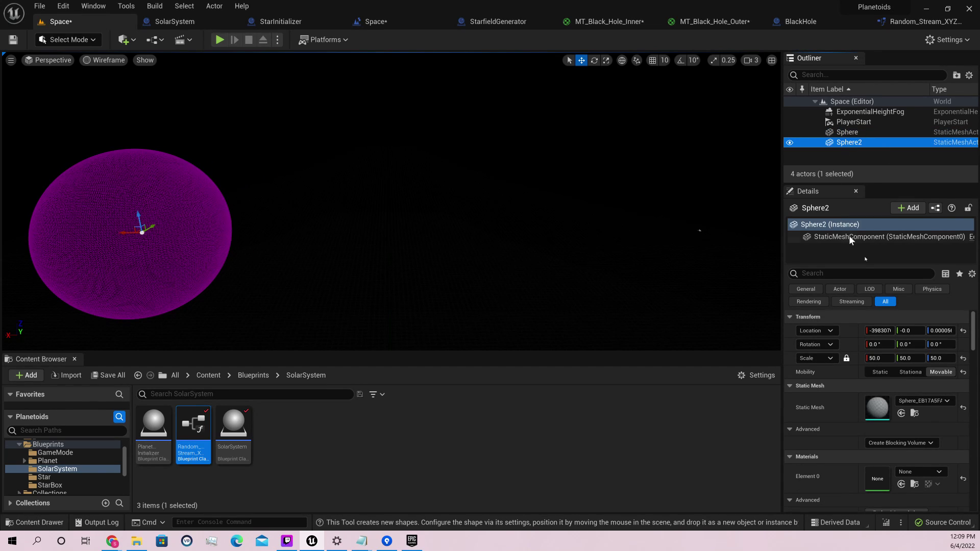
left_click(887, 358)
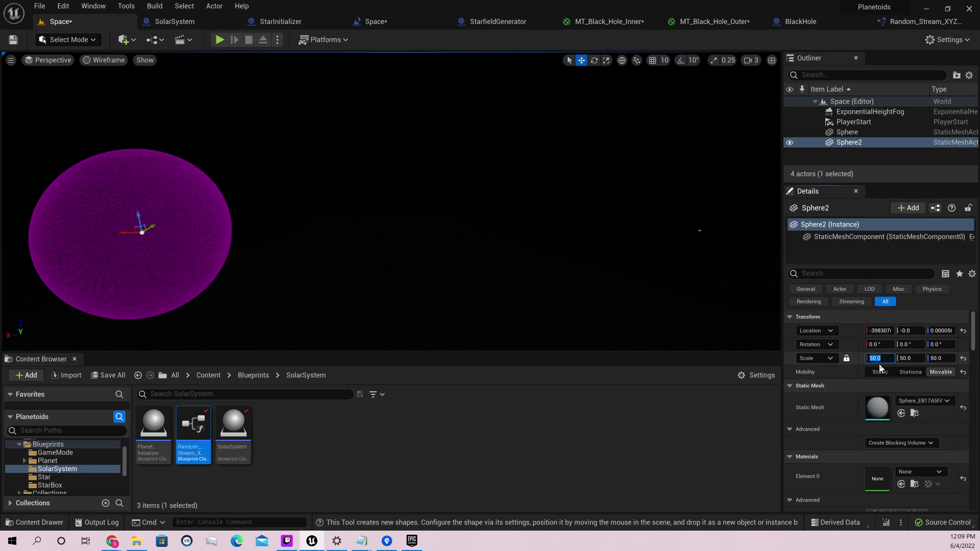
type("30")
key("Return")
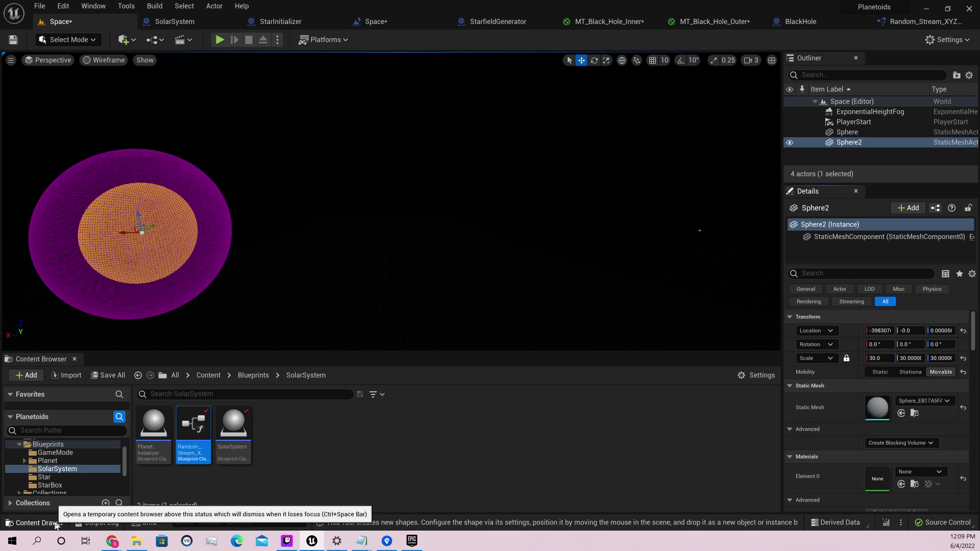
Assign MT_Black_Hole_Inner to Sphere2's Element 0 material slot.
left_click(34, 522)
left_click_drag(388, 329, 530, 451)
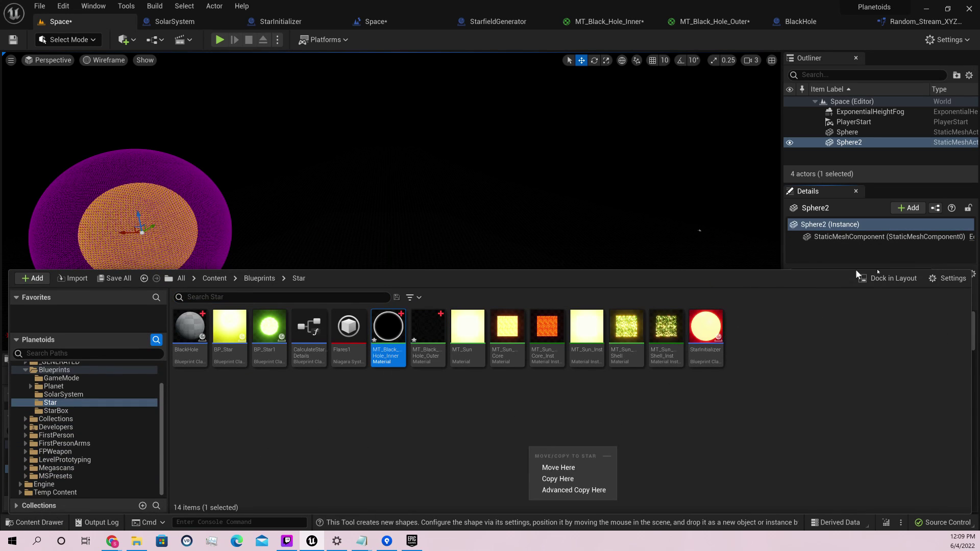
left_click(757, 301)
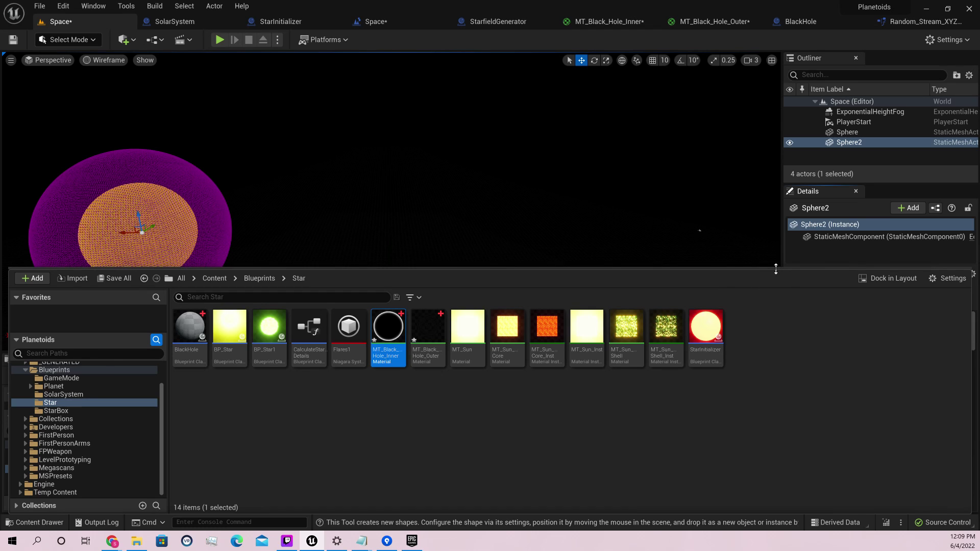
left_click_drag(774, 273, 780, 402)
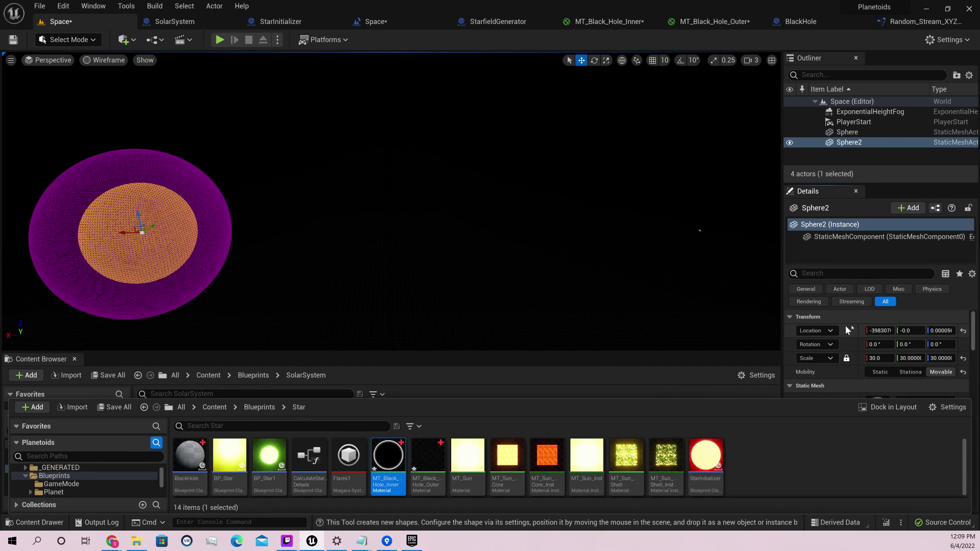
scroll(854, 323, "down", 4)
scroll(856, 328, "down", 2)
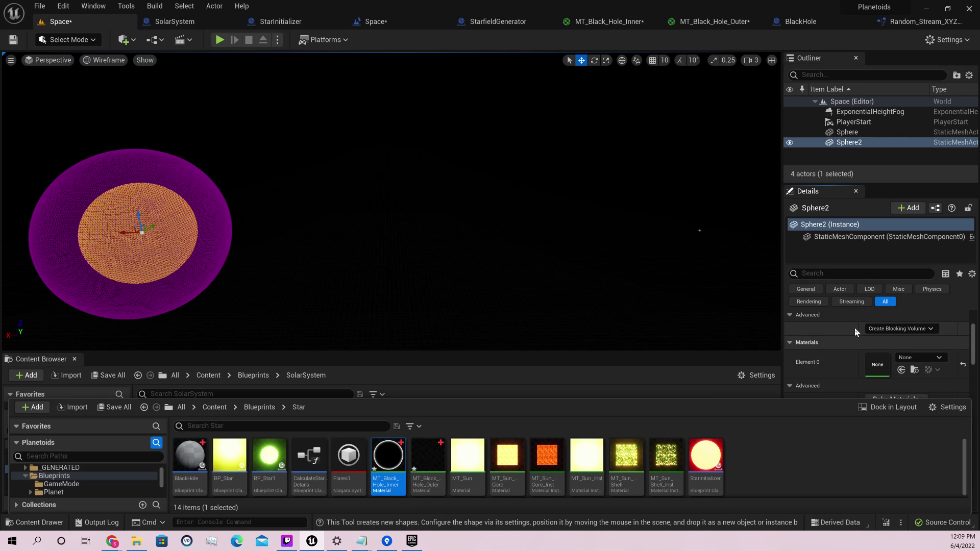
left_click_drag(376, 461, 876, 336)
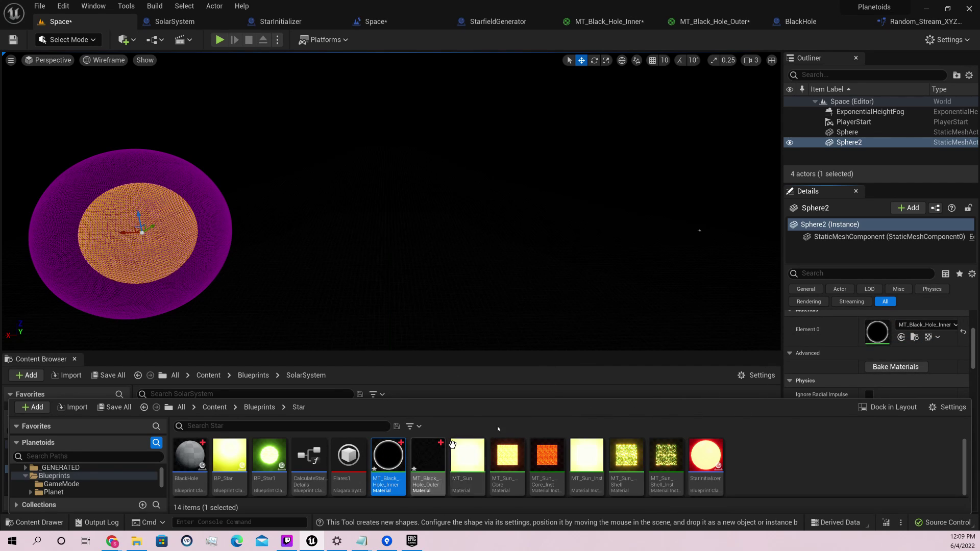
Assign MT_Black_Hole_Outer to the outer Sphere's Element 0.
left_click(174, 168)
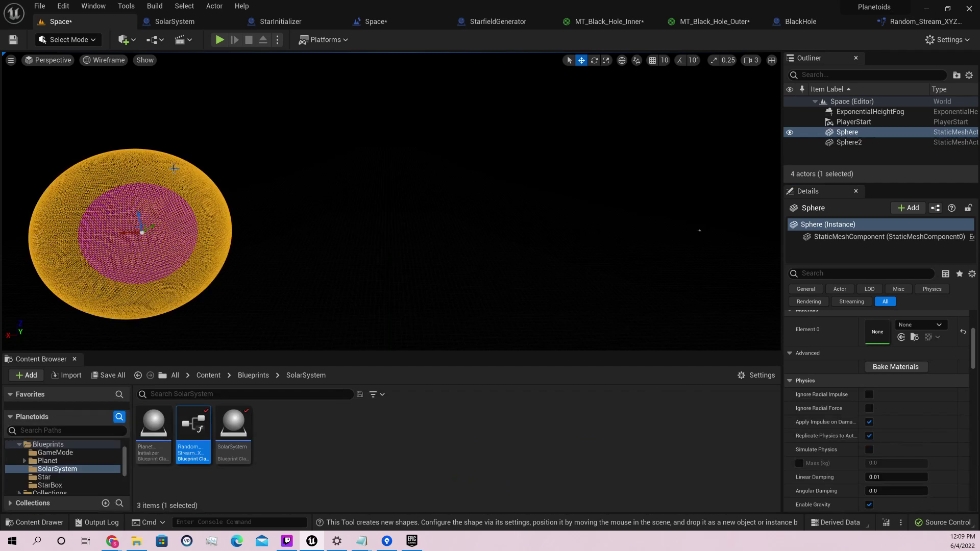
left_click(35, 522)
left_click_drag(427, 458, 877, 334)
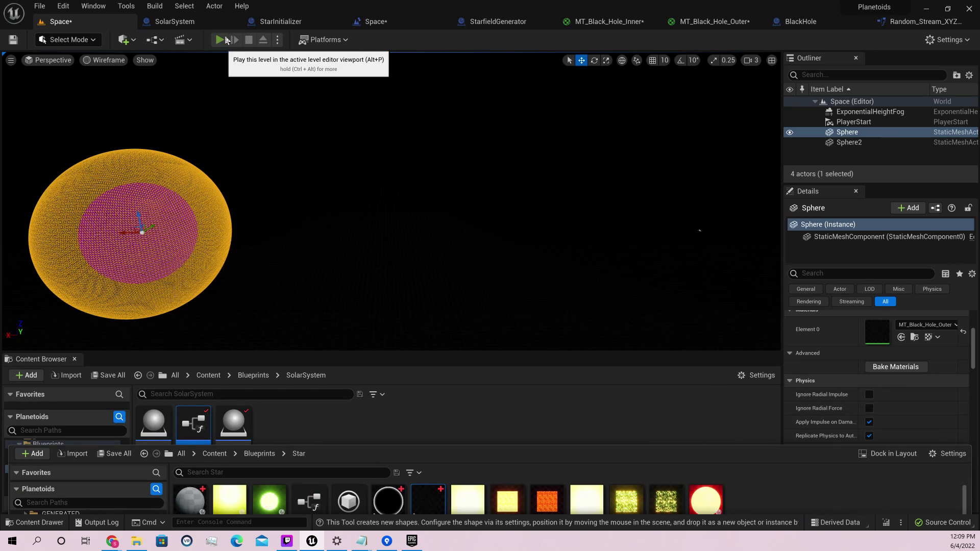
left_click(220, 39)
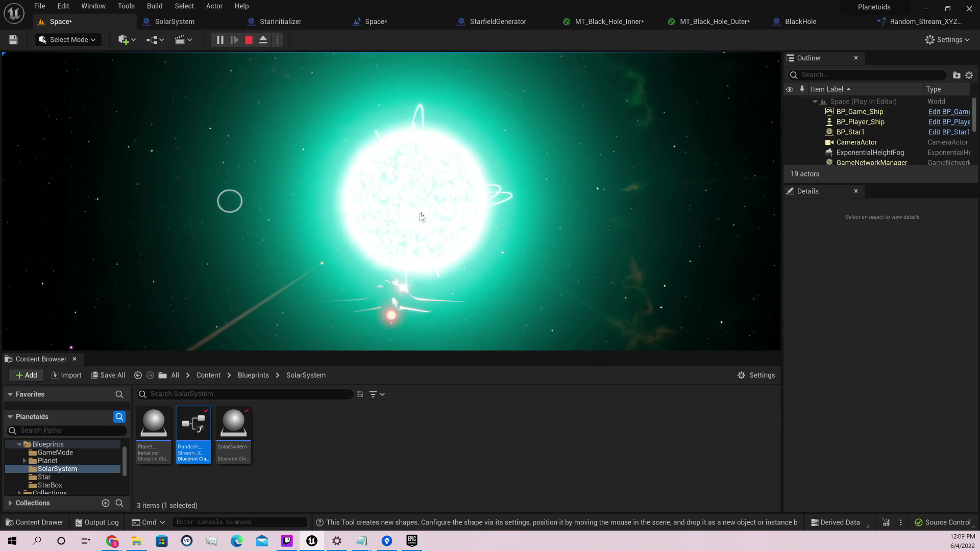
key("Escape")
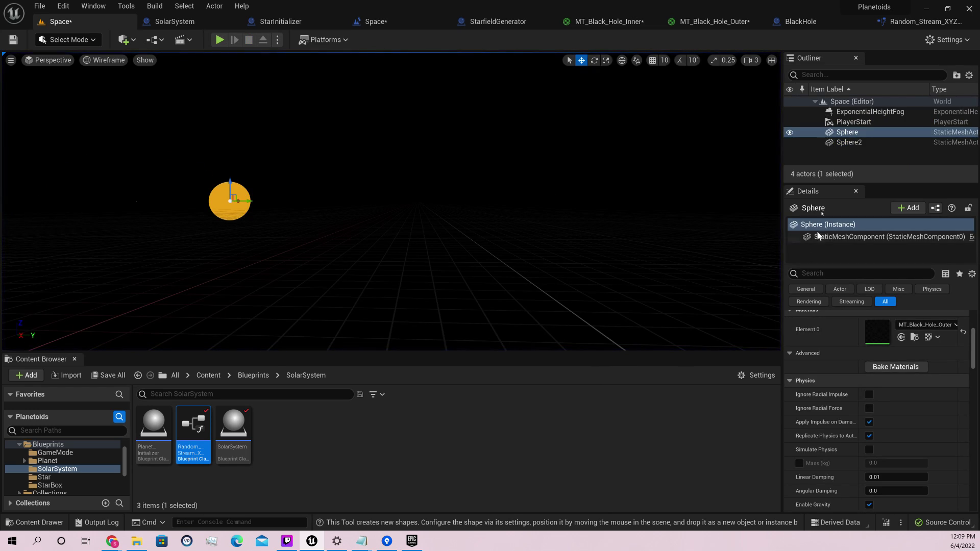
Scale both spheres to 1000 and pull the view back to see them.
left_click(849, 143, "ctrl")
scroll(898, 326, "up", 5)
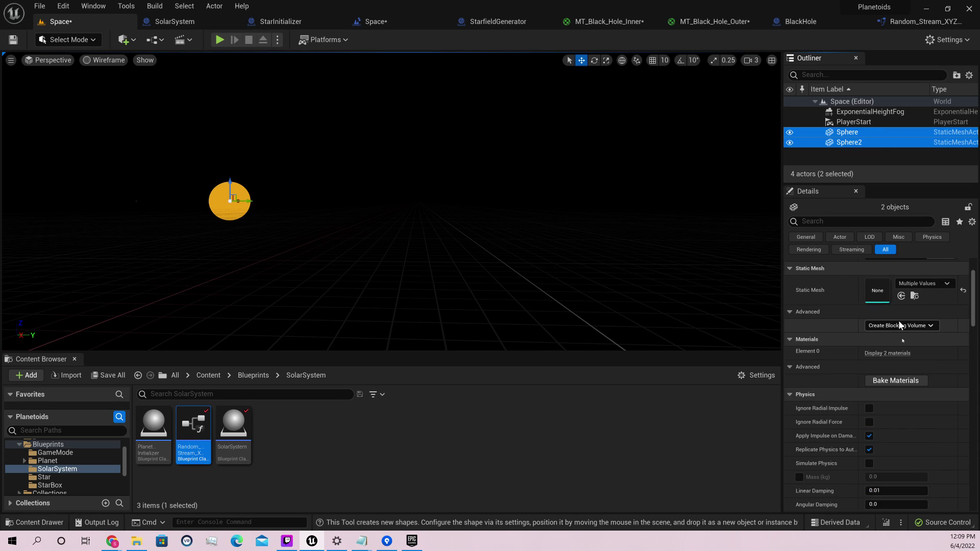
left_click(883, 305)
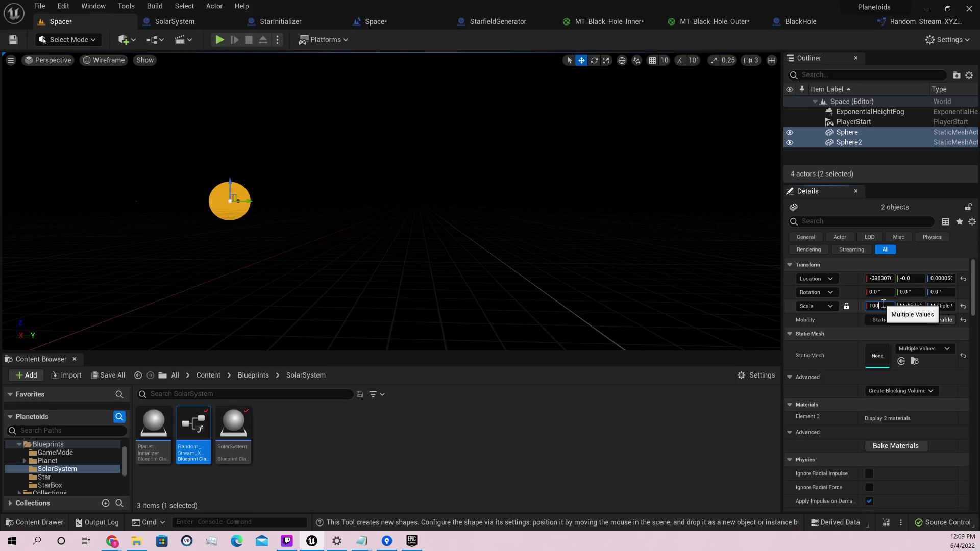
key("Return")
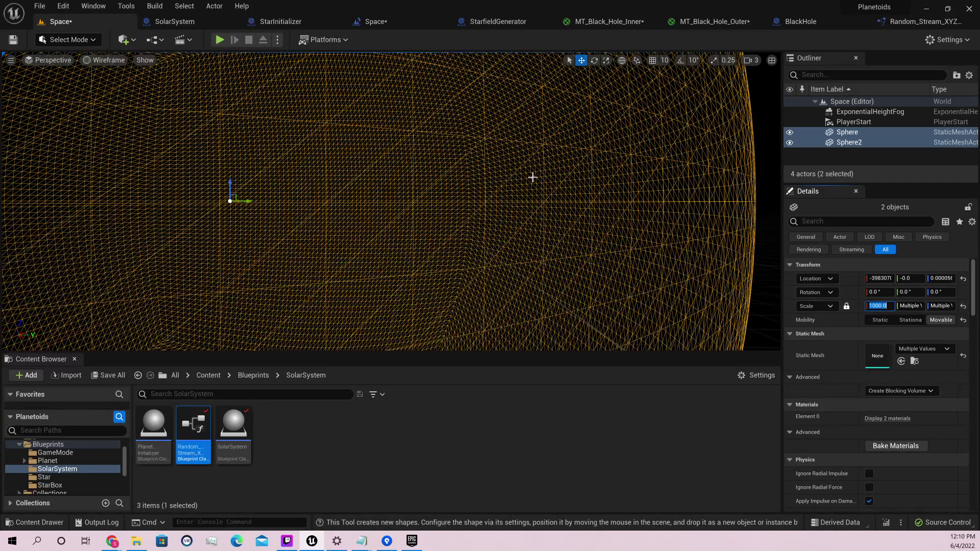
right_click_drag(532, 177, 612, 161)
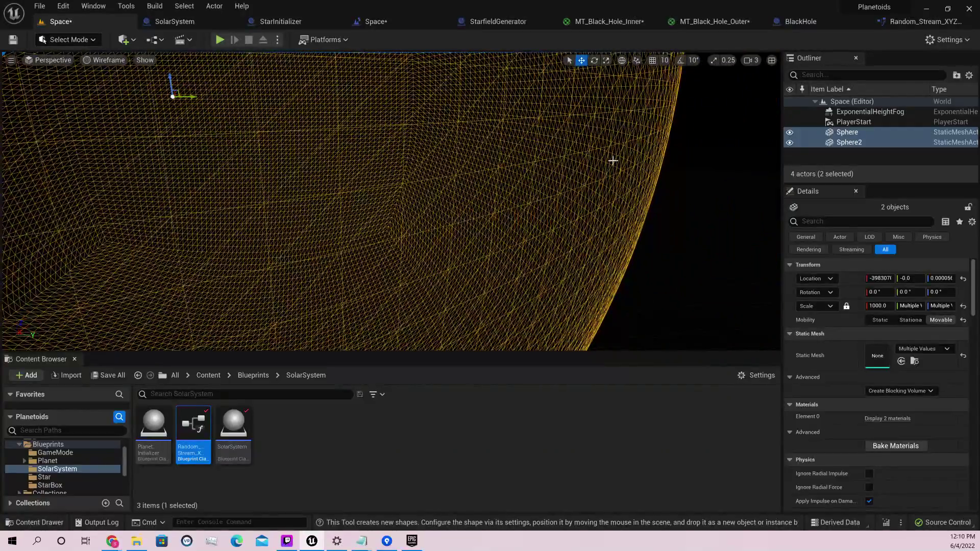
left_click(753, 60)
key("s")
right_click_drag(561, 204, 628, 197)
Raise both spheres' scale to 2000 and move them along X.
left_click(882, 306)
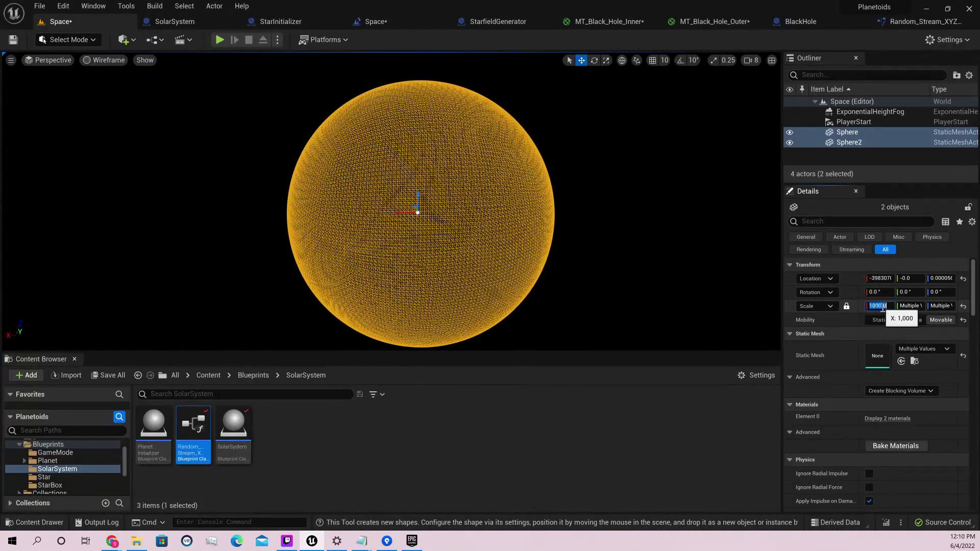
type("2")
key("Return")
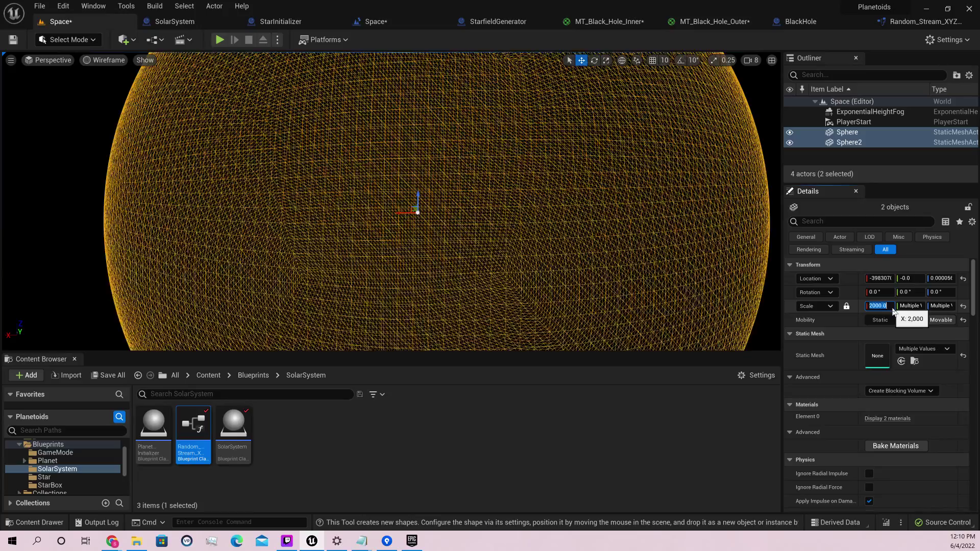
left_click_drag(403, 212, 97, 205)
key("f")
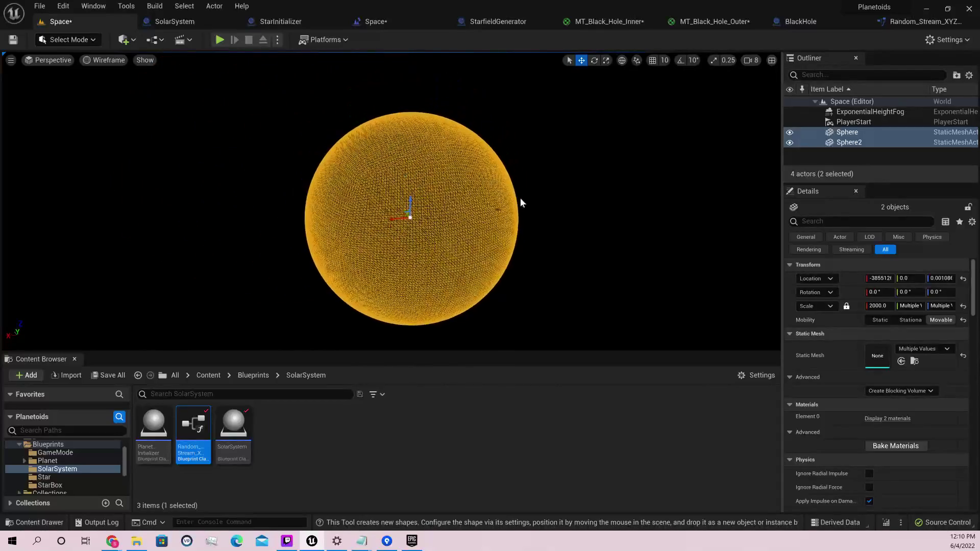
left_click_drag(398, 218, 202, 231)
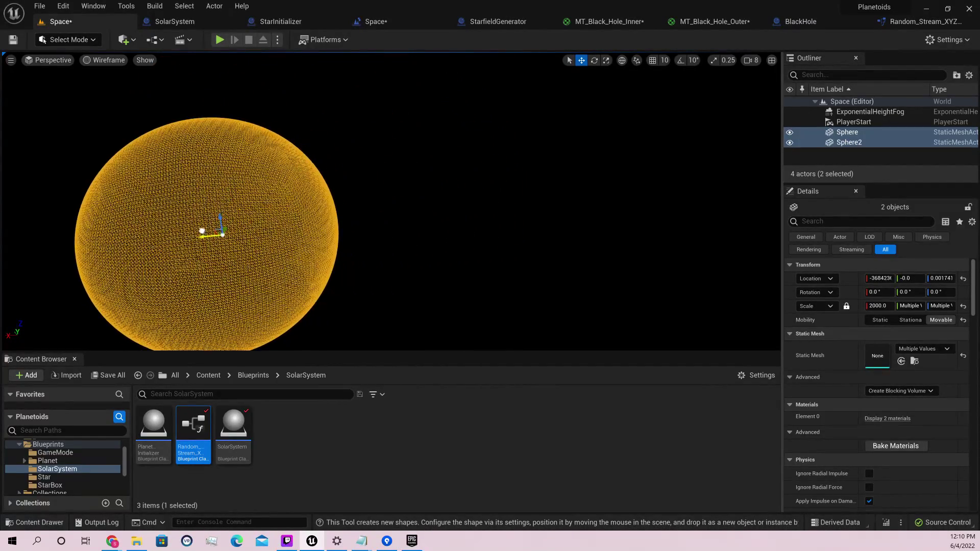
key("f")
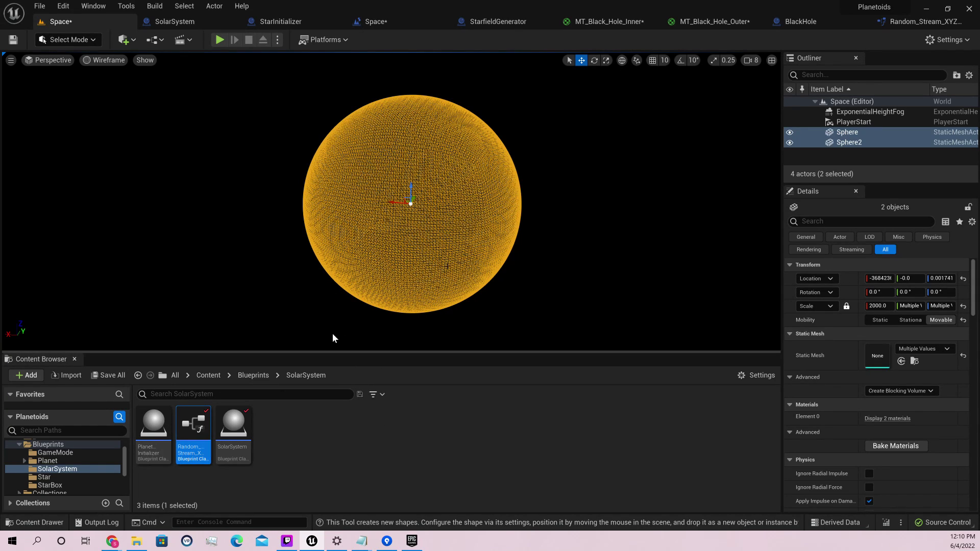
Set the inner Sphere2 to scale 500 and save the level.
left_click(861, 144)
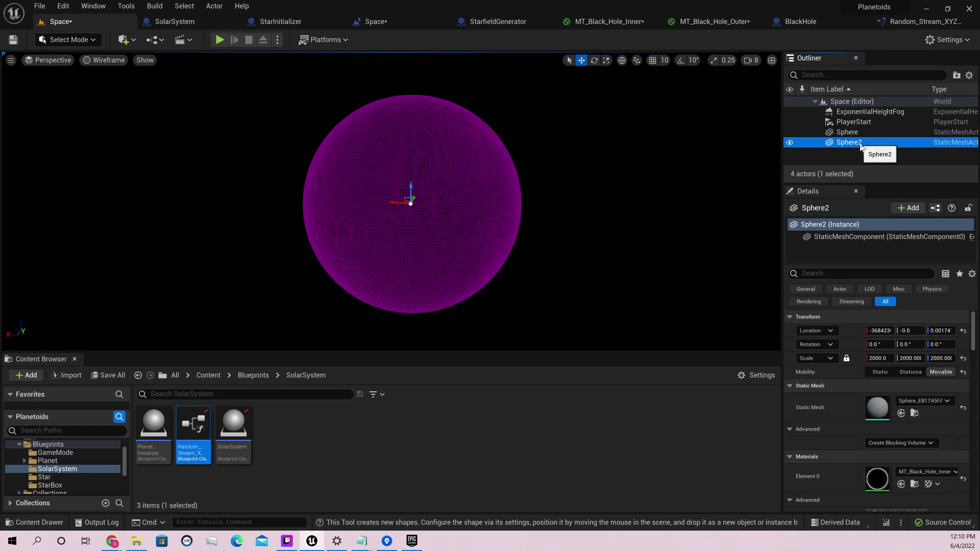
left_click(881, 357)
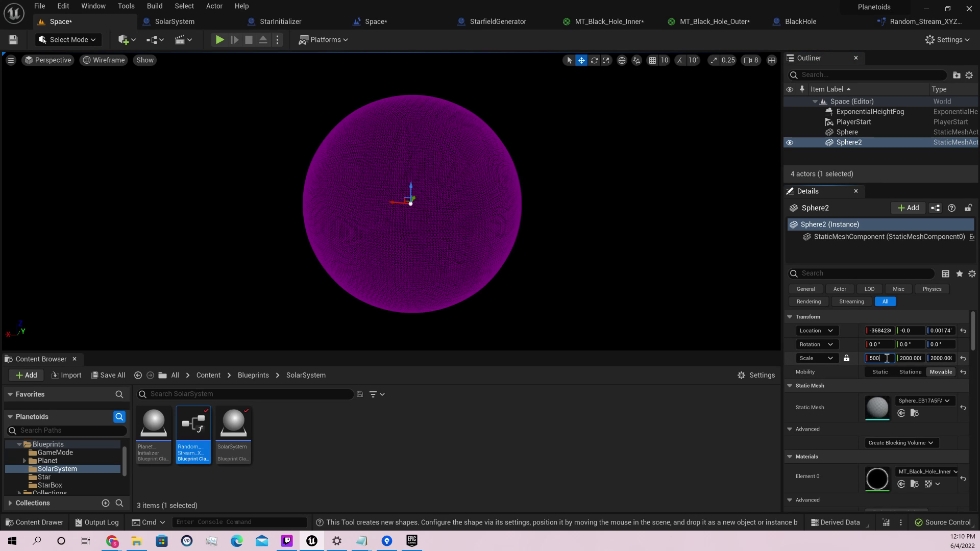
type("500")
key("Return")
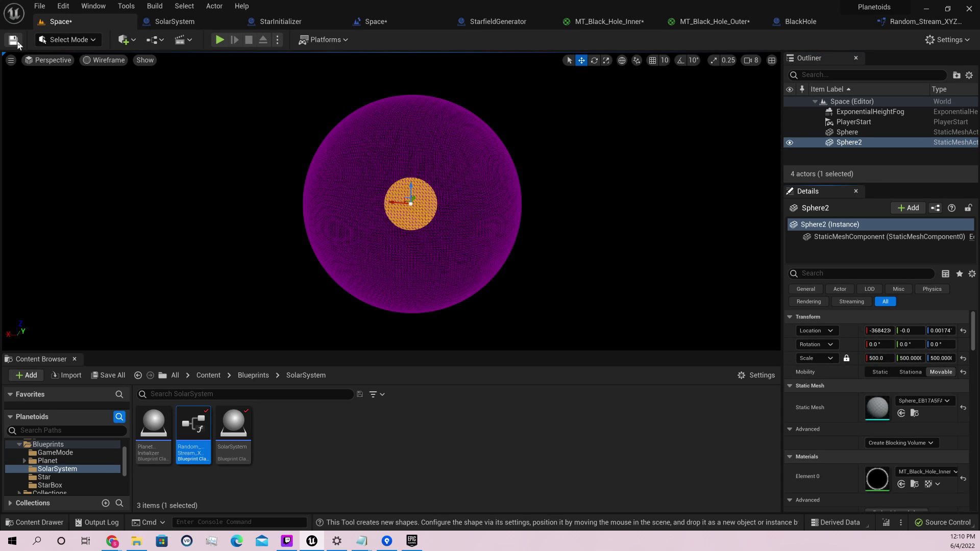
left_click(464, 142)
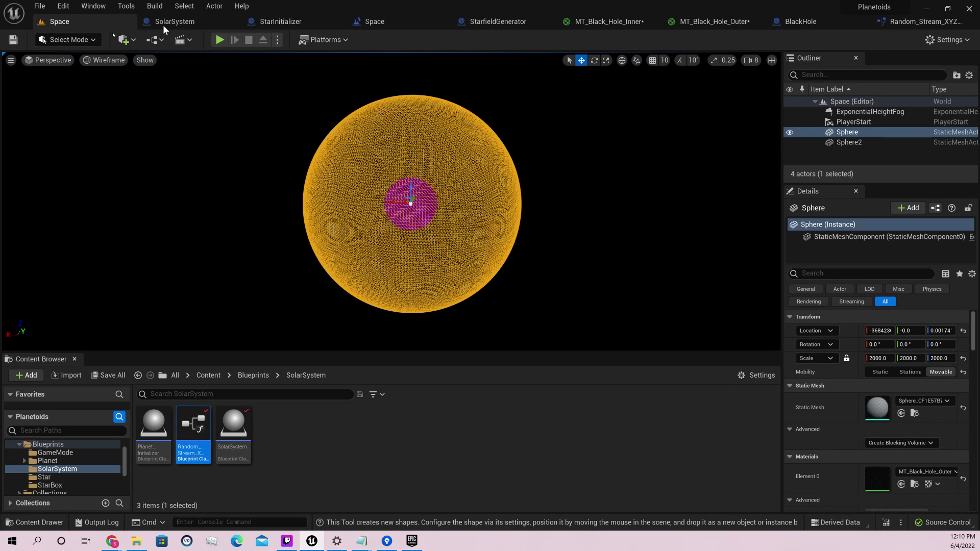
left_click(14, 41)
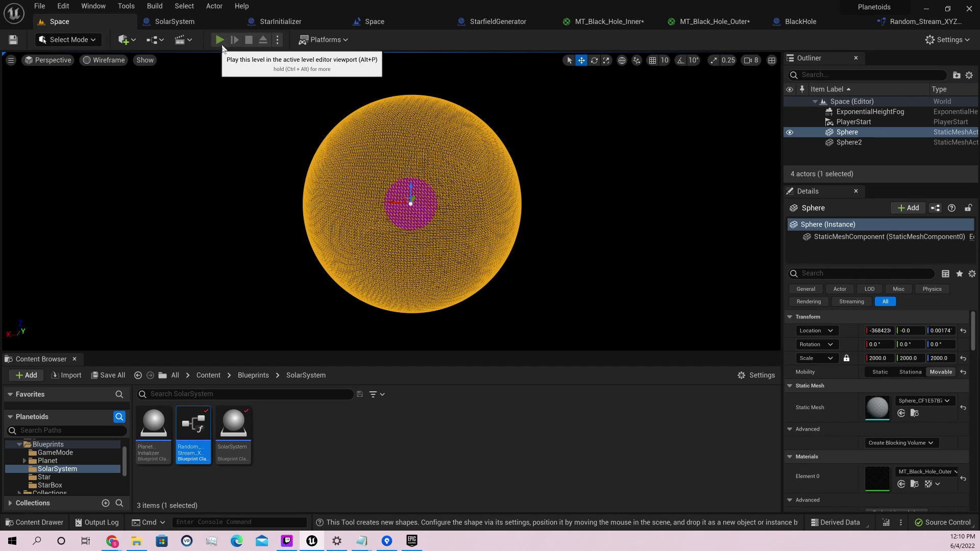
left_click(220, 41)
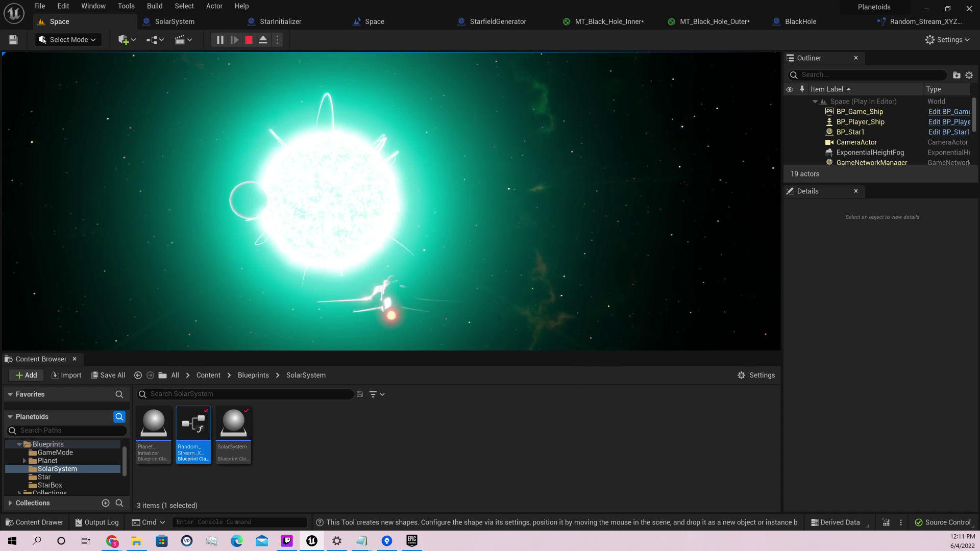
key("Escape")
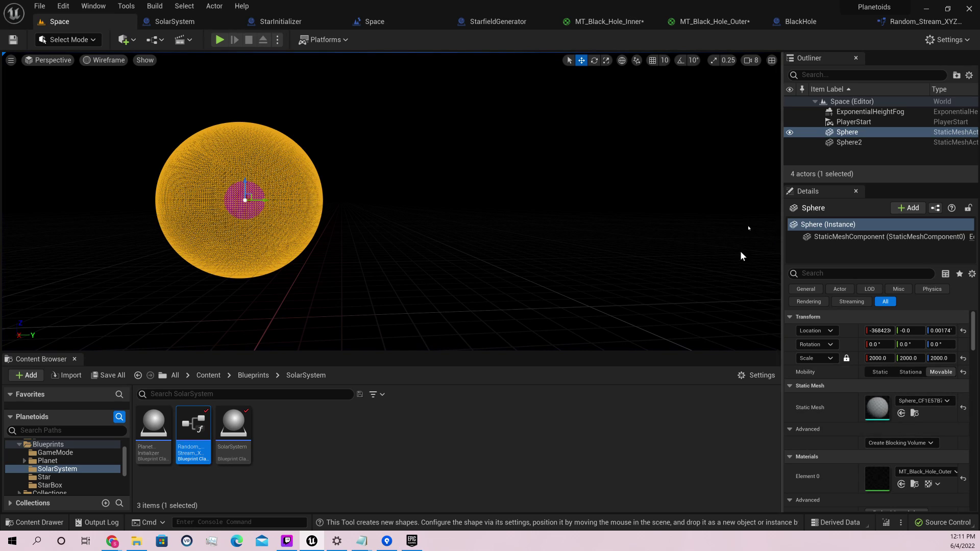
Set Sphere2's locked scale to 1000, save the level, and start a test play.
left_click(845, 143)
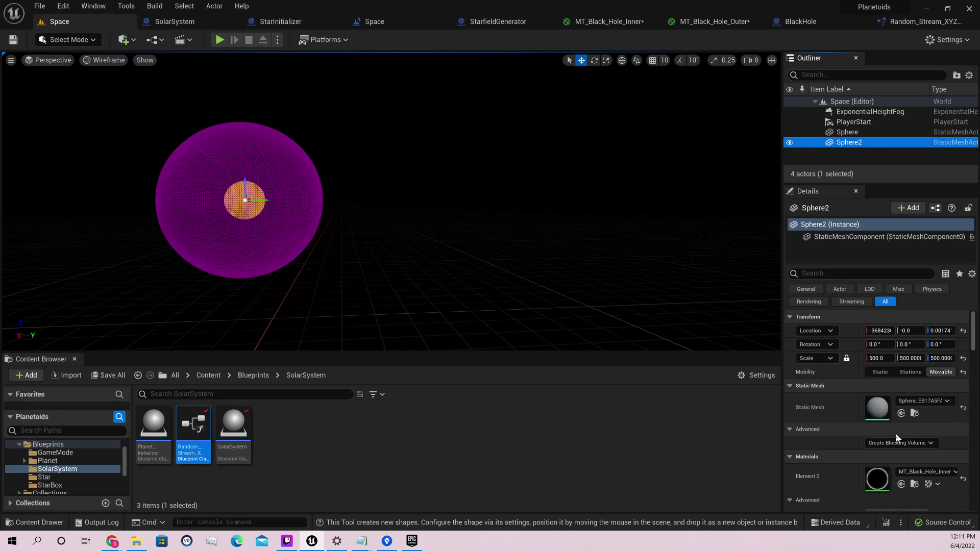
left_click(887, 359)
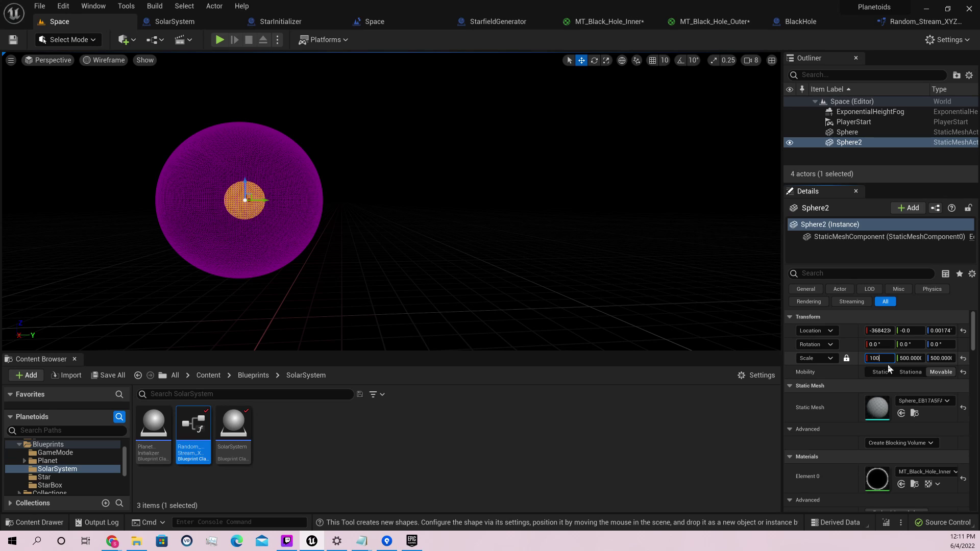
type("1000")
key("Return")
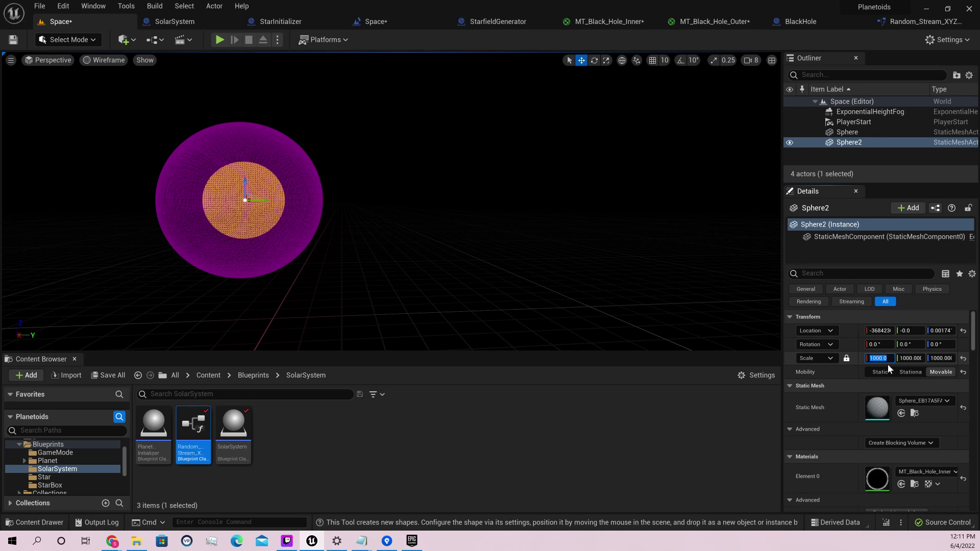
left_click(13, 40)
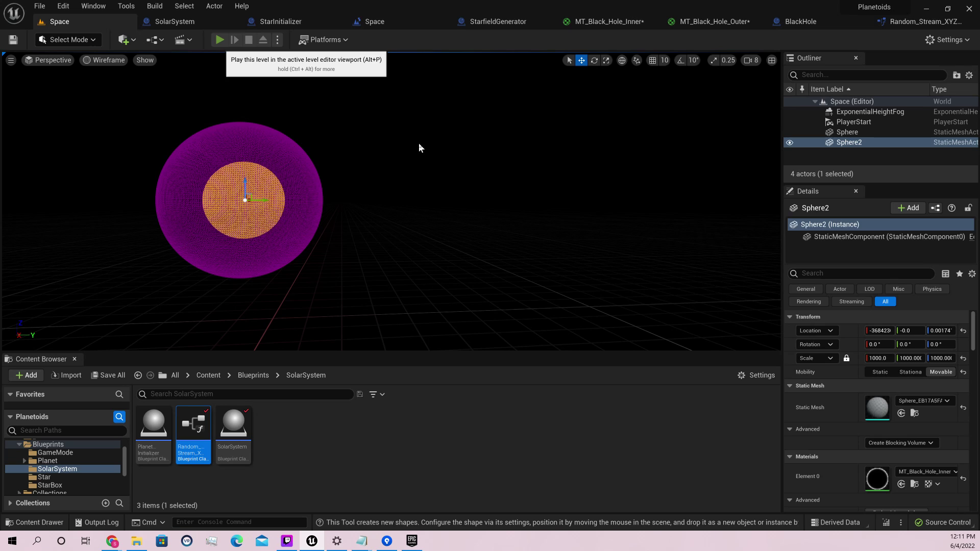
key("alt+p")
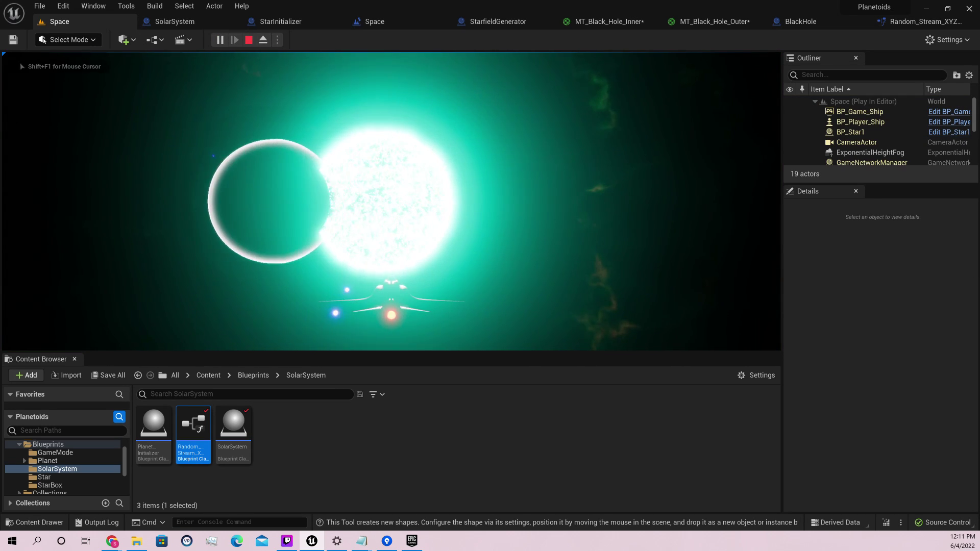
End the test play and list the Star folder's 14 assets, including BlackHole and BP_Star1.
key("Escape")
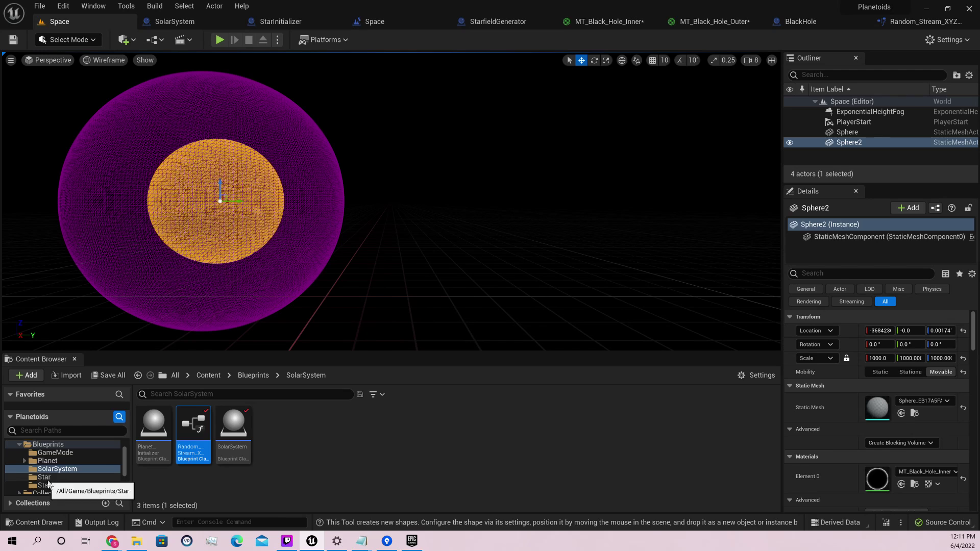
left_click(49, 478)
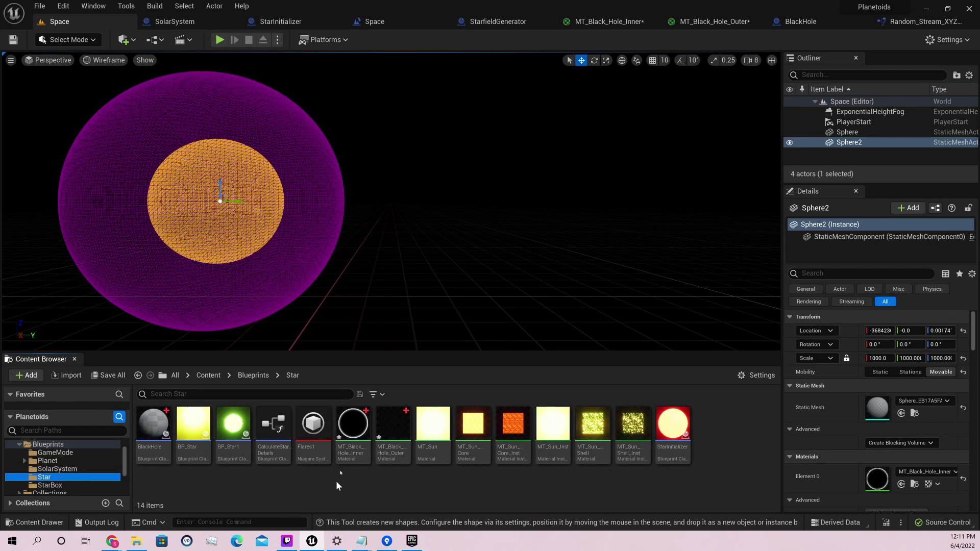
In MT_Black_Hole_Outer, change the Multiply node's Const B from 40 to 200 and save the material.
double_click(392, 429)
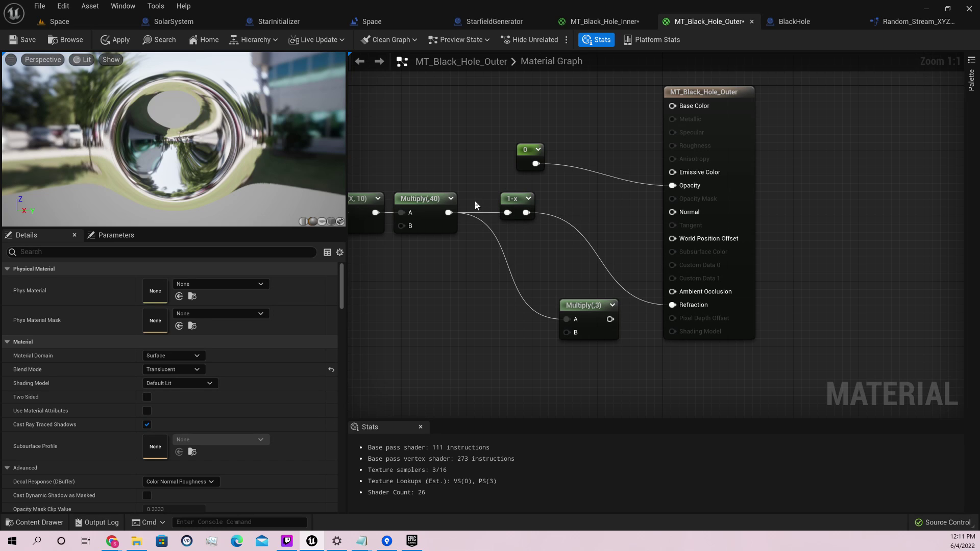
right_click_drag(475, 202, 587, 211)
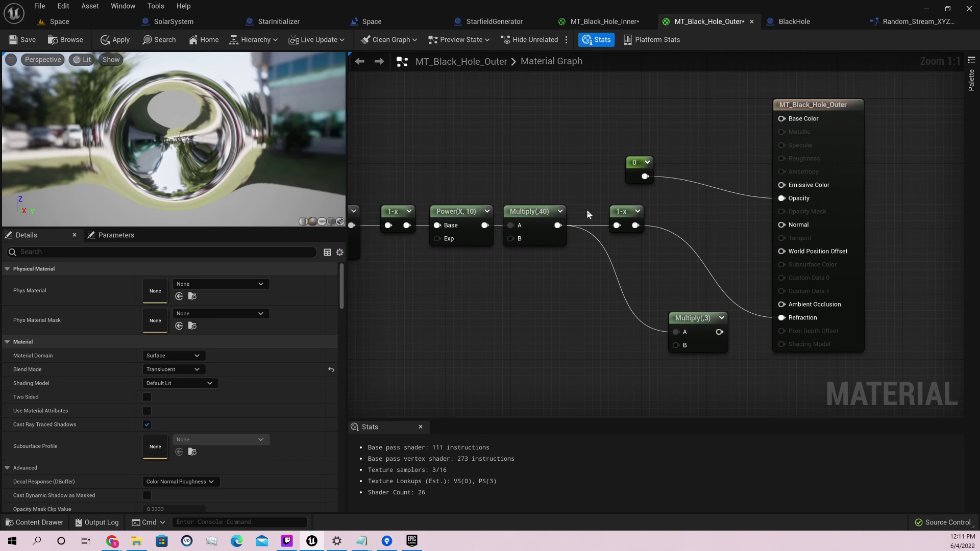
left_click(552, 211)
left_click(152, 296)
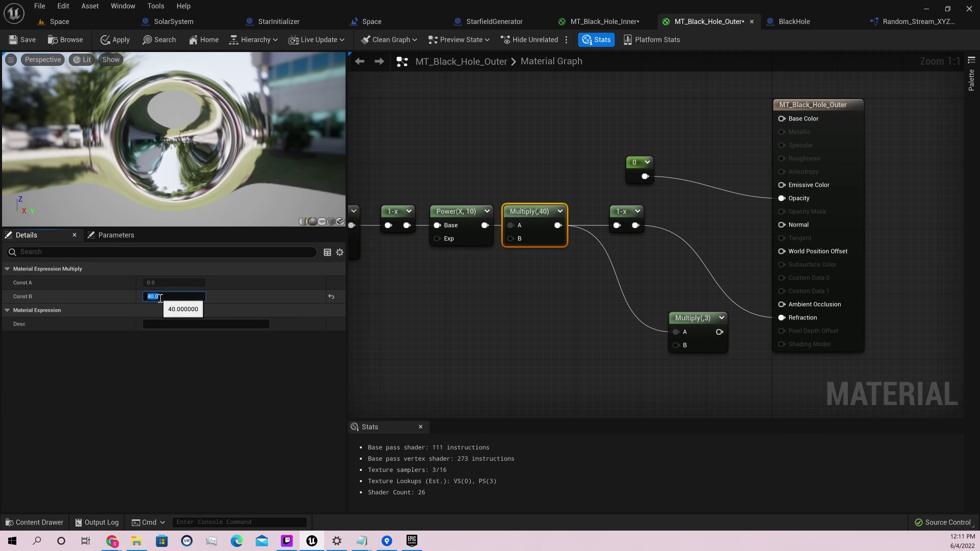
type("200")
key("Return")
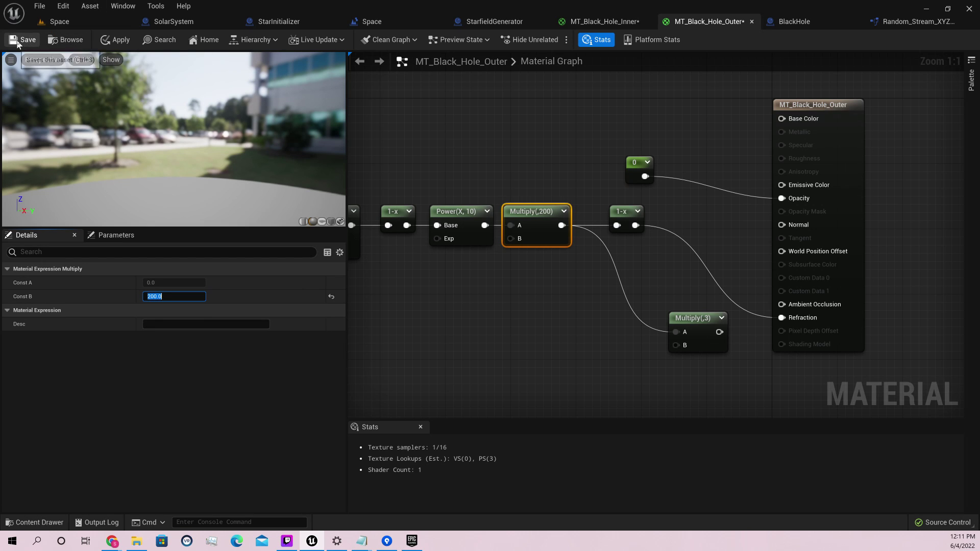
left_click(26, 40)
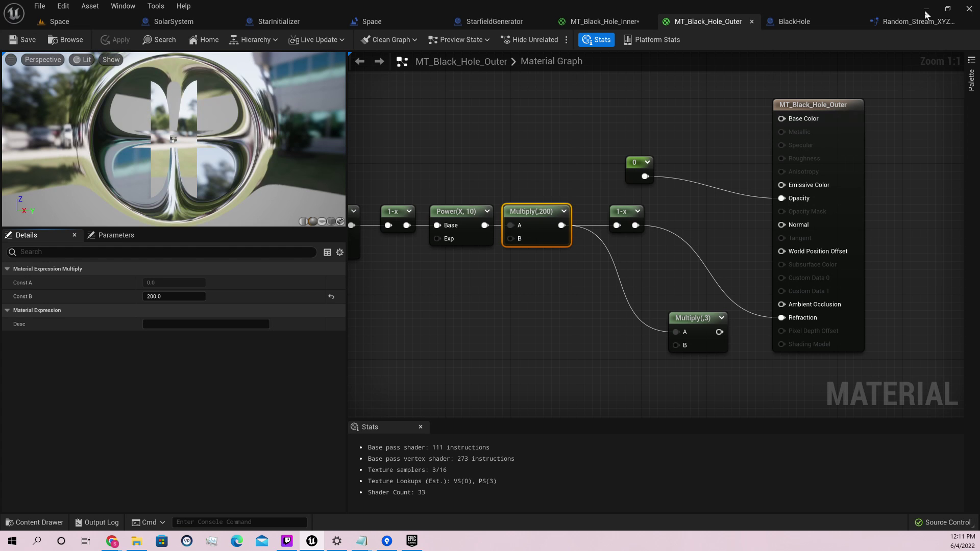
left_click(926, 11)
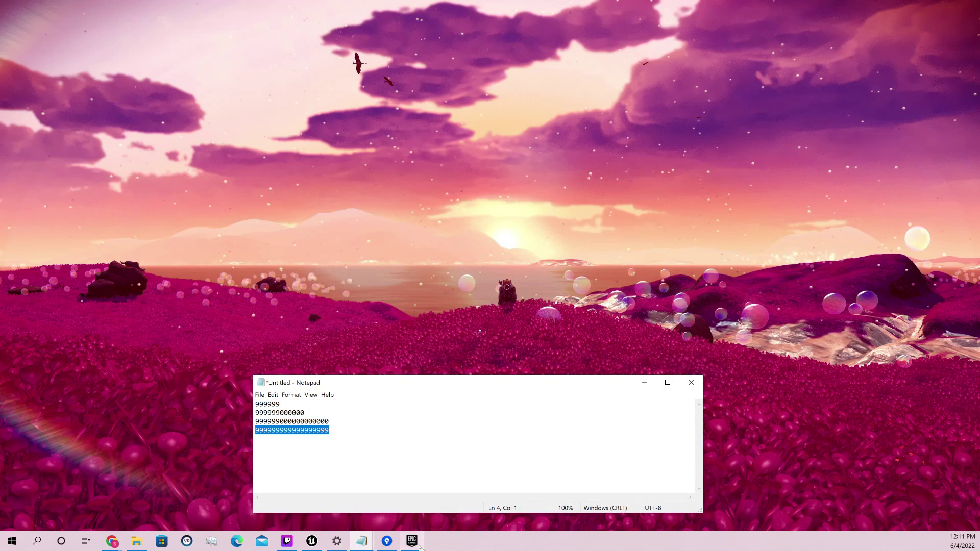
left_click(308, 546)
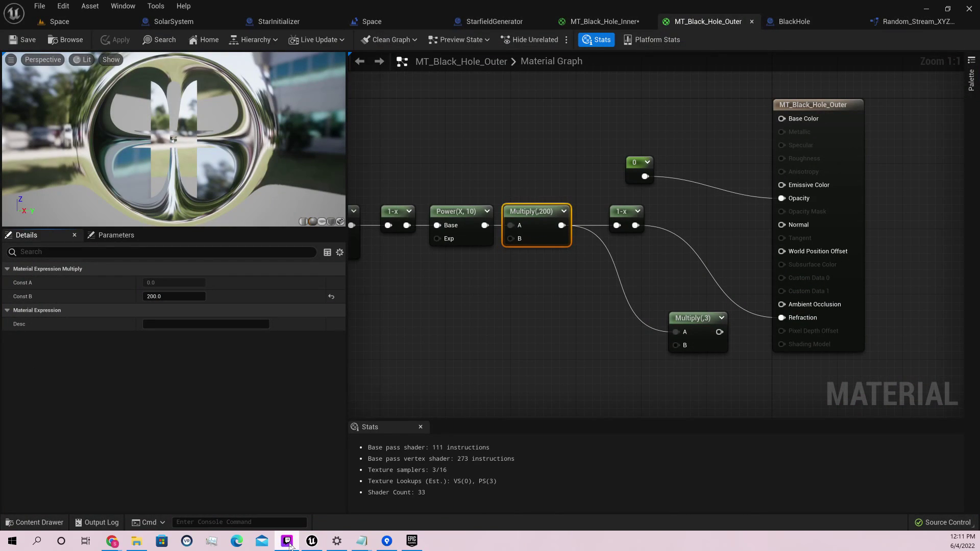
Return to the Space level and run a test play with the stronger refraction, then stop it.
left_click(82, 25)
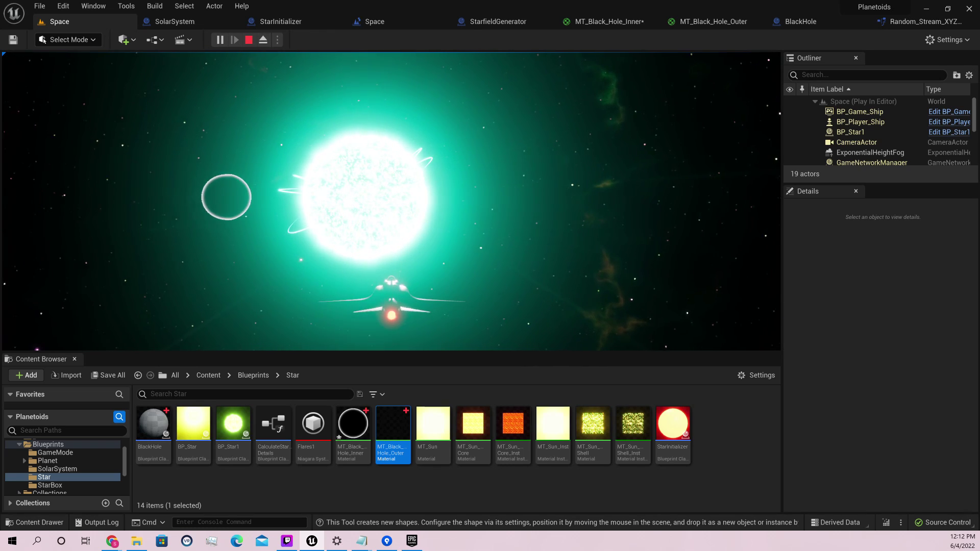
key("Escape")
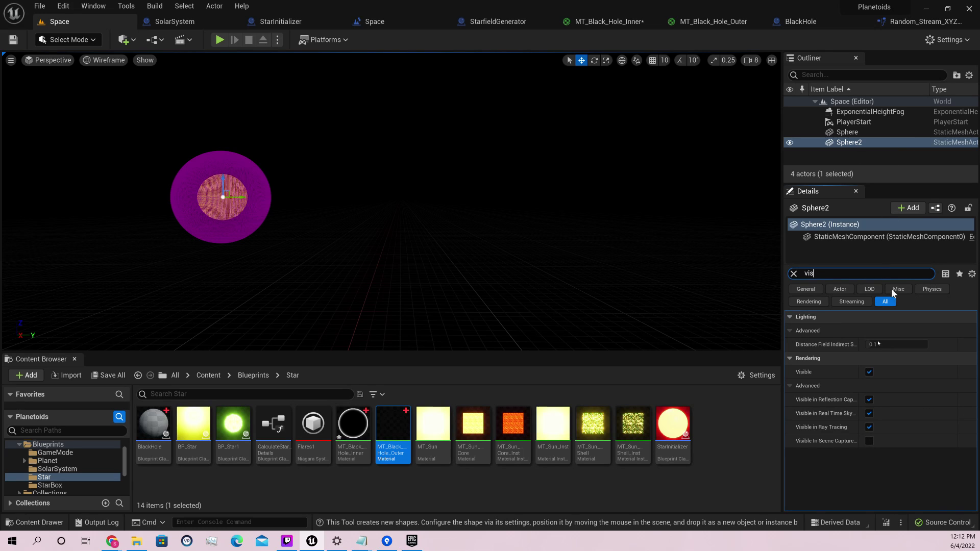
Hide the inner sphere, save the level, and steer the ship left until the star leaves view.
left_click(869, 372)
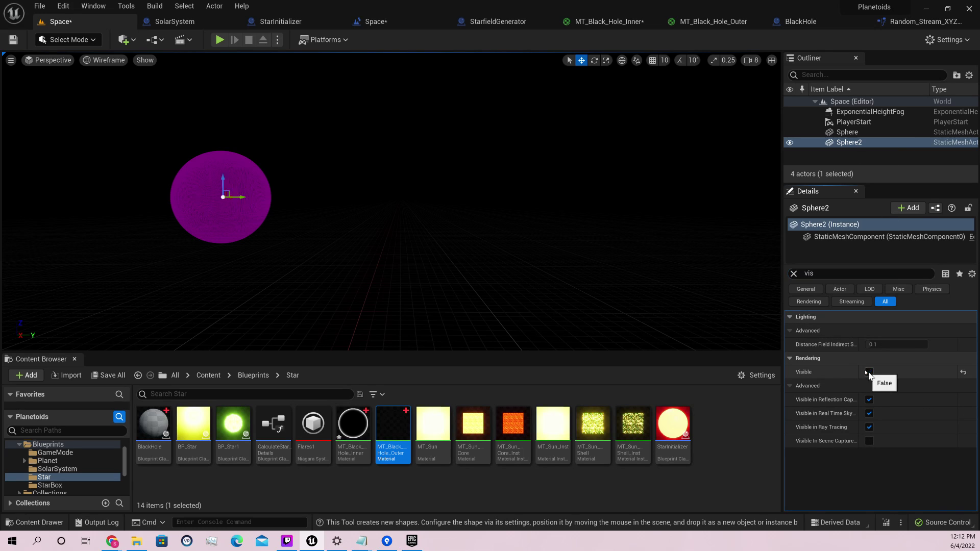
left_click(19, 43)
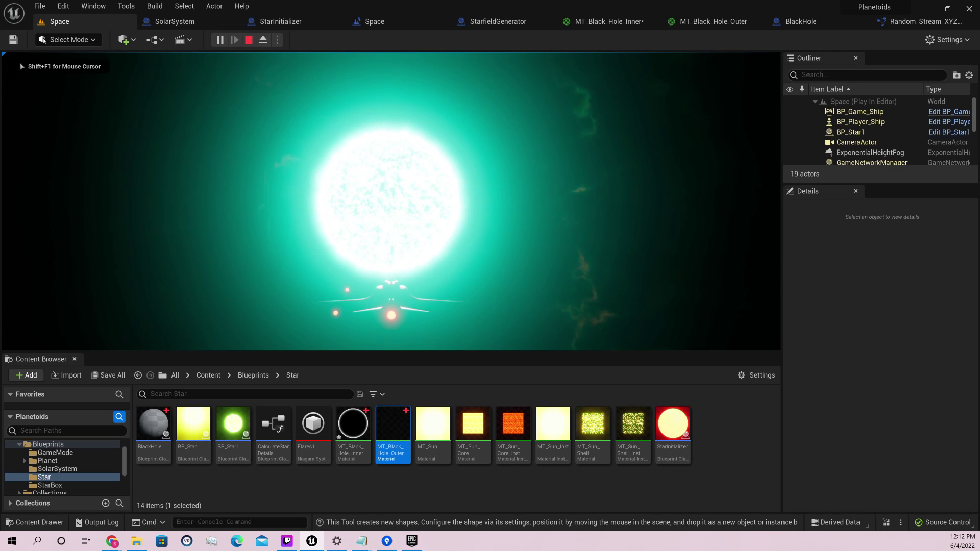
key("a")
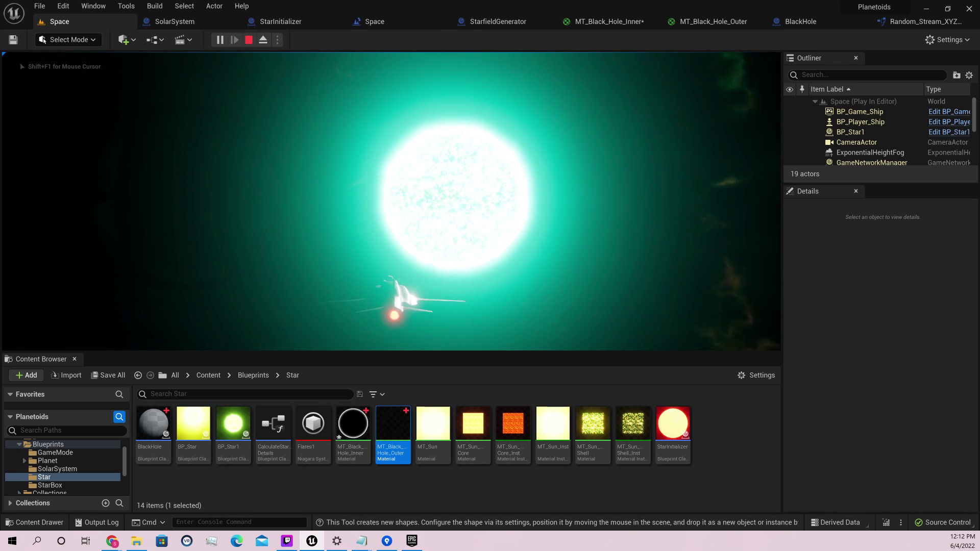
key("a")
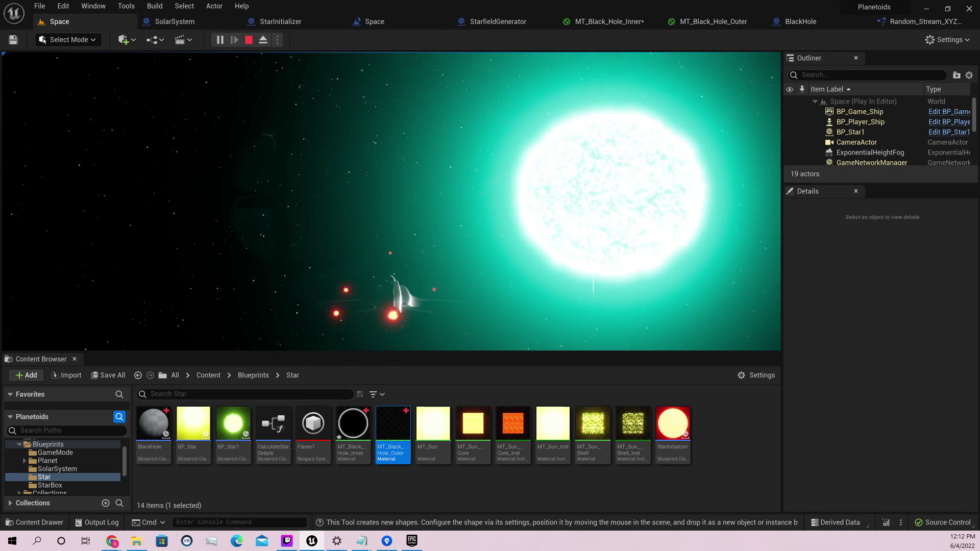
key("a")
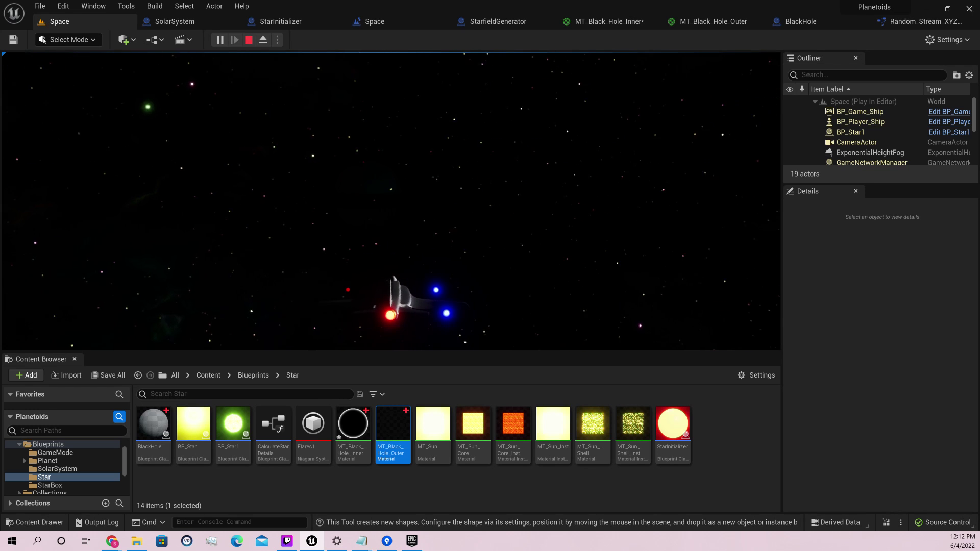
Steer the ship right until the glowing green star is centred ahead, then stop play.
key("d")
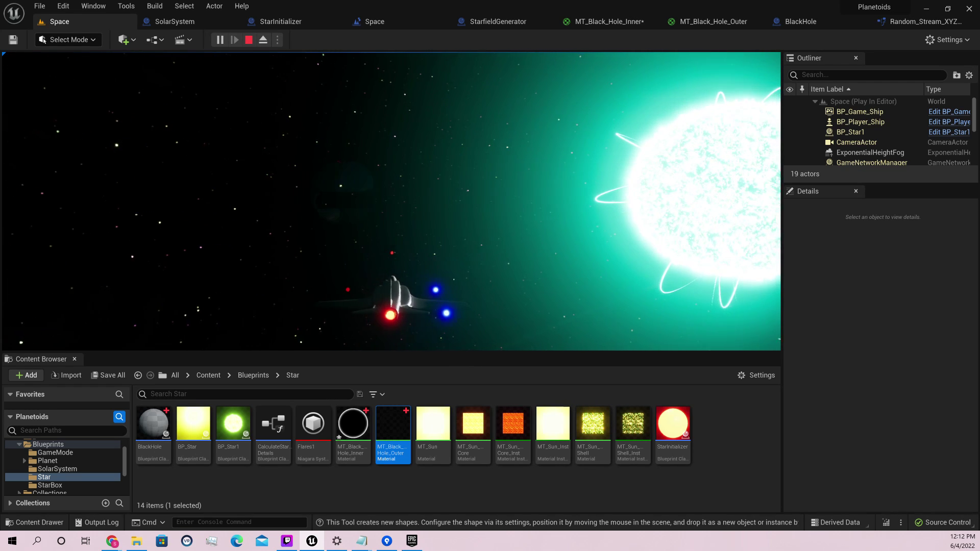
key("d")
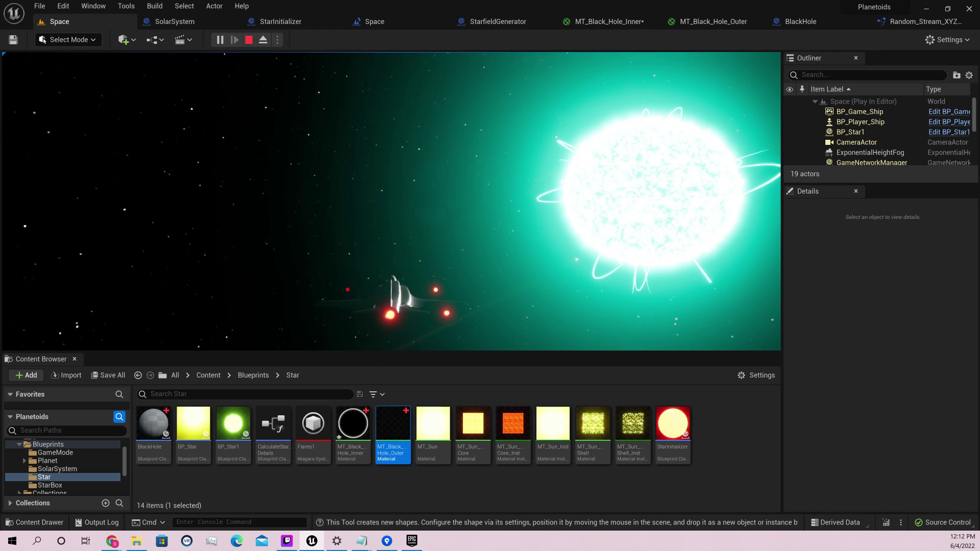
key("d")
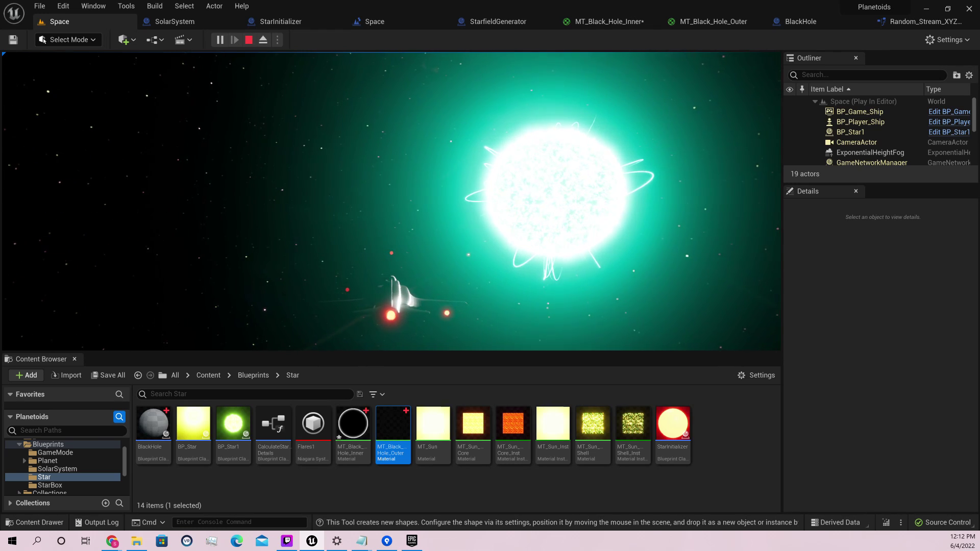
key("d")
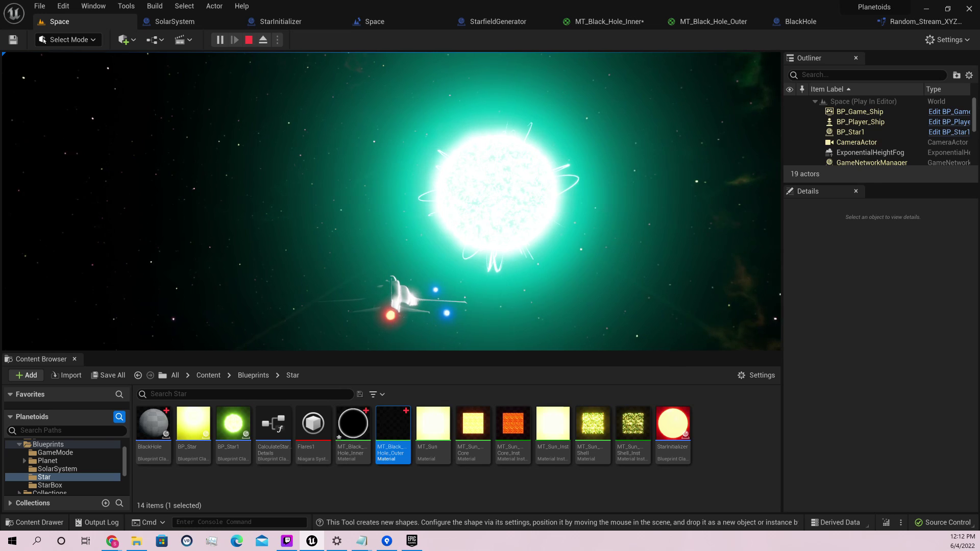
key("d")
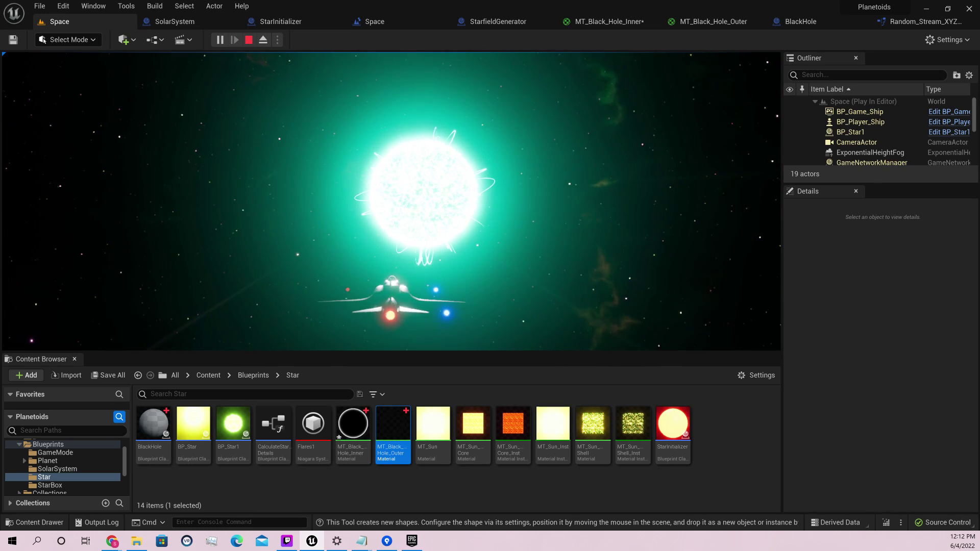
key("d")
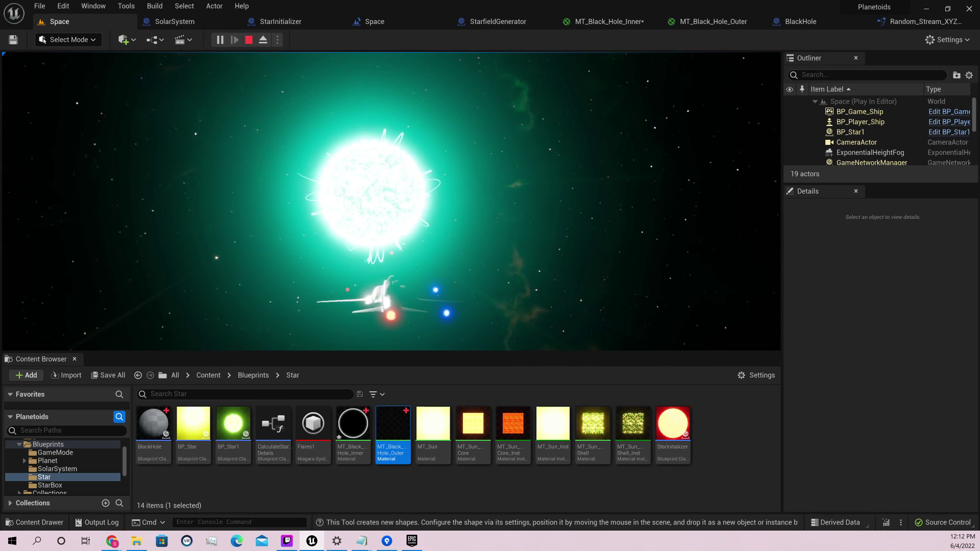
key("d")
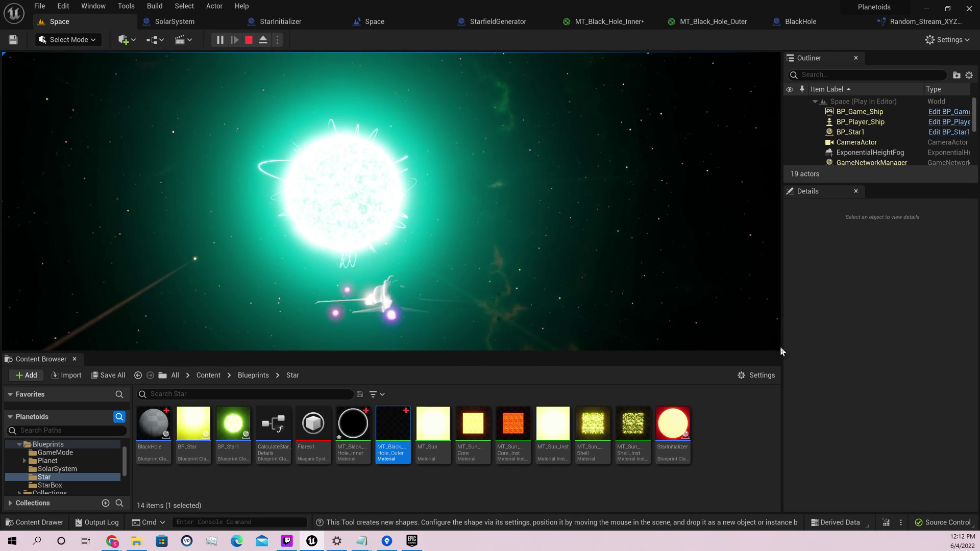
key("Escape")
Set MT_Black_Hole_Outer's Multiply Const B to 20, save it, and go back to the Space level tab.
double_click(393, 427)
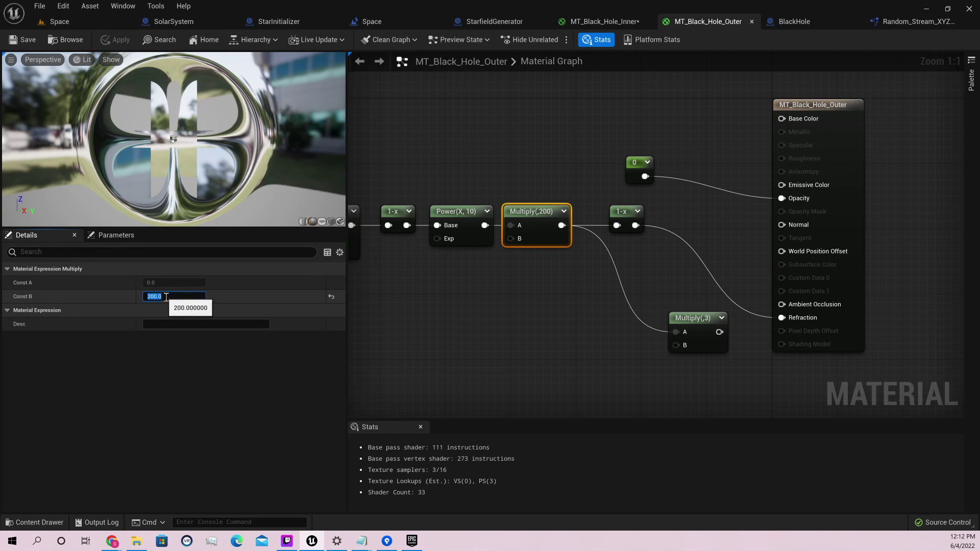
key("Return")
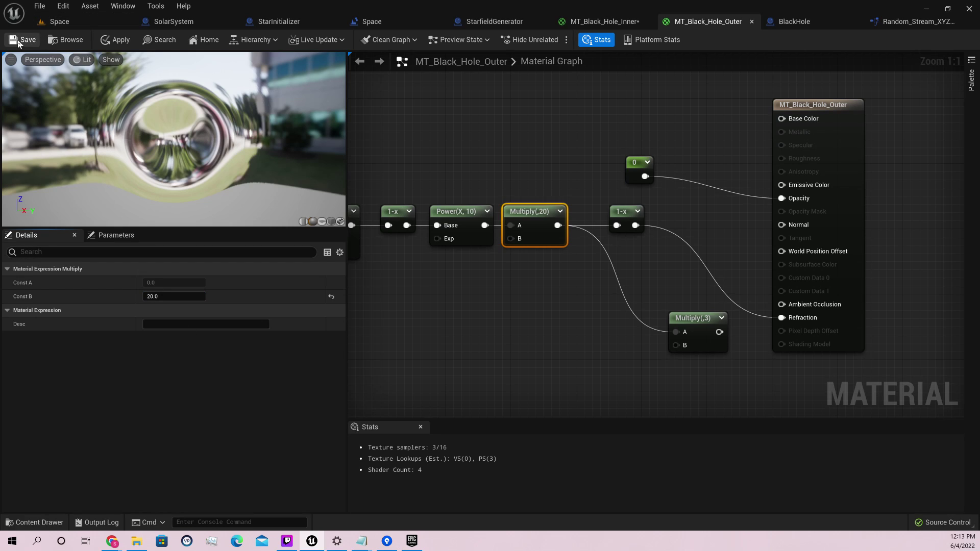
left_click(19, 41)
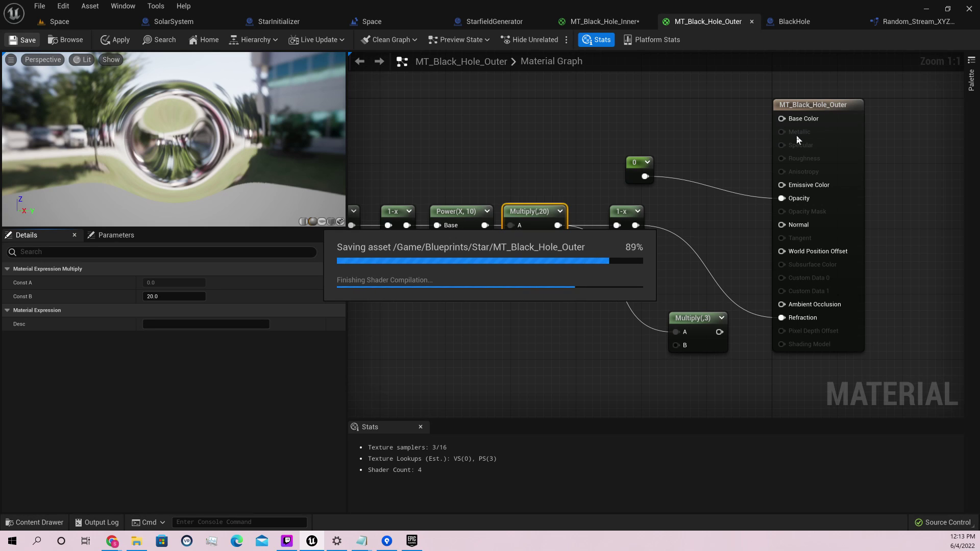
left_click(926, 10)
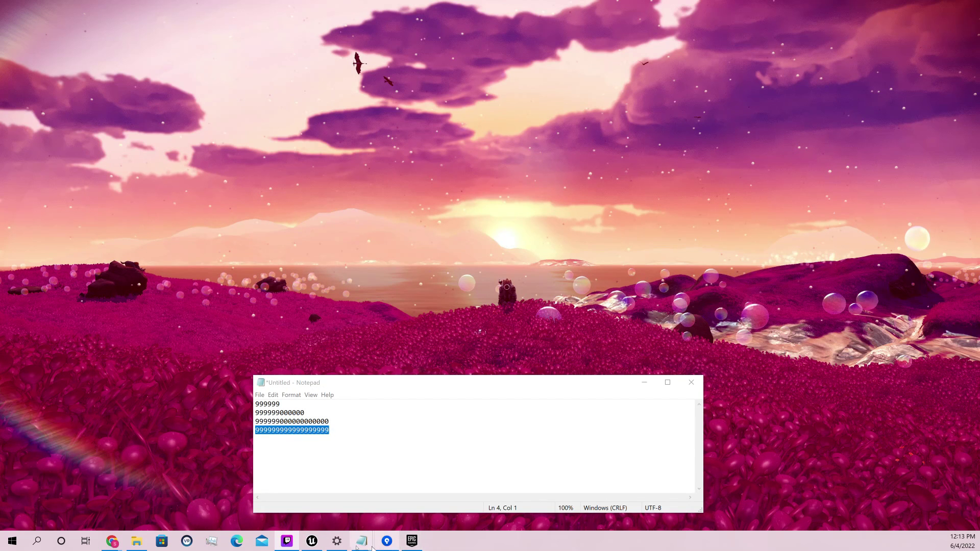
left_click(311, 541)
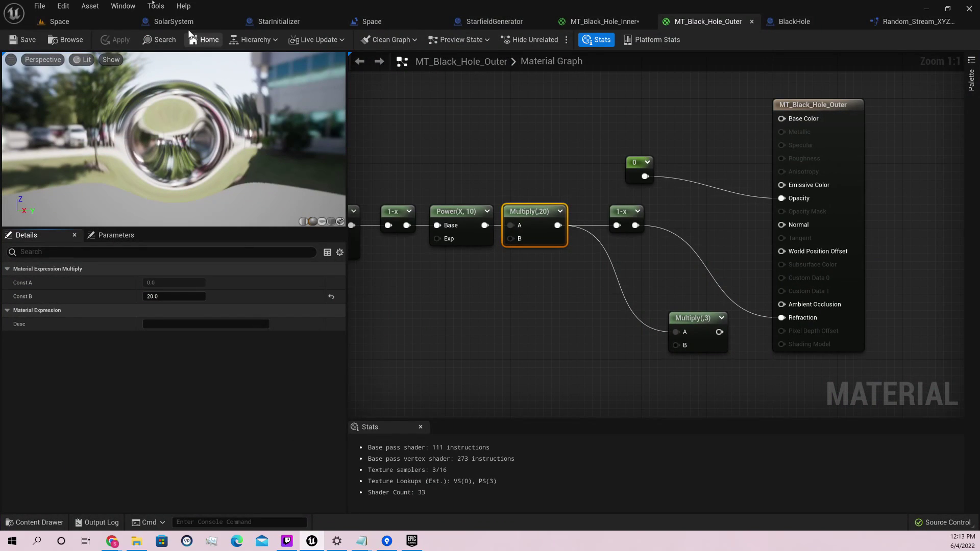
left_click(61, 22)
left_click(220, 40)
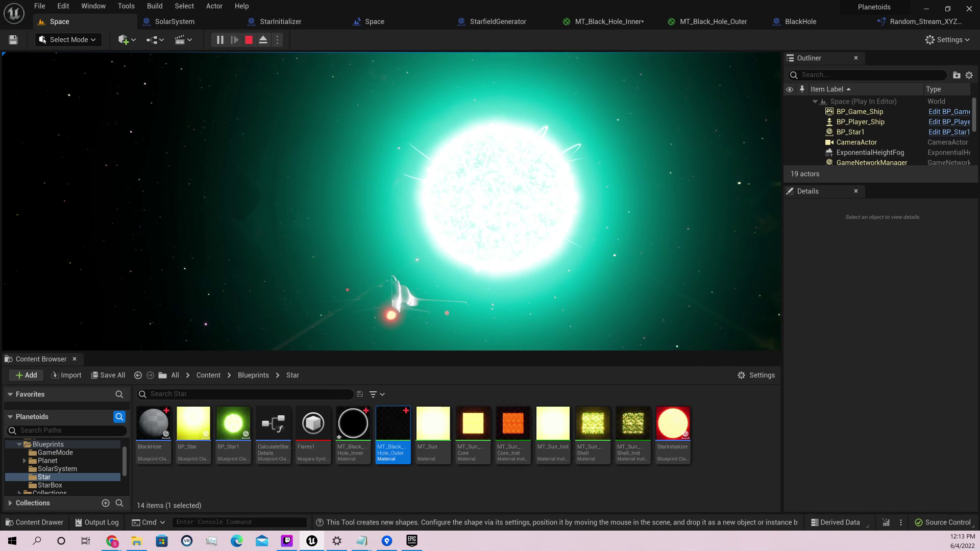
key("Escape")
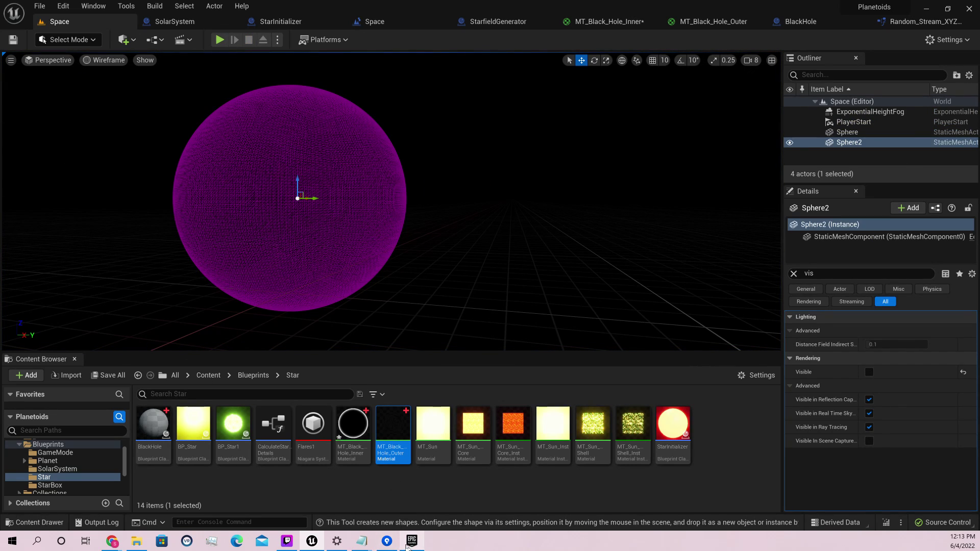
Bring the Chrome window playing the YouTube black-hole tutorial in front of the editor.
mouse_move(112, 541)
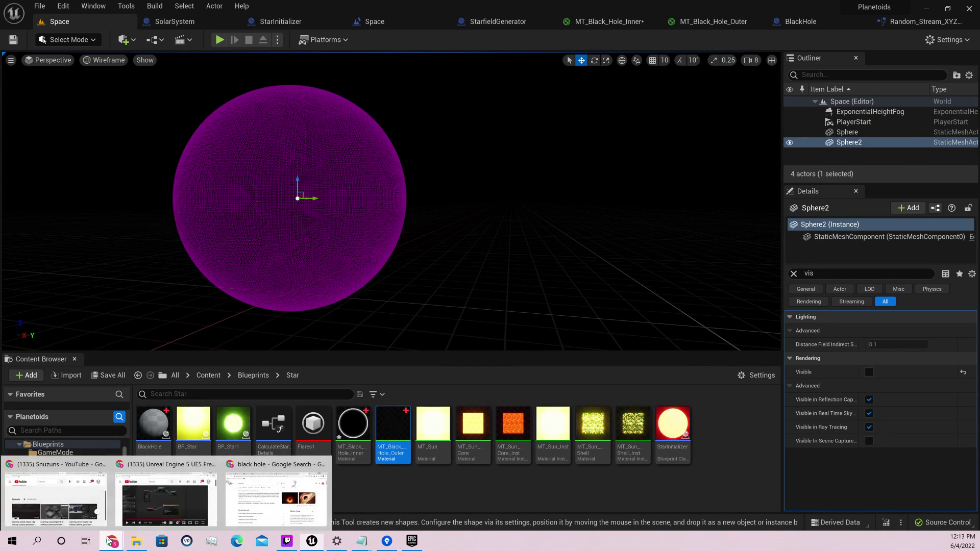
mouse_move(179, 508)
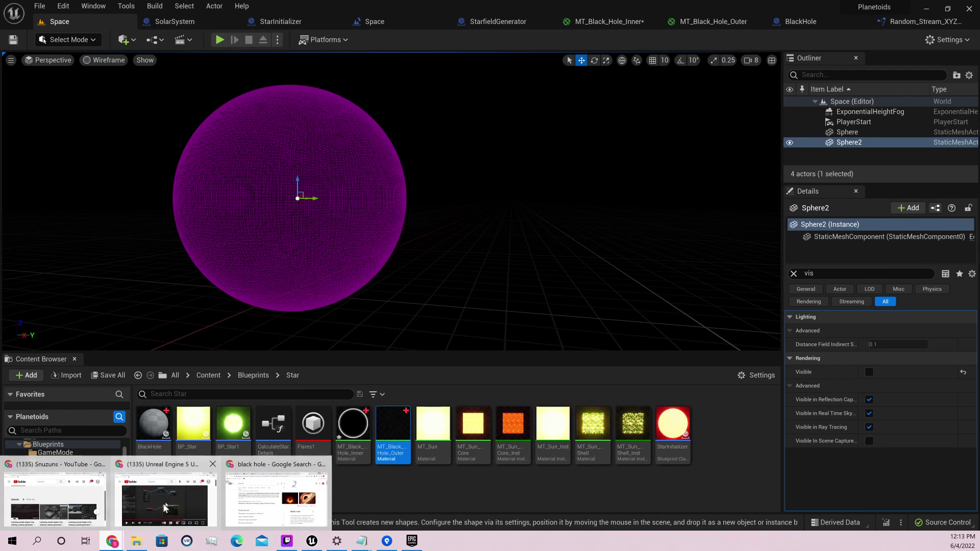
mouse_move(77, 506)
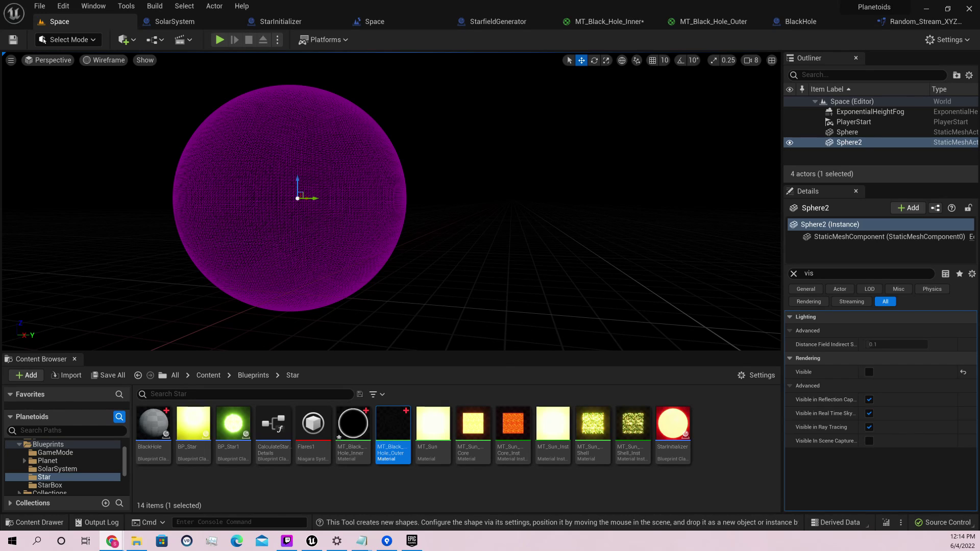
key("alt+Tab")
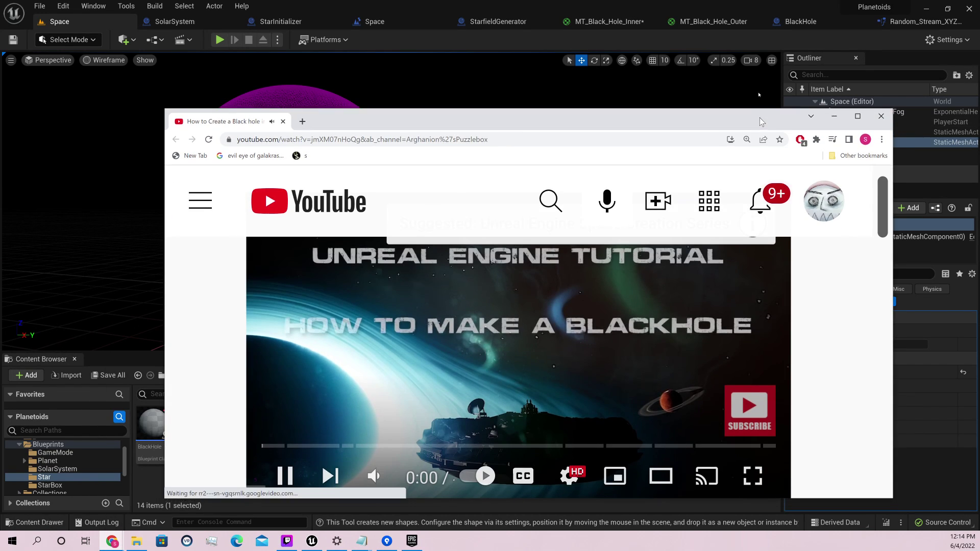
Move the Chrome window higher on screen while the black-hole video keeps playing.
left_click_drag(760, 122, 762, 92)
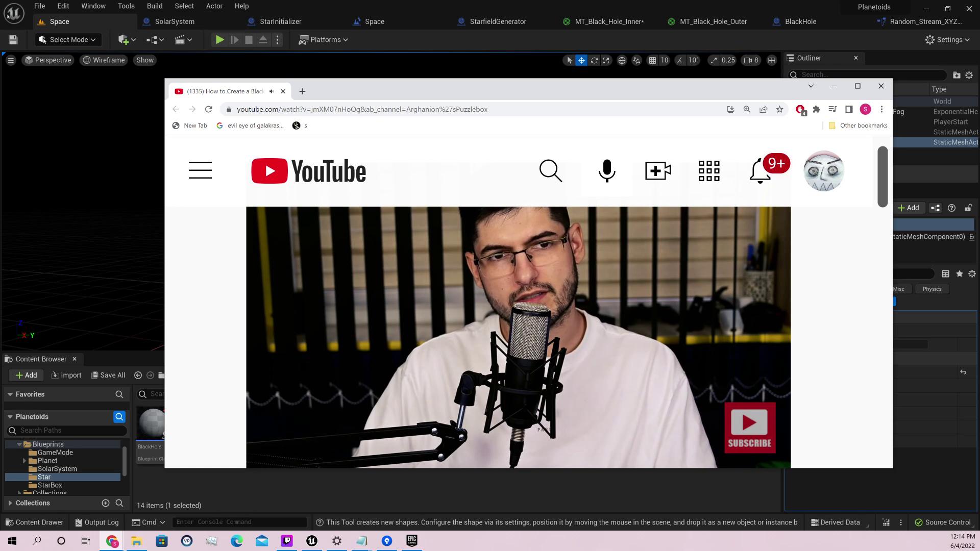
scroll(421, 305, "down", 3)
scroll(421, 306, "up", 3)
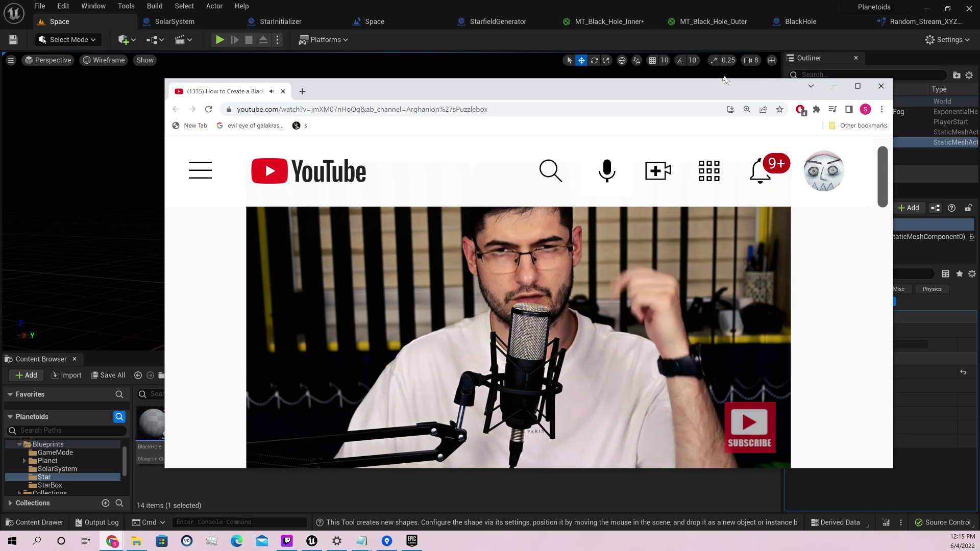
Enlarge the Chrome window upward and watch the tutorial to its 3:44 orange-ring black-hole demo.
left_click_drag(719, 79, 719, 8)
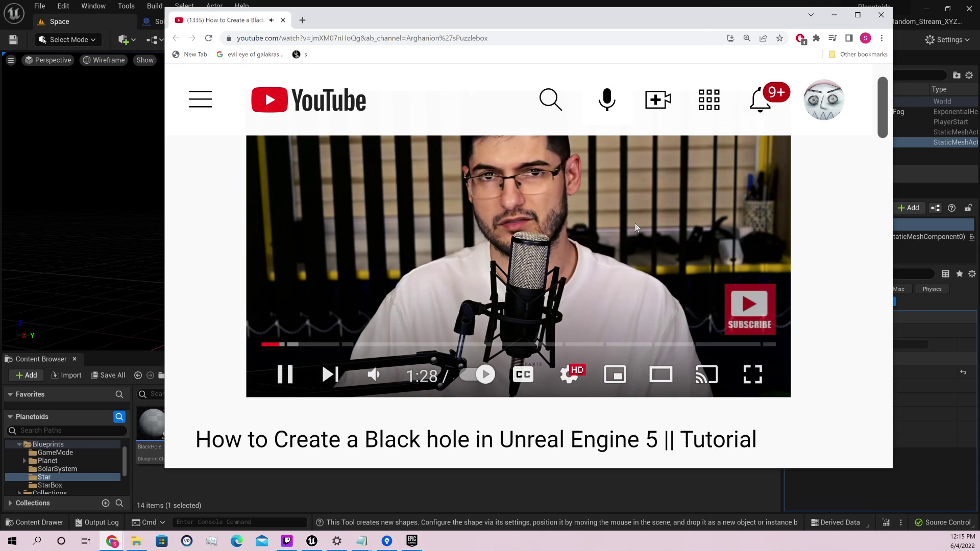
scroll(645, 237, "down", 1)
scroll(645, 237, "up", 1)
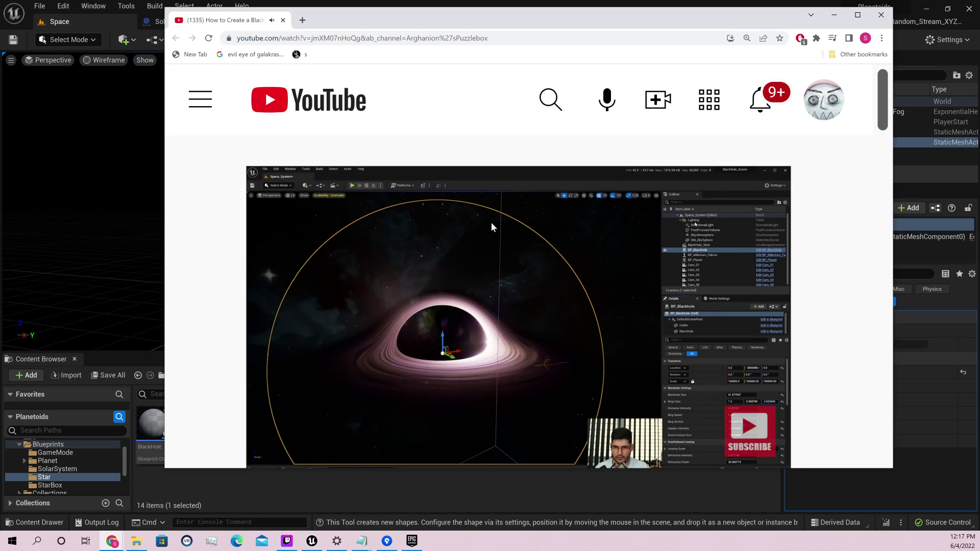
mouse_move(531, 415)
scroll(531, 414, "down", 1)
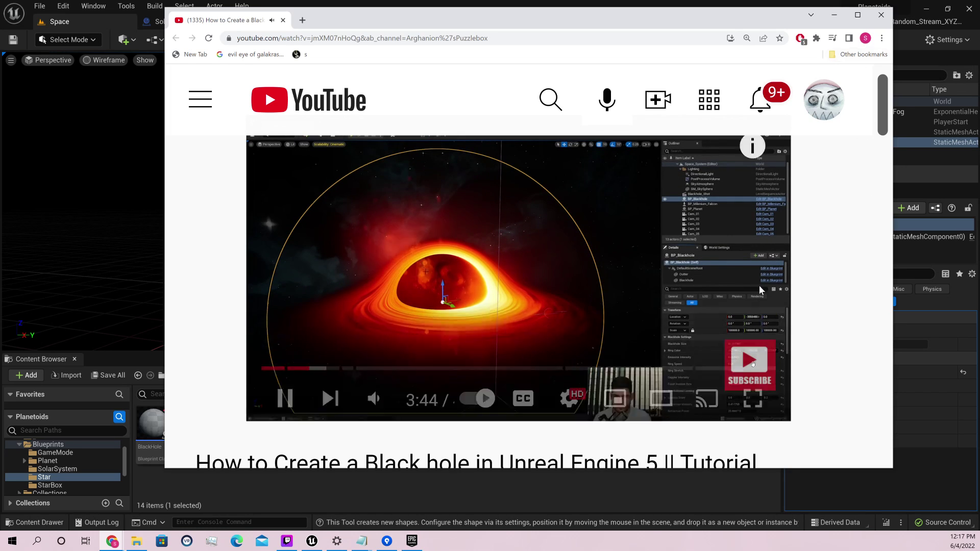
left_click(752, 399)
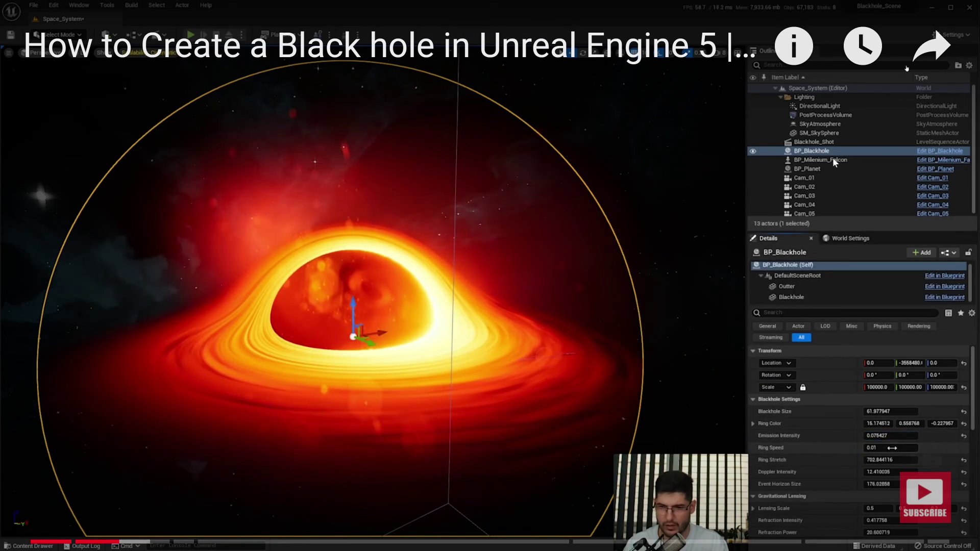
double_click(659, 391)
scroll(612, 319, "down", 1)
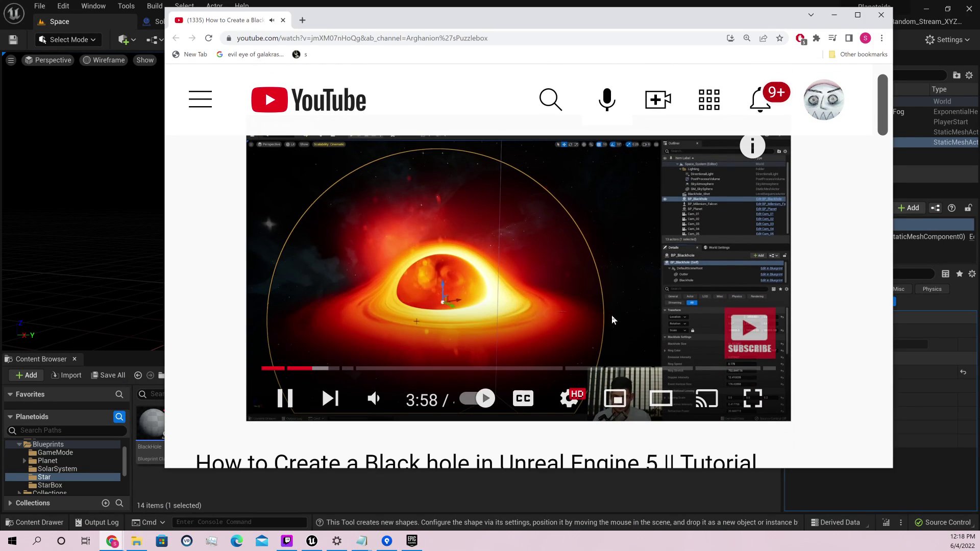
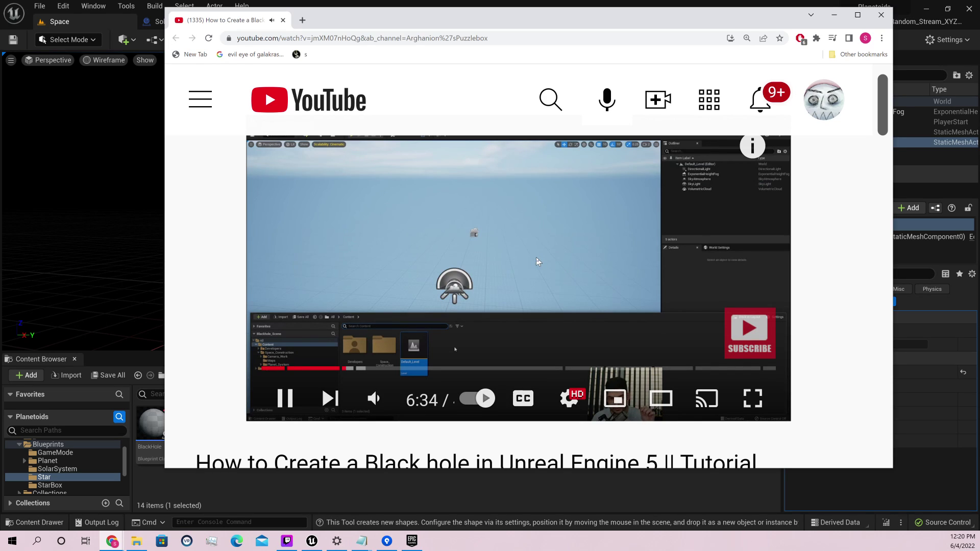
Pause the tutorial, hide Chrome, and replace the Space level with a new Empty Level.
left_click(564, 262)
left_click(834, 15)
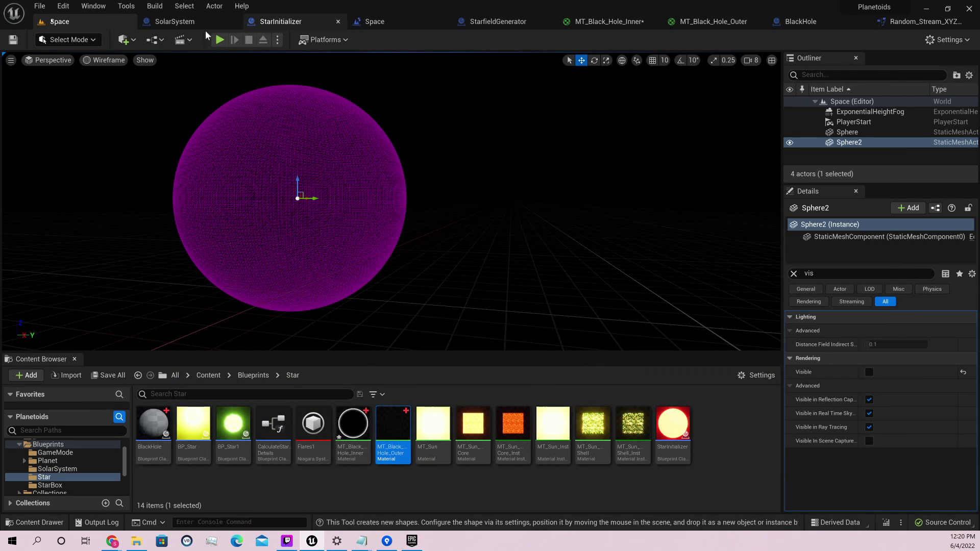
left_click(40, 7)
mouse_move(91, 80)
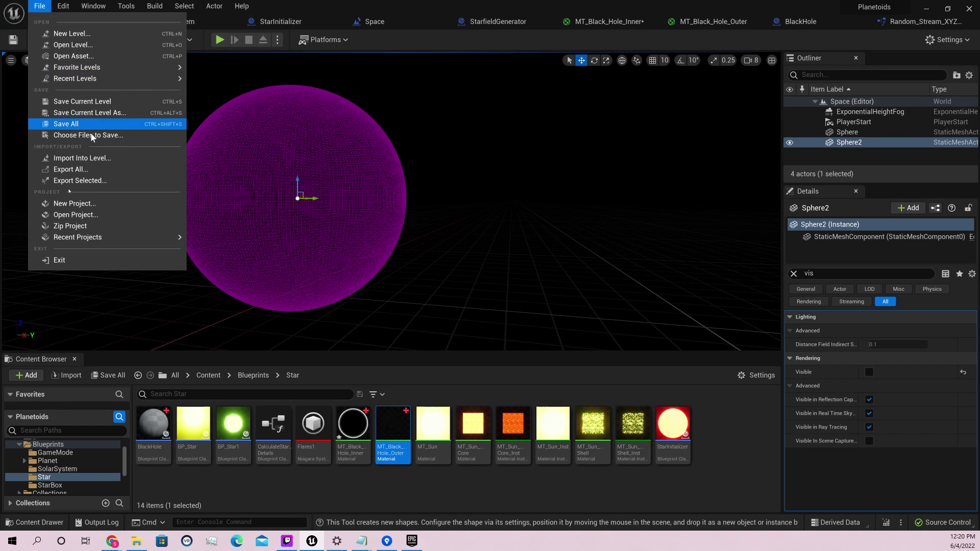
left_click(71, 34)
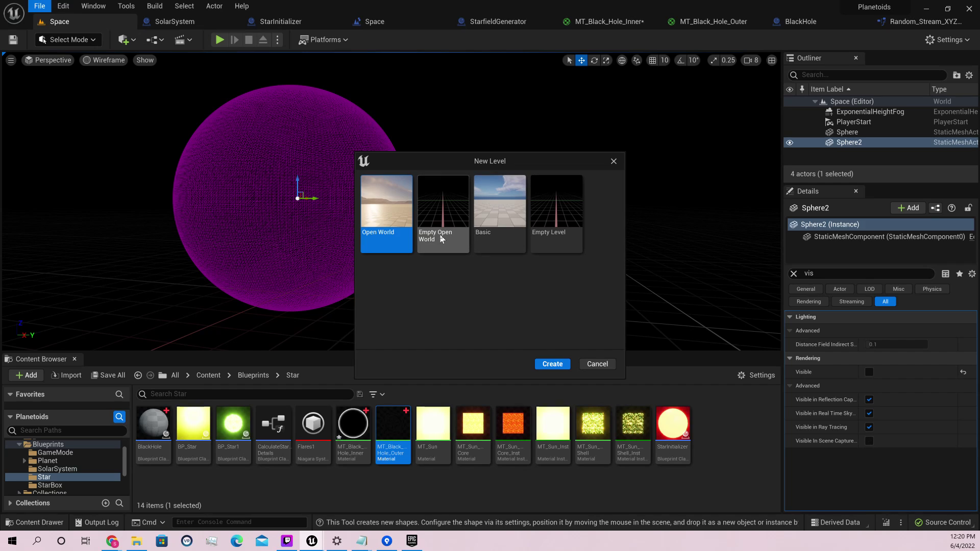
left_click(555, 225)
left_click(558, 366)
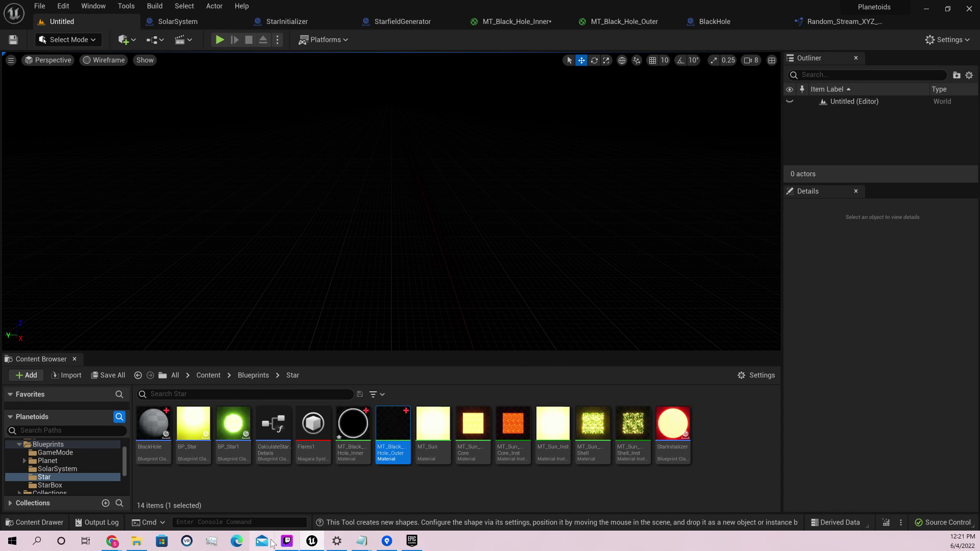
Rewind the black hole tutorial to 6:14, play it to 6:21, then hide Chrome.
mouse_move(111, 541)
left_click(387, 491)
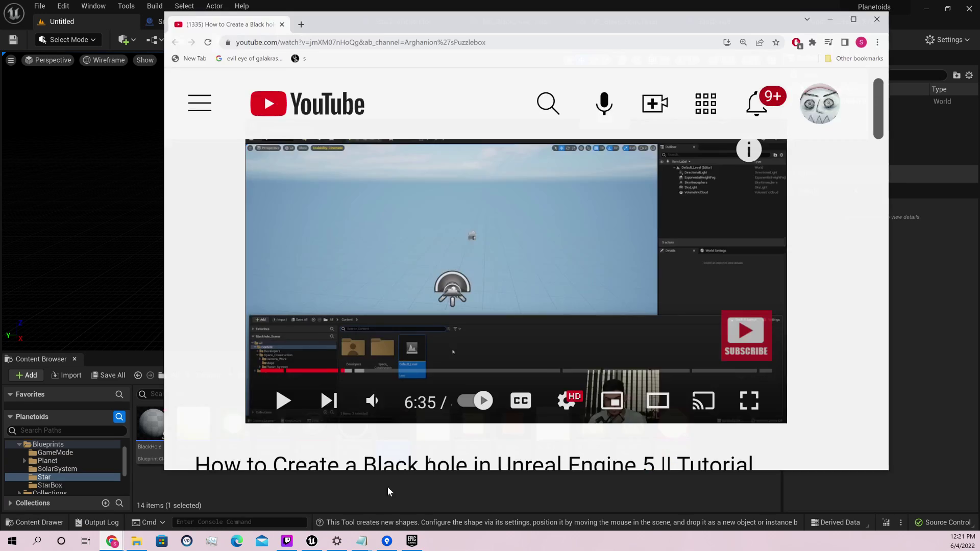
left_click(339, 370)
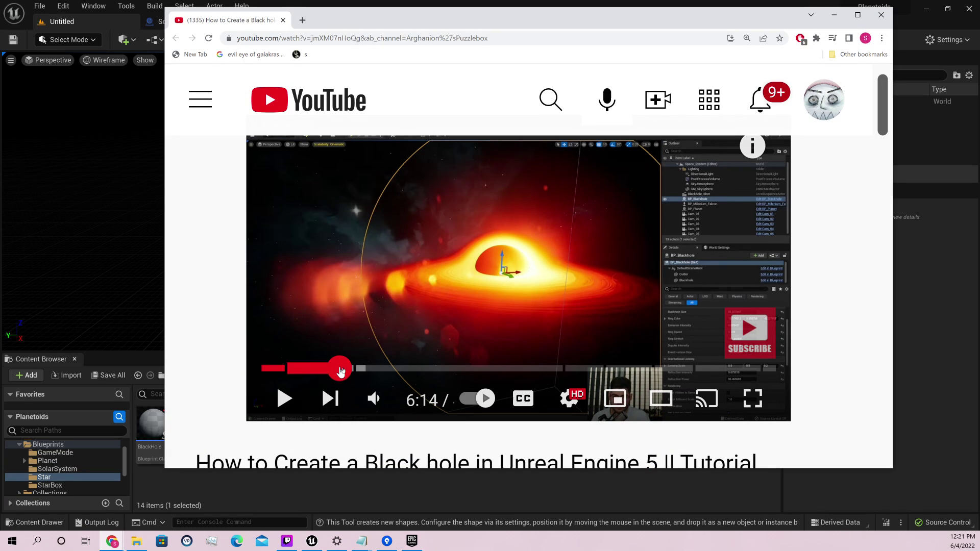
left_click(283, 398)
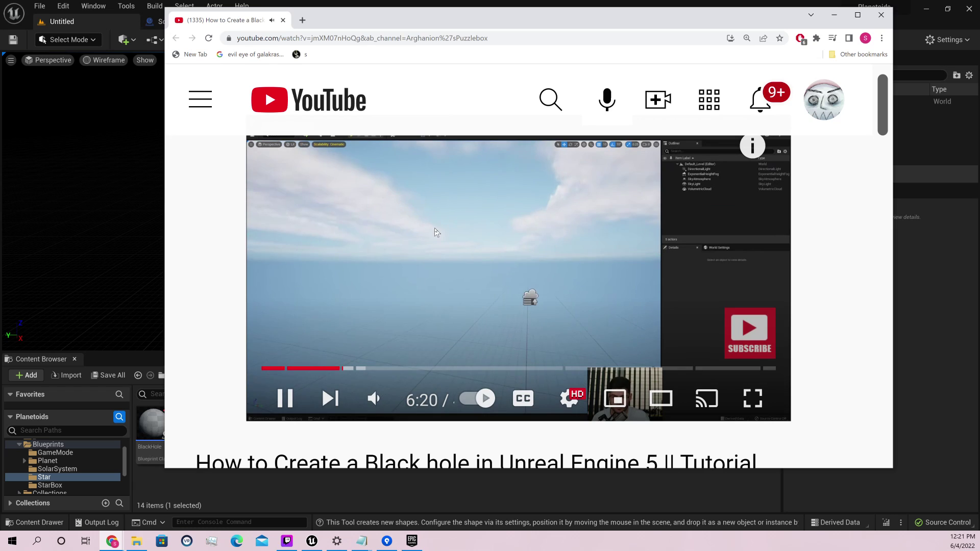
left_click(434, 232)
left_click(832, 15)
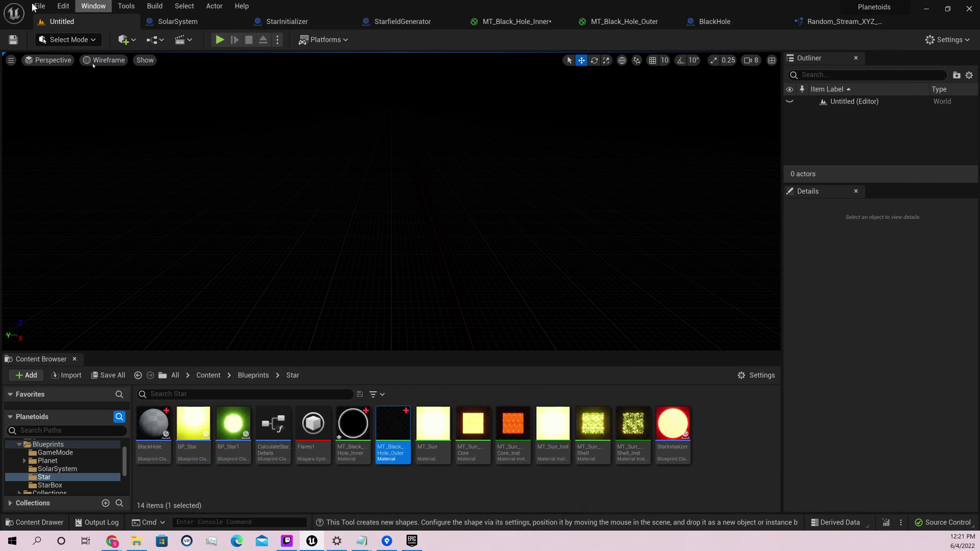
Create a new level from the Basic template.
left_click(39, 6)
left_click(56, 31)
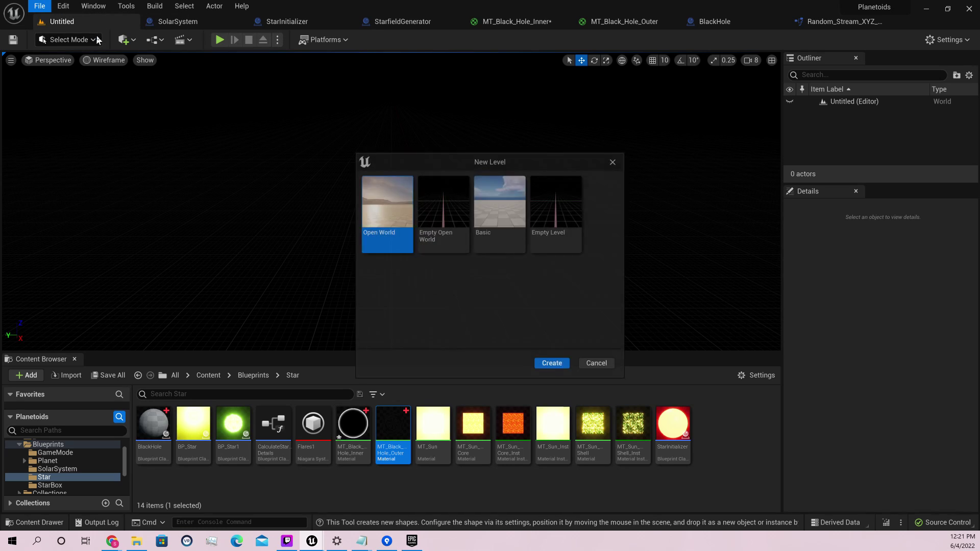
left_click(500, 230)
left_click(557, 366)
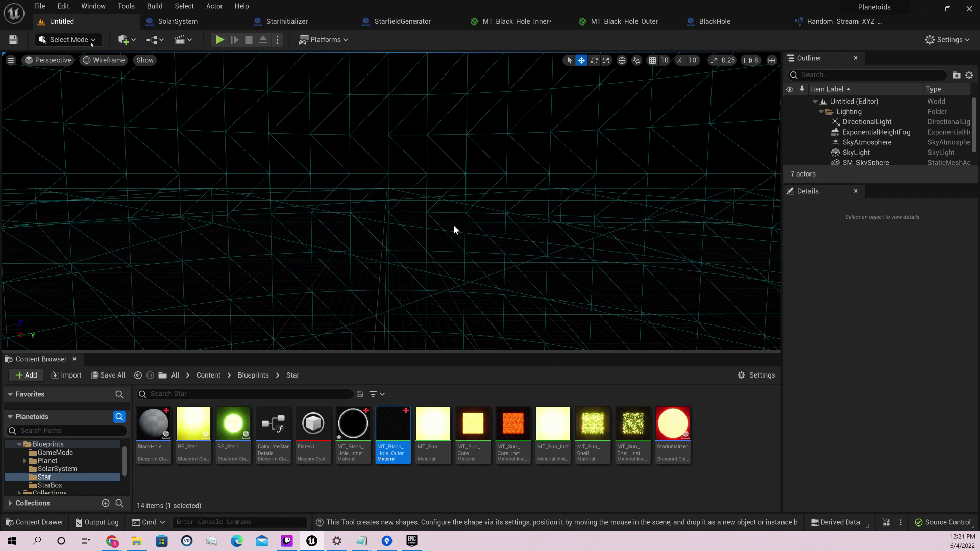
Switch the viewport to Lit and delete the Floor actor.
left_click(105, 59)
left_click(110, 85)
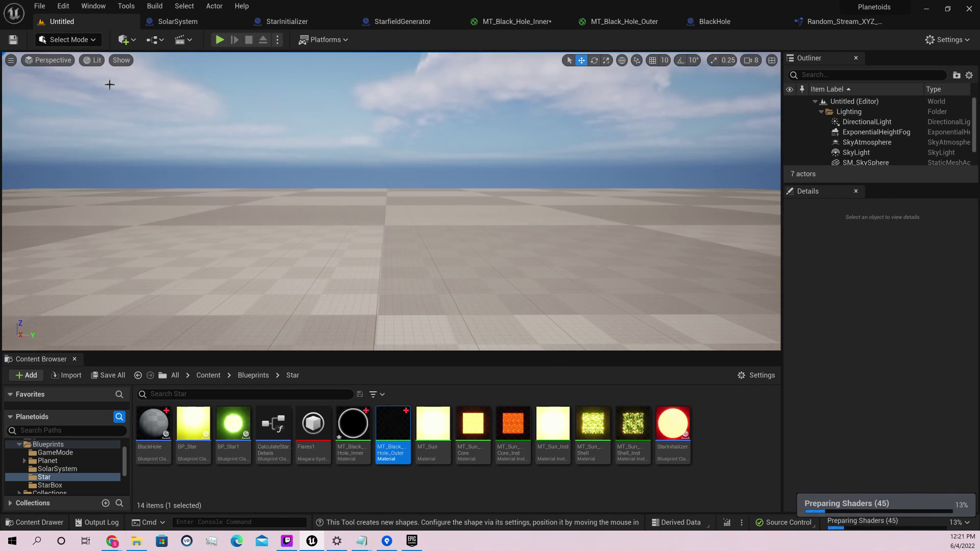
left_click(417, 269)
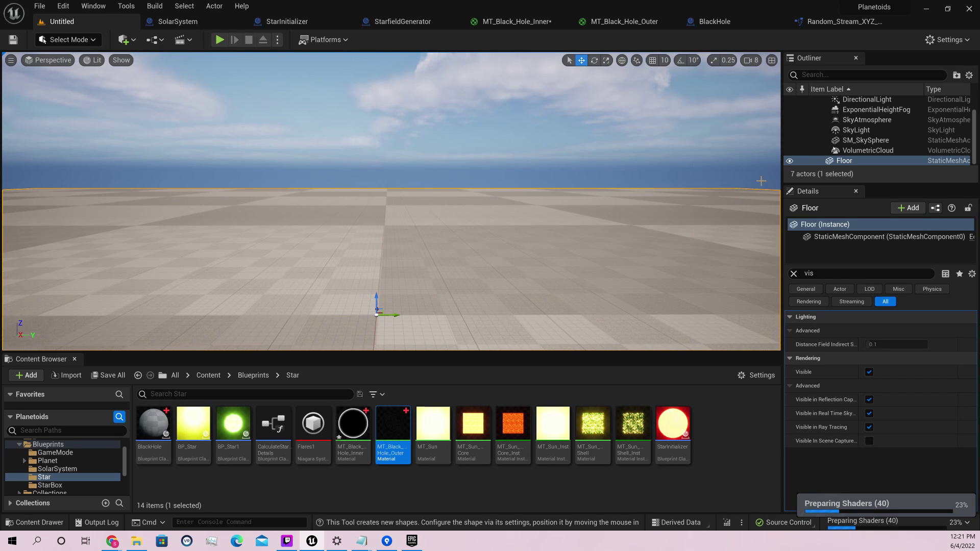
key("Delete")
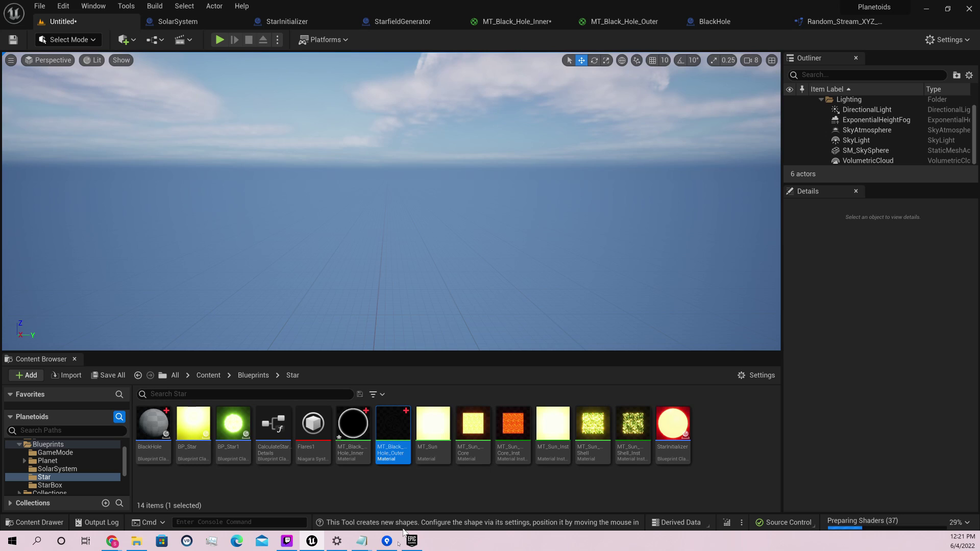
Play the tutorial from 6:21 to the Niagara System step, then move Chrome aside for Unreal.
mouse_move(111, 542)
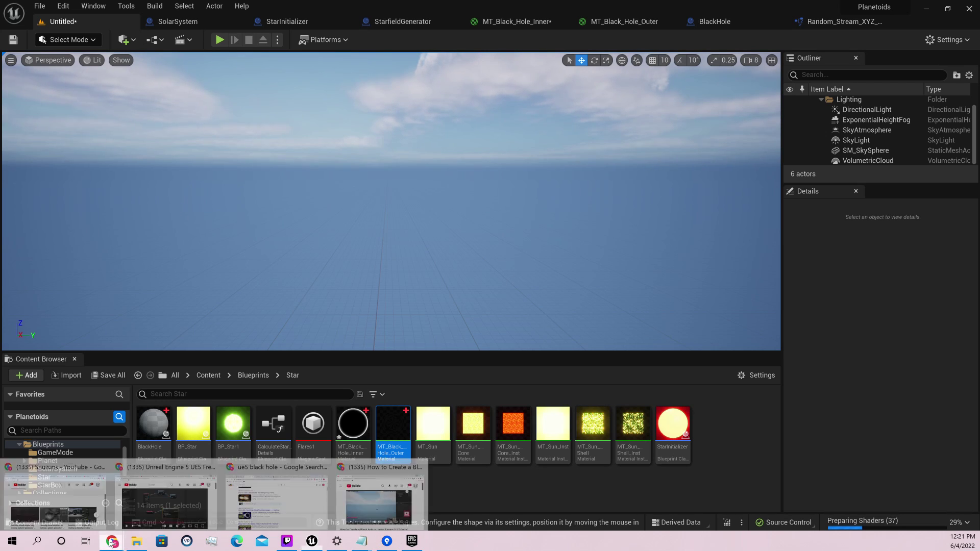
left_click(371, 495)
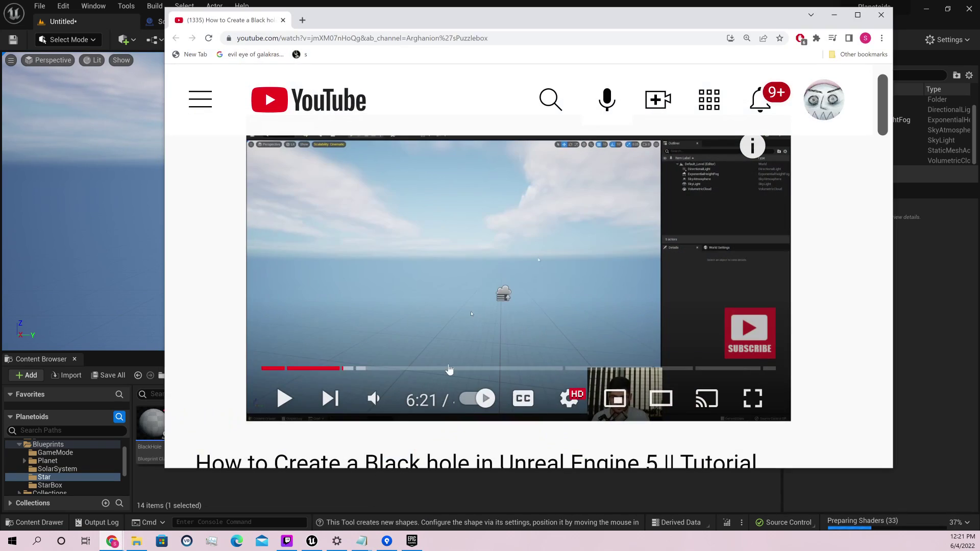
left_click(482, 258)
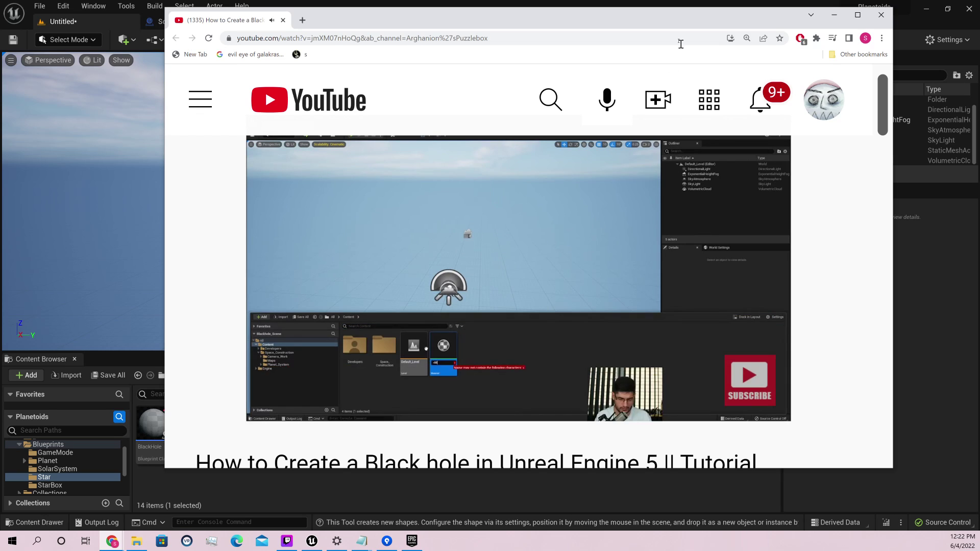
left_click_drag(687, 21, 0, 55)
key("alt+Tab")
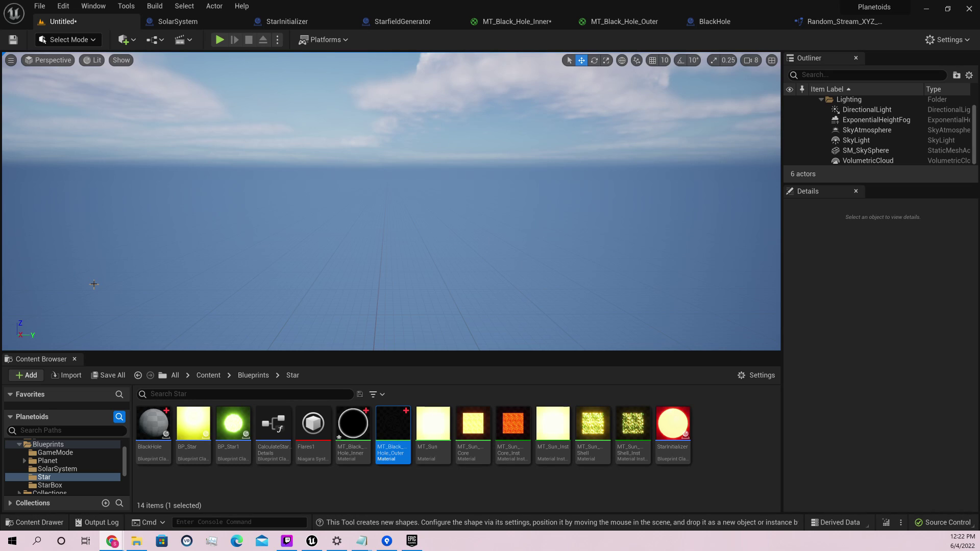
Open MT_Black_Hole_Inner and disconnect the Fresnel chains from Opacity and Emissive Color.
double_click(353, 425)
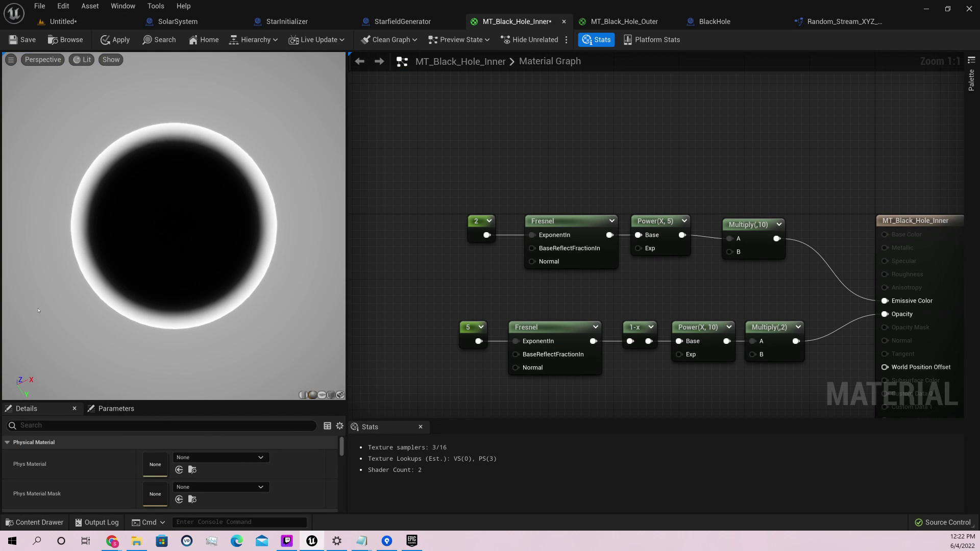
left_click_drag(441, 154, 832, 292)
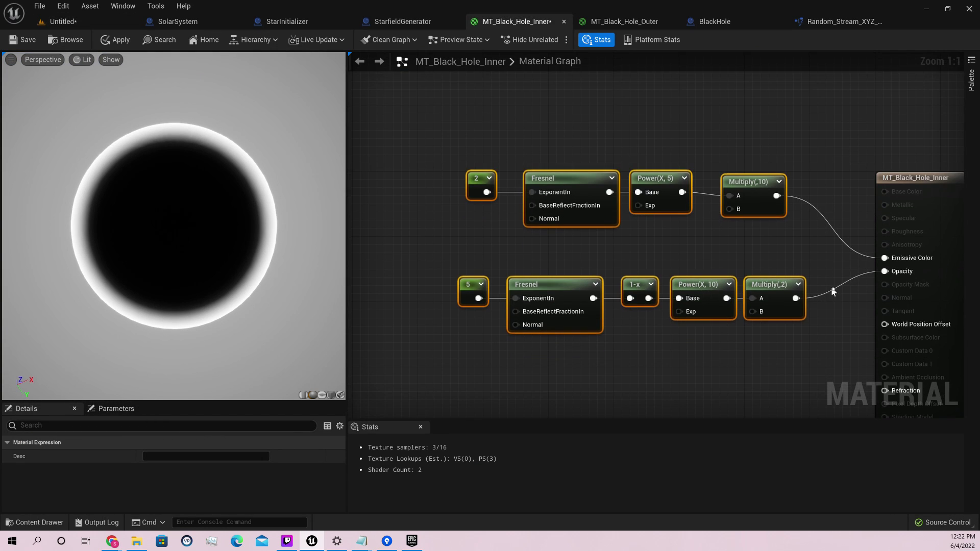
right_click(797, 298)
left_click(892, 271)
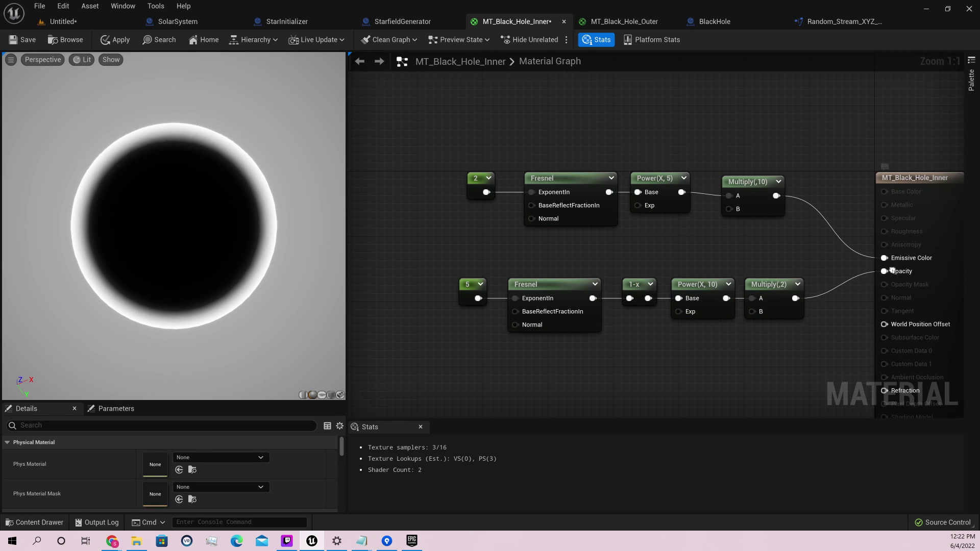
right_click(892, 271)
left_click(914, 290)
right_click(888, 257)
left_click(914, 289)
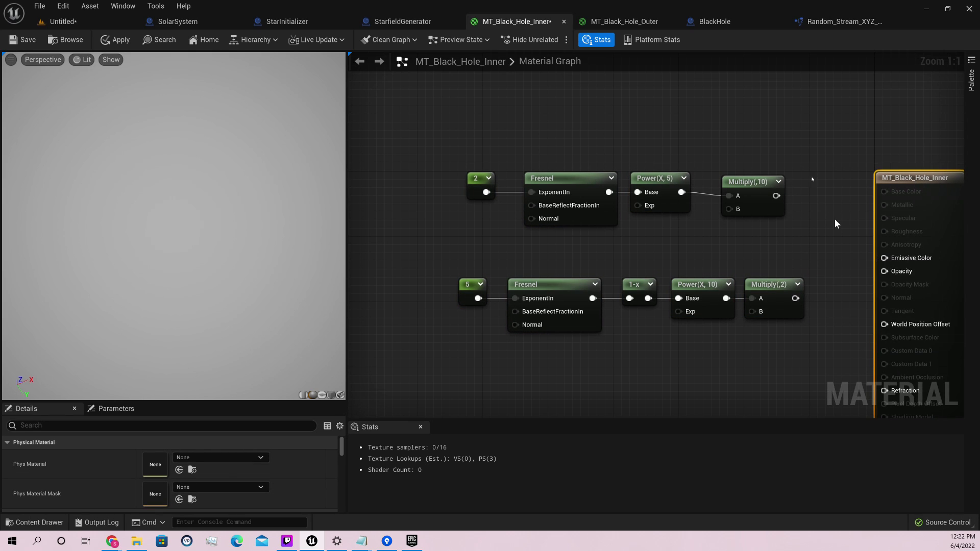
Move the nine expression nodes up-left and enlarge the result node's Details panel.
left_click_drag(827, 153, 439, 339)
left_click_drag(578, 284, 439, 194)
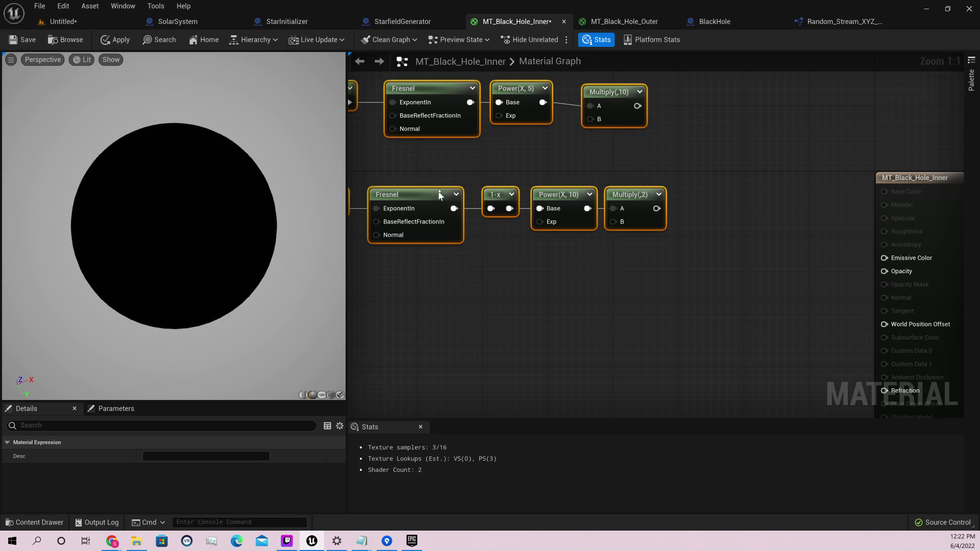
left_click(943, 186)
scroll(278, 461, "down", 5)
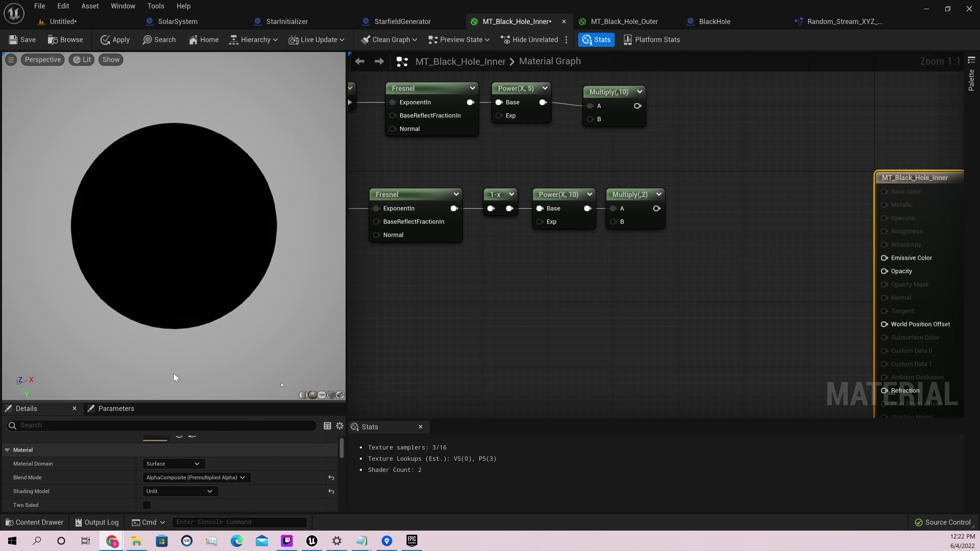
scroll(316, 459, "up", 5)
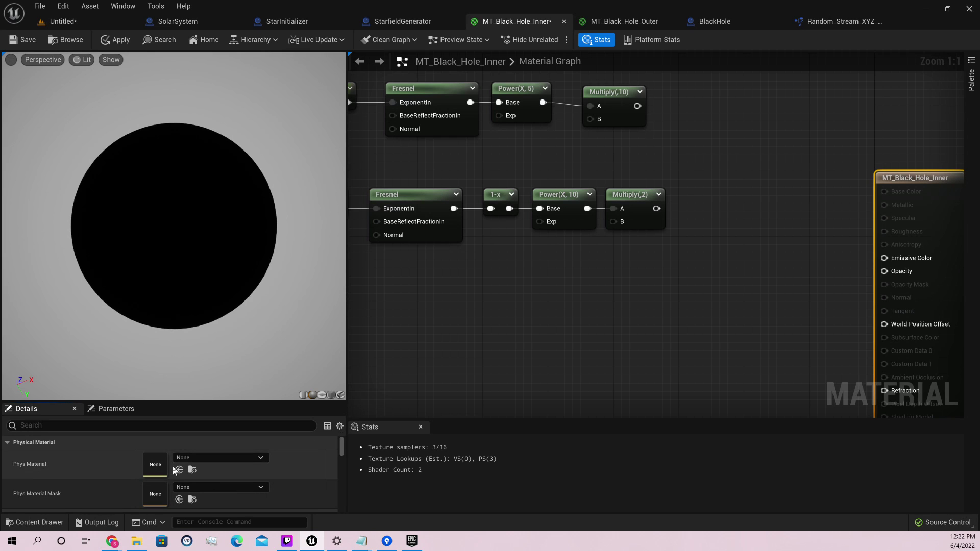
left_click_drag(201, 401, 243, 190)
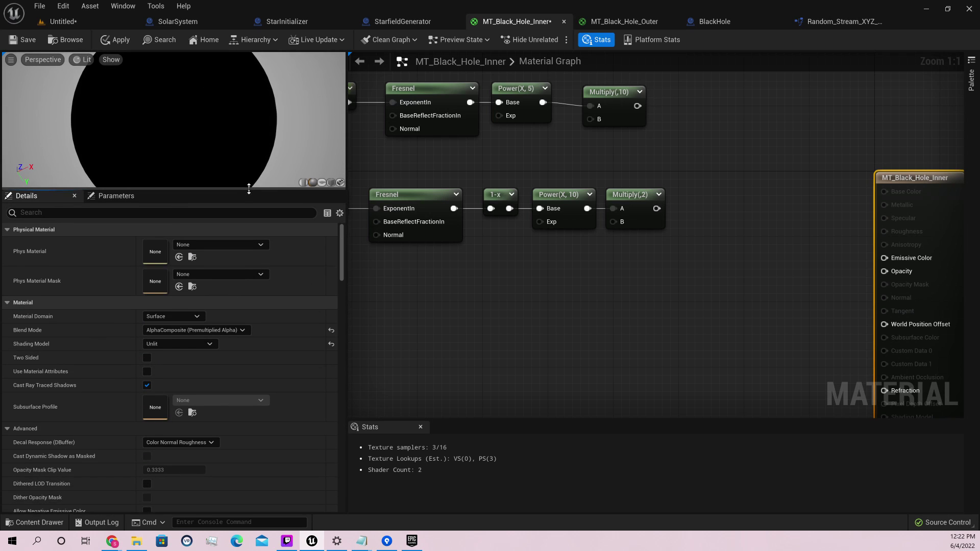
Set the material's Blend Mode to Translucent, enable Two Sided, and apply.
left_click(194, 332)
left_click(179, 360)
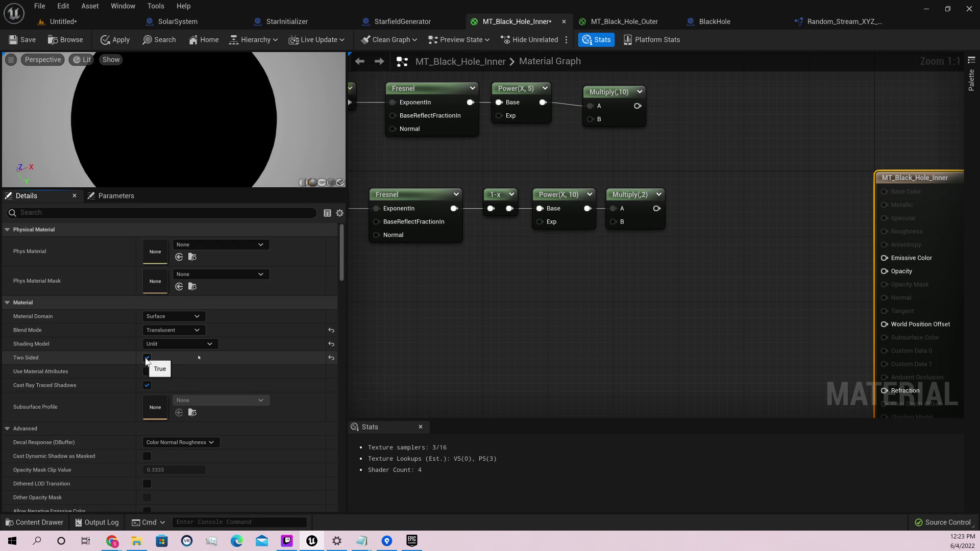
left_click(147, 358)
left_click(28, 40)
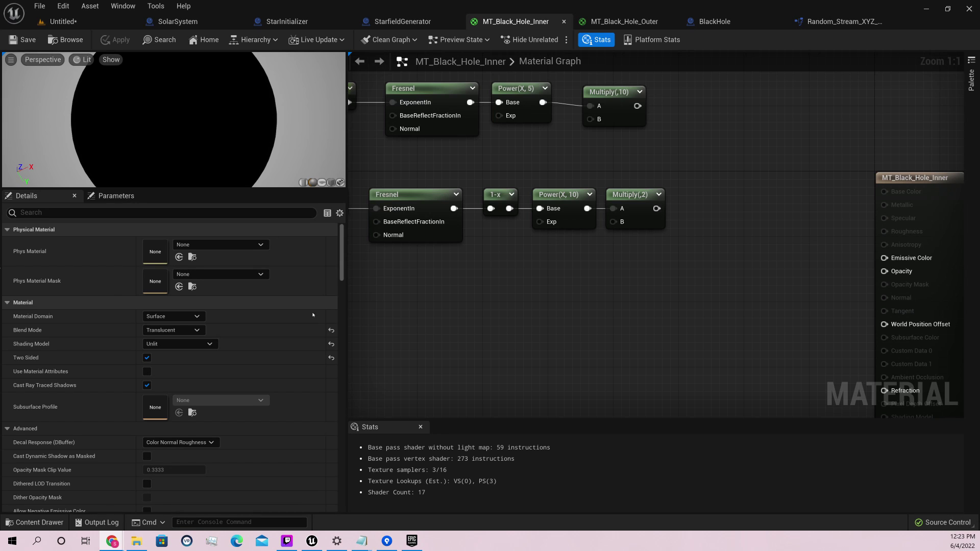
right_click_drag(546, 334, 549, 247)
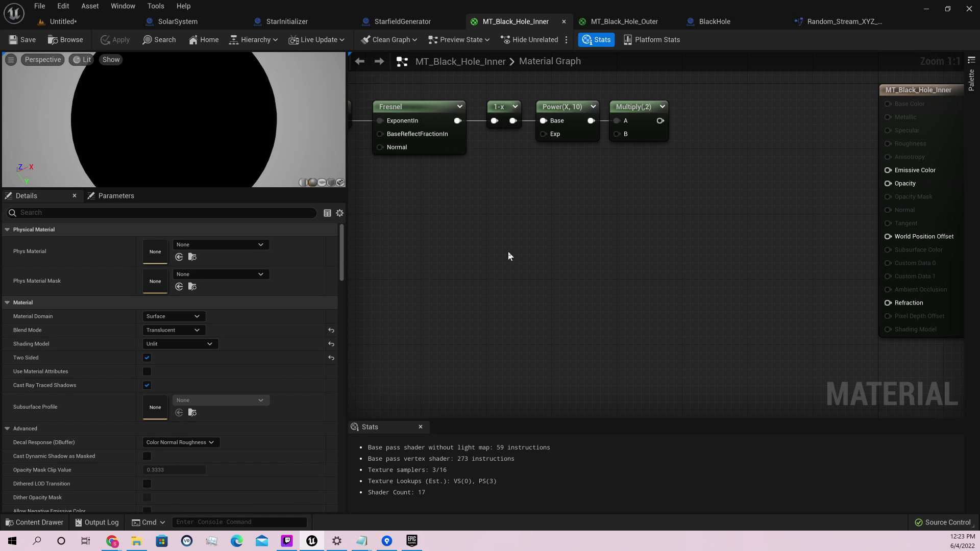
right_click(535, 239)
Add a Multiply node, duplicate it, and wire the upper Multiply's output into the lower one's A input.
type("m")
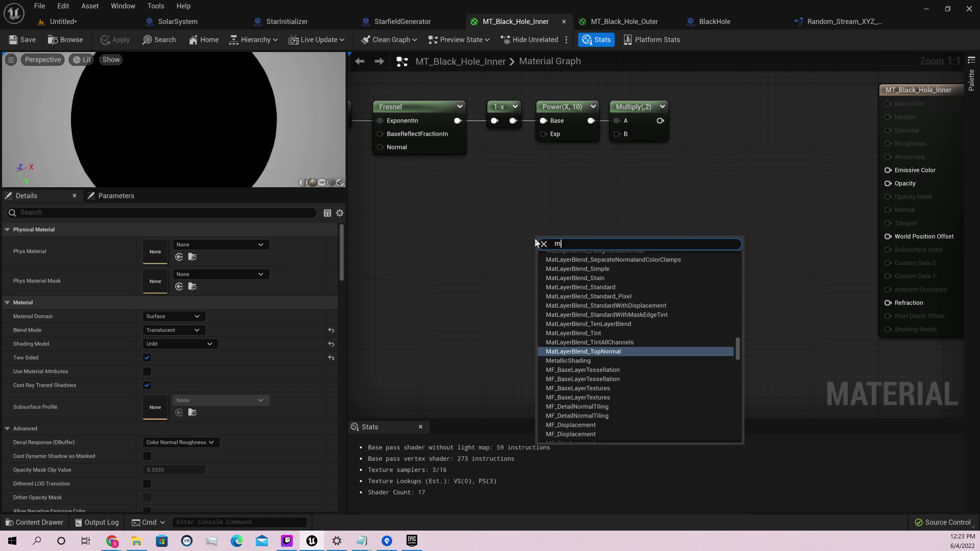
type("ult")
key("Return")
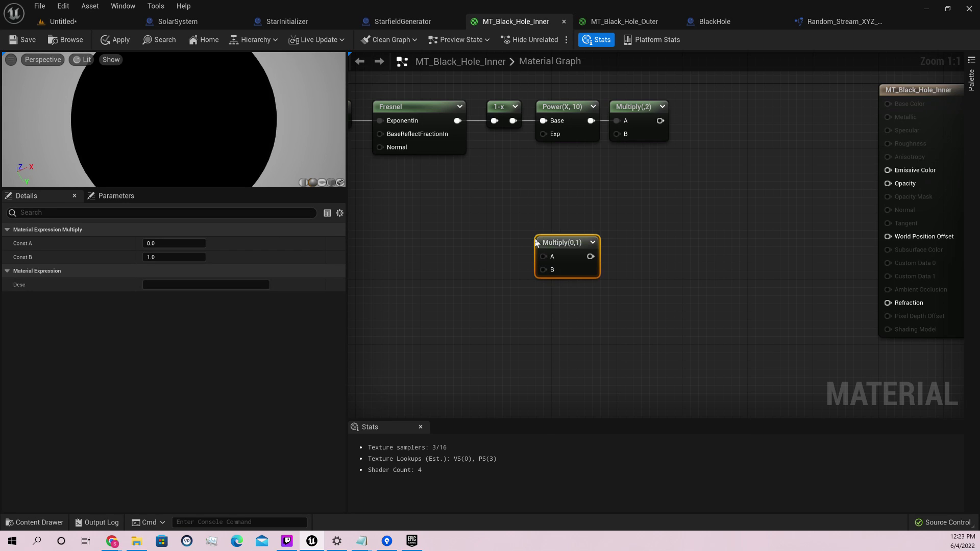
key("ctrl+d")
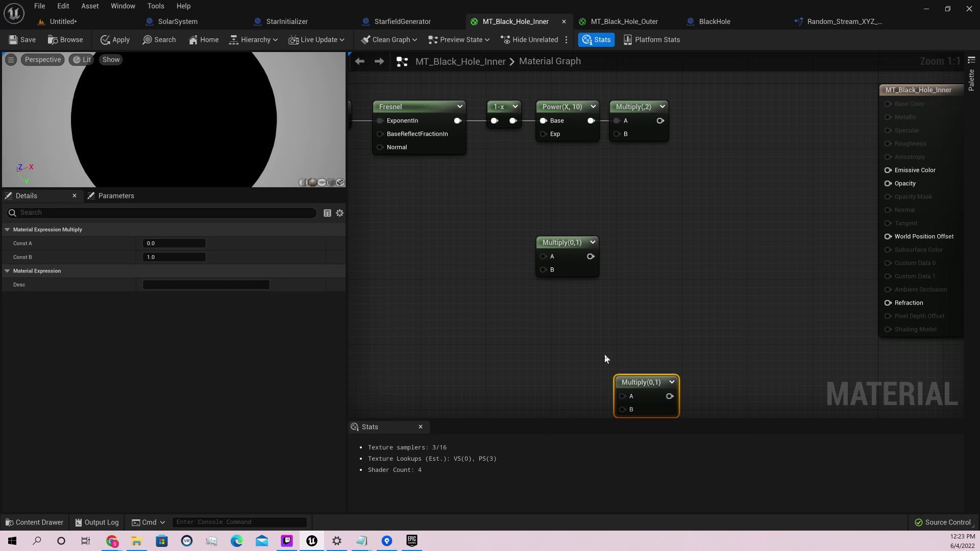
left_click_drag(642, 380, 752, 269)
left_click_drag(577, 240, 763, 196)
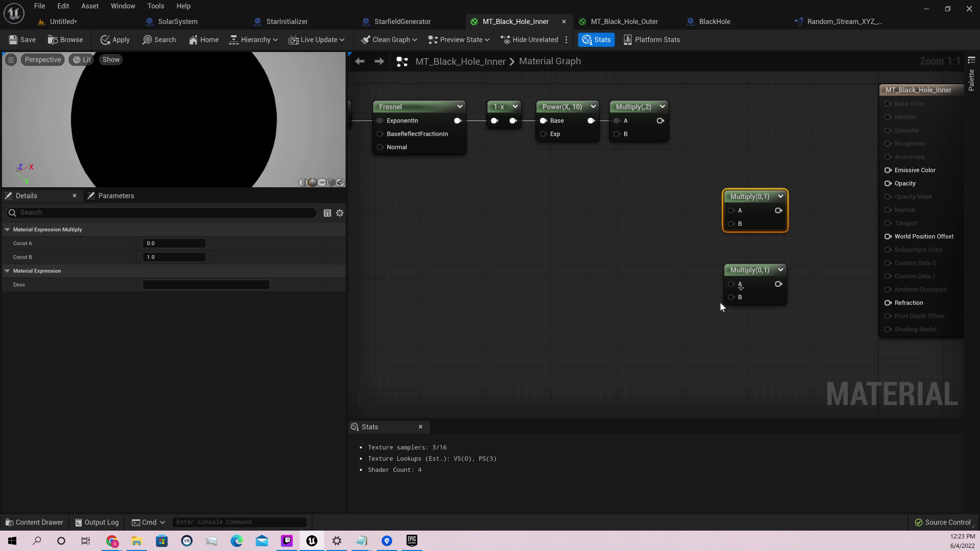
left_click_drag(756, 264, 747, 280)
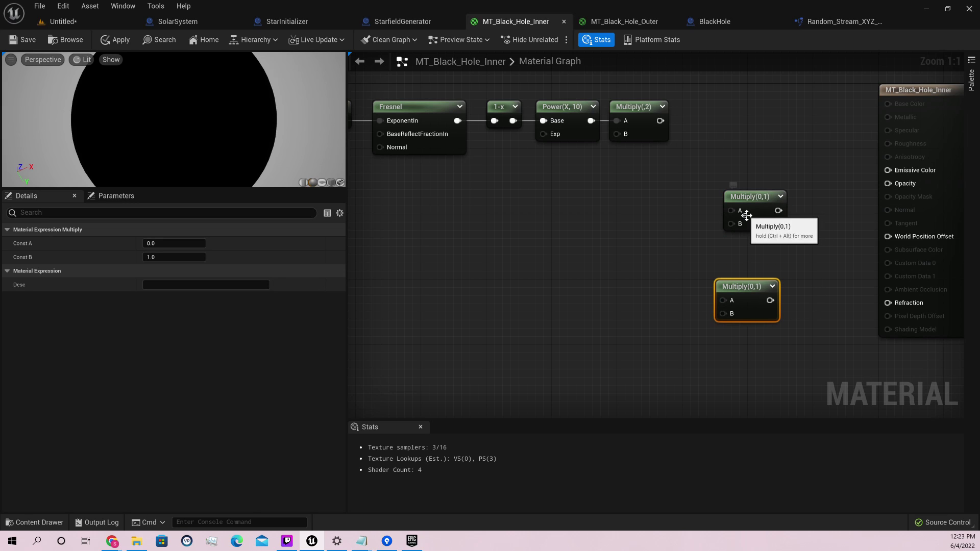
left_click_drag(777, 210, 791, 272)
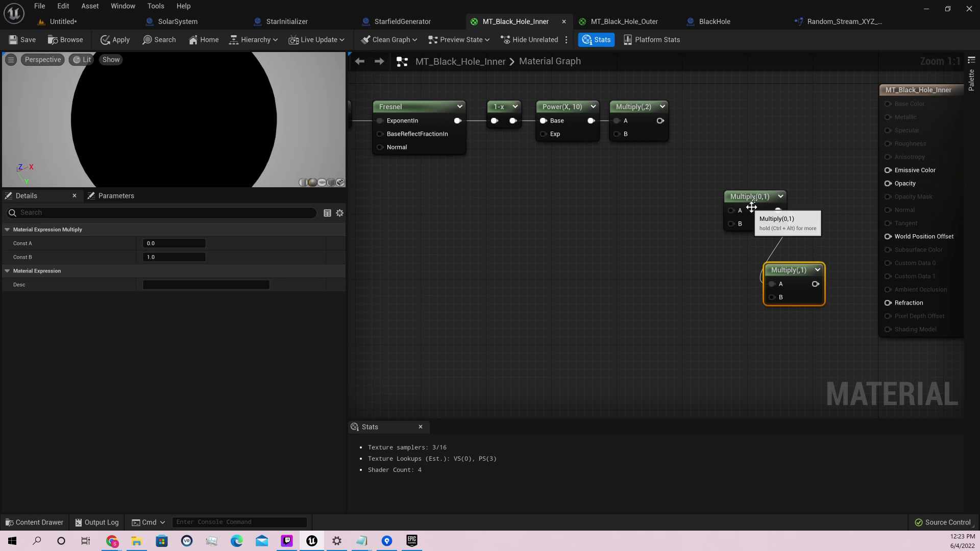
left_click_drag(754, 205, 699, 198)
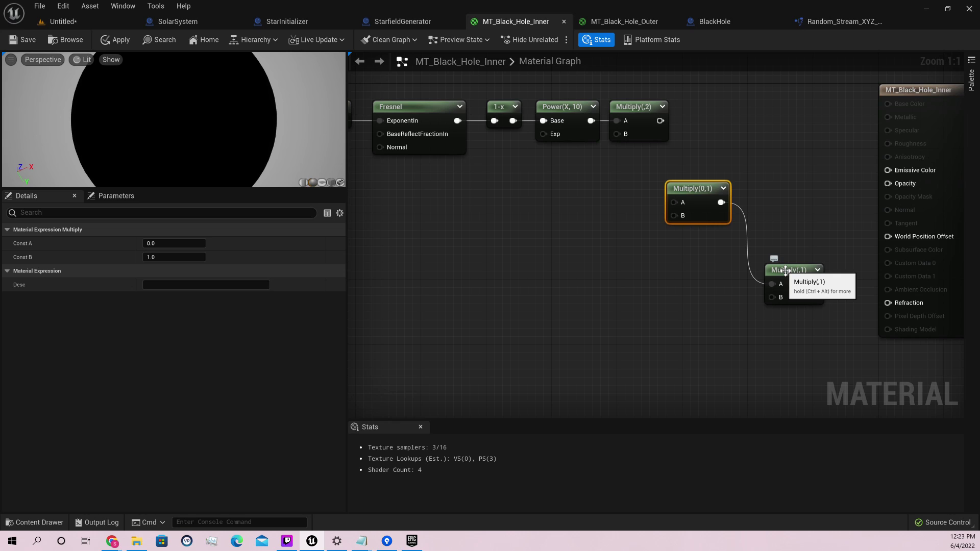
Place a Constant3Vector and wire it into the first Multiply's A input.
left_click(672, 336)
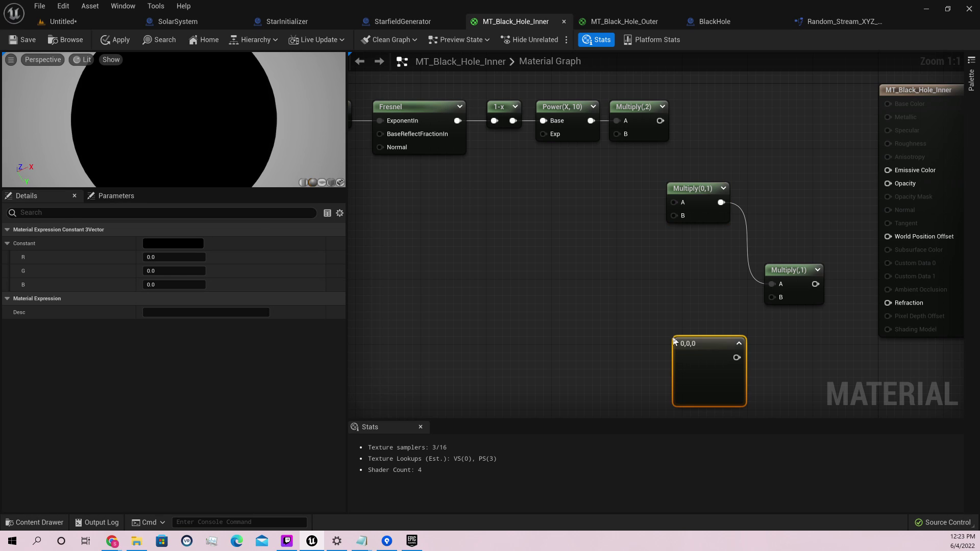
left_click_drag(673, 341, 672, 203)
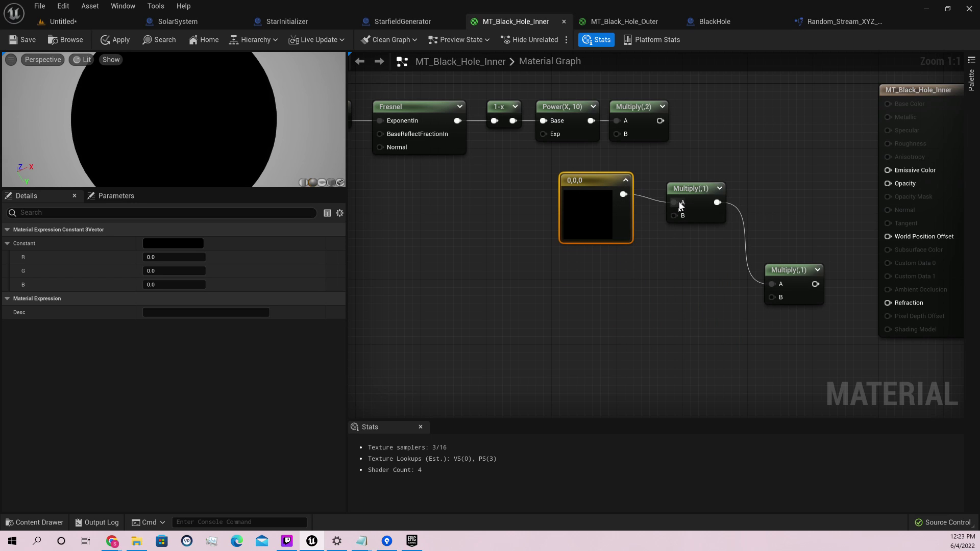
left_click_drag(592, 186, 600, 178)
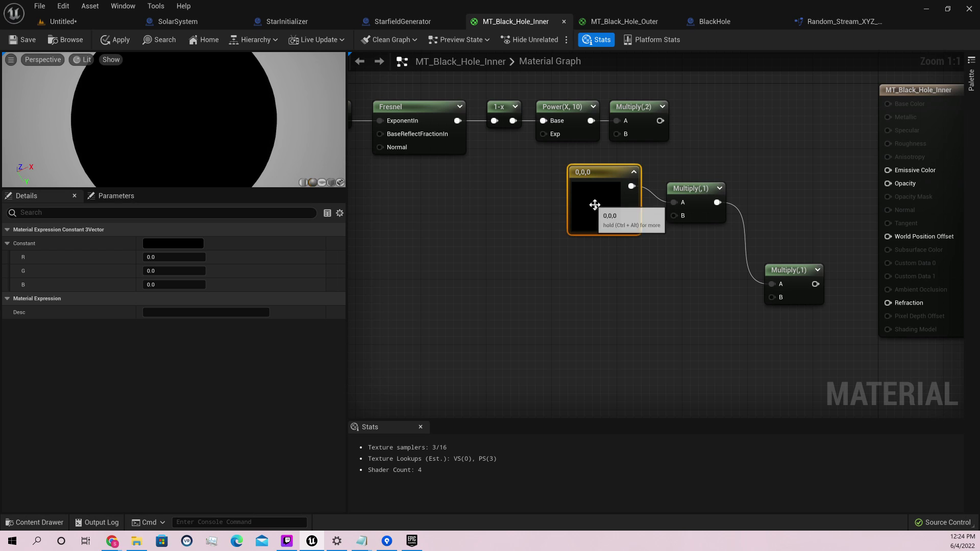
Change the constant's colour from black to violet-blue (0.0652, 0, 1).
left_click(179, 249)
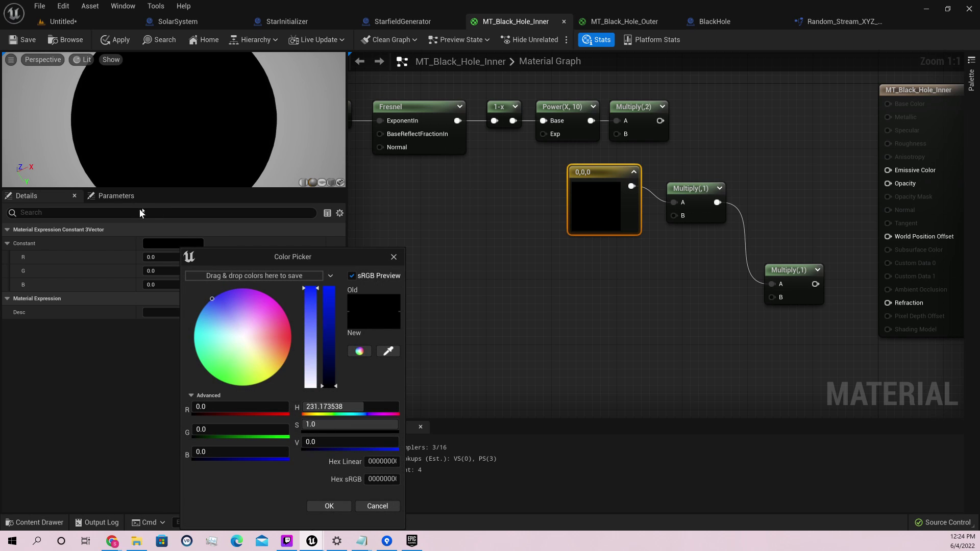
left_click(329, 289)
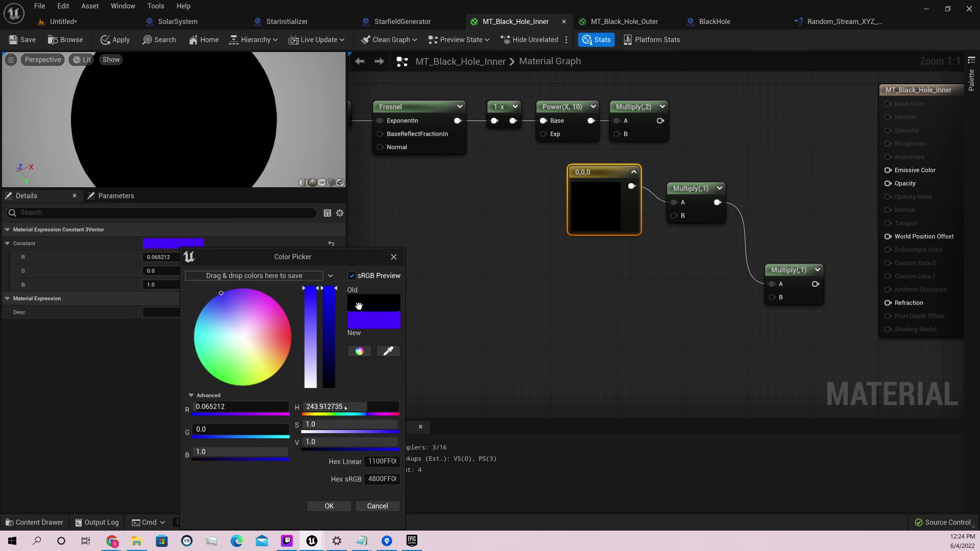
left_click(337, 505)
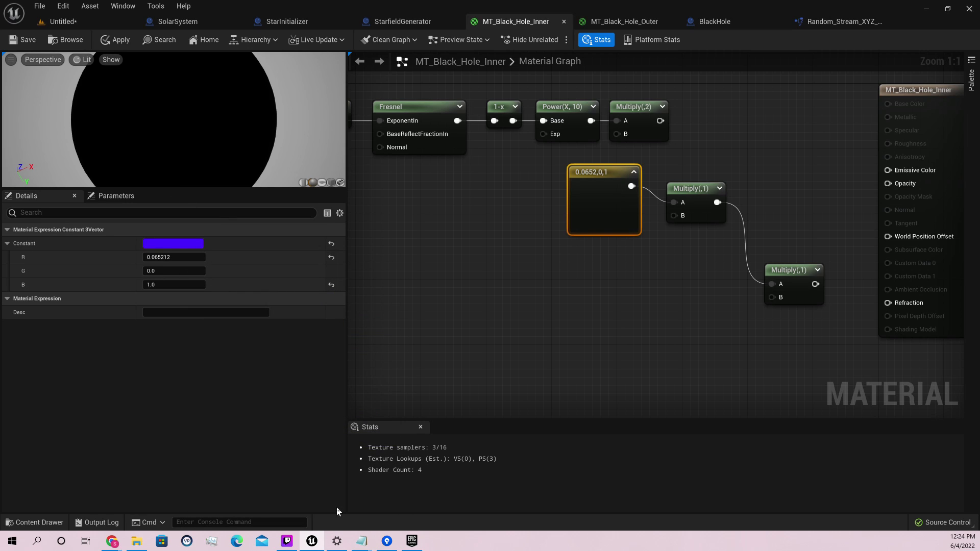
Convert the colour constant to a parameter named Accreation Disc Color.
right_click(608, 176)
left_click(646, 196)
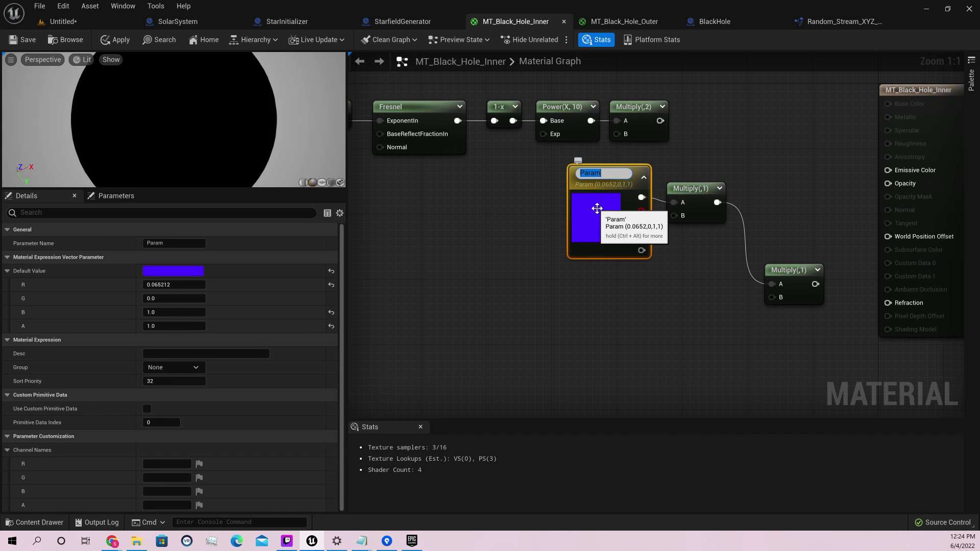
type("Accre")
type("tion")
key("BackSpace")
key("BackSpace")
type("on Disc C")
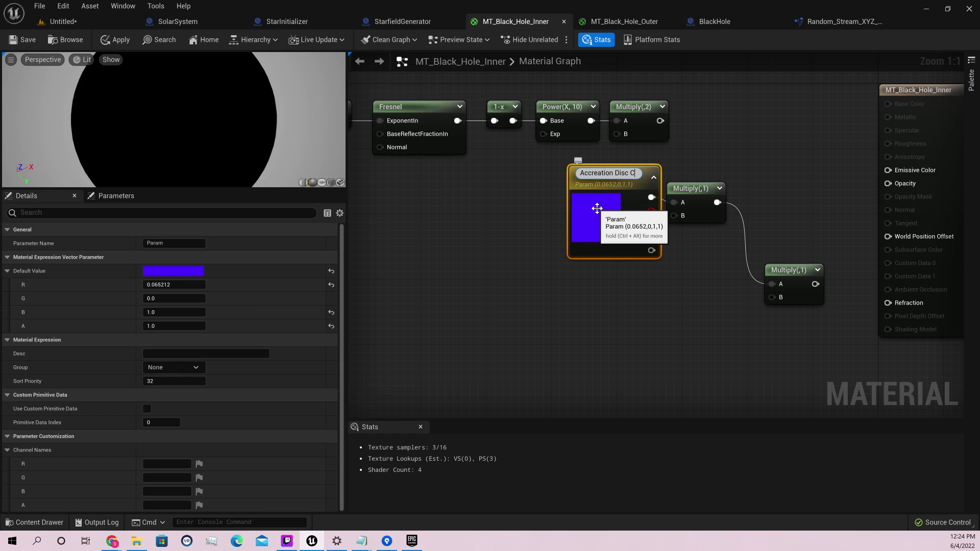
type("olor")
key("Return")
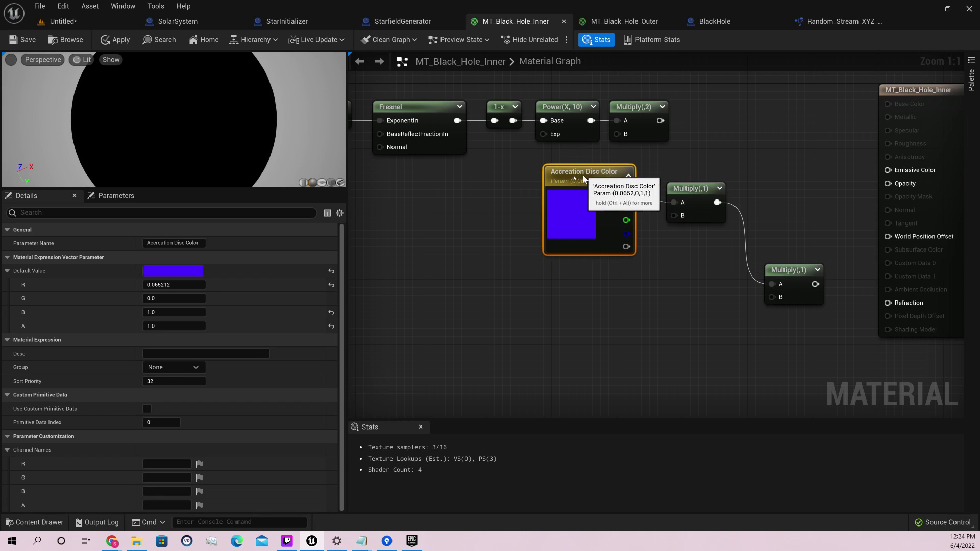
left_click_drag(585, 179, 568, 178)
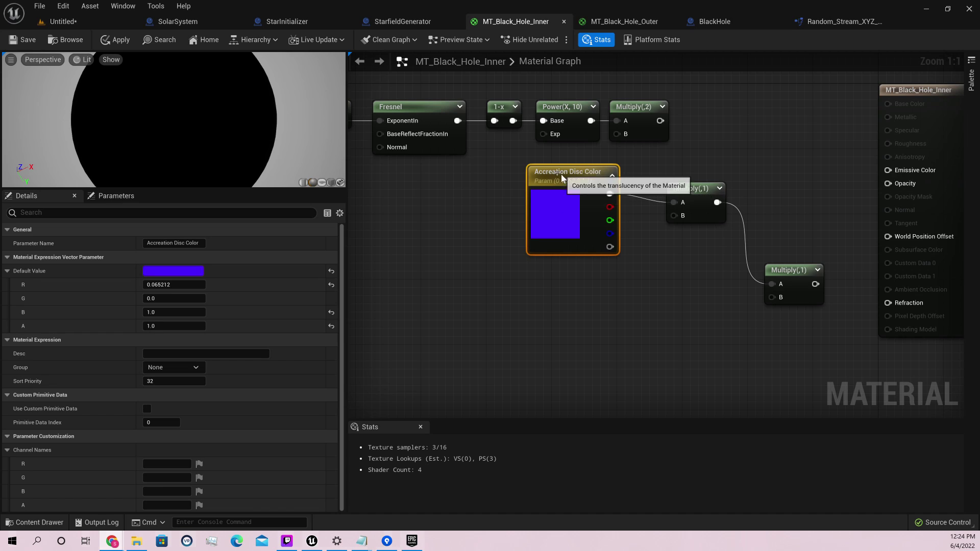
Fix the typo so the parameter reads Accretion Disc Color, then deselect it.
left_click(173, 243)
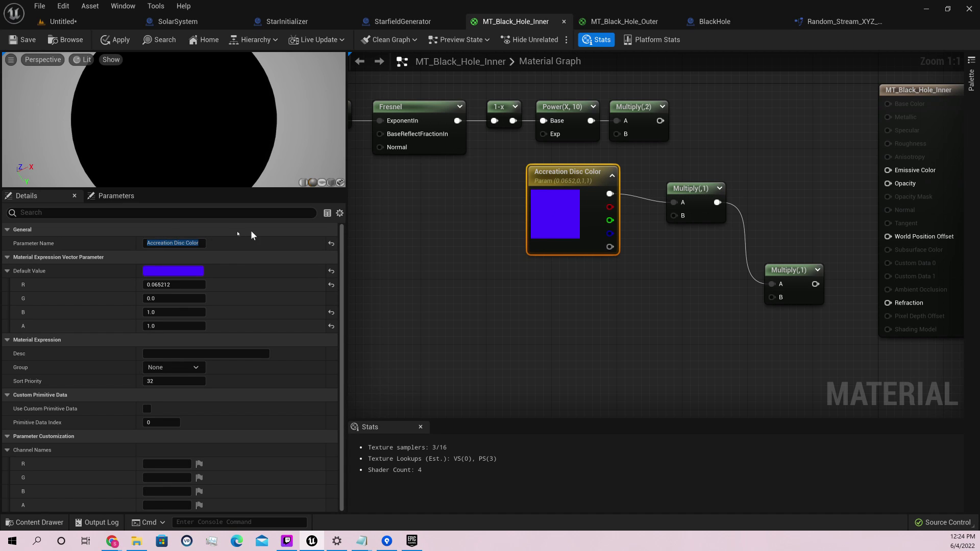
key("Home")
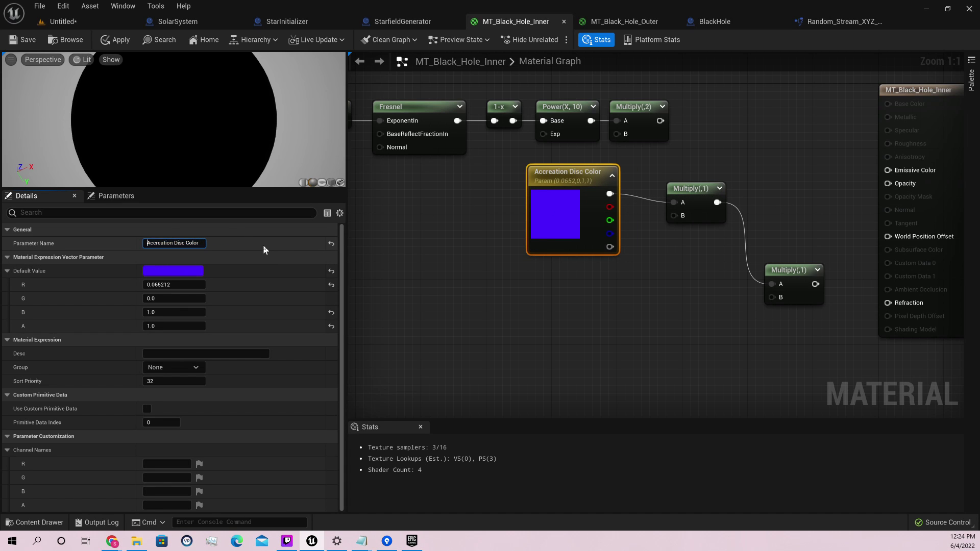
key("BackSpace")
key("Return")
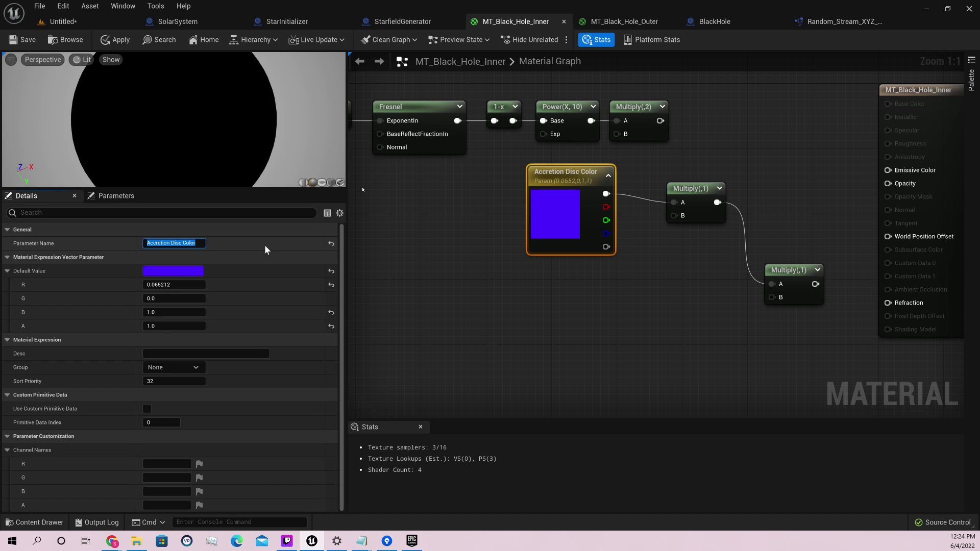
left_click(509, 198)
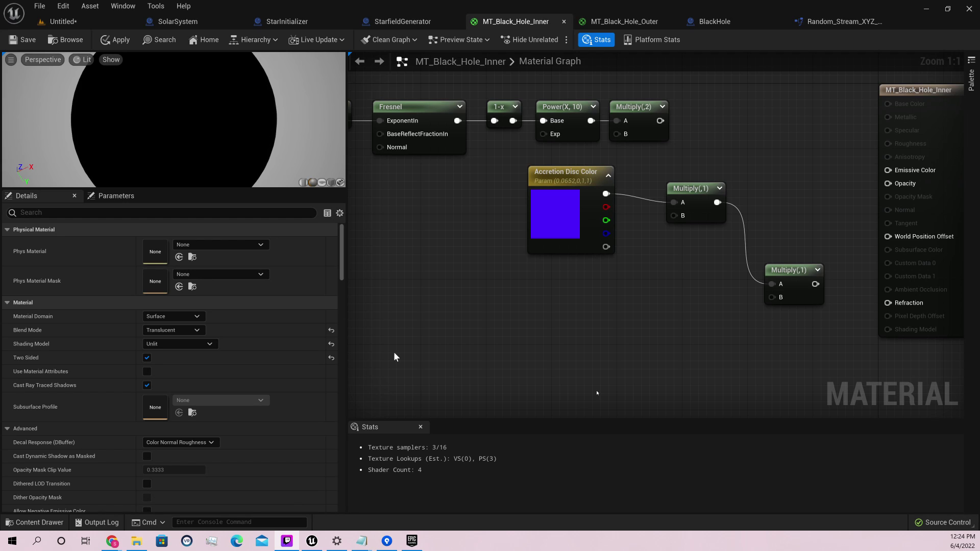
Wire a new Emission_Intensity scalar parameter into Multiply B, and the second Multiply into Emissive Color.
left_click(626, 310)
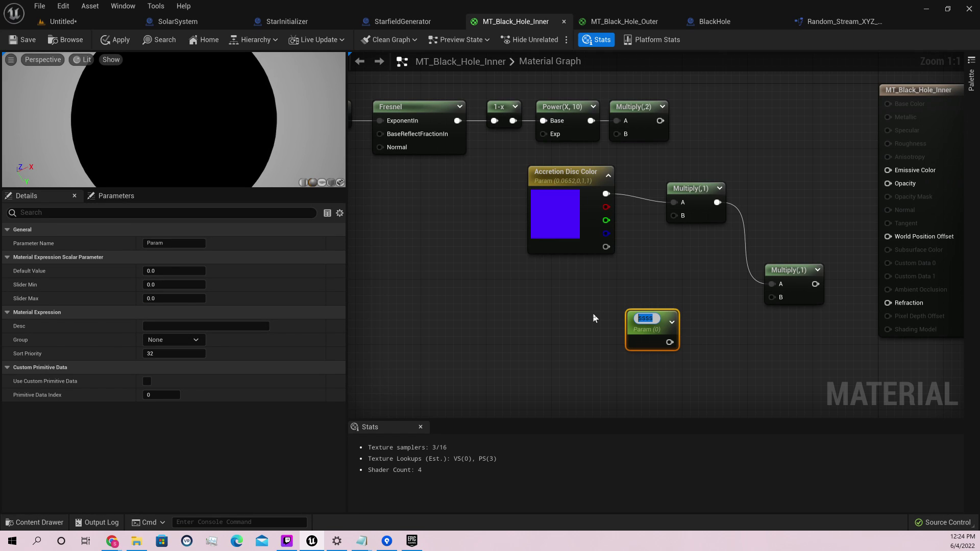
type("Emission_I")
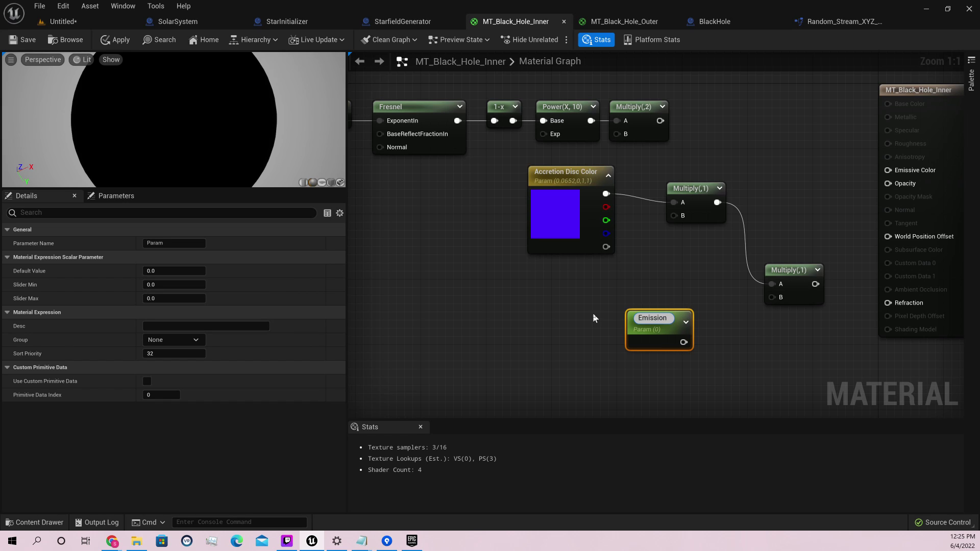
type("ntensity")
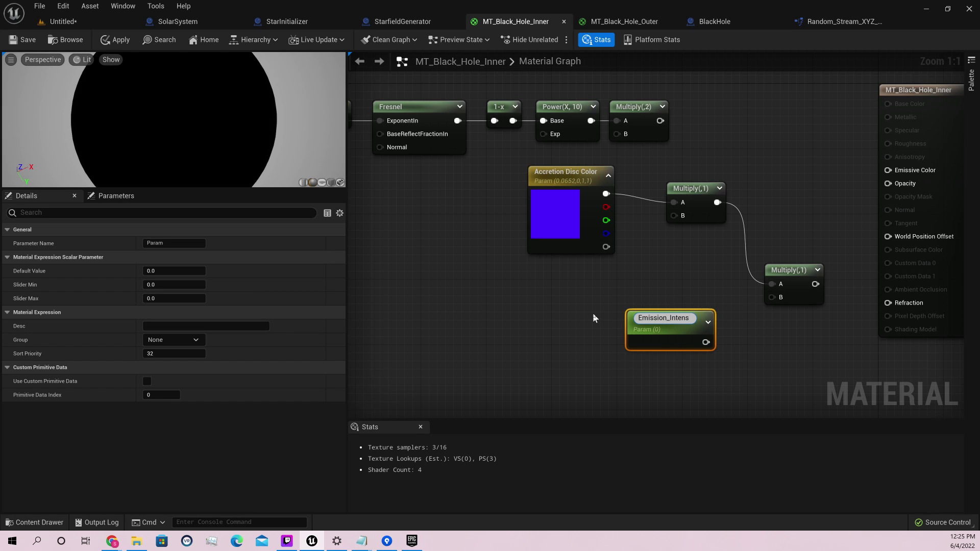
key("Return")
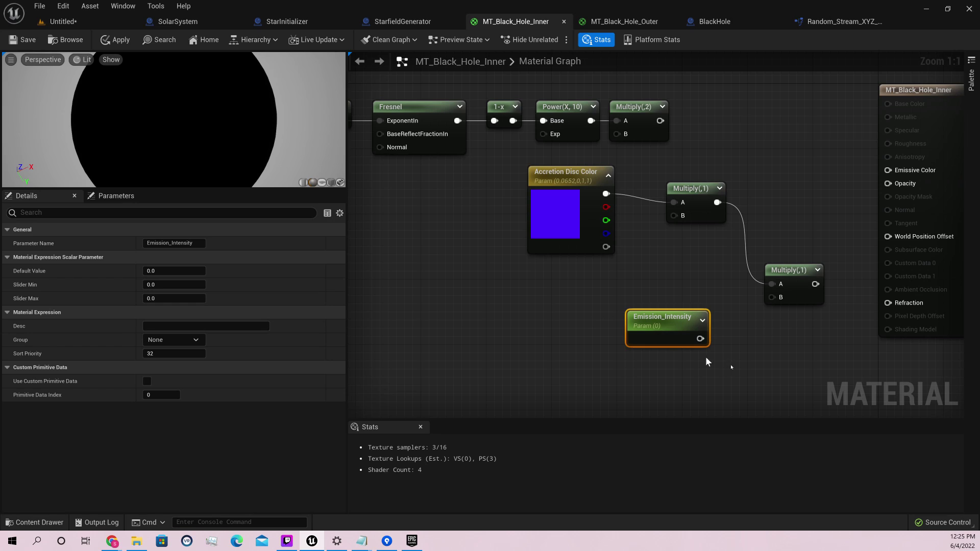
left_click_drag(700, 338, 674, 215)
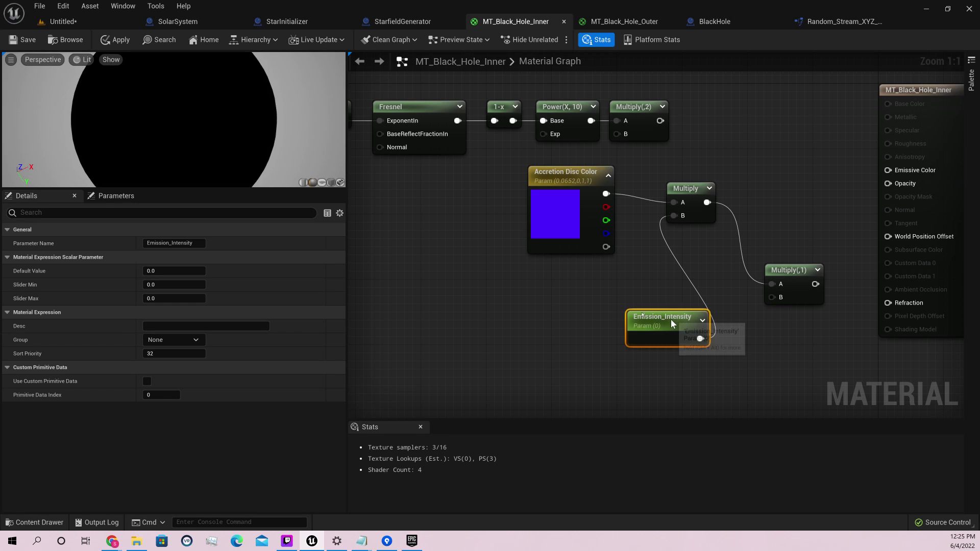
left_click_drag(670, 320, 574, 271)
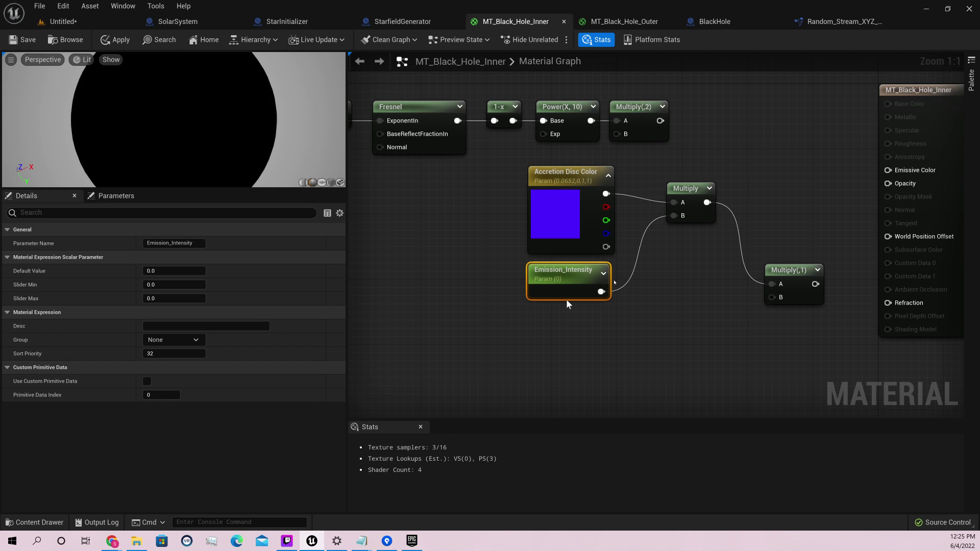
left_click_drag(816, 284, 888, 170)
Place an Add node near the material output and wire its output into Opacity.
left_click(551, 354)
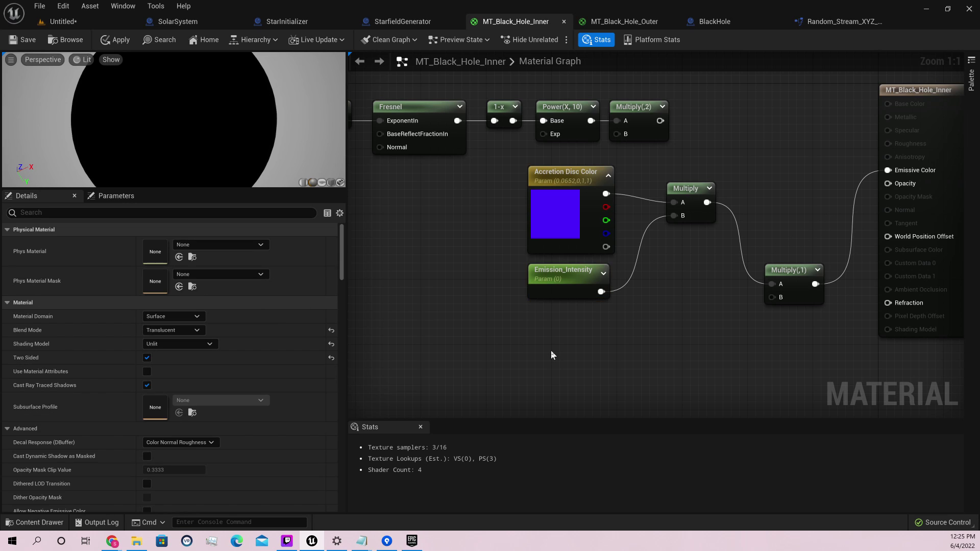
left_click(618, 346)
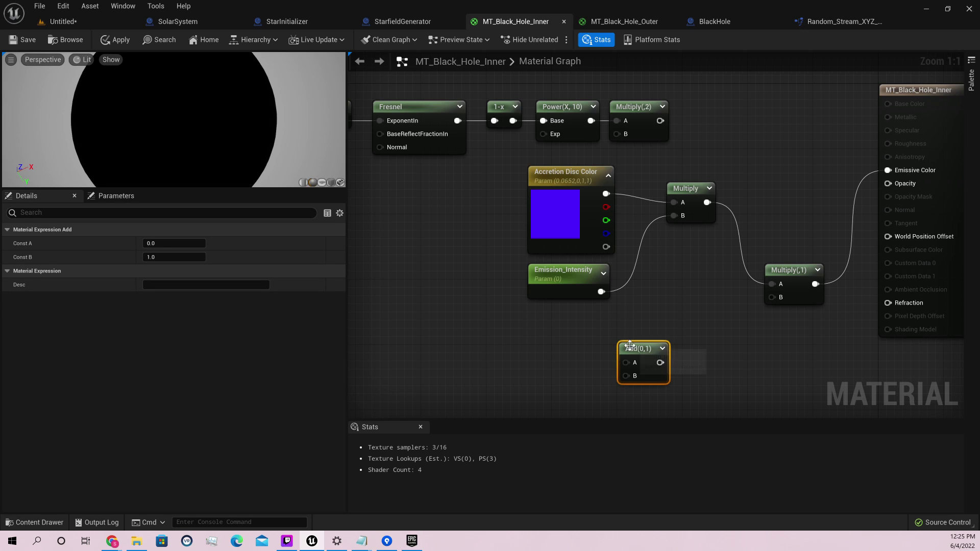
left_click_drag(633, 343, 888, 184)
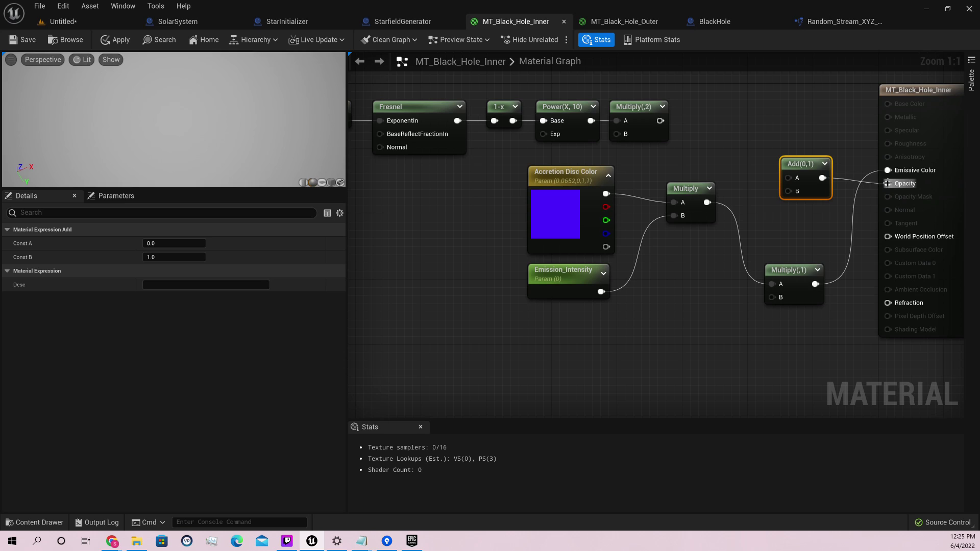
left_click_drag(811, 197, 694, 363)
right_click(694, 364)
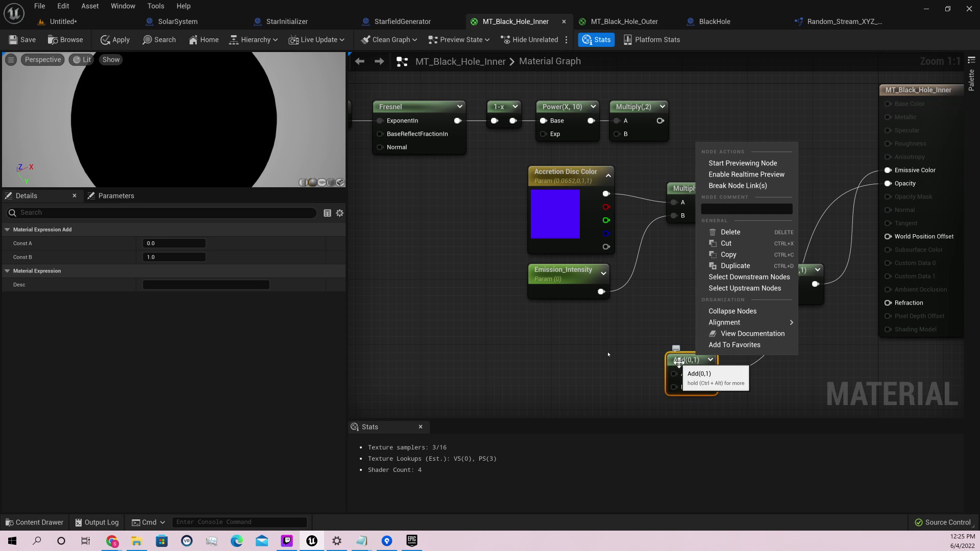
right_click(579, 356)
Add a BreakOutFloat4Components node left of Add and wire its A output into Add's A.
type("breakoutf")
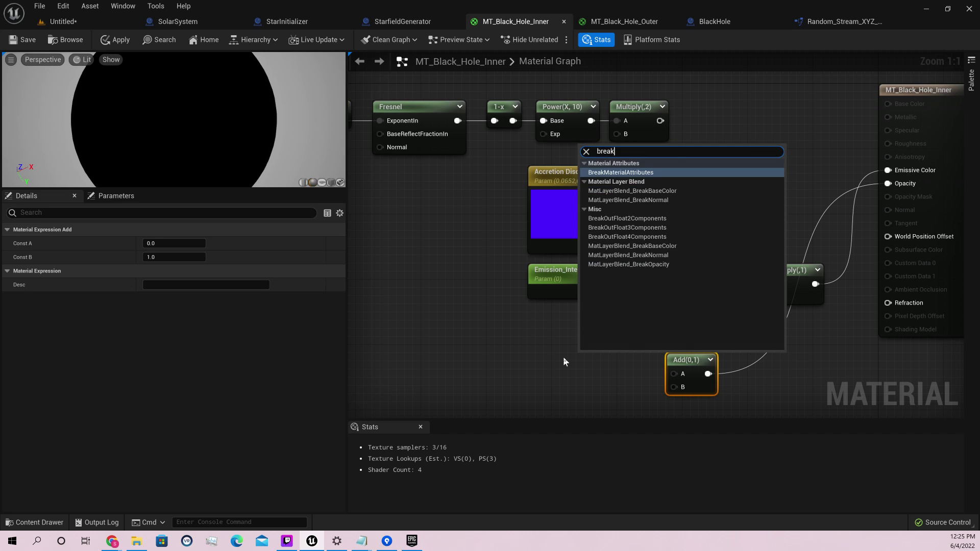
key("Down")
key("Down")
key("Return")
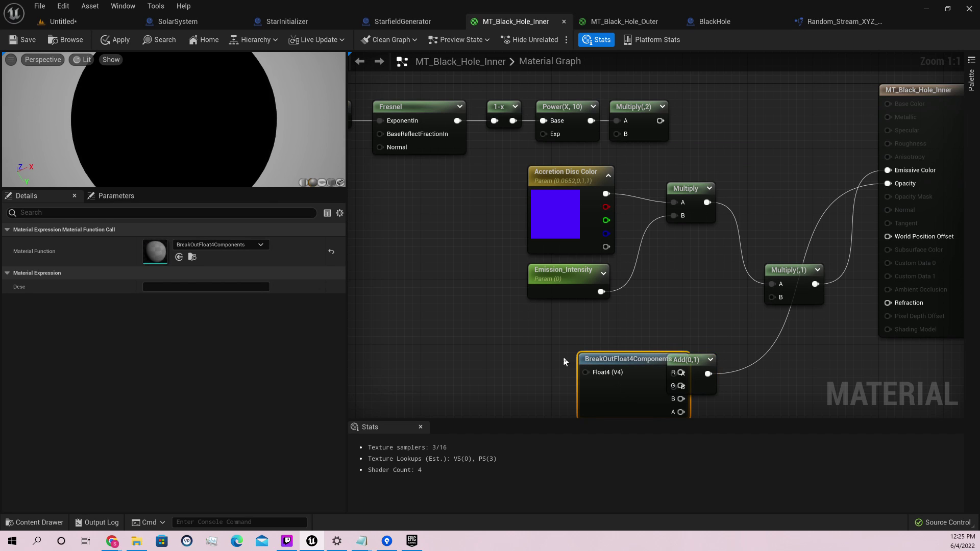
left_click_drag(585, 349, 527, 330)
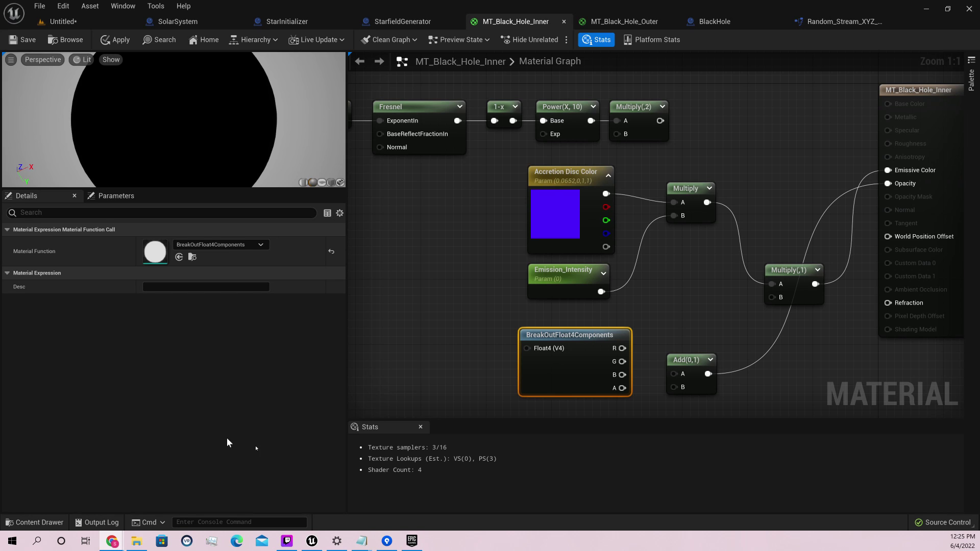
left_click_drag(624, 391, 674, 379)
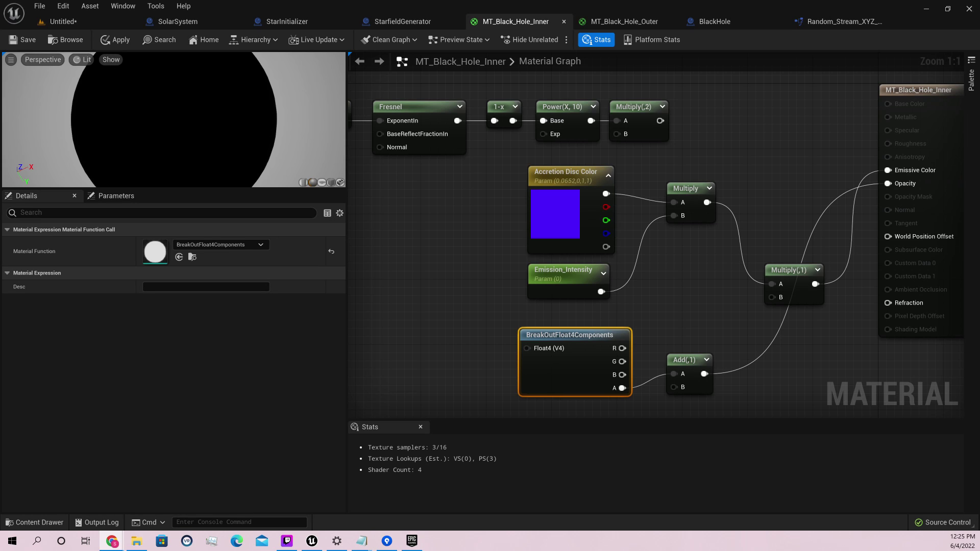
Add a VectorLength node to the material graph.
right_click(395, 239)
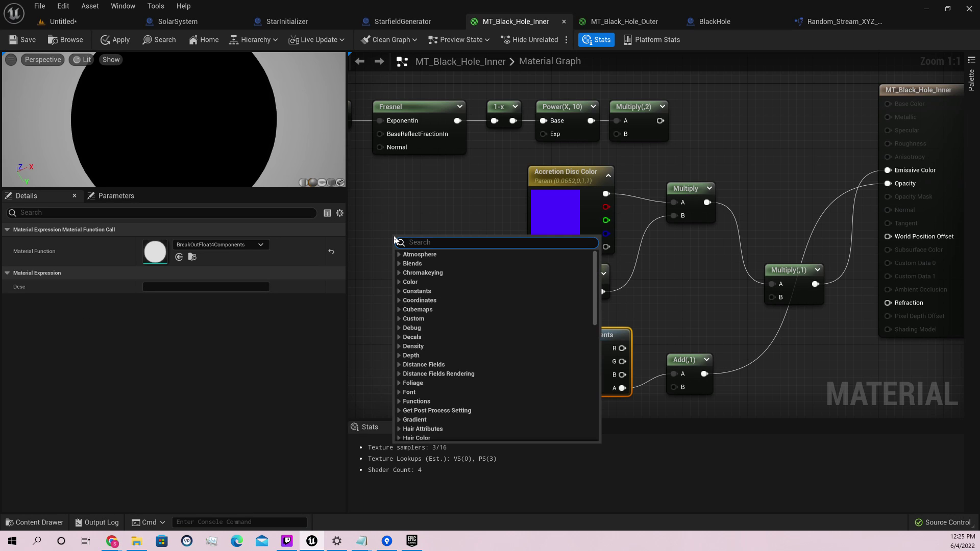
type("vector l")
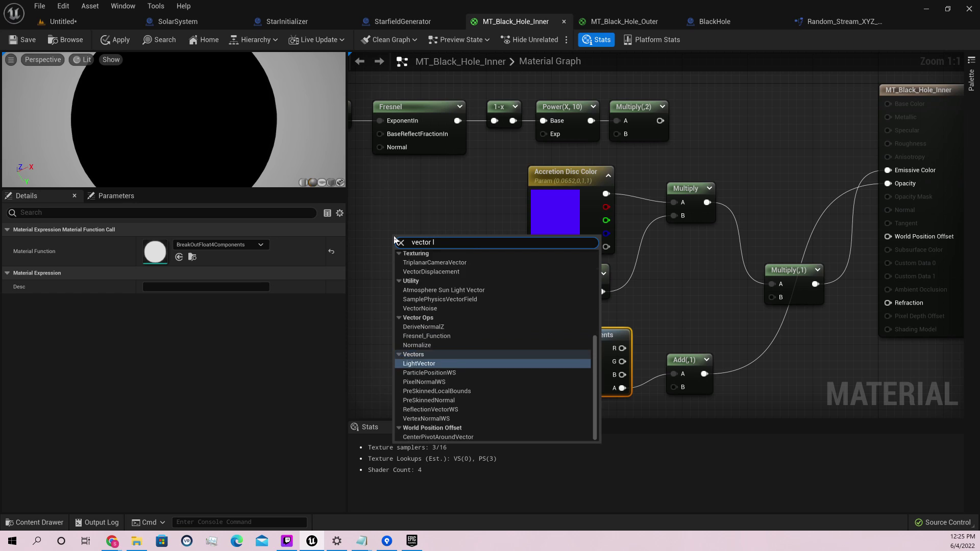
type("engt")
key("Return")
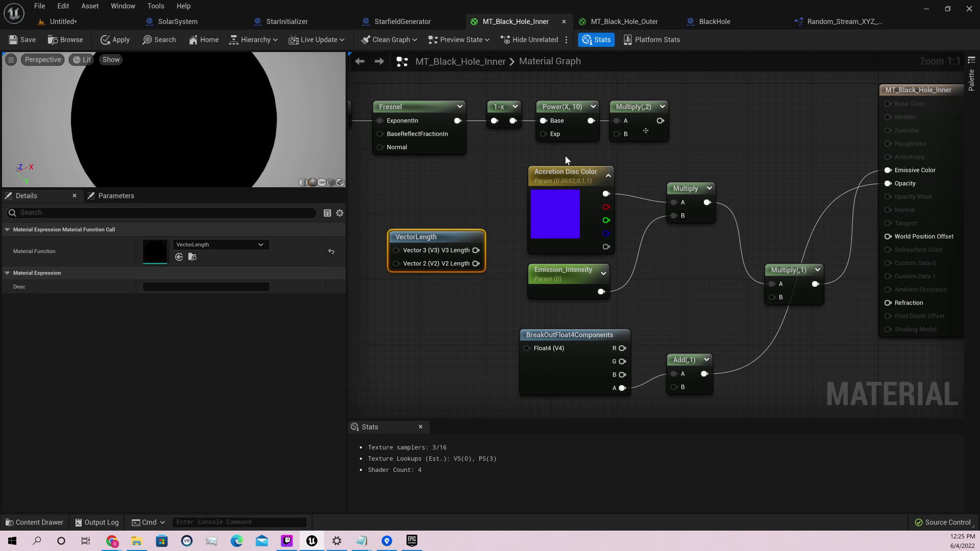
Rearrange the graph so both Multiply nodes sit side by side beside Emissive Color.
right_click_drag(665, 120, 805, 284)
left_click_drag(805, 284, 611, 126)
right_click_drag(613, 126, 597, 288)
scroll(585, 236, "down", 2)
right_click_drag(648, 326, 620, 182)
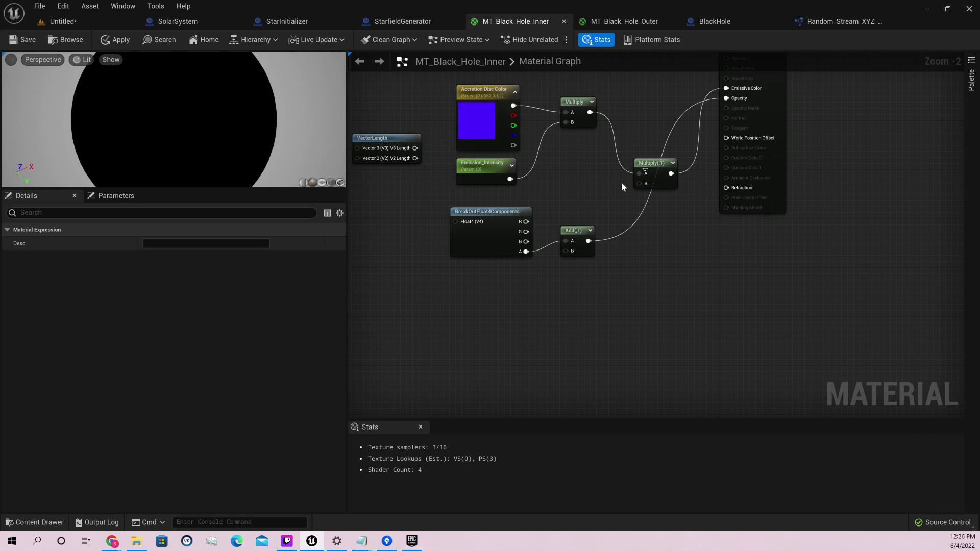
left_click(651, 154)
mouse_move(651, 154)
left_mouse_down()
mouse_move(637, 89)
mouse_move(646, 80)
mouse_move(653, 146)
left_mouse_up()
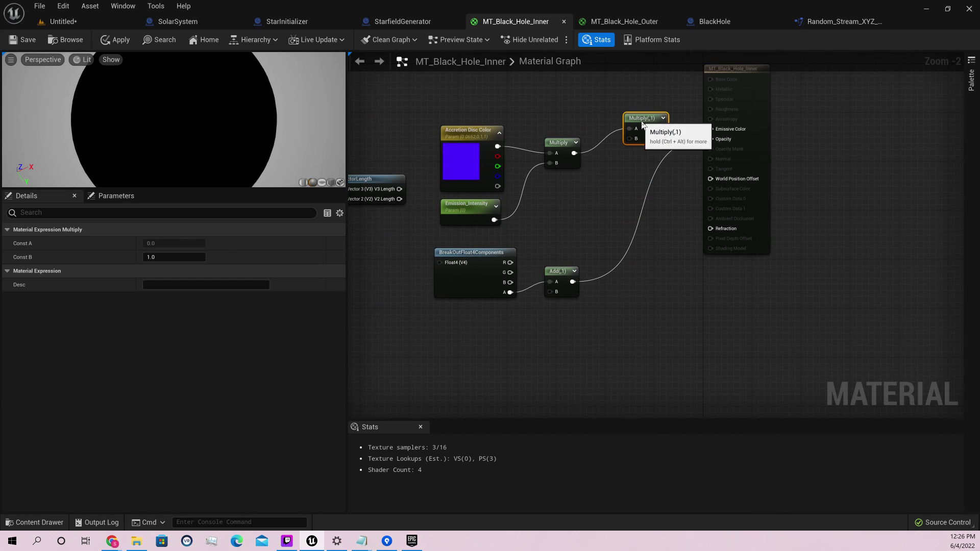
right_click_drag(661, 195, 680, 249)
left_click_drag(585, 203, 691, 175)
left_click(668, 174, "shift")
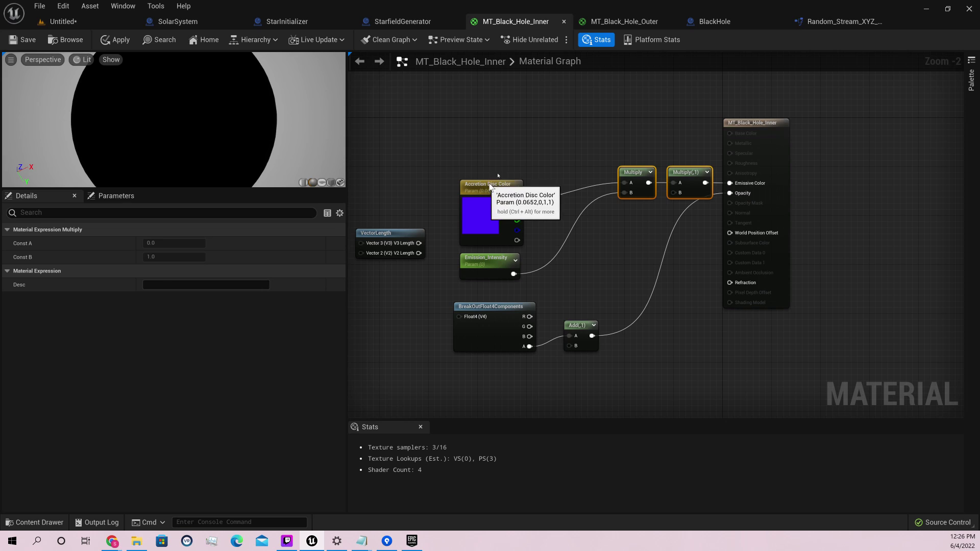
Reposition Accretion Disc Color, Emission_Intensity, Add and BreakOutFloat4Components nodes to tidy the graph.
left_click_drag(487, 185, 529, 169)
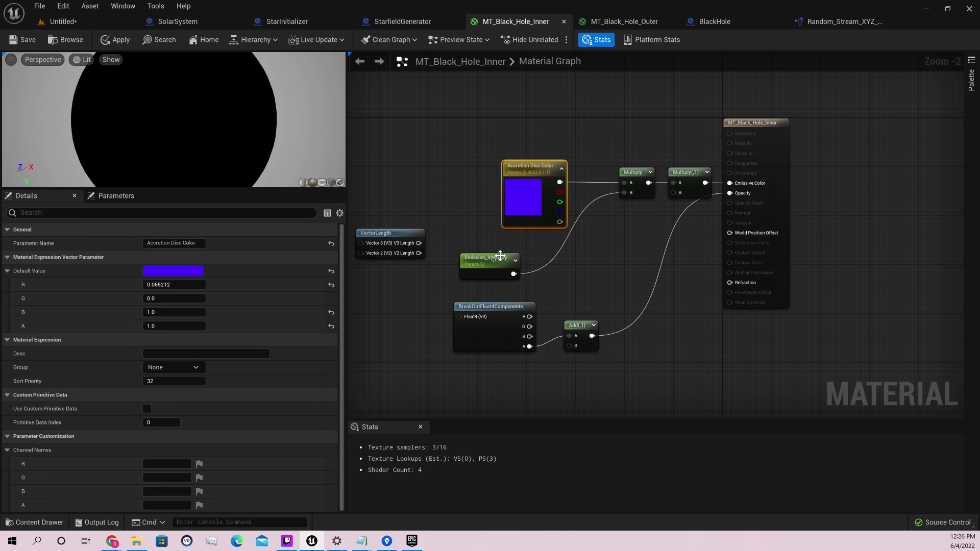
left_click_drag(497, 263, 546, 239)
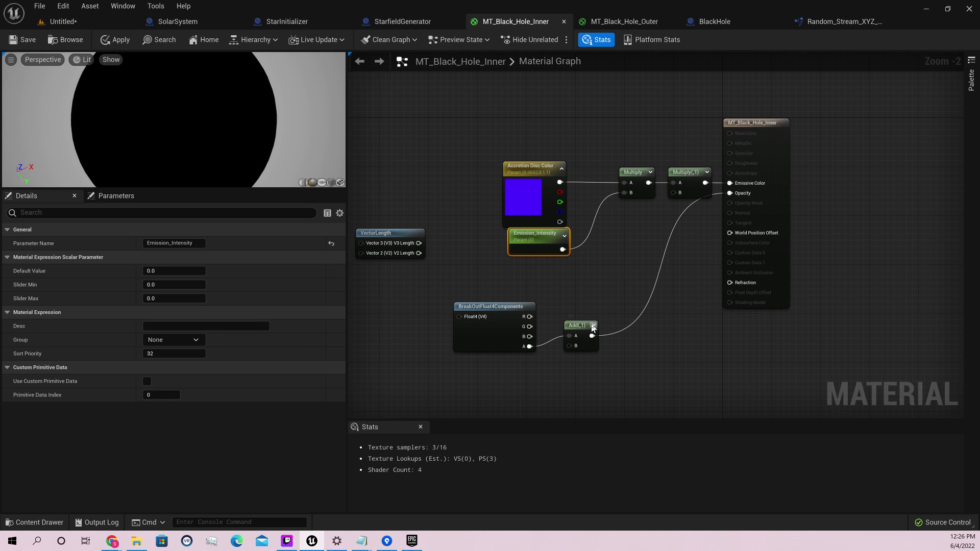
left_click_drag(579, 328, 684, 214)
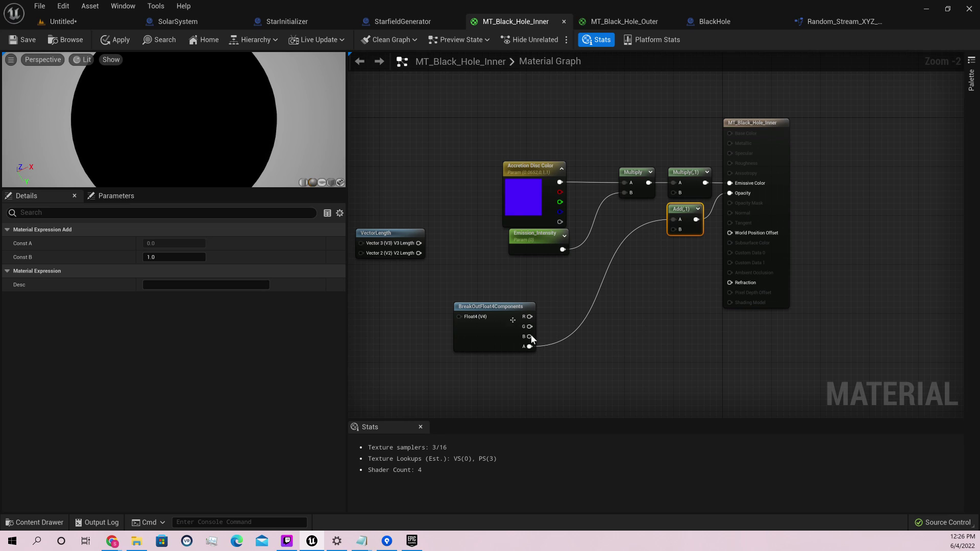
left_click_drag(462, 307, 413, 300)
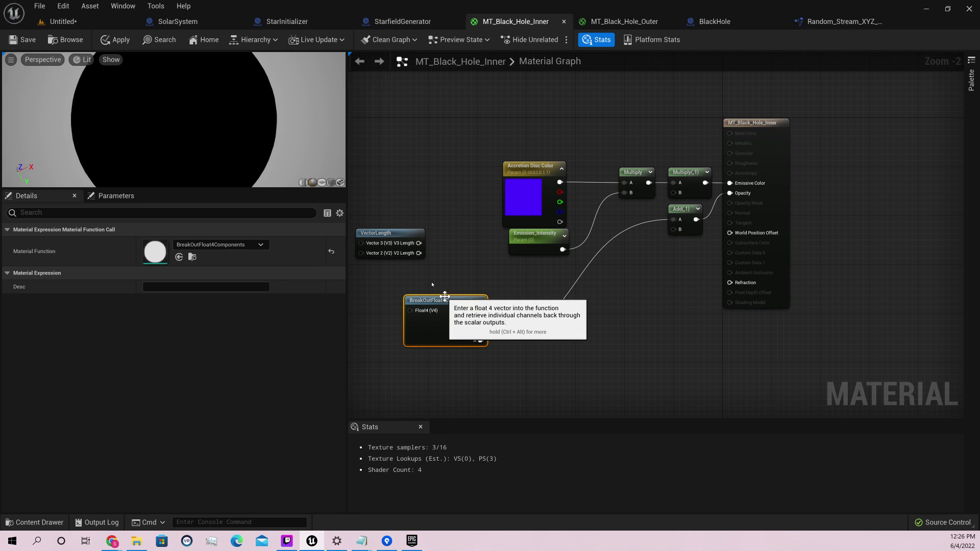
Wire VectorLength's V3 Length output into Add's B input and the second Multiply's B input.
left_click(401, 239)
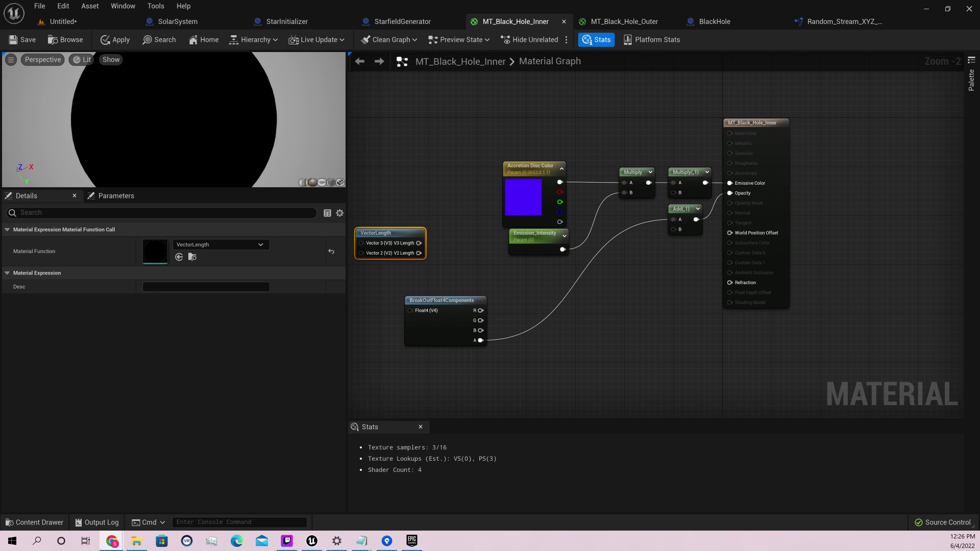
left_click_drag(418, 243, 674, 230)
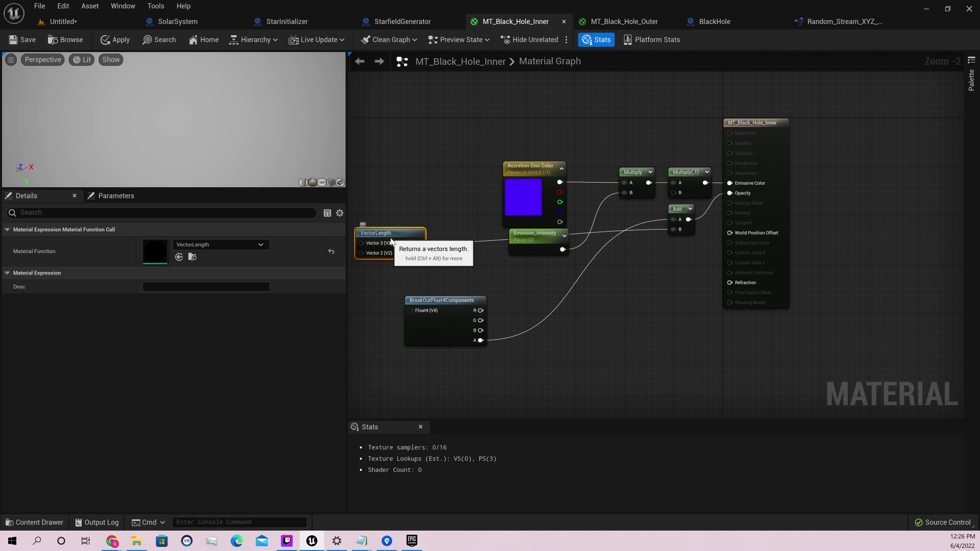
left_click_drag(397, 236, 466, 271)
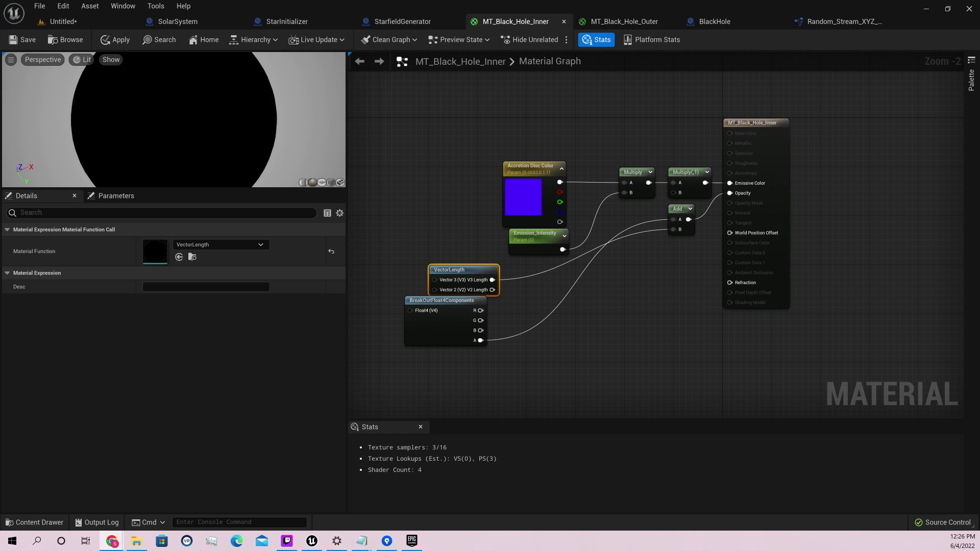
left_click_drag(492, 279, 680, 193)
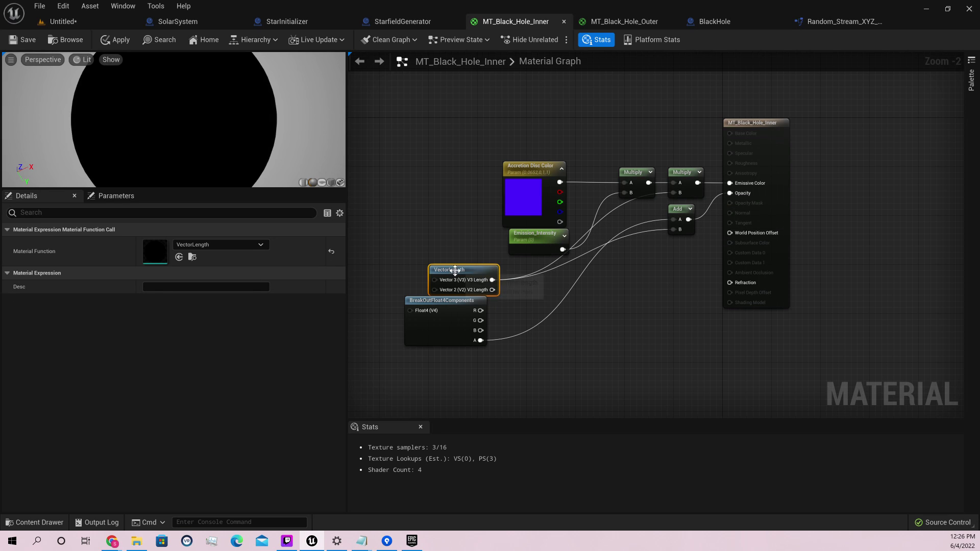
left_click_drag(452, 276, 433, 271)
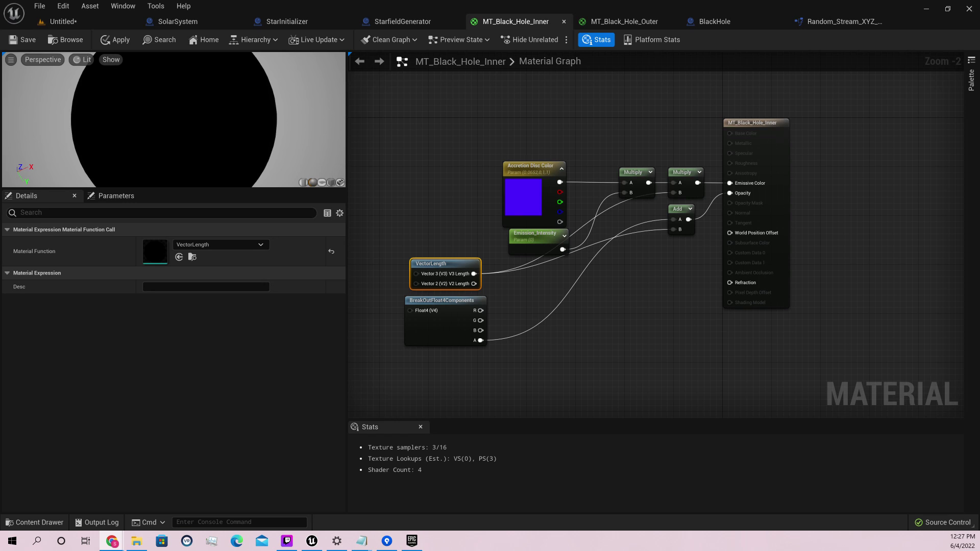
Add a ComponentMask node with R, G and B ticked, wired into VectorLength's input.
right_click(386, 192)
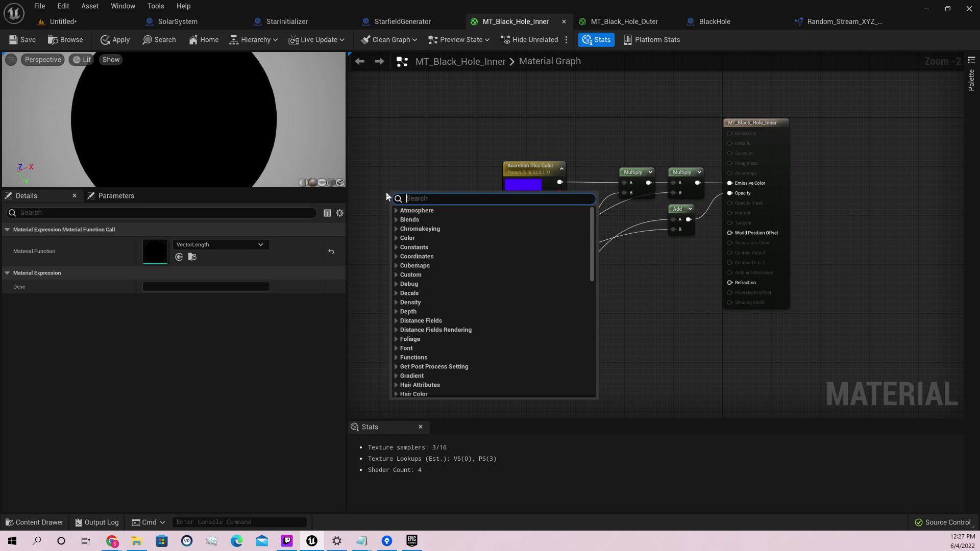
type("component")
key("Return")
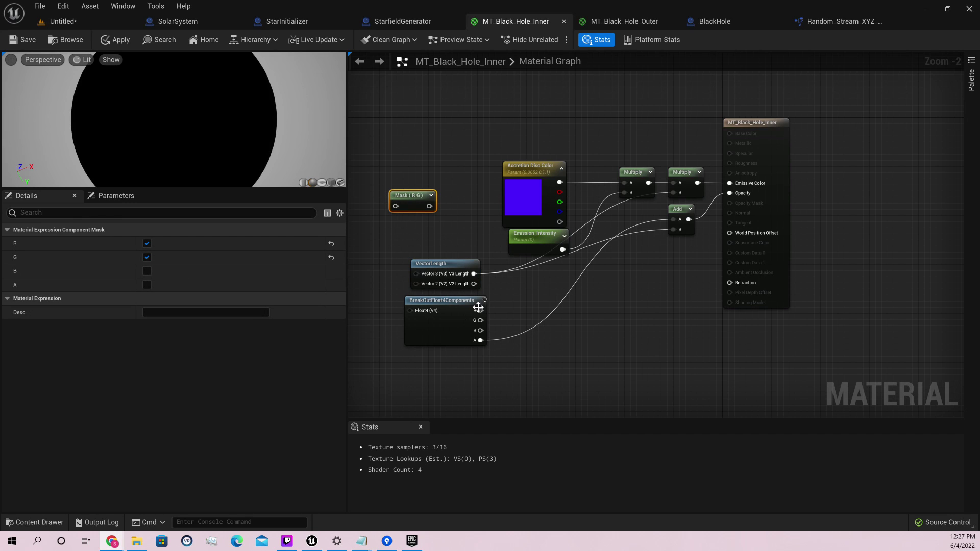
left_click(147, 271)
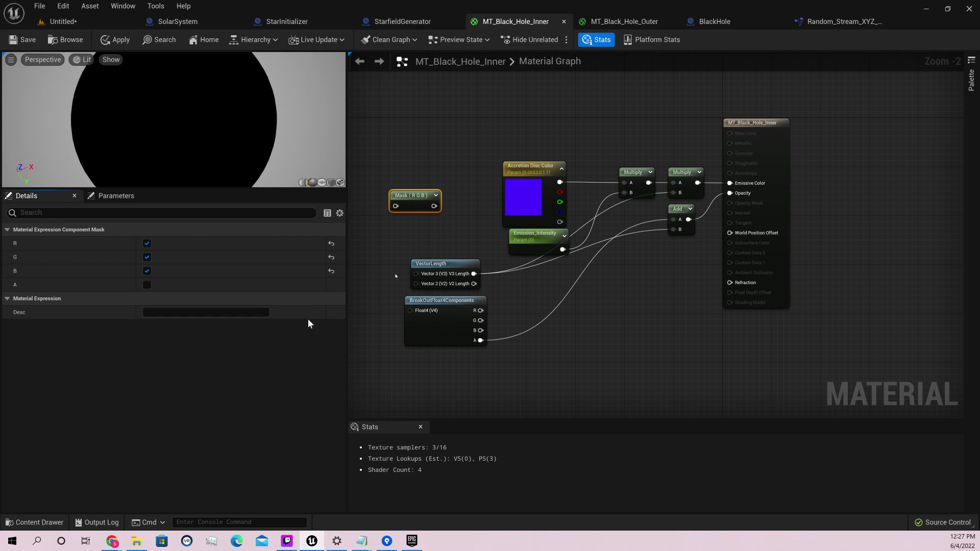
left_click_drag(434, 206, 416, 274)
left_click_drag(411, 203, 371, 258)
right_click_drag(403, 237, 549, 237)
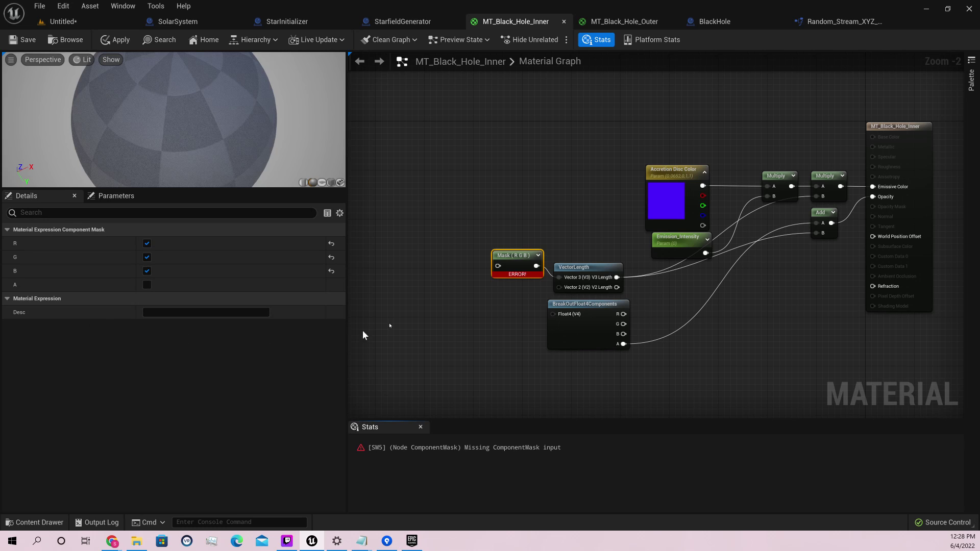
right_click_drag(362, 334, 544, 223)
Place a Custom expression node (code 1, CMOT Float 3) in empty graph space.
right_click(490, 217)
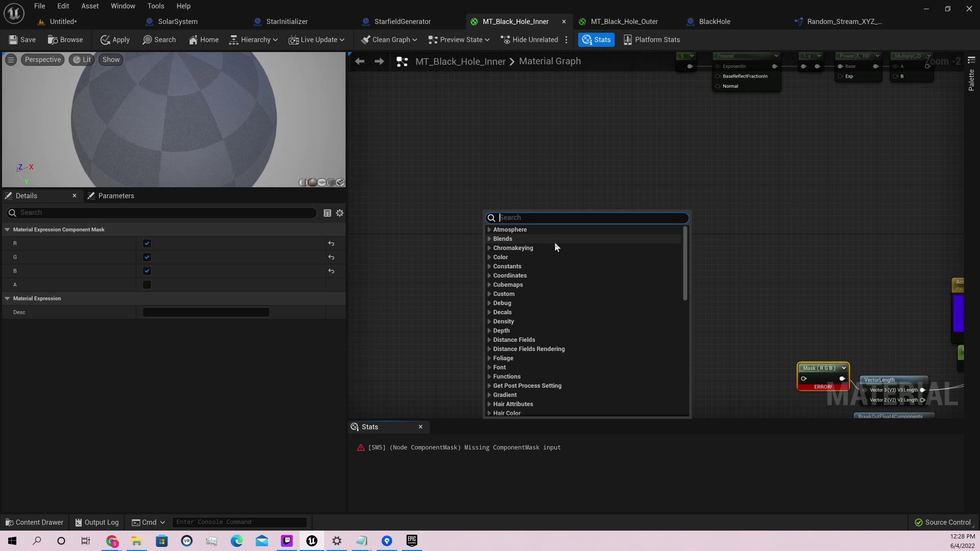
type("custom")
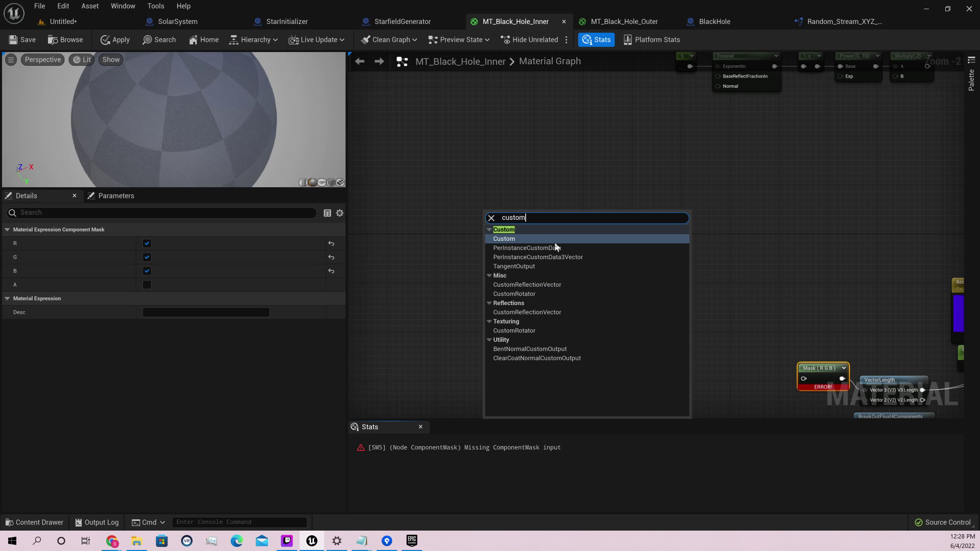
key("Return")
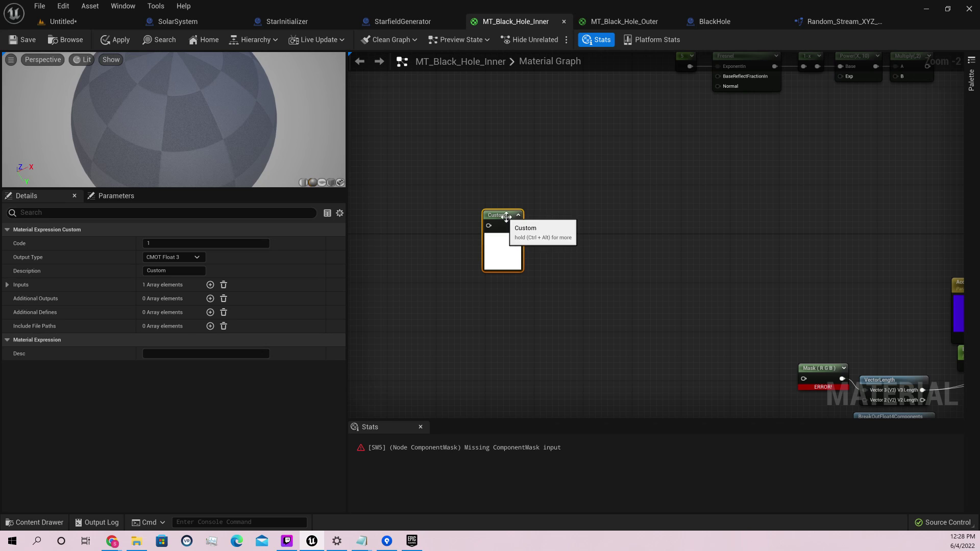
Select the Custom node's code value 1 and move it near the Mask (R G B) node.
left_click(182, 269)
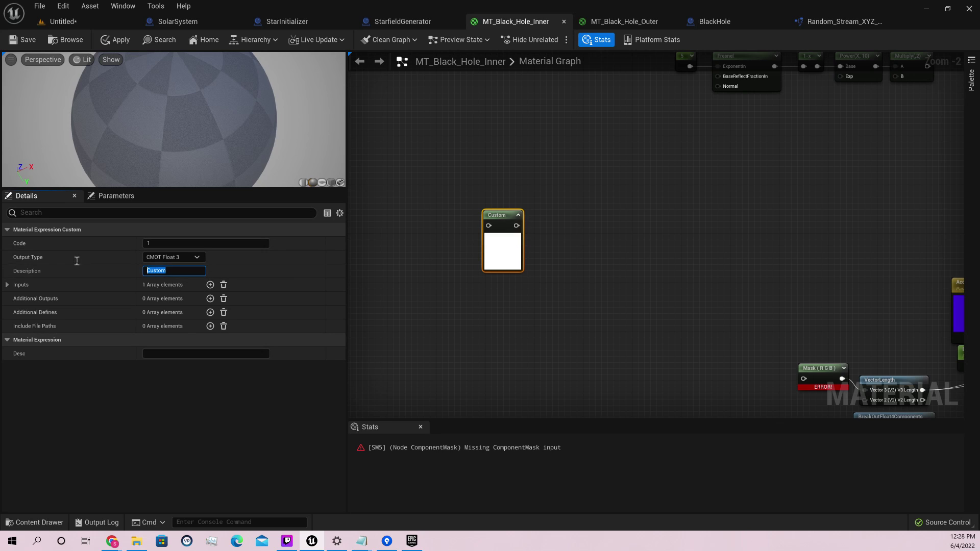
left_click(167, 244)
key("ctrl+a")
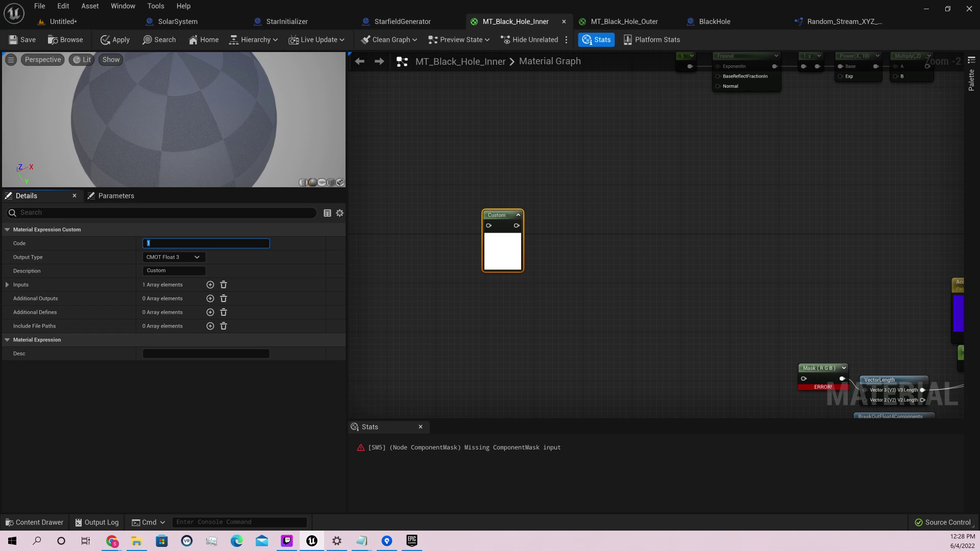
key("alt+Tab")
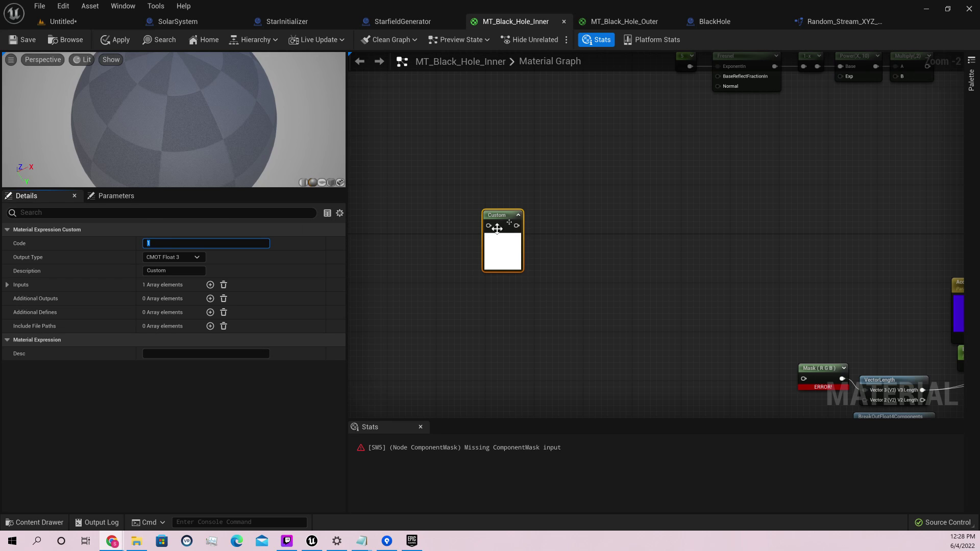
left_click_drag(499, 222, 586, 252)
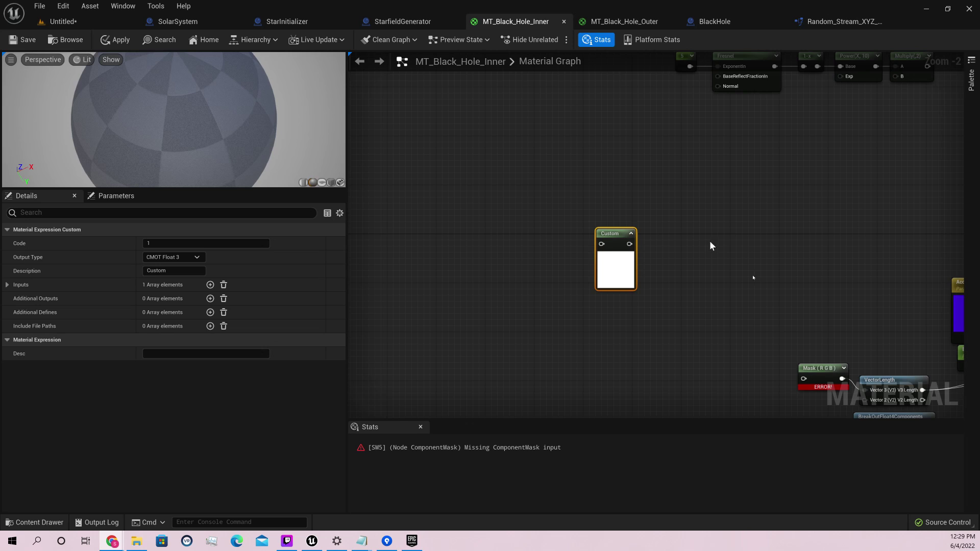
right_click_drag(760, 299, 626, 203)
left_click_drag(685, 277, 629, 222)
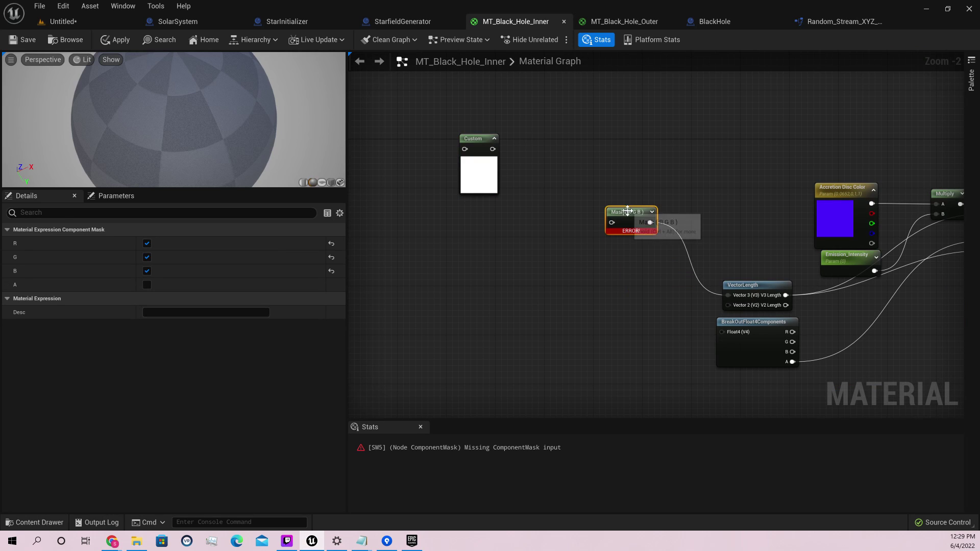
right_click_drag(580, 255, 550, 309)
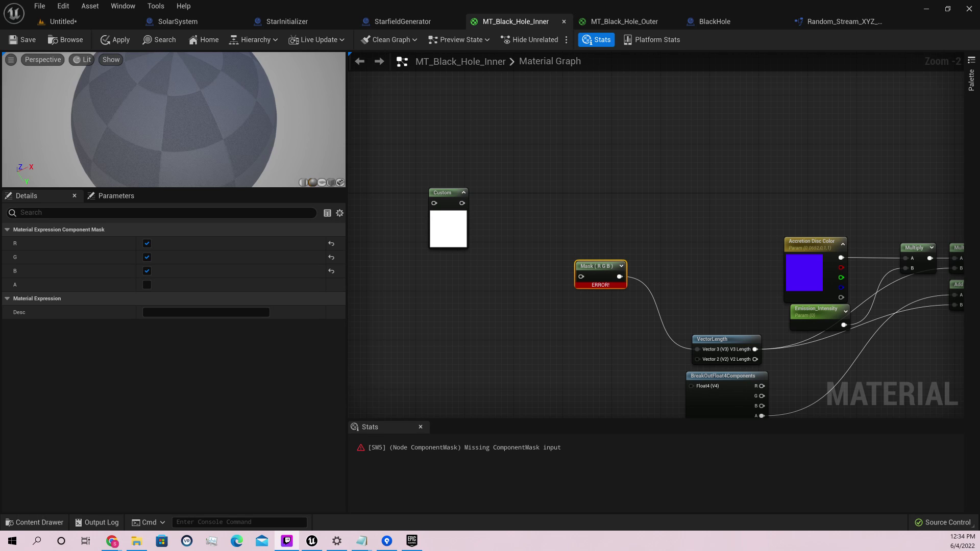
left_click(111, 540)
left_click_drag(222, 170, 0, 102)
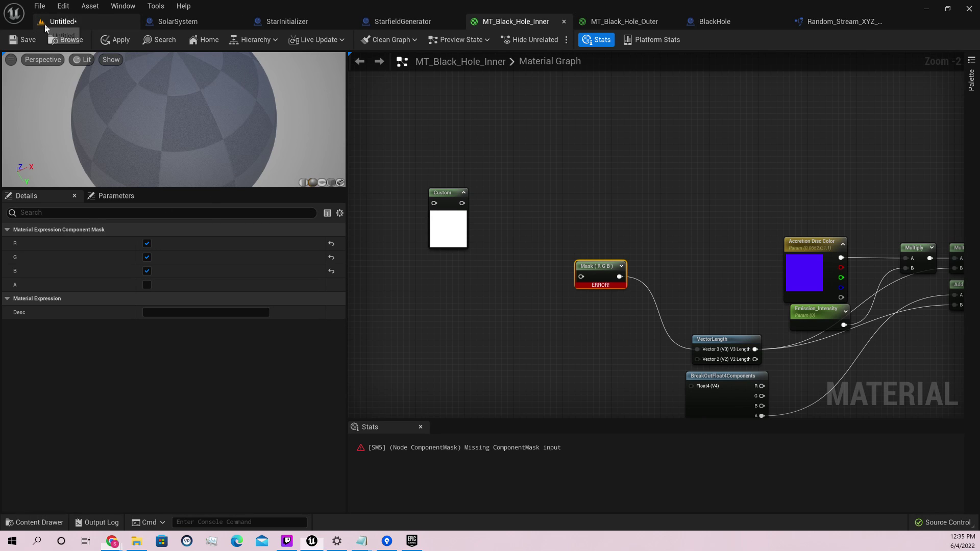
Switch to the Untitled level tab, cancelling the Save Level As dialog so it stays unsaved.
left_click(61, 22)
left_click(13, 39)
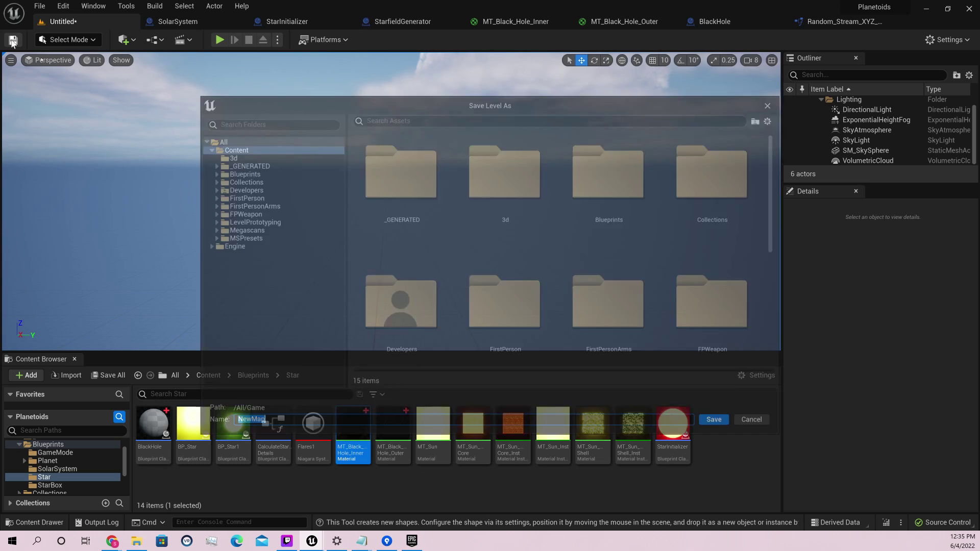
left_click(756, 423)
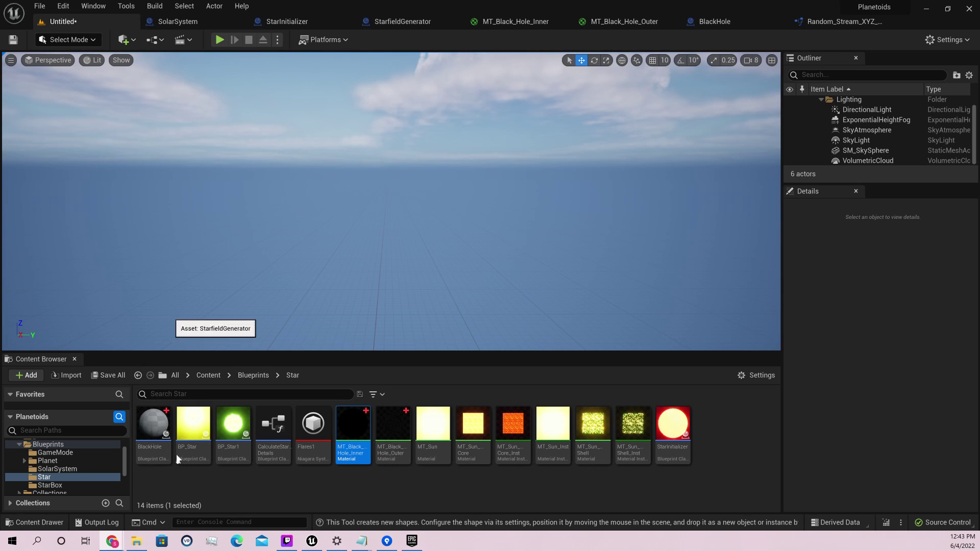
left_click(180, 494)
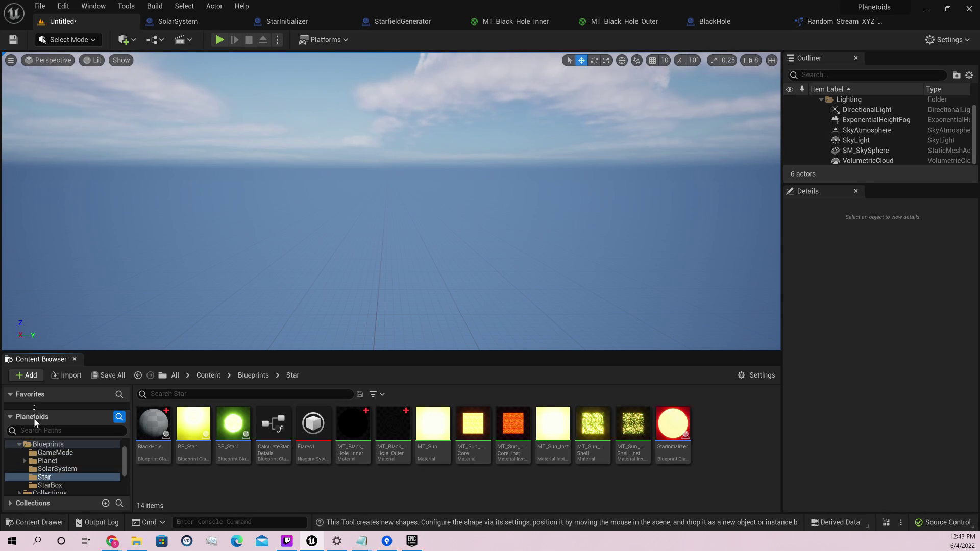
Create a folder named Volumetrics under Blueprints, open it, and view its Add menu.
right_click(56, 445)
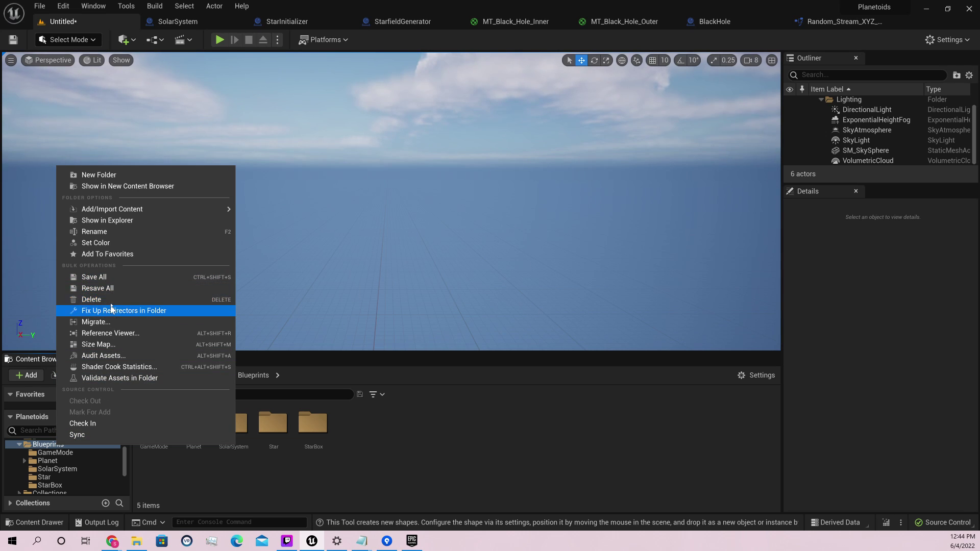
left_click(116, 175)
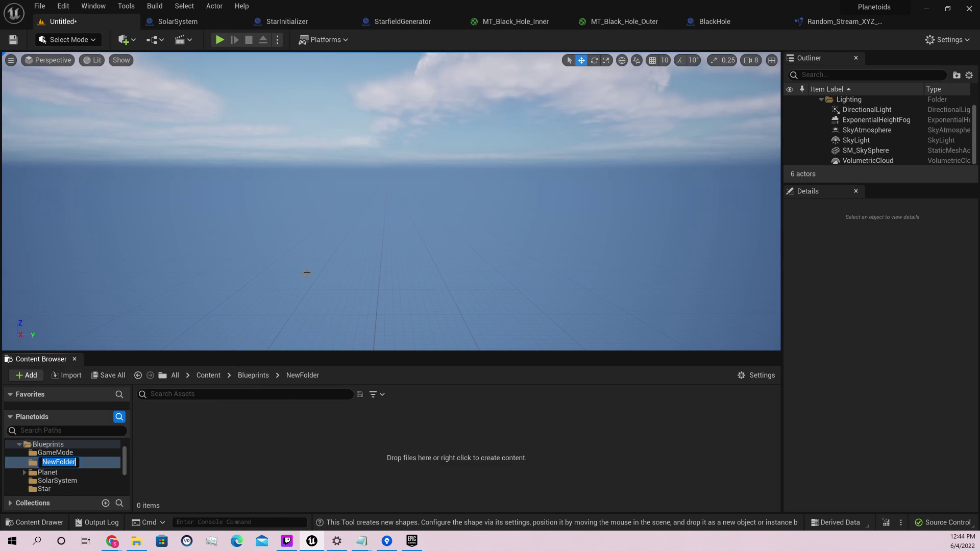
type("Volumetric")
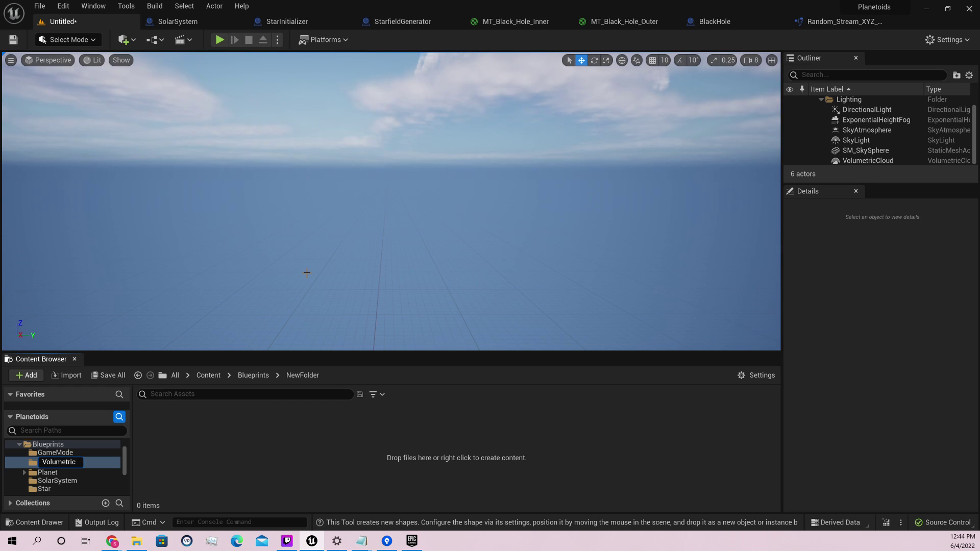
type("Nebula")
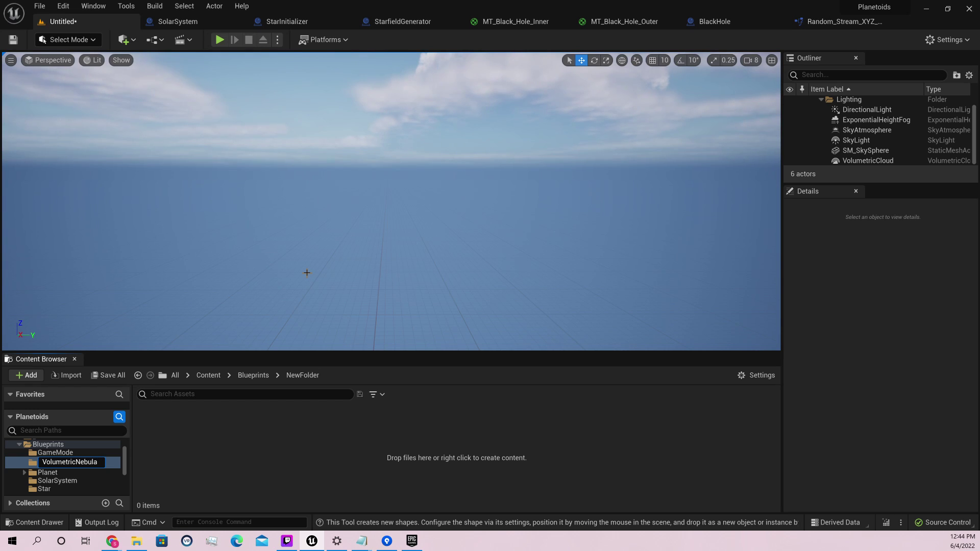
key("BackSpace")
key("BackSpace")
key("BackSpace")
key("BackSpace")
key("BackSpace")
key("BackSpace")
type("s")
key("Return")
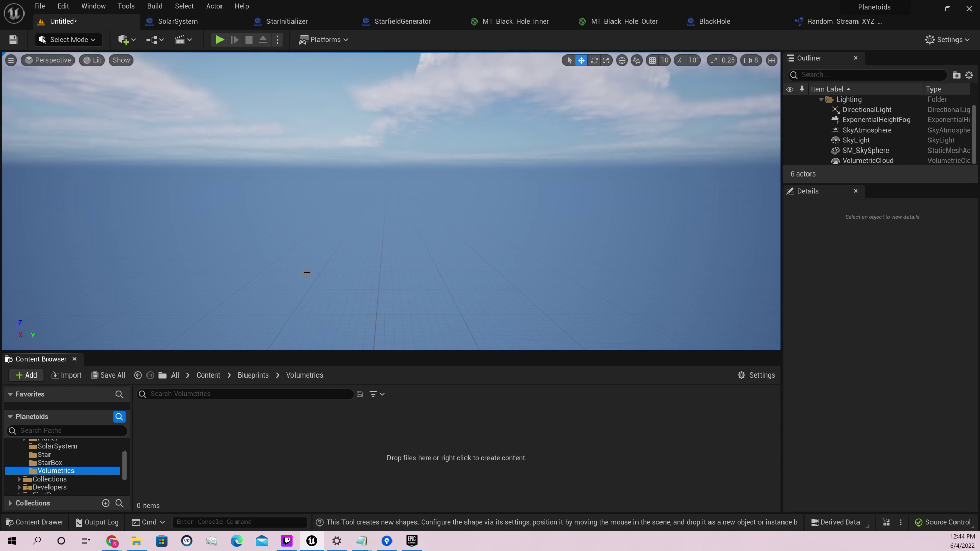
left_click(337, 431)
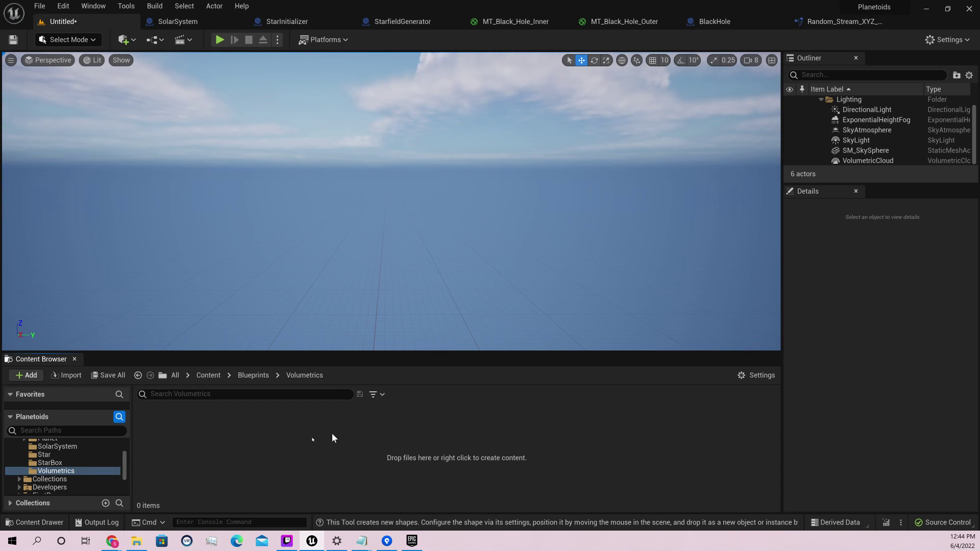
right_click(187, 437)
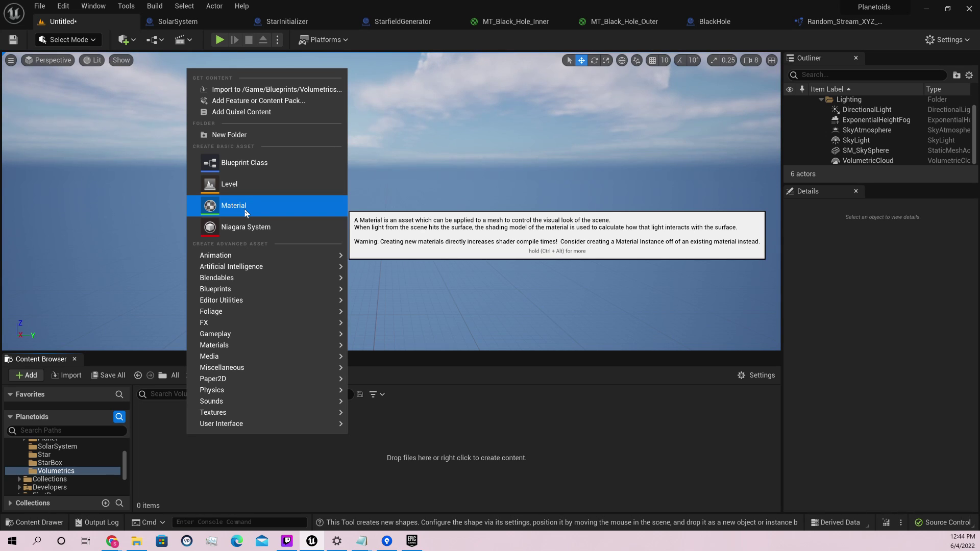
Delete the four digit lines from the untitled Notepad note, then launch Paint from Start.
left_click(363, 540)
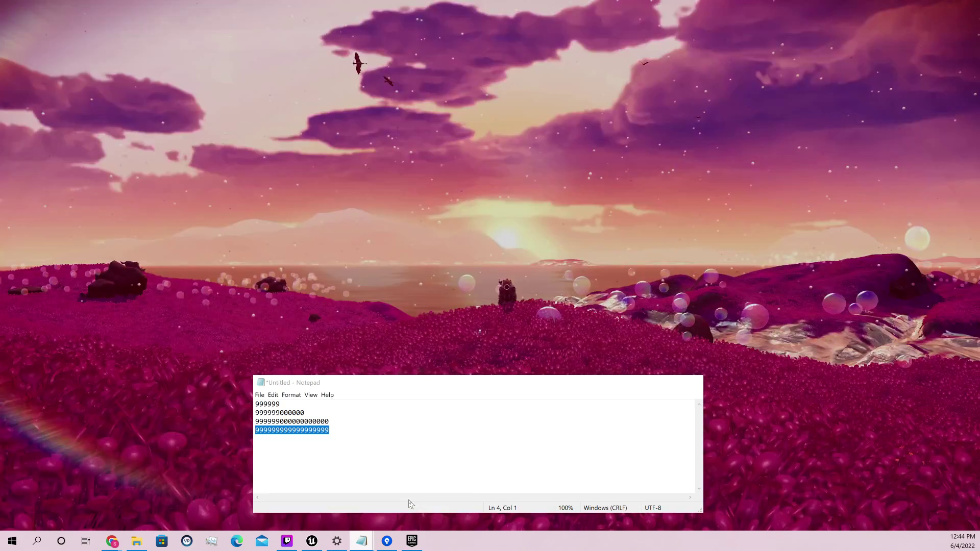
left_click(406, 502)
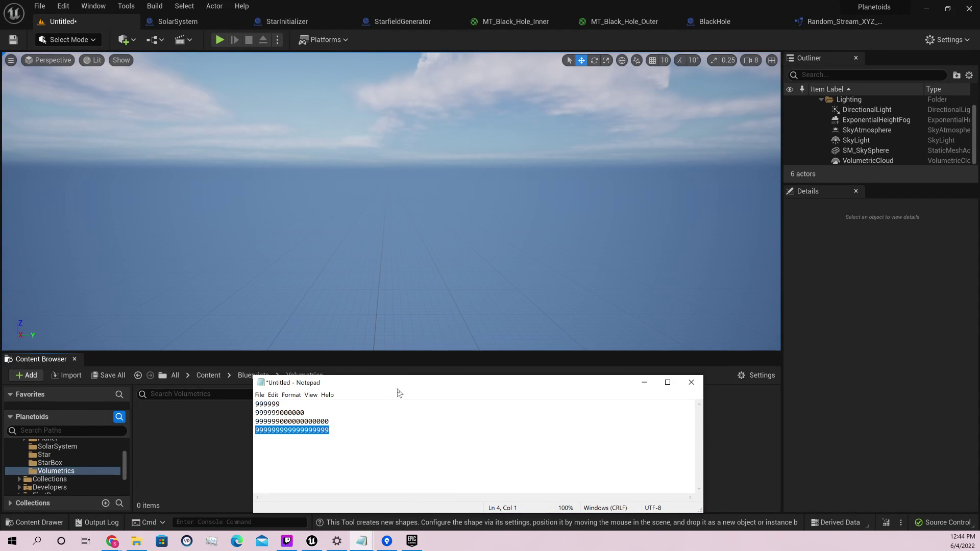
left_click_drag(398, 388, 568, 128)
left_click_drag(549, 167, 215, 54)
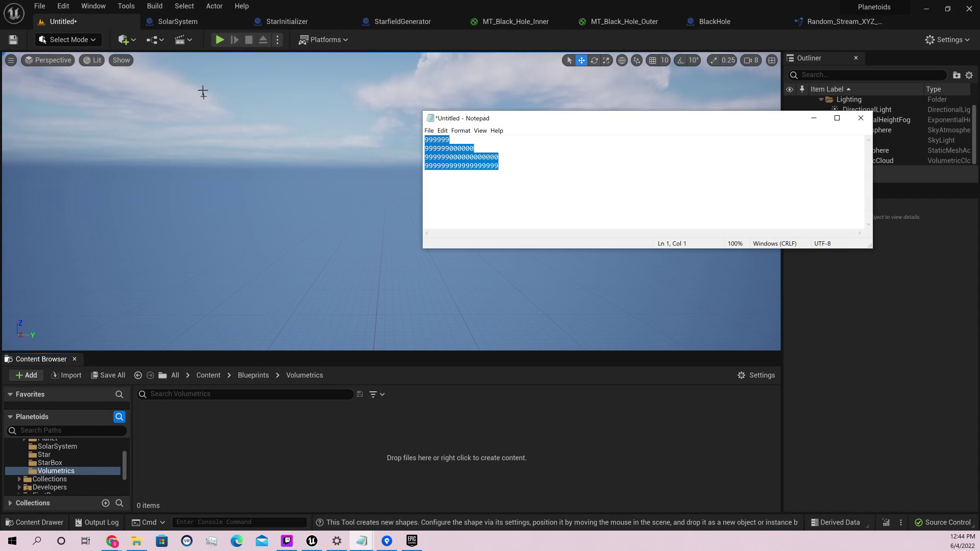
key("Delete")
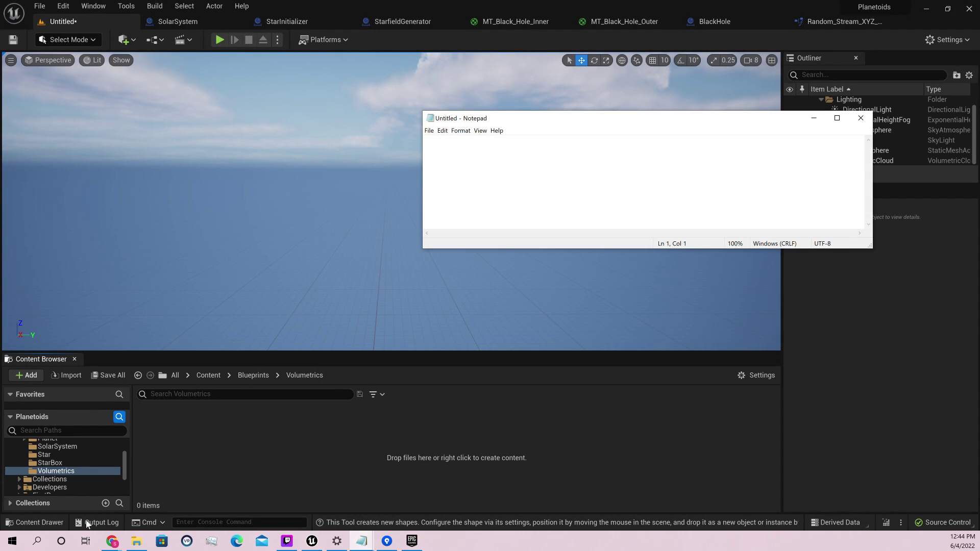
left_click(13, 540)
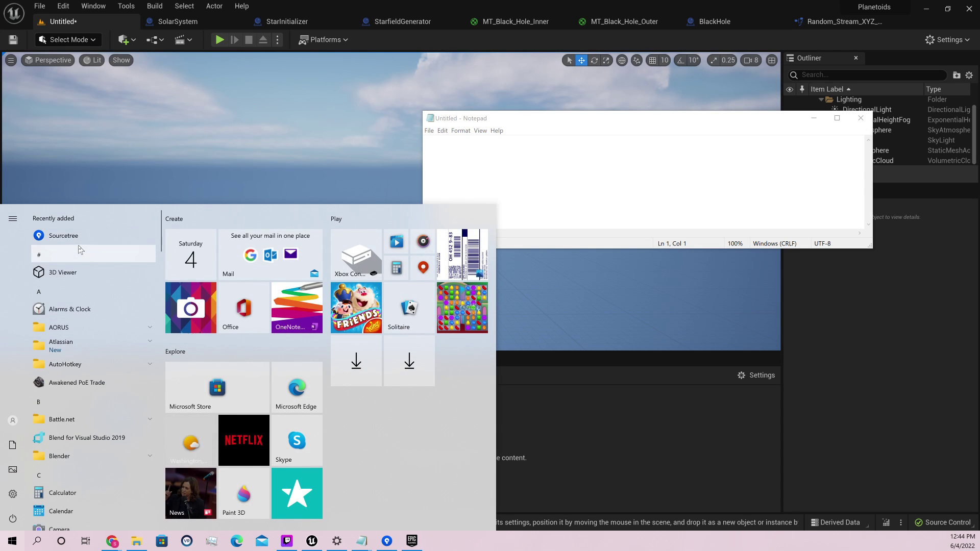
left_click(63, 236)
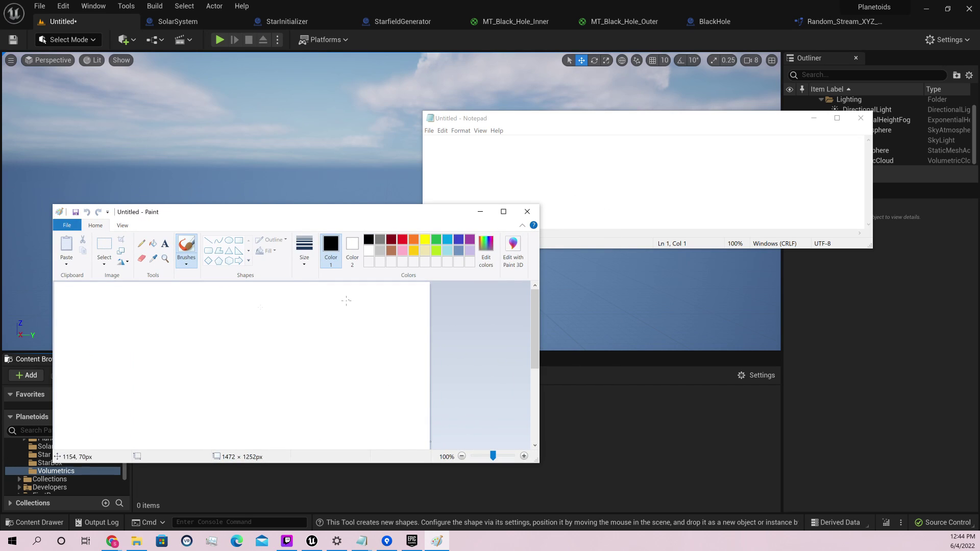
Draw a rectangular front face, then add the receding top, bottom and back edges of the box.
left_click(238, 240)
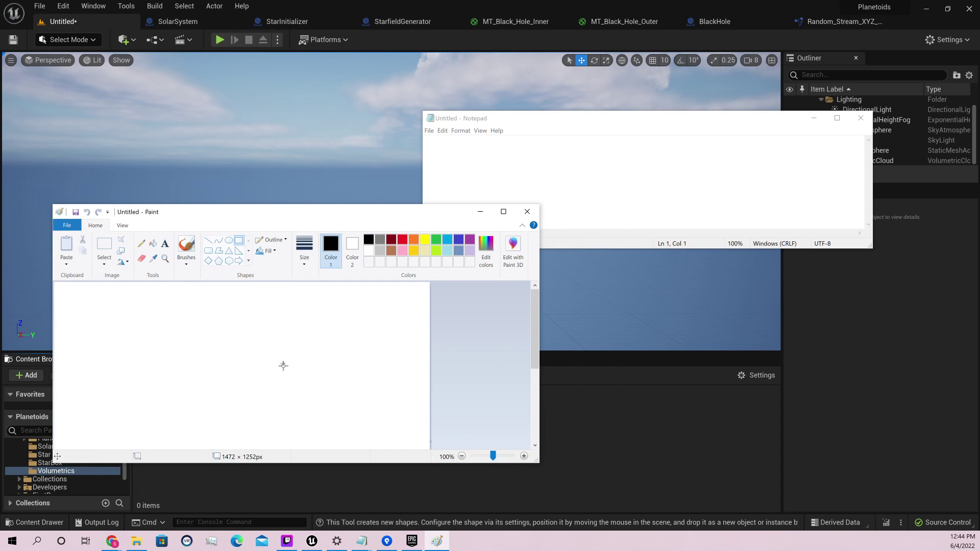
mouse_move(284, 365)
left_mouse_down()
mouse_move(345, 418)
mouse_move(369, 424)
left_mouse_up()
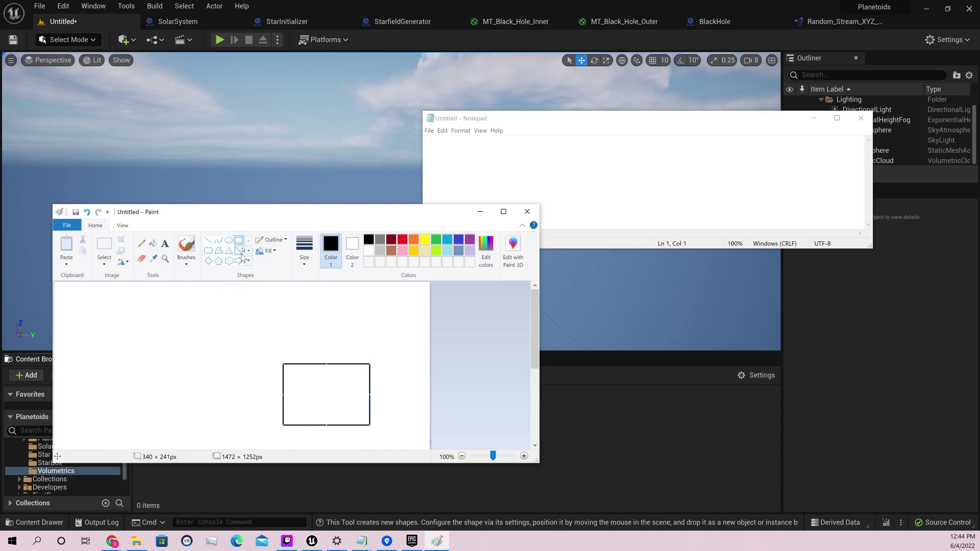
left_click(209, 241)
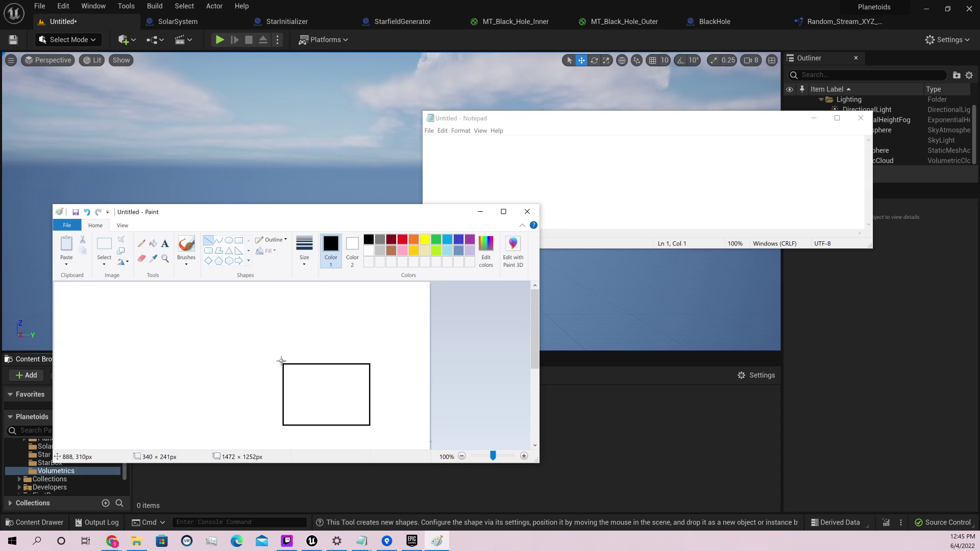
left_click_drag(282, 363, 254, 334)
left_click_drag(283, 424, 252, 383)
left_click_drag(369, 364, 332, 330)
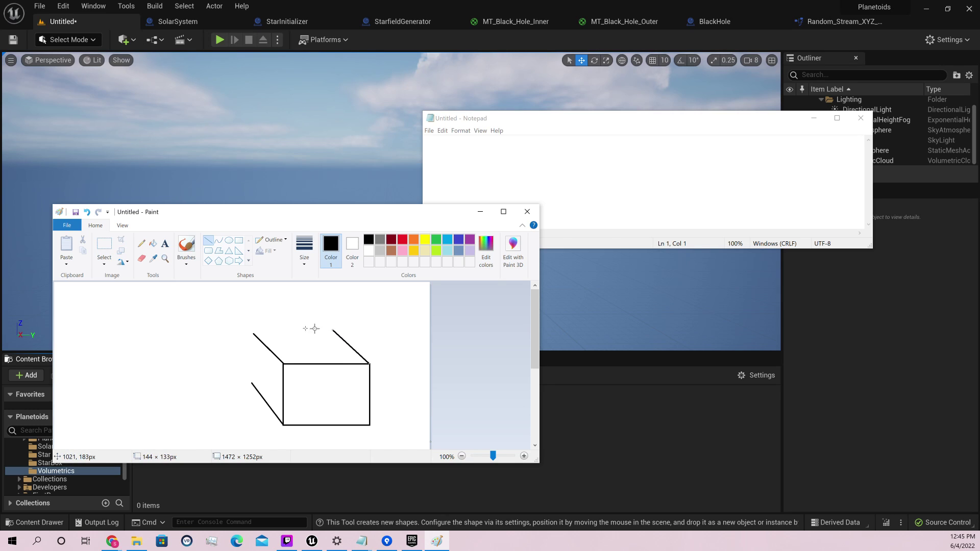
left_click_drag(256, 332, 333, 332)
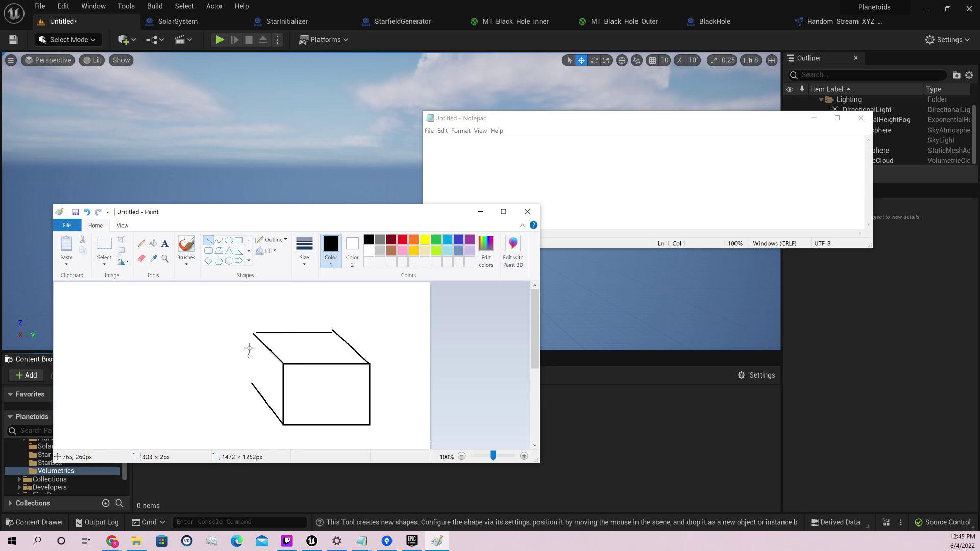
left_click_drag(251, 379, 253, 332)
Draw diagonals across the box's left and front faces and start an X to its left.
left_click(282, 422)
left_click_drag(253, 334, 282, 424)
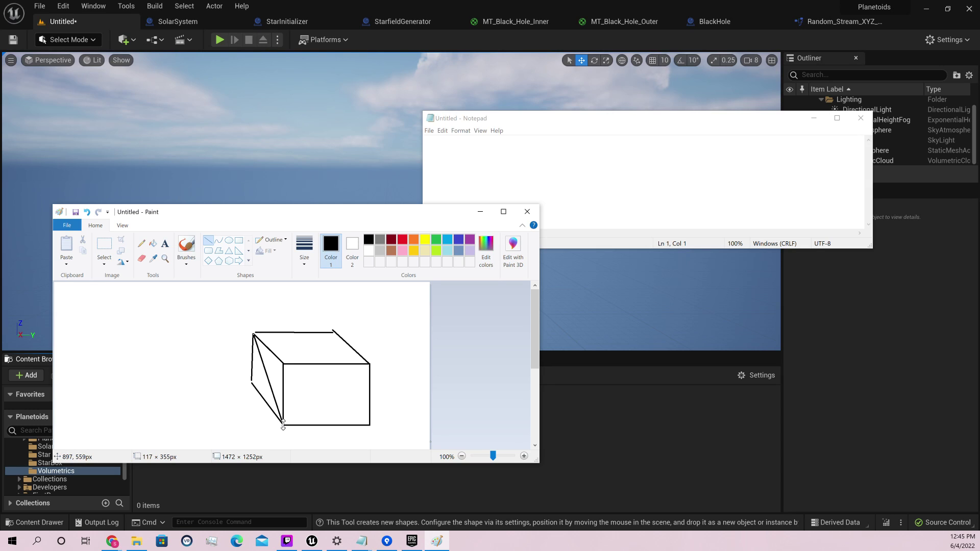
left_click(283, 363)
left_click_drag(286, 366, 368, 425)
mouse_move(142, 320)
left_mouse_down()
mouse_move(160, 334)
mouse_move(160, 322)
mouse_move(144, 372)
mouse_move(160, 391)
mouse_move(145, 407)
left_mouse_up()
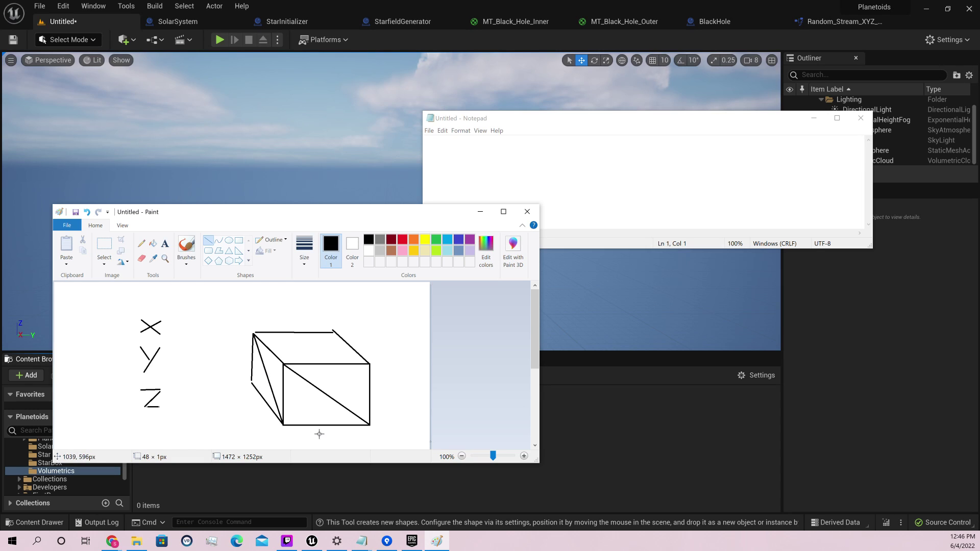
Label the box edges: X below, Z at right, Y at lower left, Z at upper left.
left_click_drag(319, 434, 330, 434)
mouse_move(378, 383)
left_mouse_down()
mouse_move(389, 383)
mouse_move(380, 394)
mouse_move(394, 395)
left_mouse_up()
mouse_move(245, 399)
left_mouse_down()
mouse_move(249, 421)
mouse_move(257, 400)
left_mouse_up()
left_click_drag(235, 345, 241, 345)
mouse_move(243, 346)
left_mouse_down()
mouse_move(234, 353)
mouse_move(244, 356)
left_mouse_up()
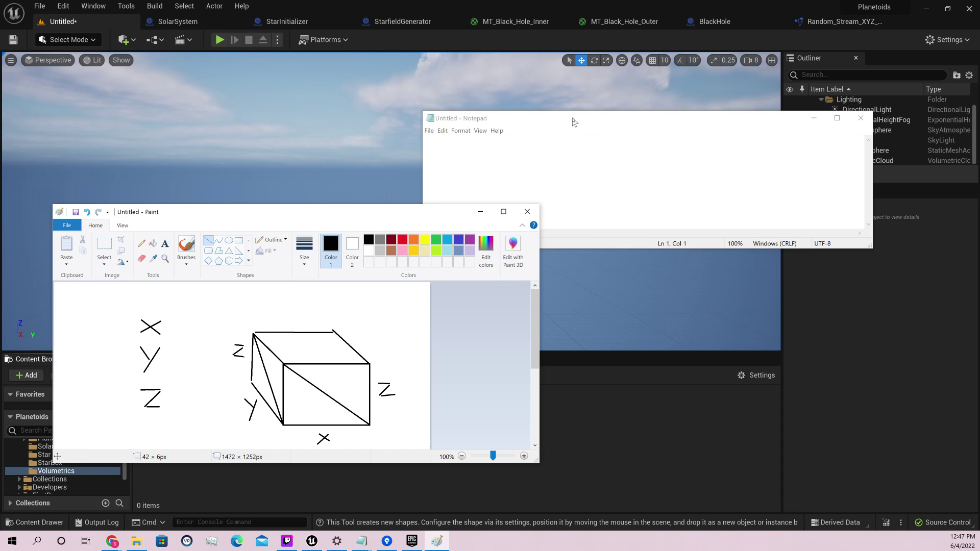
Move Notepad aside and write 'Position in space: X Y Z' above a 'Noise1' line.
left_click_drag(574, 121, 744, 233)
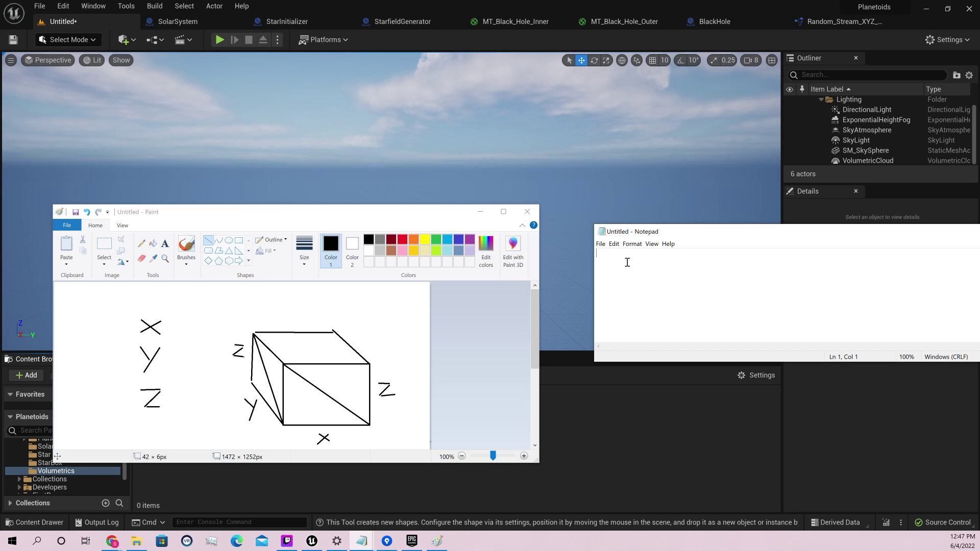
type("Noise1")
key("Up")
key("Return")
key("Up")
type("Position in space:")
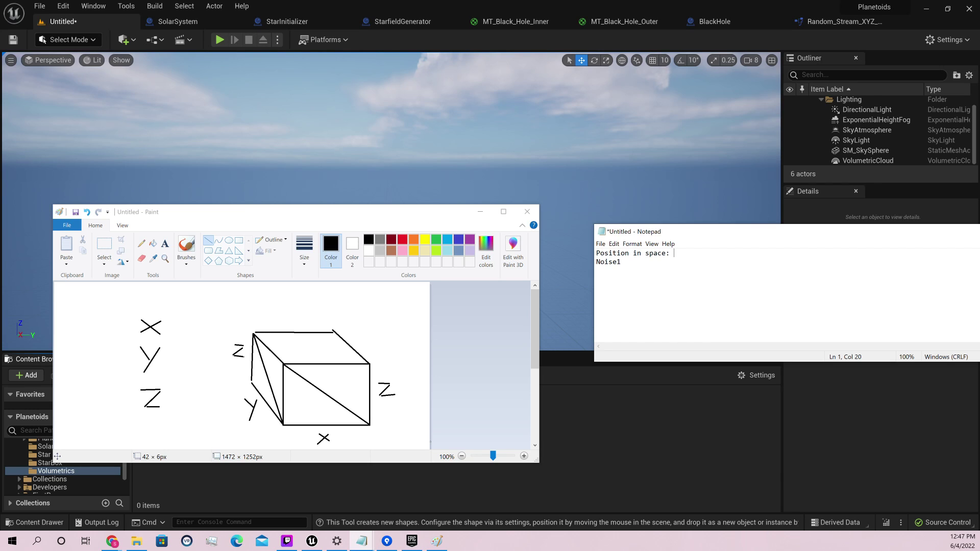
type("Y Z")
left_click(627, 262)
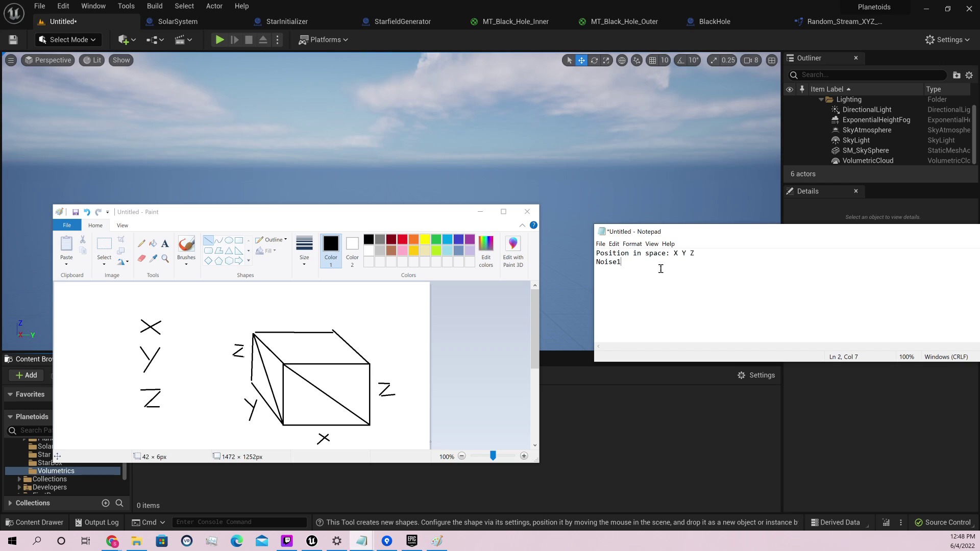
Put X, Y and Z on their own lines under Noise1, then draw a Paint line-arrow at the cube's top corner.
key("Return")
type("X")
type("T")
type("Y")
key("Return")
type("Z")
left_click(207, 240)
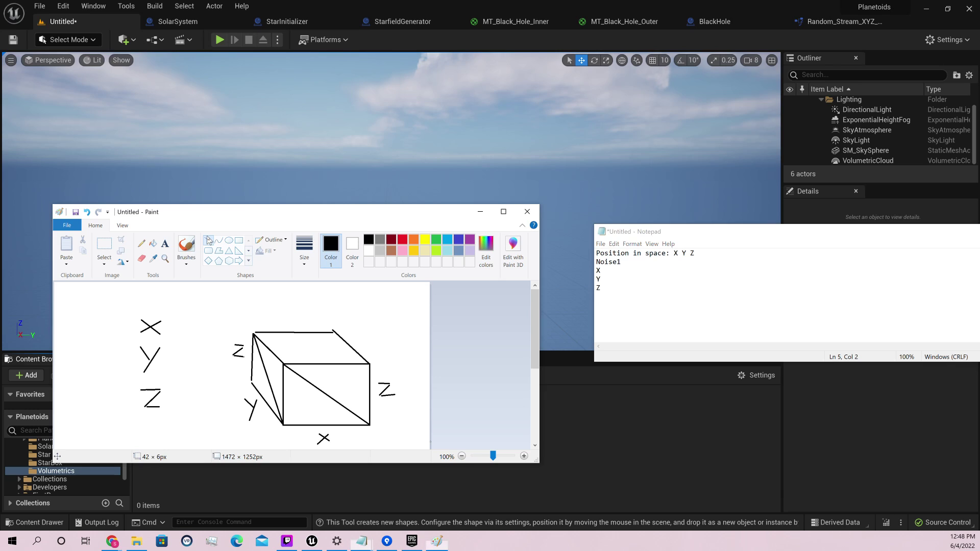
mouse_move(225, 299)
left_mouse_down()
mouse_move(247, 325)
mouse_move(247, 315)
mouse_move(247, 325)
mouse_move(235, 322)
left_mouse_up()
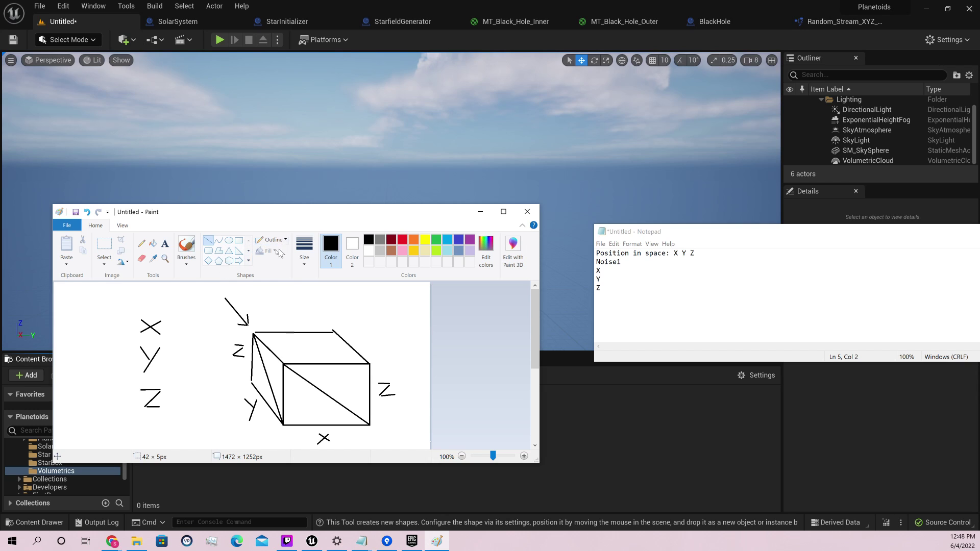
Label the arrow 'noise1' with the Text tool.
left_click(164, 243)
left_click(213, 287)
type("noise1")
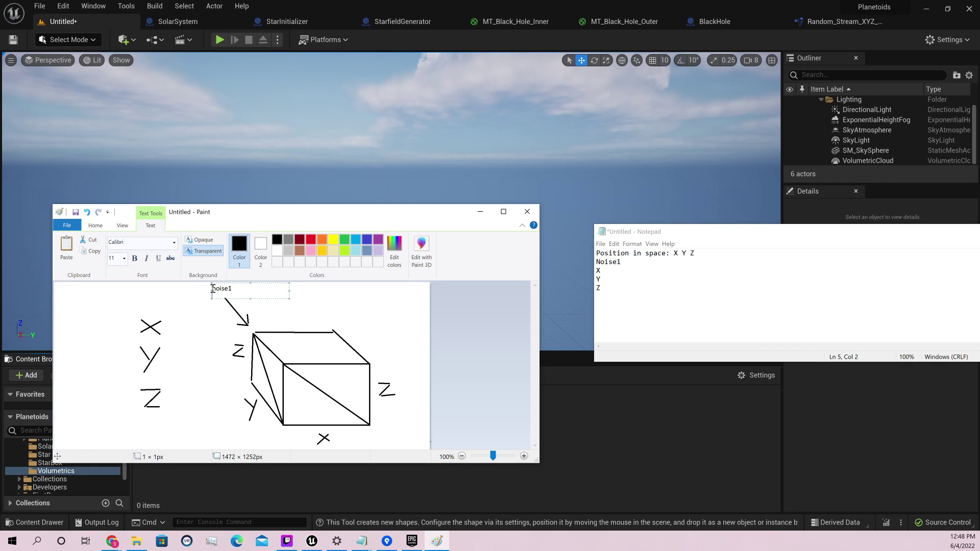
left_click(309, 394)
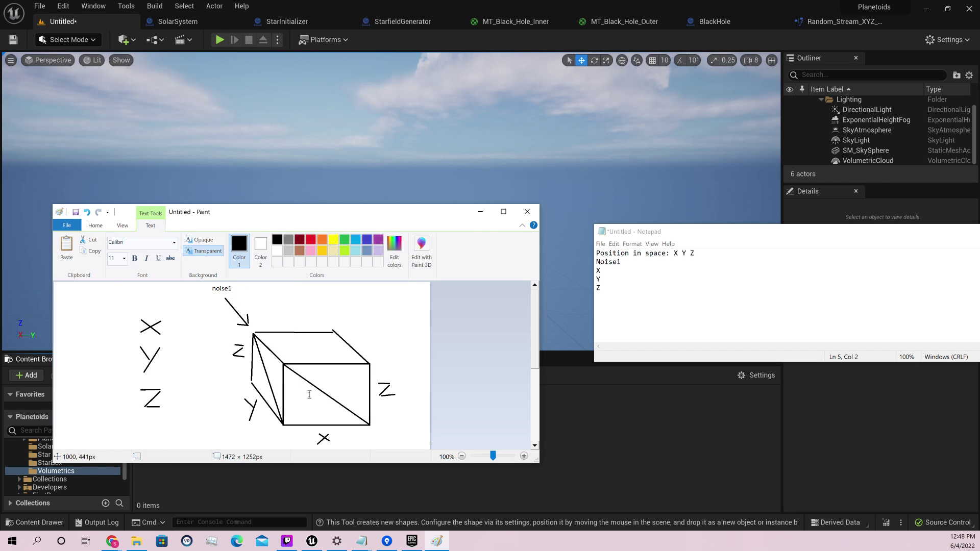
Write 'noise2' on the cube's front face, then return to the Noise1 X line in Notepad.
left_click(309, 395)
type("no")
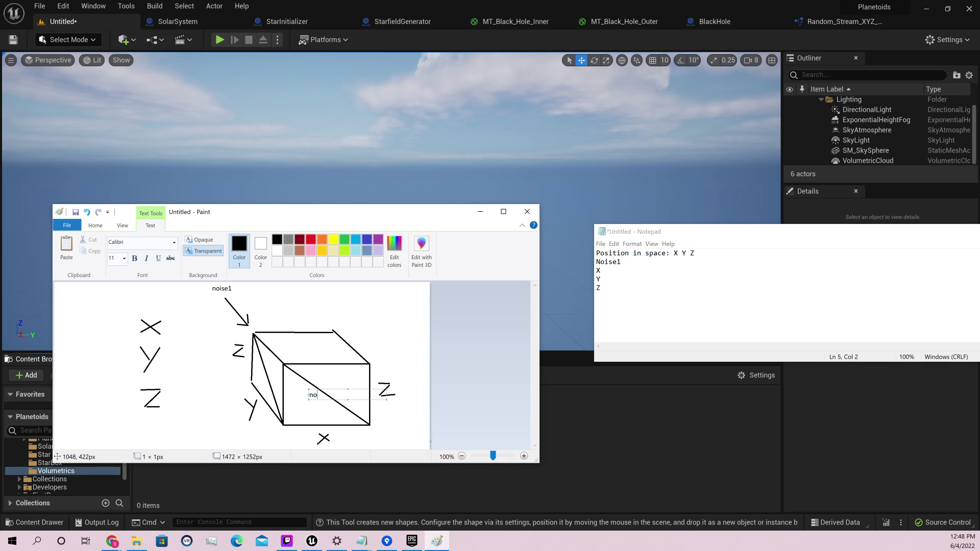
type("ise2")
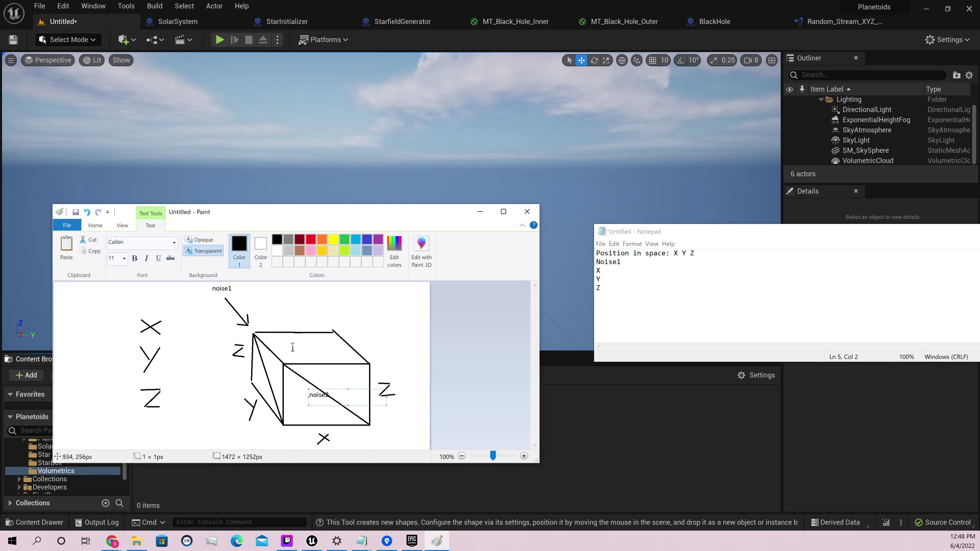
left_click(622, 263)
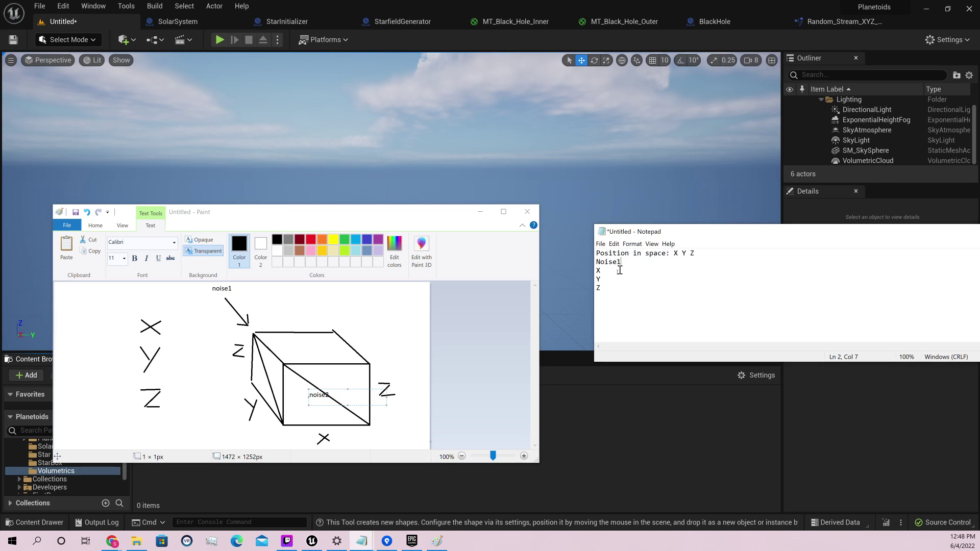
left_click(616, 270)
Add dash mappings after the Noise1 X, Y and Z lines, ending Z with '- sample'.
key("Down")
type("-")
key("Down")
type("-")
key("Up")
type("X")
left_click(616, 269)
type("Y")
key("BackSpace")
key("Down")
type("Y")
left_click(620, 279)
left_click(617, 288)
type("- sample")
Add a Noise2 block with X, Y and Z mapping lines, ending with 'Y - sample'.
type("Noise2 X")
type("Y")
key("Return")
type("Z")
left_click(602, 322)
type("-")
key("Down")
type("-")
left_click(617, 269)
type("X")
key("Down")
key("Down")
type("Y - sample")
Type the question 'simple lerp or distance weighted?' on a new line.
key("Return")
key("Return")
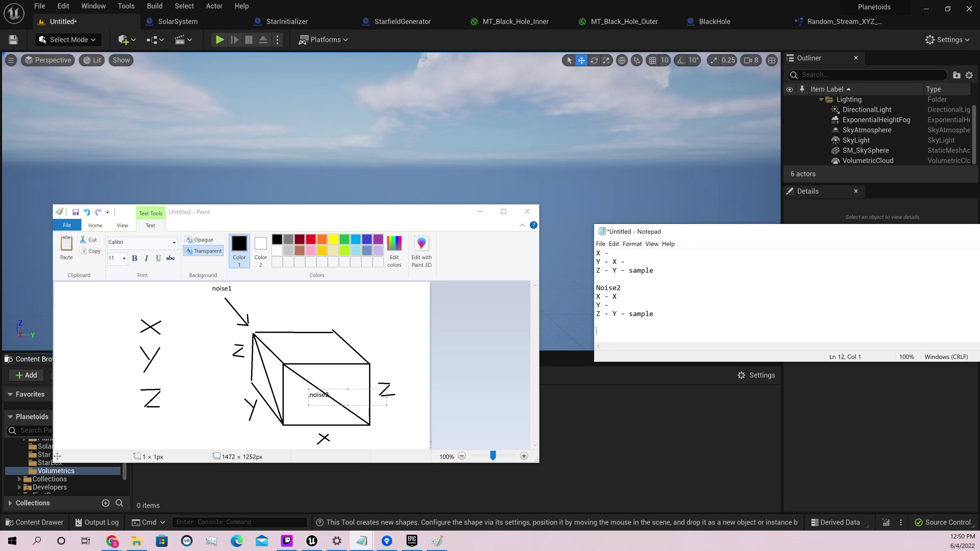
type("simple lerp or distance weighted?")
key("Return")
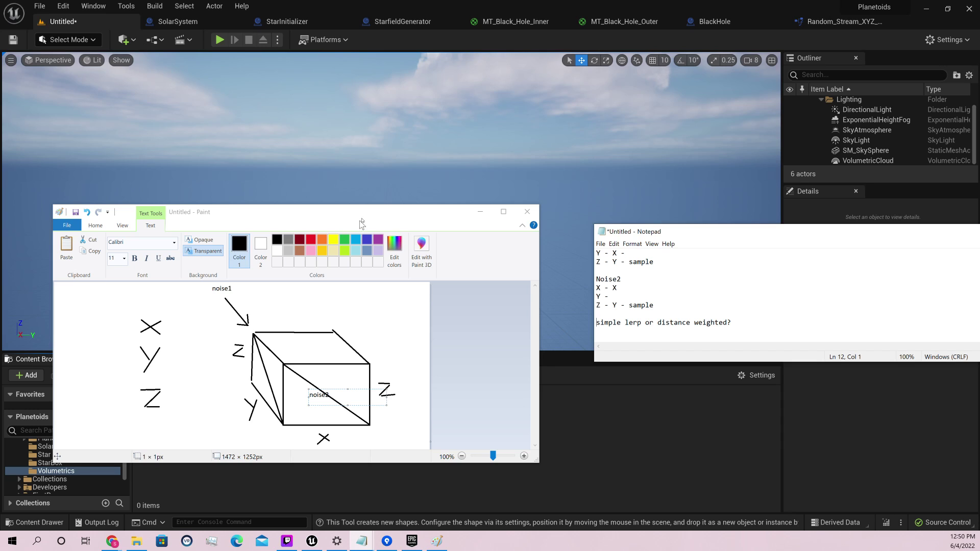
Move Paint up and pencil four thin lines through the cube: left edge, vertical, inward and along the back edge.
left_click_drag(358, 211, 348, 171)
left_click(113, 186)
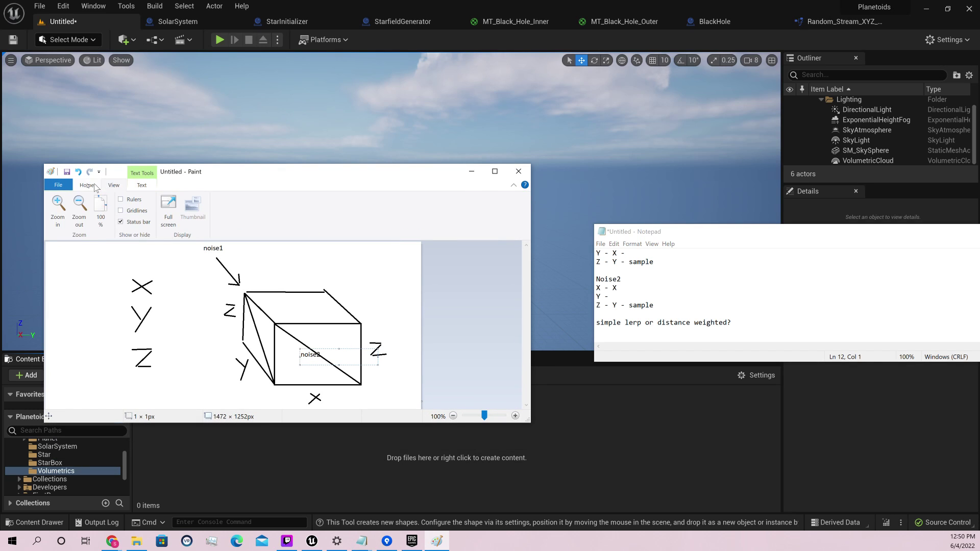
left_click(87, 184)
left_click(133, 203)
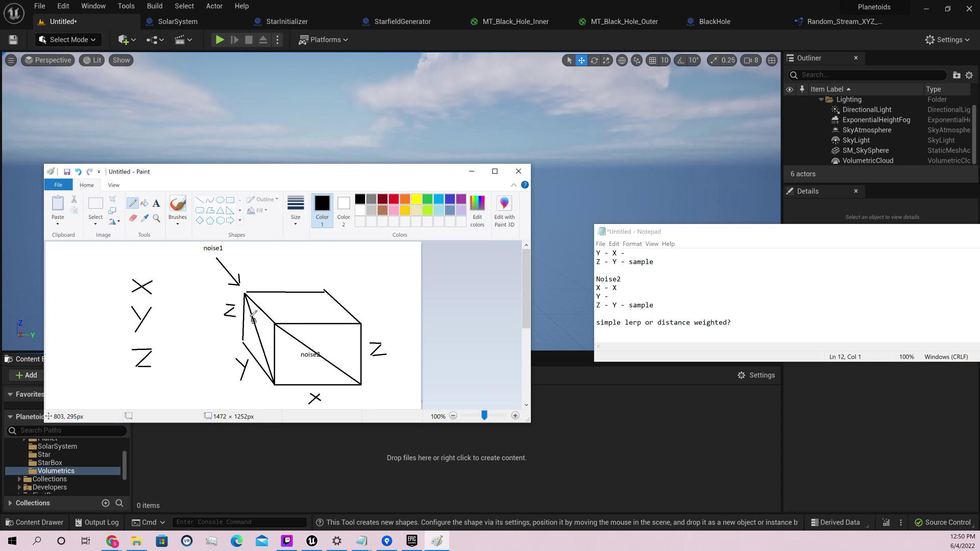
left_click_drag(253, 321, 253, 353)
mouse_move(323, 292)
left_mouse_down()
mouse_move(325, 336)
mouse_move(359, 383)
left_mouse_up()
left_click_drag(243, 340, 326, 337)
left_click_drag(253, 322, 356, 320)
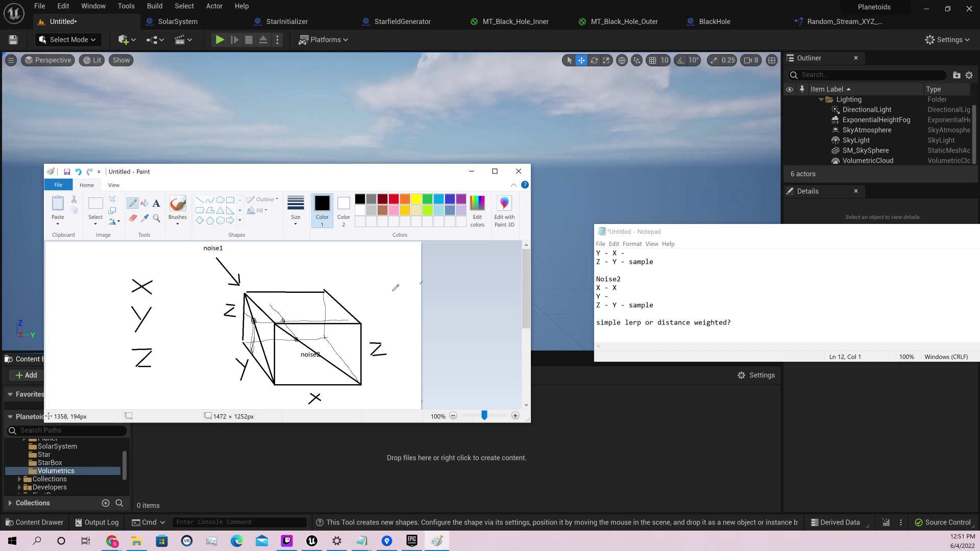
Pencil top-right squiggles and a line through noise2, then move and enlarge the Paint window.
mouse_move(391, 258)
left_mouse_down()
mouse_move(406, 263)
mouse_move(404, 284)
left_mouse_up()
mouse_move(394, 287)
left_mouse_down()
mouse_move(414, 257)
mouse_move(402, 306)
mouse_move(418, 278)
mouse_move(409, 301)
left_mouse_up()
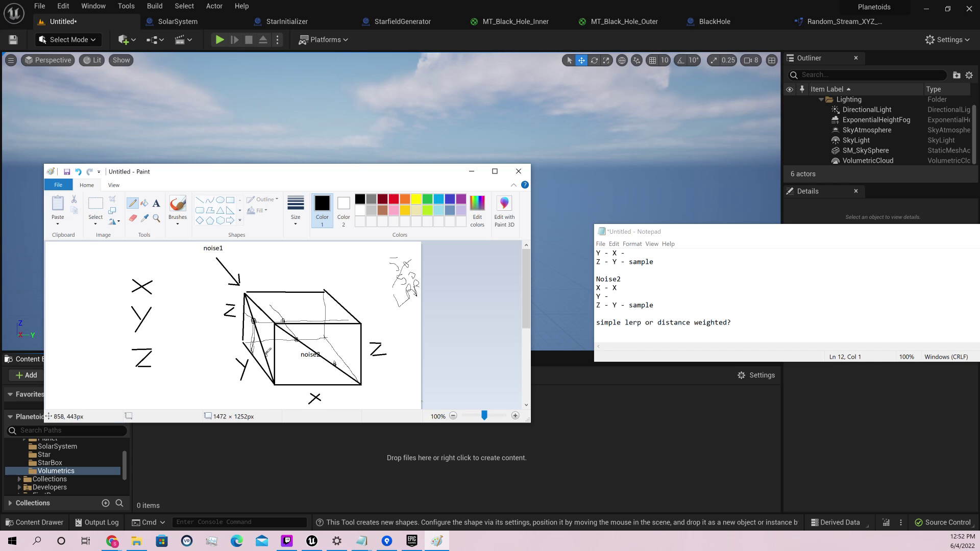
left_click_drag(266, 356, 352, 355)
left_click_drag(383, 172, 480, 142)
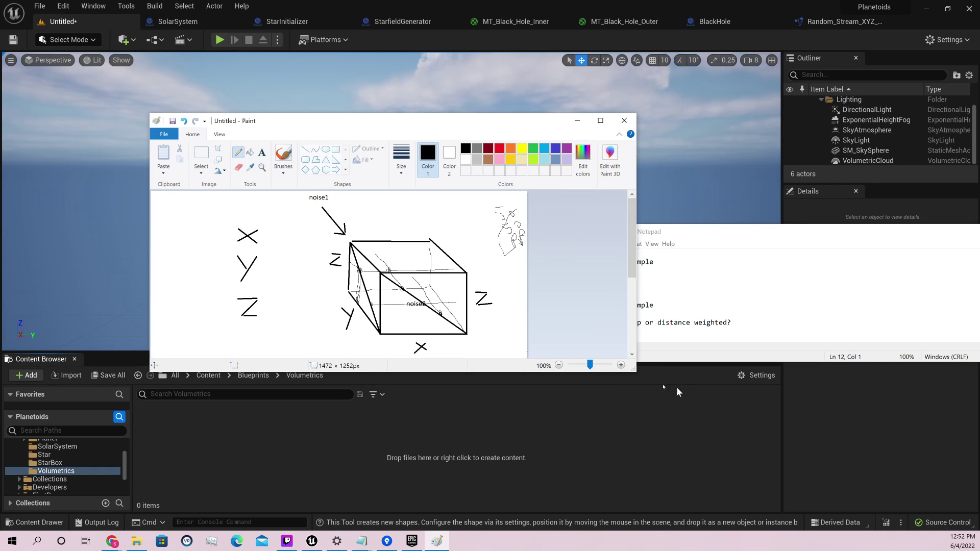
left_click_drag(638, 373, 710, 453)
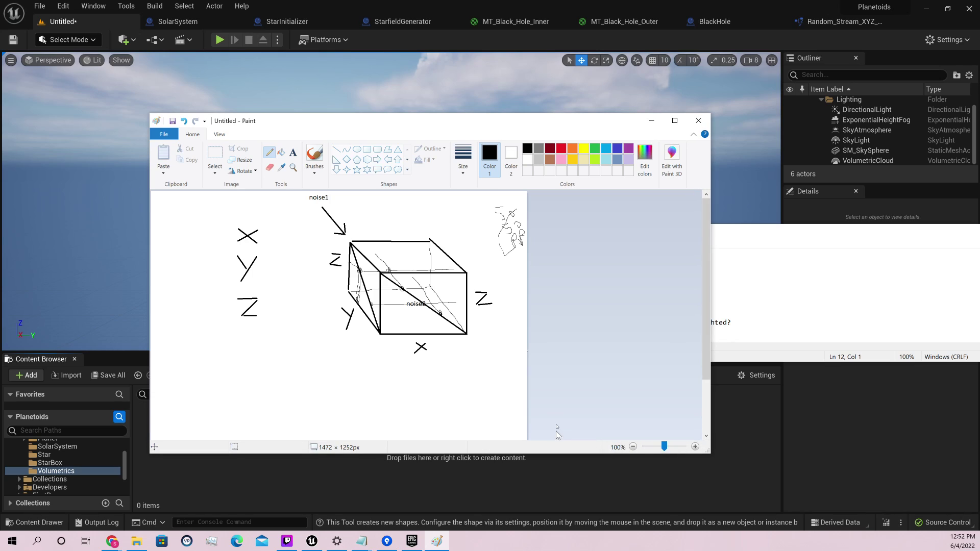